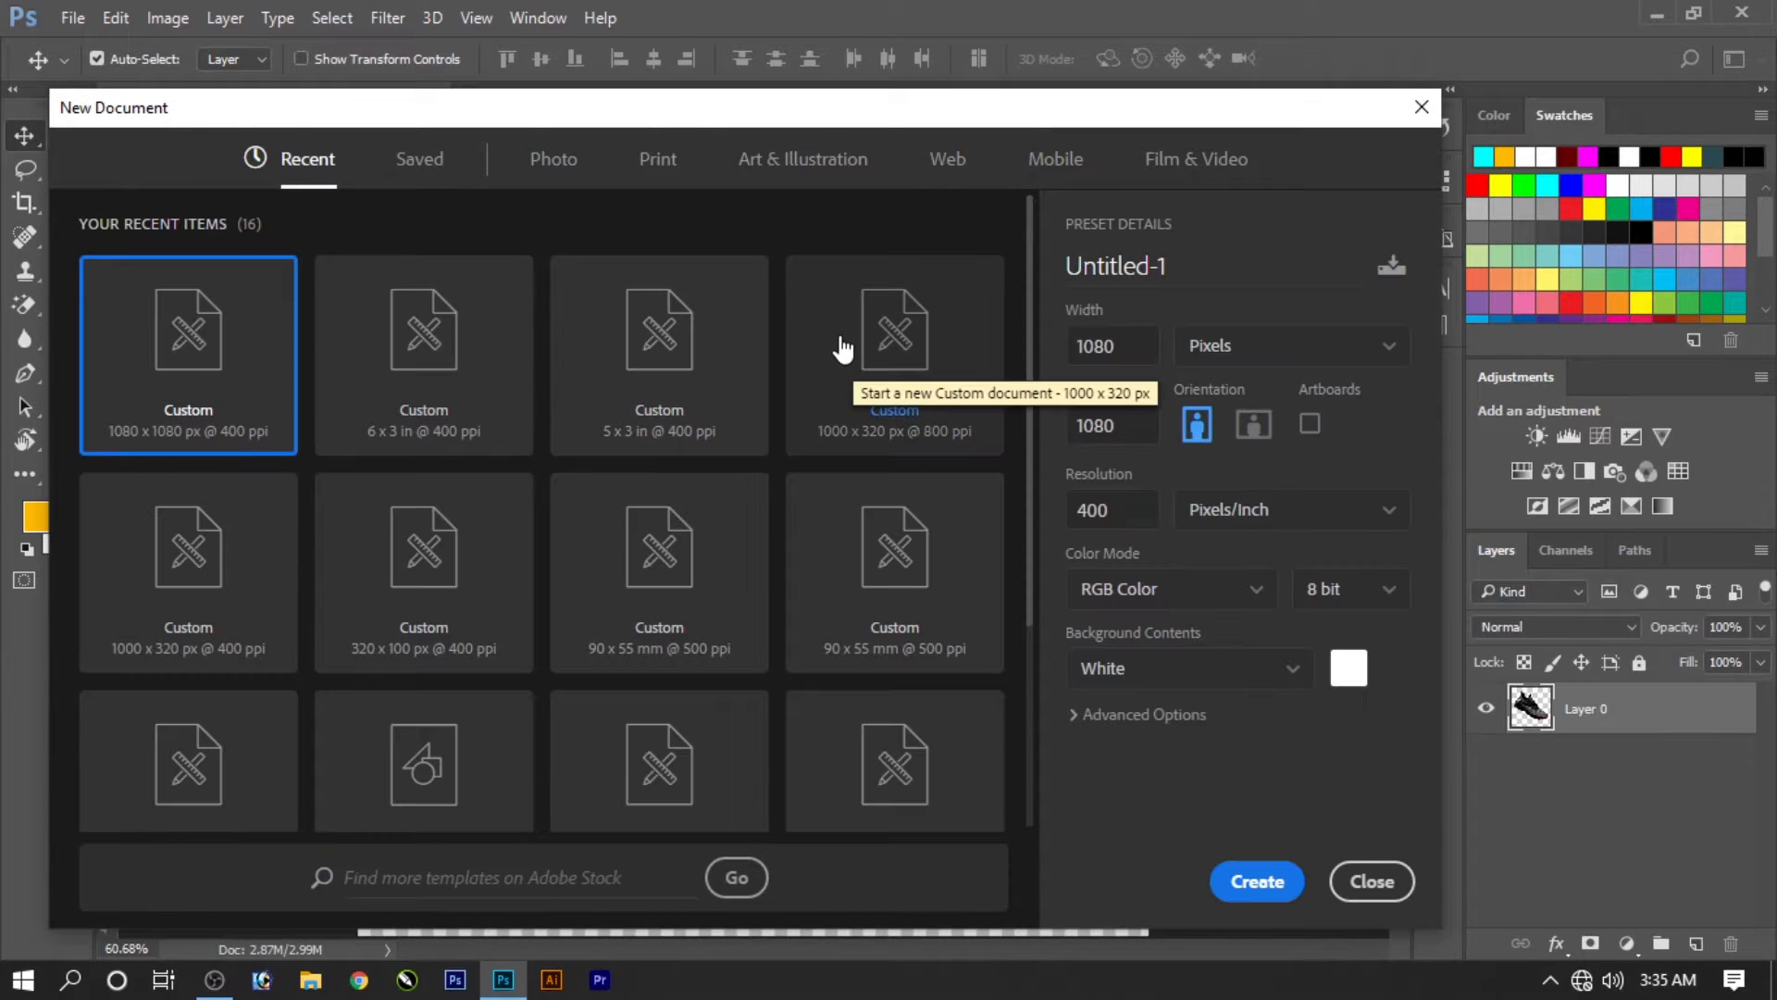
Step: Create a new 1080 x 1080 pixel document at 400 pixels/inch in RGB Color with a white background
{"action": "left_click", "coordinate": [1242, 349]}
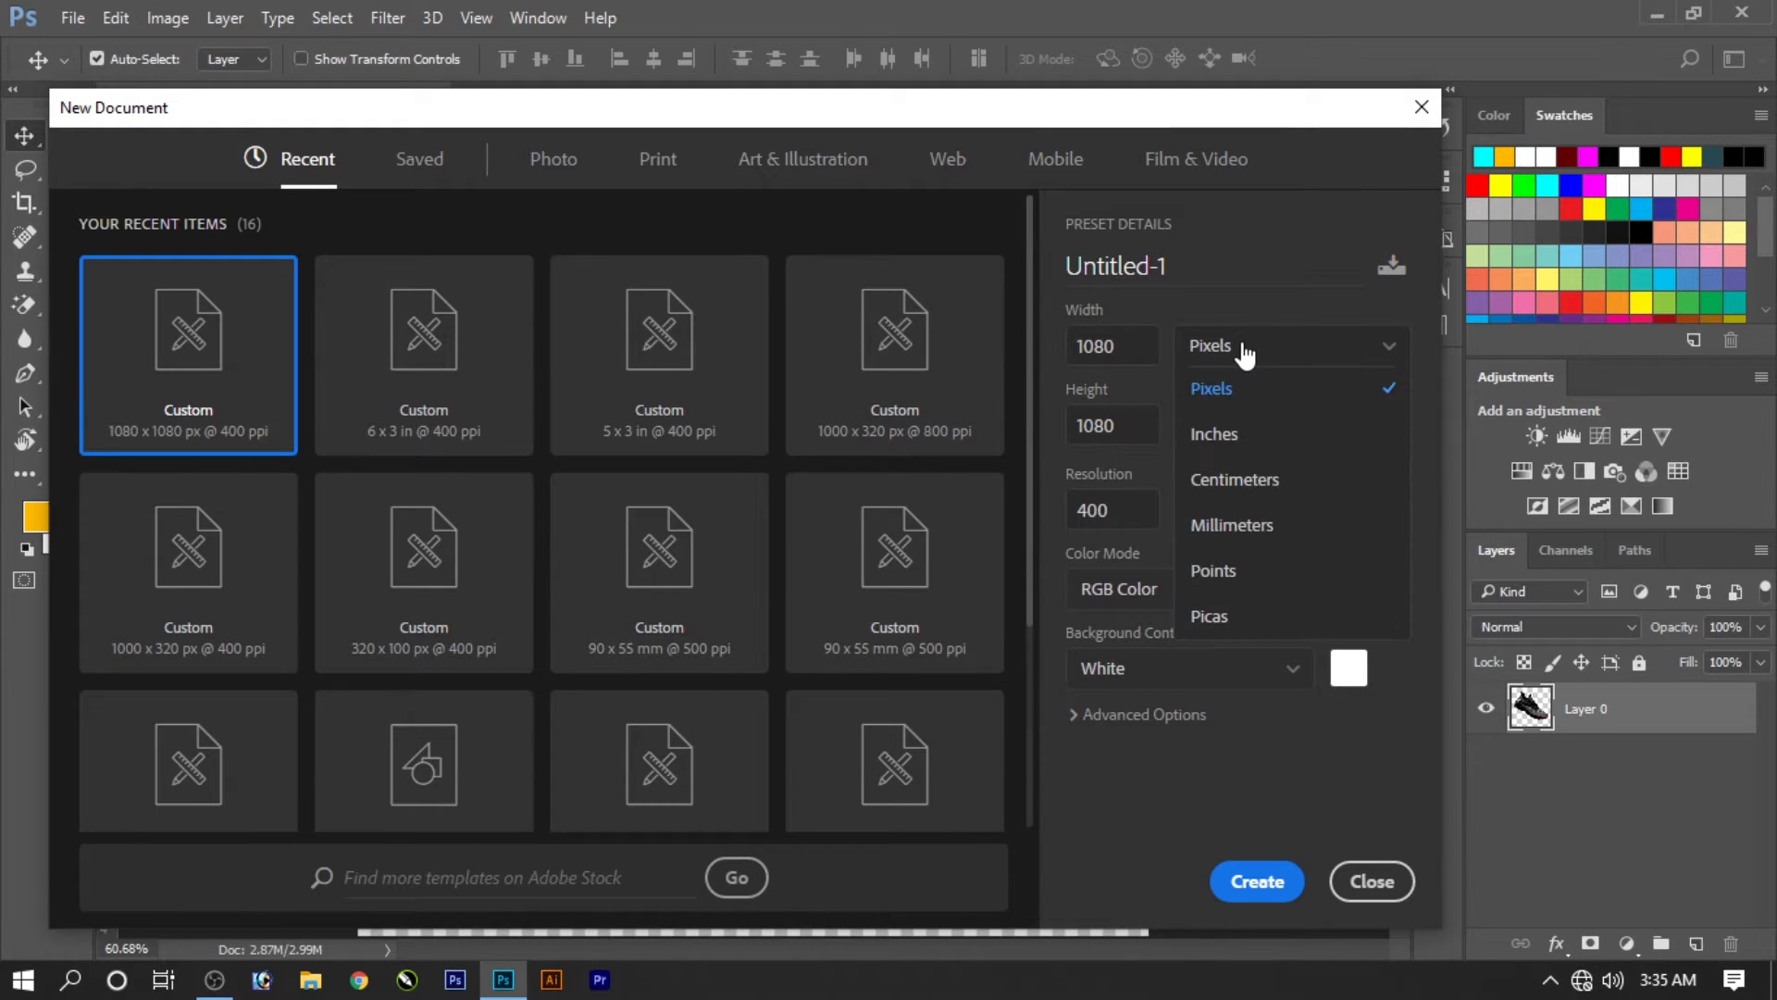
{"action": "left_click", "coordinate": [1231, 385]}
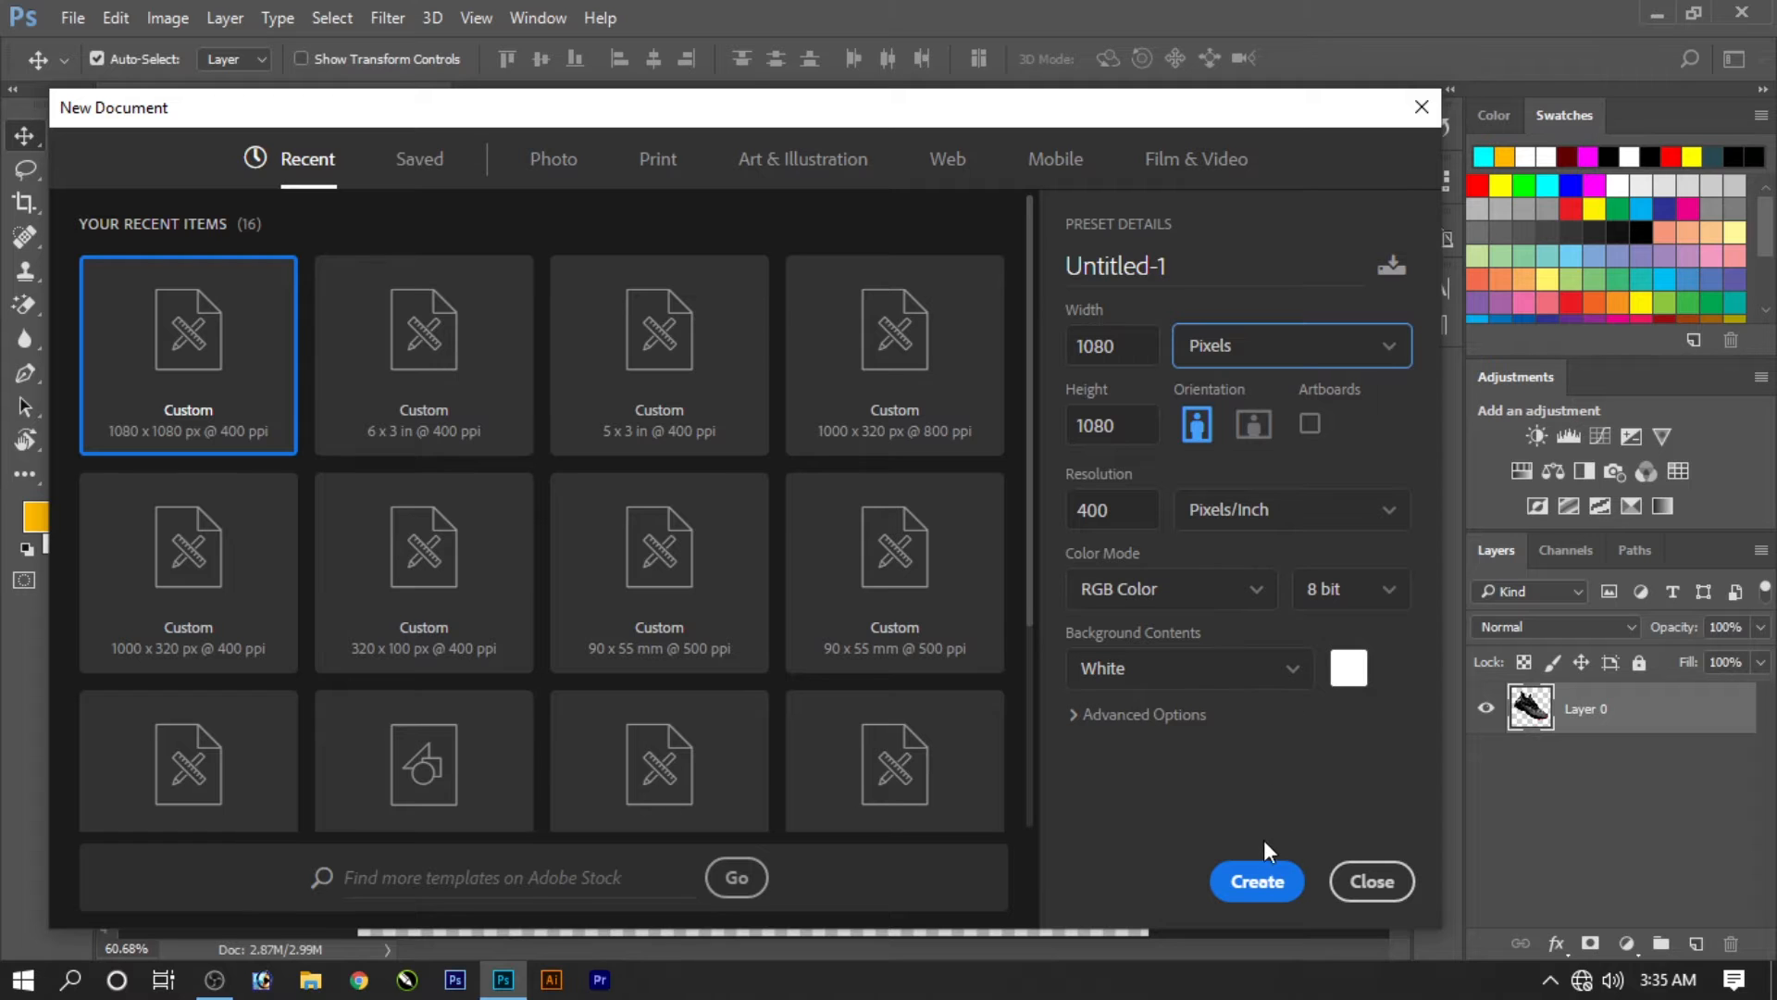
{"action": "left_click", "coordinate": [1261, 880]}
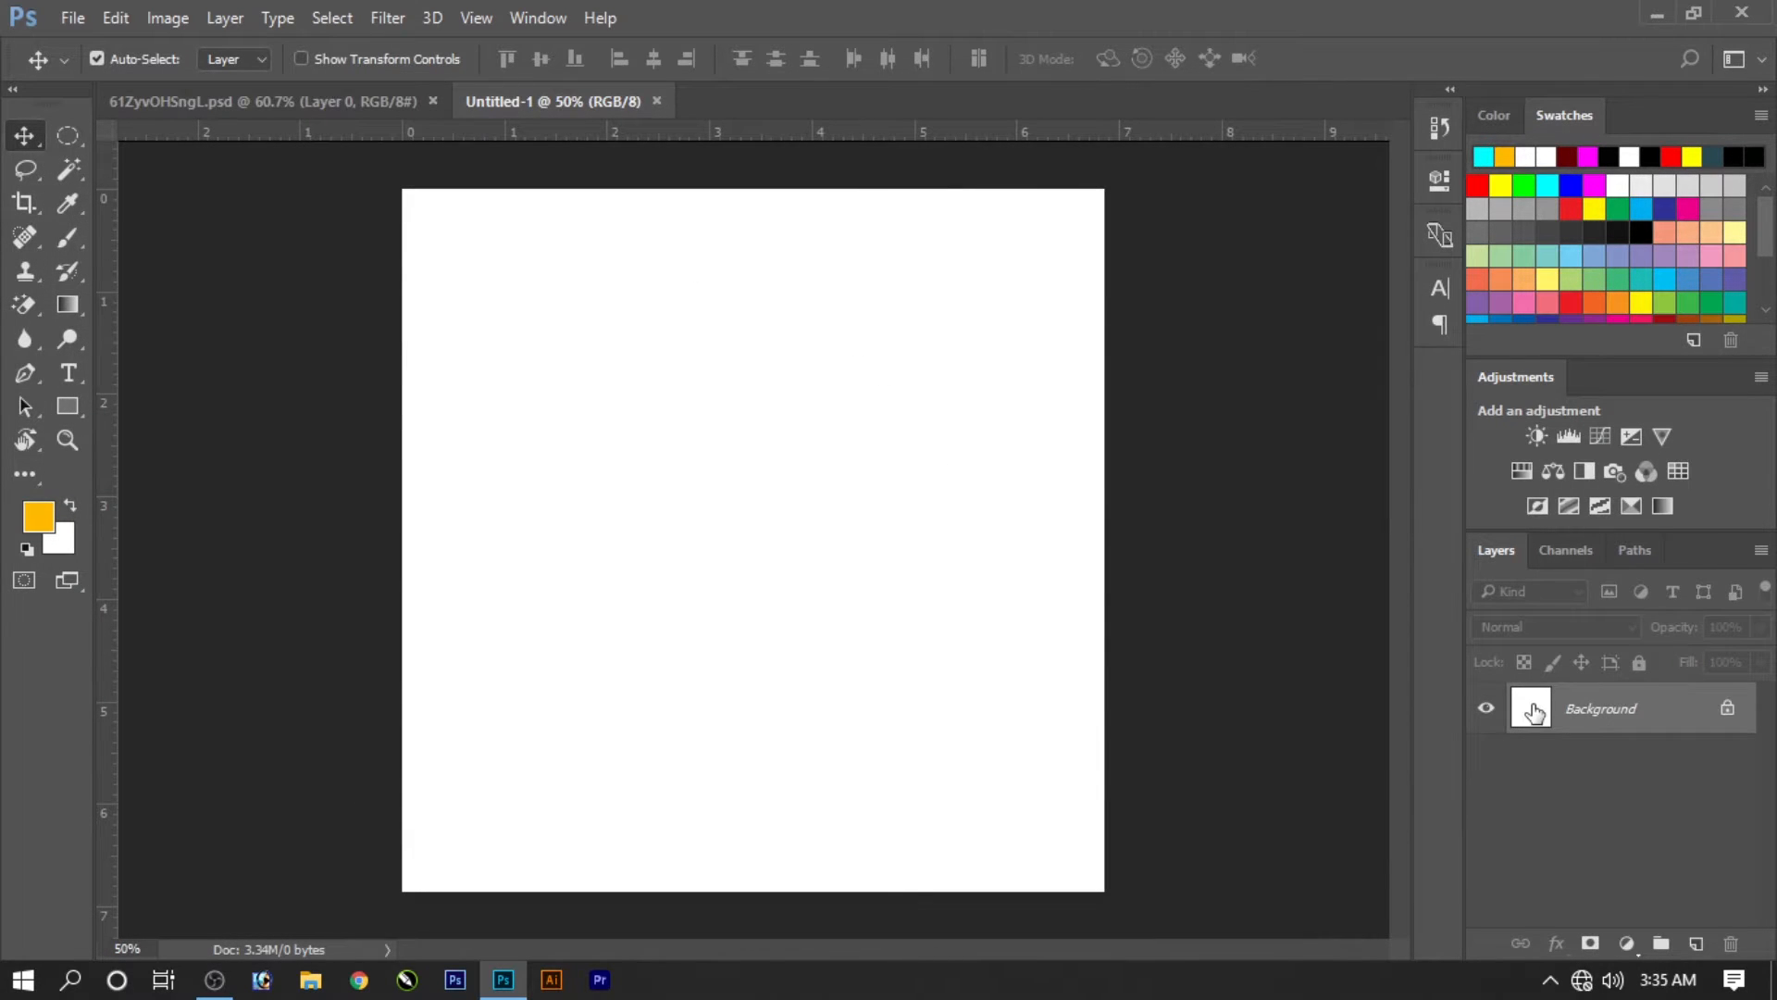
Step: Convert the locked background into a regular layer named Layer 0 and add a Gradient Overlay effect to it
{"action": "double_click", "coordinate": [1531, 717]}
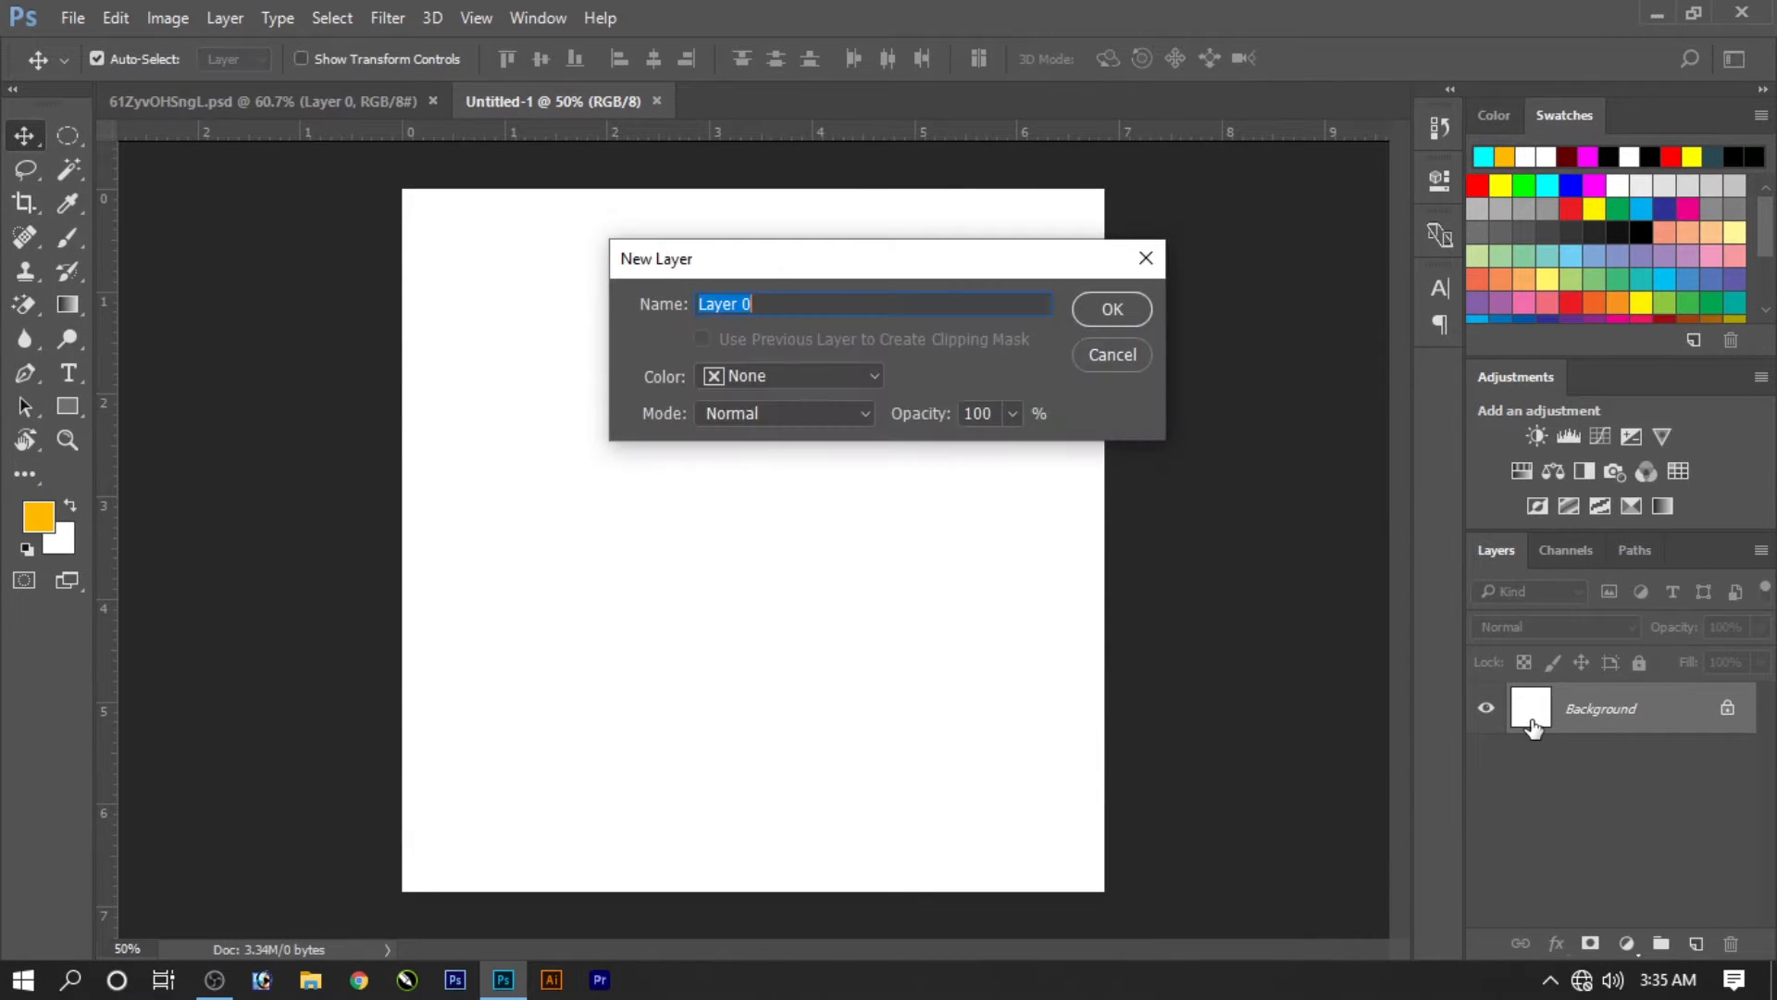
{"action": "key", "text": "Return"}
{"action": "double_click", "coordinate": [1532, 722]}
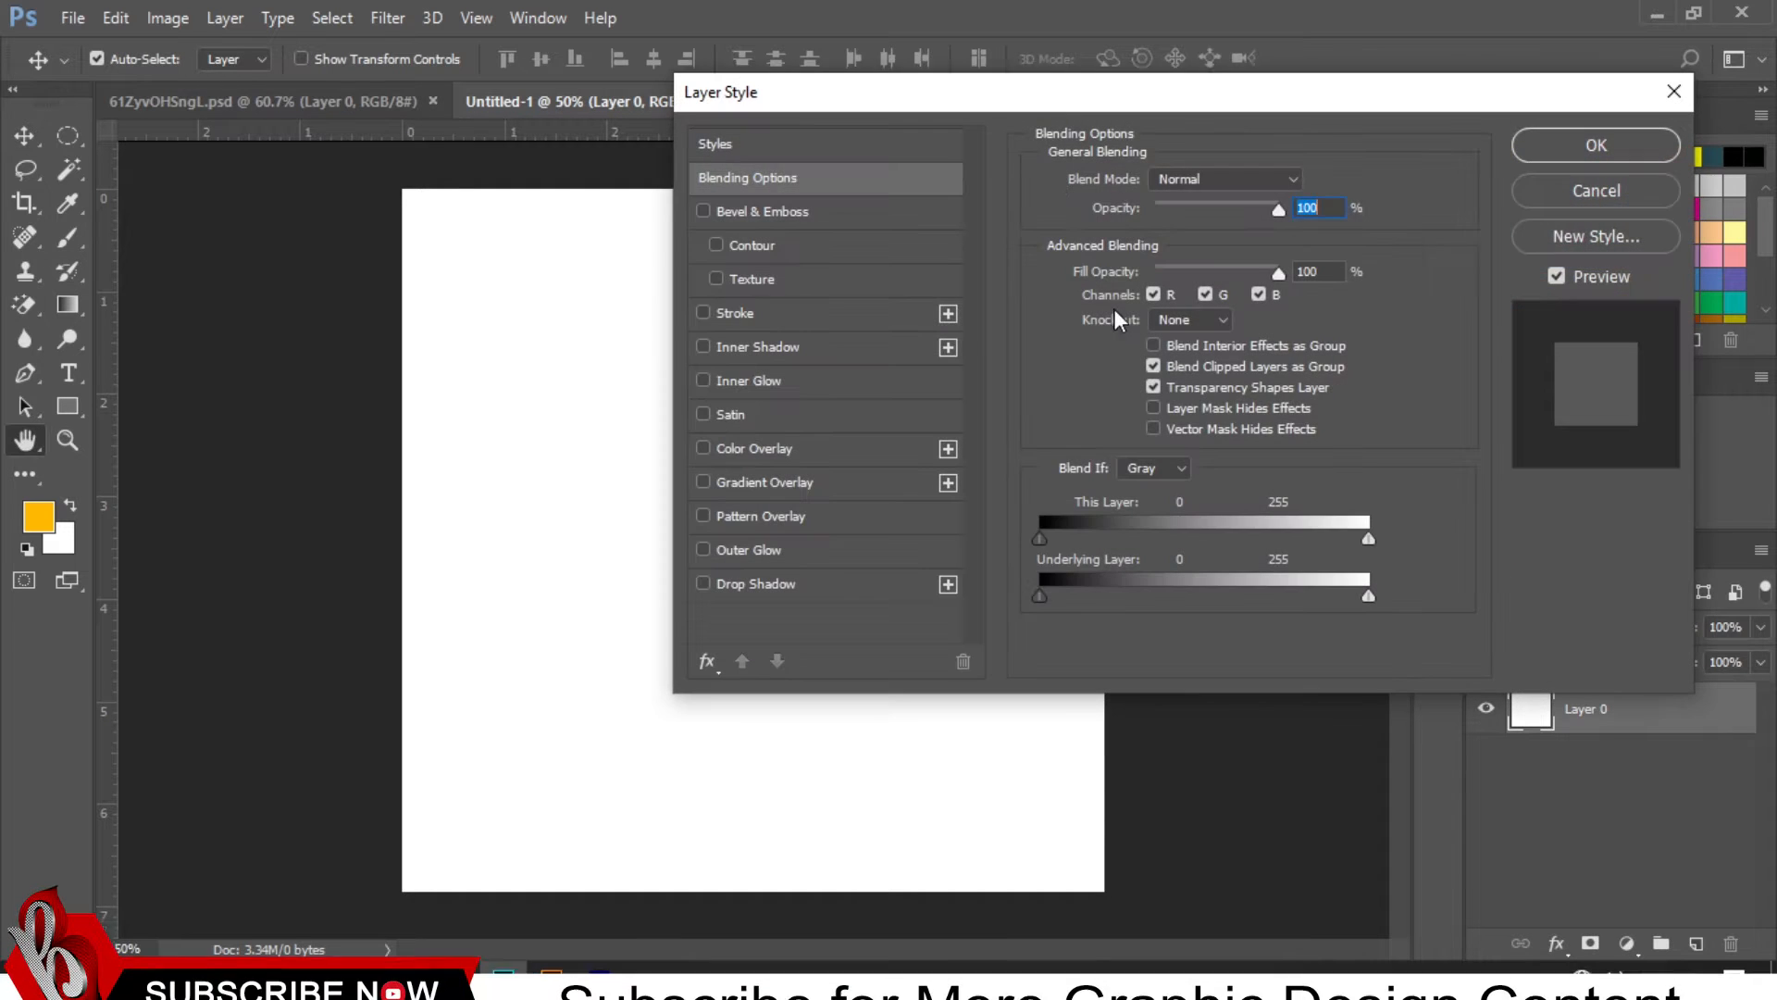
{"action": "left_click_drag", "start_coordinate": [1070, 104], "coordinate": [1365, 94]}
{"action": "left_click", "coordinate": [1064, 473]}
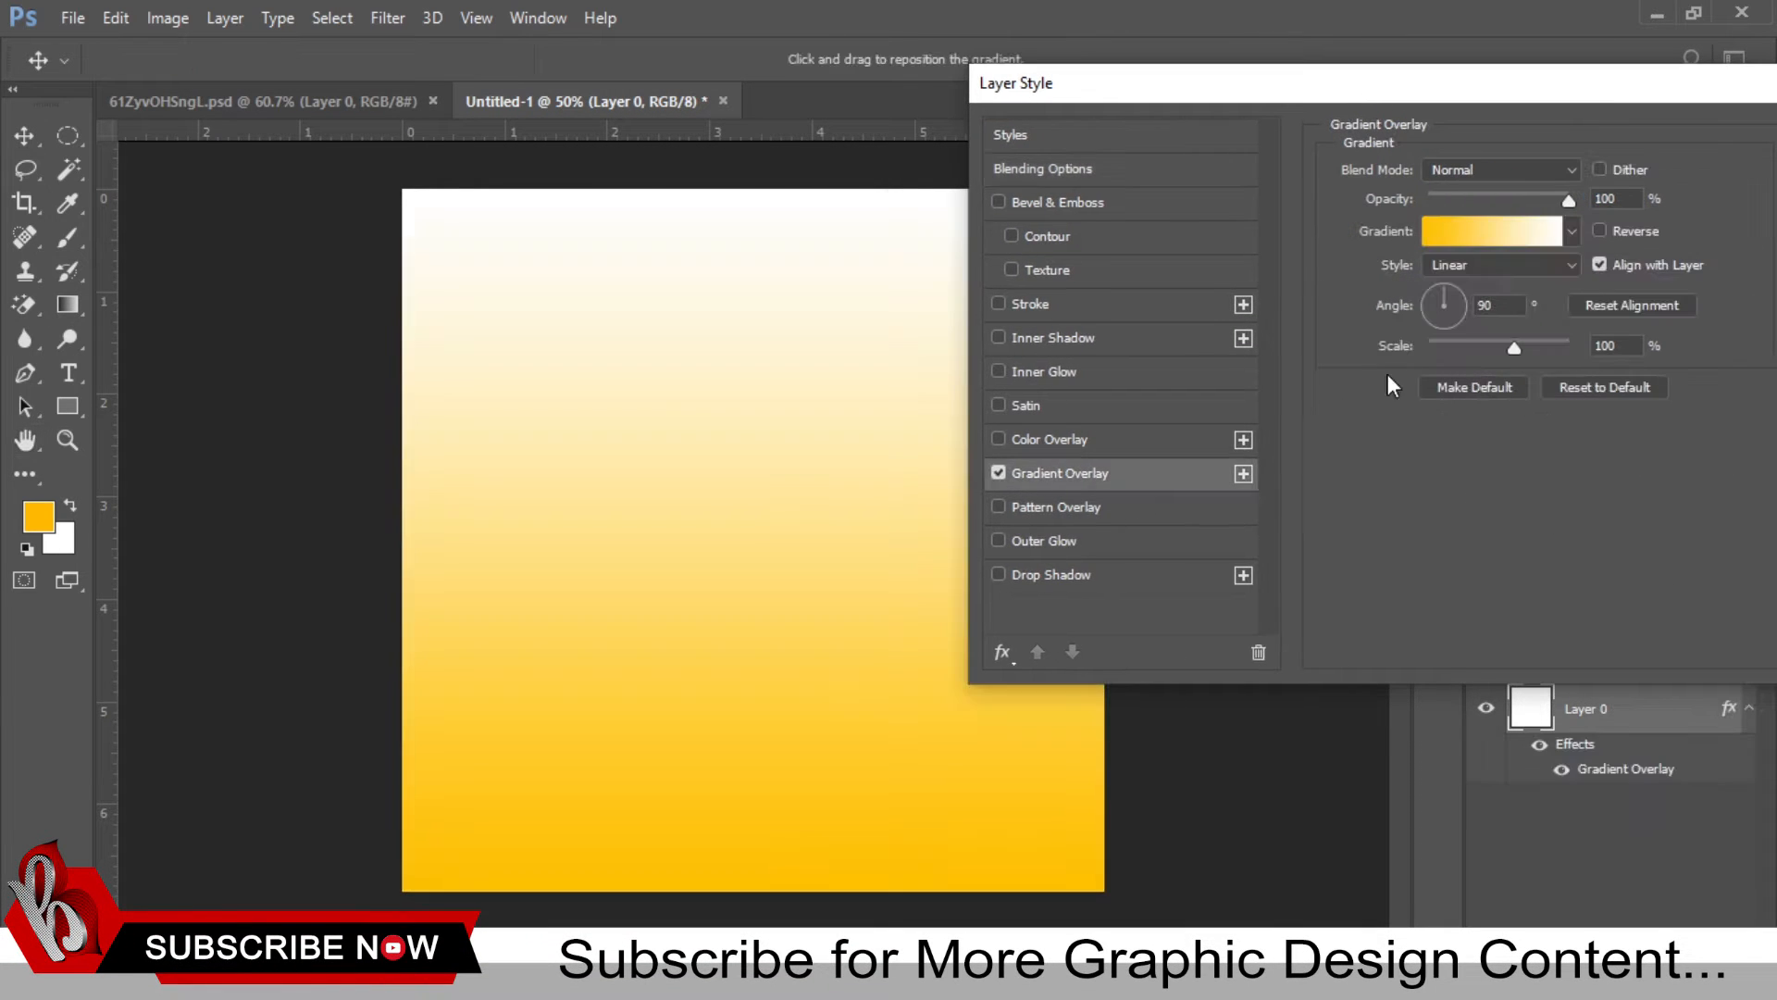
Step: Change the gradient's white end stop to orange, RGB 255, 132, 0
{"action": "left_click", "coordinate": [1481, 229]}
{"action": "left_click", "coordinate": [1691, 479]}
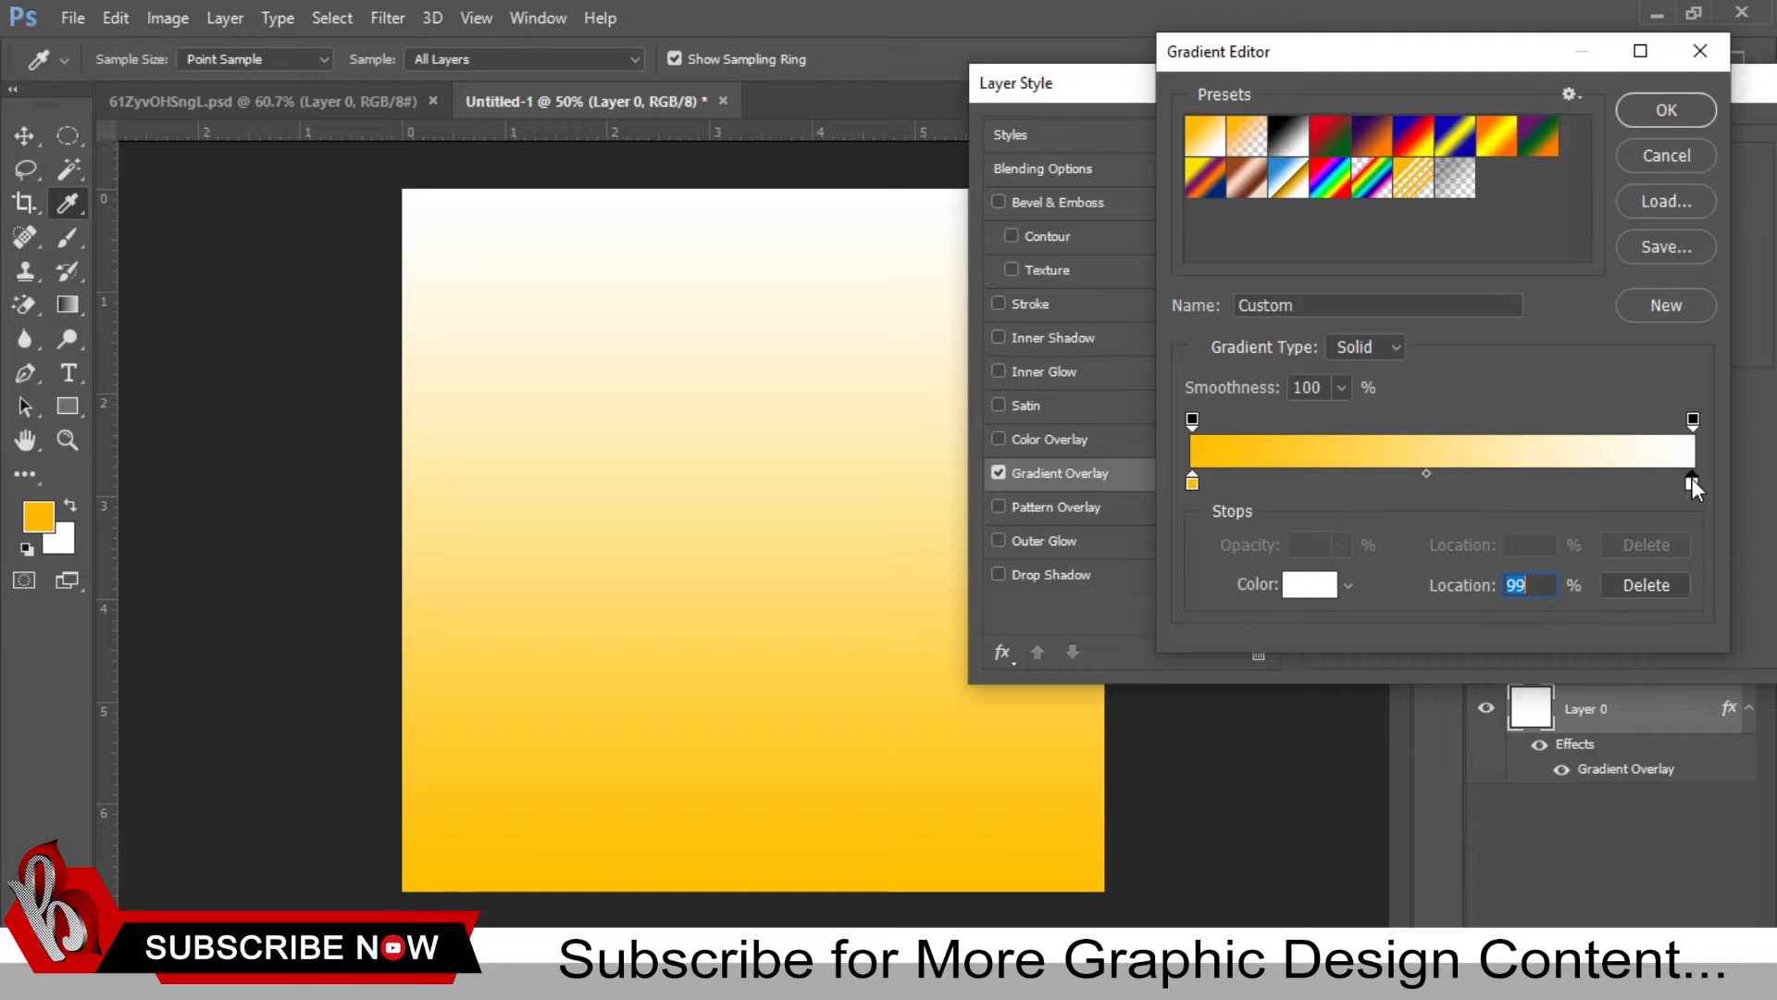
{"action": "left_click", "coordinate": [1310, 585]}
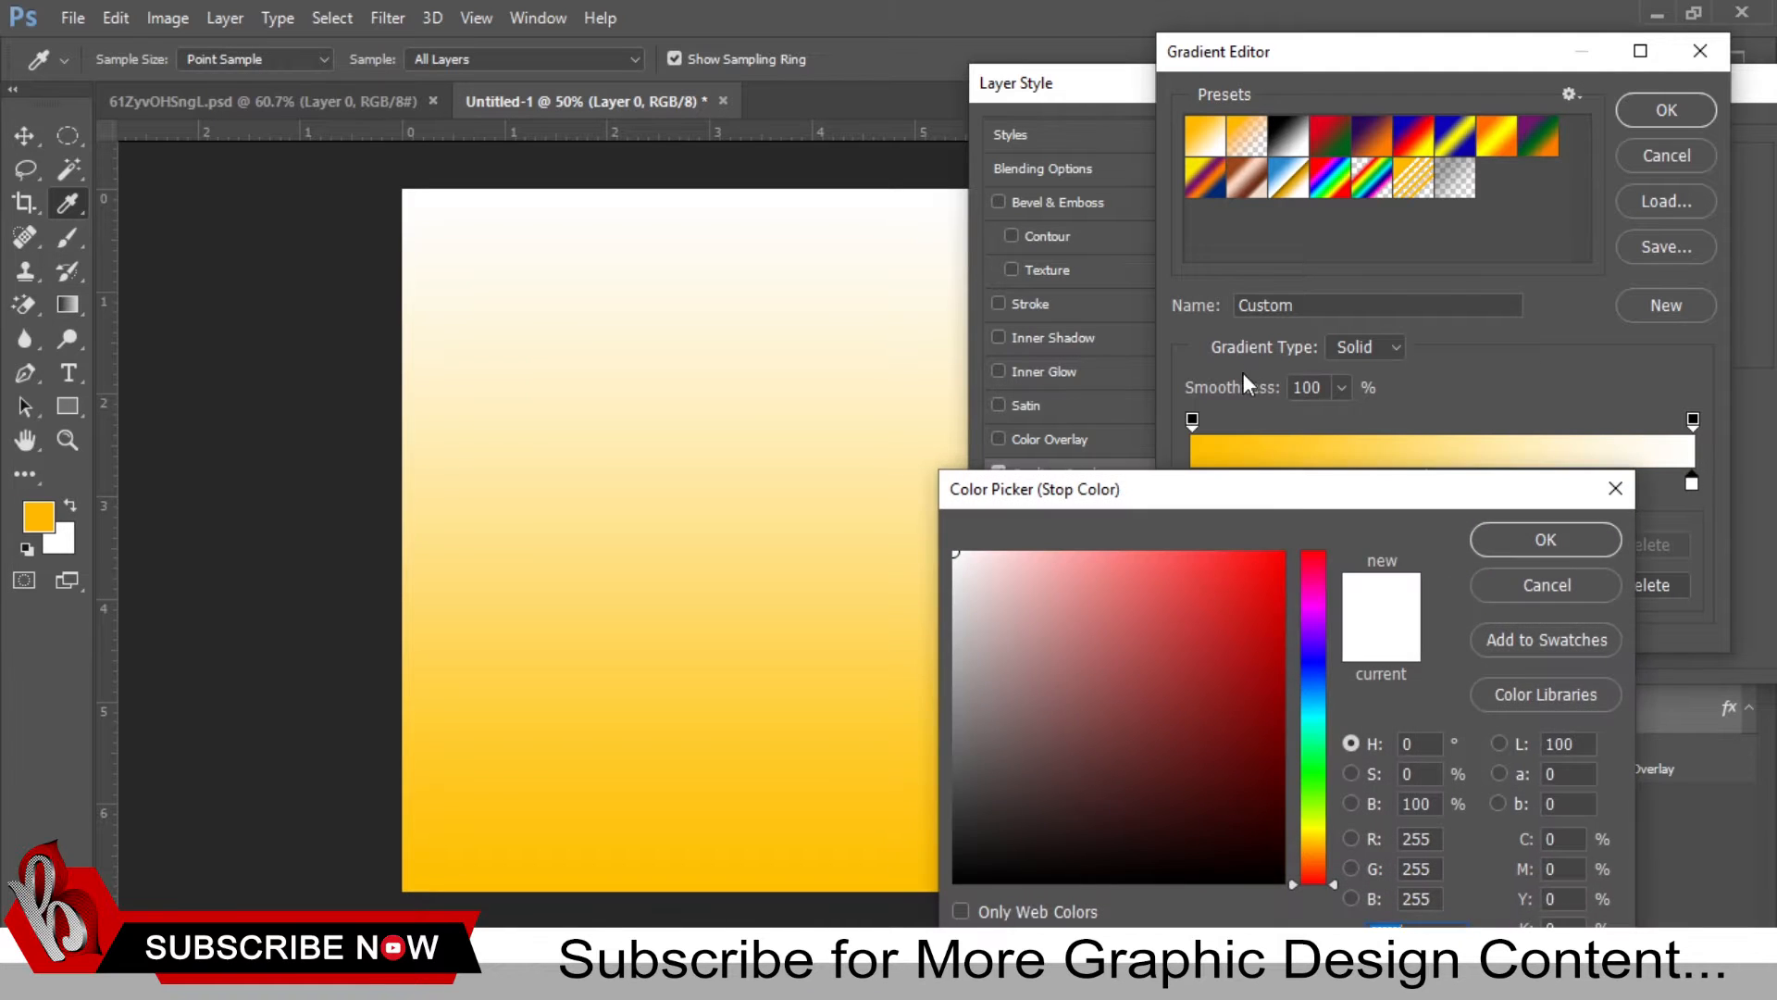
{"action": "left_click_drag", "start_coordinate": [1218, 582], "coordinate": [1525, 483]}
{"action": "left_click", "coordinate": [1318, 849]}
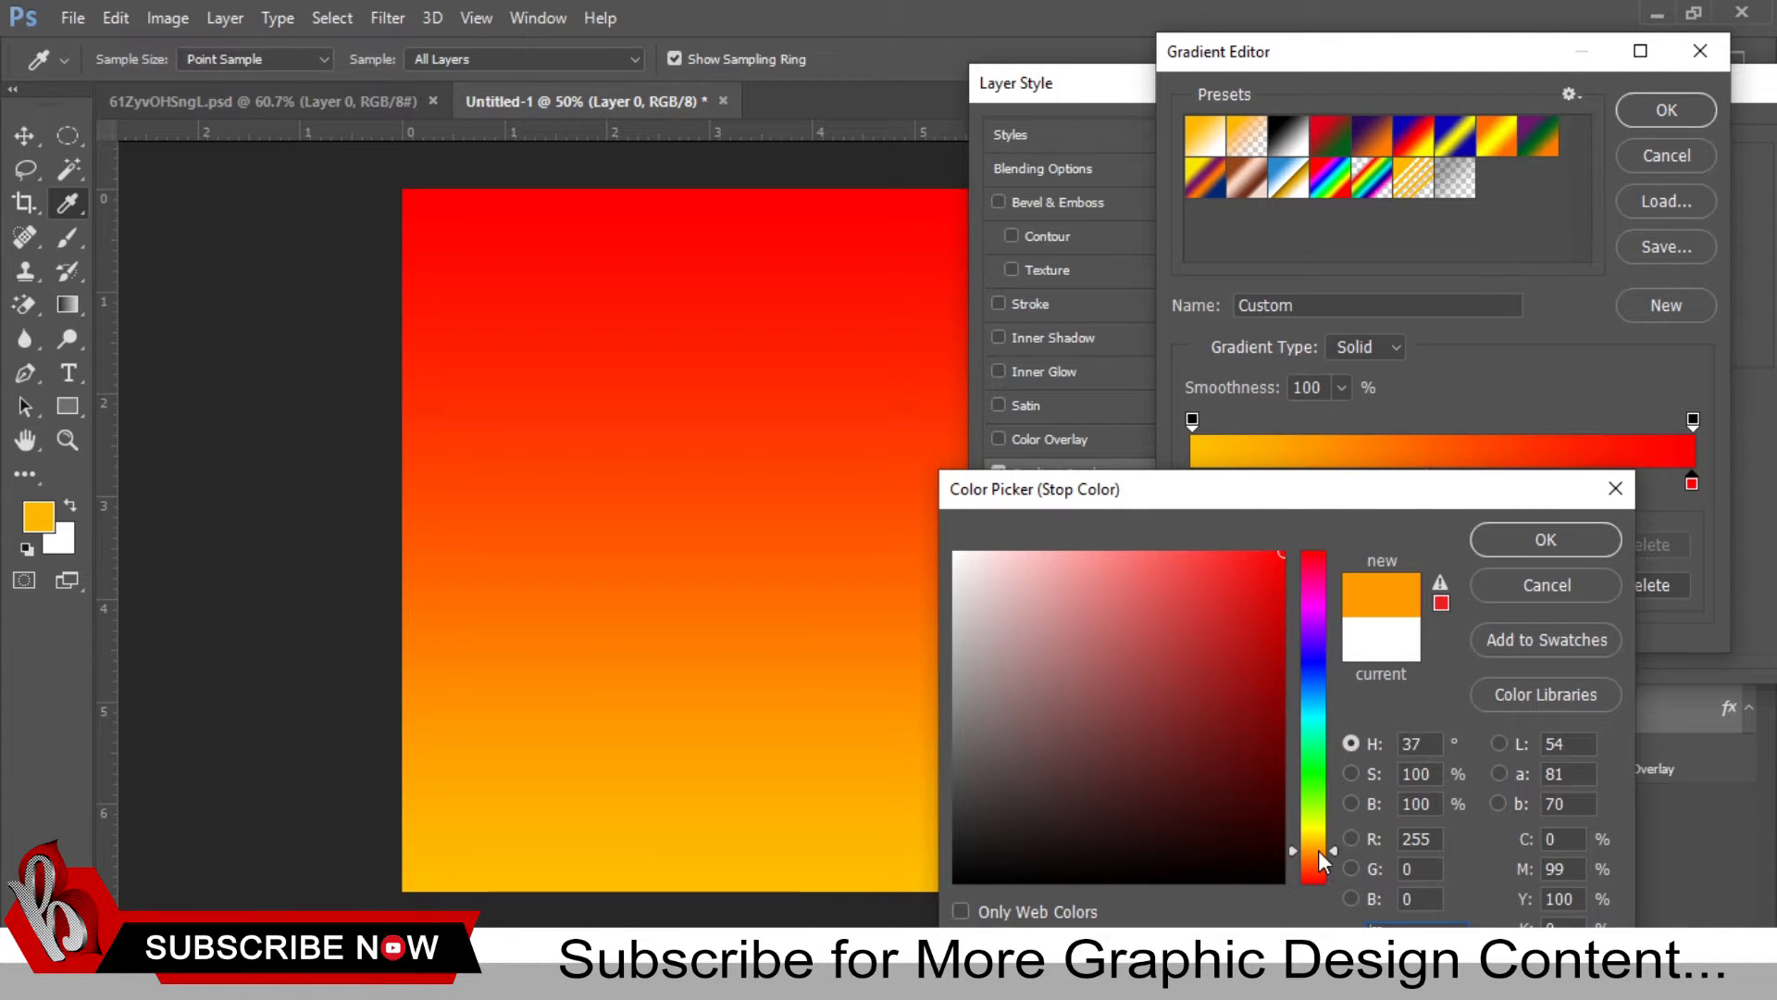
{"action": "left_click", "coordinate": [1318, 855]}
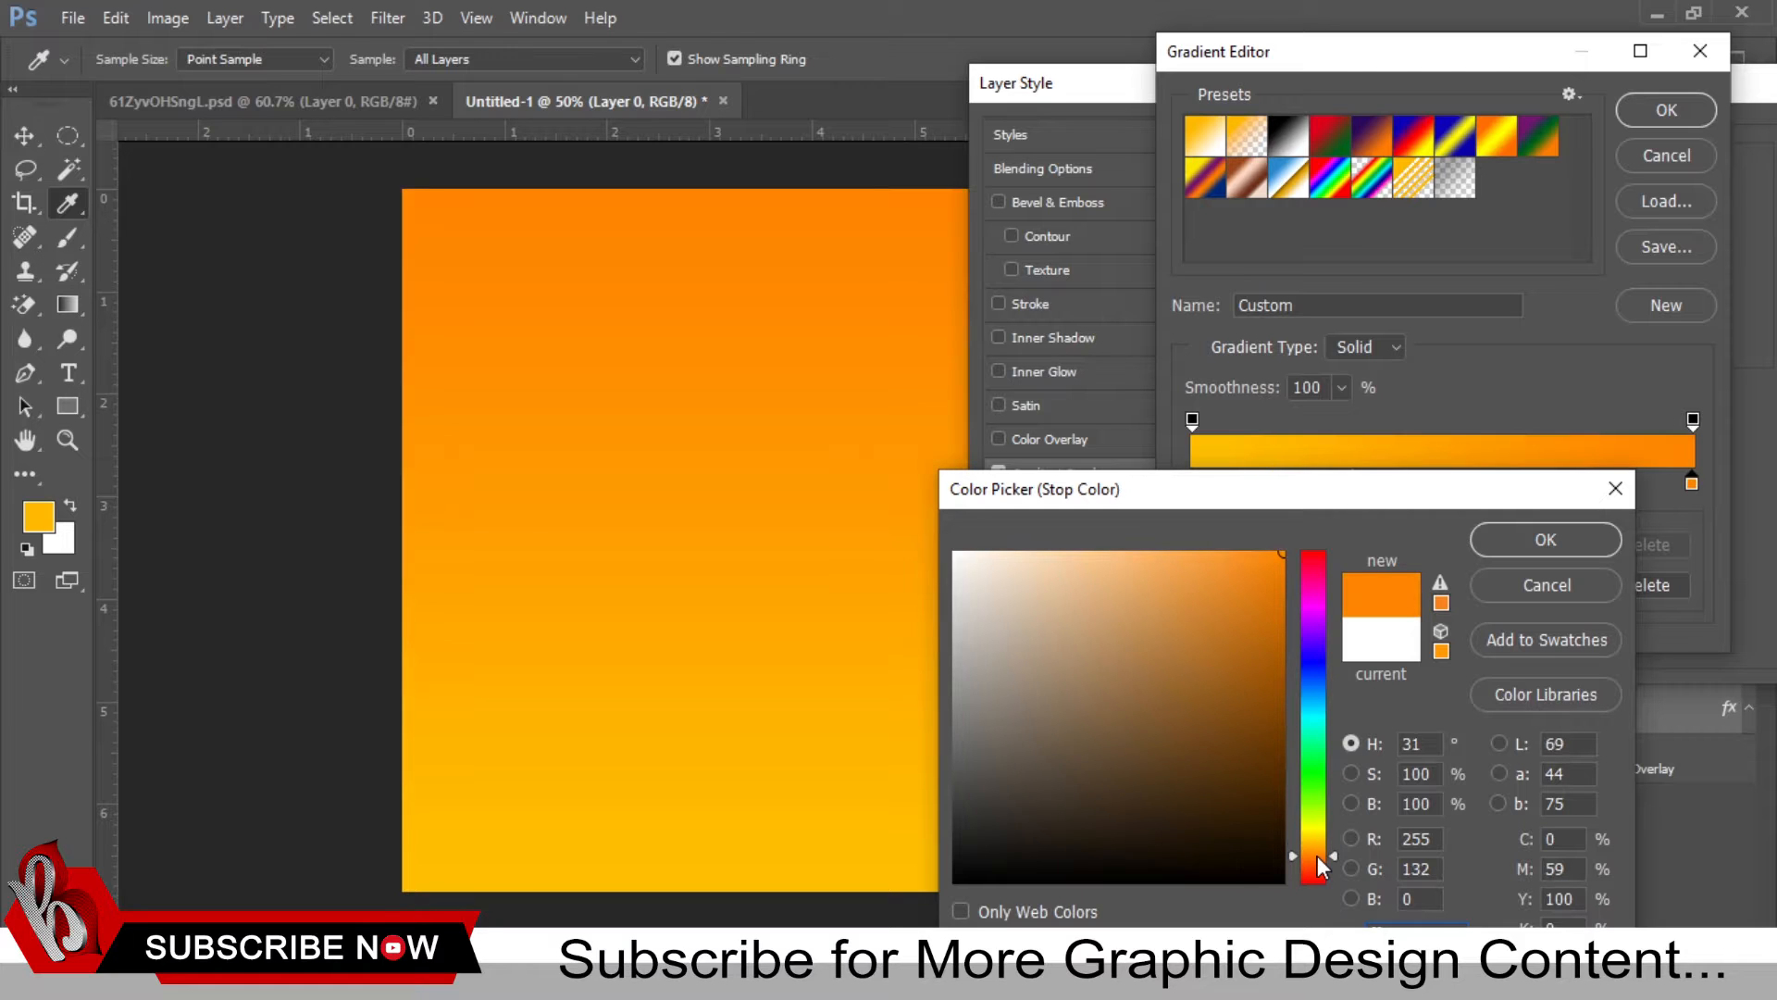
{"action": "key", "text": "Return"}
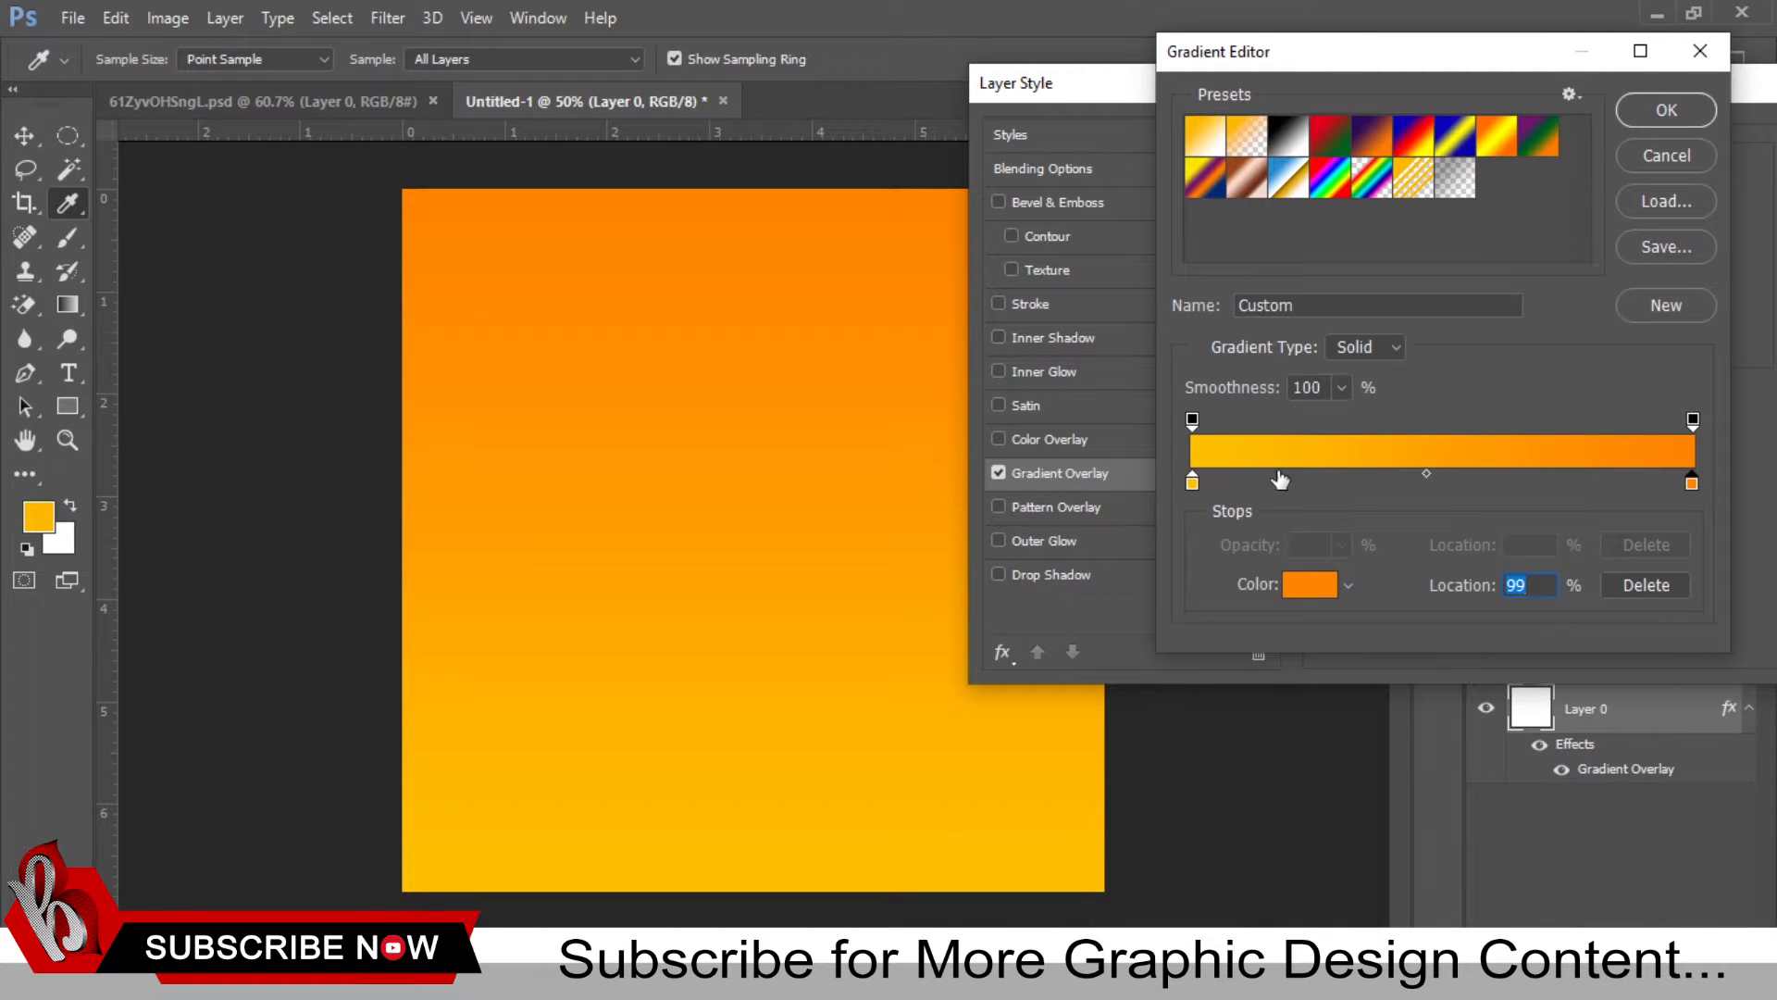
Step: Shift the gradient's yellow start stop to a slightly more orange hue and apply the overlay with the gradient reversed
{"action": "double_click", "coordinate": [1191, 481]}
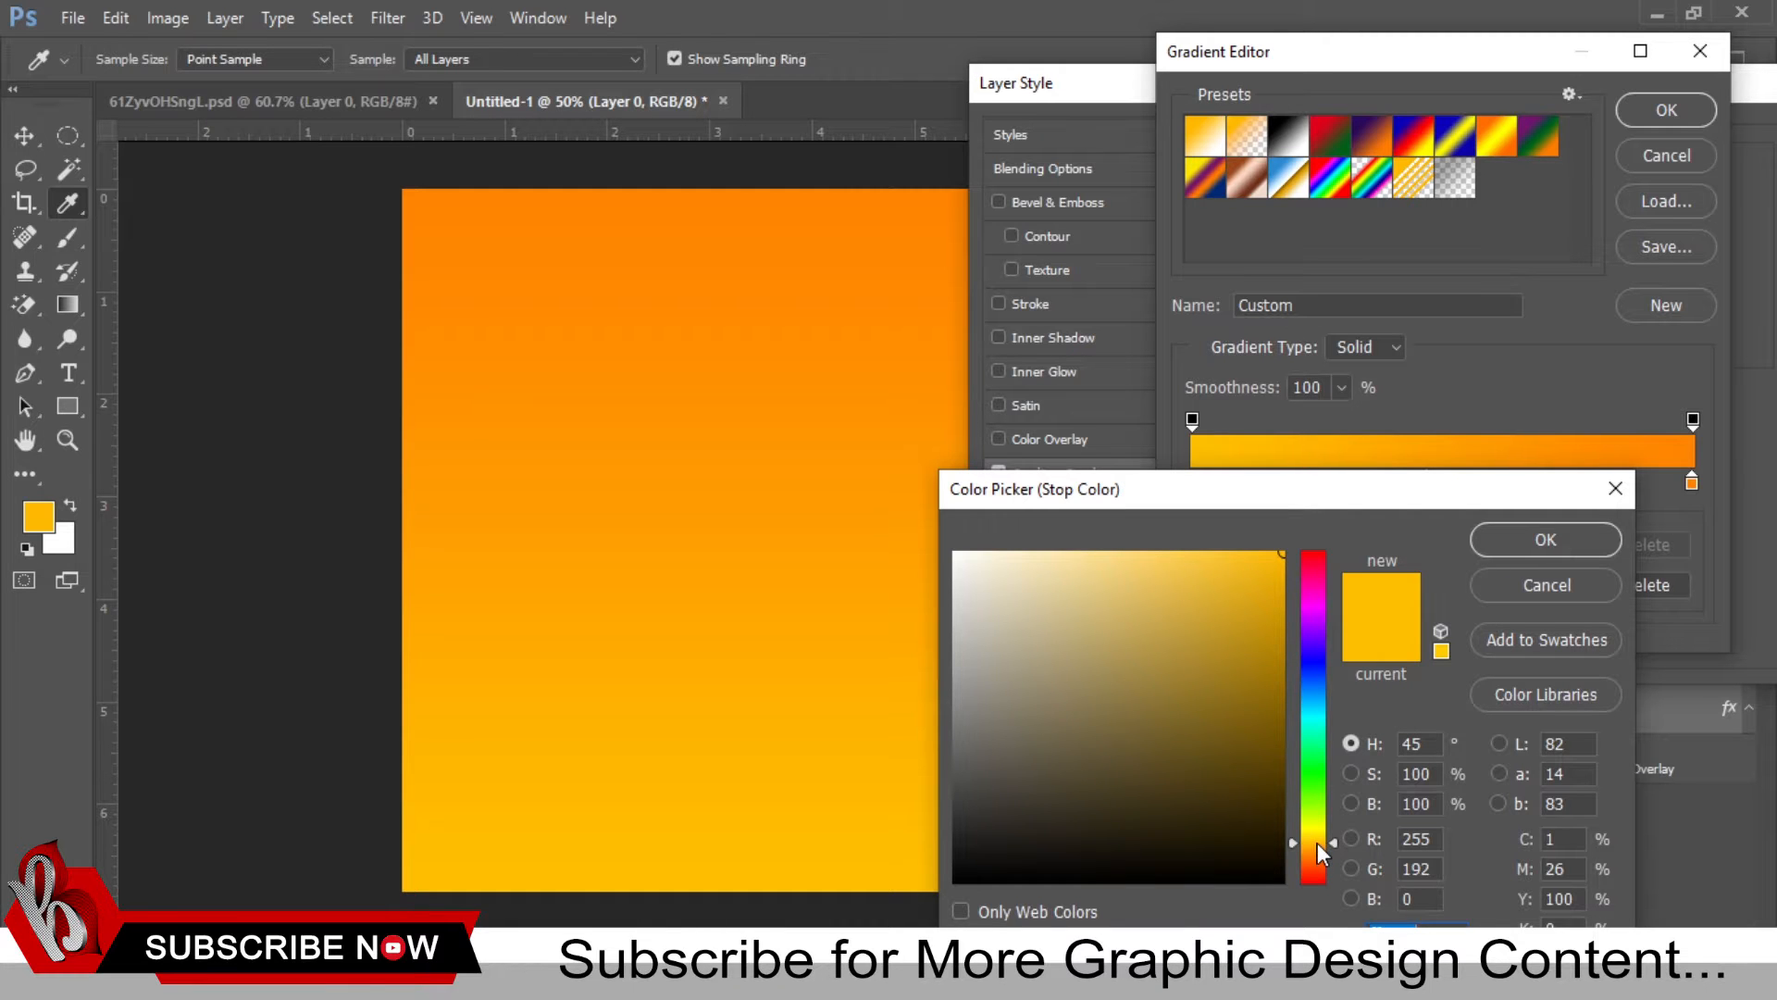
{"action": "left_click", "coordinate": [1318, 845]}
{"action": "key", "text": "Return"}
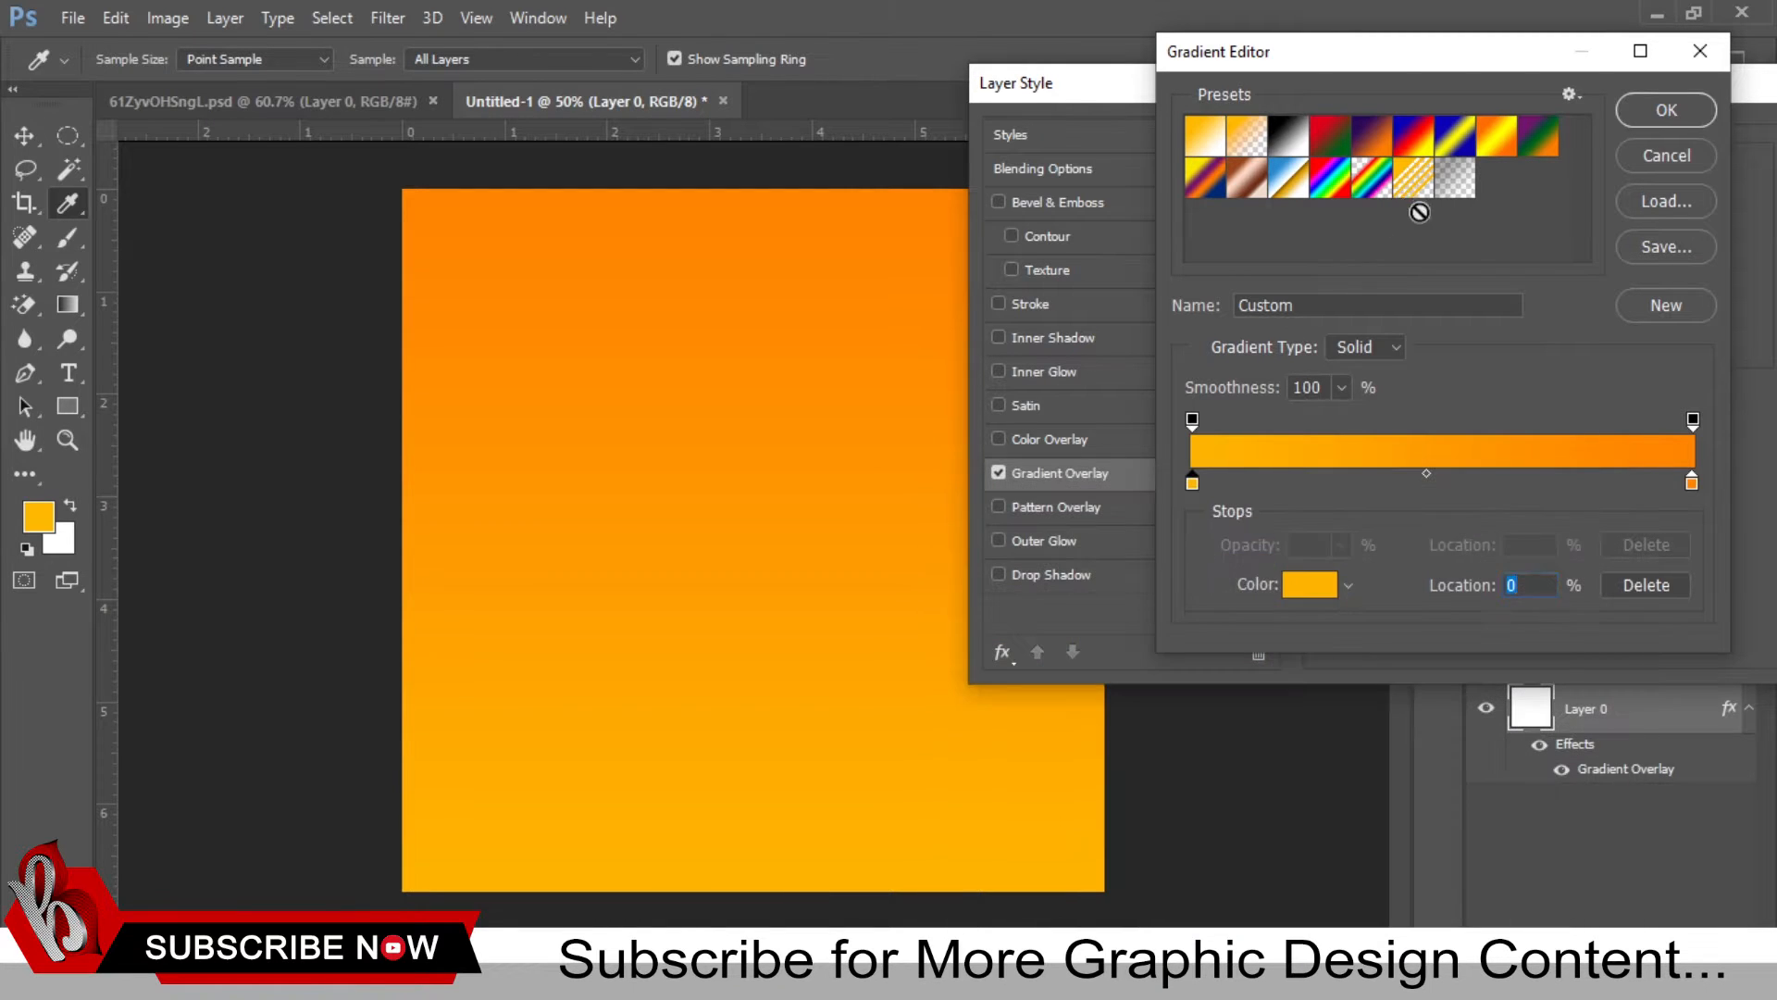
{"action": "key", "text": "Return"}
{"action": "left_click", "coordinate": [1599, 231]}
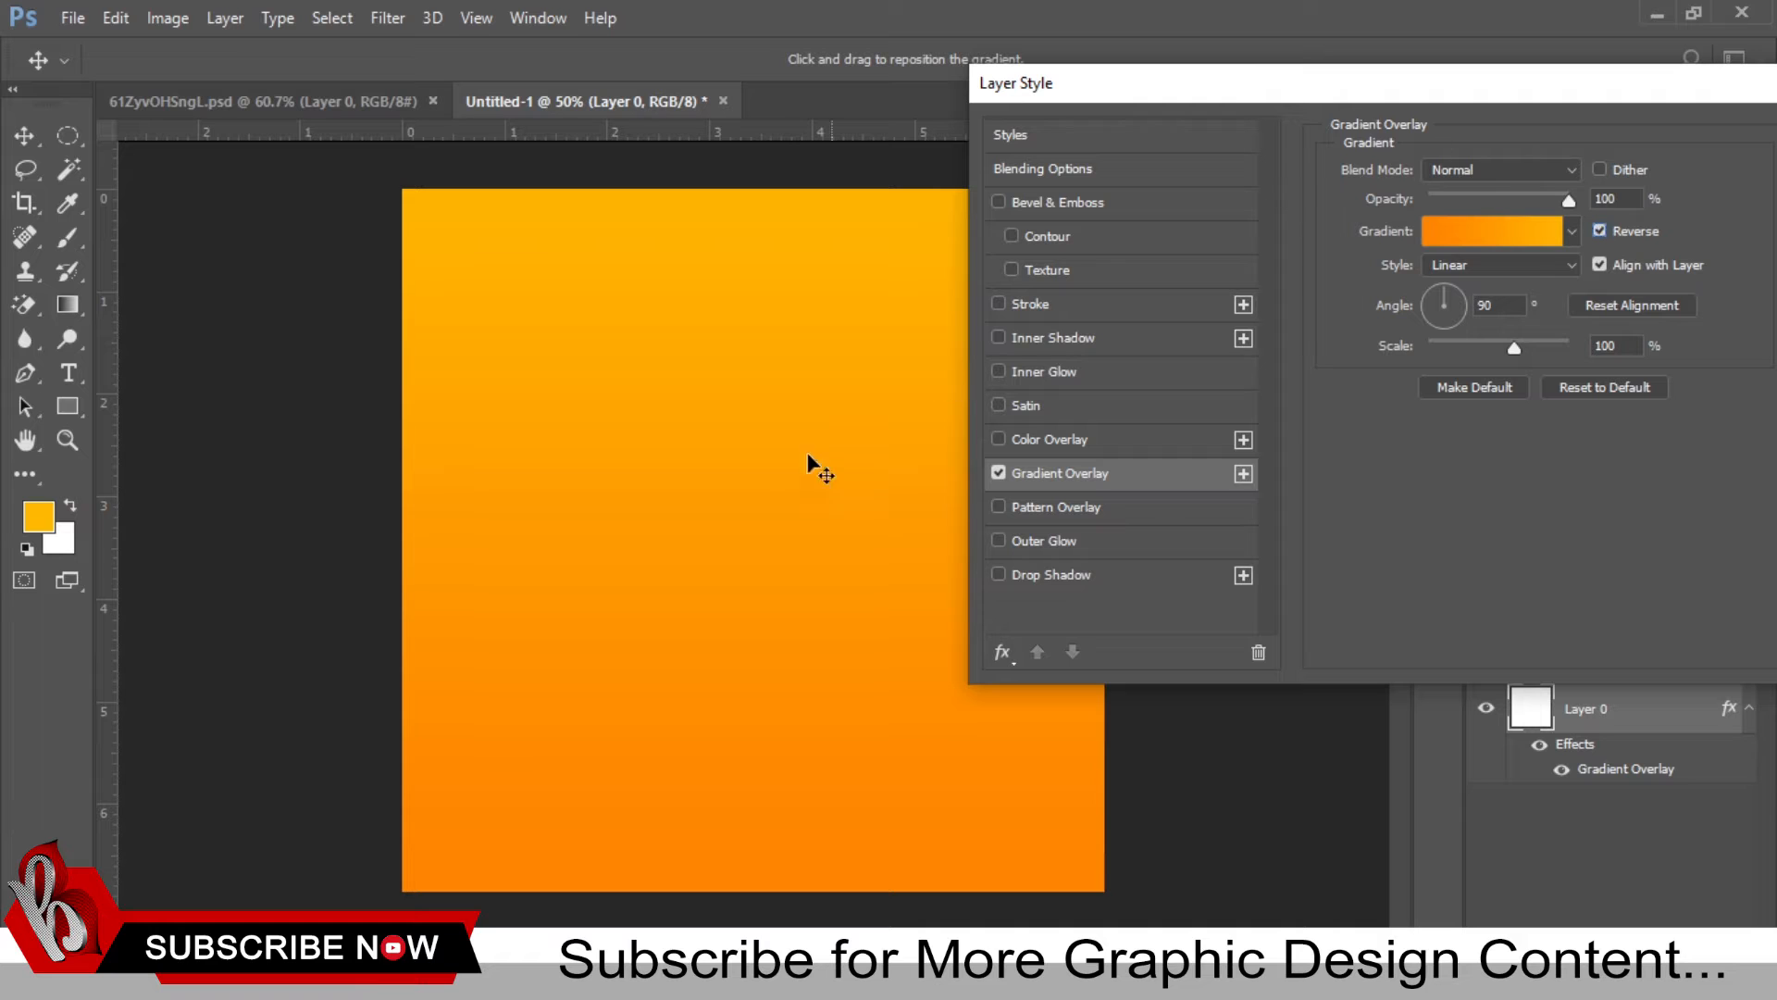
{"action": "key", "text": "Return"}
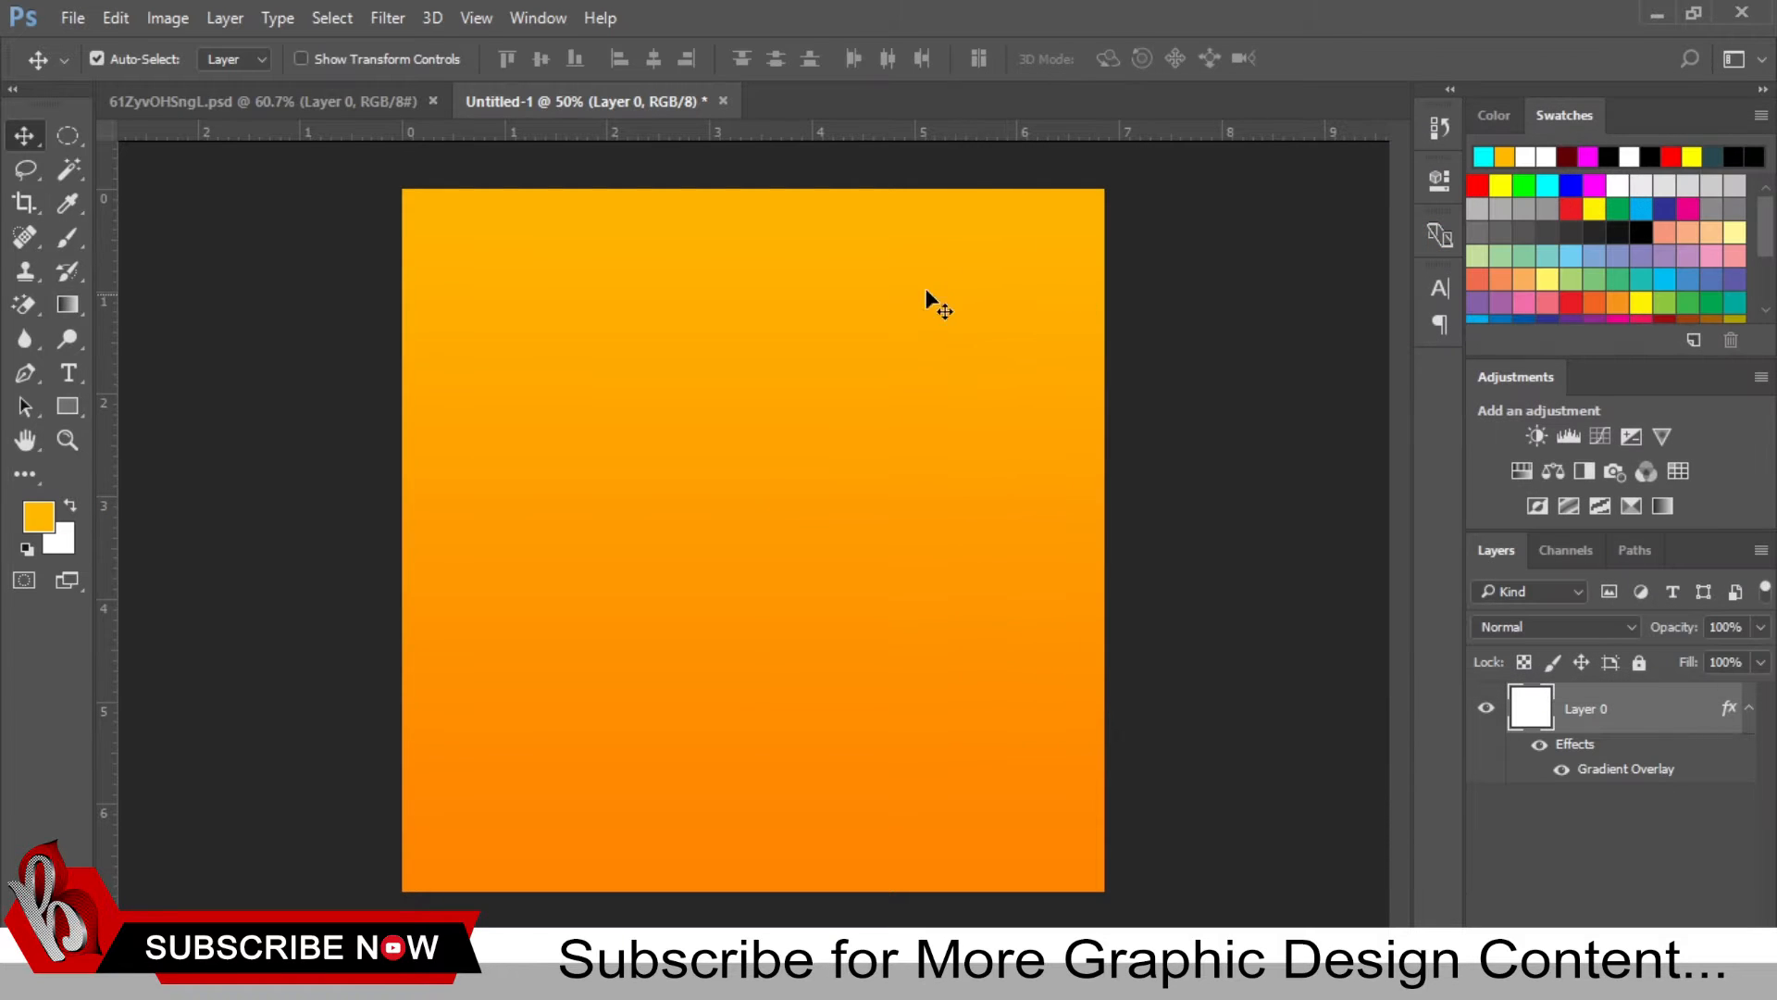
Step: Set up the Custom Shape tool with the circular sunburst shape of radiating rays
{"action": "left_click", "coordinate": [1185, 322]}
{"action": "left_click_drag", "start_coordinate": [74, 403], "coordinate": [163, 524]}
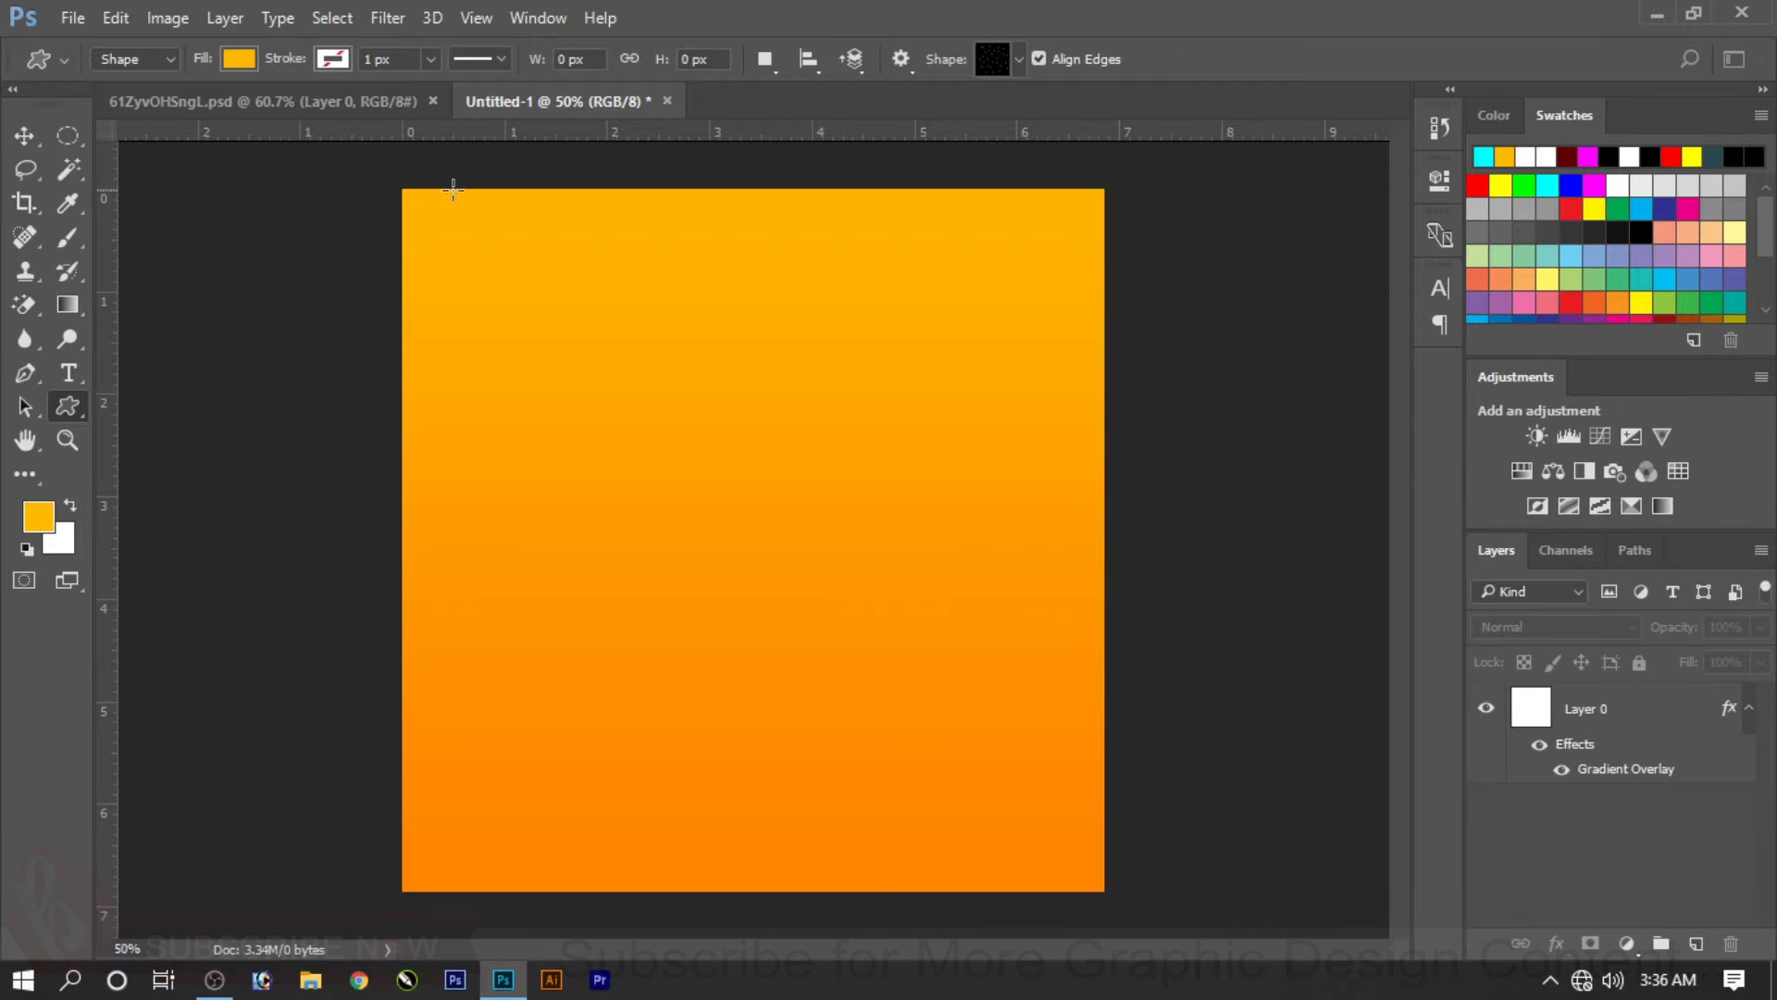
{"action": "right_click", "coordinate": [559, 248]}
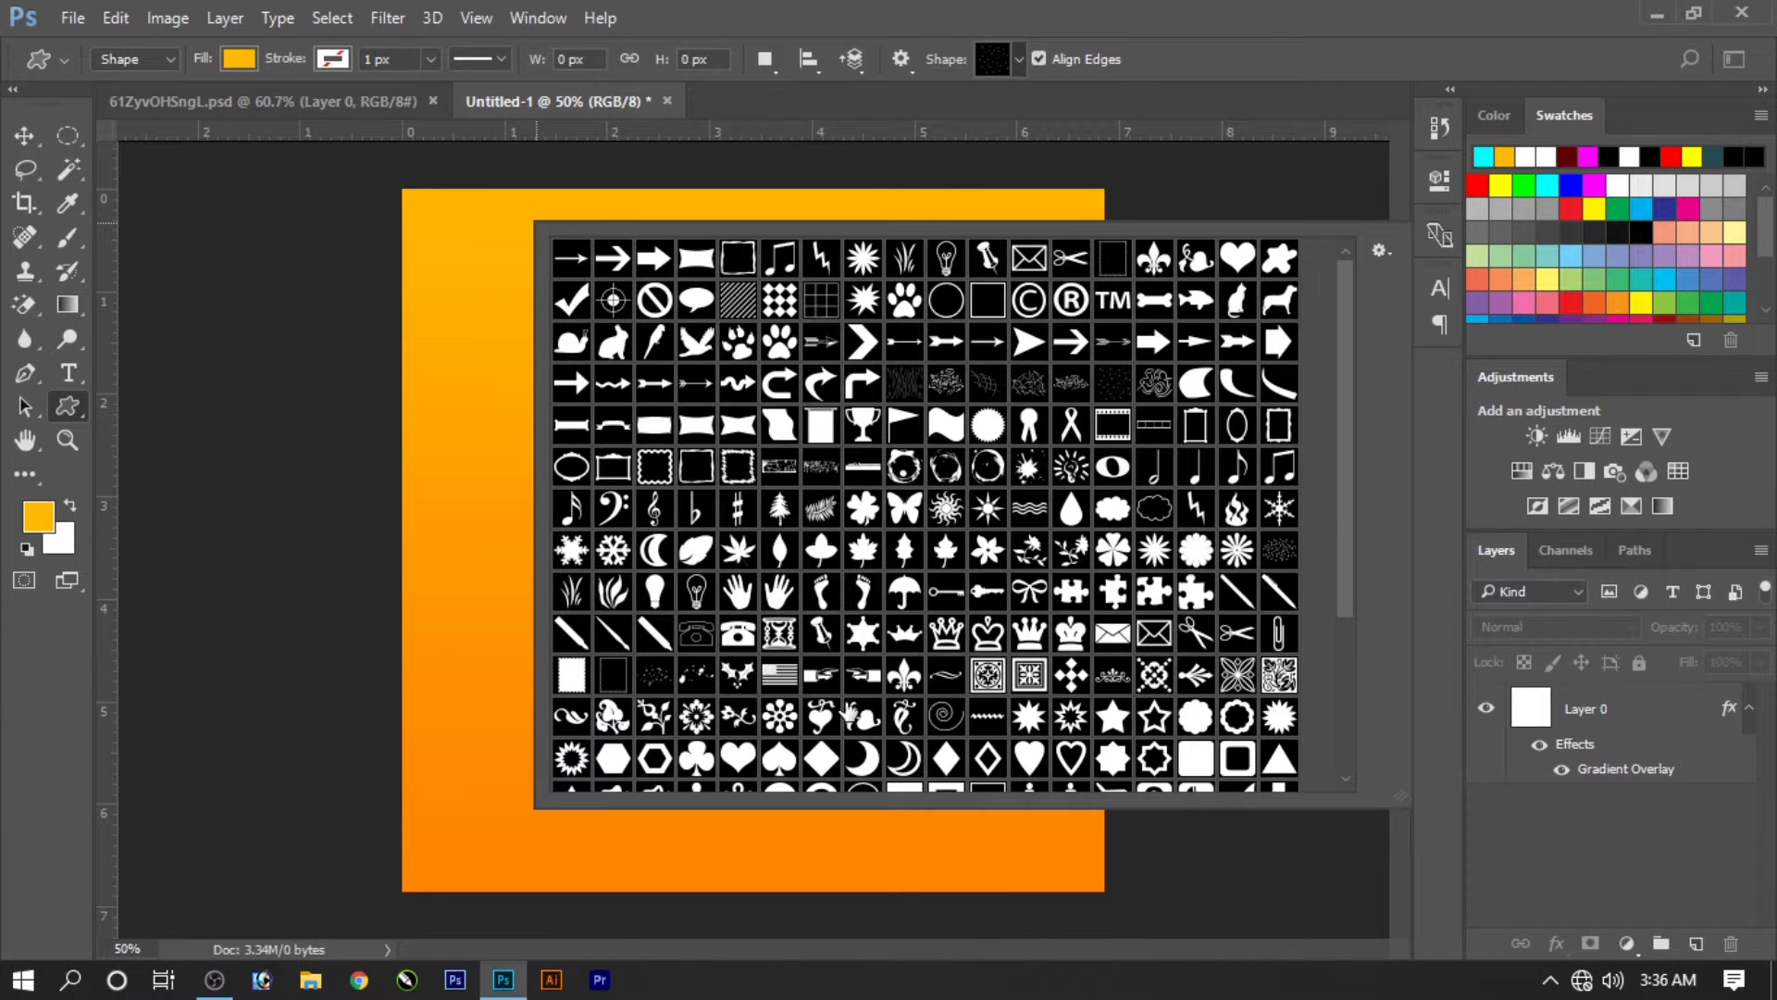
{"action": "scroll", "coordinate": [916, 690], "scroll_direction": "down", "scroll_amount": 5}
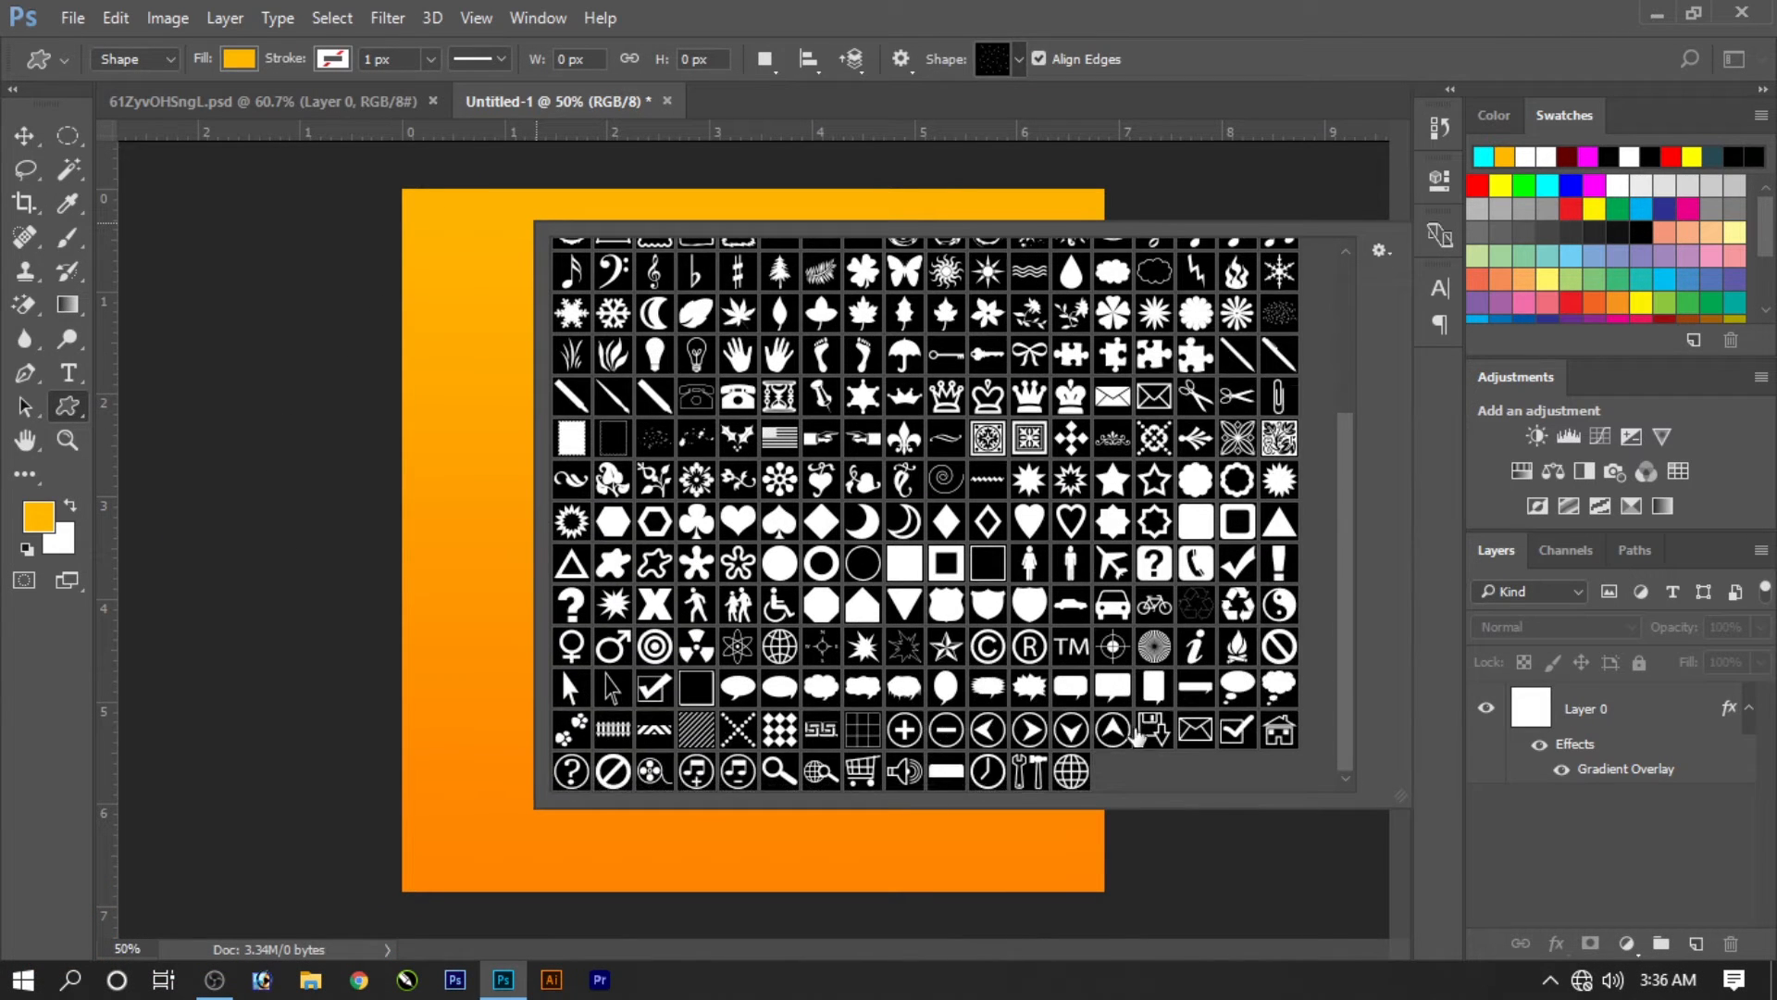
{"action": "left_click", "coordinate": [1168, 652]}
Step: Draw a sunburst shape about 1561 px wide and high that extends beyond the canvas edges
{"action": "left_click_drag", "start_coordinate": [264, 135], "coordinate": [413, 175]}
{"action": "left_click_drag", "start_coordinate": [648, 247], "coordinate": [626, 295]}
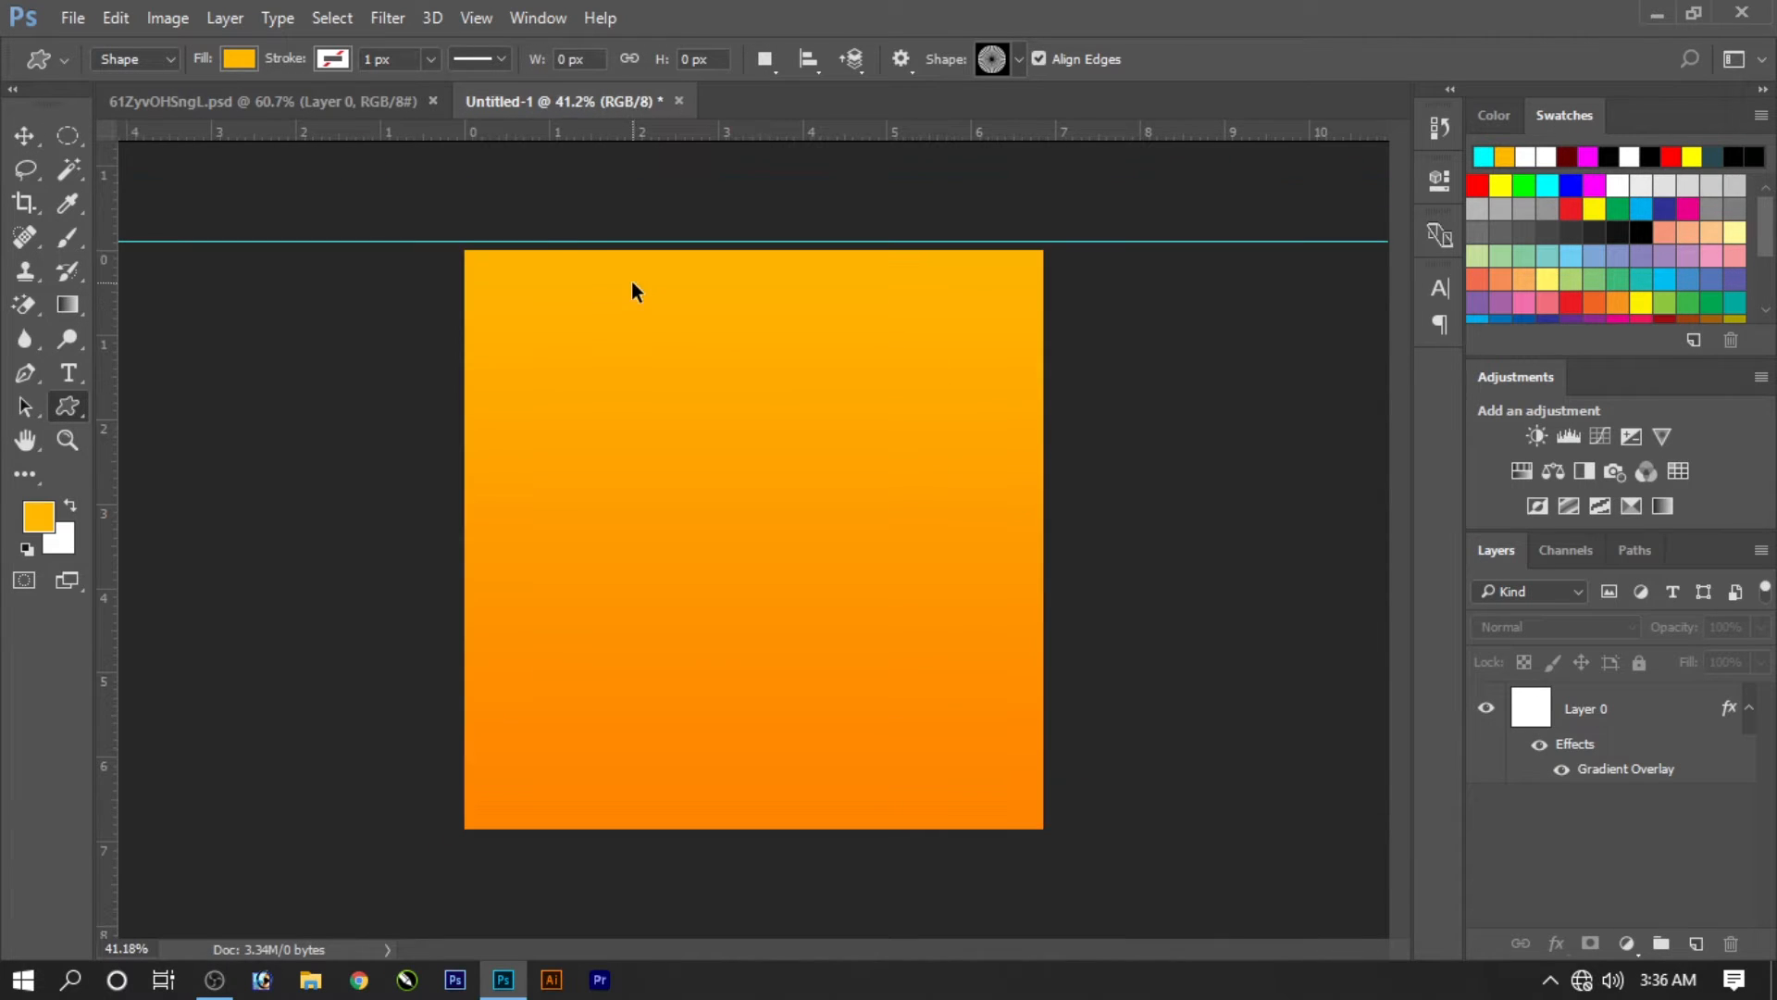
{"action": "key", "text": "ctrl+z"}
{"action": "left_click_drag", "start_coordinate": [407, 165], "coordinate": [1530, 995]}
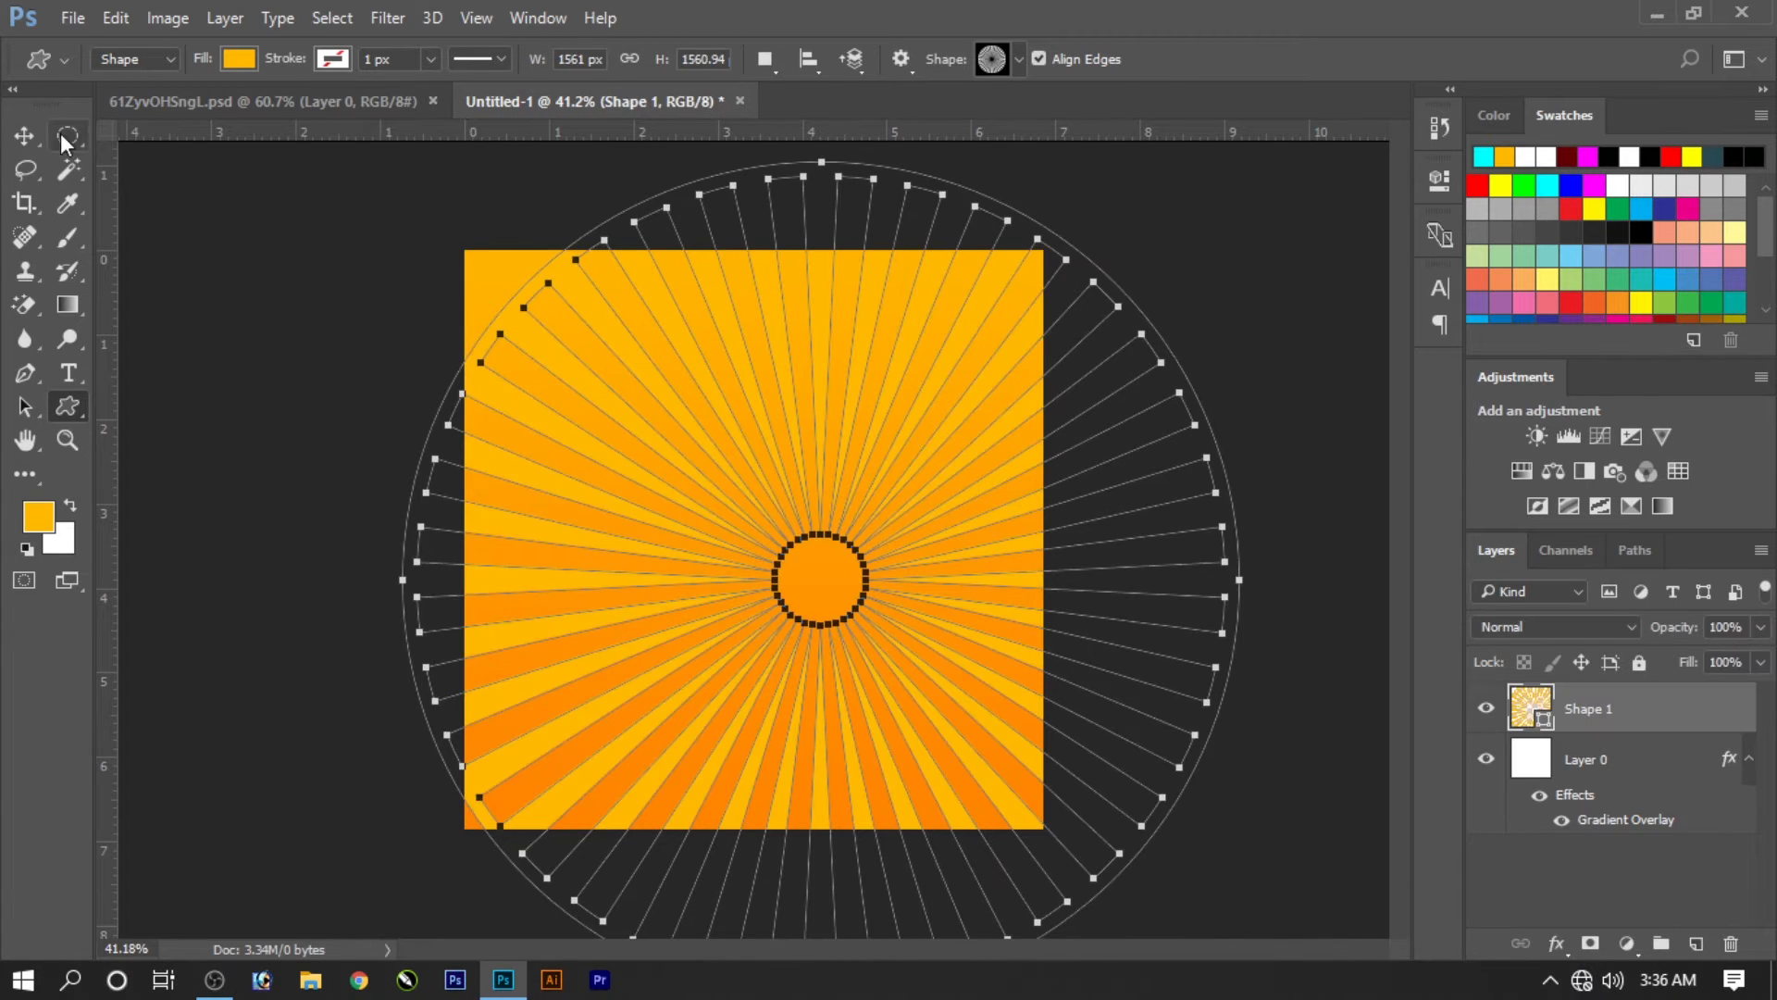
{"action": "key", "text": "v"}
{"action": "left_click_drag", "start_coordinate": [828, 564], "coordinate": [766, 587]}
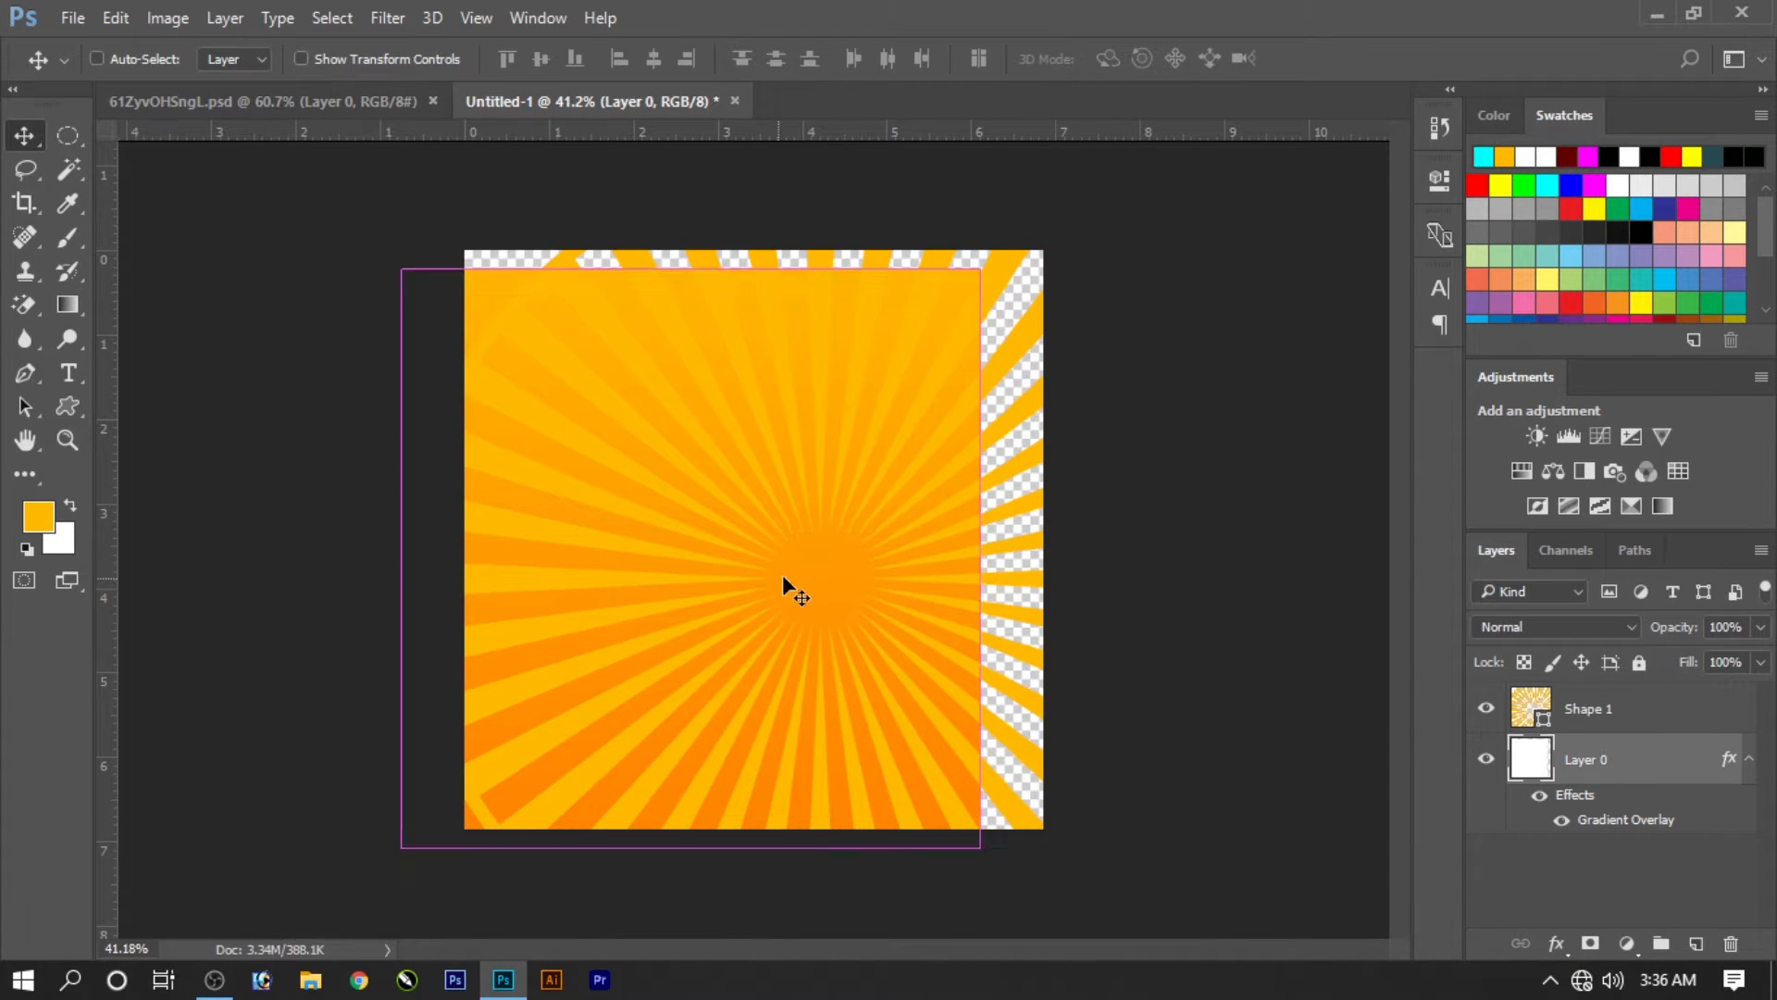
{"action": "key", "text": "ctrl+z"}
Step: Scale the sunburst shape up to about 117% and move it so its centre sits slightly left of the canvas centre
{"action": "left_click", "coordinate": [1574, 708]}
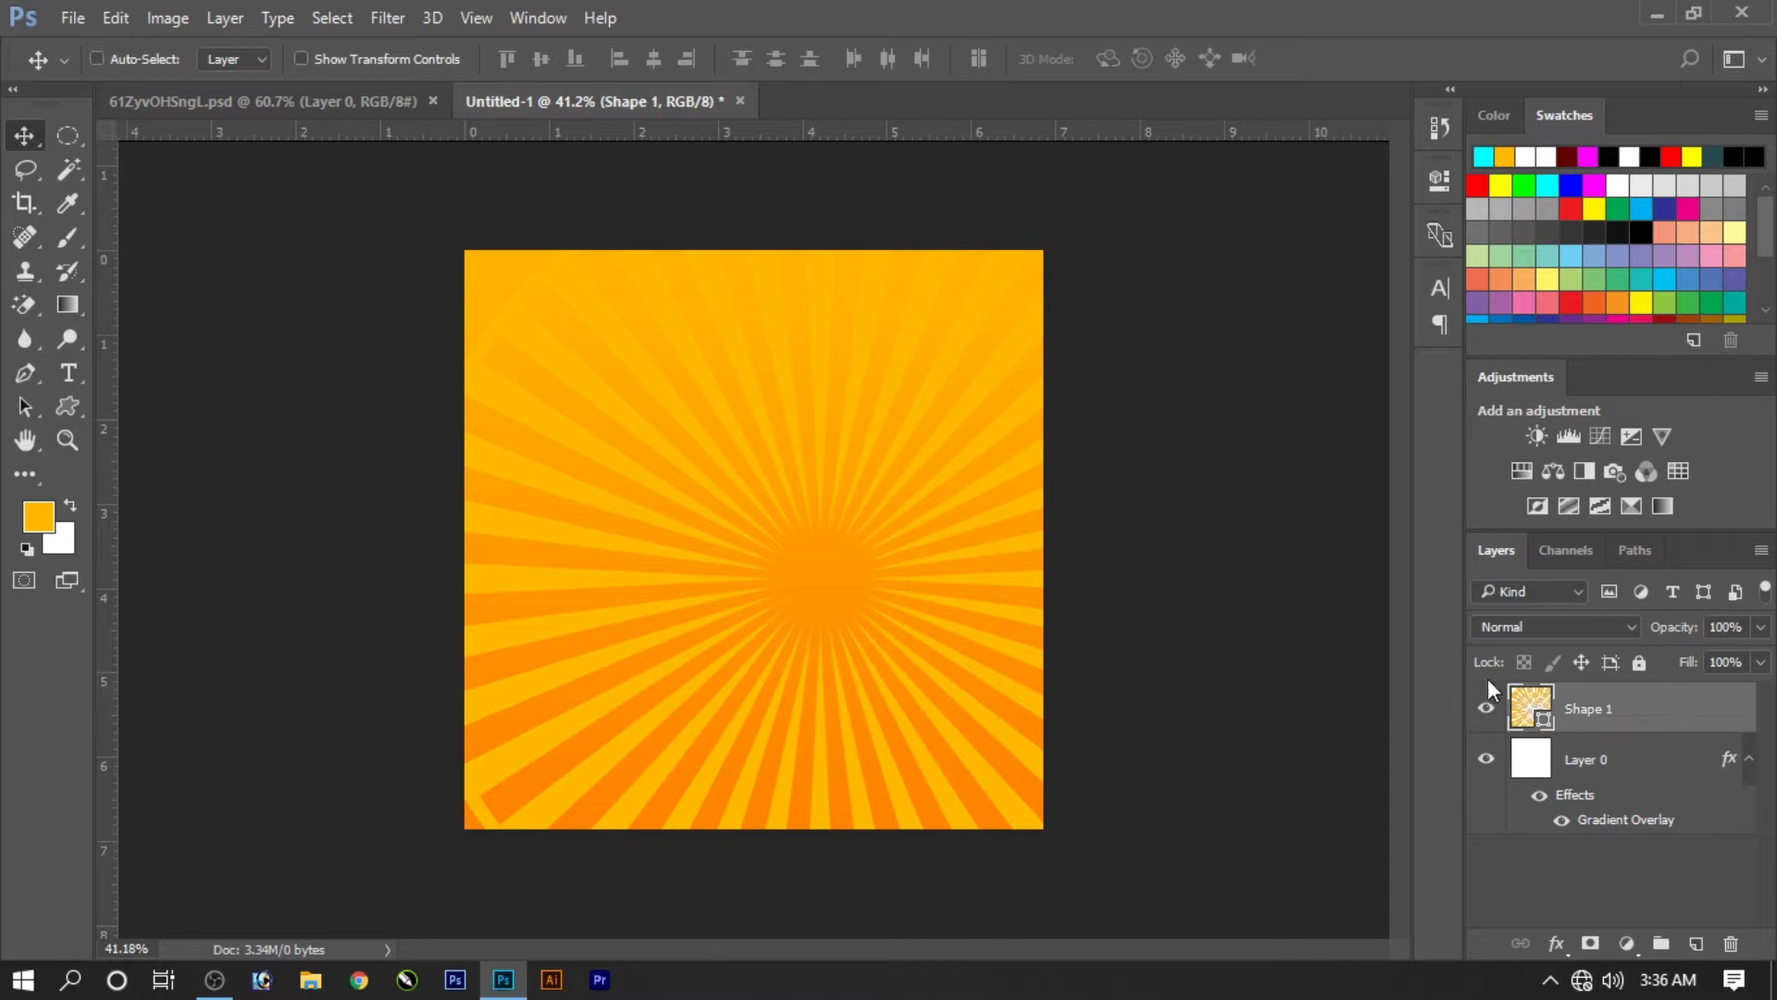
{"action": "key", "text": "ctrl+t"}
{"action": "left_click_drag", "start_coordinate": [1237, 162], "coordinate": [1319, 81]}
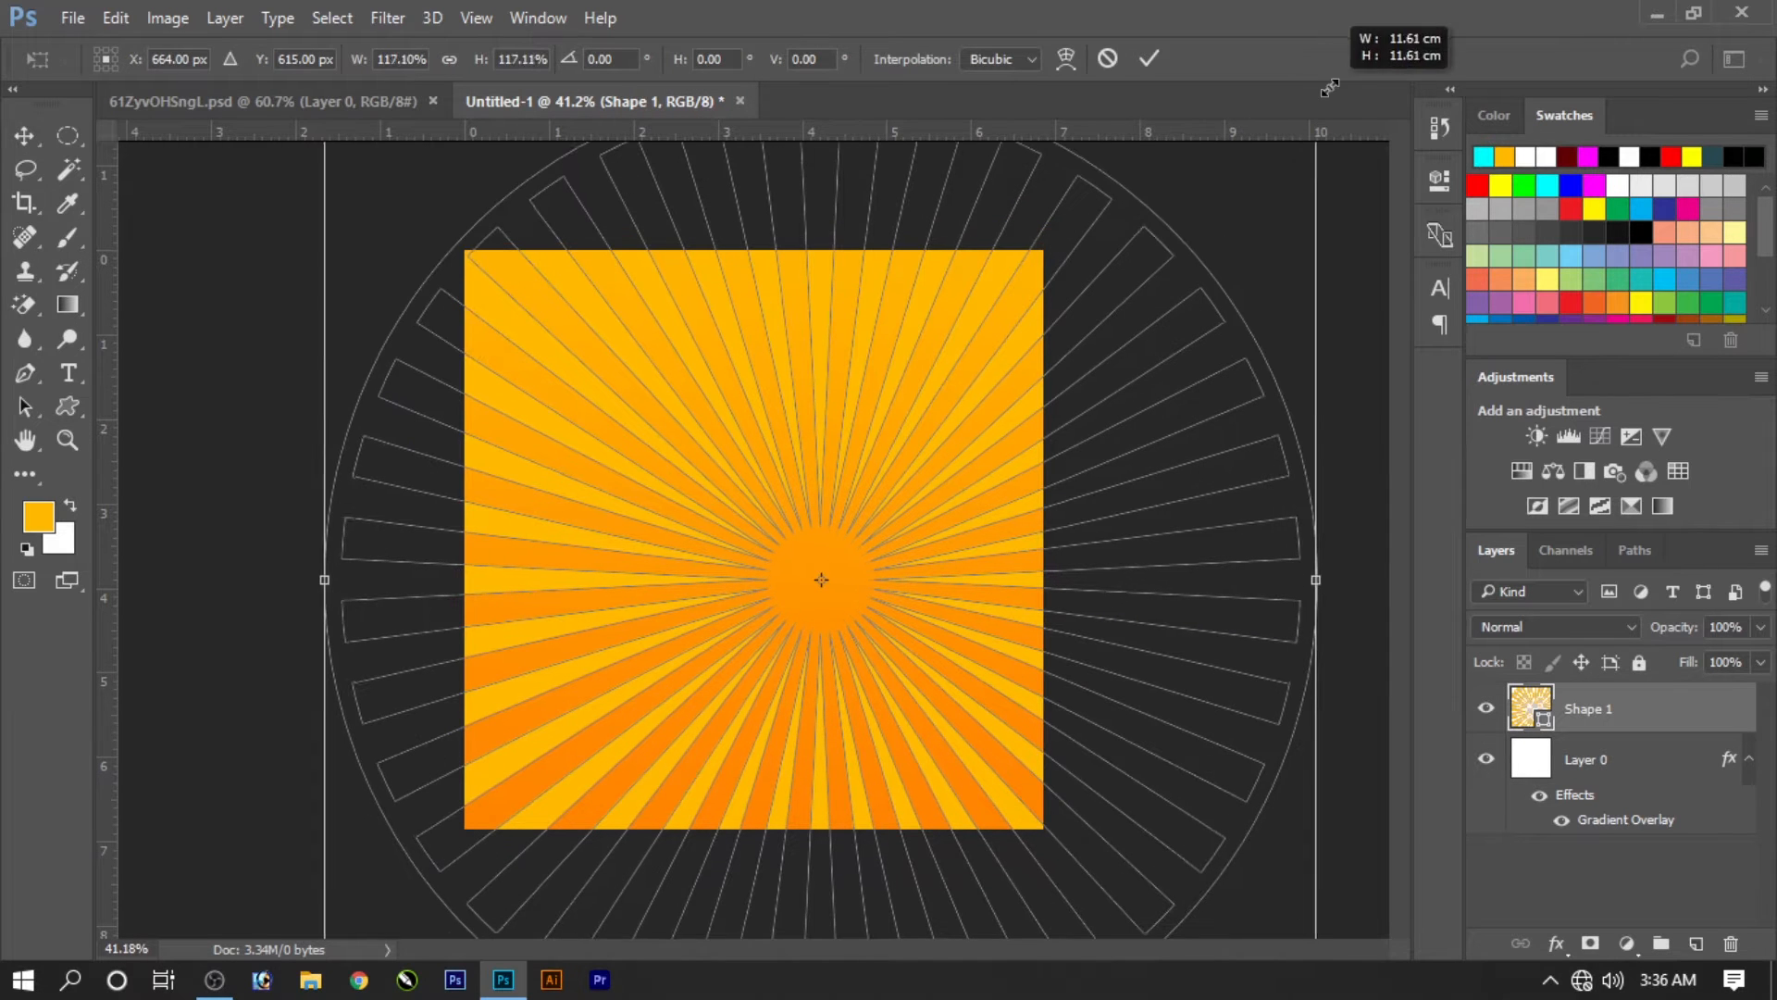
{"action": "left_click_drag", "start_coordinate": [1079, 434], "coordinate": [980, 442]}
{"action": "key", "text": "Return"}
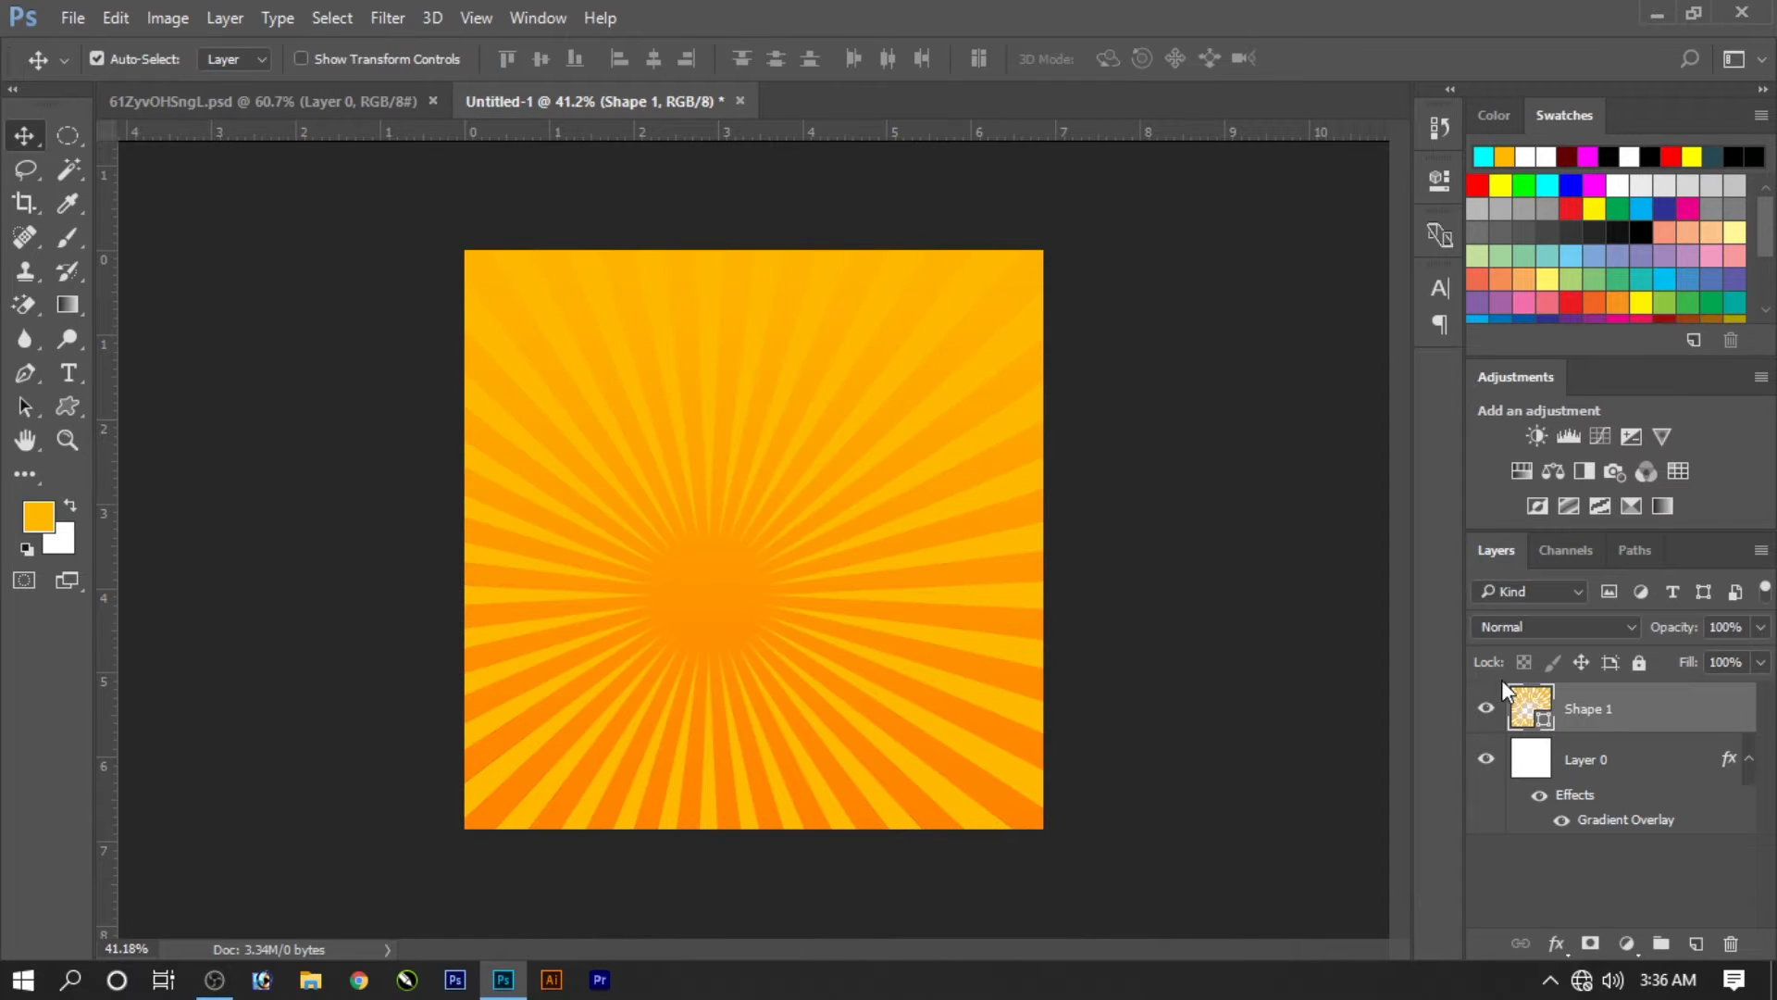
Step: Lower the sunburst layer's opacity to about 34% and deselect the layer
{"action": "left_click_drag", "start_coordinate": [1685, 637], "coordinate": [1601, 659]}
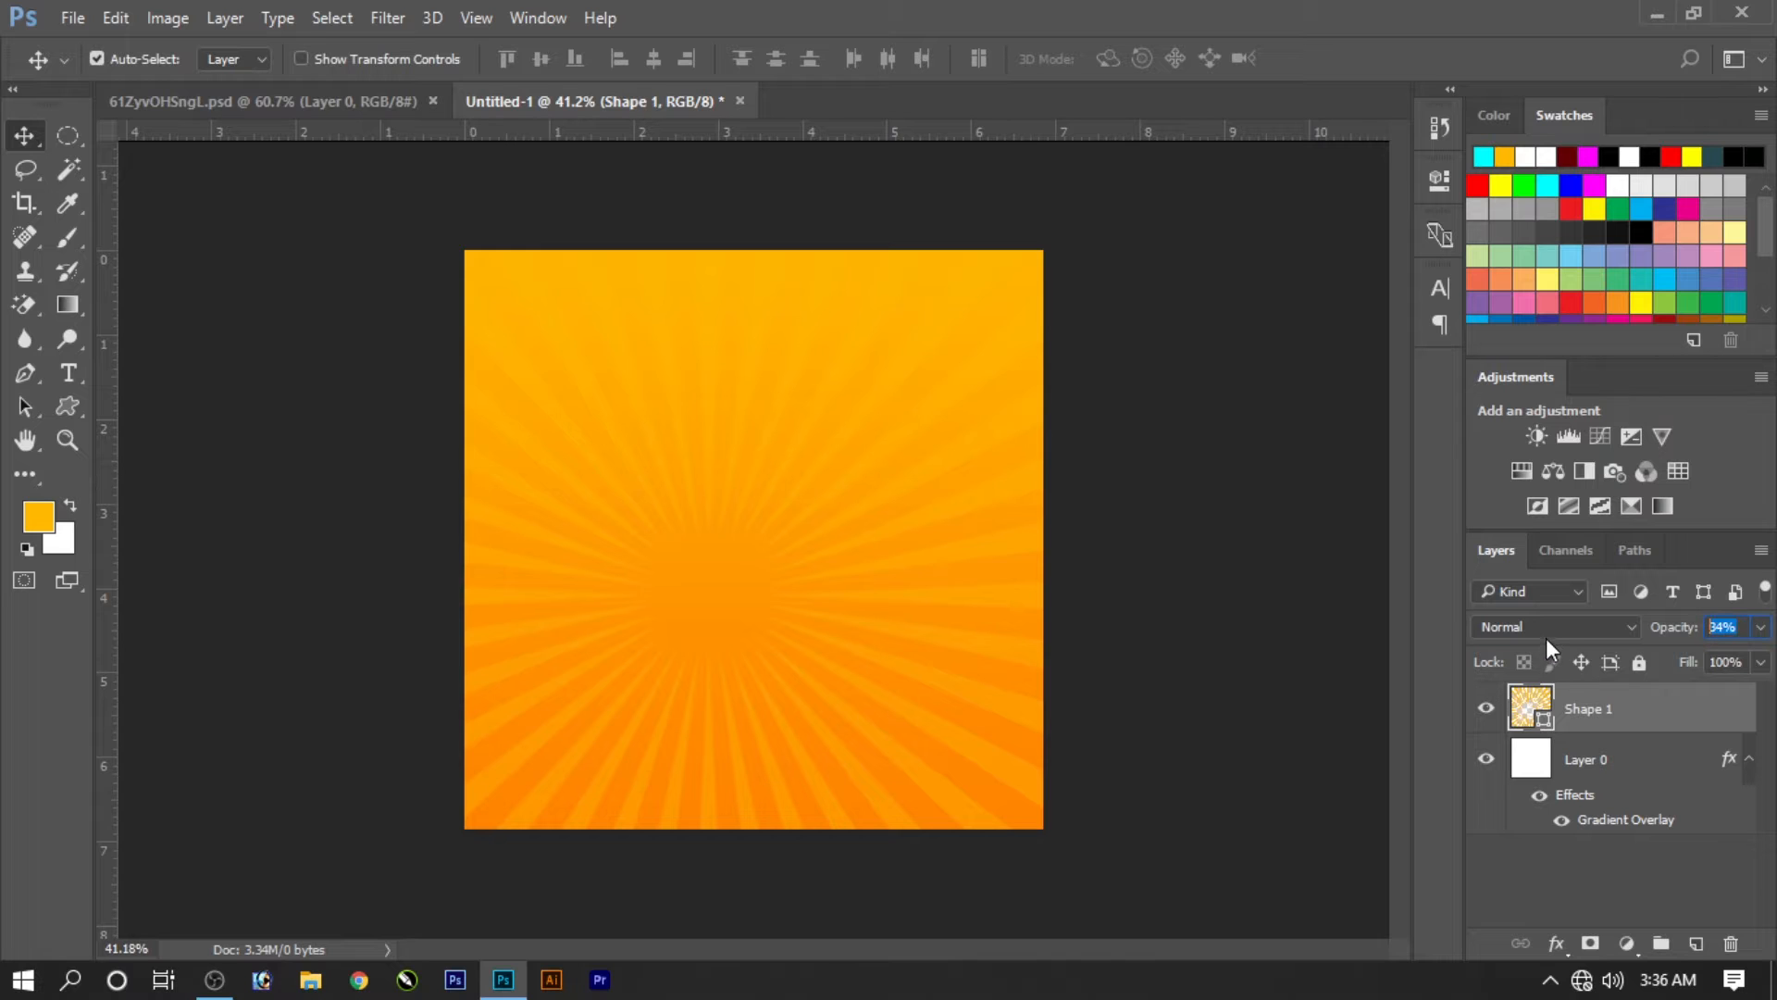
{"action": "left_click", "coordinate": [1300, 561]}
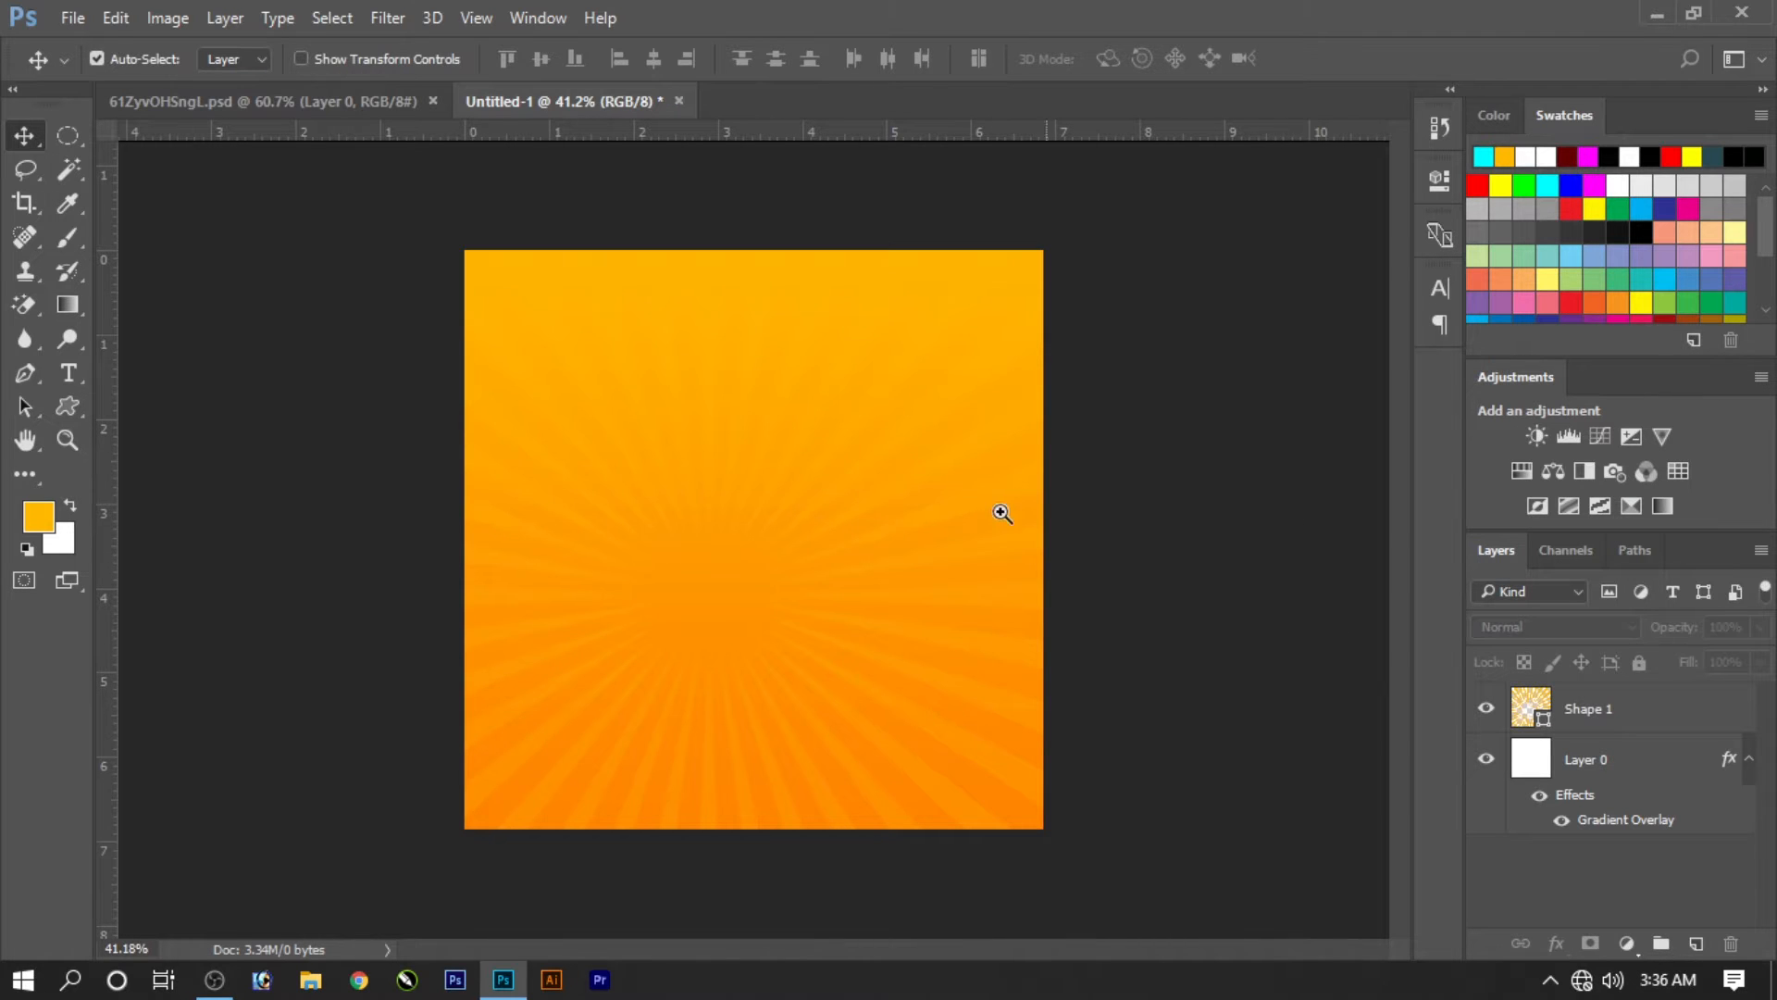
Step: Draw an ellipse about 935 x 705 px over the sunburst, with its left part running off the canvas
{"action": "left_click_drag", "start_coordinate": [978, 526], "coordinate": [1029, 569]}
{"action": "right_click", "coordinate": [862, 525]}
{"action": "left_click", "coordinate": [888, 544]}
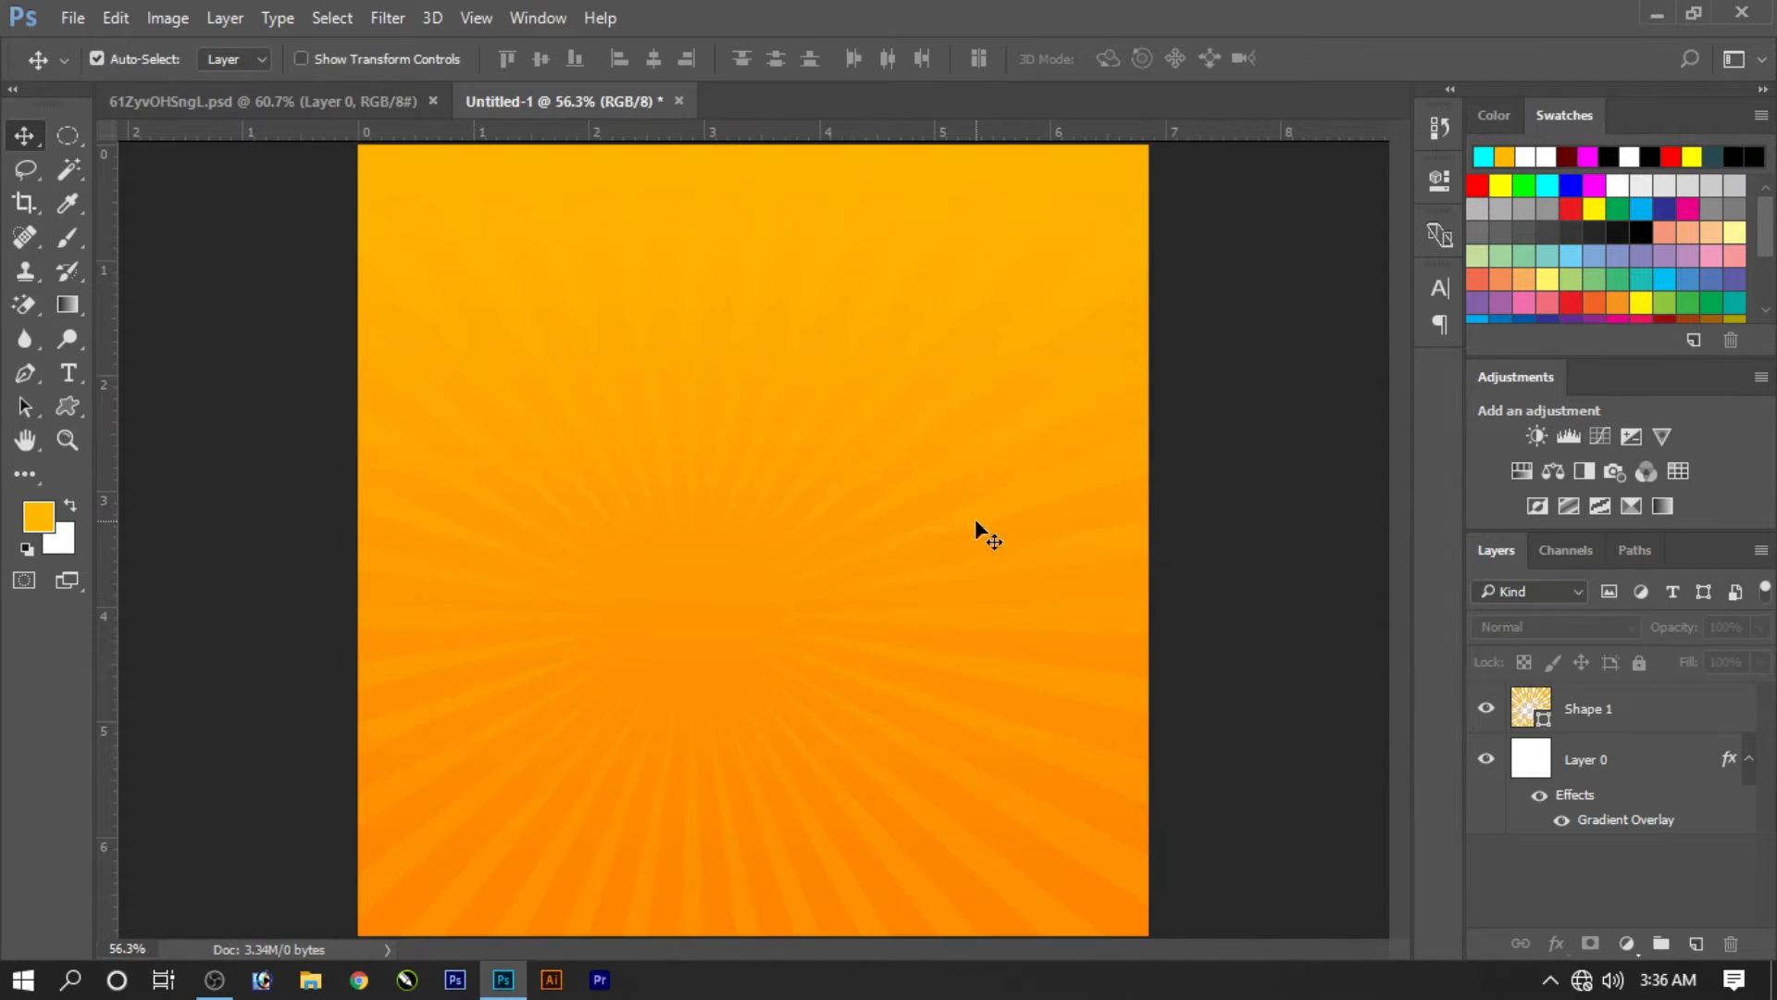
{"action": "scroll", "coordinate": [484, 507], "scroll_direction": "down", "scroll_amount": 1}
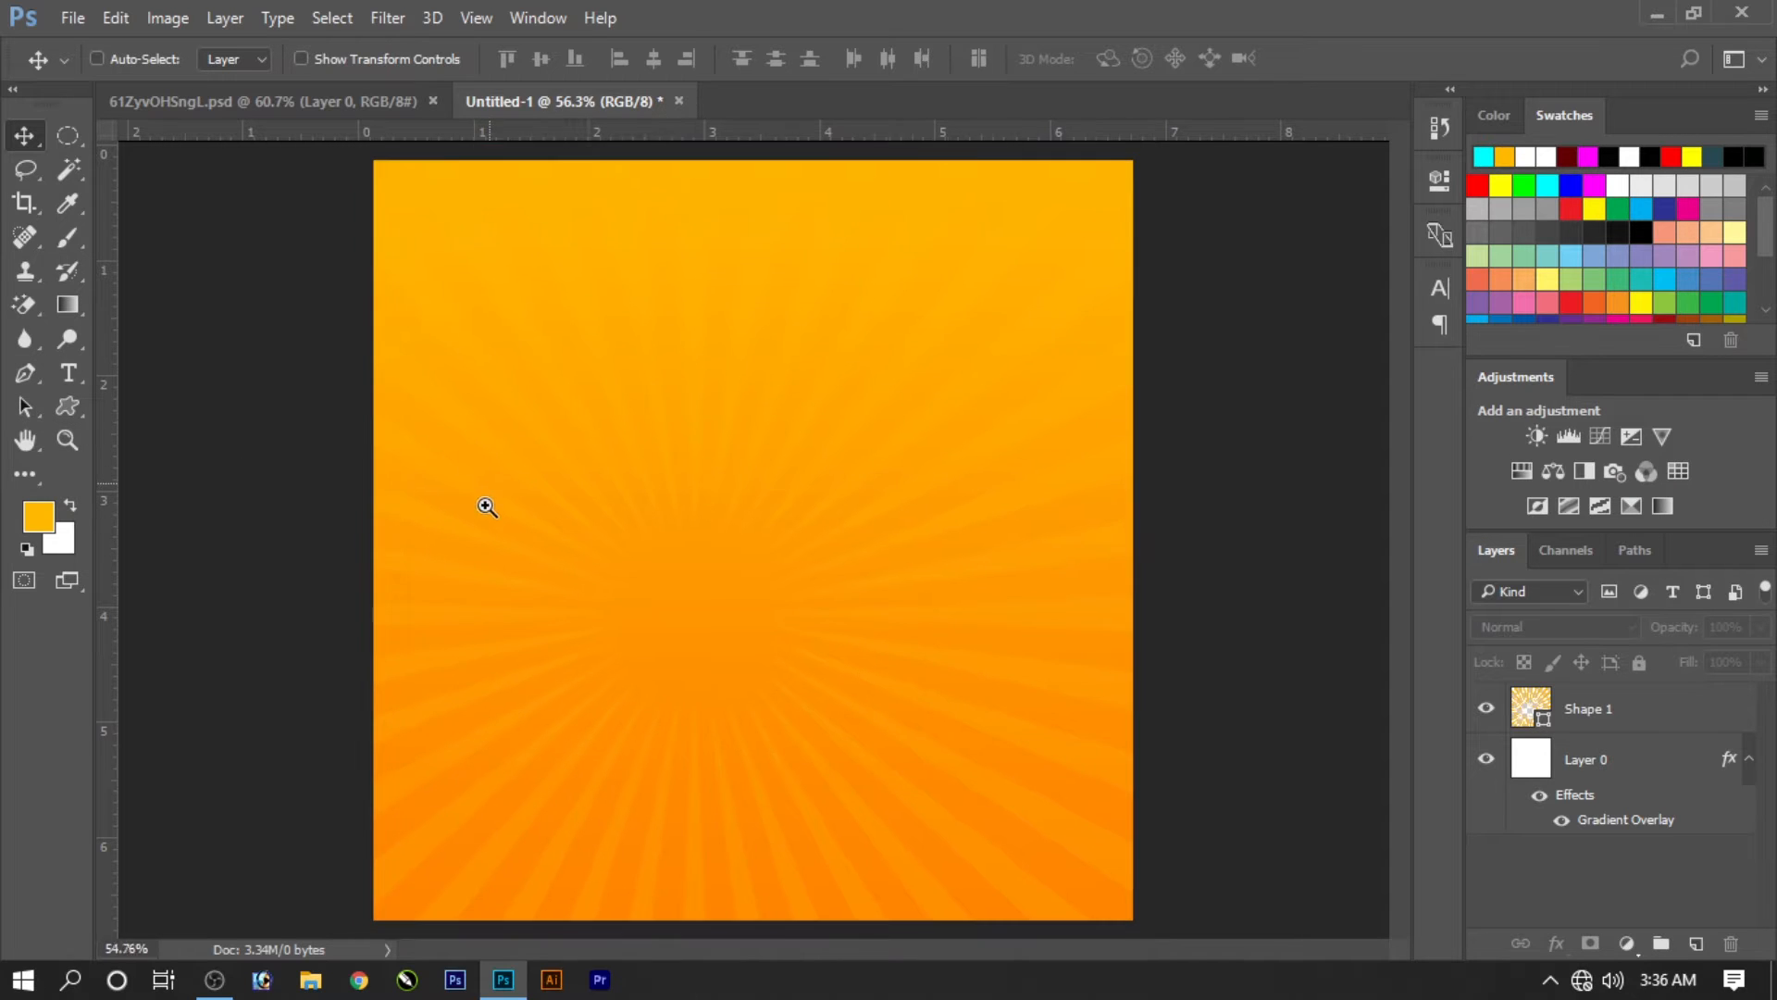
{"action": "left_click", "coordinate": [70, 406]}
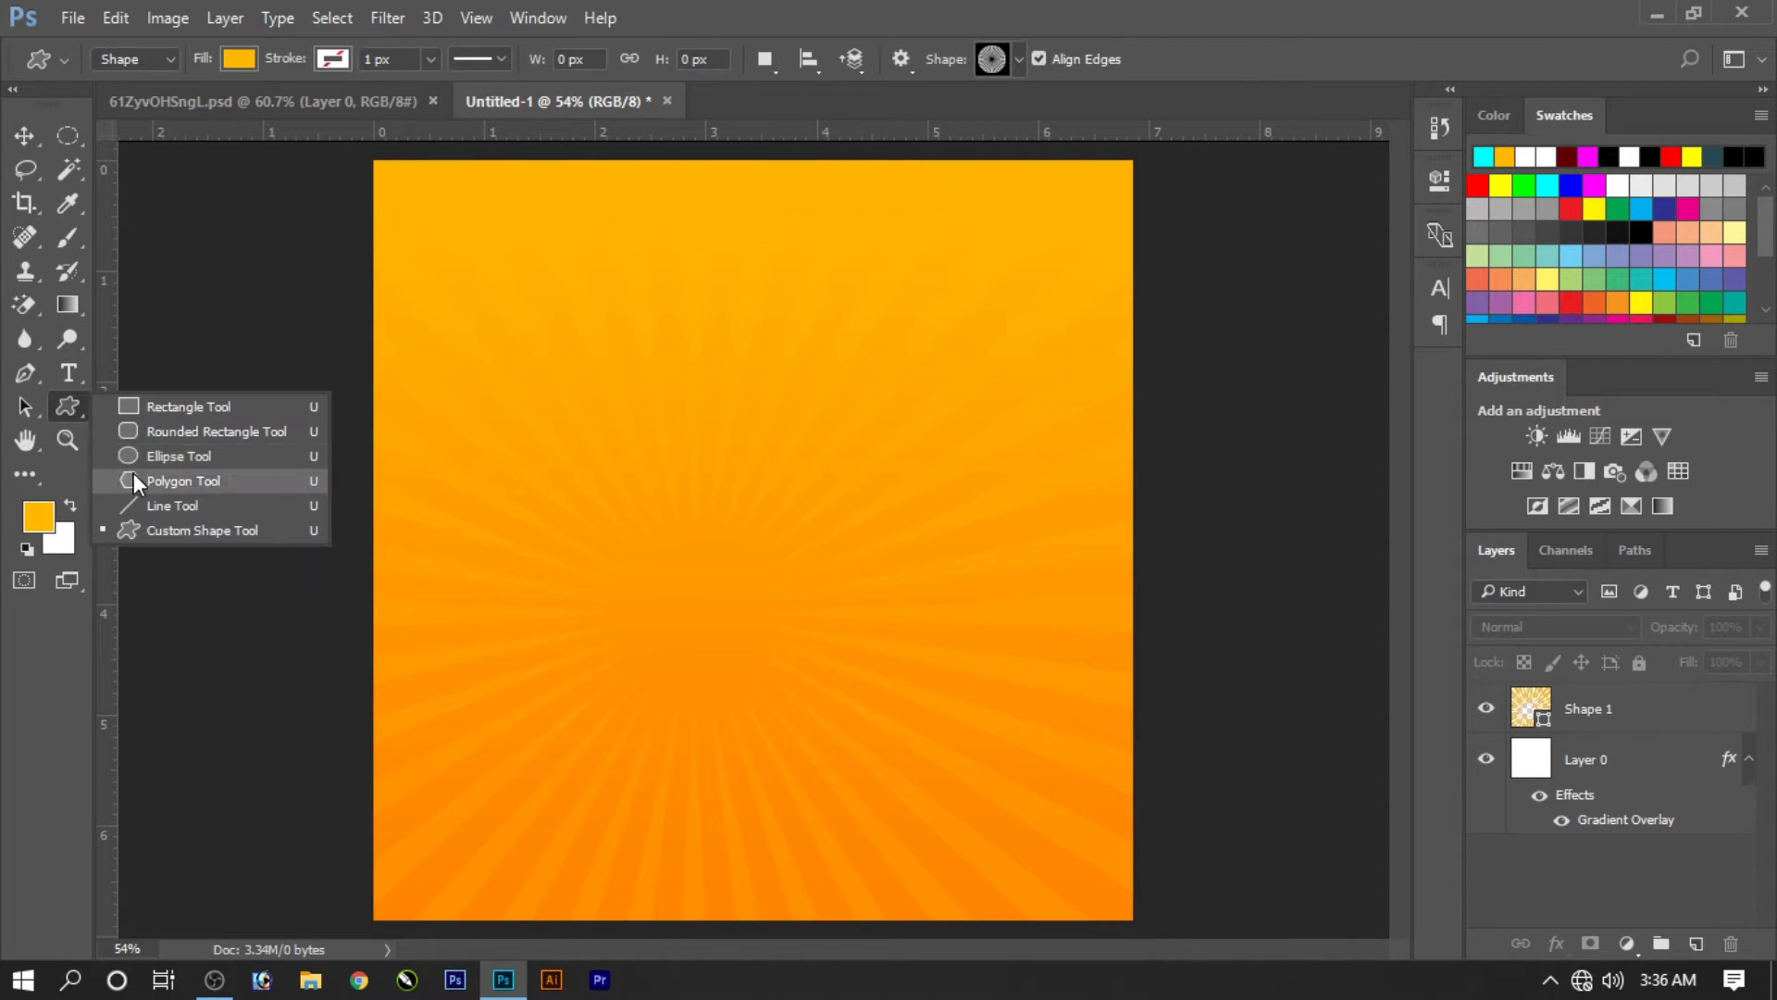
{"action": "left_click", "coordinate": [144, 454]}
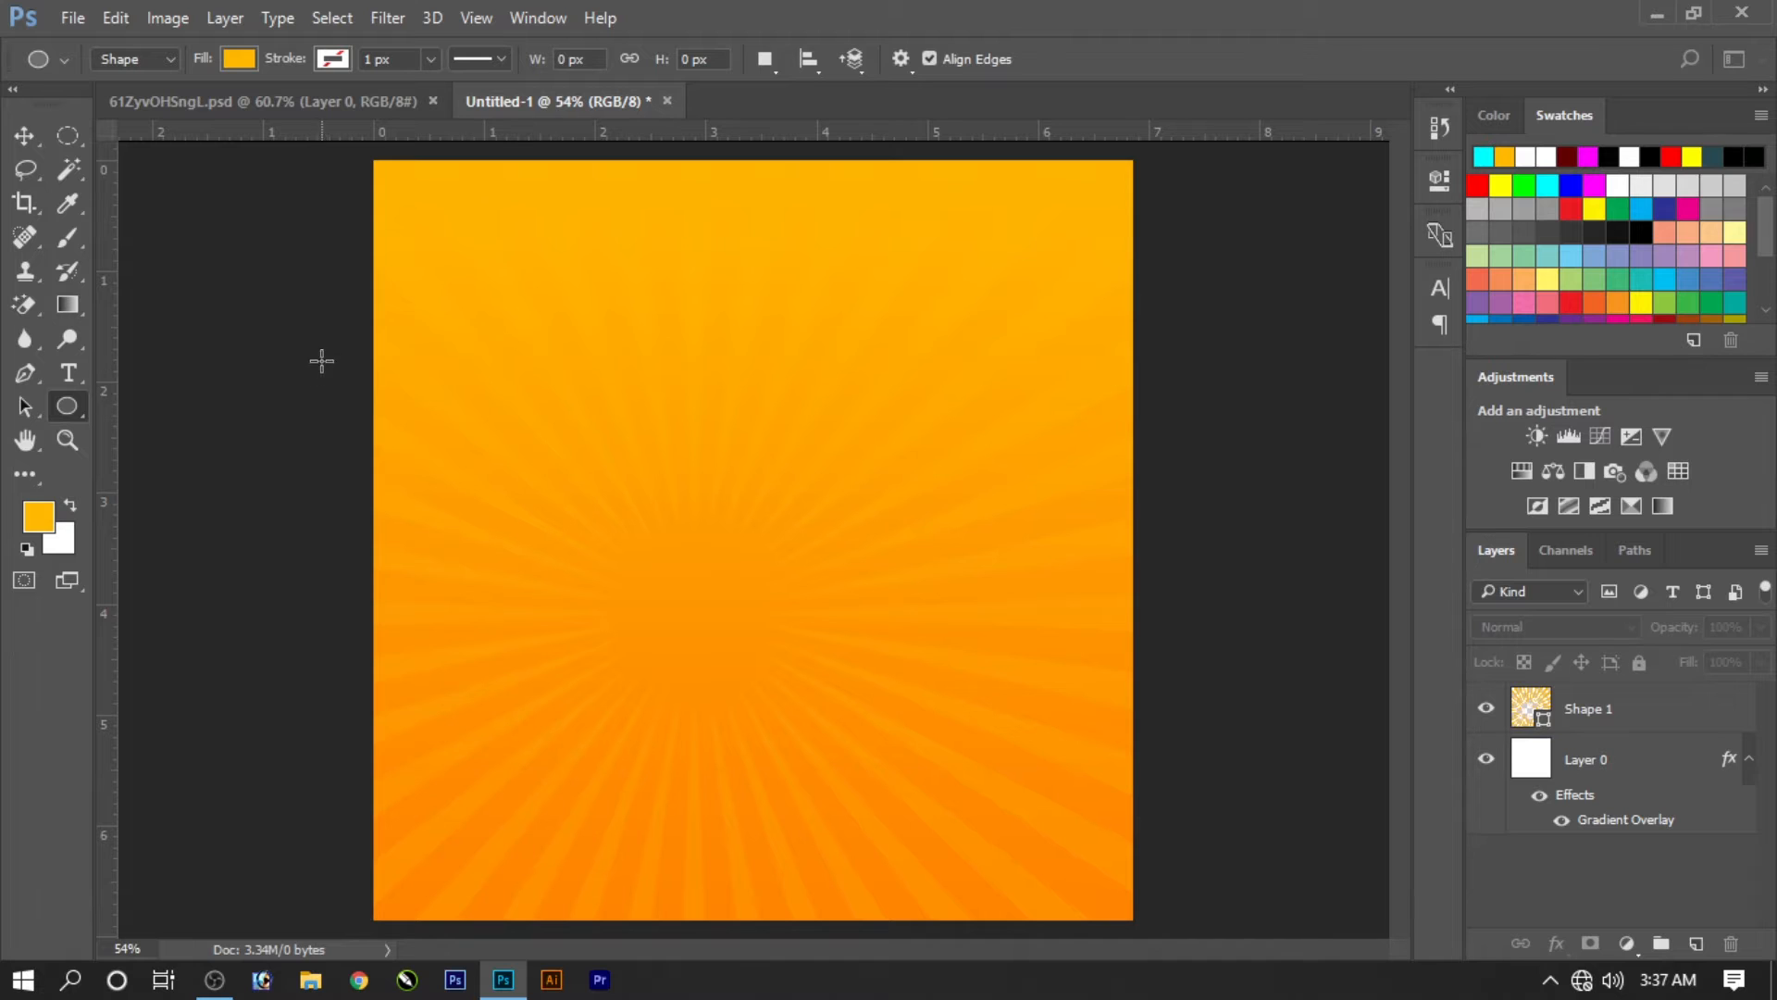
{"action": "left_click_drag", "start_coordinate": [281, 331], "coordinate": [937, 824]}
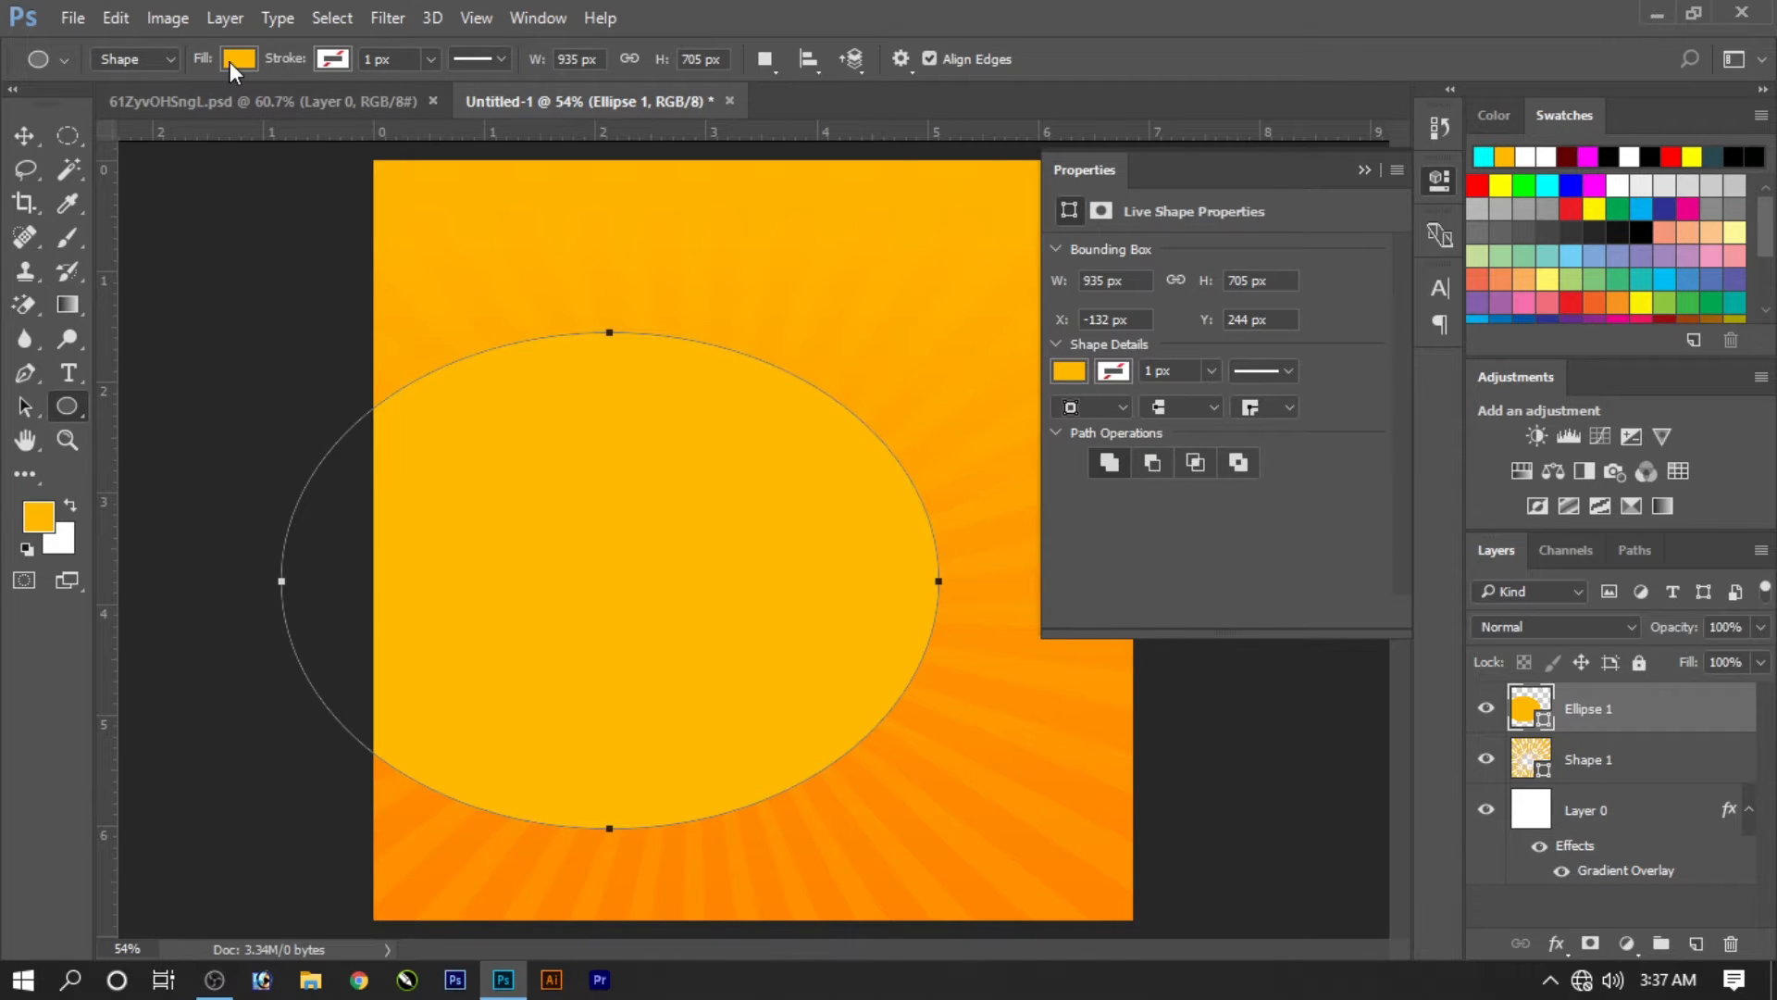
Step: Fill the ellipse with white and move it slightly upward
{"action": "left_click", "coordinate": [238, 59]}
{"action": "left_click", "coordinate": [154, 196]}
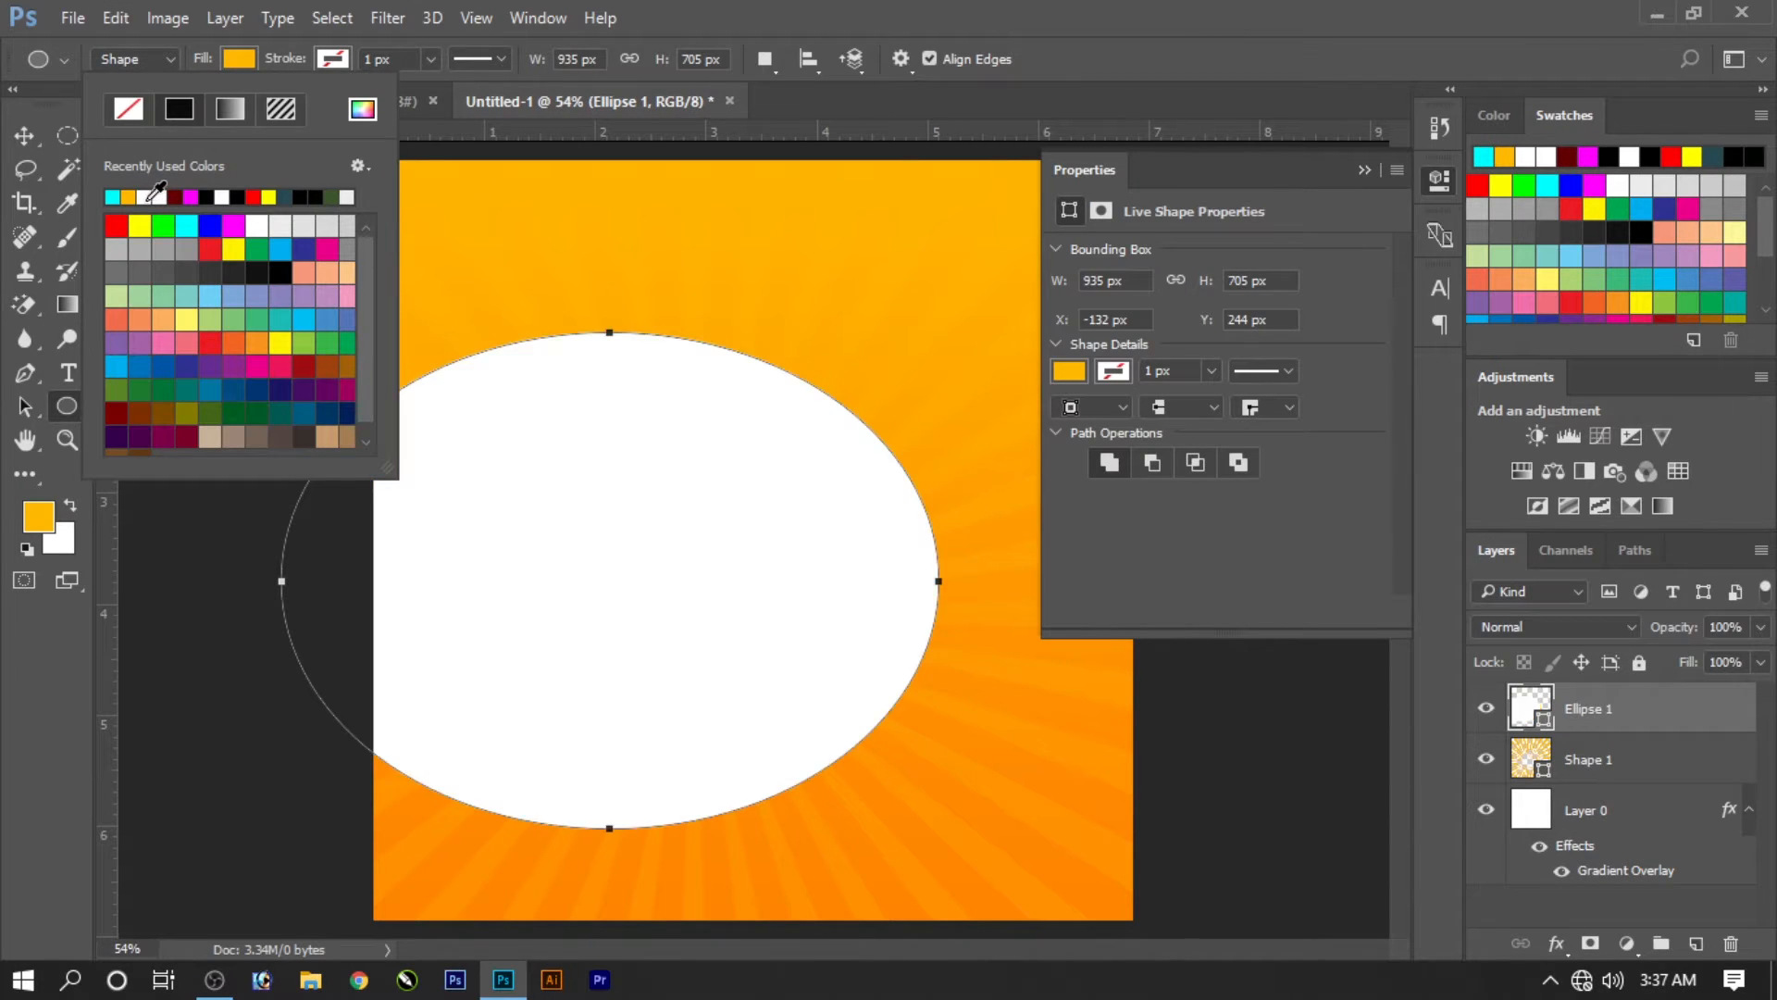
{"action": "left_click", "coordinate": [24, 136]}
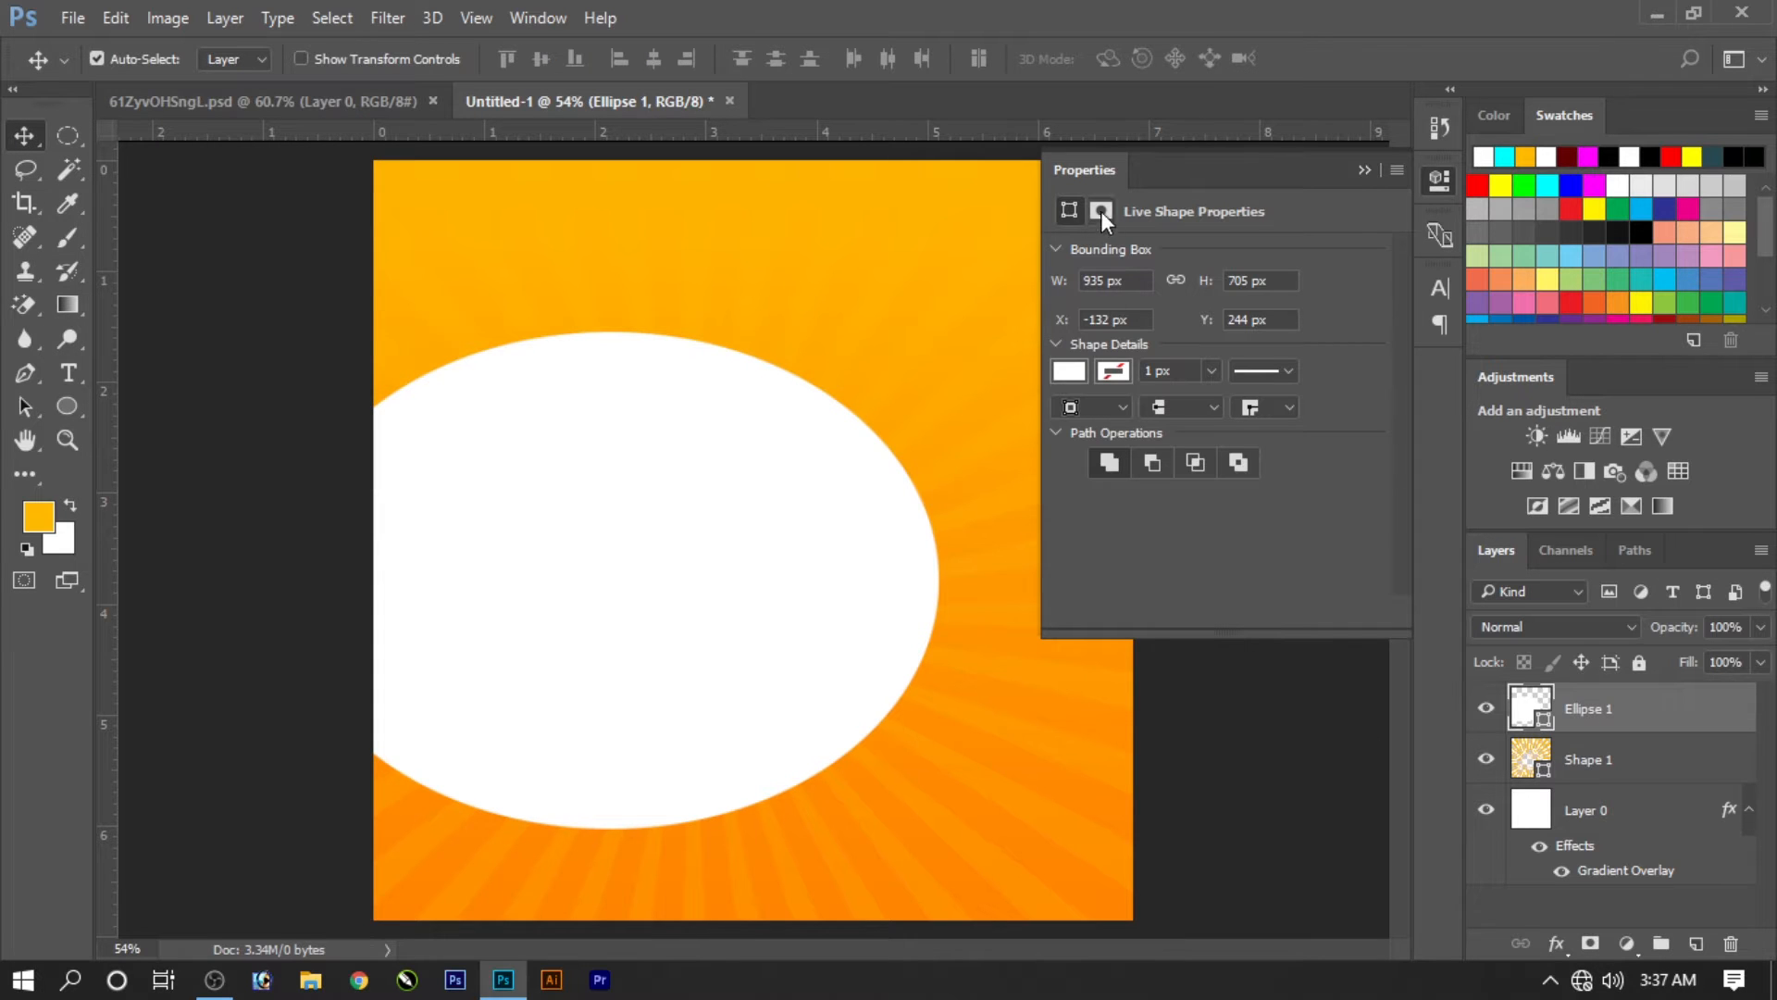
{"action": "left_click", "coordinate": [1140, 232]}
{"action": "left_click_drag", "start_coordinate": [635, 613], "coordinate": [636, 605]}
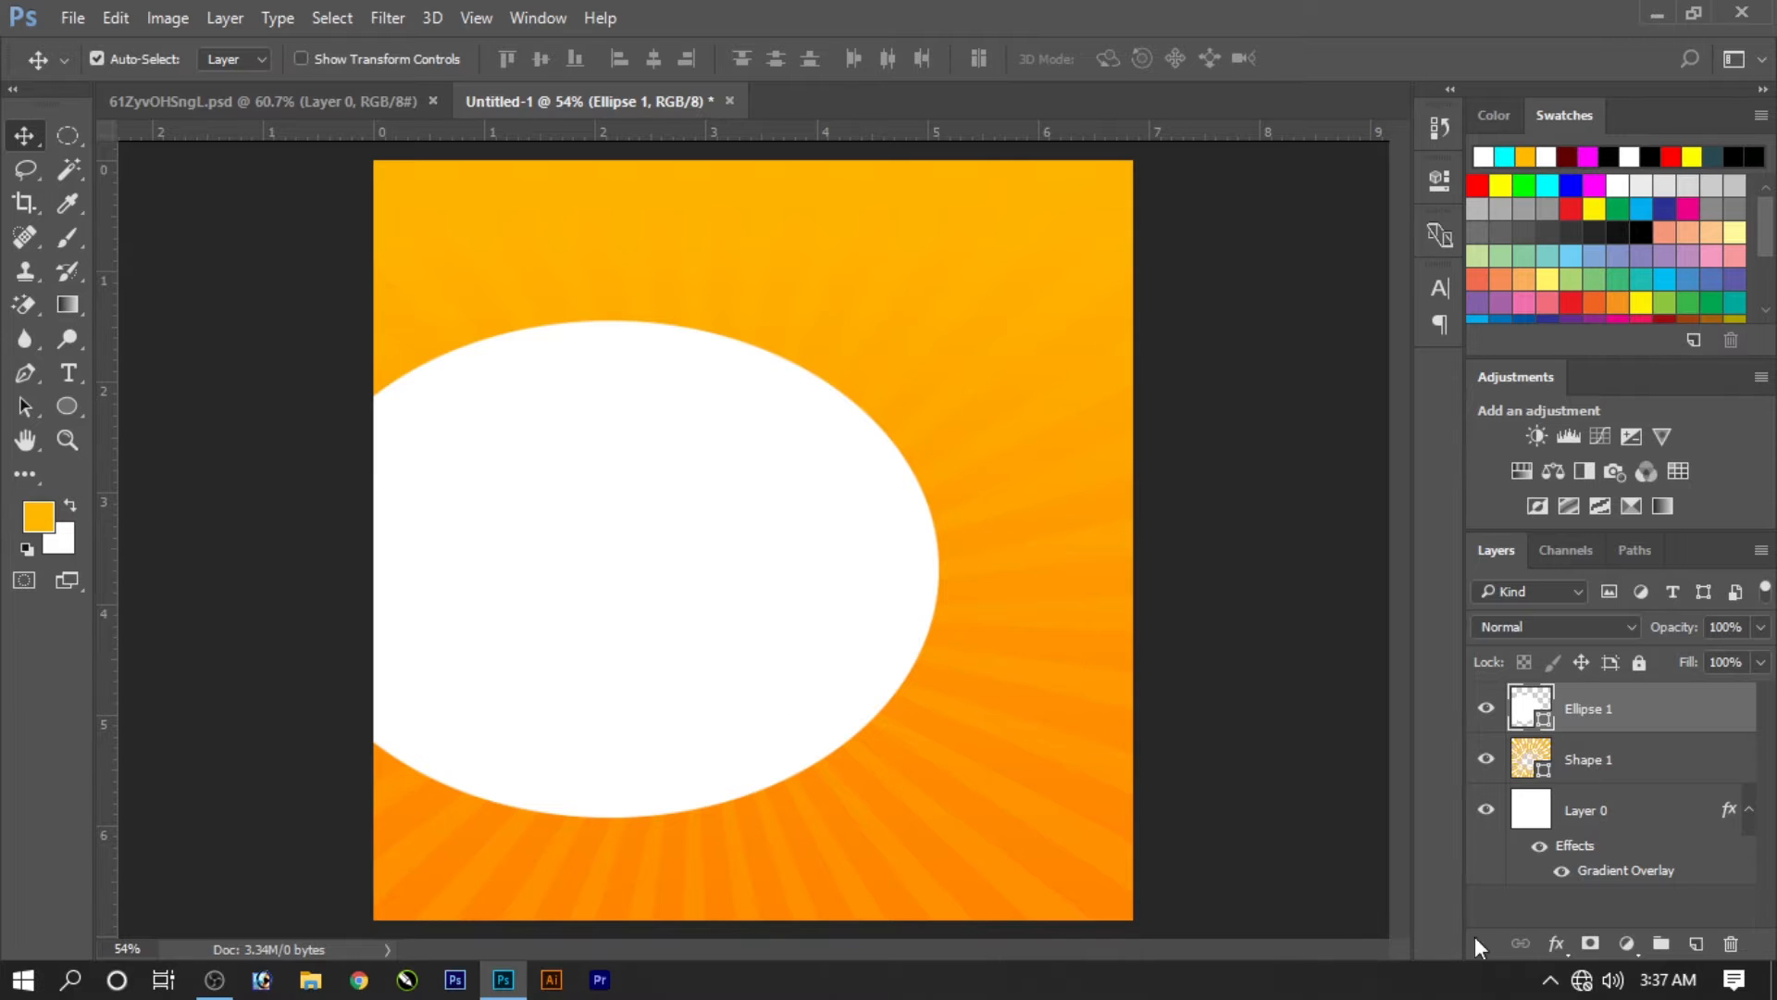
Step: Add a black Multiply drop shadow at 100% opacity to the white ellipse, with distance 13 px, spread 16% and size 68 px
{"action": "left_click", "coordinate": [1556, 943]}
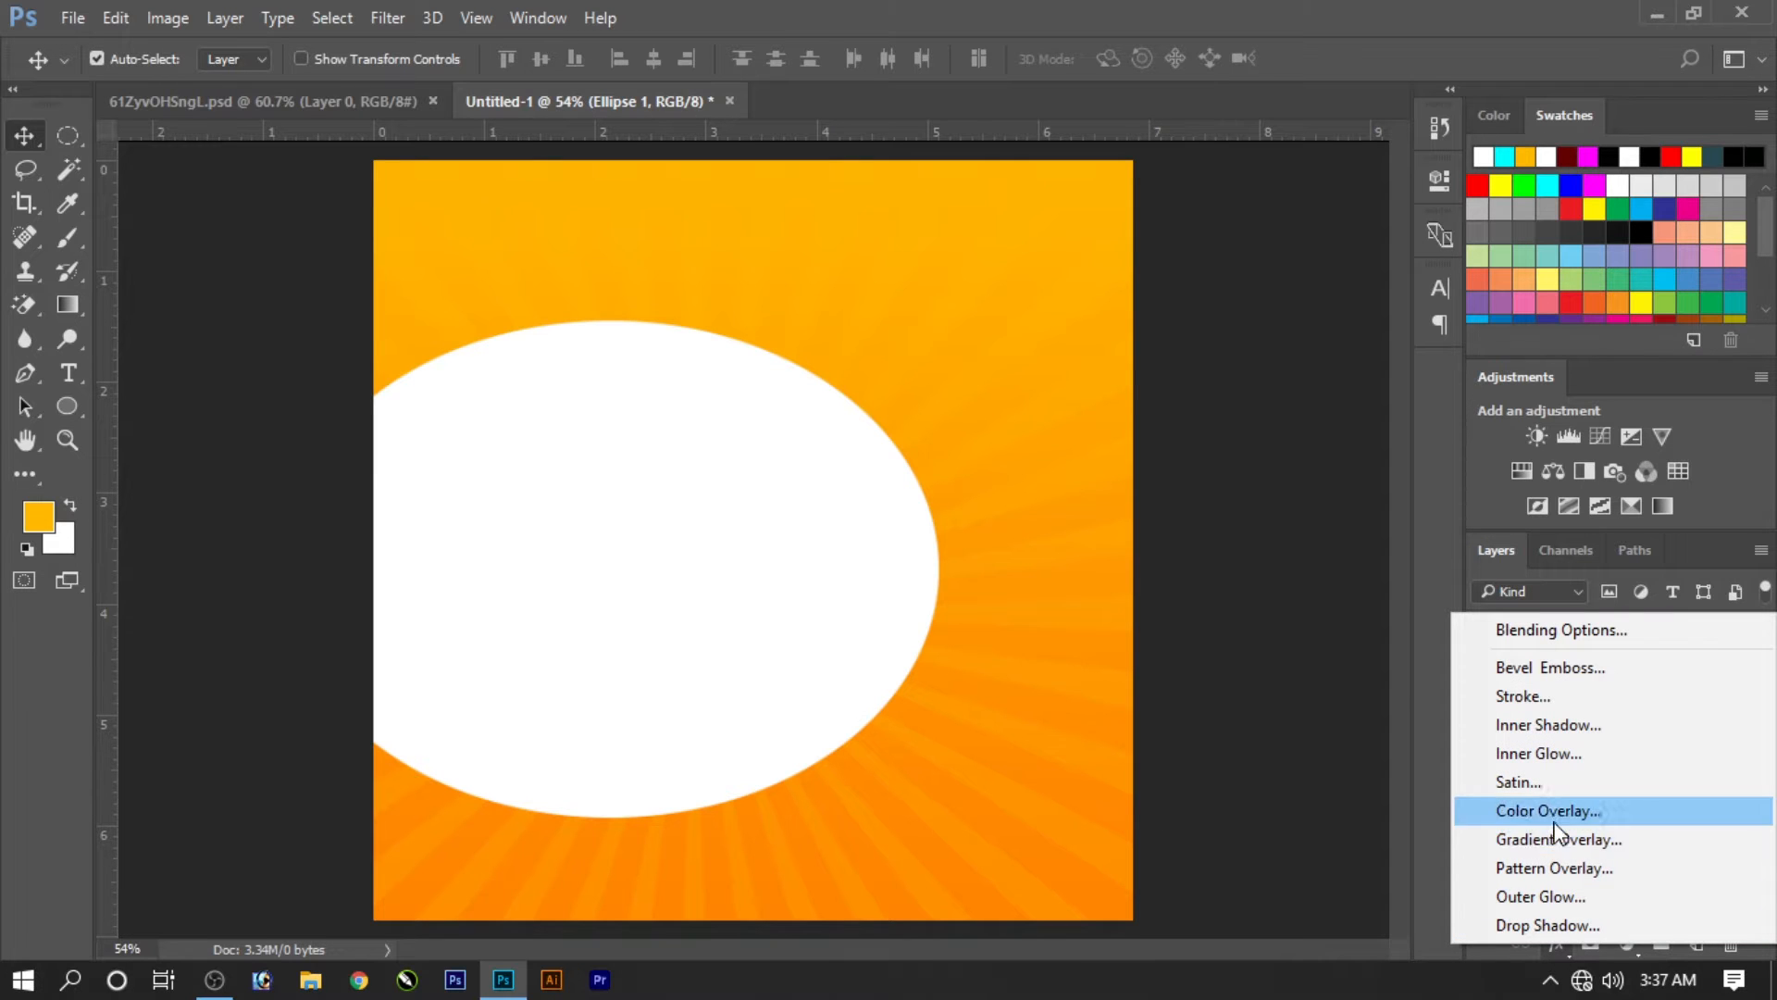
{"action": "left_click", "coordinate": [1507, 923]}
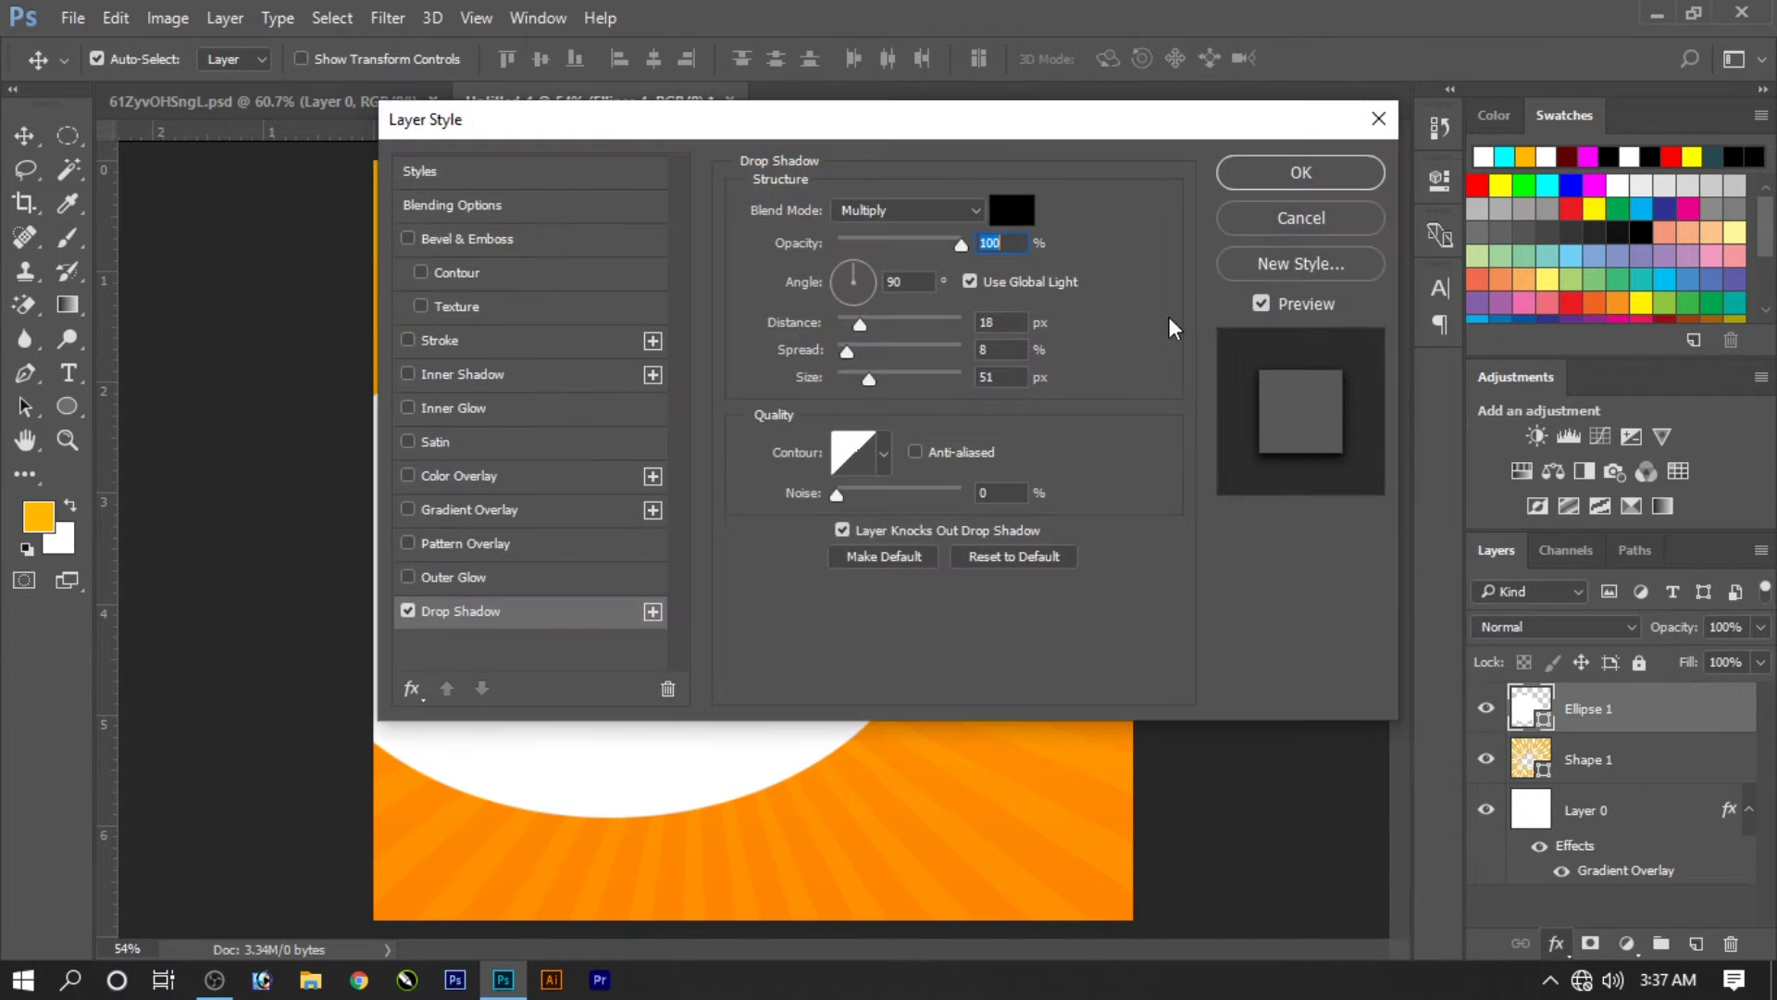
{"action": "left_click_drag", "start_coordinate": [991, 123], "coordinate": [1383, 124]}
{"action": "left_click_drag", "start_coordinate": [1241, 352], "coordinate": [1266, 377]}
{"action": "left_click", "coordinate": [1250, 323]}
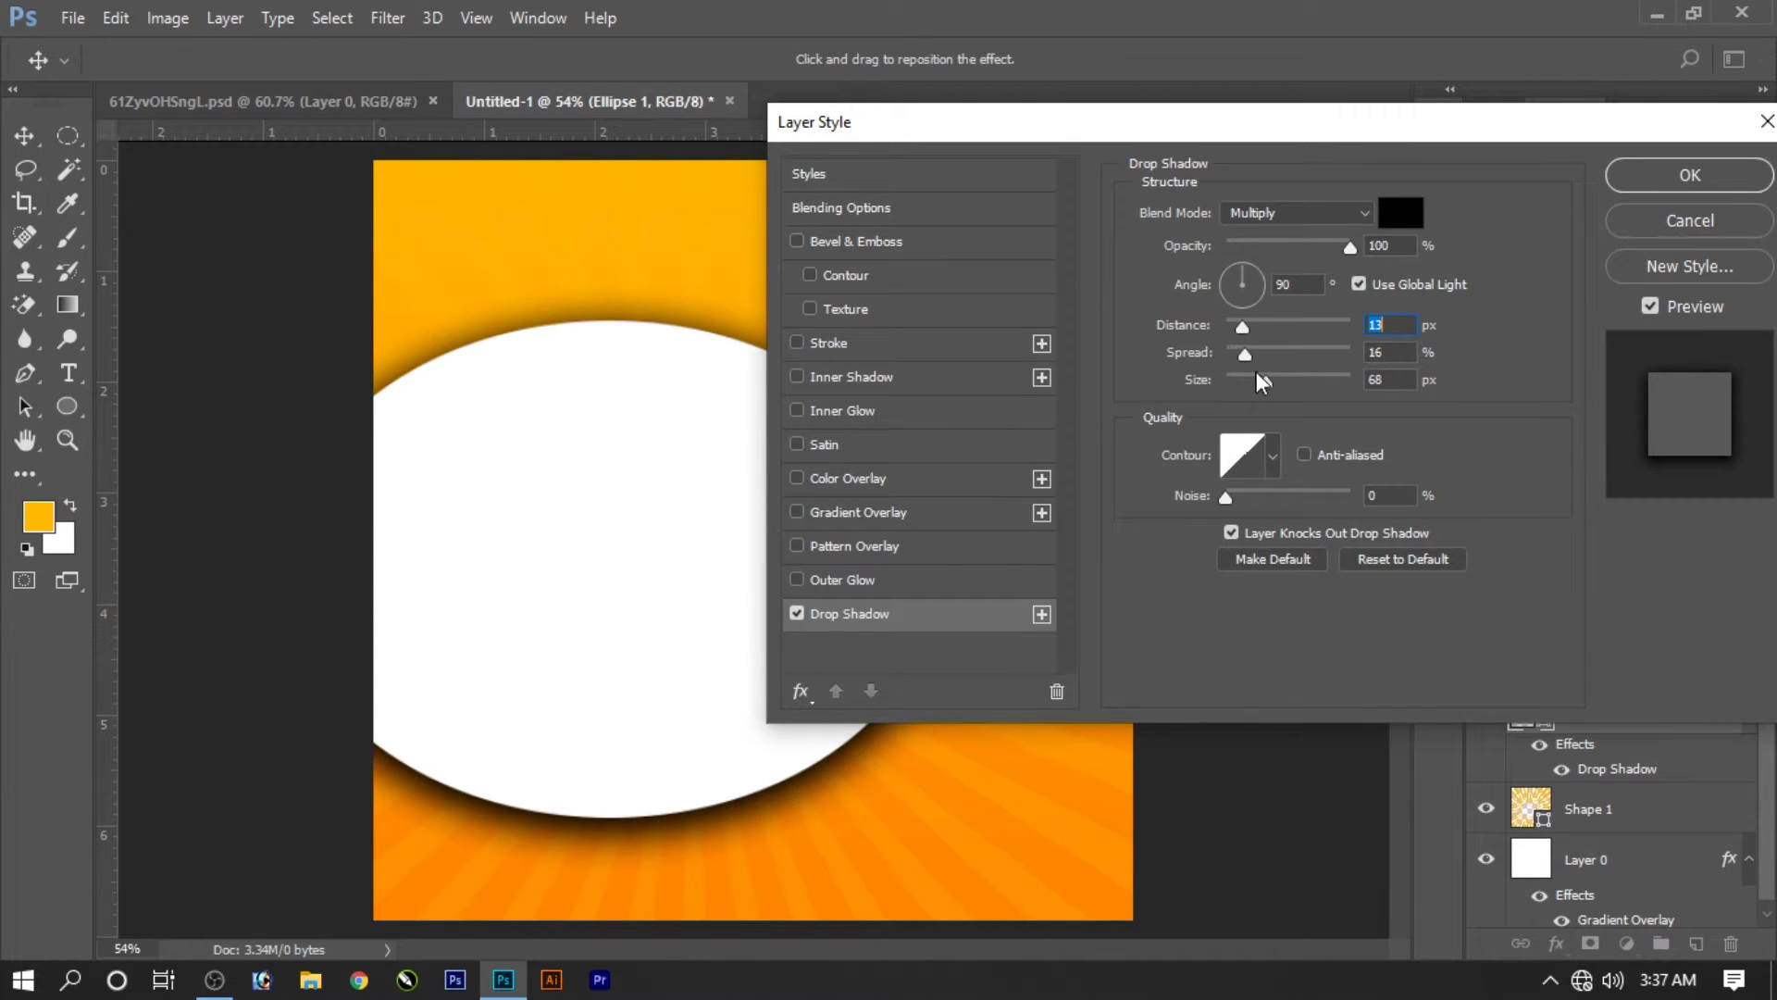
{"action": "key", "text": "Return"}
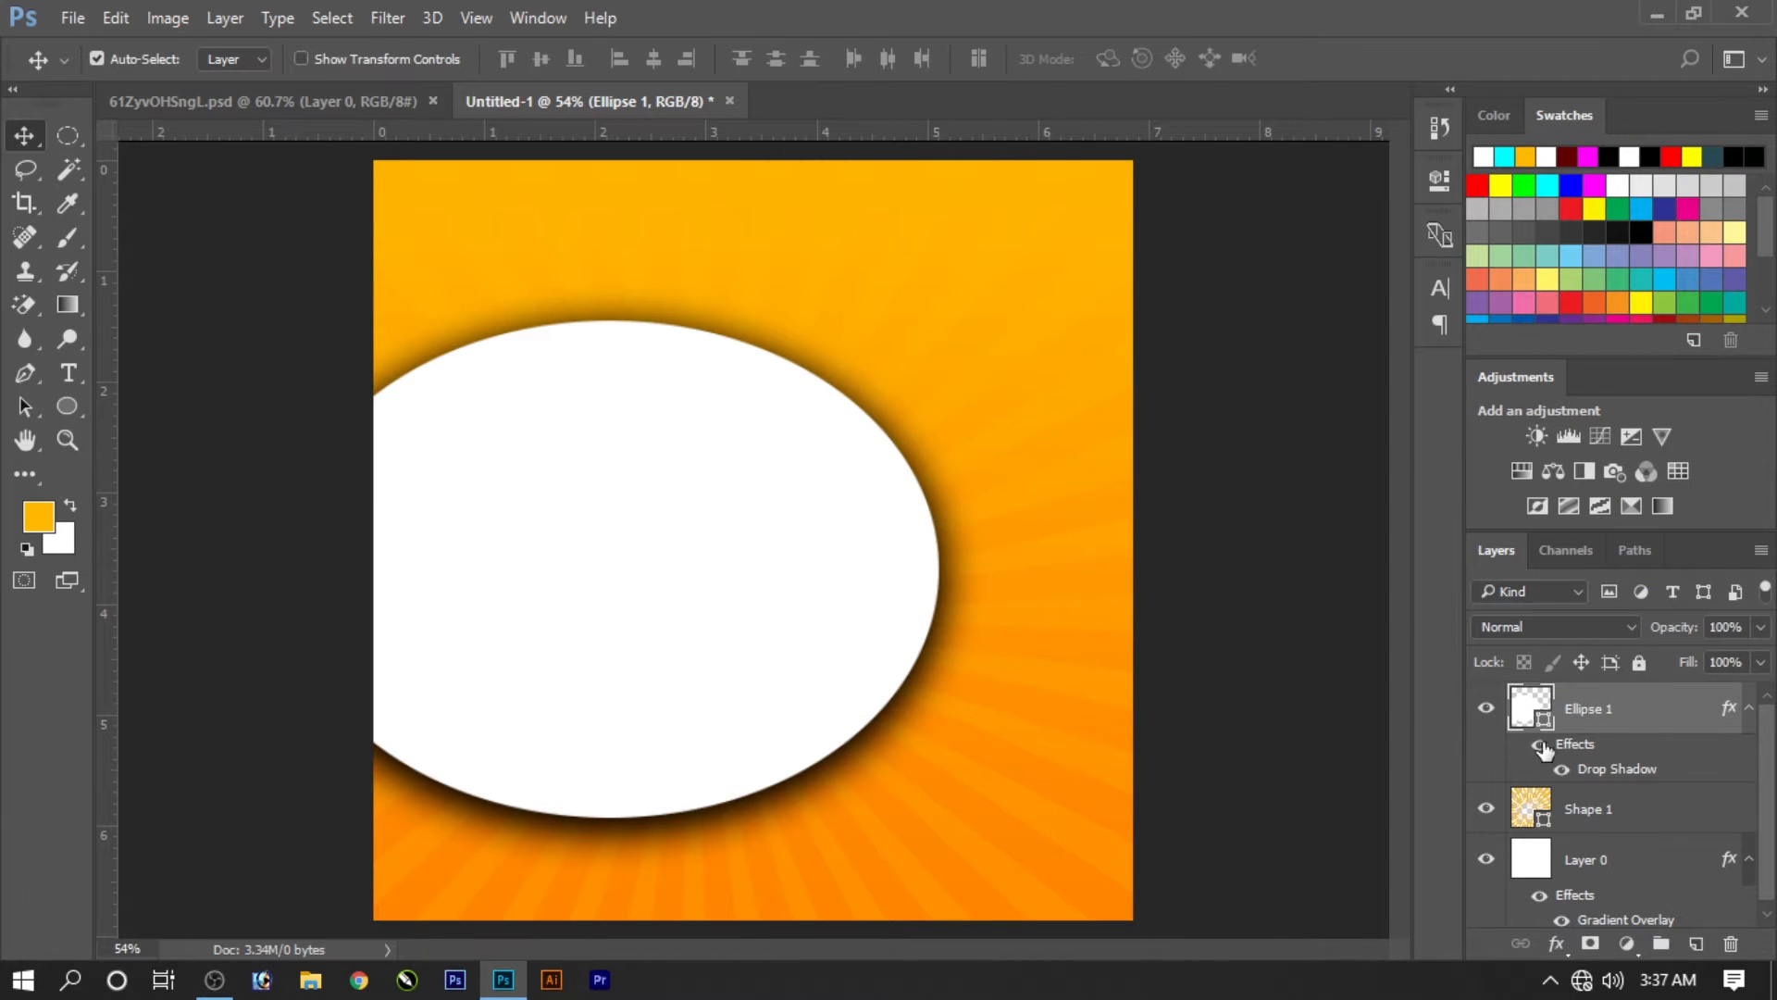
Step: Duplicate the ellipse layer and scale the copy down about its centre to about 851 x 641 px
{"action": "right_click", "coordinate": [1578, 711]}
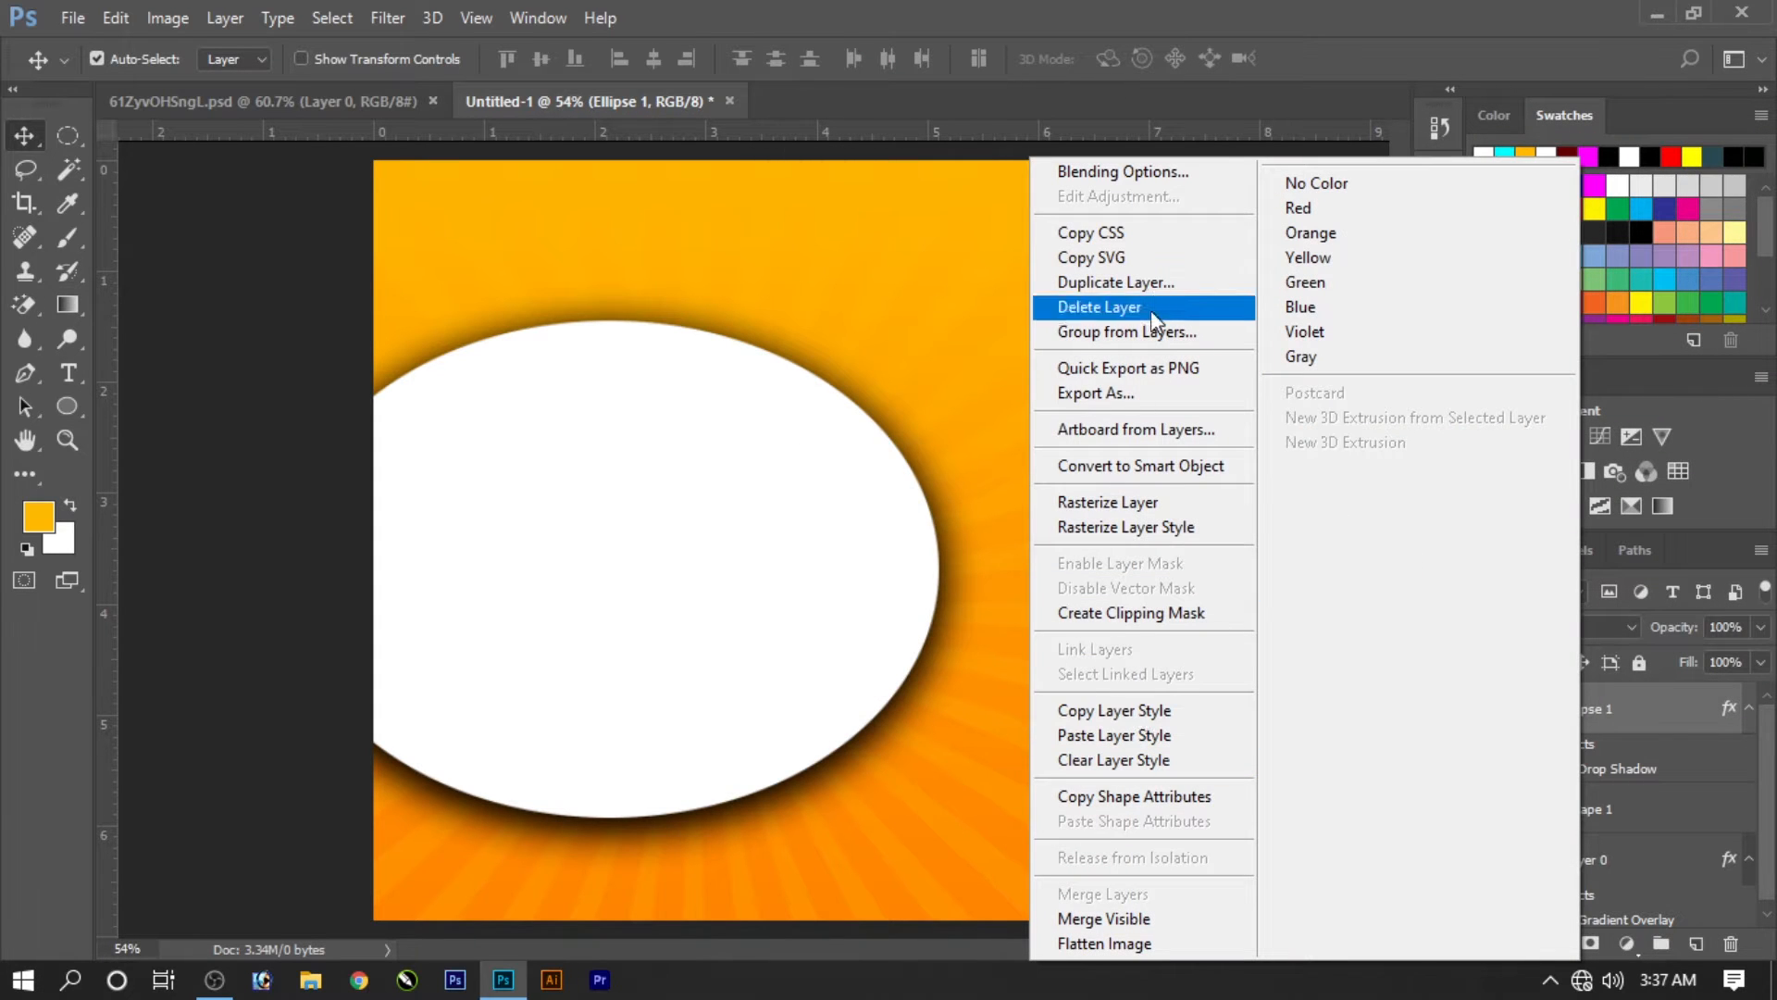
{"action": "left_click", "coordinate": [1158, 278]}
{"action": "left_click", "coordinate": [1134, 283]}
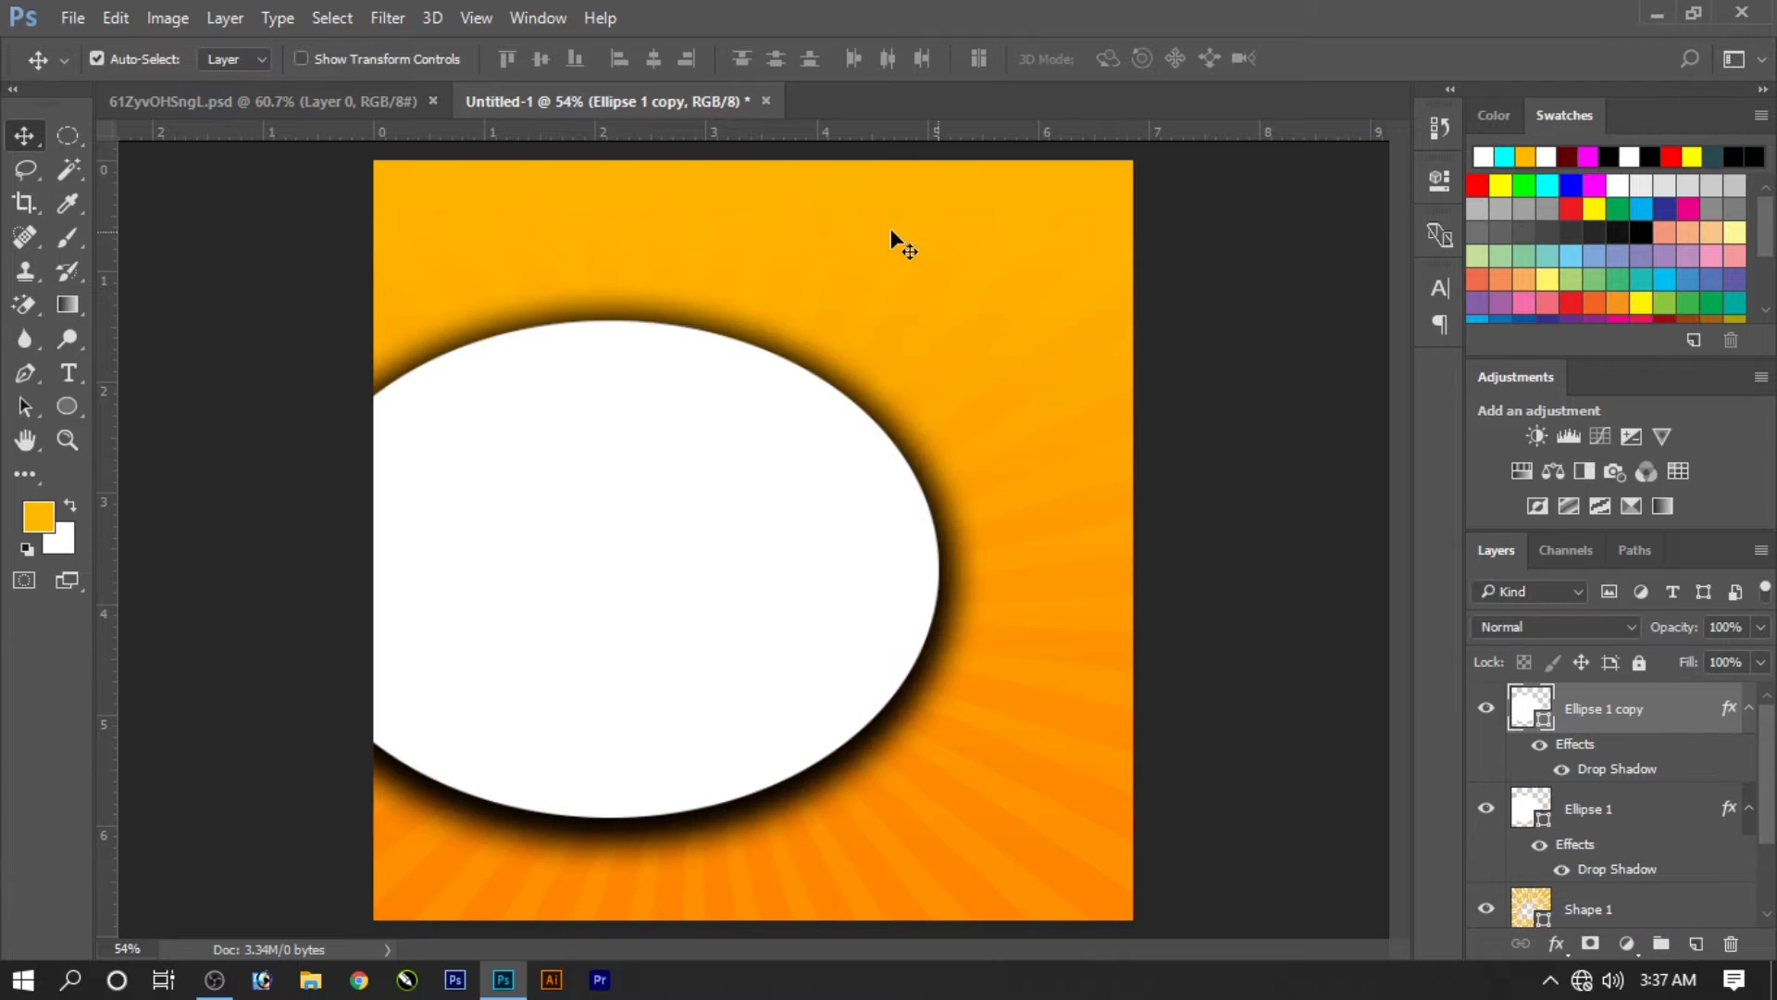
{"action": "key", "text": "ctrl+t"}
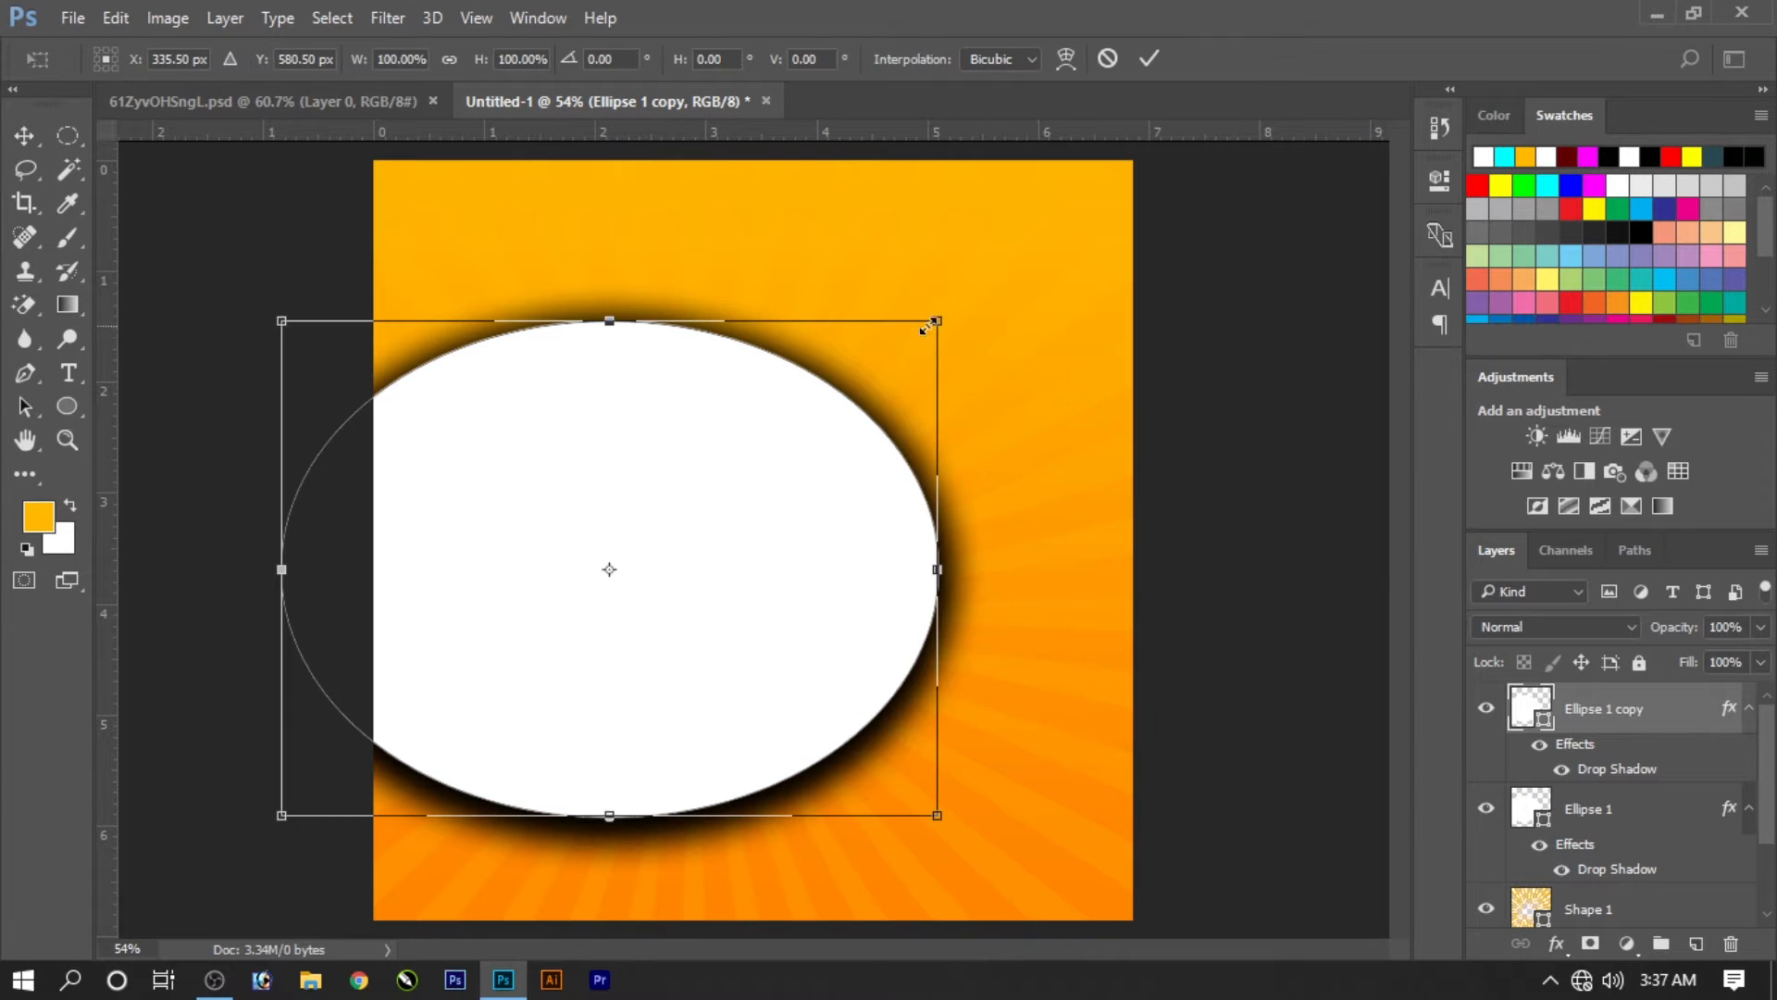
{"action": "left_click_drag", "start_coordinate": [941, 317], "coordinate": [911, 341]}
{"action": "key", "text": "Return"}
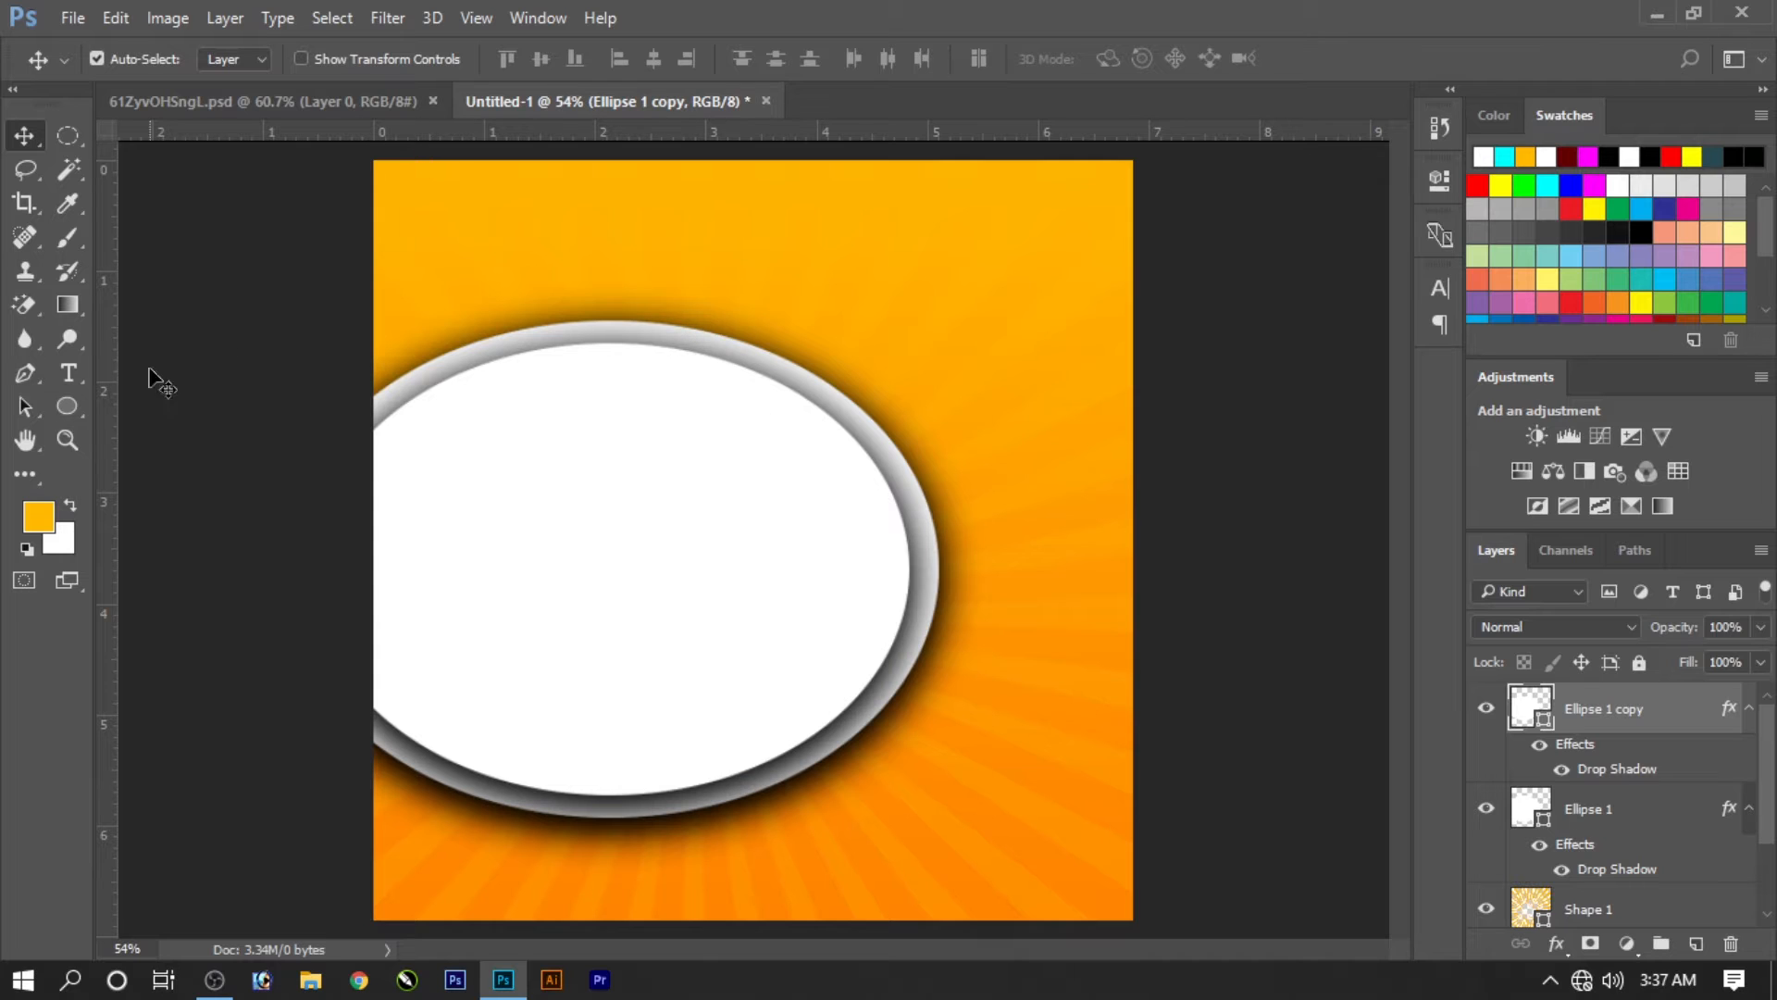
Step: Remove the fill from the smaller ellipse, give it a white 3 px stroke and deselect the layer
{"action": "left_click", "coordinate": [65, 407]}
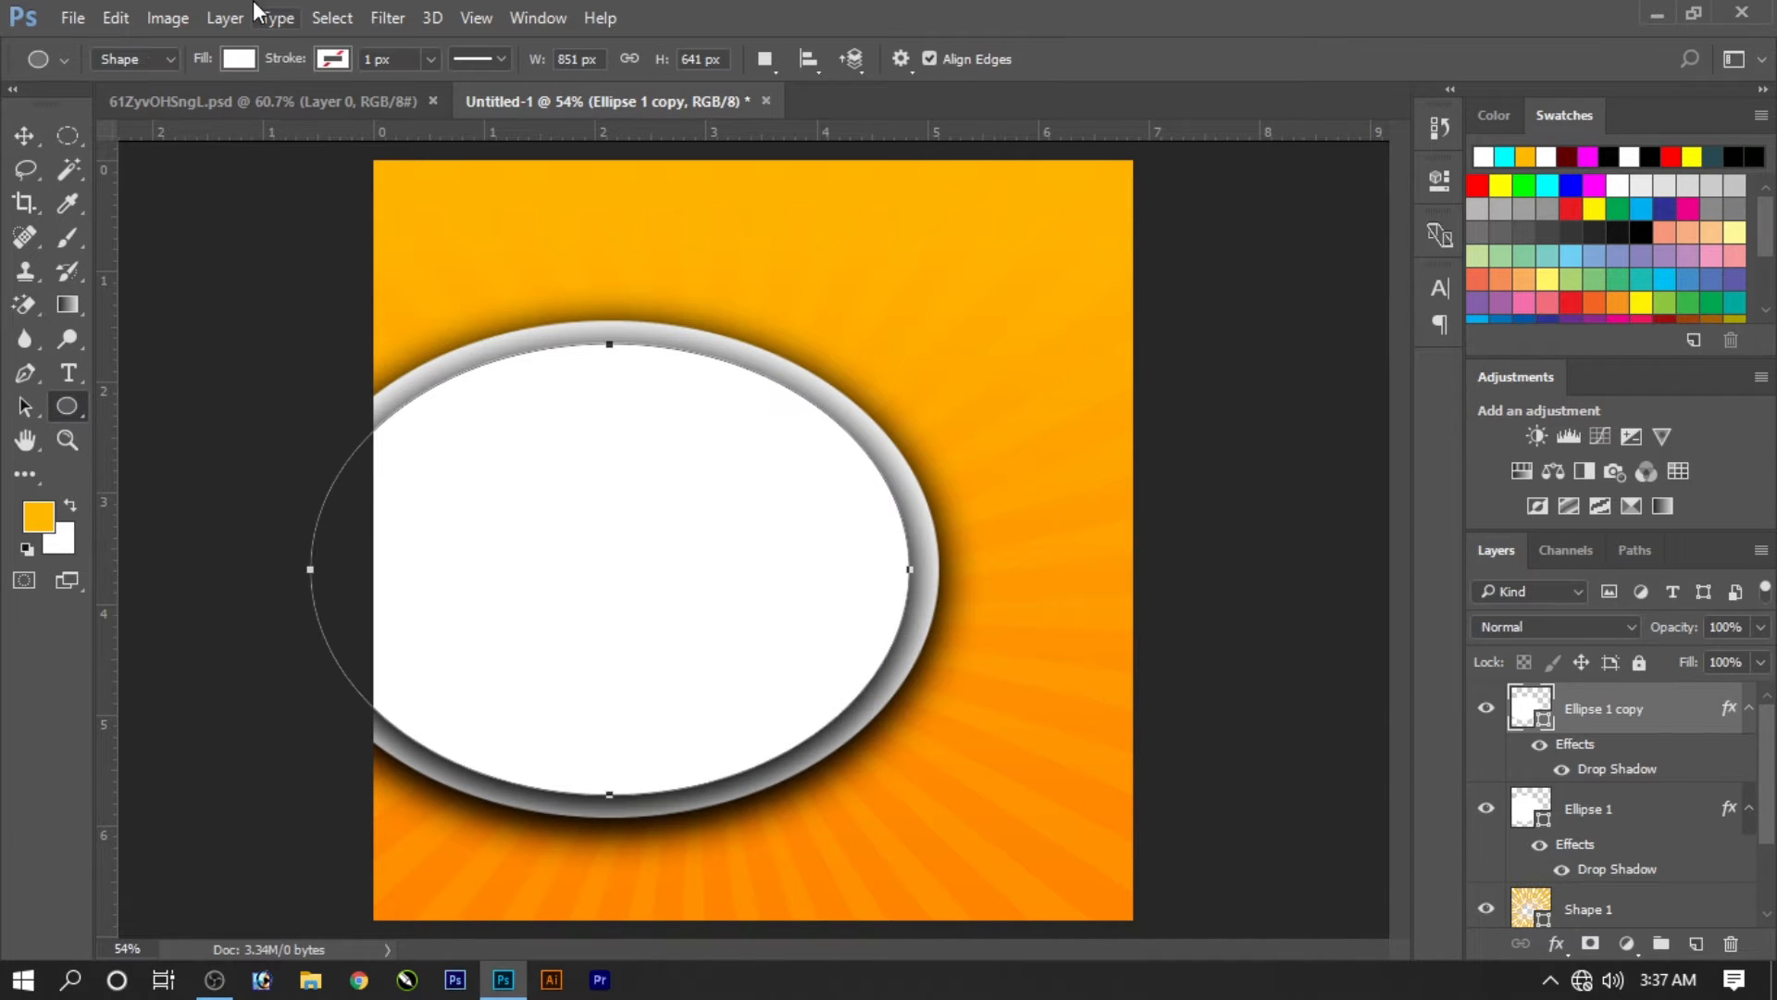
{"action": "left_click", "coordinate": [223, 58]}
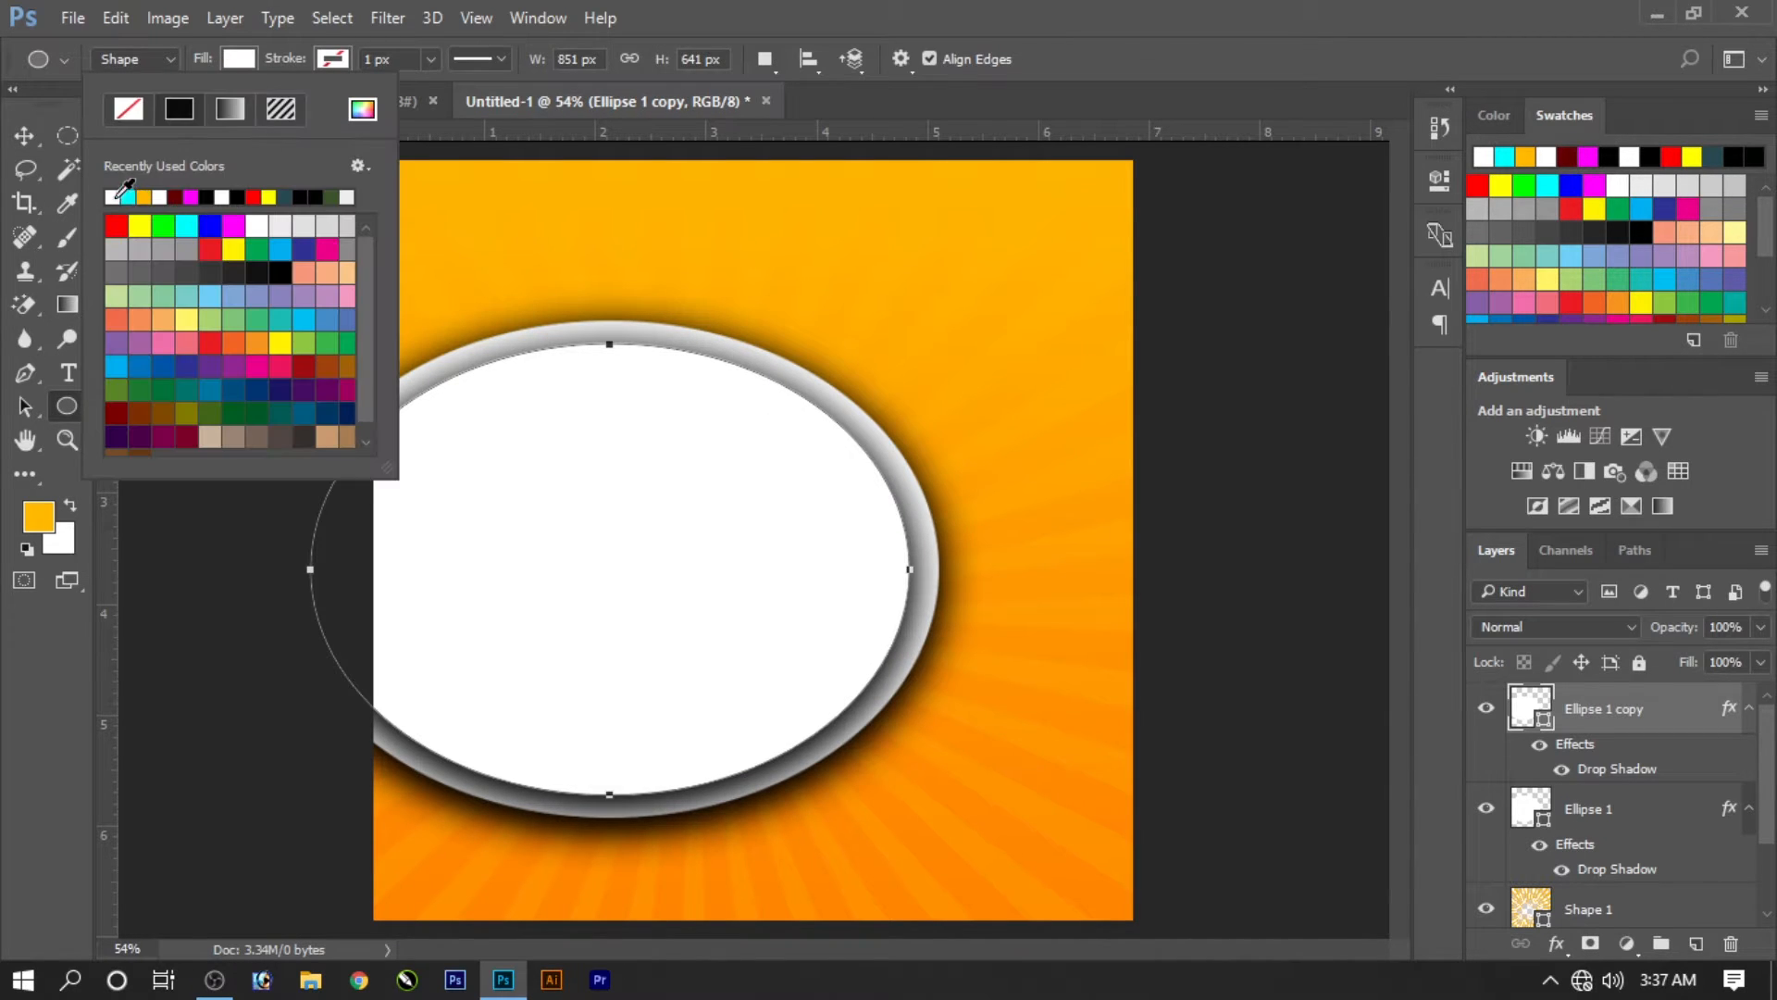
{"action": "left_click", "coordinate": [326, 57]}
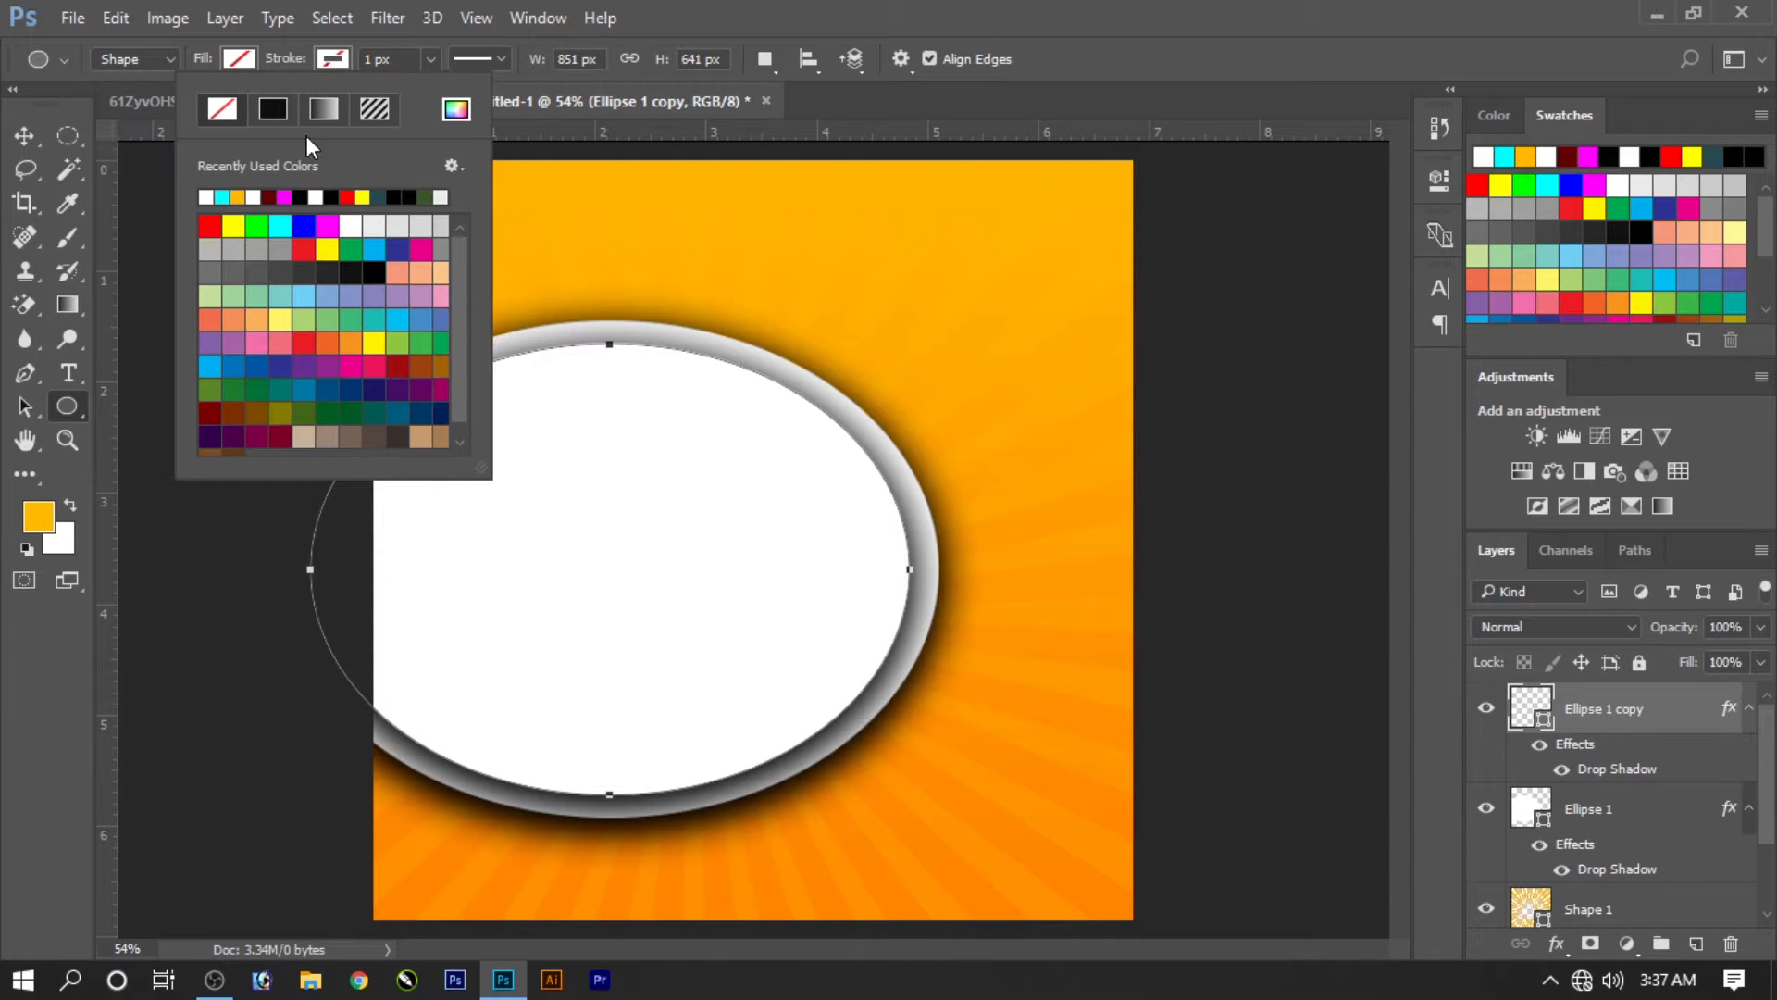
{"action": "left_click", "coordinate": [208, 192]}
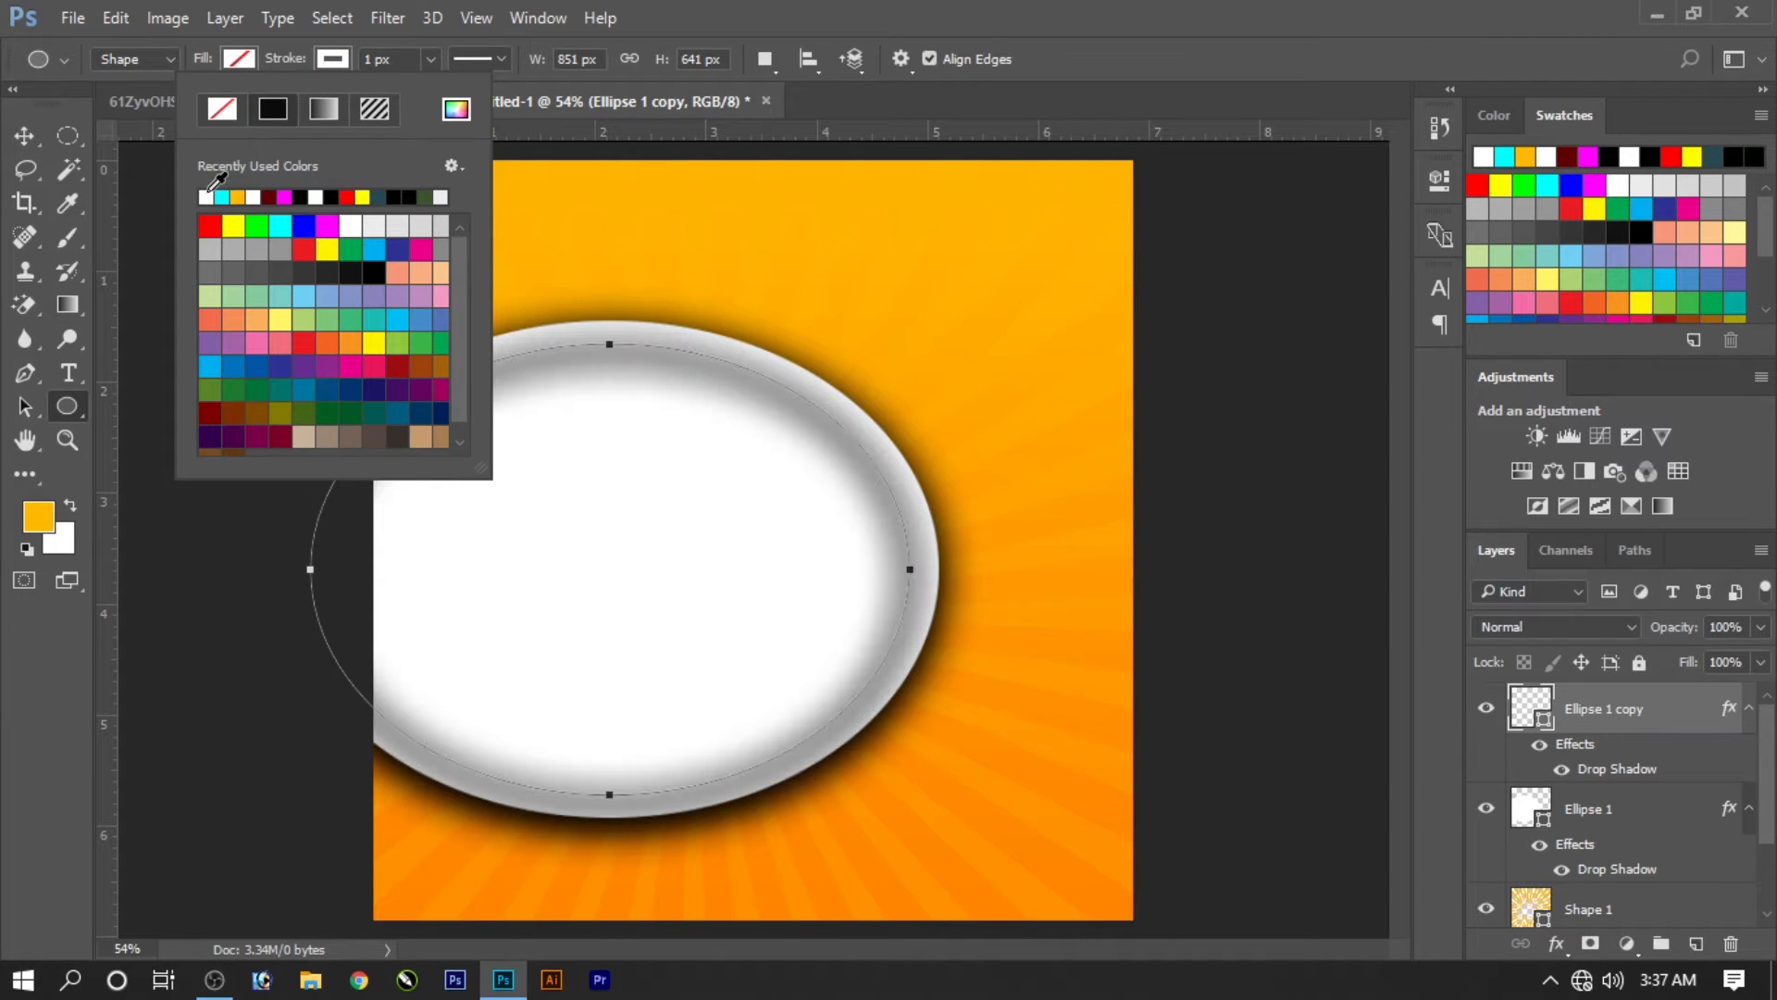
{"action": "left_click", "coordinate": [413, 60]}
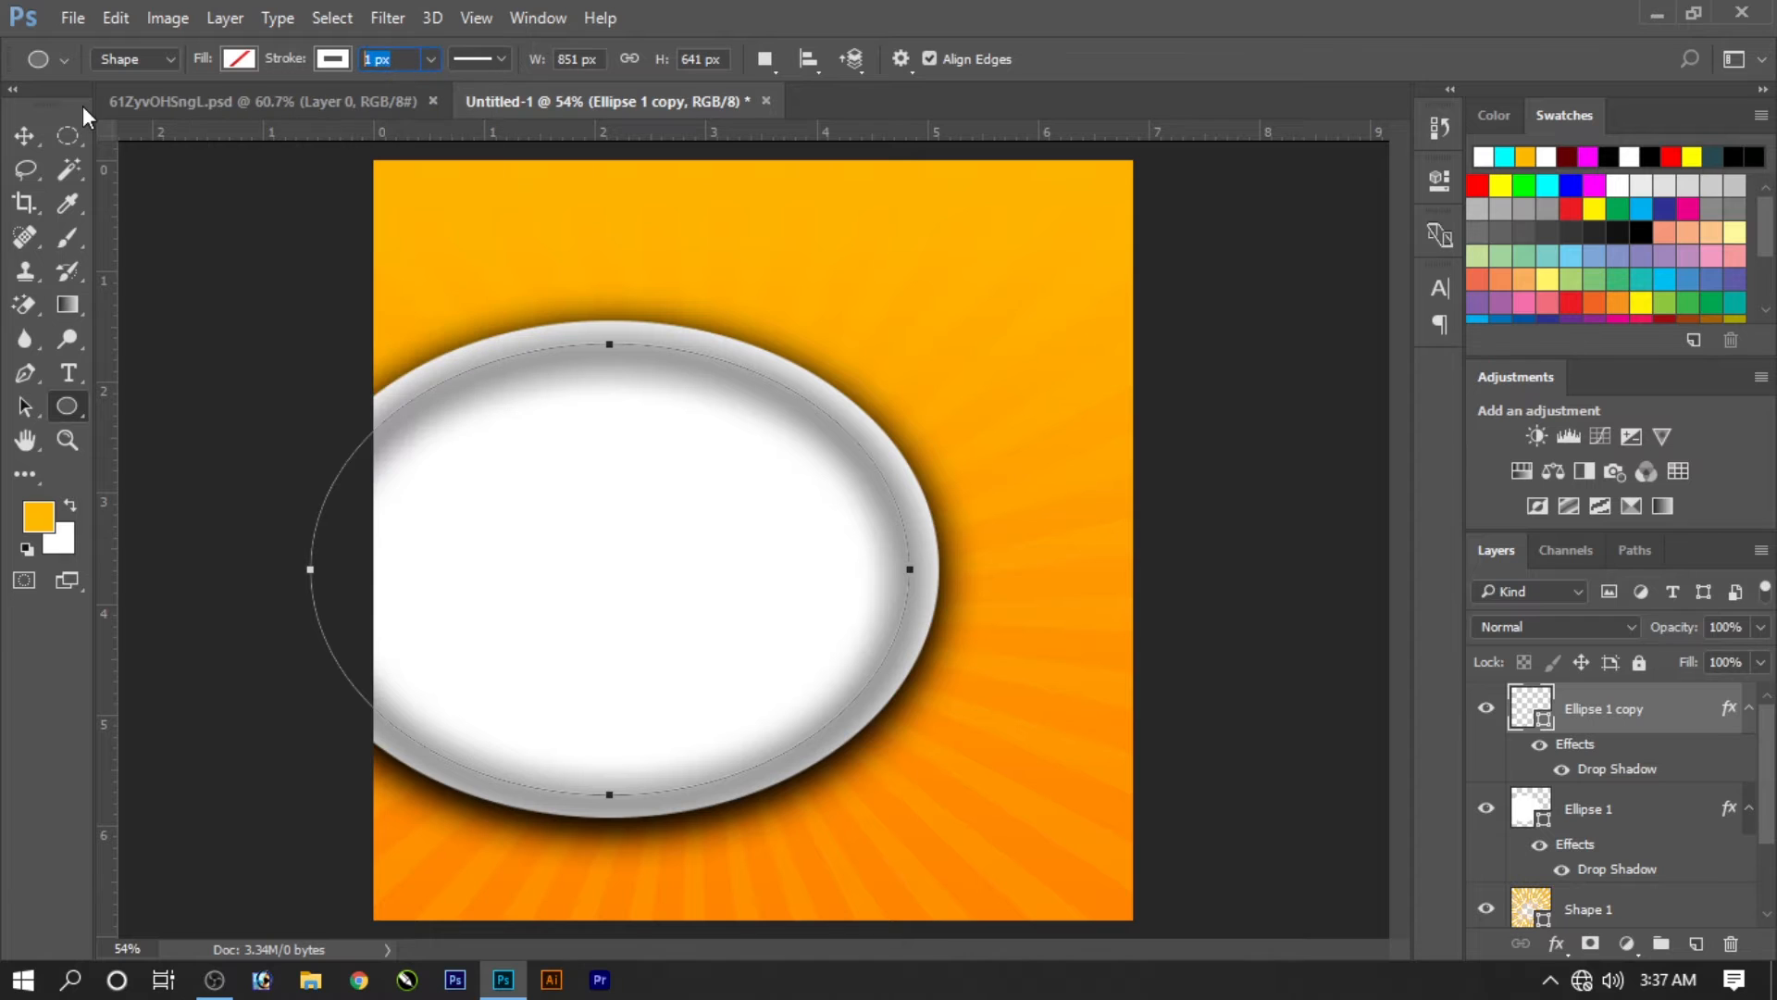
{"action": "type", "text": "3"}
{"action": "key", "text": "Return"}
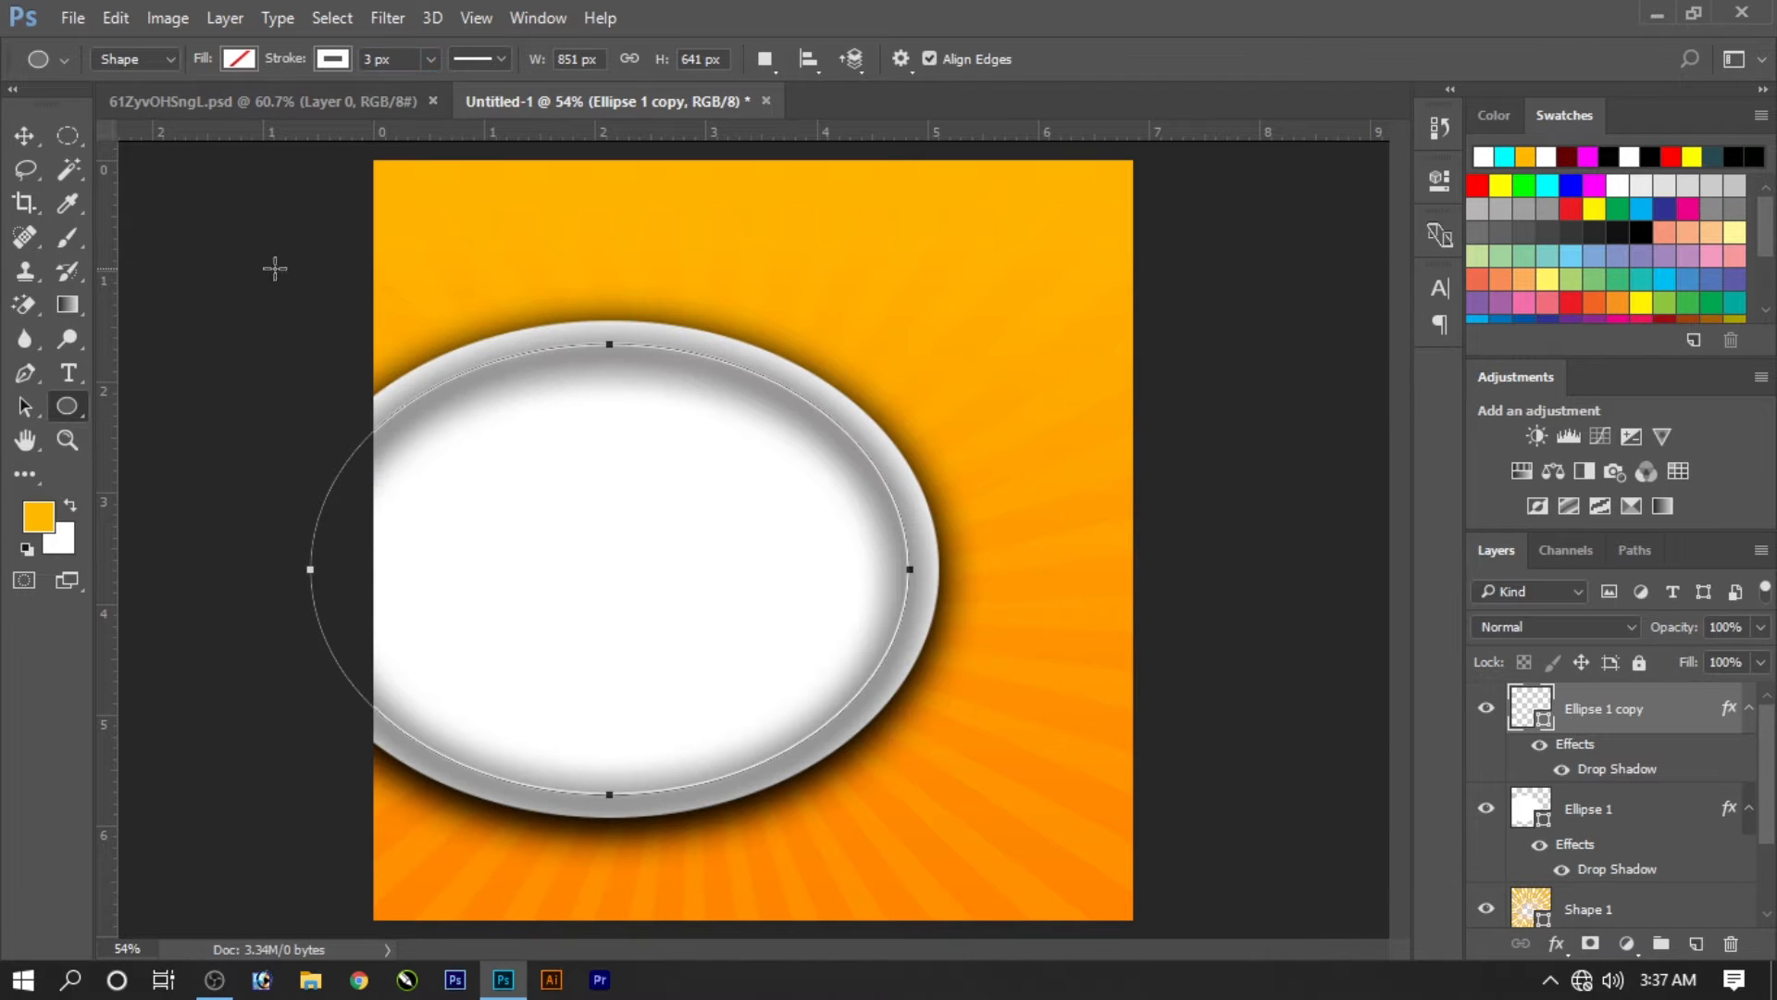
{"action": "key", "text": "v"}
{"action": "left_click", "coordinate": [1152, 381]}
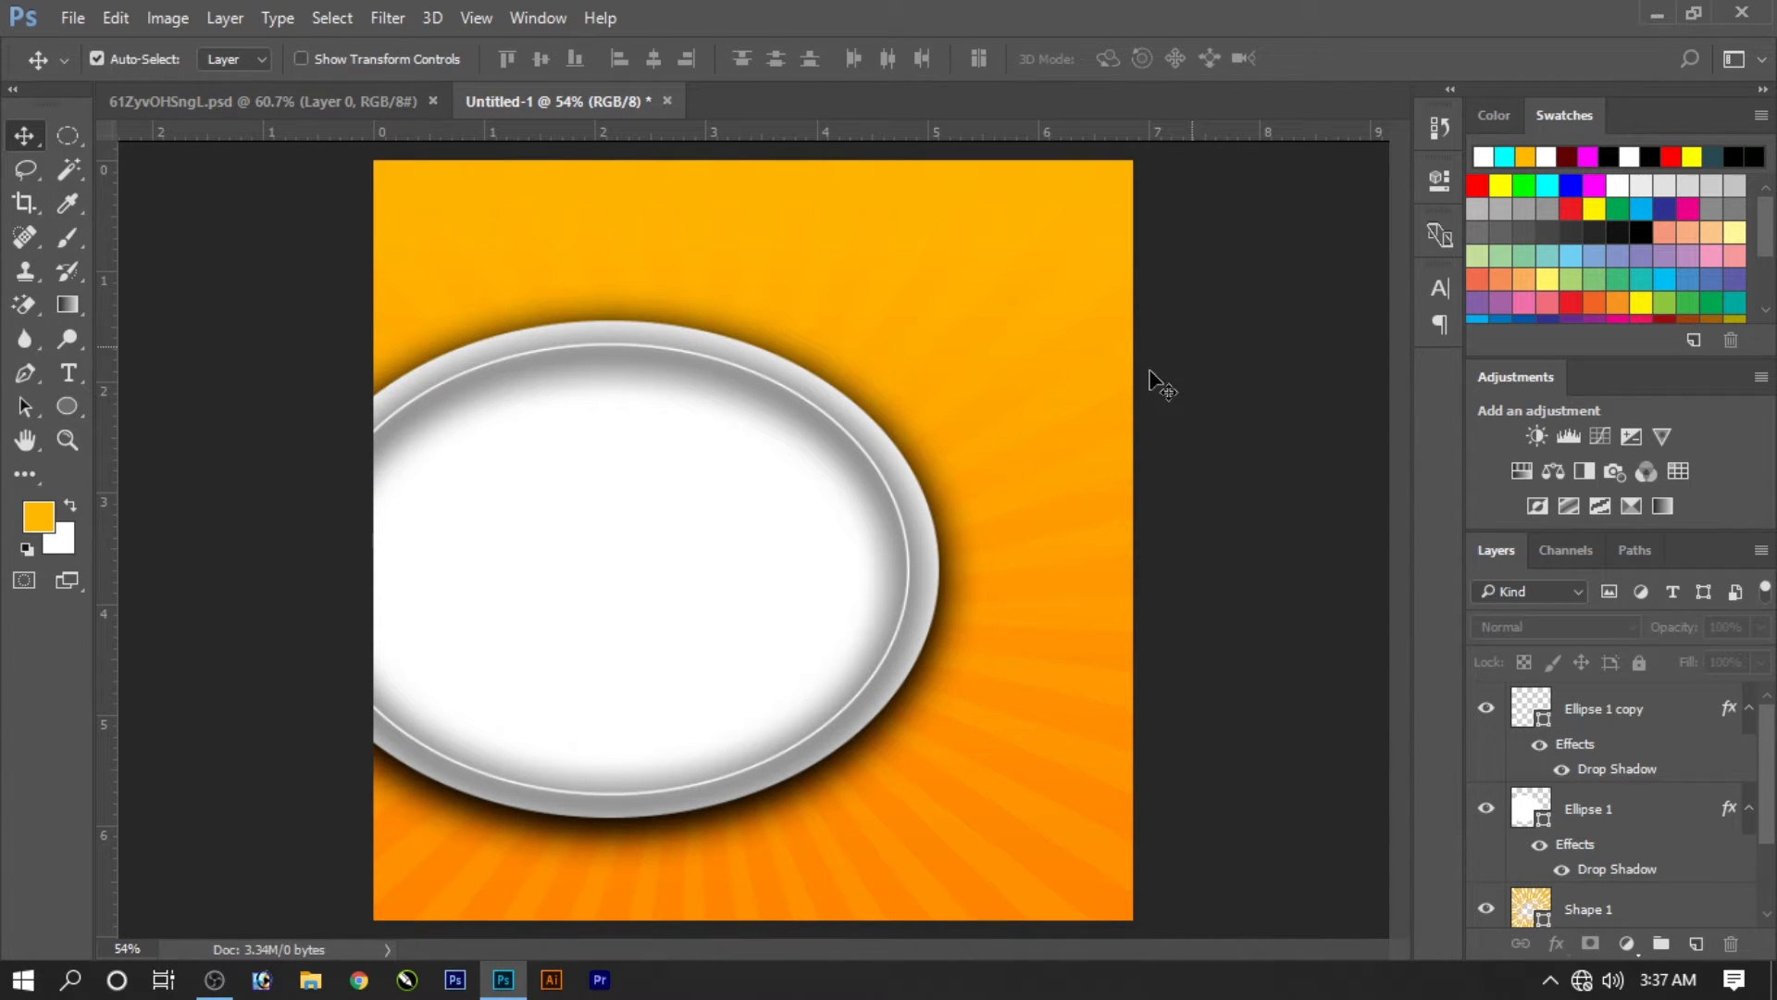
Step: Draw a white rounded rectangle with 50 px radius, about 959 x 745 px, over the ellipses, directly above the large ellipse's layer
{"action": "left_click", "coordinate": [892, 477]}
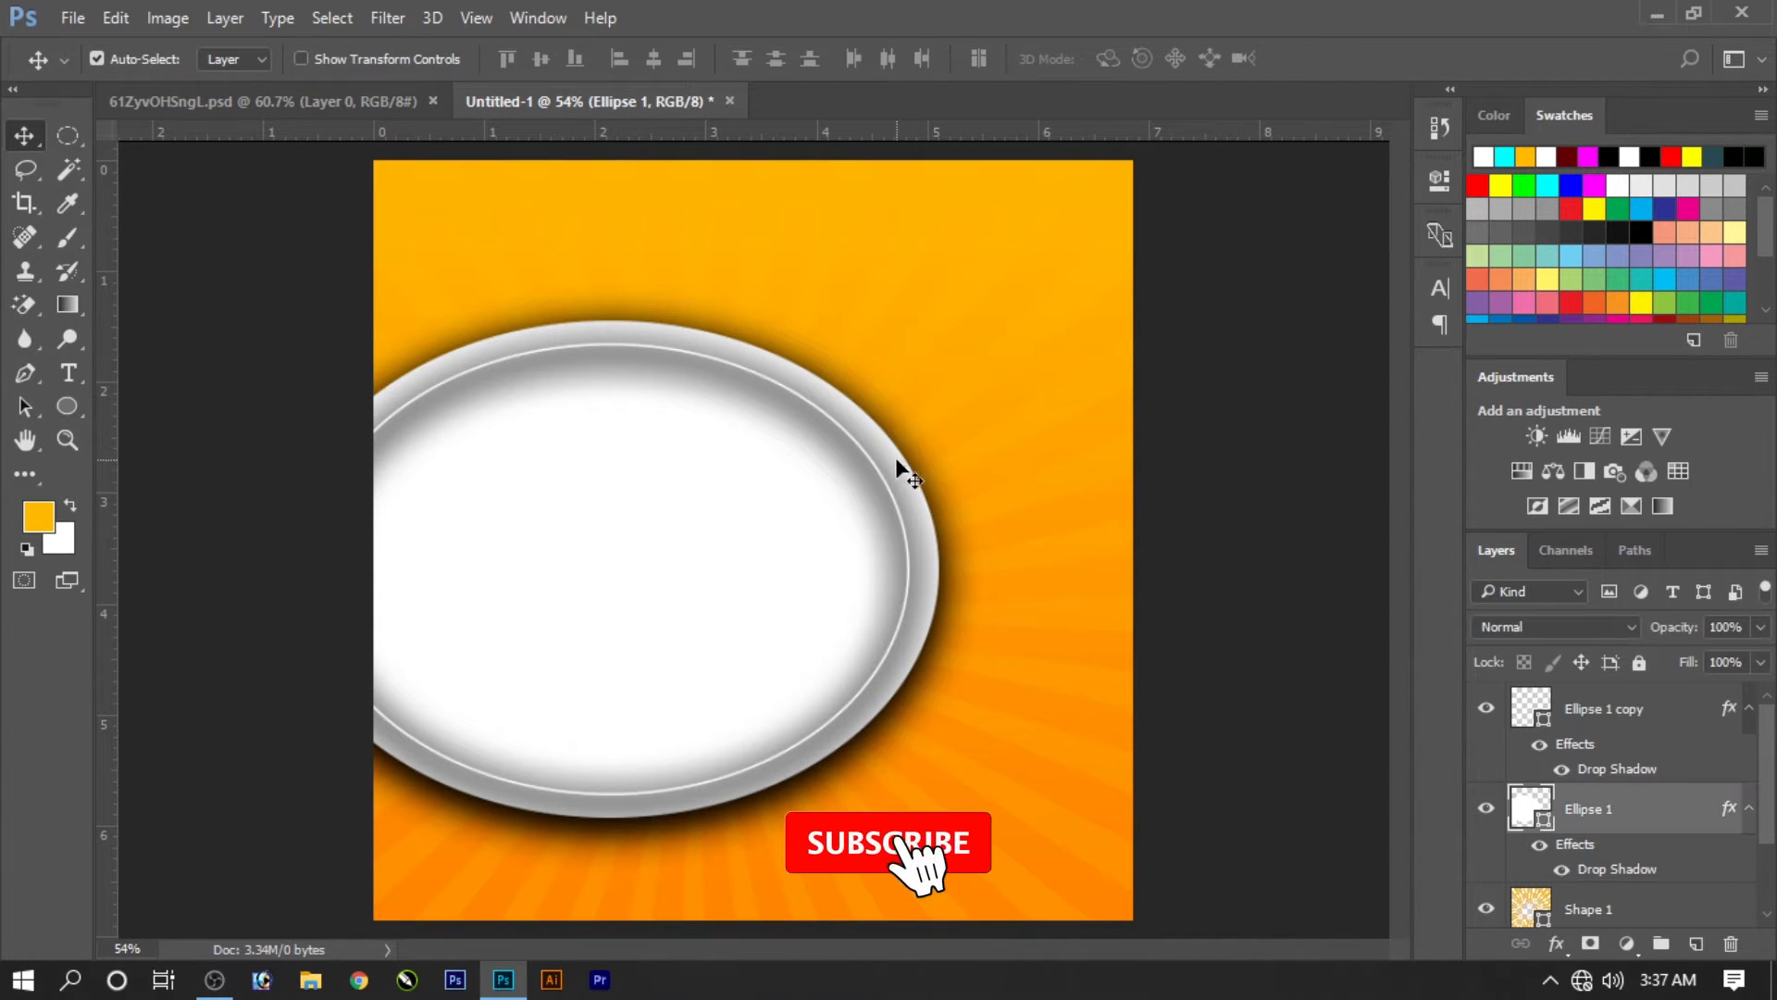
{"action": "left_click", "coordinate": [64, 405]}
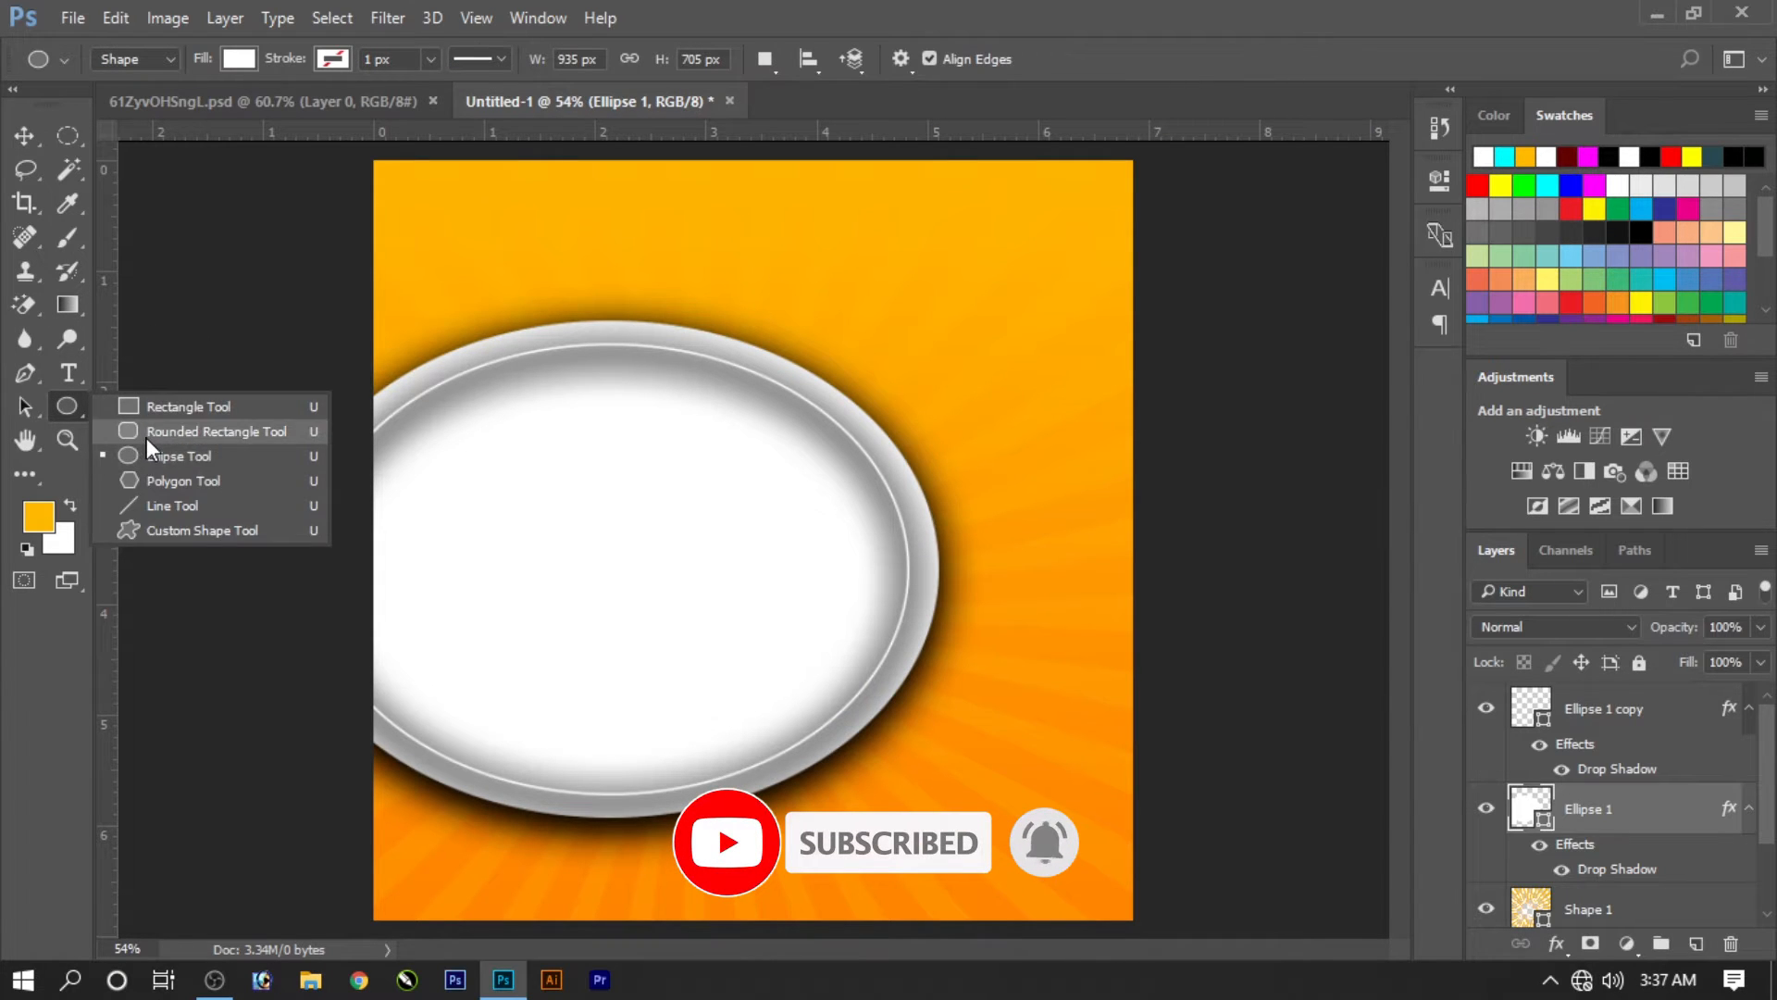
{"action": "left_click", "coordinate": [147, 431]}
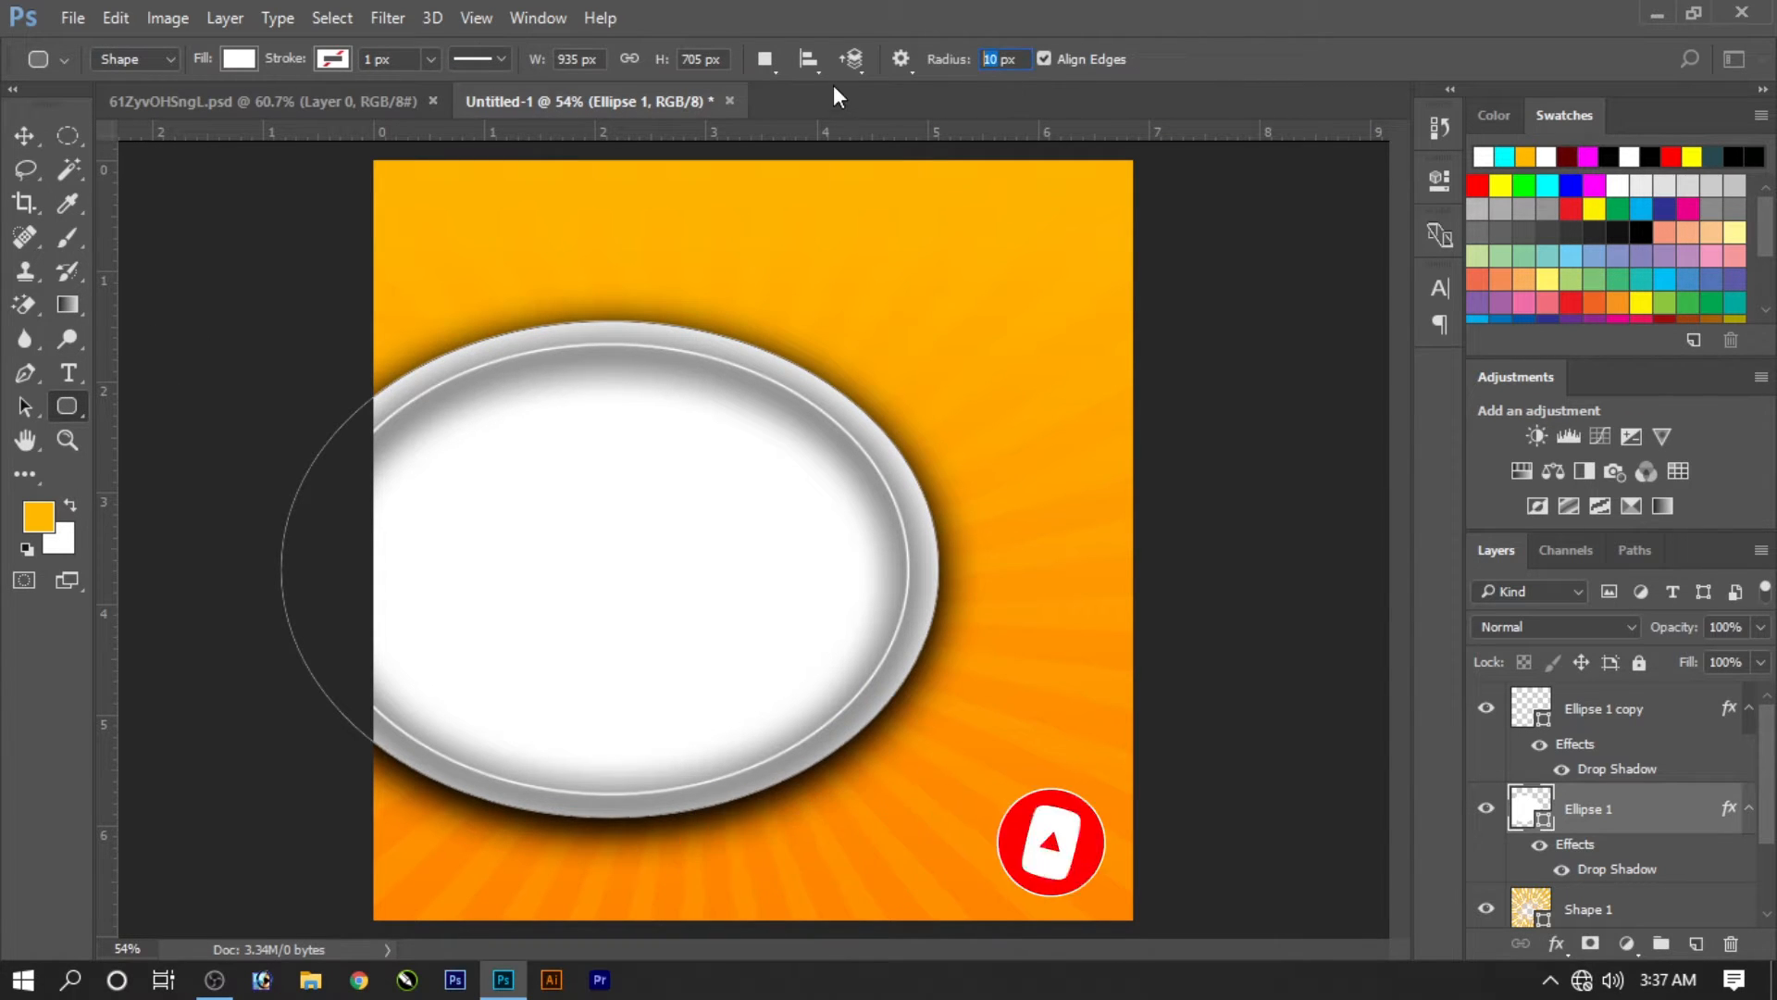
{"action": "type", "text": "50"}
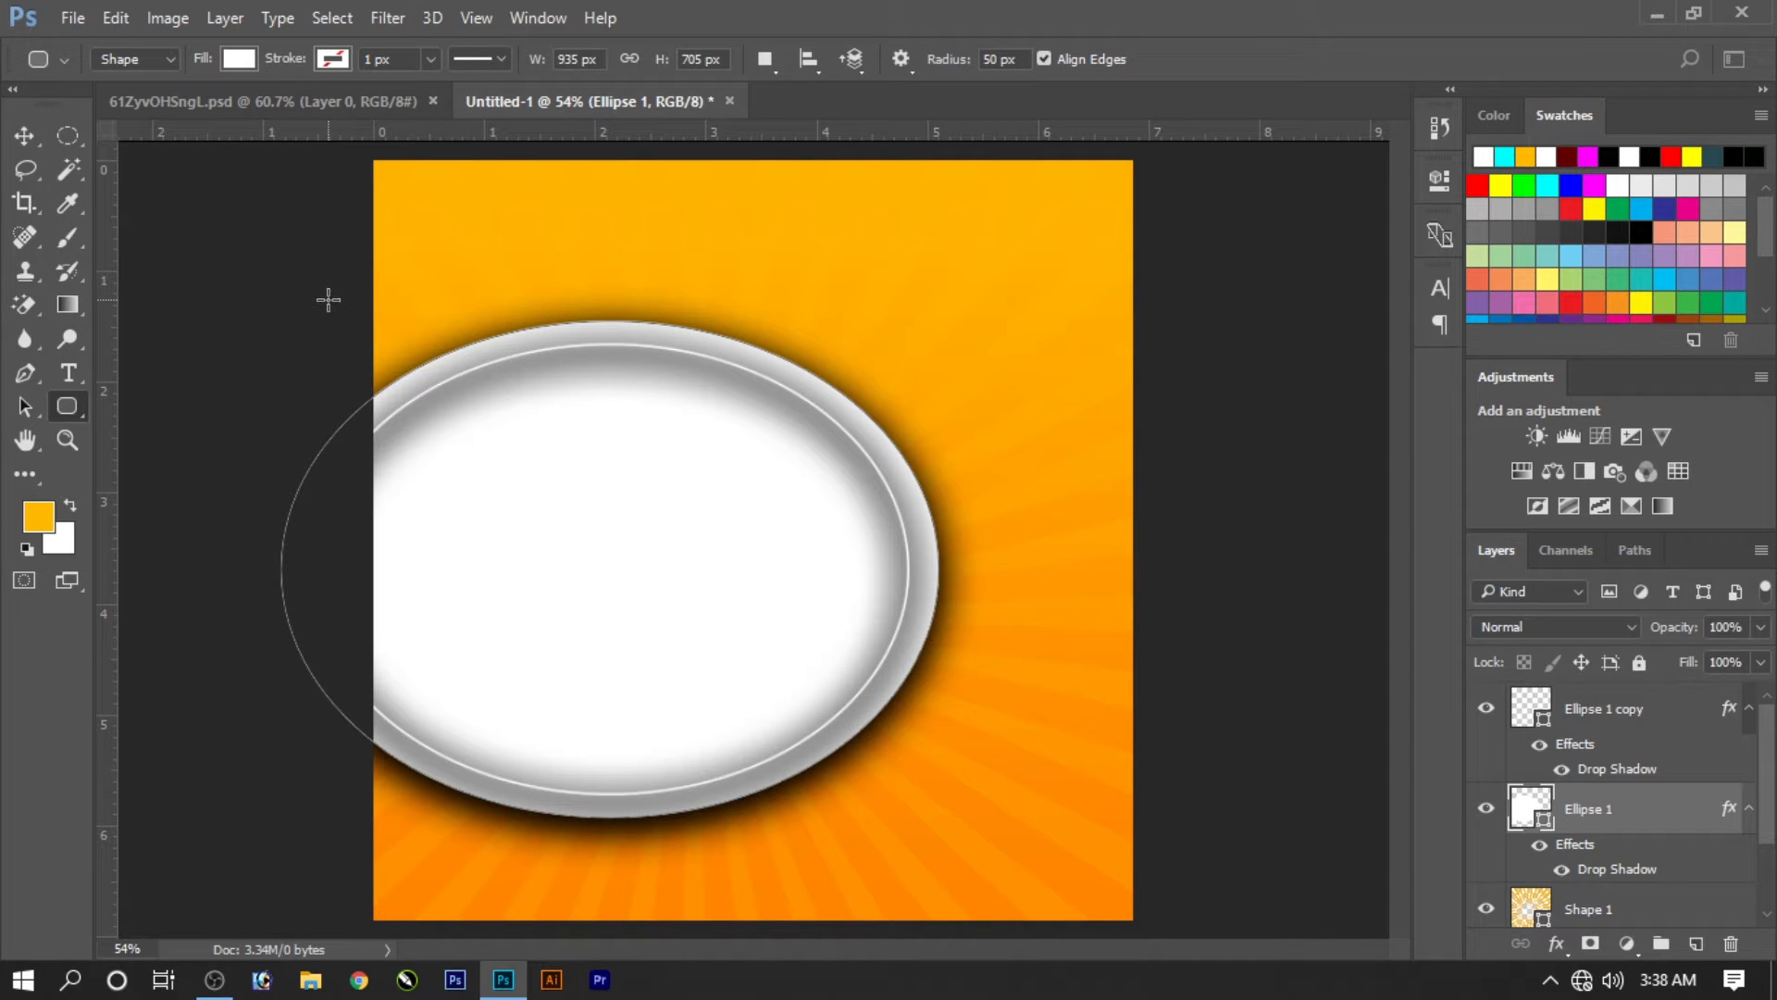
{"action": "left_click_drag", "start_coordinate": [328, 299], "coordinate": [1002, 822]}
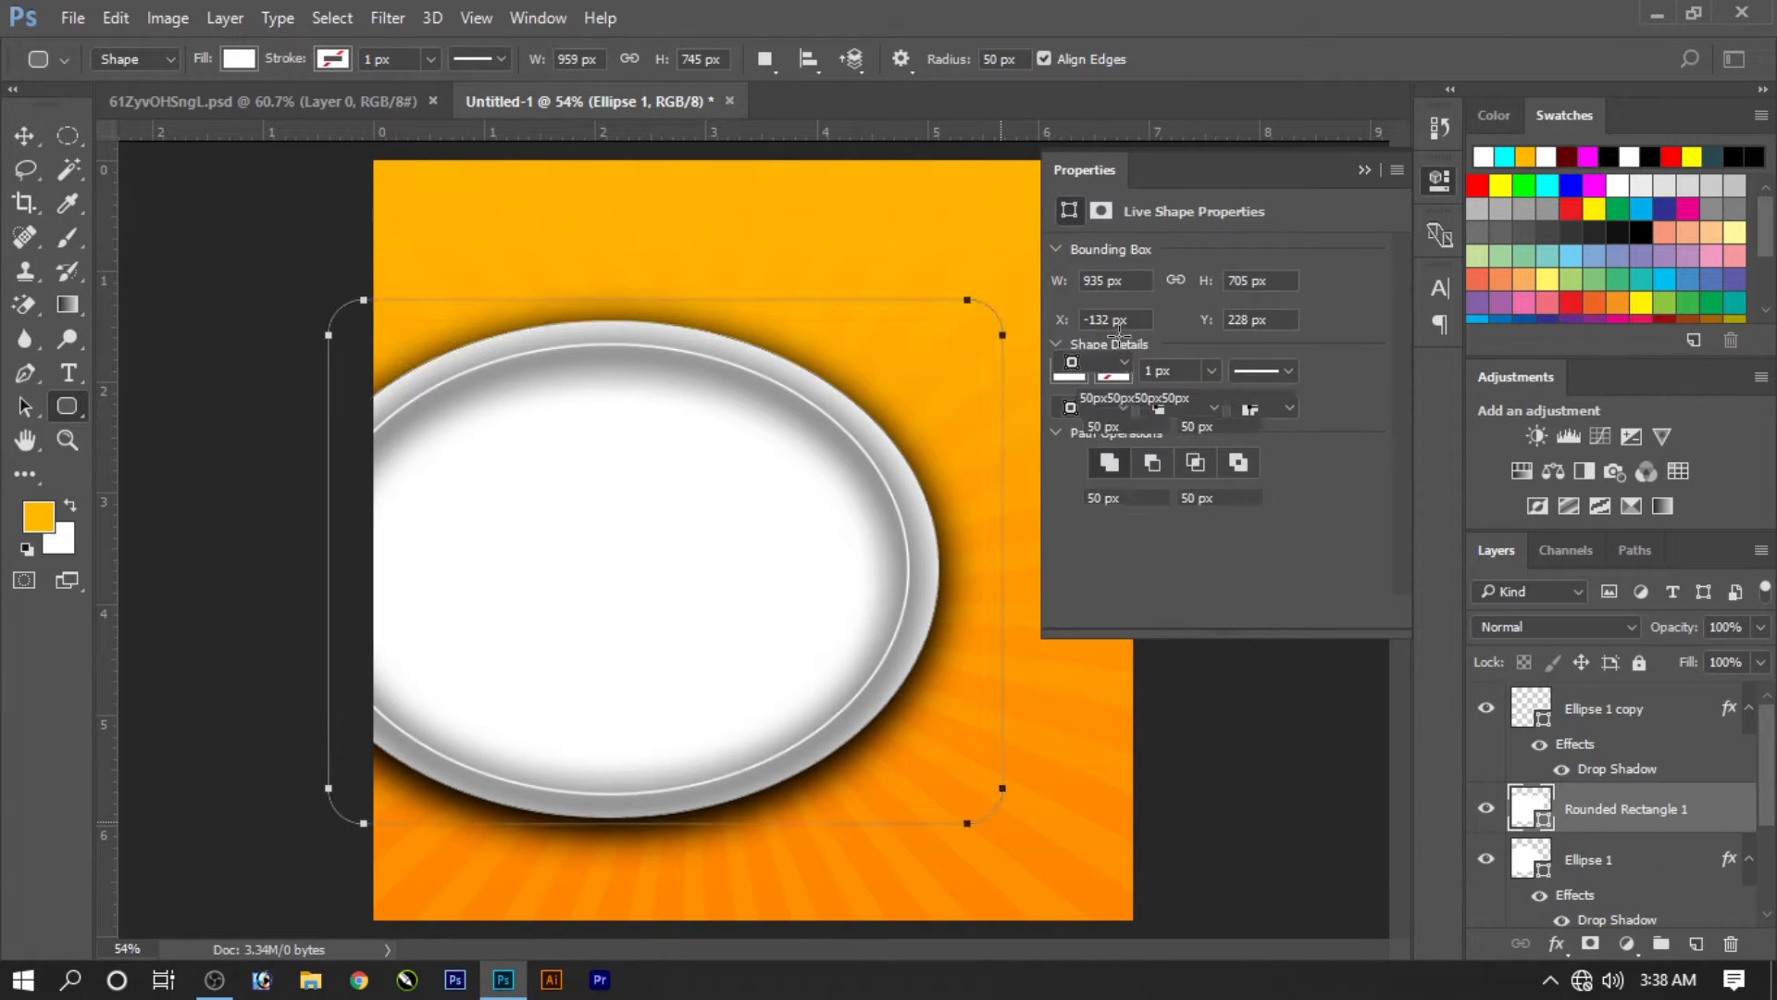
Step: Move the rounded rectangle's lower-right corner points inward so that its right edge slants
{"action": "left_click", "coordinate": [26, 374]}
{"action": "left_click_drag", "start_coordinate": [1054, 759], "coordinate": [849, 831]}
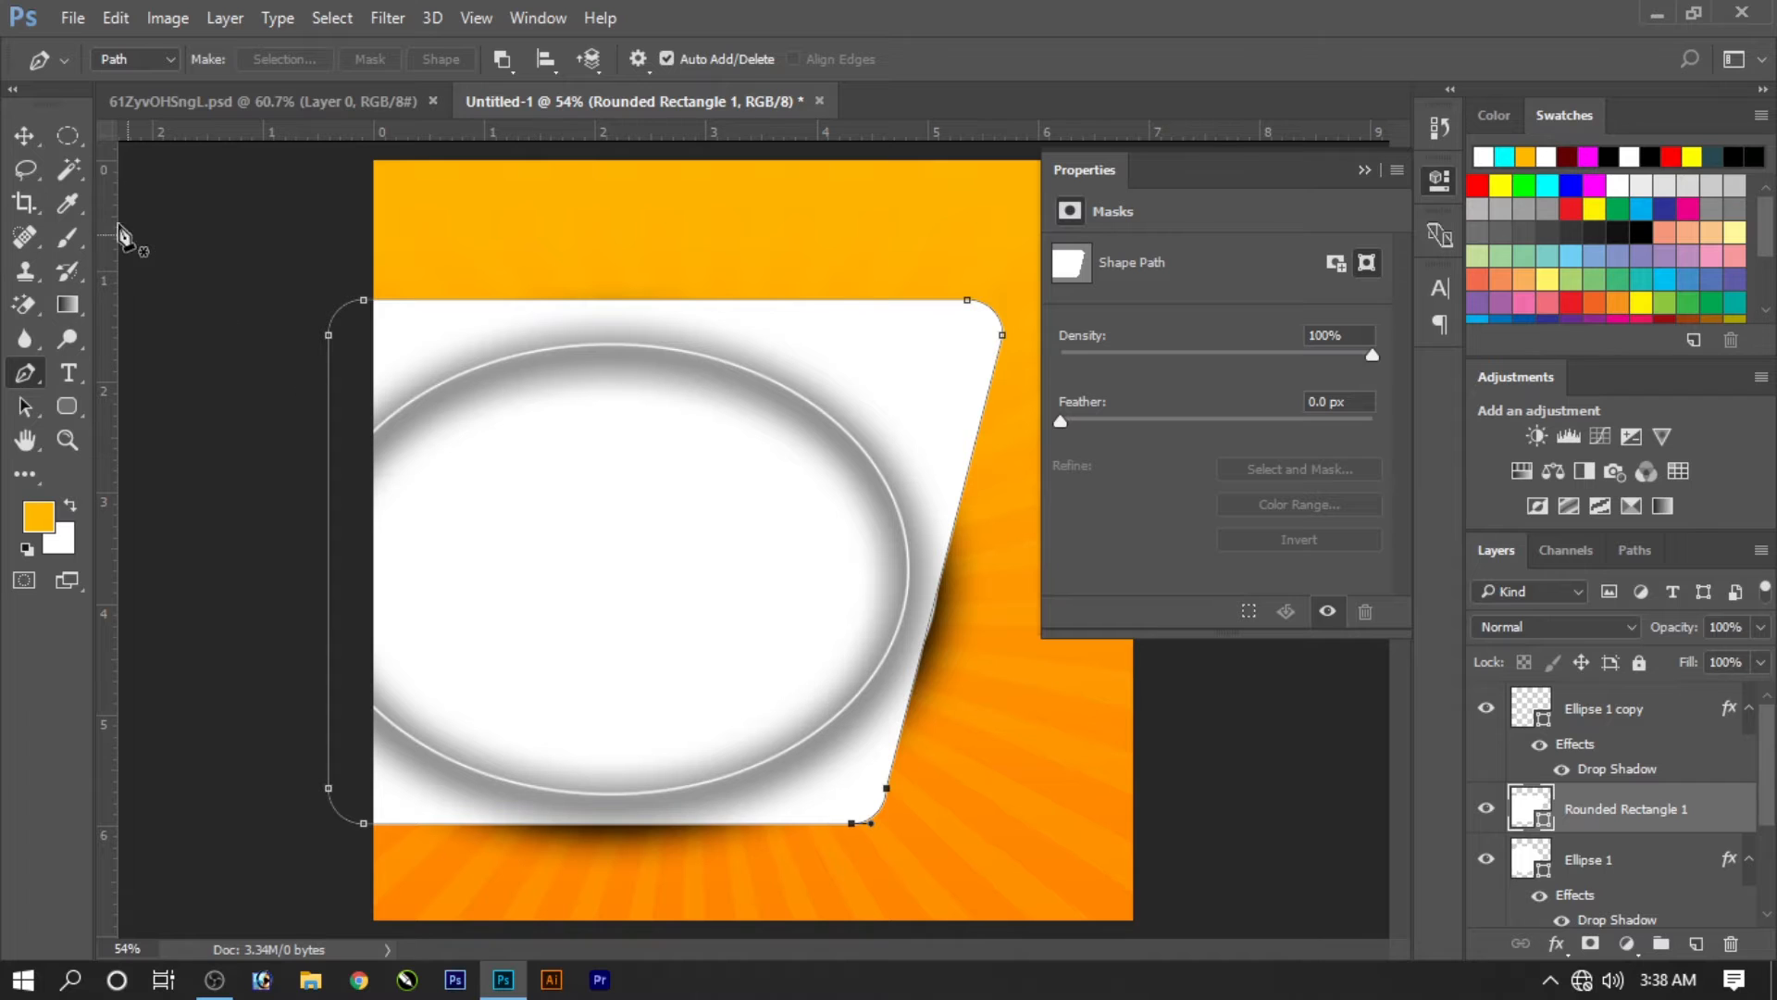
{"action": "left_click", "coordinate": [24, 135]}
{"action": "left_click", "coordinate": [535, 399]}
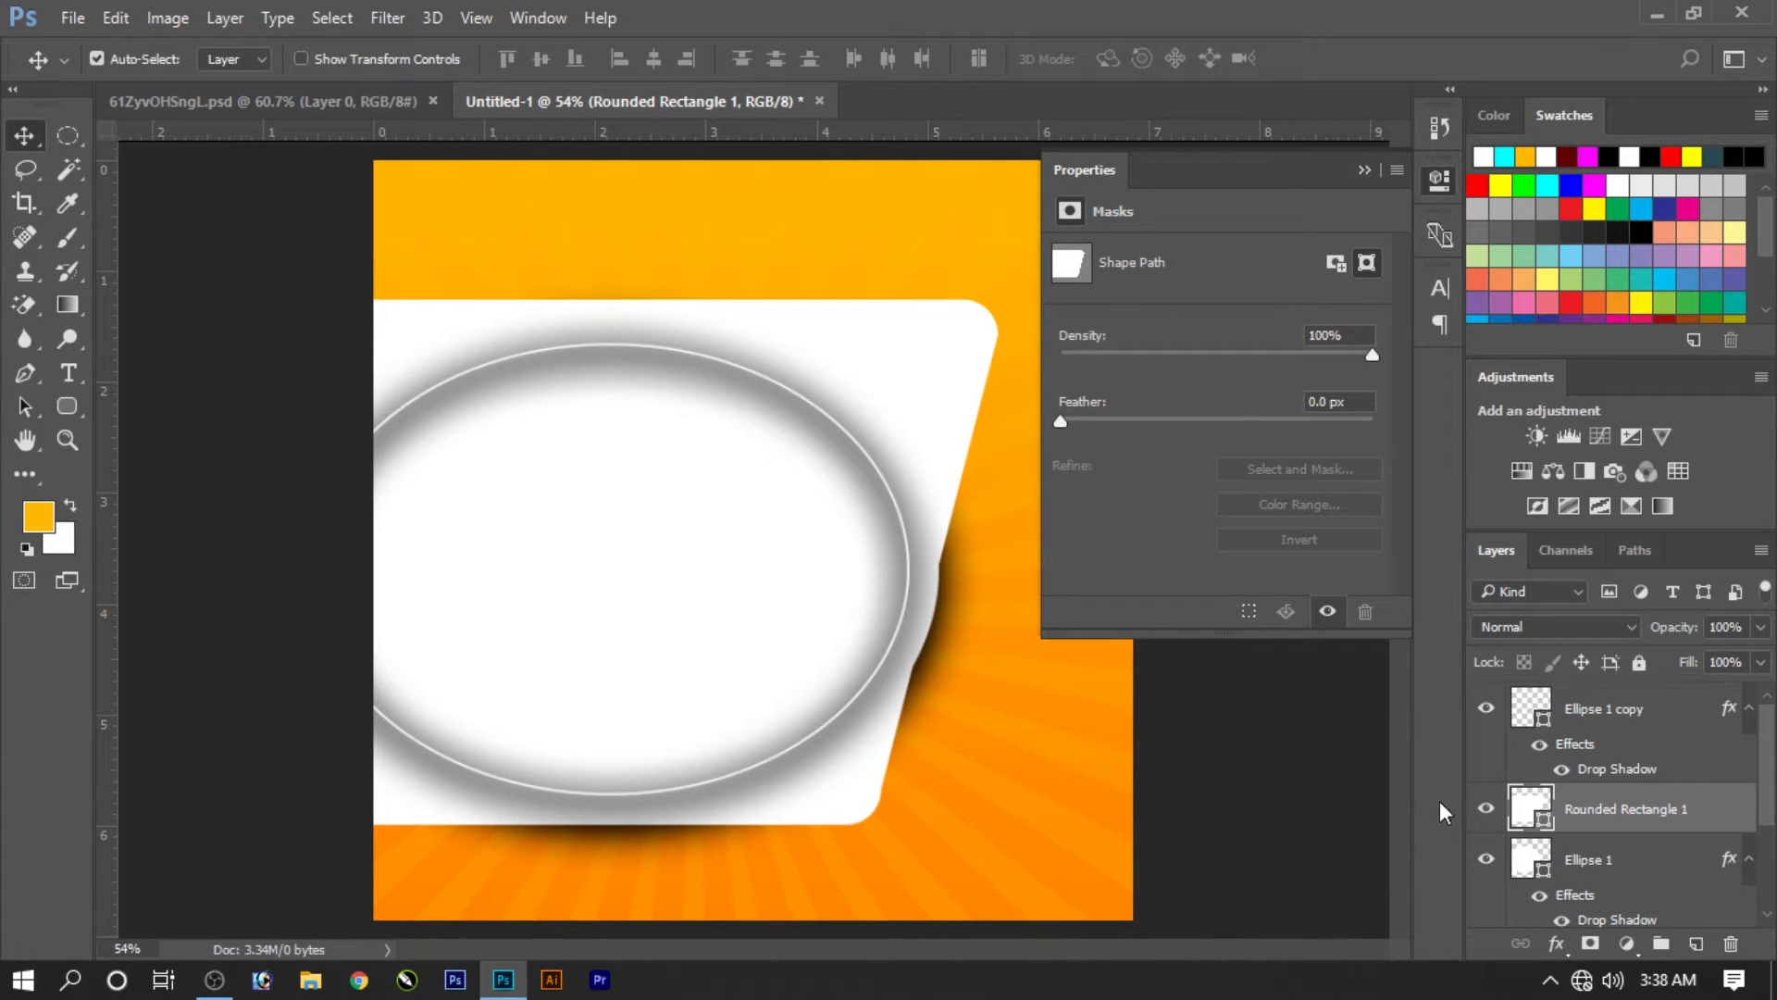
Step: Apply a light blue Color Overlay at 100% opacity in Normal mode to the slanted rounded rectangle
{"action": "left_click", "coordinate": [1555, 943]}
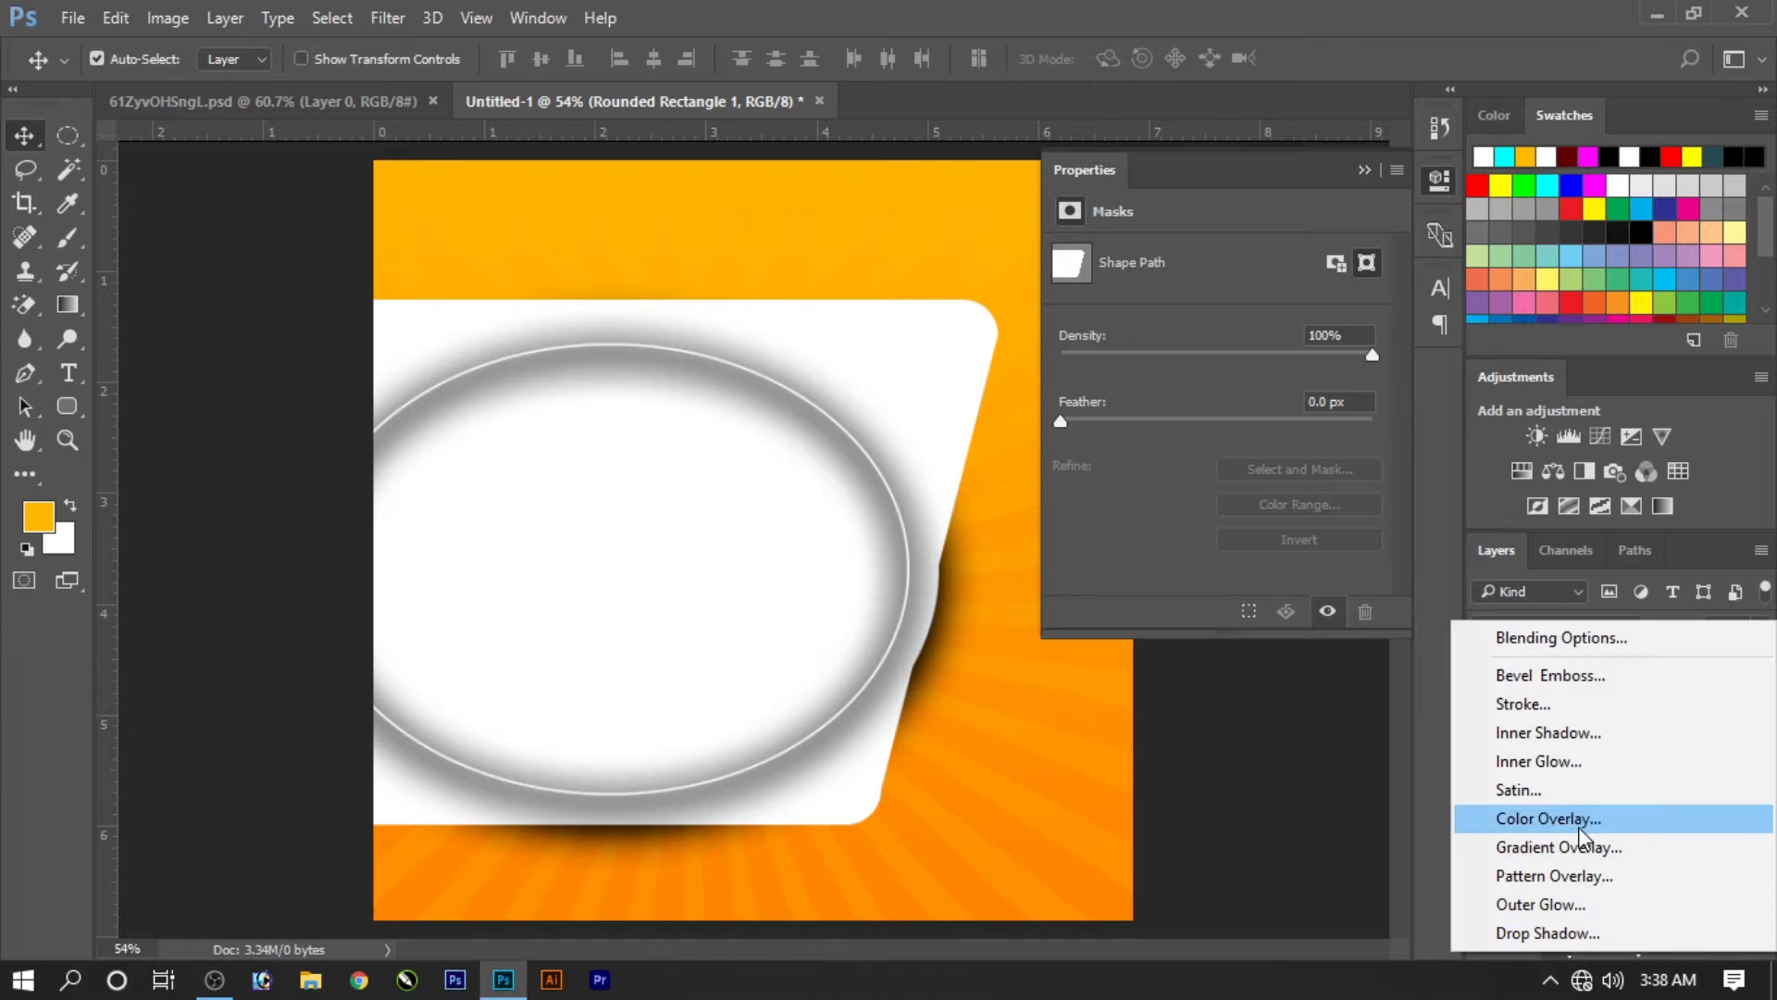
{"action": "left_click", "coordinate": [1564, 818]}
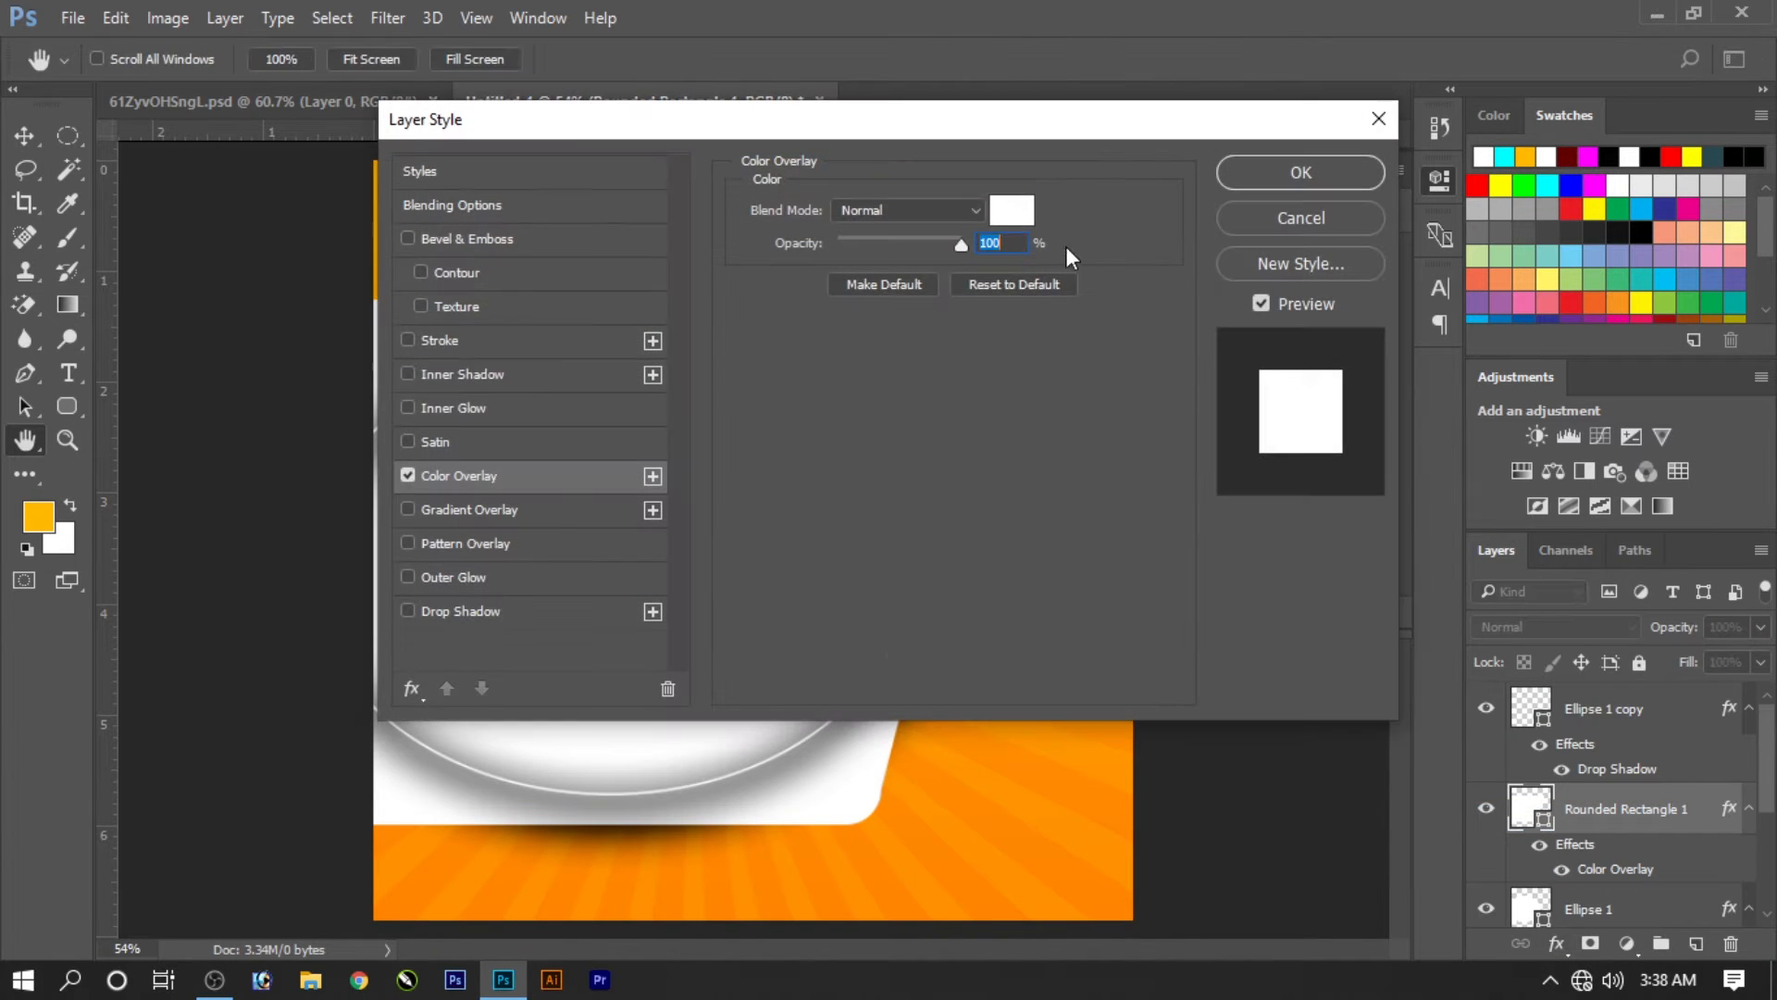
{"action": "left_click", "coordinate": [1012, 209]}
{"action": "key", "text": "ctrl+v"}
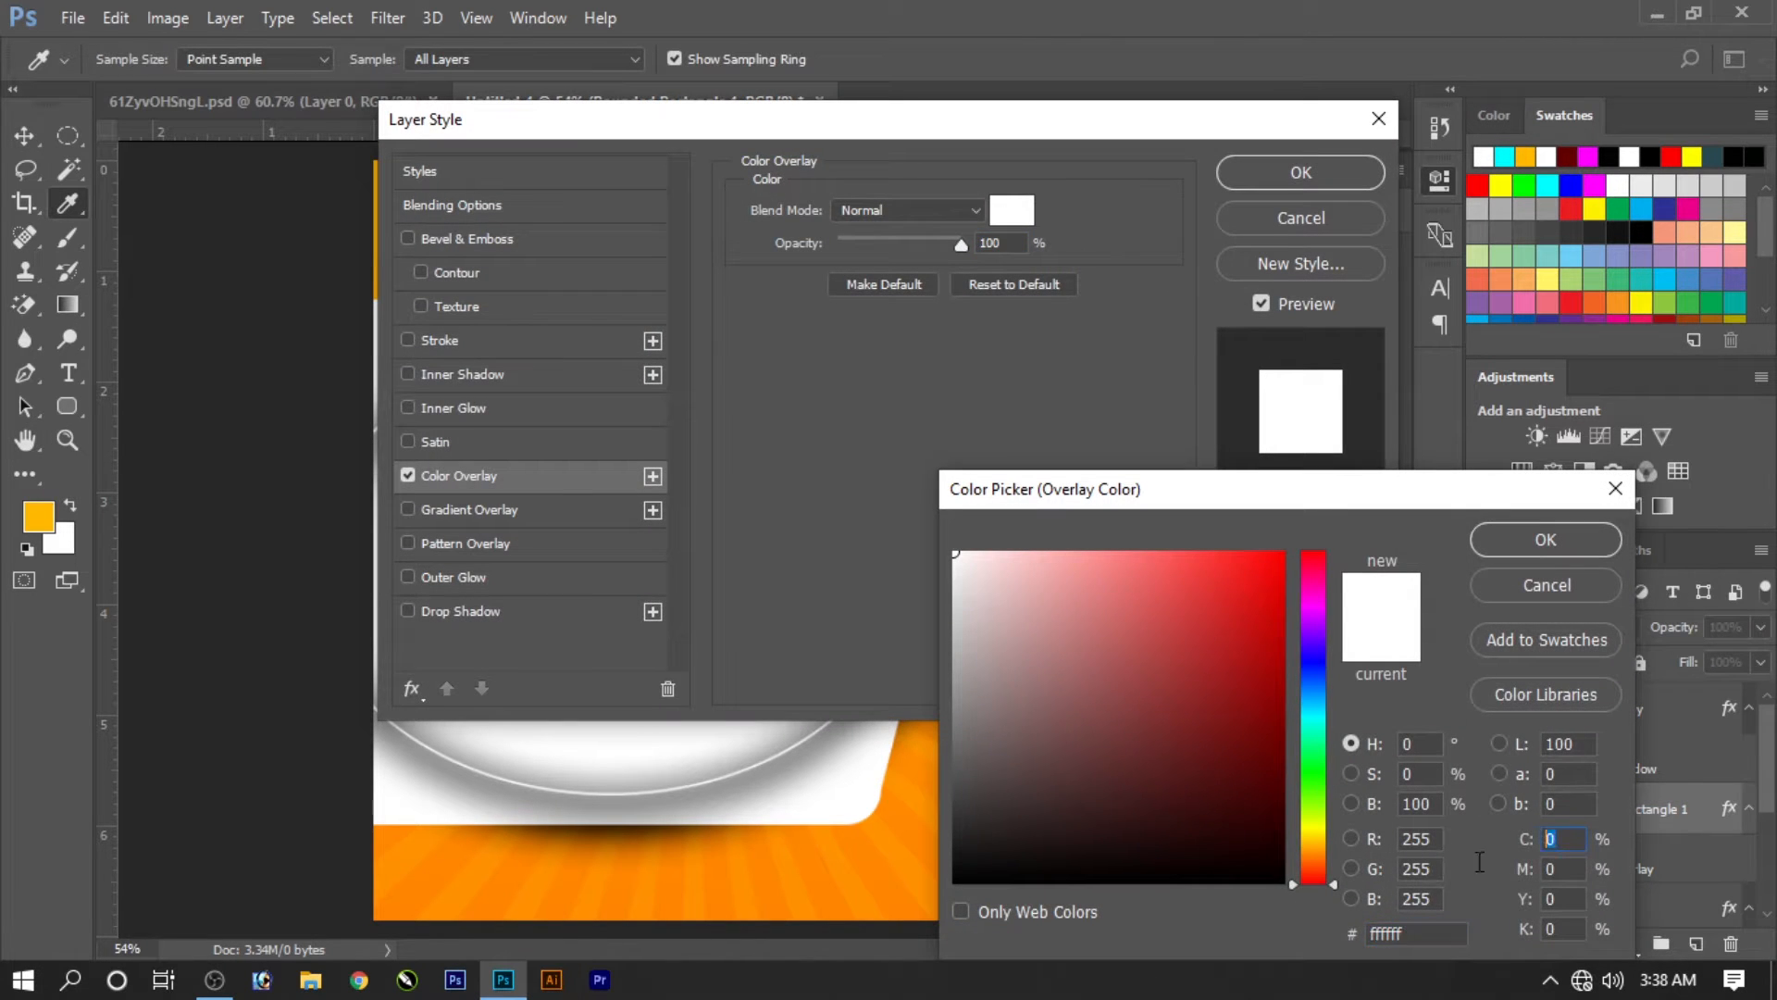
{"action": "key", "text": "Return"}
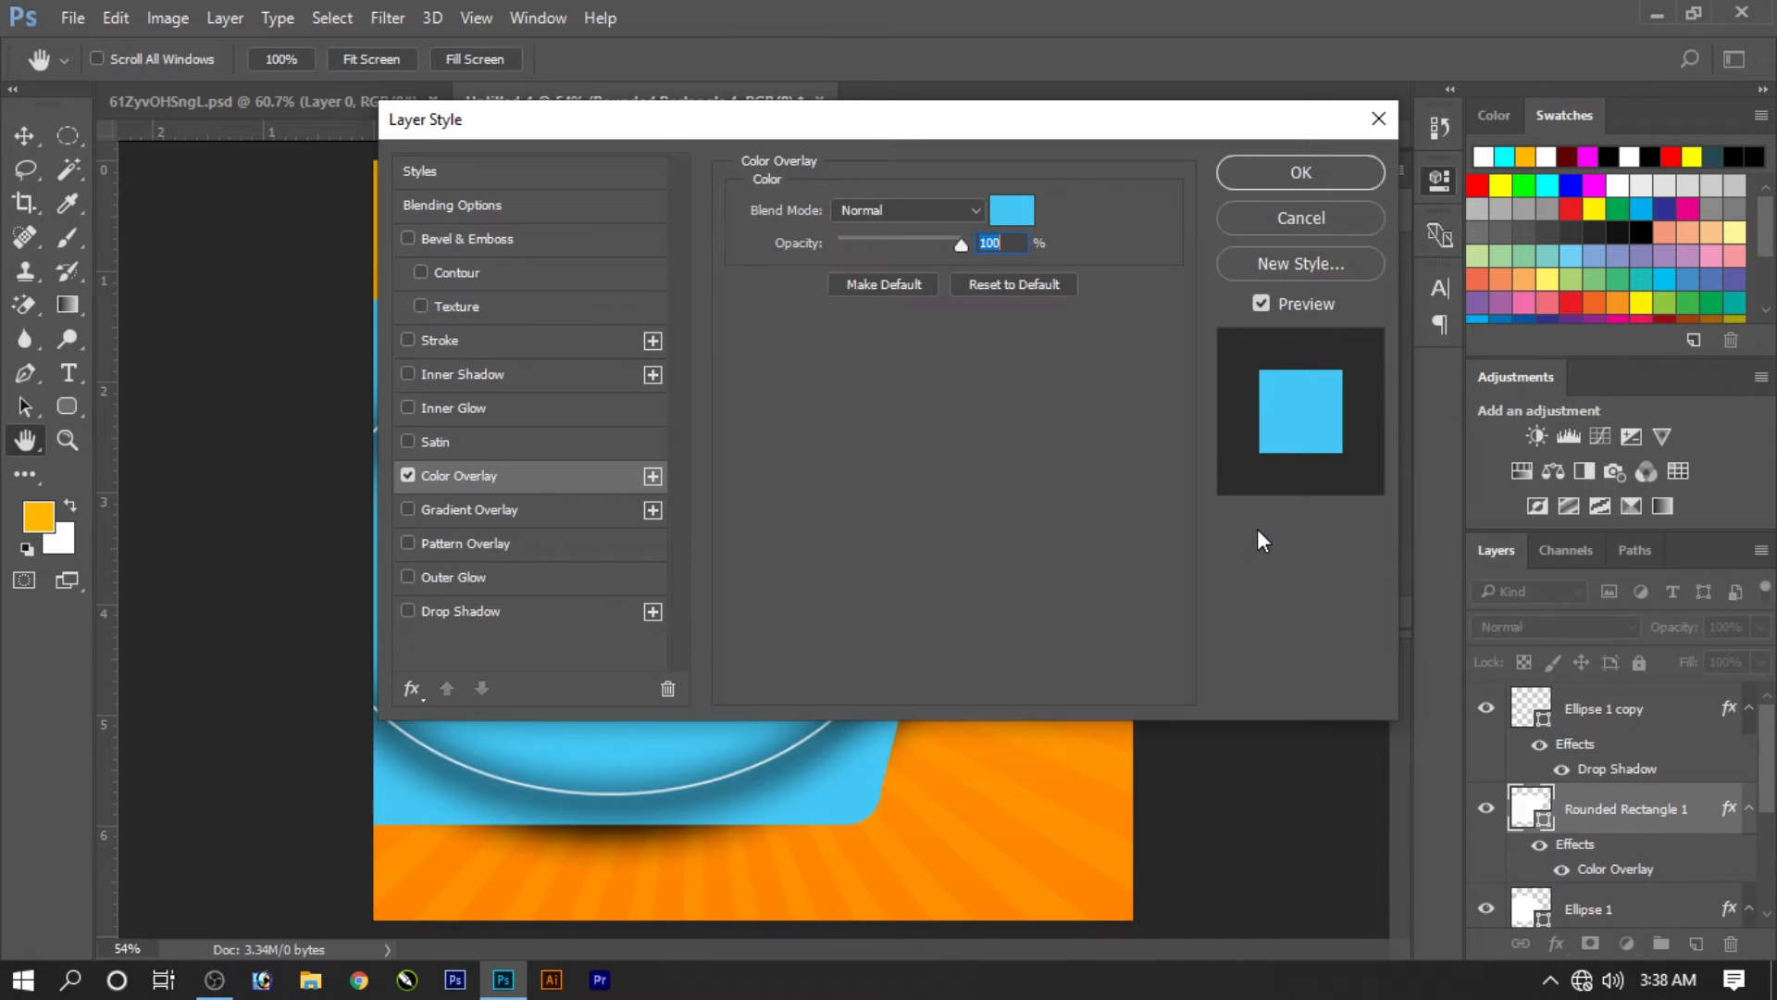
{"action": "left_click", "coordinate": [1299, 173]}
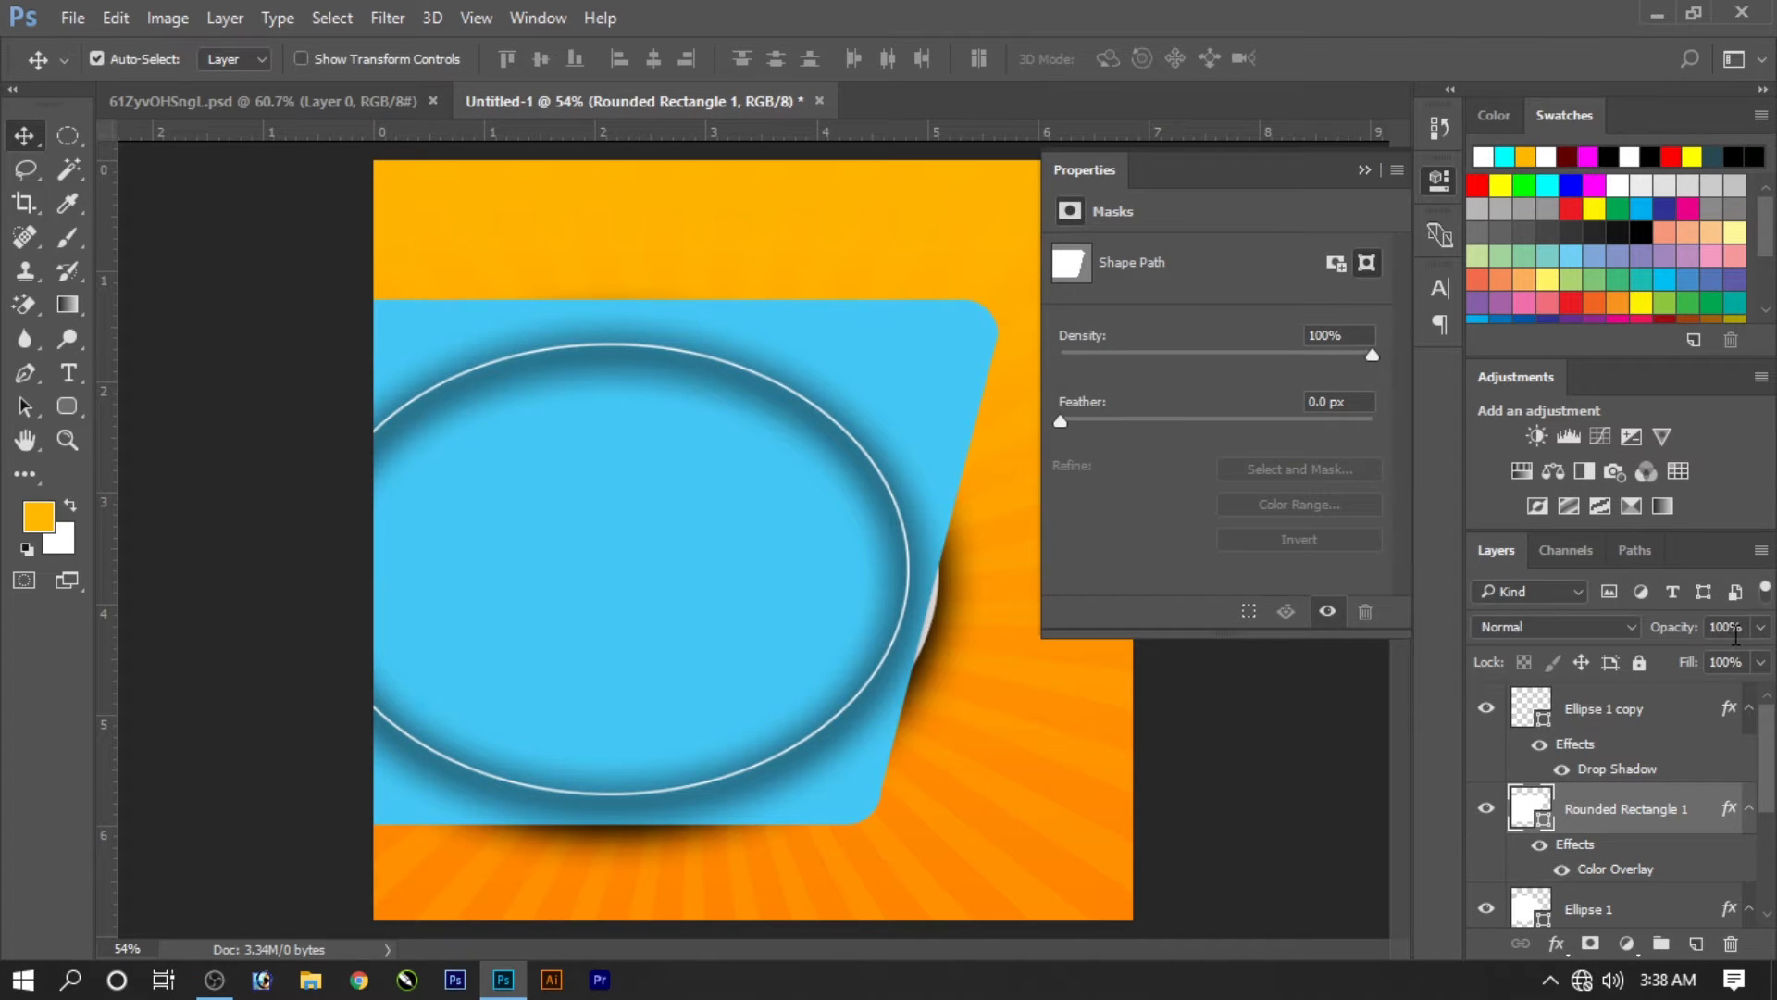
Step: Lower the slanted rectangle's layer opacity to 60% and shift it together with both ellipses slightly left and down
{"action": "left_click", "coordinate": [1744, 626]}
{"action": "type", "text": "60"}
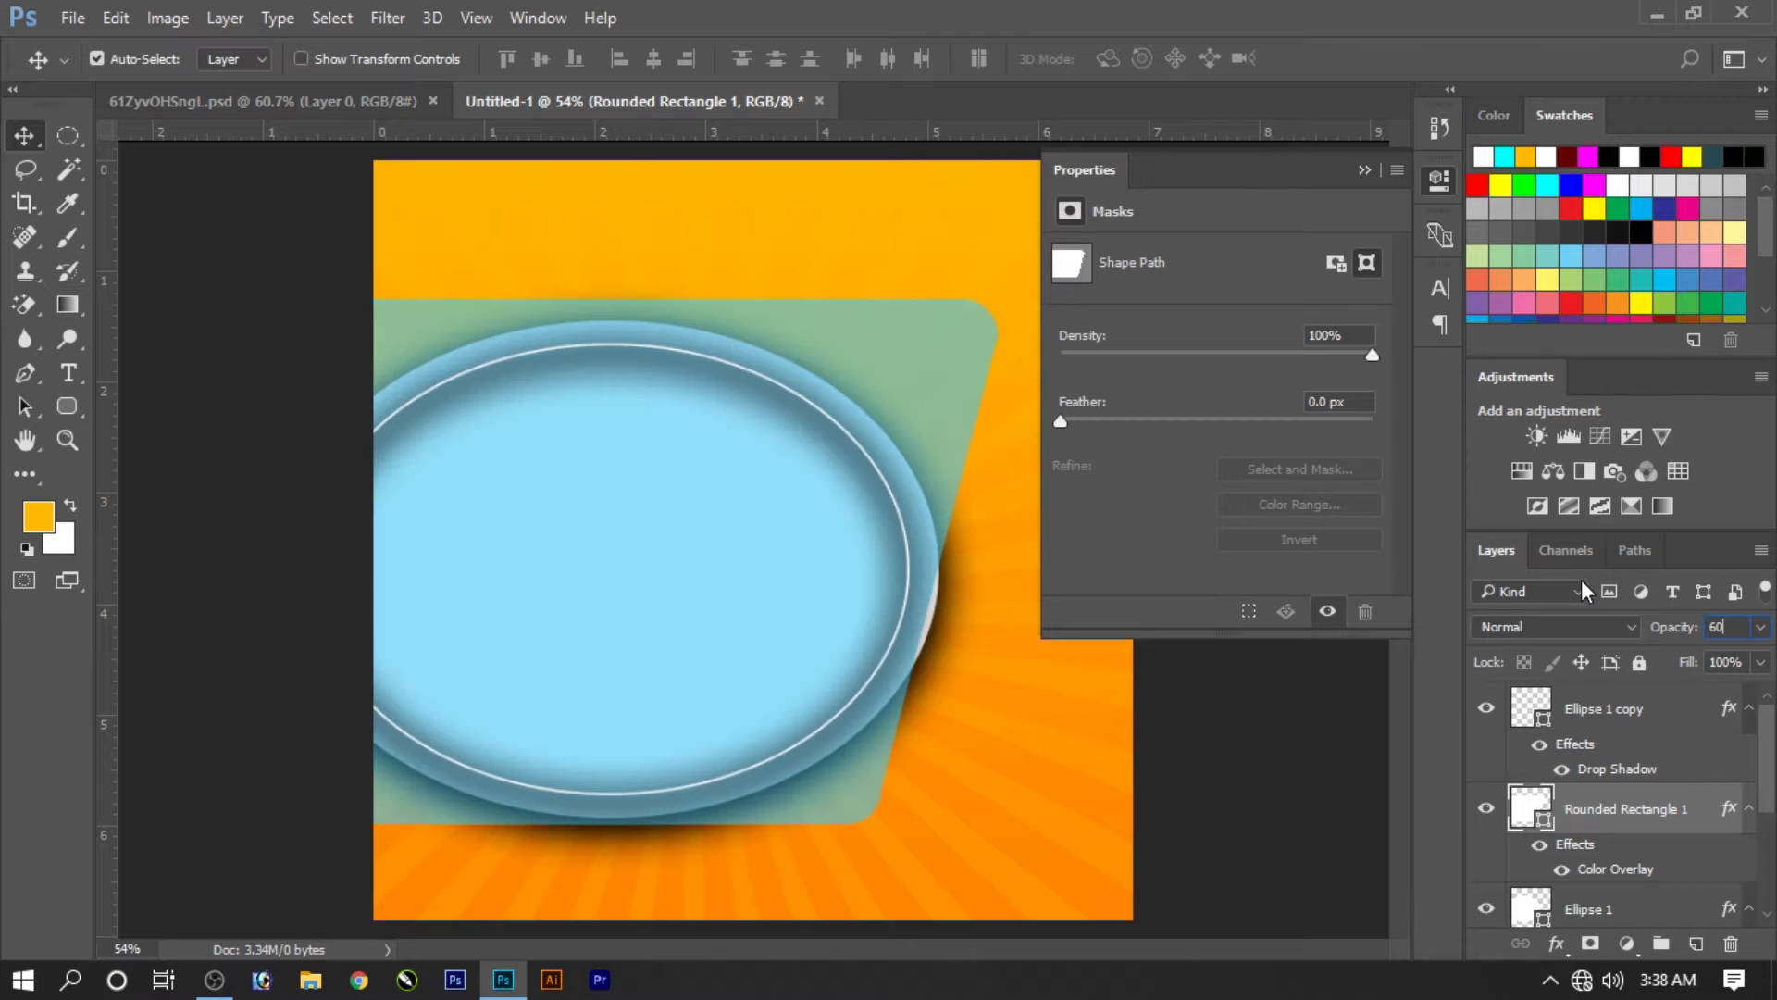
{"action": "left_click", "coordinate": [1309, 742]}
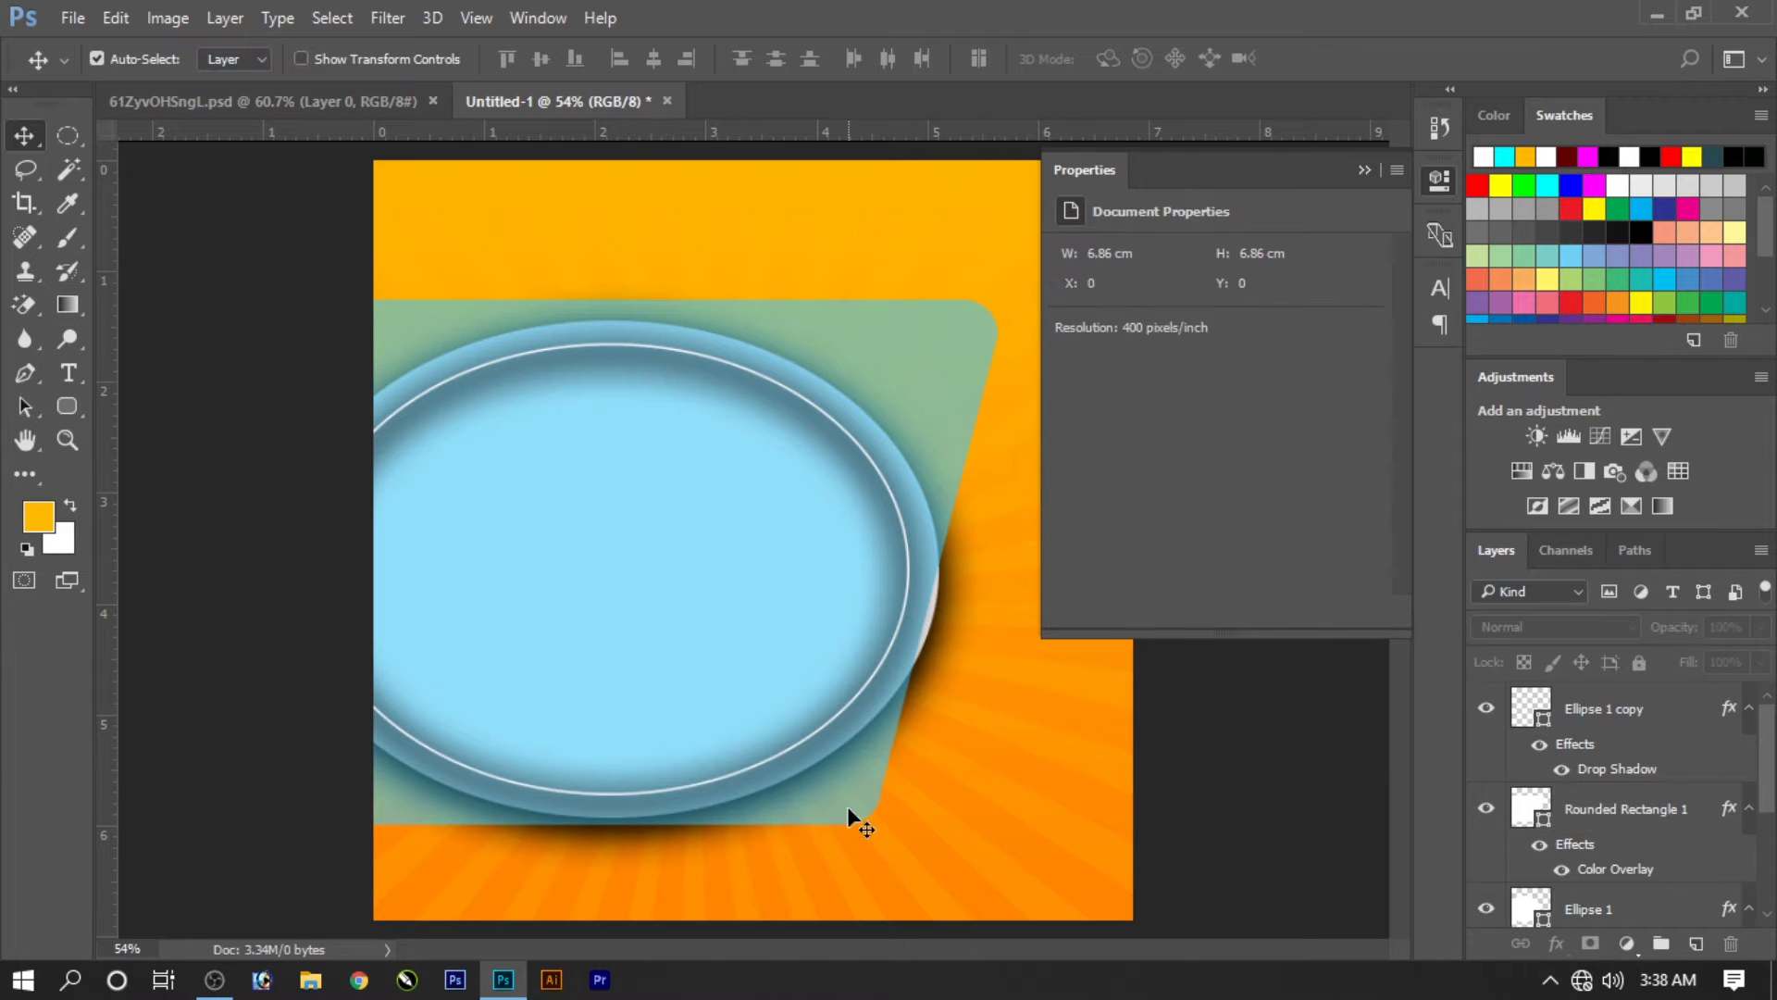
{"action": "left_click", "coordinate": [853, 812]}
{"action": "left_click", "coordinate": [1218, 396]}
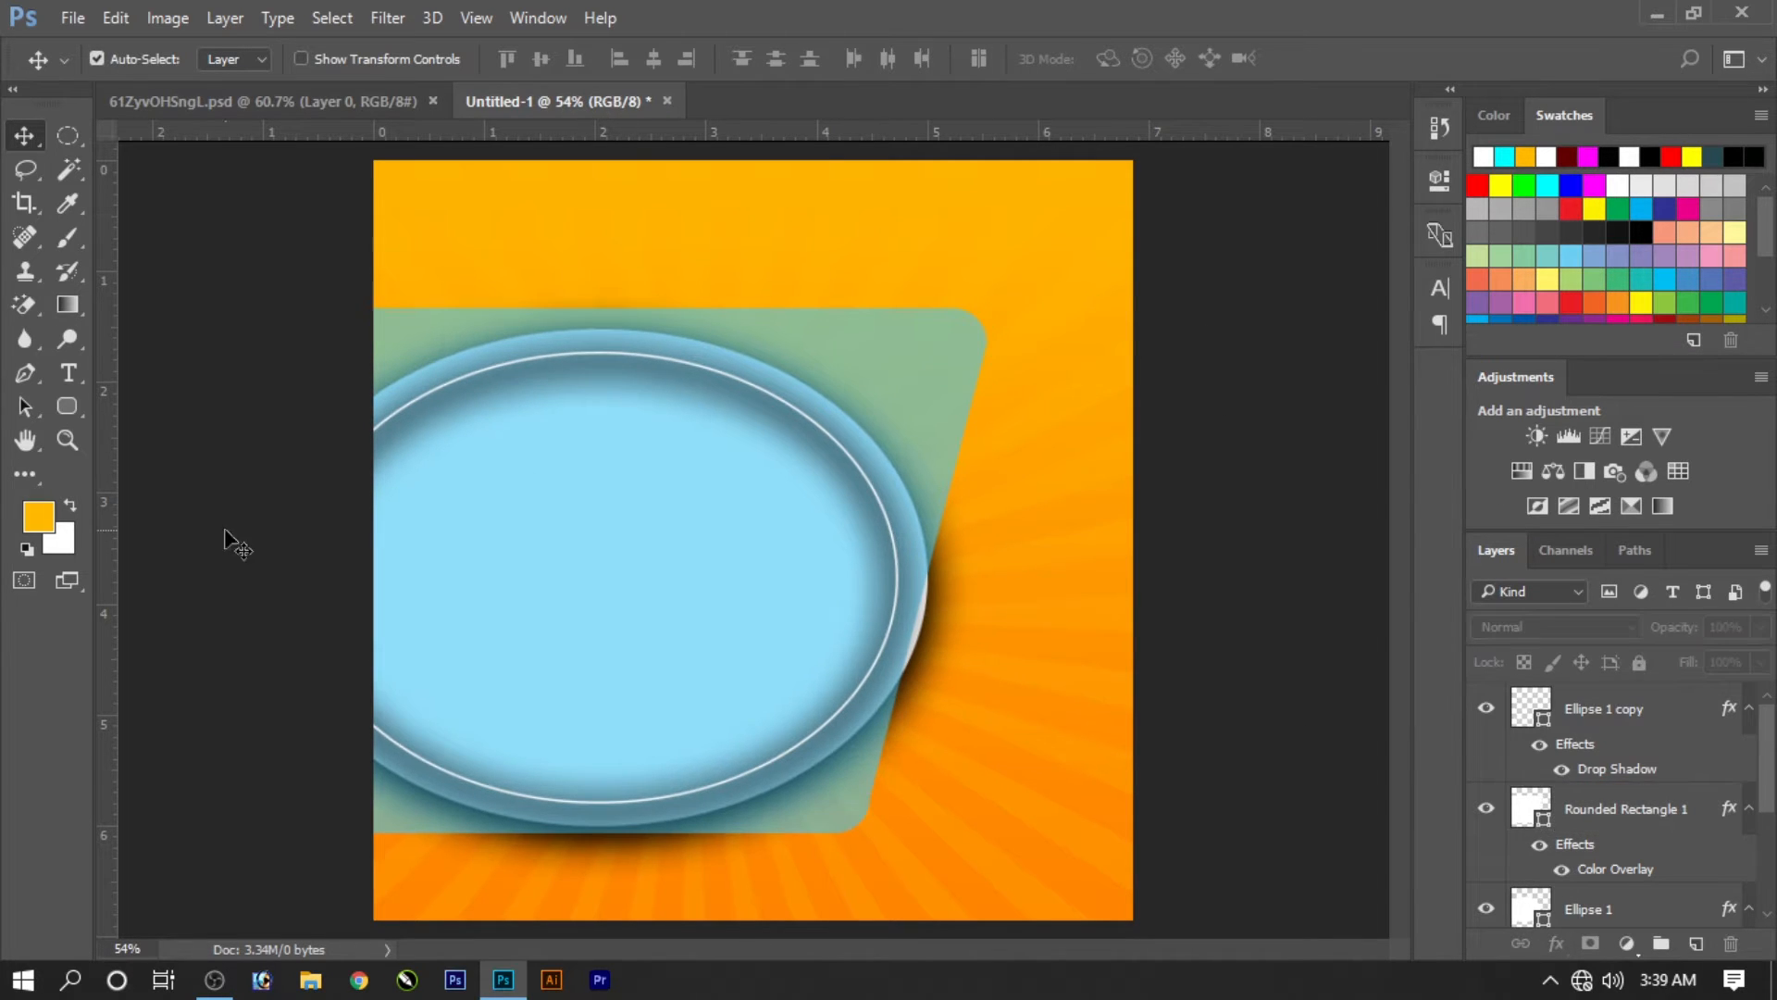
Step: Draw a rounded rectangle with 40 px radius, about 382 x 607 px, over the canvas's upper-right edge and fill it white
{"action": "left_click", "coordinate": [79, 402]}
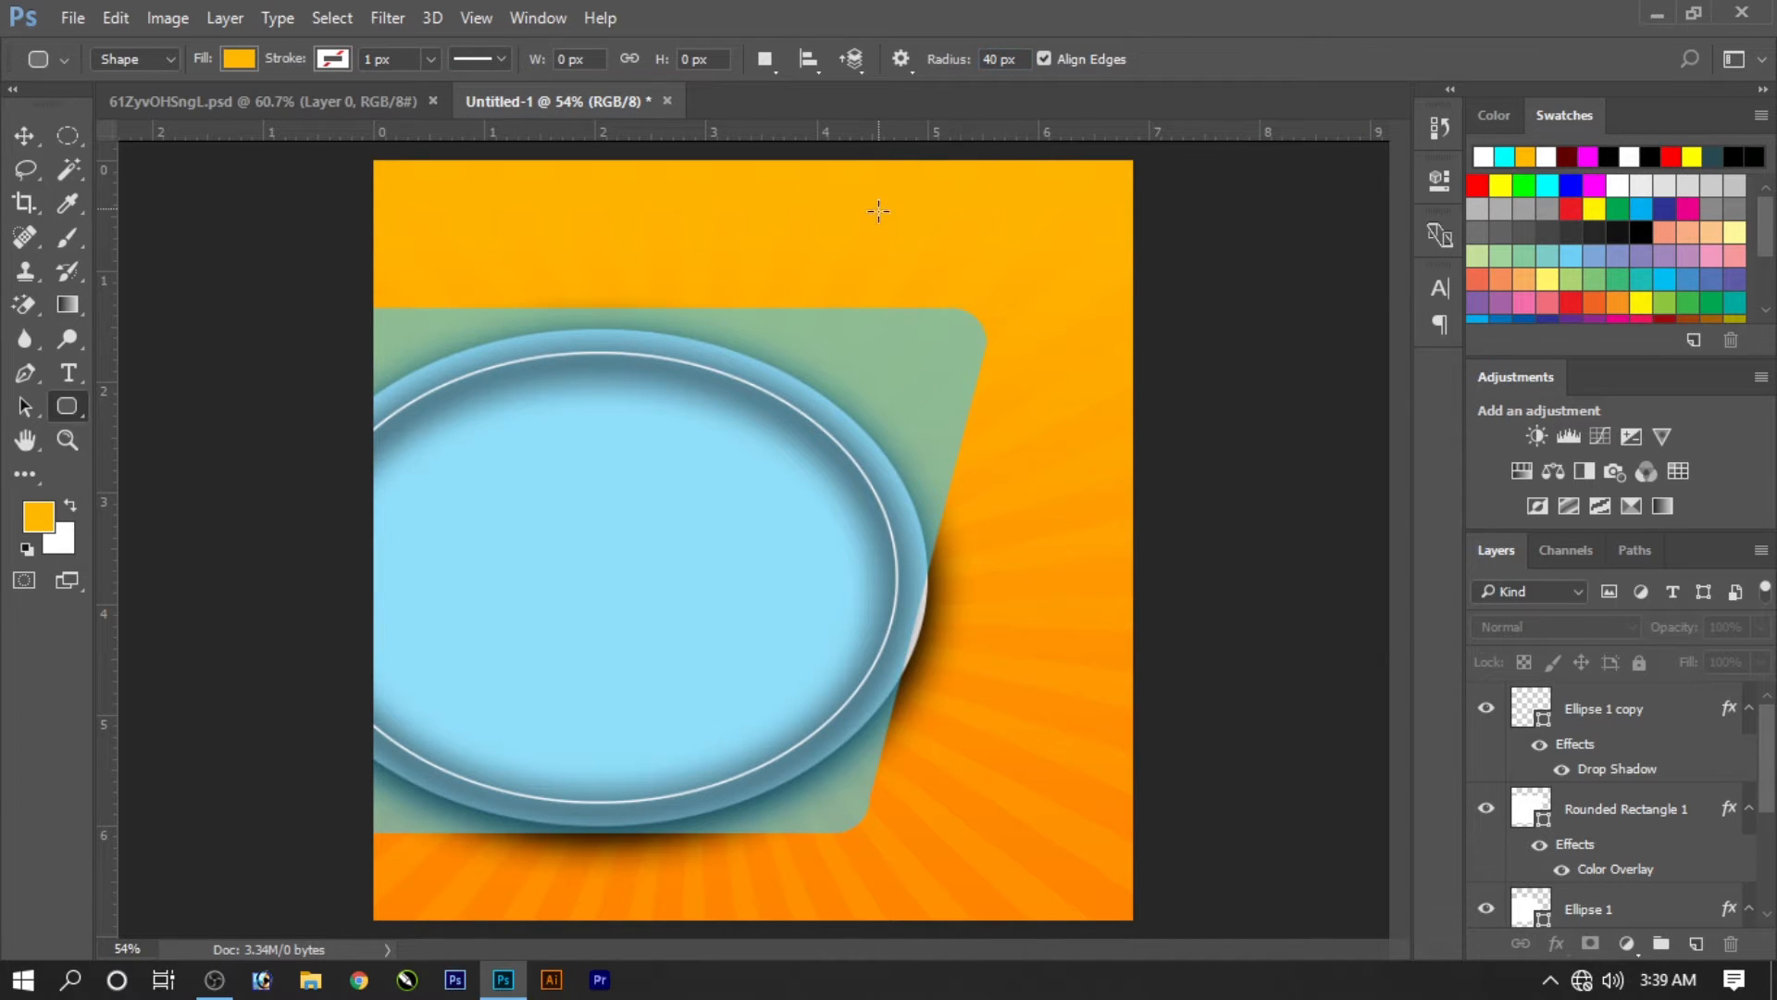
{"action": "left_click_drag", "start_coordinate": [878, 211], "coordinate": [1146, 635]}
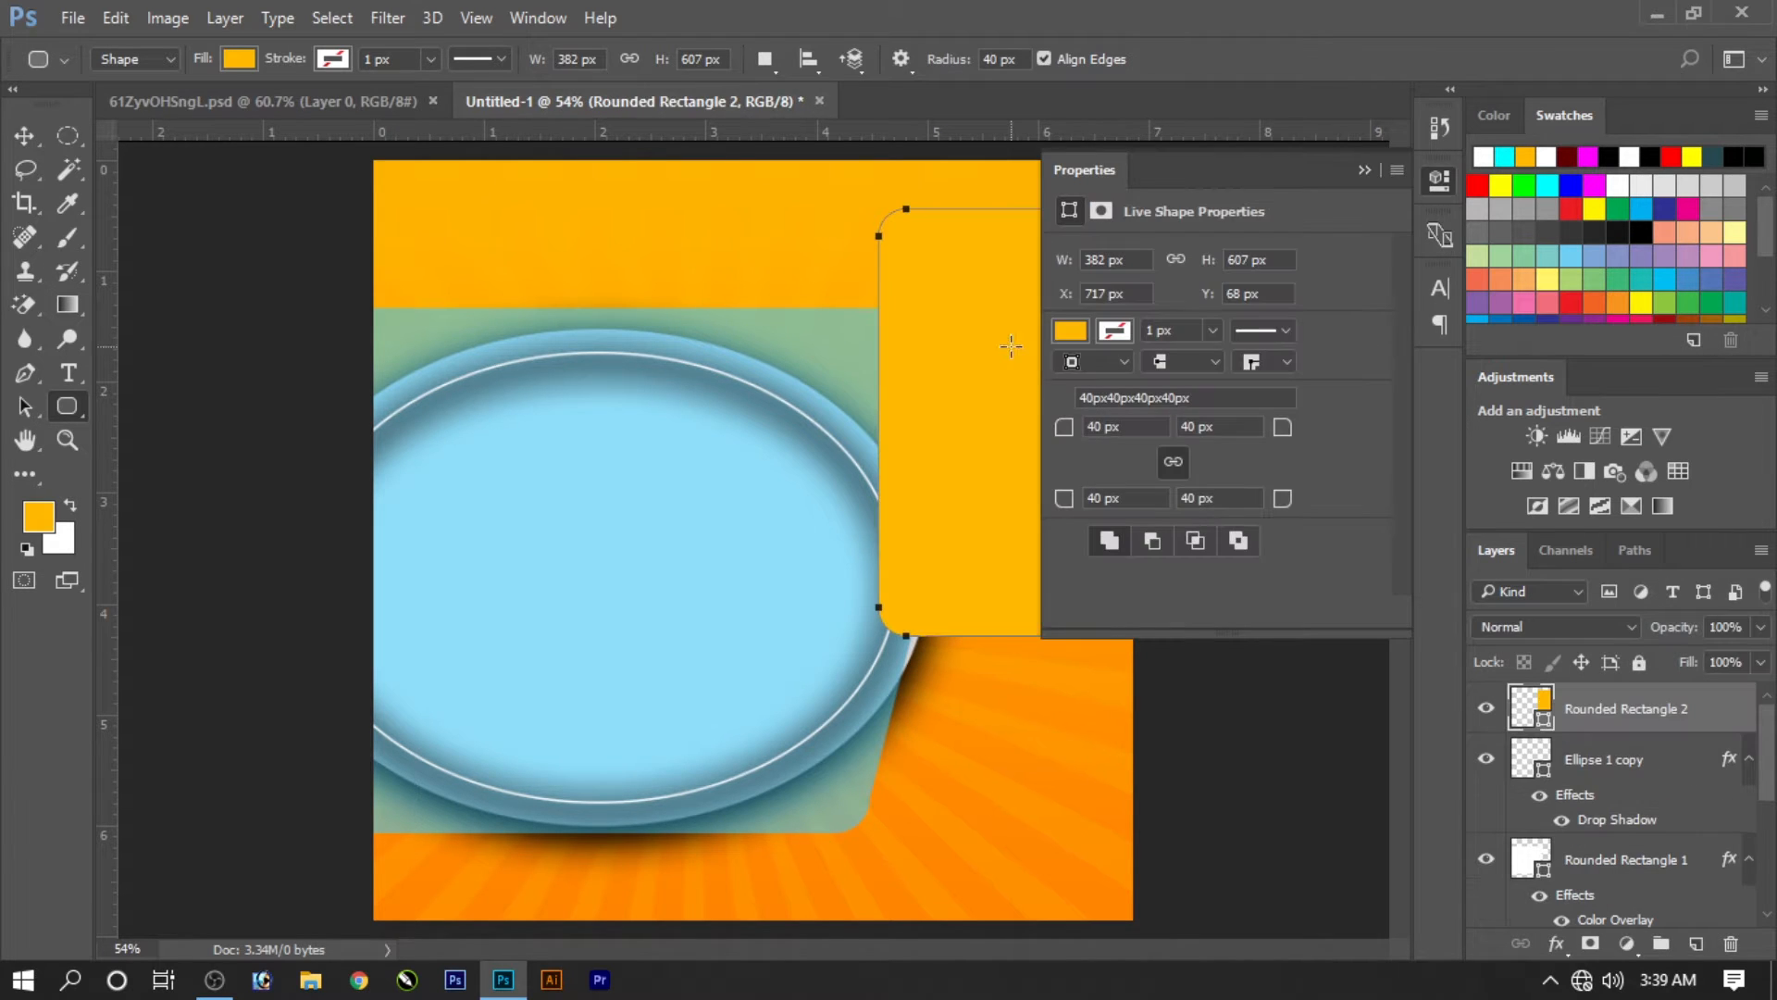
{"action": "left_click", "coordinate": [24, 136]}
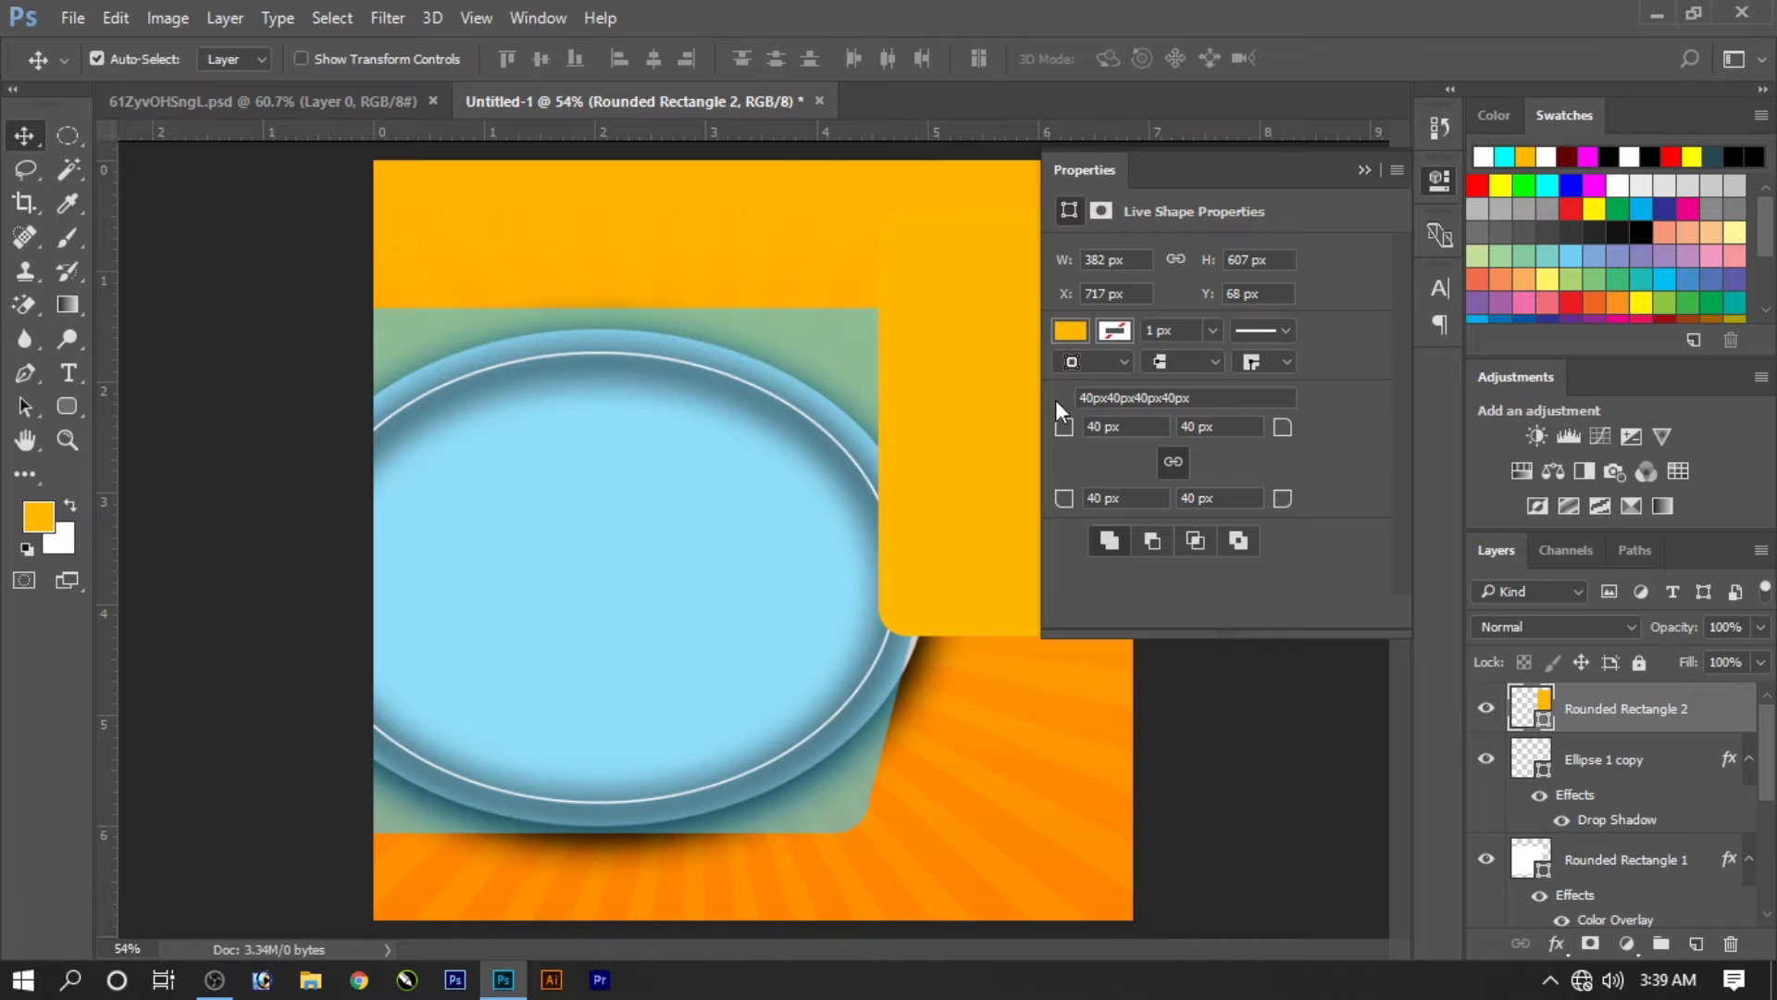
{"action": "left_click", "coordinate": [1075, 329]}
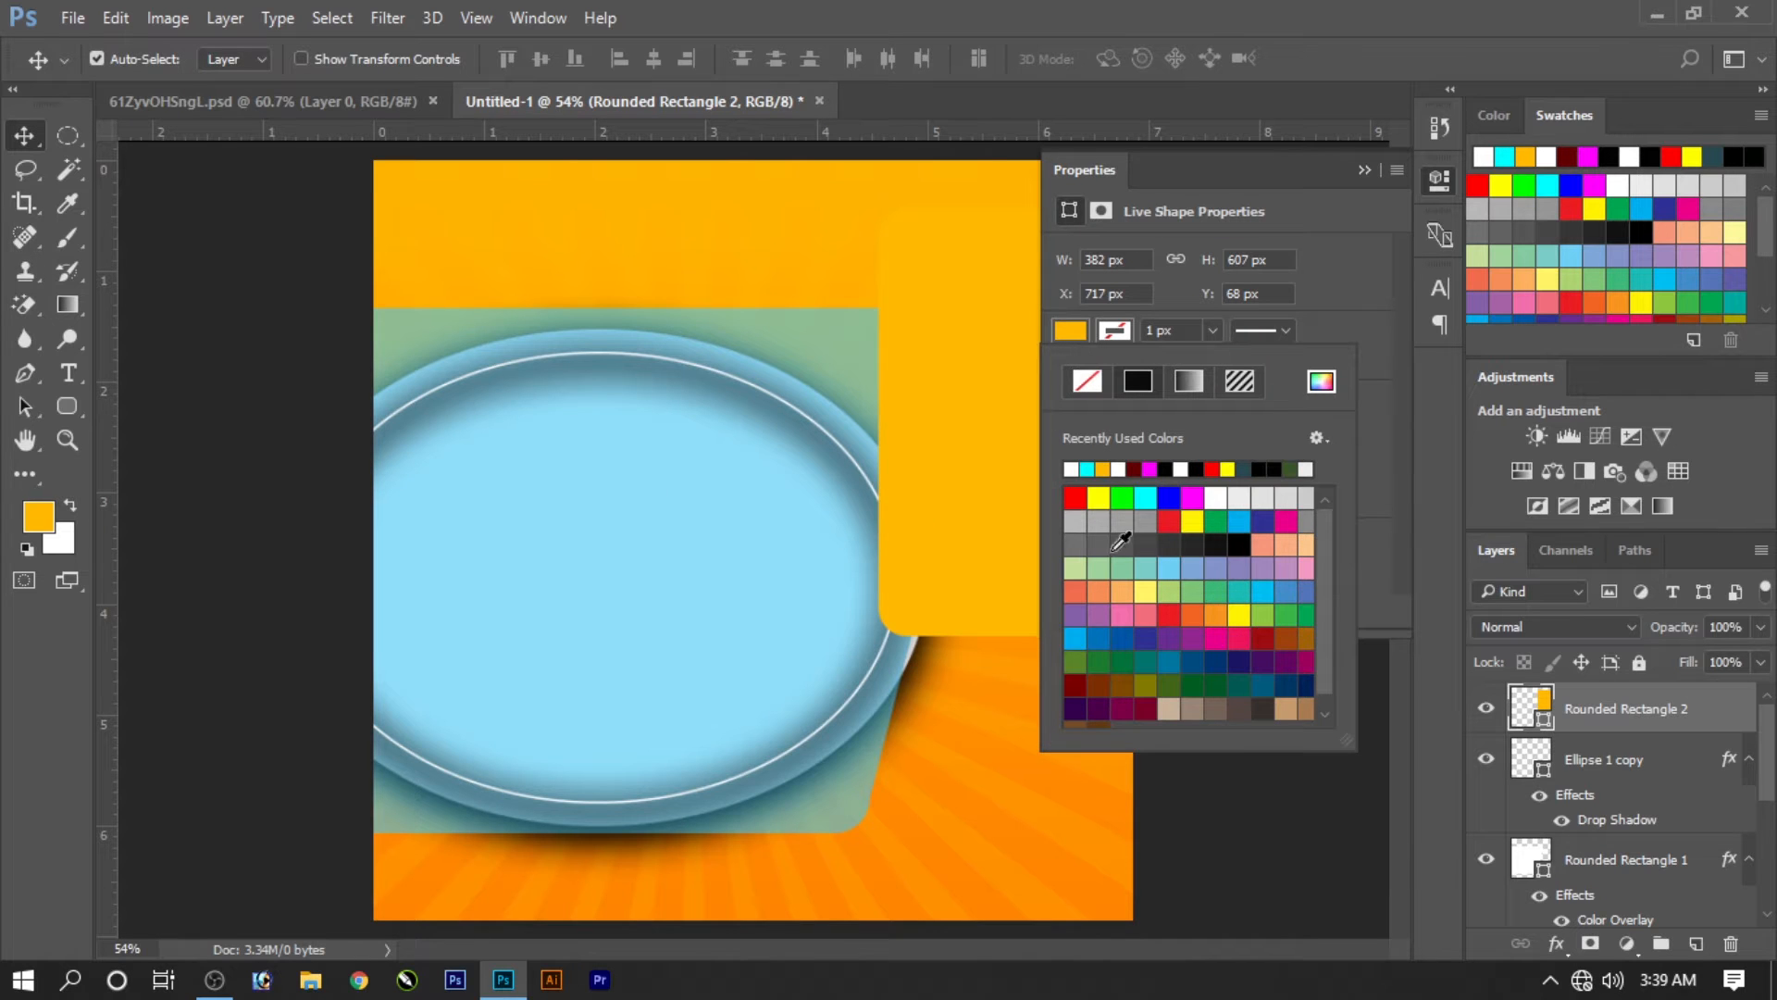
{"action": "left_click", "coordinate": [1118, 470]}
{"action": "left_click", "coordinate": [1106, 180]}
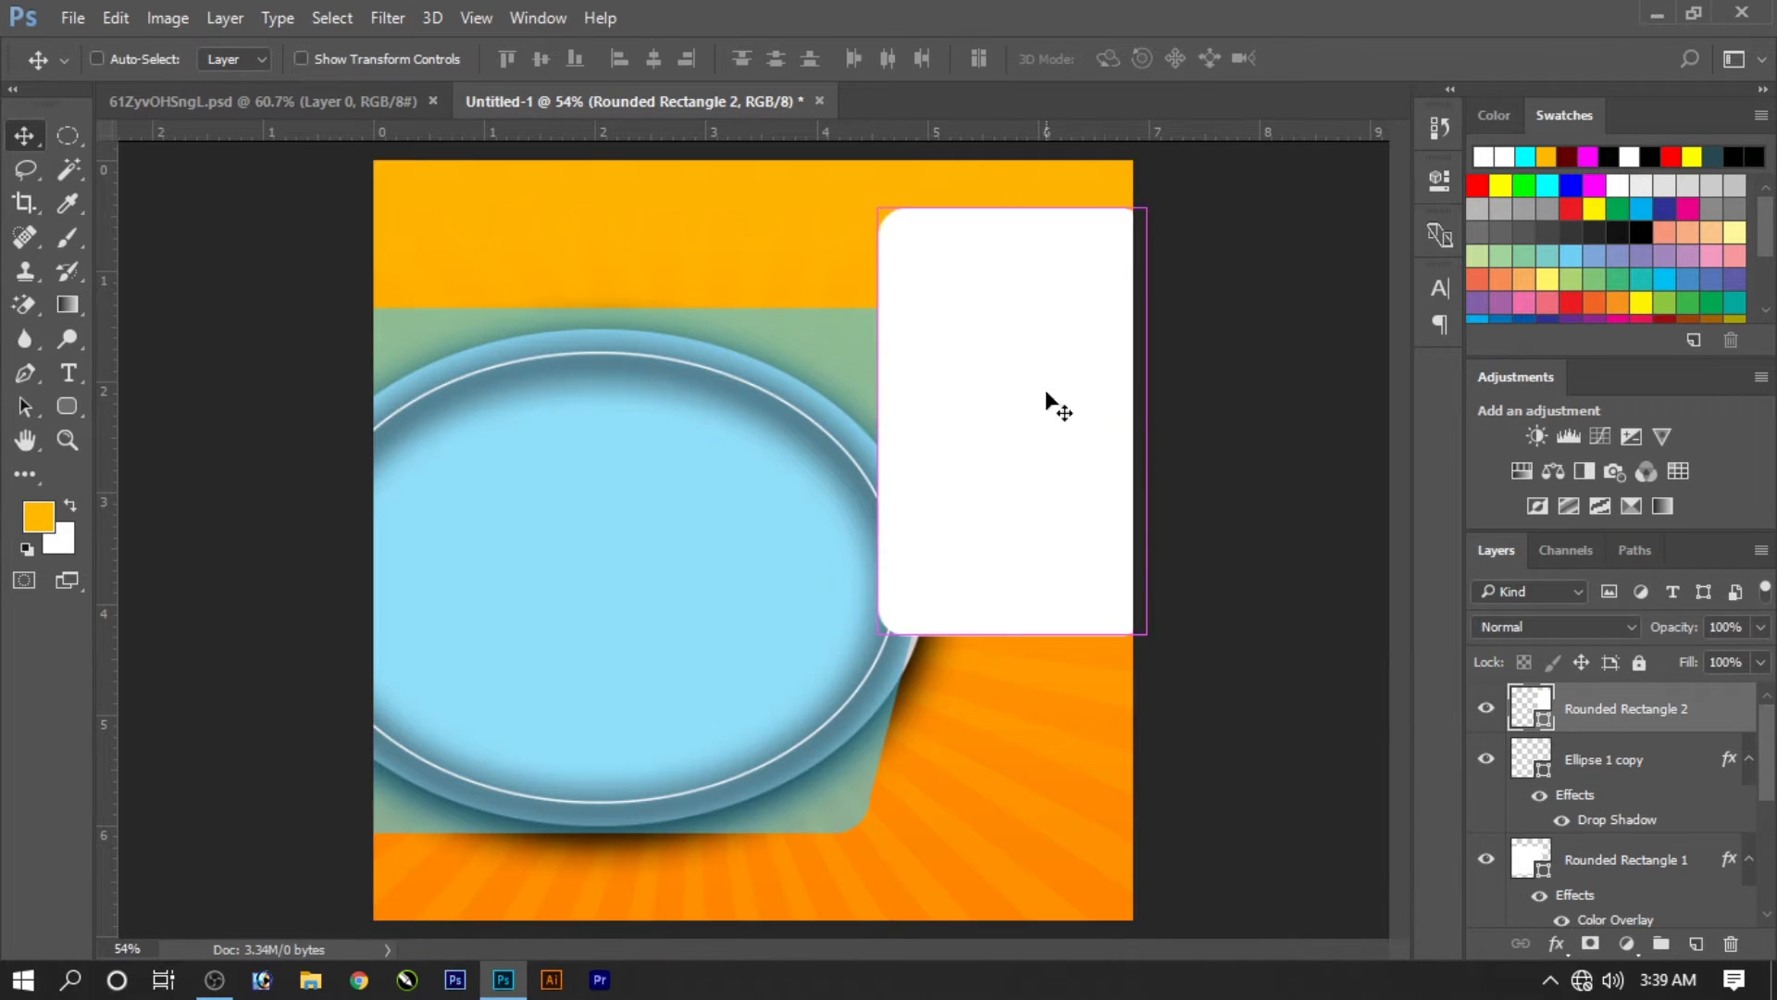
Step: Rotate the white rounded rectangle about -37° and place it over the canvas's upper-right corner, partly outside the canvas
{"action": "key", "text": "ctrl+t"}
{"action": "left_click_drag", "start_coordinate": [1031, 734], "coordinate": [1175, 663]}
{"action": "left_click_drag", "start_coordinate": [1110, 432], "coordinate": [1201, 390]}
{"action": "left_click_drag", "start_coordinate": [1227, 616], "coordinate": [1257, 568]}
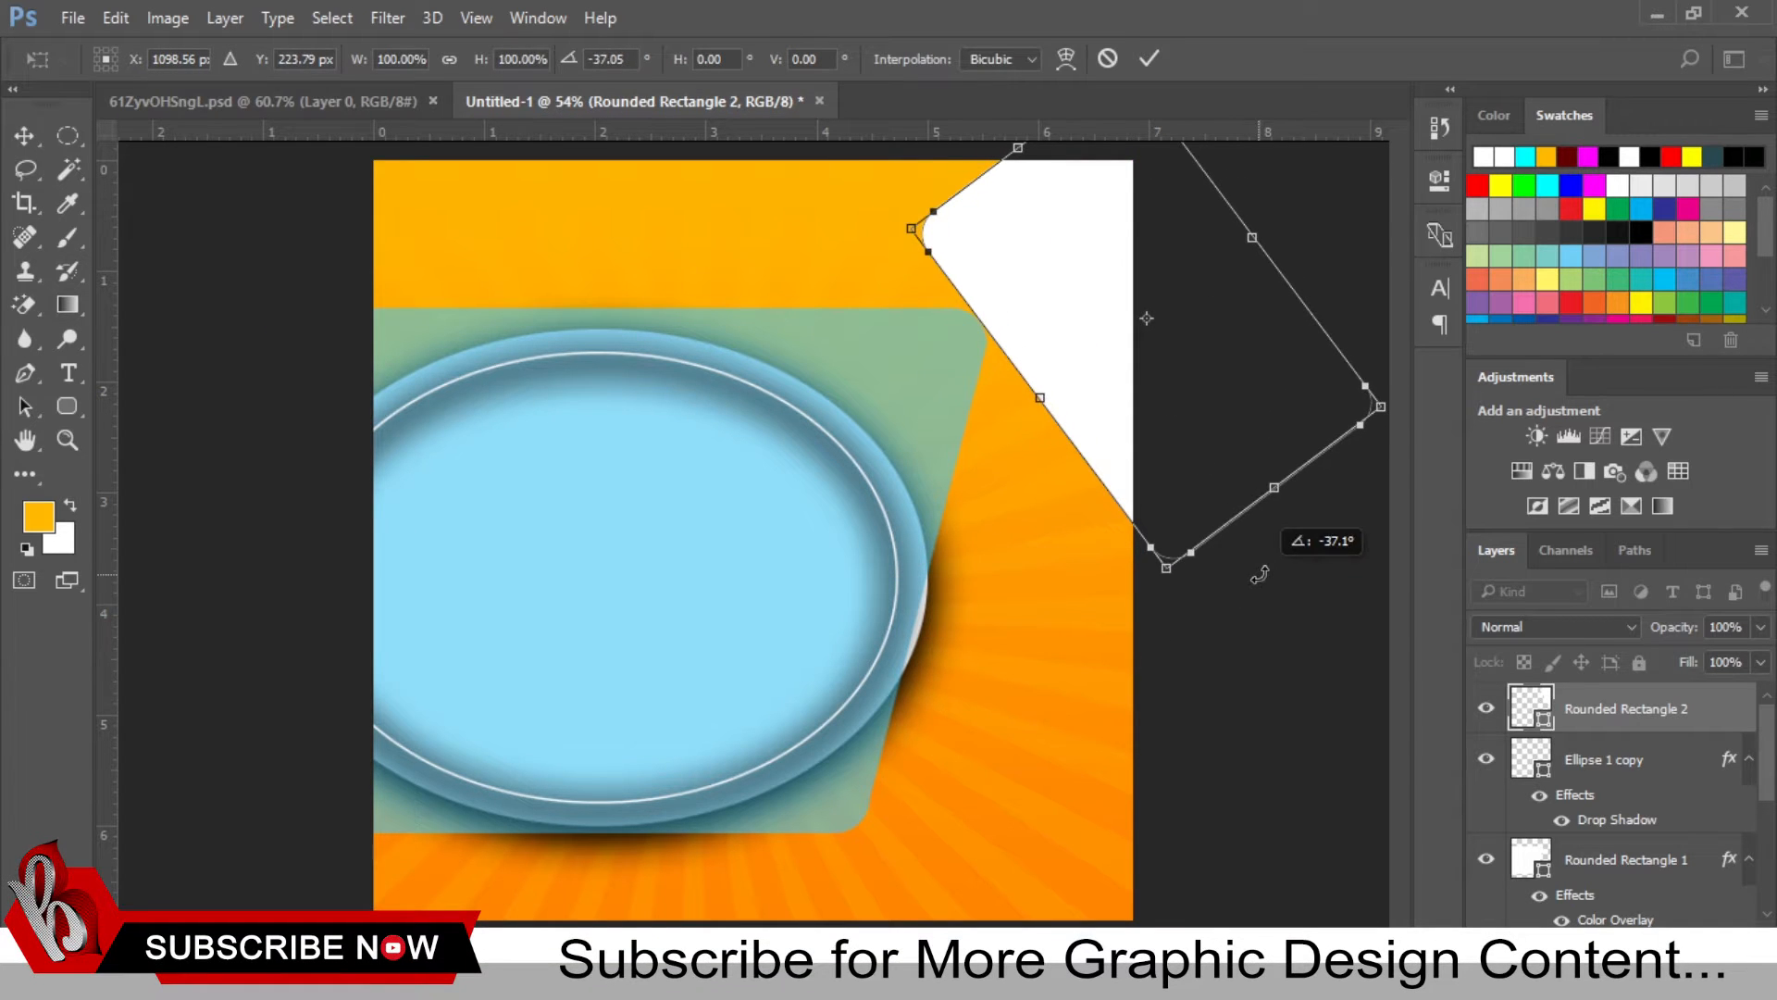
{"action": "left_click_drag", "start_coordinate": [1197, 460], "coordinate": [1175, 430]}
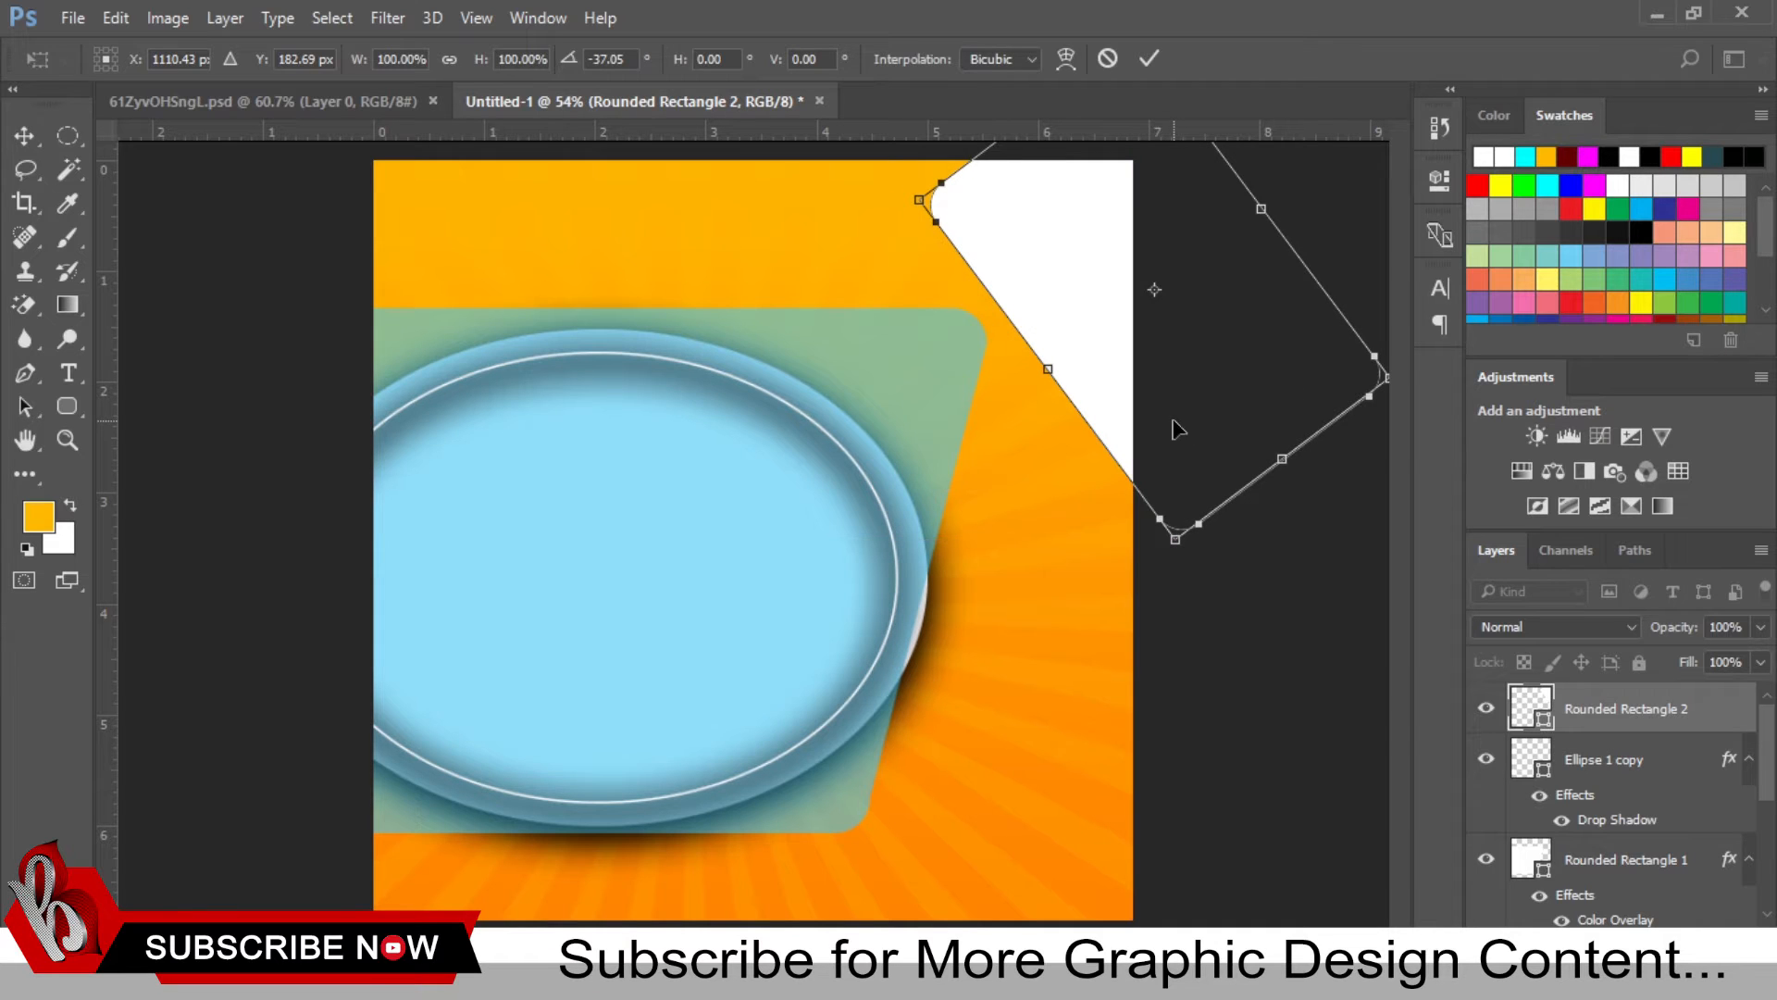
{"action": "key", "text": "Return"}
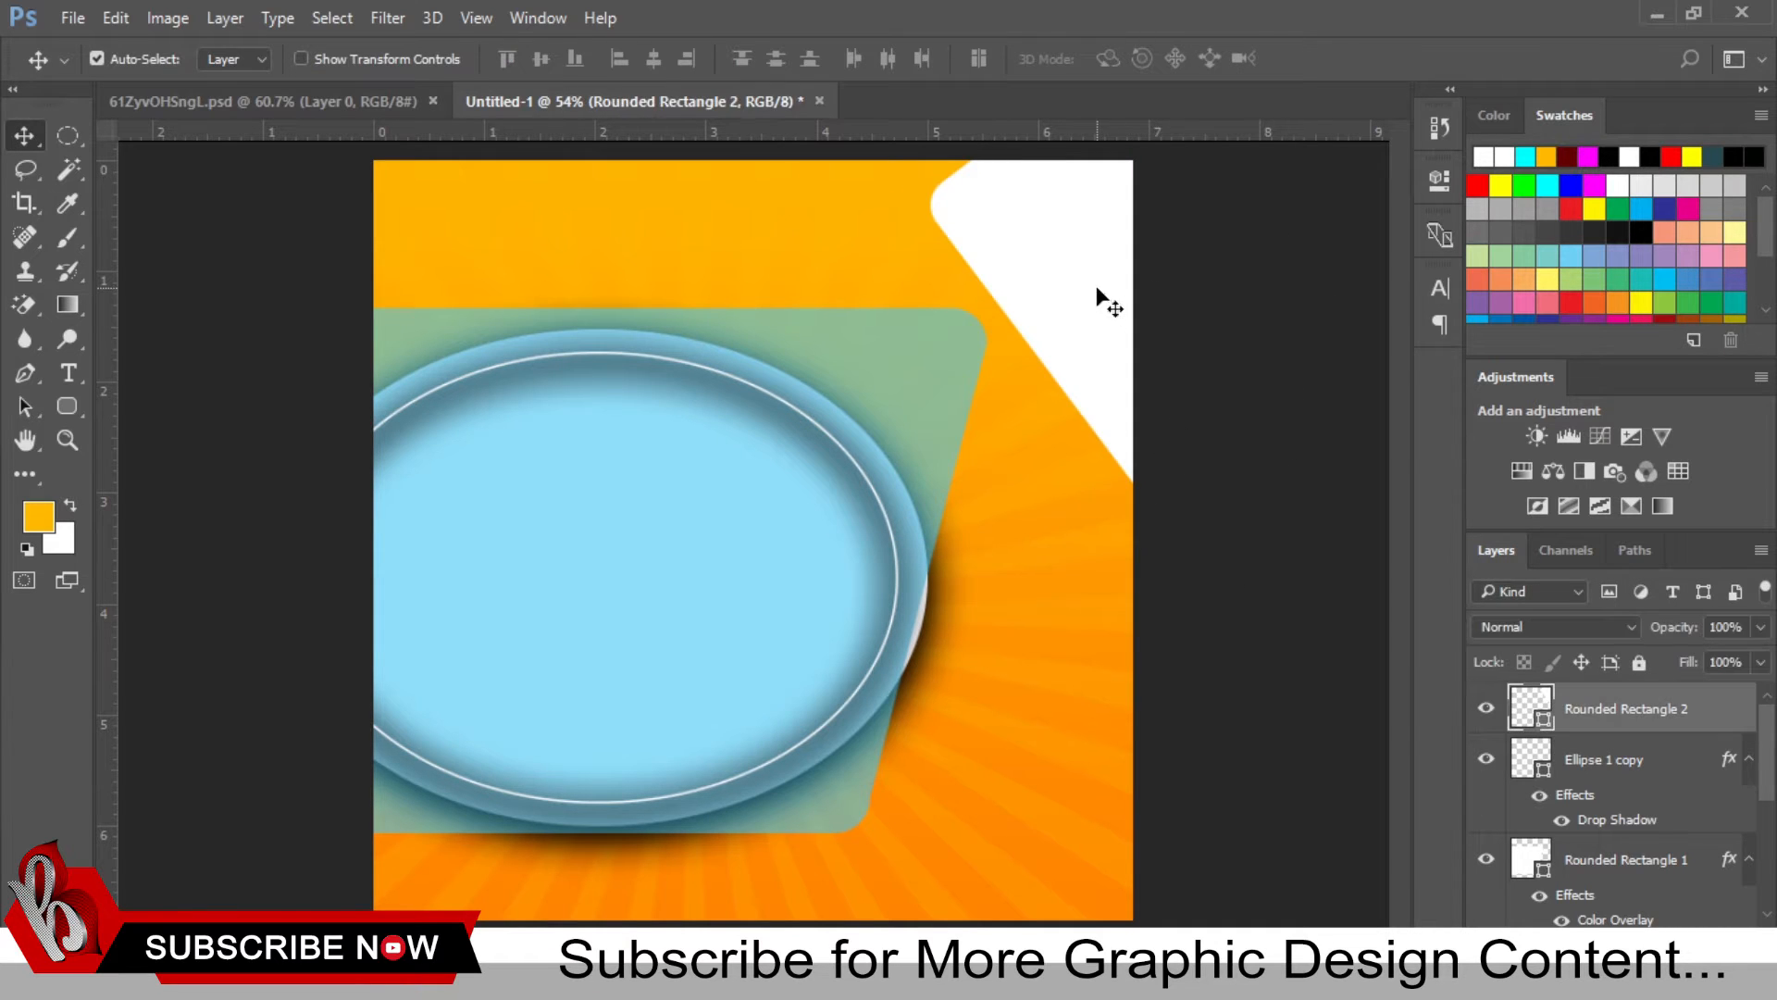
Step: Shift the slanted rectangle and both ellipses together about 31 px to the left
{"action": "left_click", "coordinate": [963, 382]}
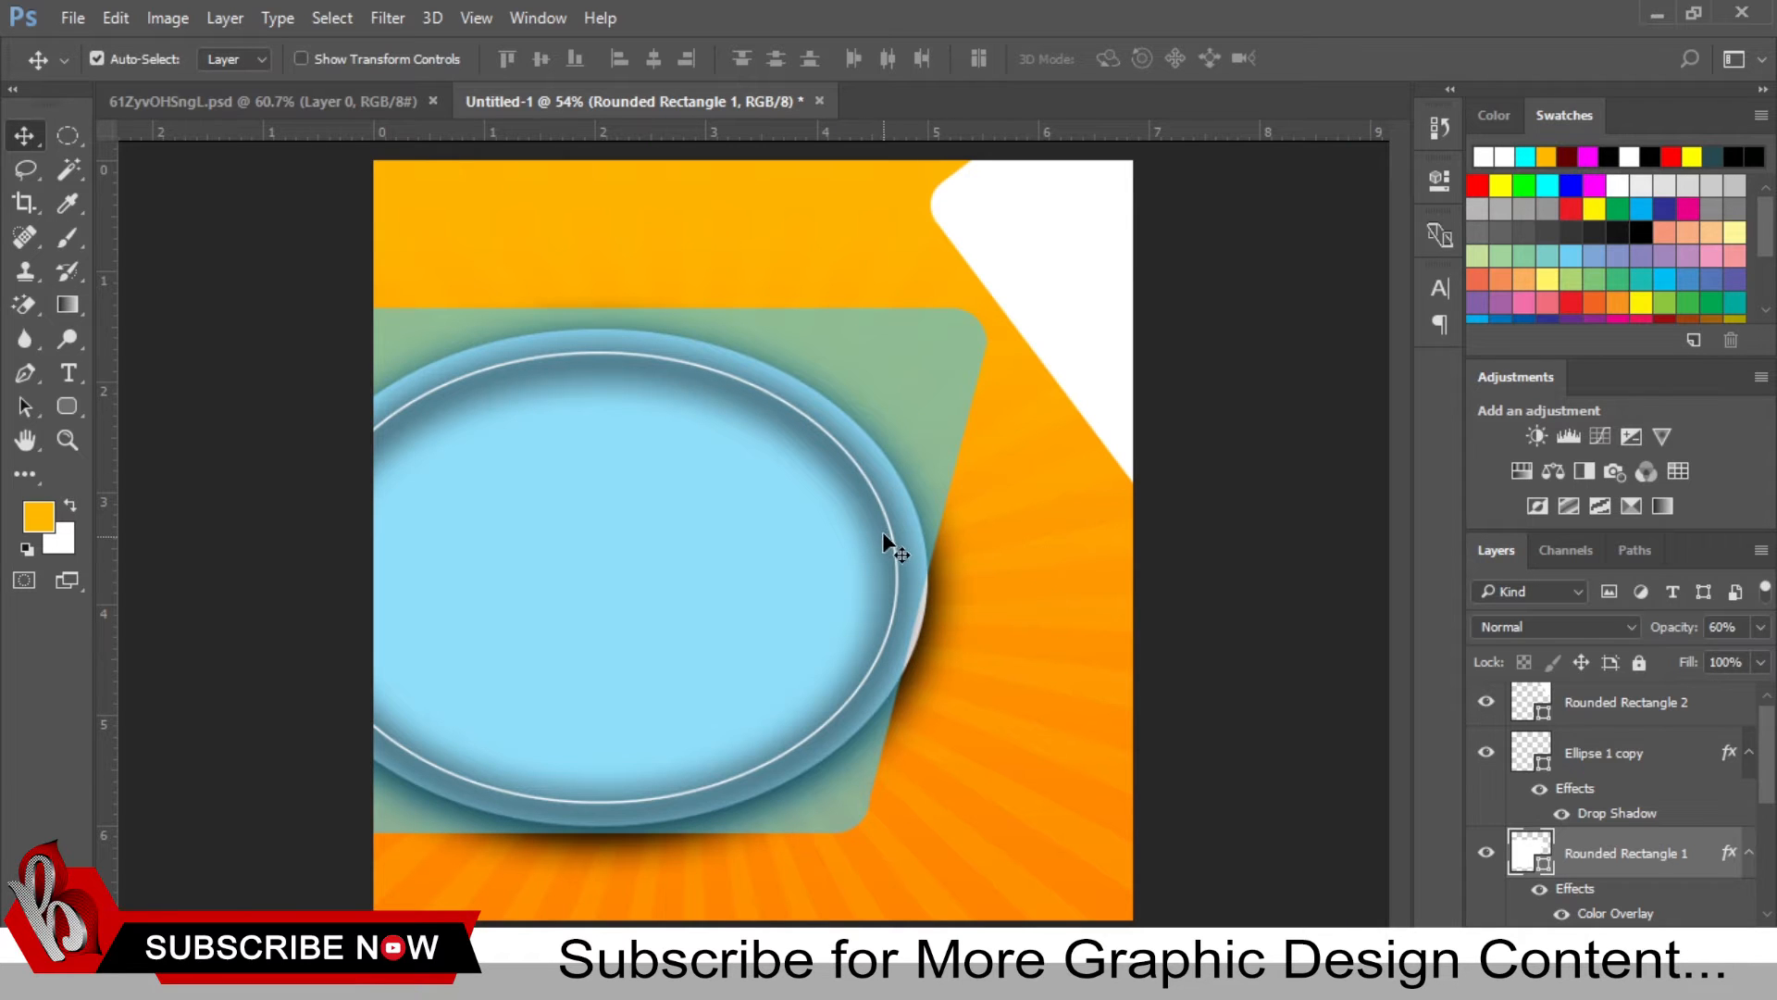
{"action": "left_click", "coordinate": [891, 553], "text": "shift"}
{"action": "key", "text": "ctrl+t"}
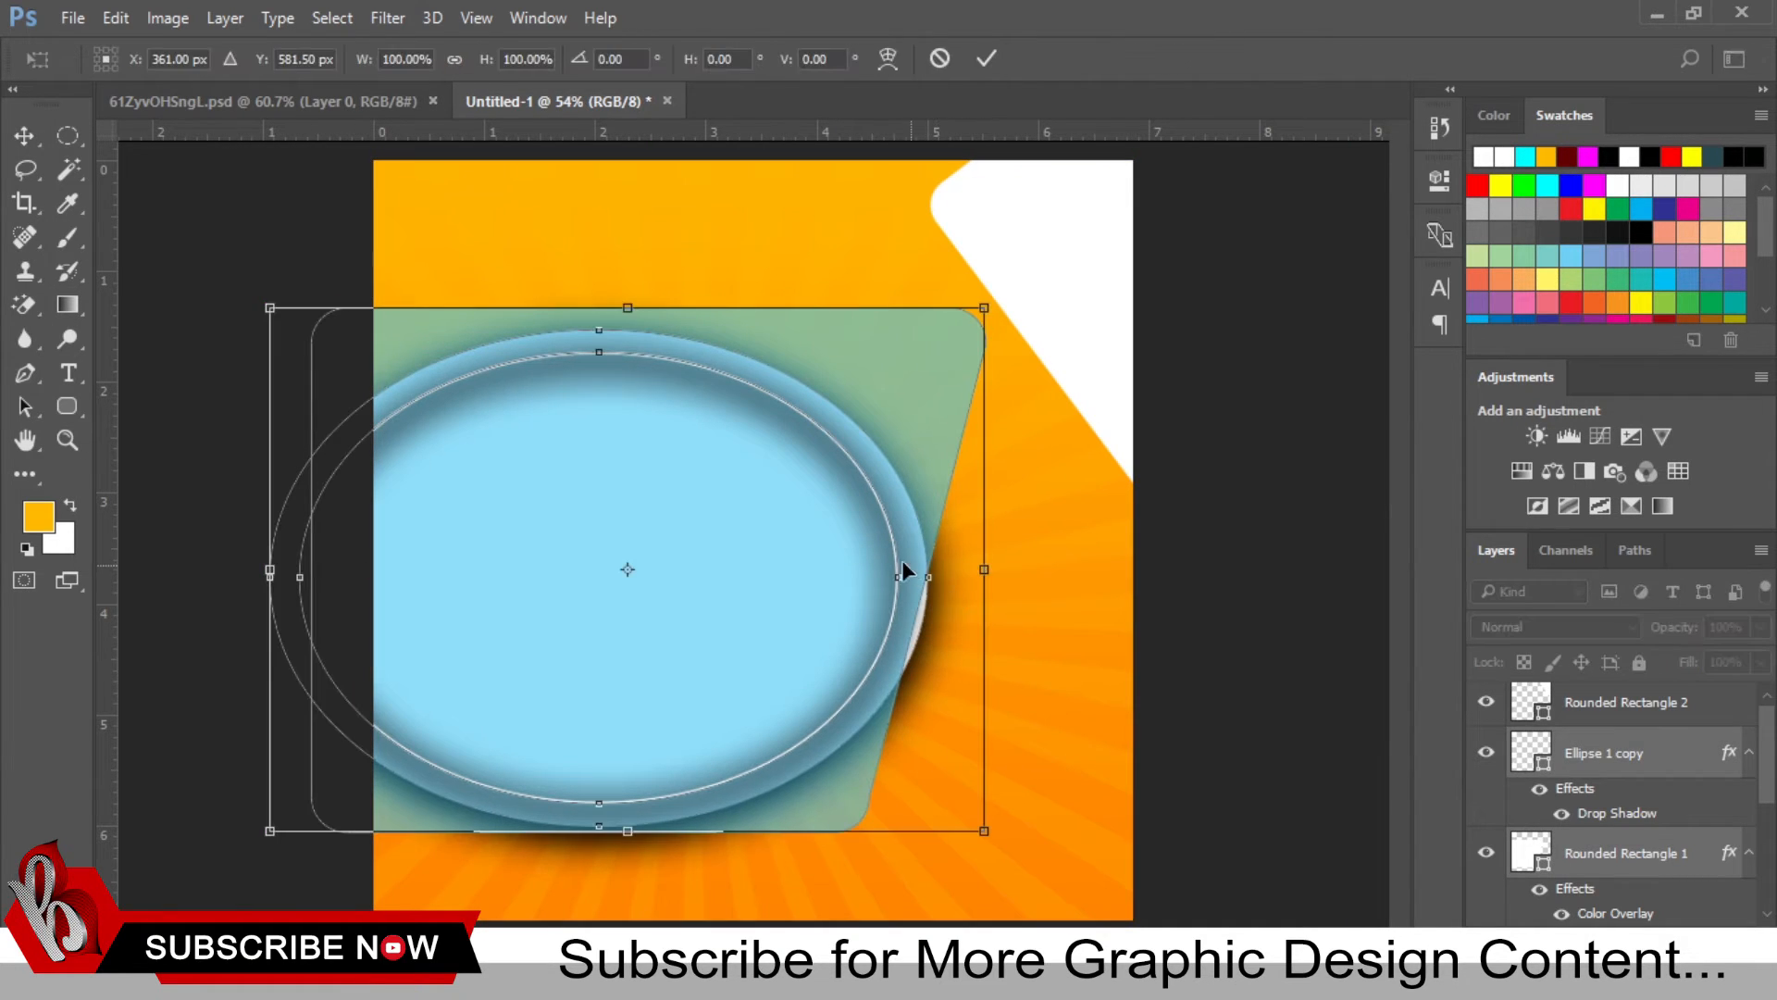
{"action": "left_click_drag", "start_coordinate": [887, 554], "coordinate": [863, 554]}
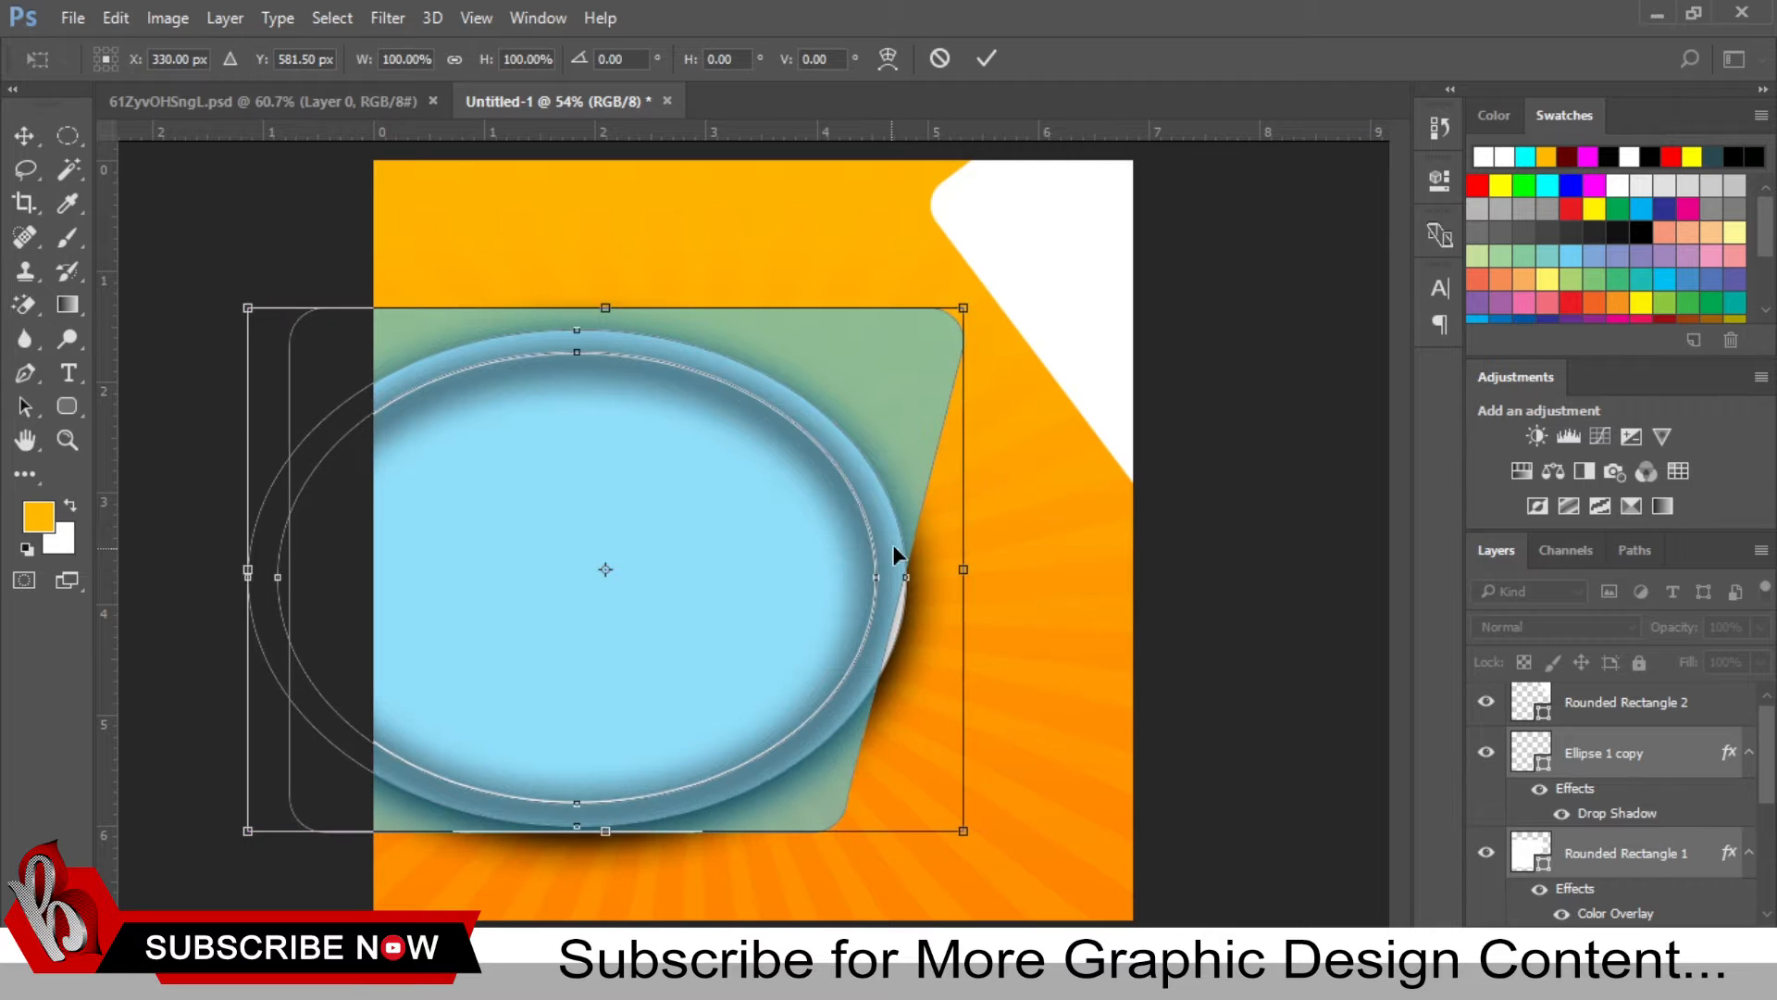
{"action": "key", "text": "Return"}
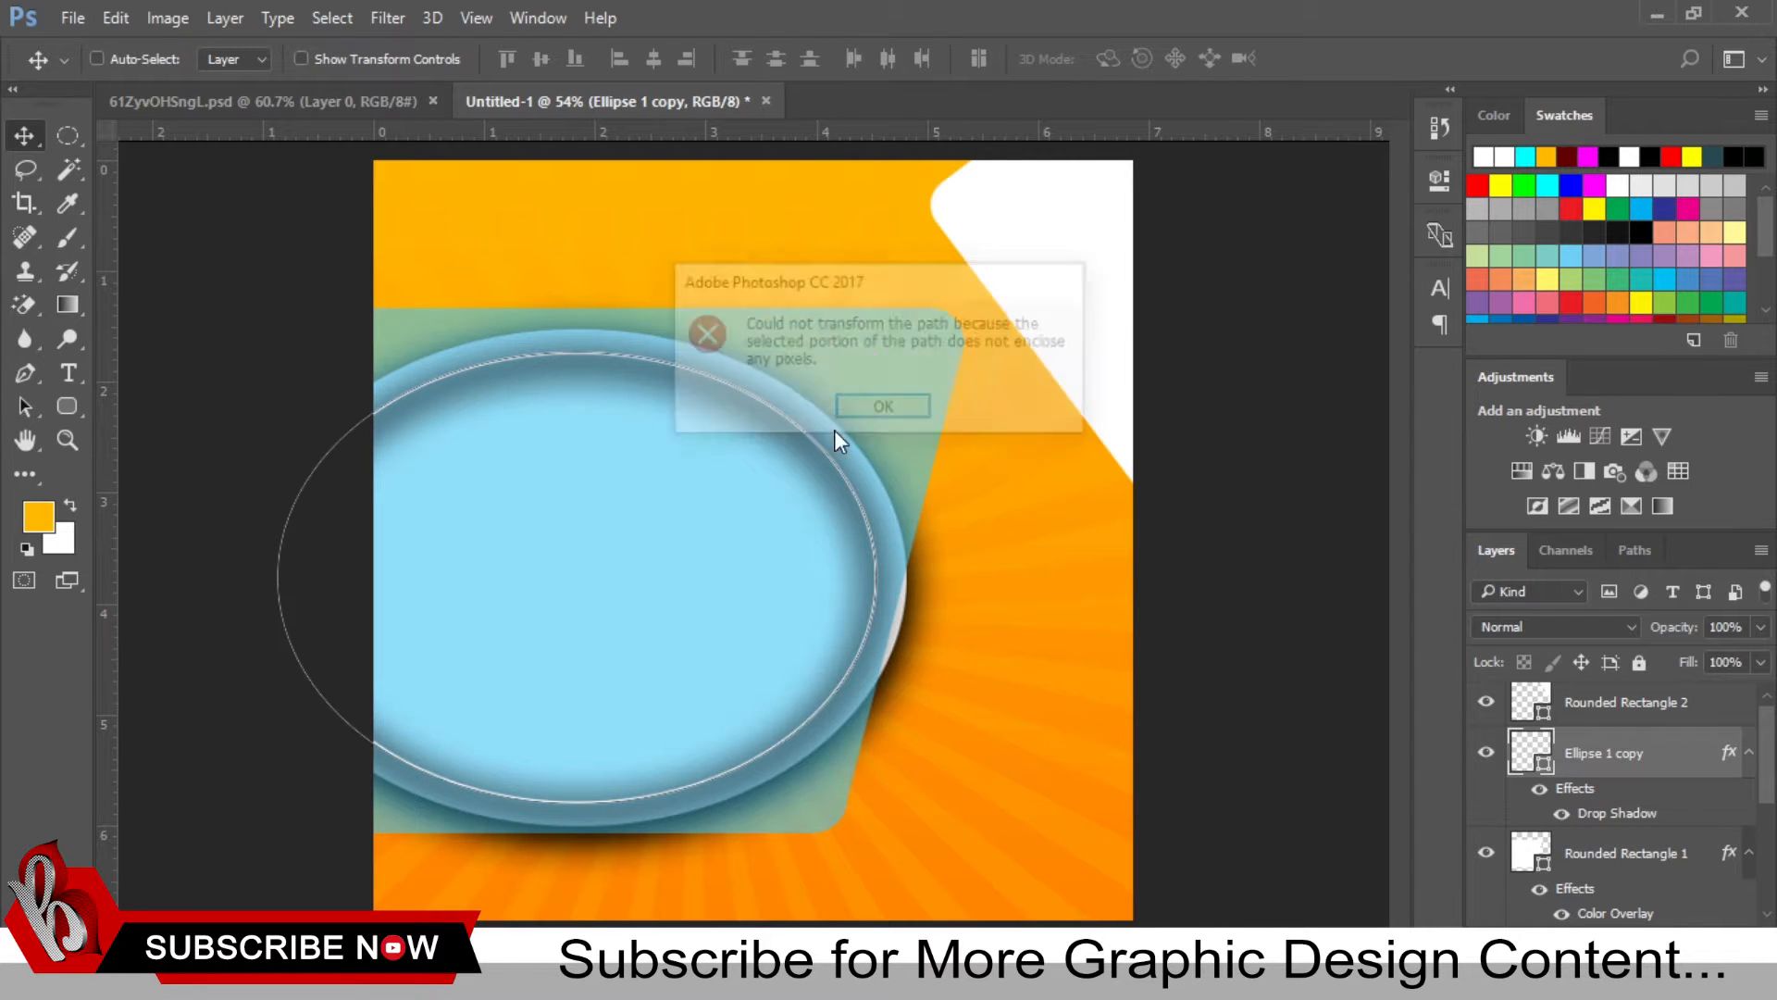
Step: Scale the inner ellipse down to about 95% around its center
{"action": "left_click", "coordinate": [879, 408]}
{"action": "key", "text": "ctrl+t"}
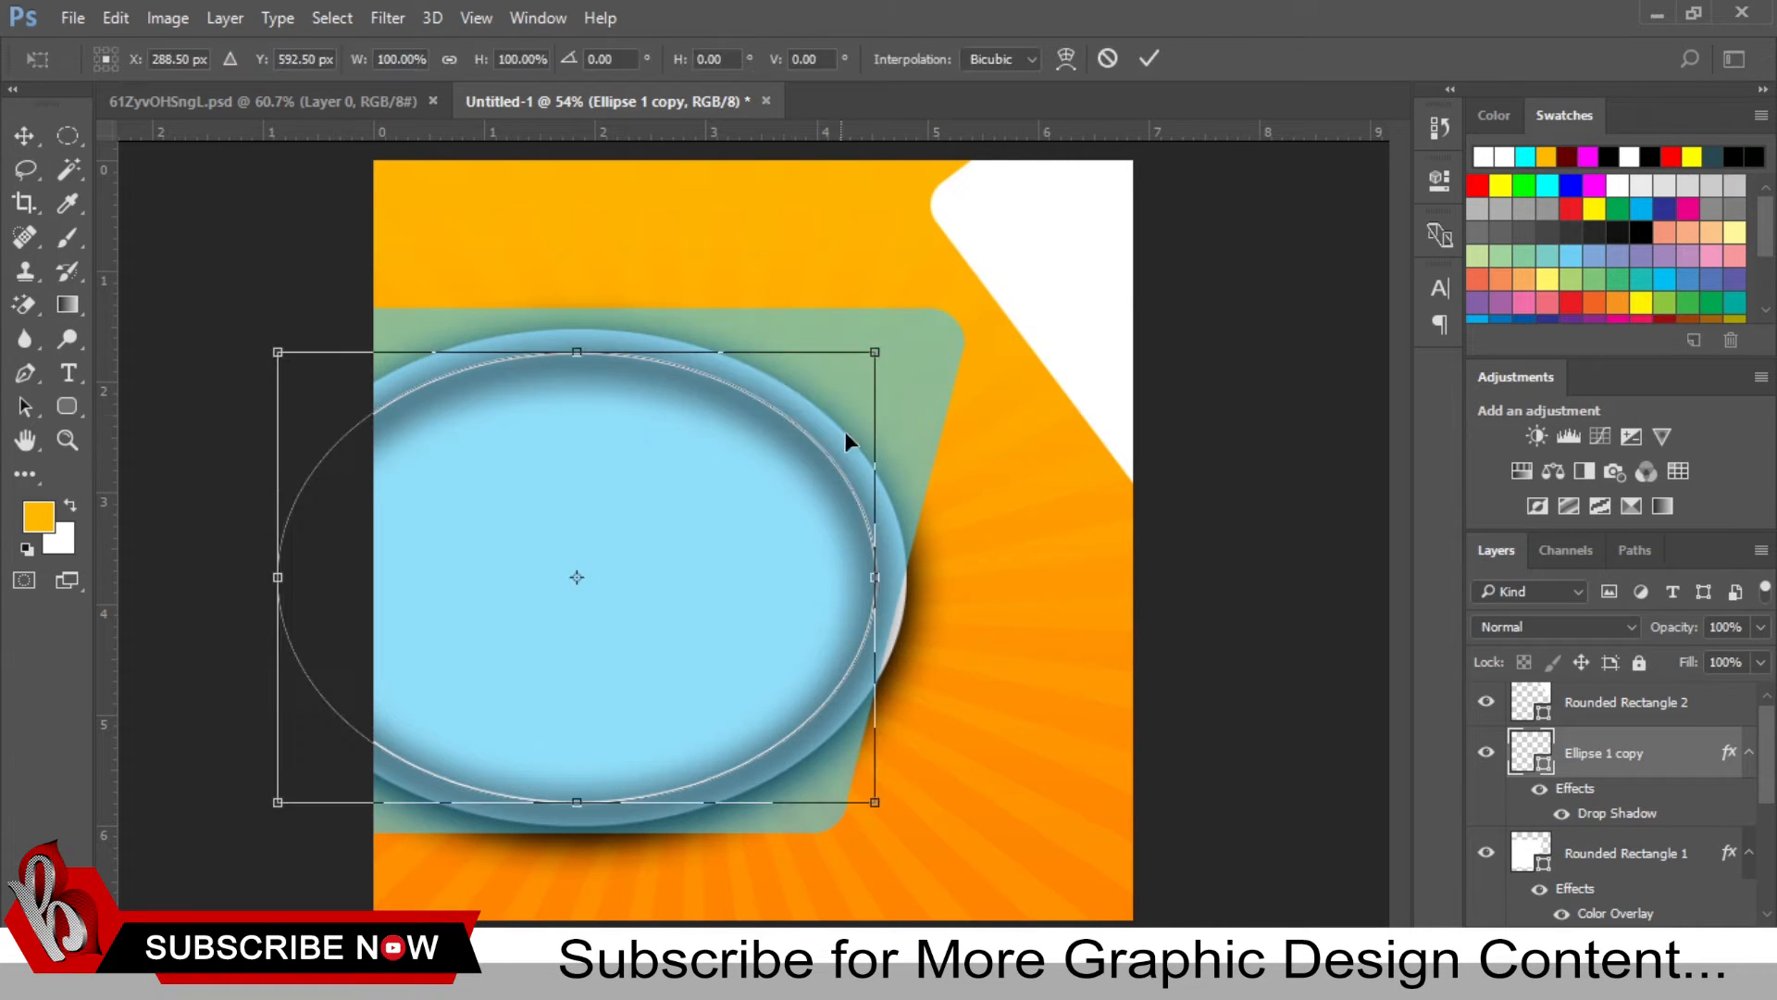
{"action": "left_click_drag", "start_coordinate": [885, 359], "coordinate": [872, 368]}
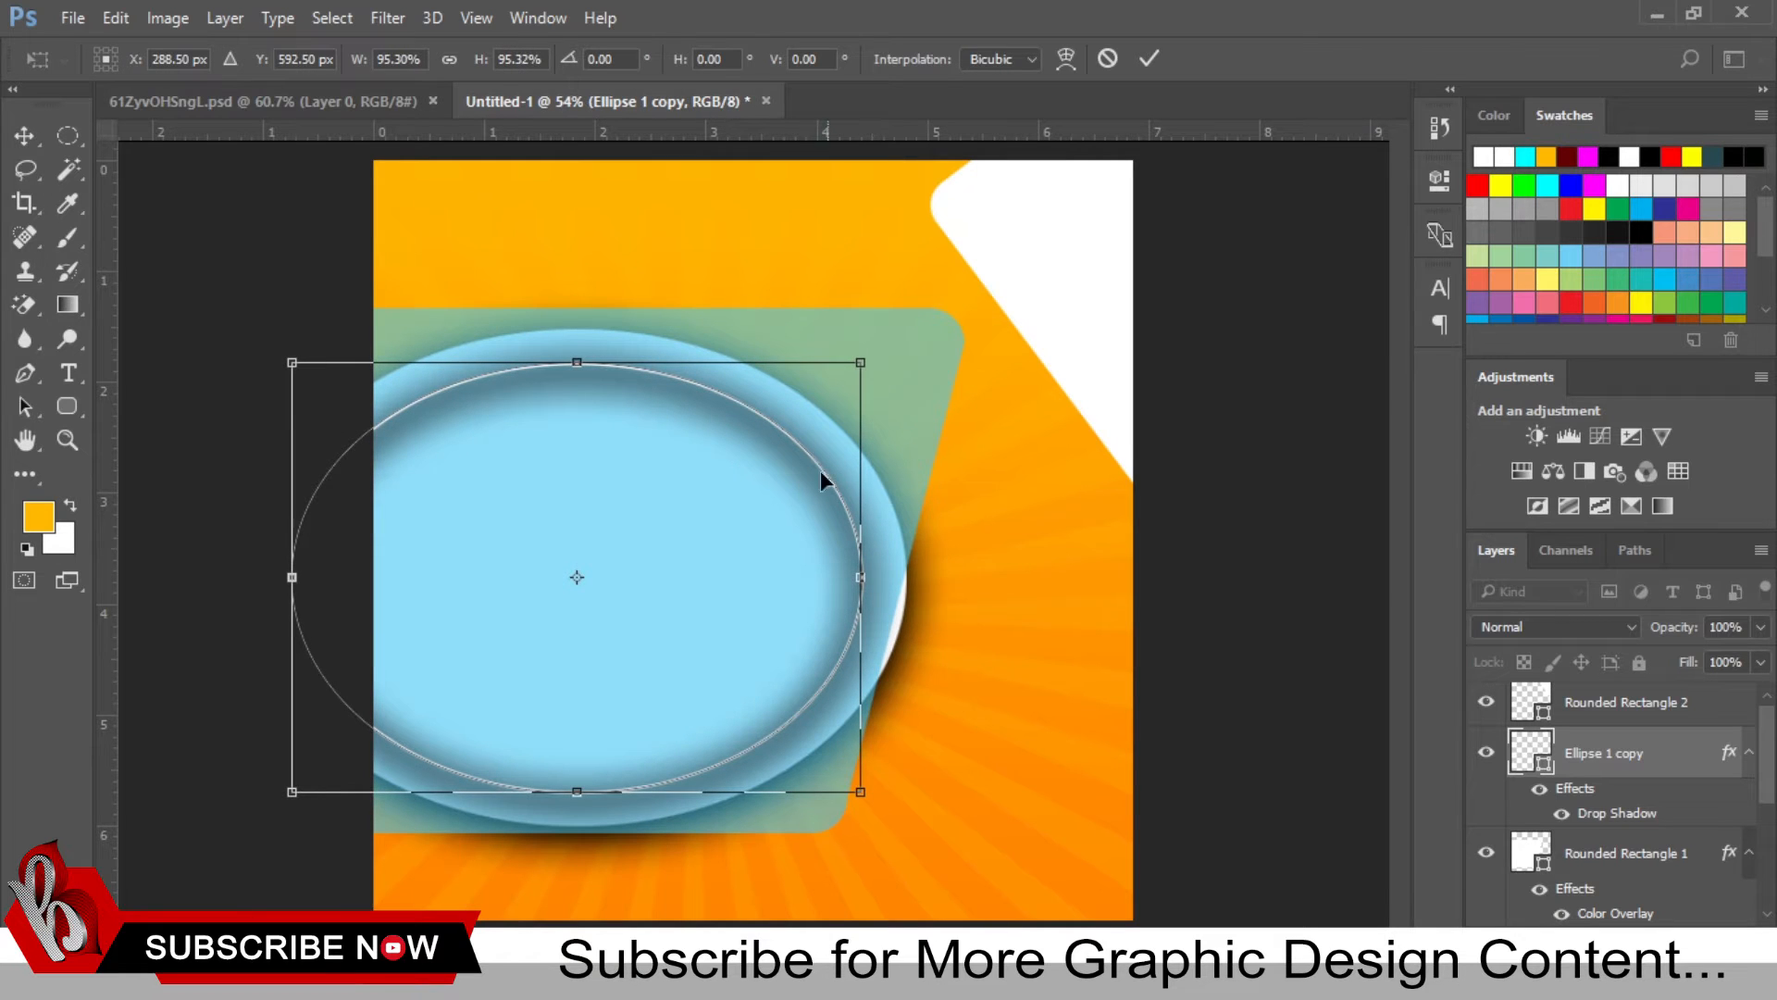
{"action": "key", "text": "Return"}
{"action": "left_click", "coordinate": [1349, 532]}
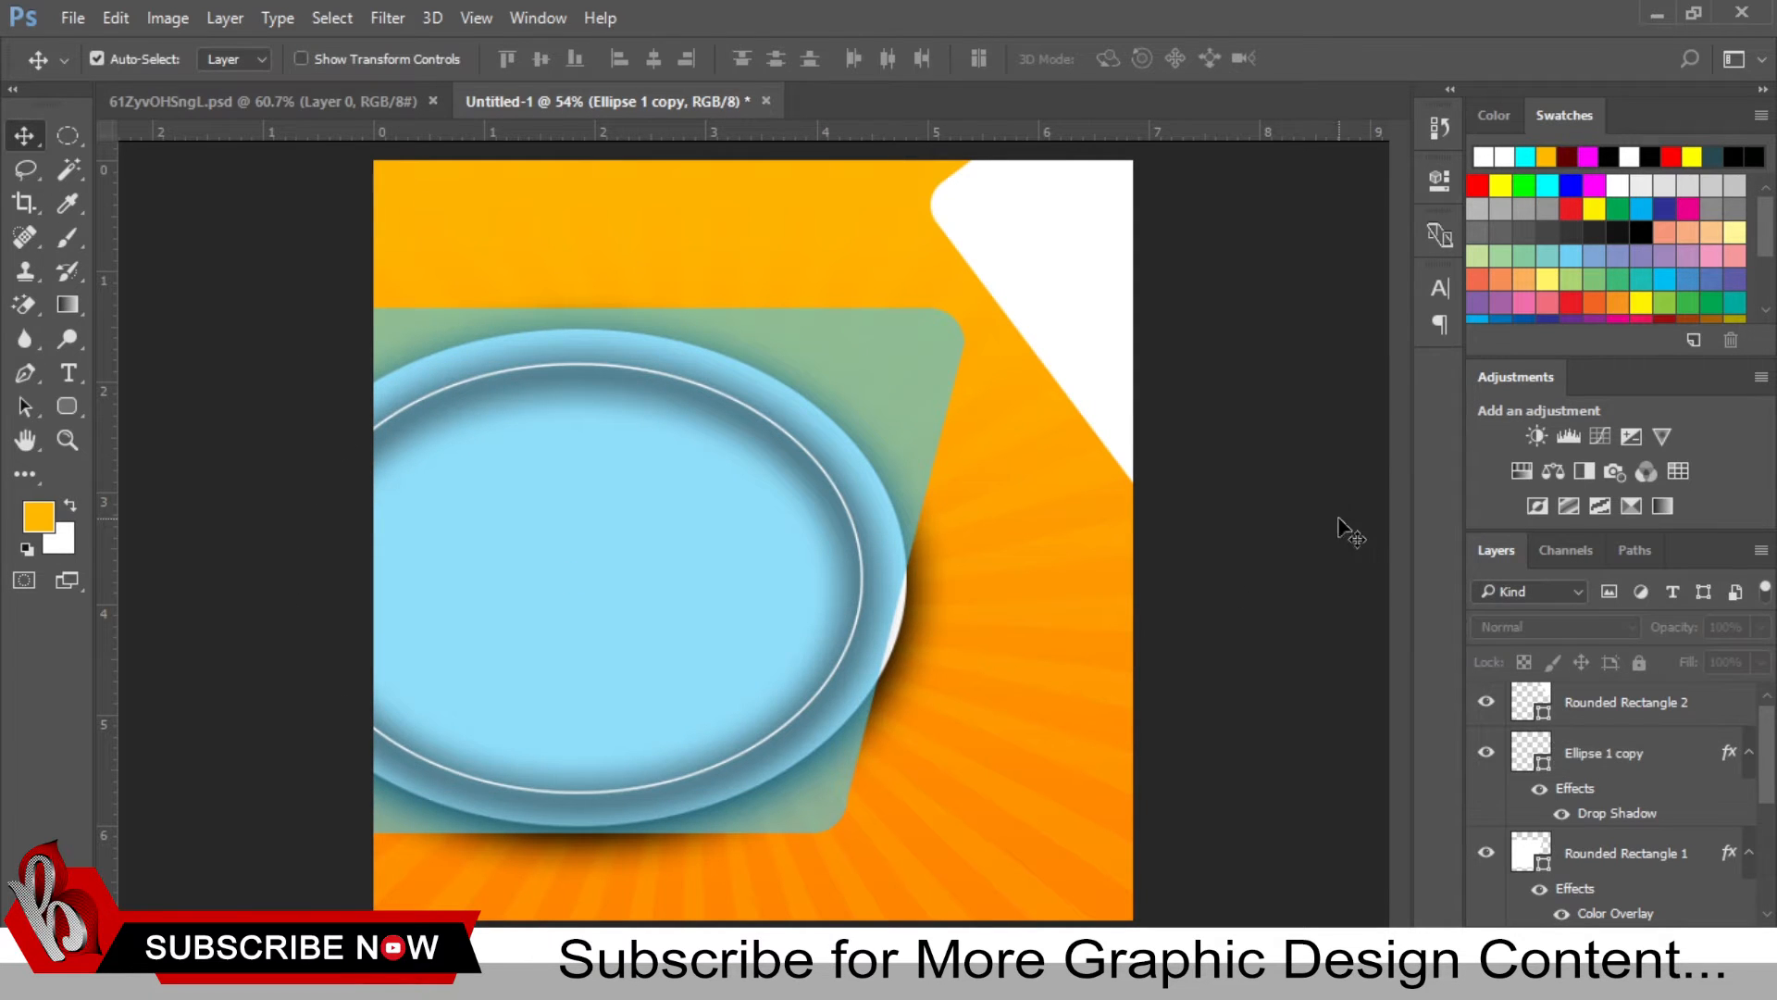
Step: Duplicate the white rounded rectangle and enlarge the copy to about 106% toward the lower left
{"action": "left_click", "coordinate": [1085, 338]}
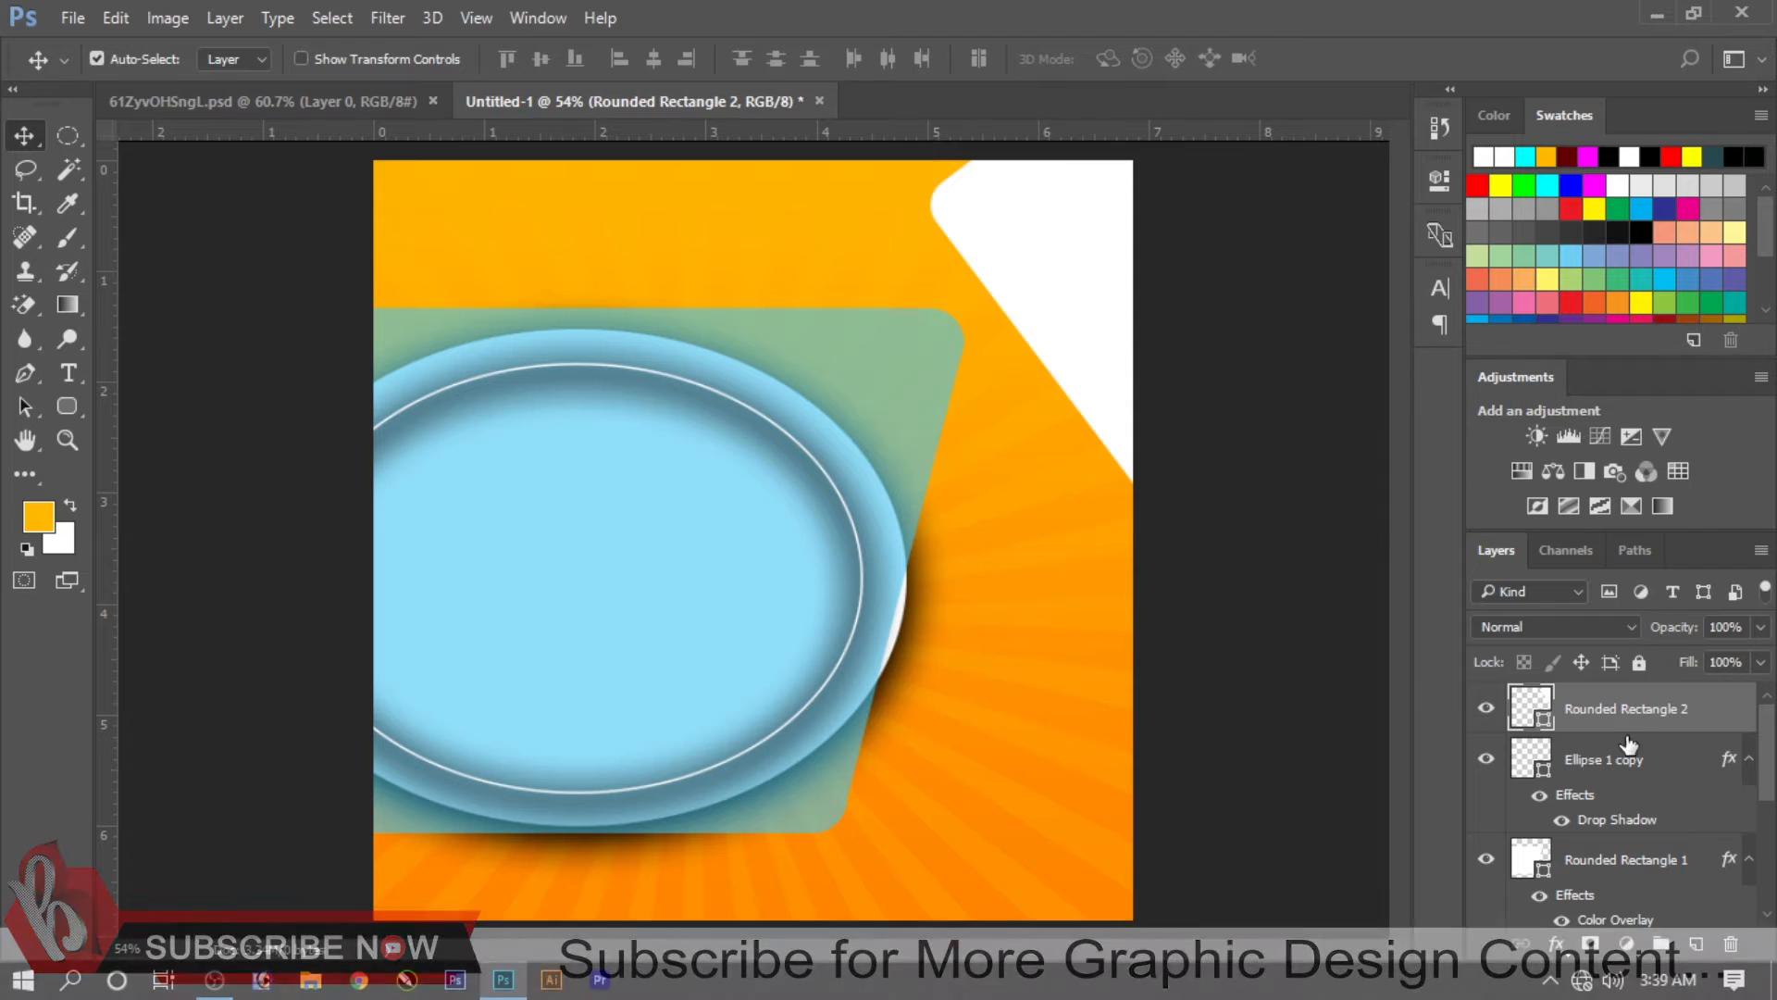
{"action": "right_click", "coordinate": [1629, 741]}
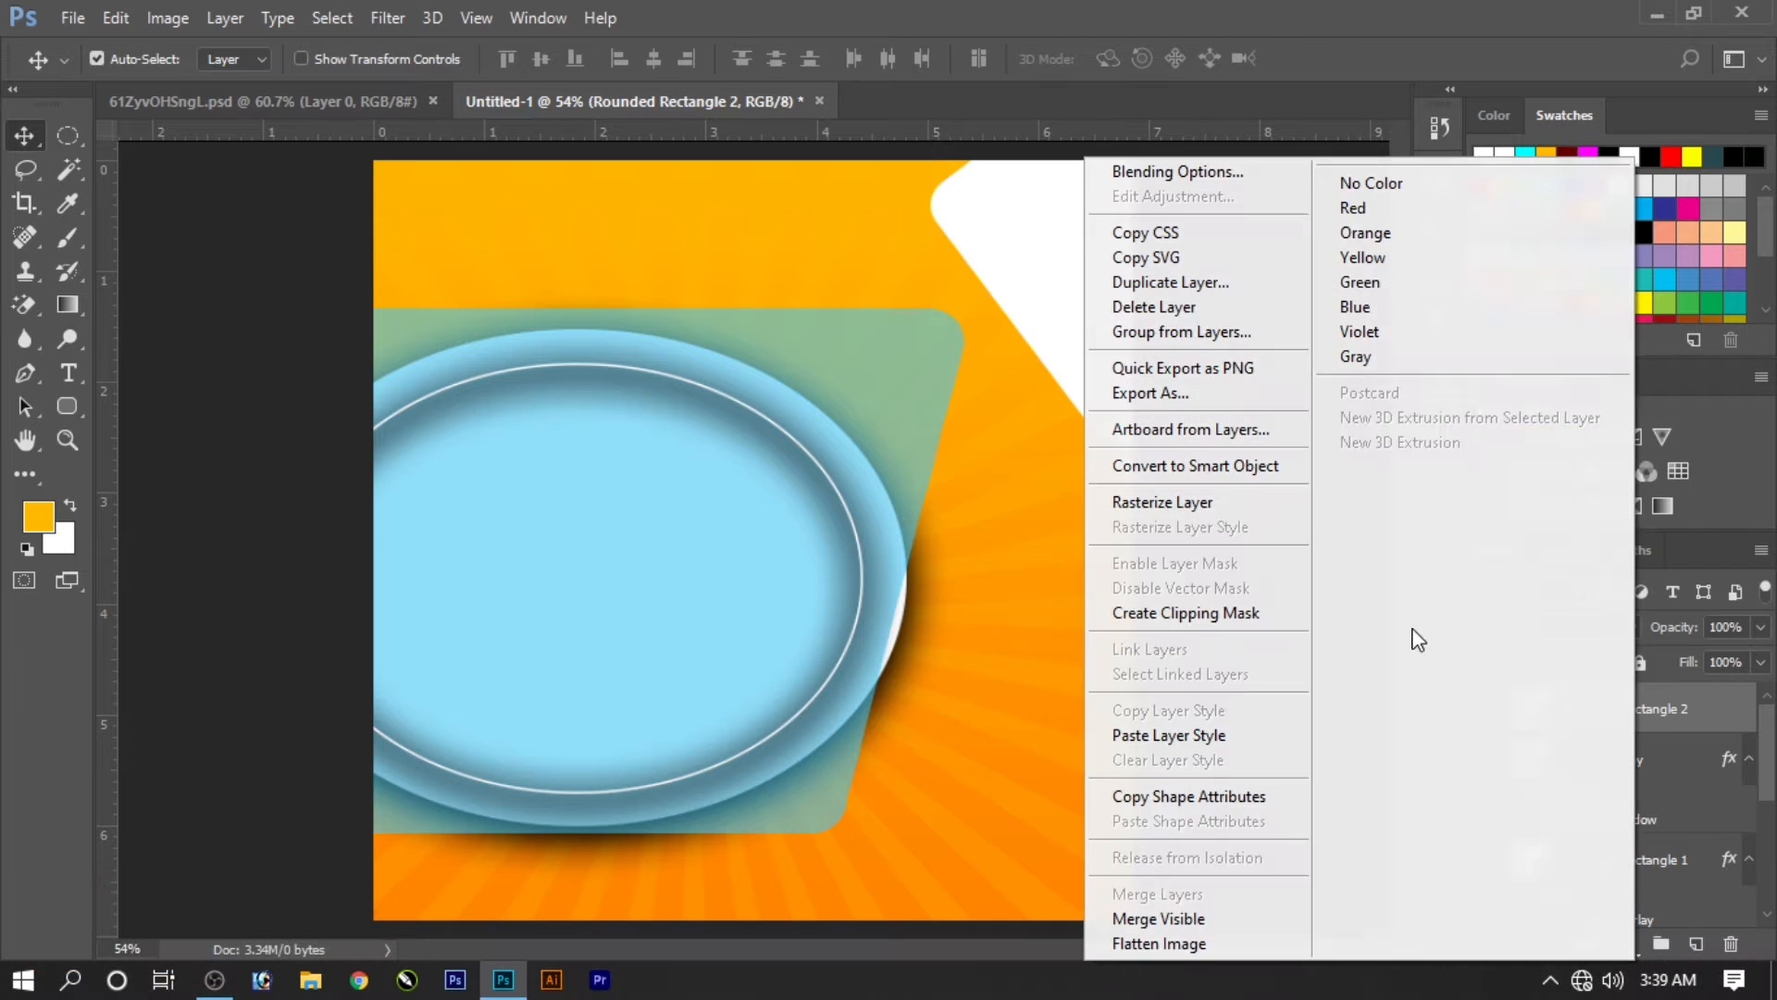
{"action": "left_click", "coordinate": [1257, 288]}
{"action": "left_click", "coordinate": [1122, 282]}
{"action": "key", "text": "ctrl+t"}
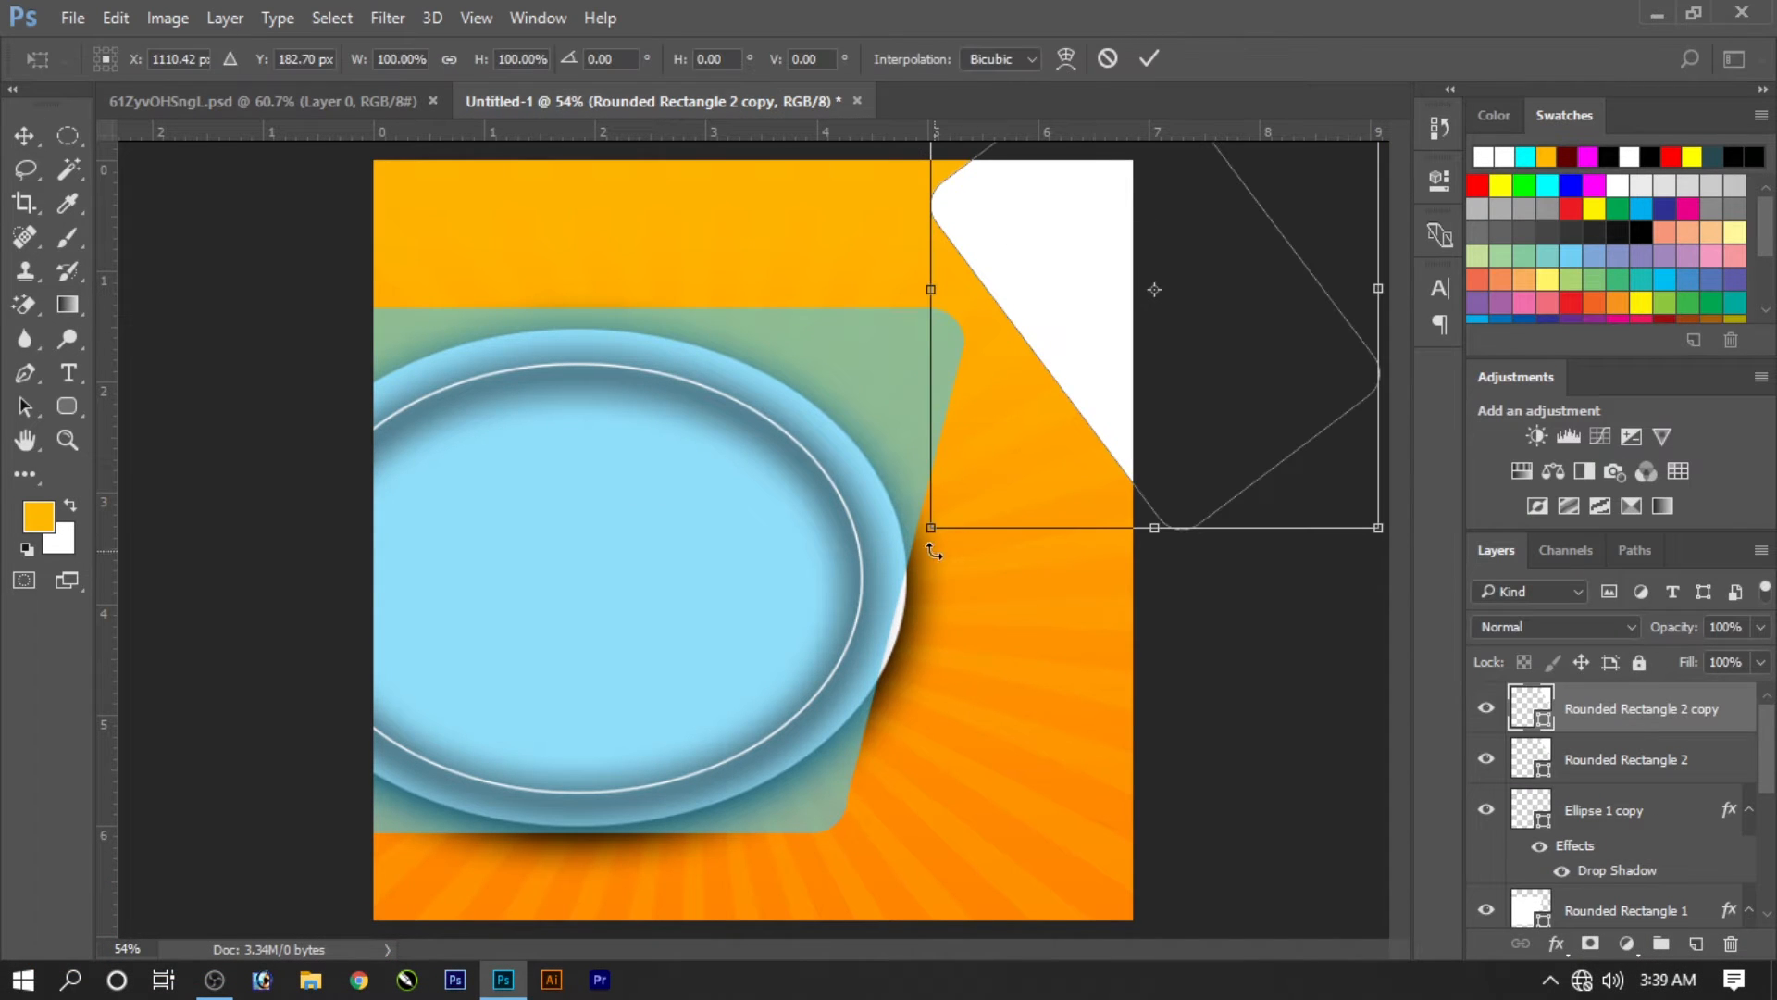
{"action": "left_click_drag", "start_coordinate": [930, 535], "coordinate": [907, 557]}
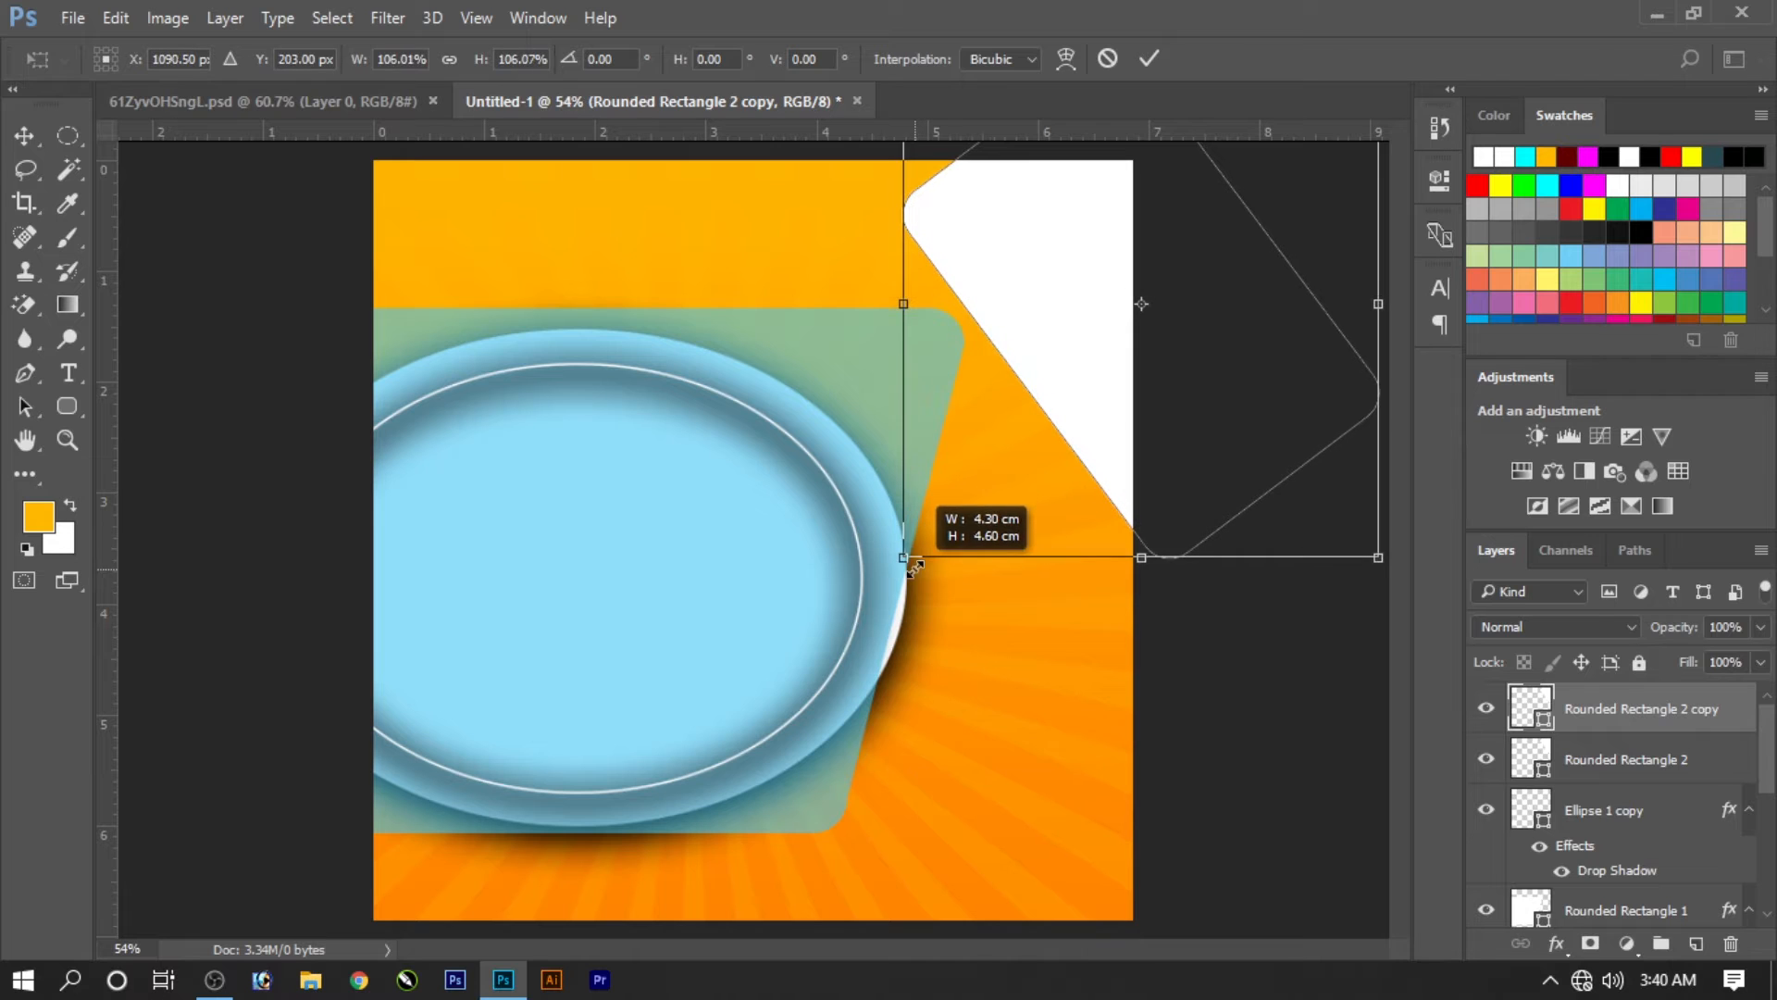
{"action": "key", "text": "Return"}
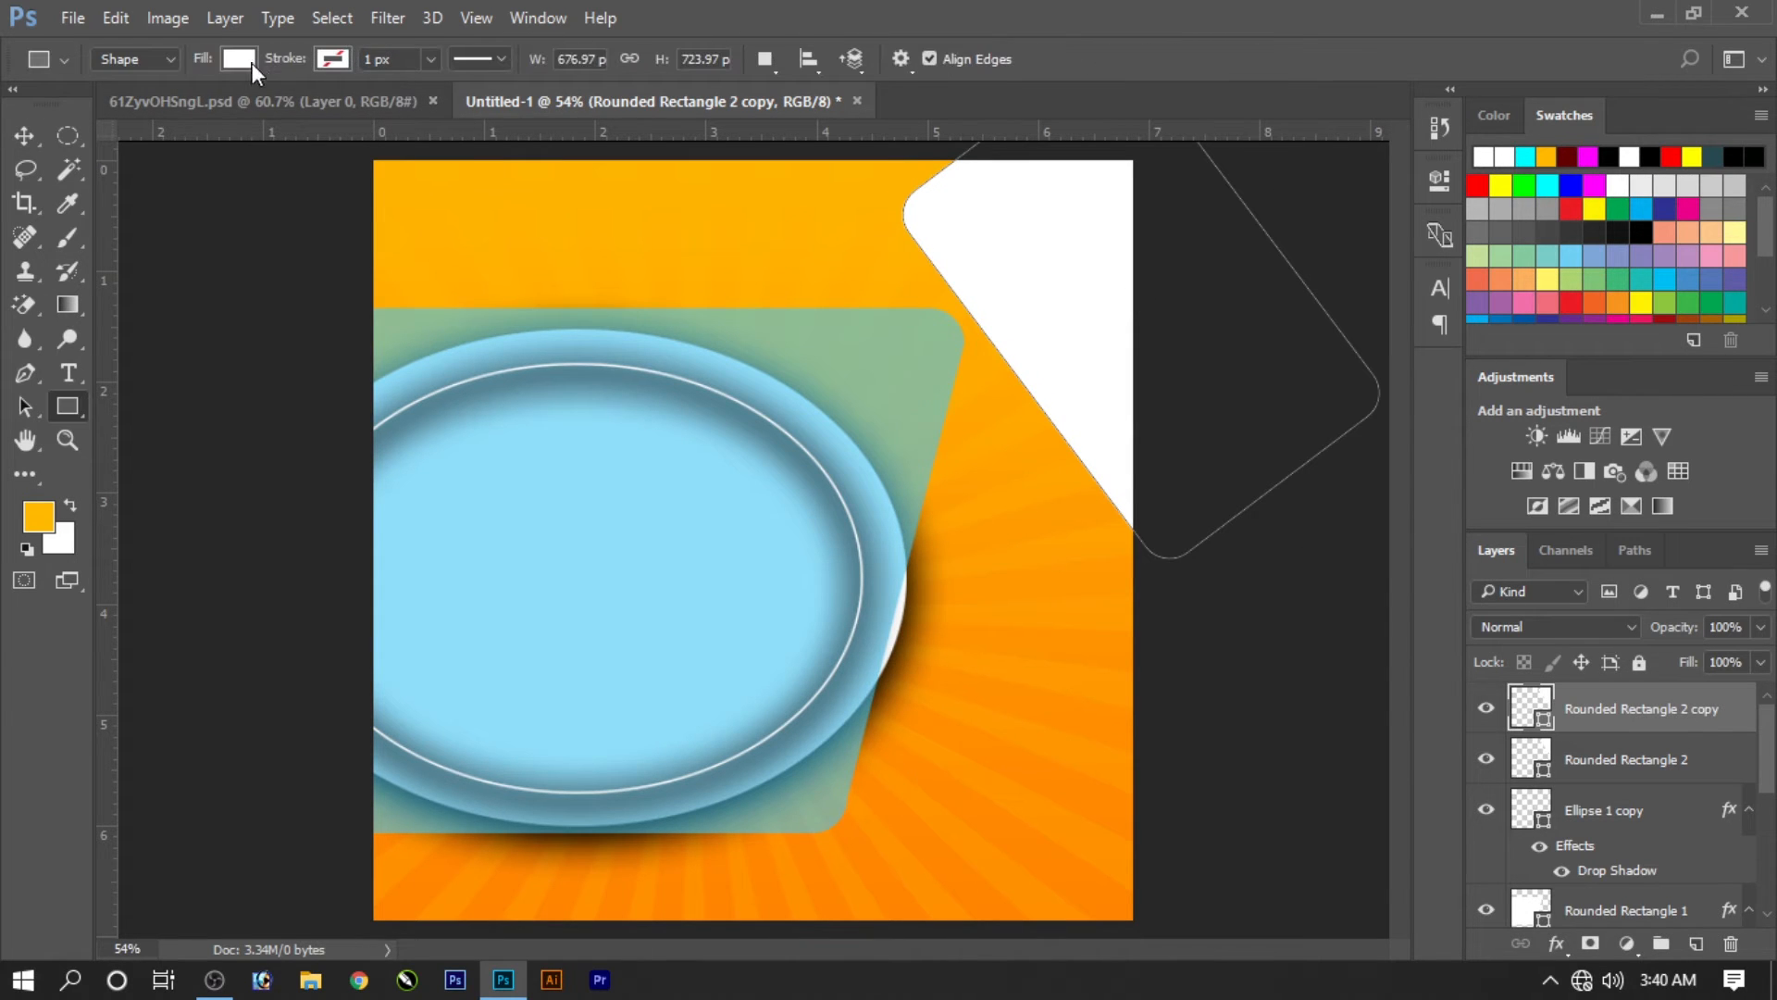
Step: Turn the enlarged rounded rectangle copy into an outline with no fill and a white 3 px stroke
{"action": "left_click", "coordinate": [242, 59]}
{"action": "left_click", "coordinate": [128, 109]}
{"action": "left_click", "coordinate": [333, 59]}
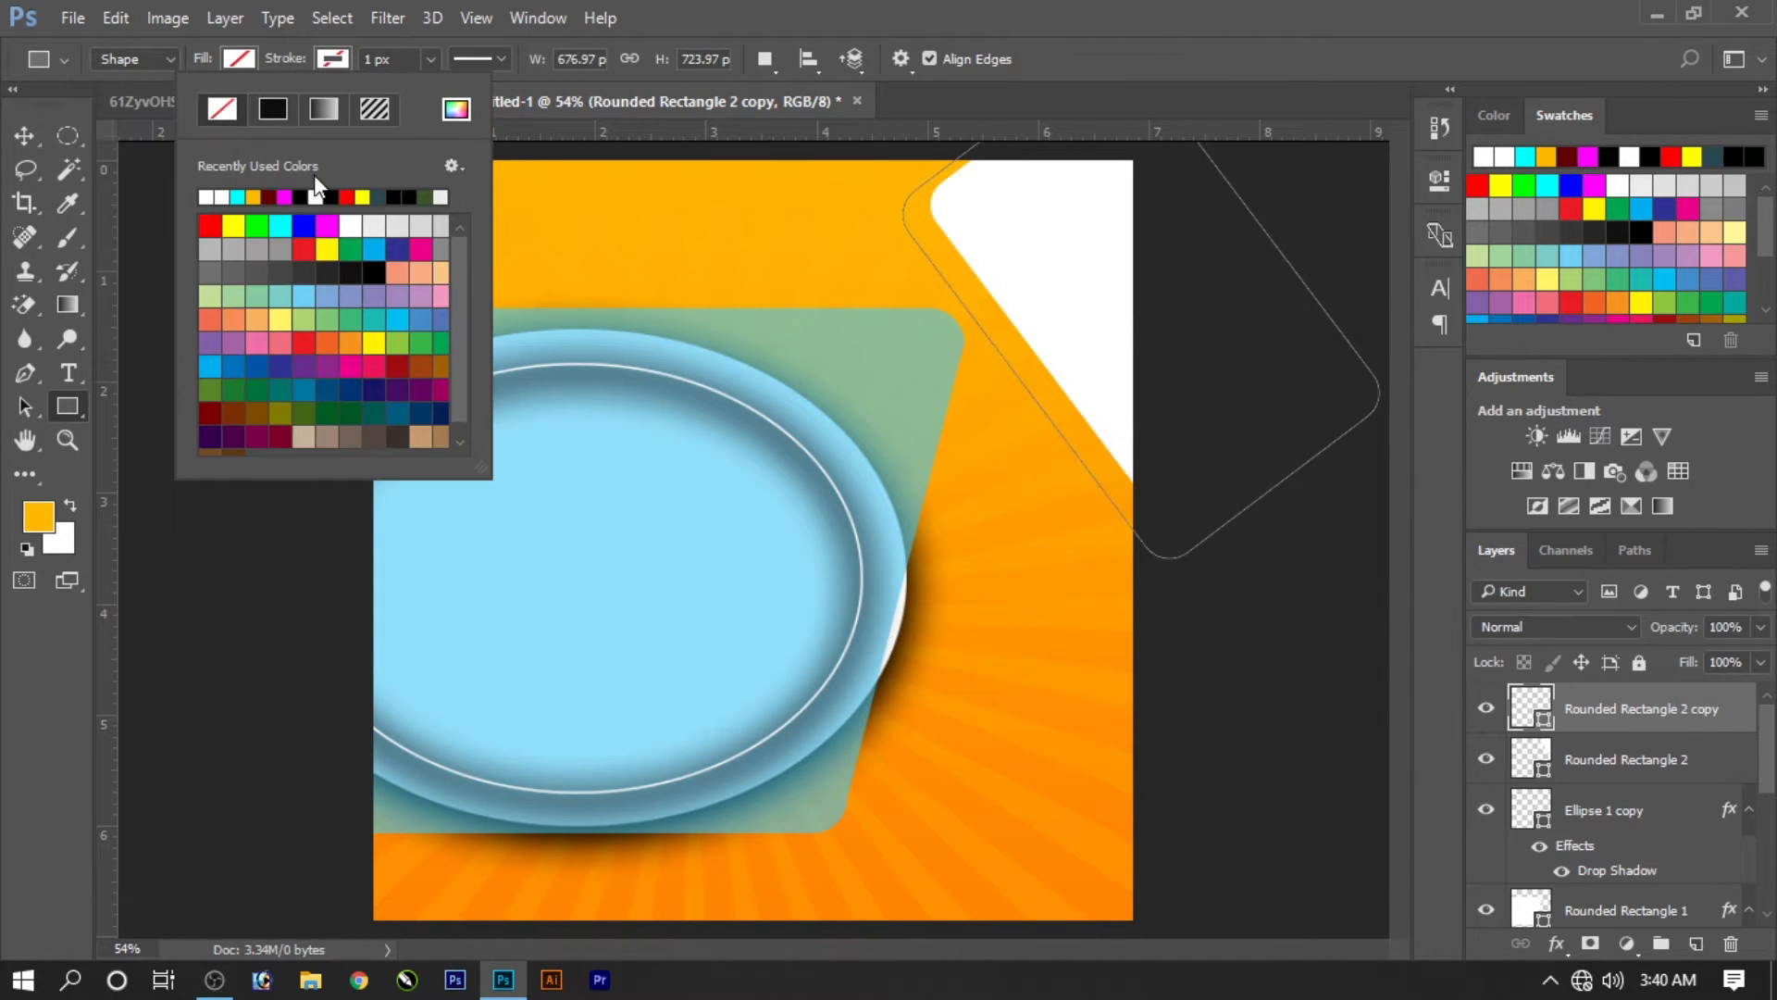
{"action": "left_click", "coordinate": [209, 197]}
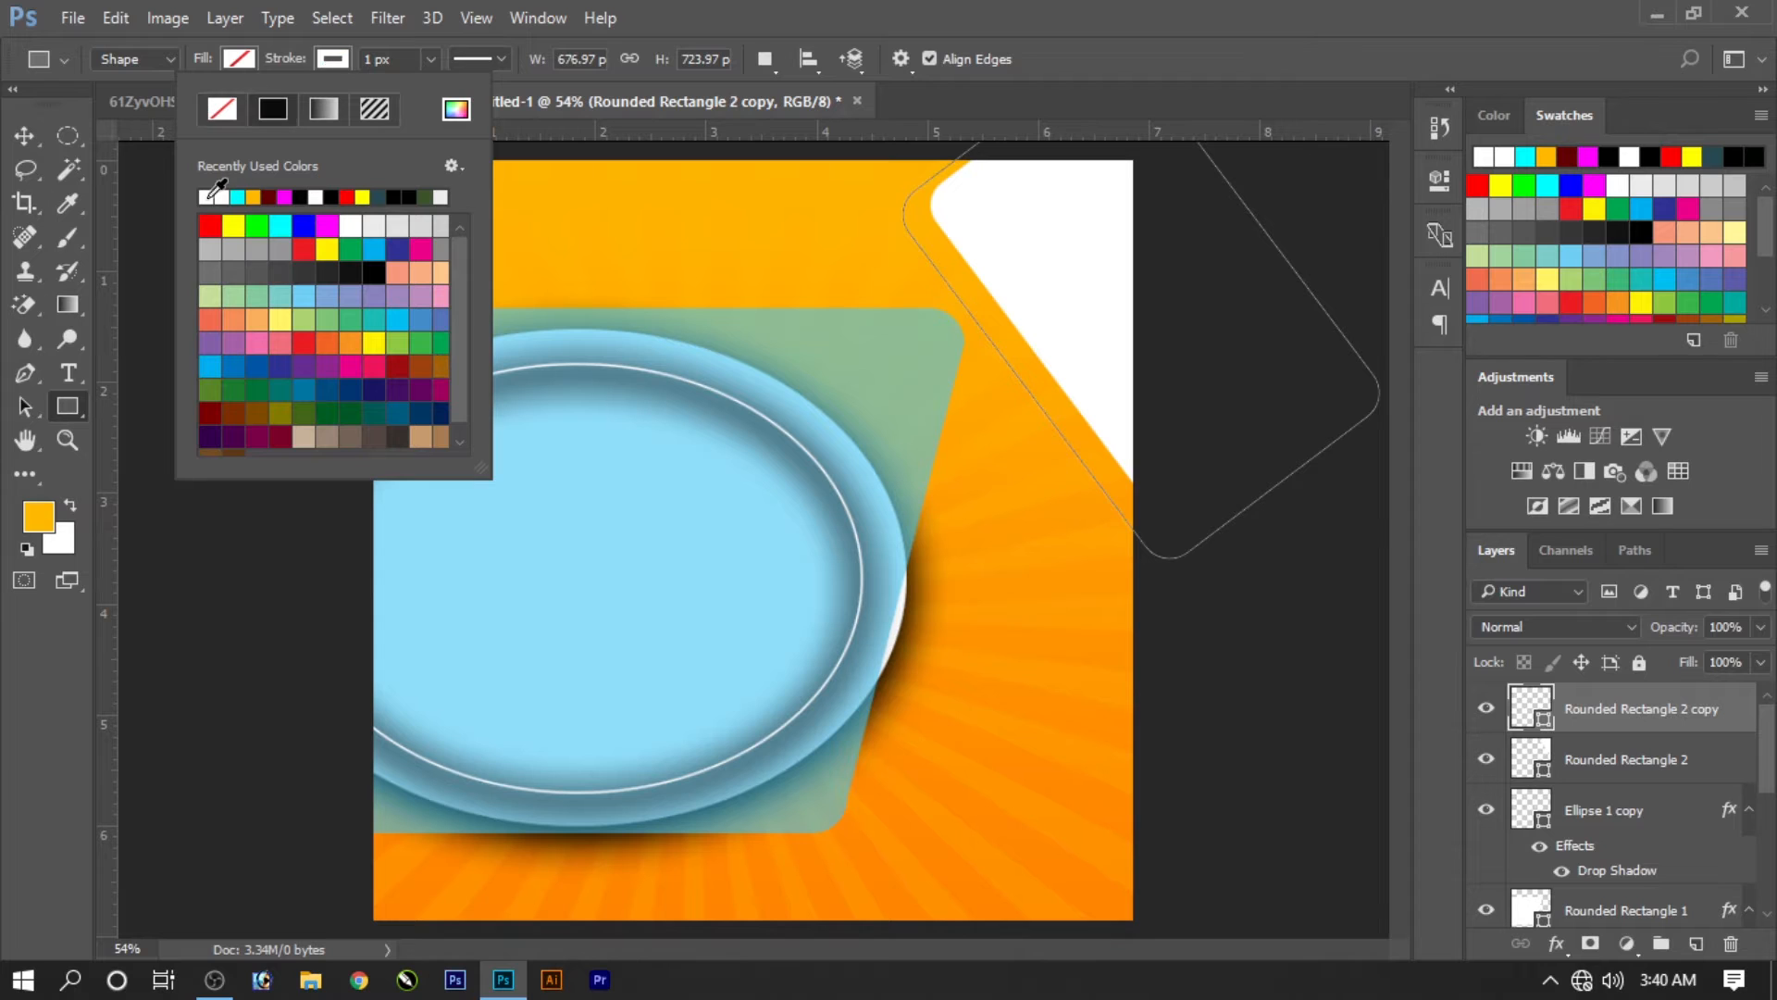
{"action": "left_click", "coordinate": [375, 59]}
{"action": "type", "text": "3"}
{"action": "key", "text": "Return"}
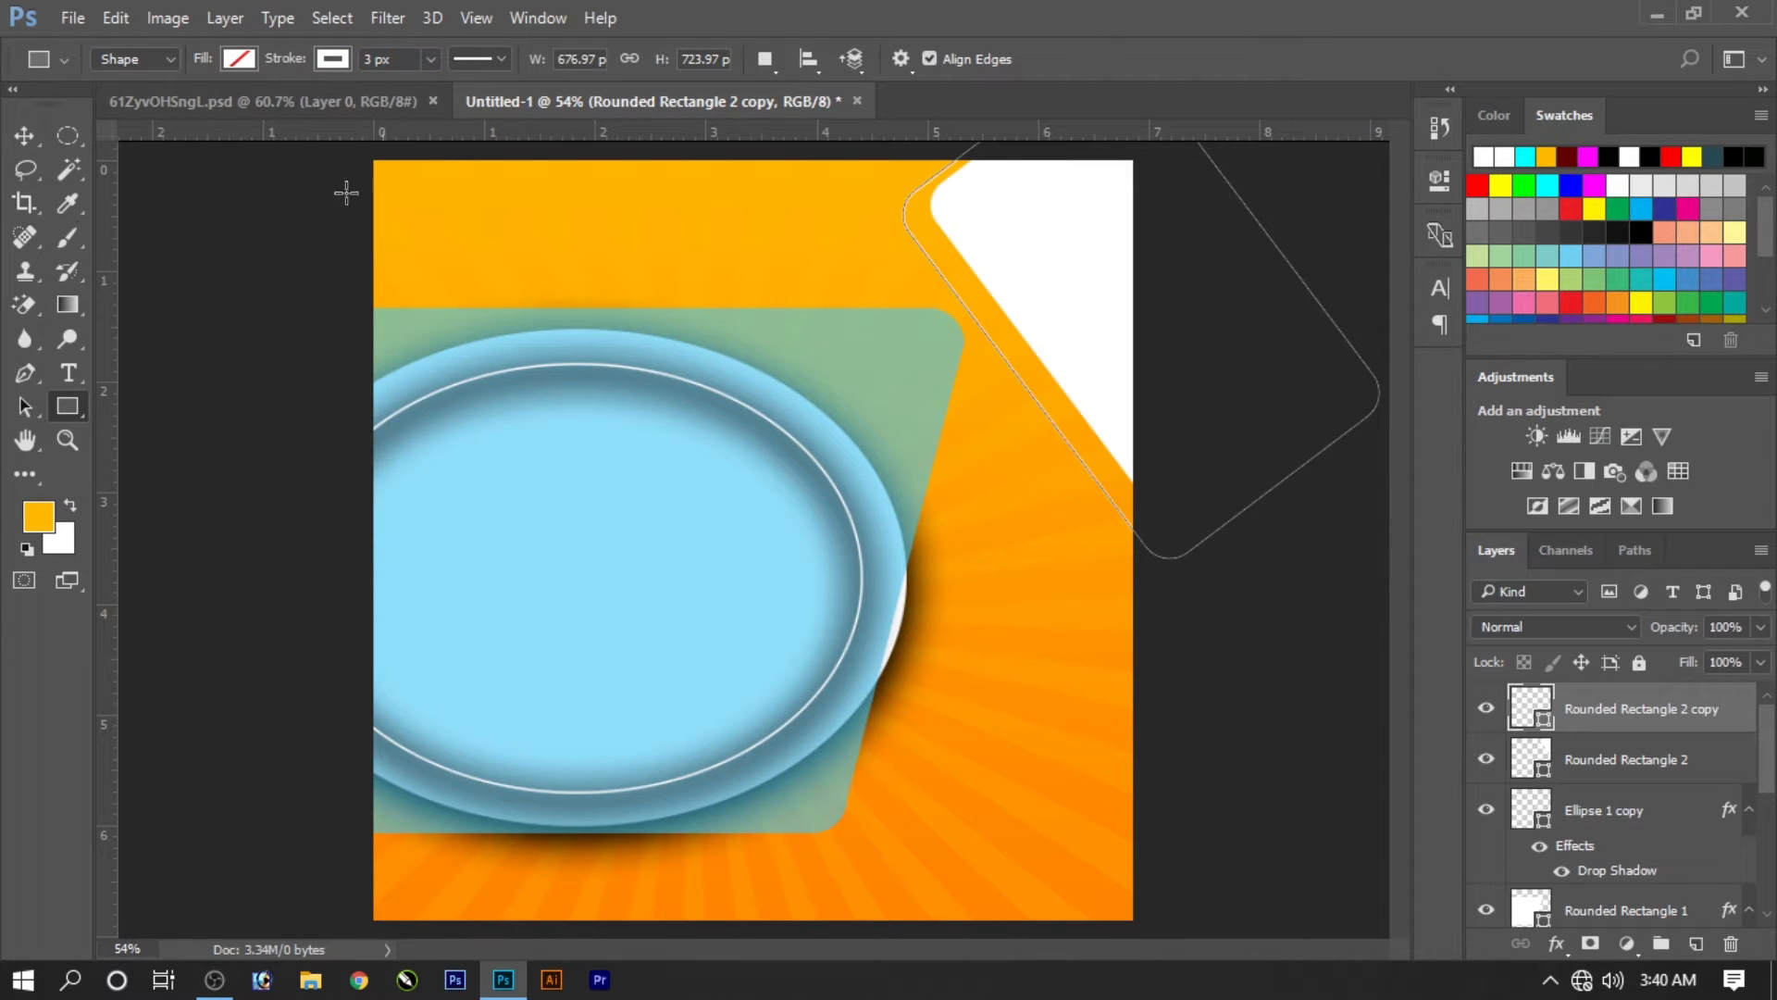
{"action": "left_click", "coordinate": [25, 141]}
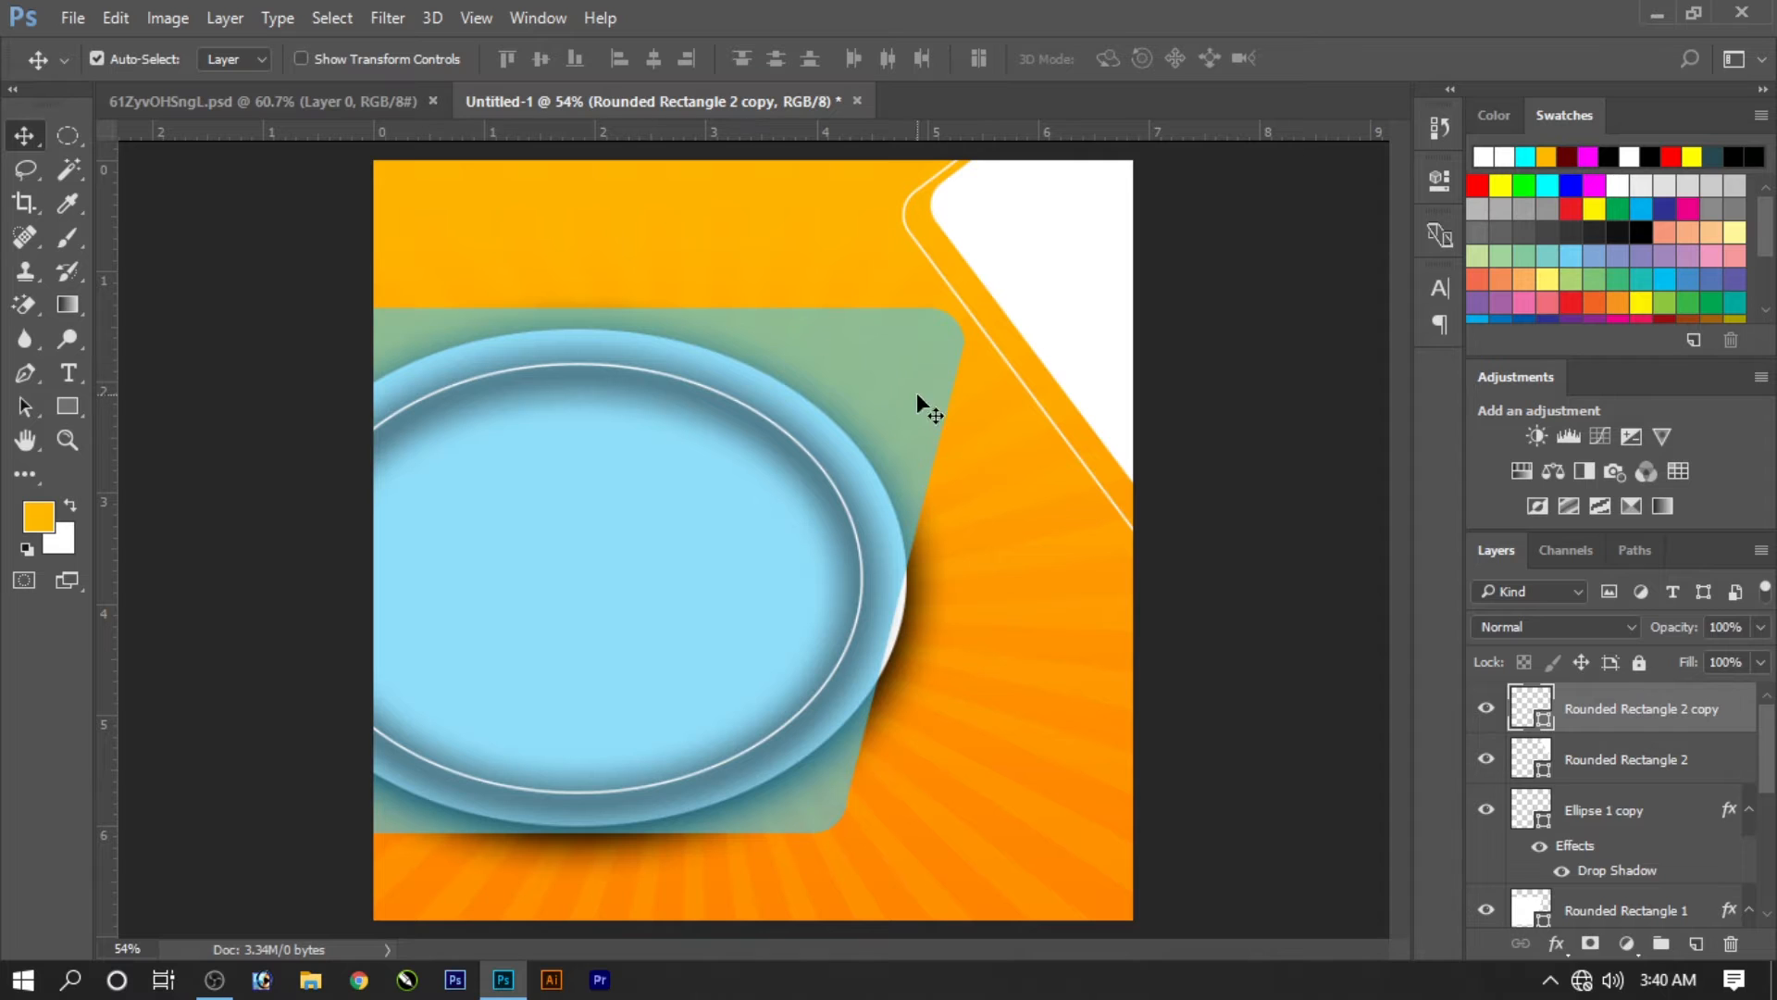
Step: Try a black Multiply drop shadow on the white rounded rectangle in the upper-right corner
{"action": "left_click", "coordinate": [1557, 765]}
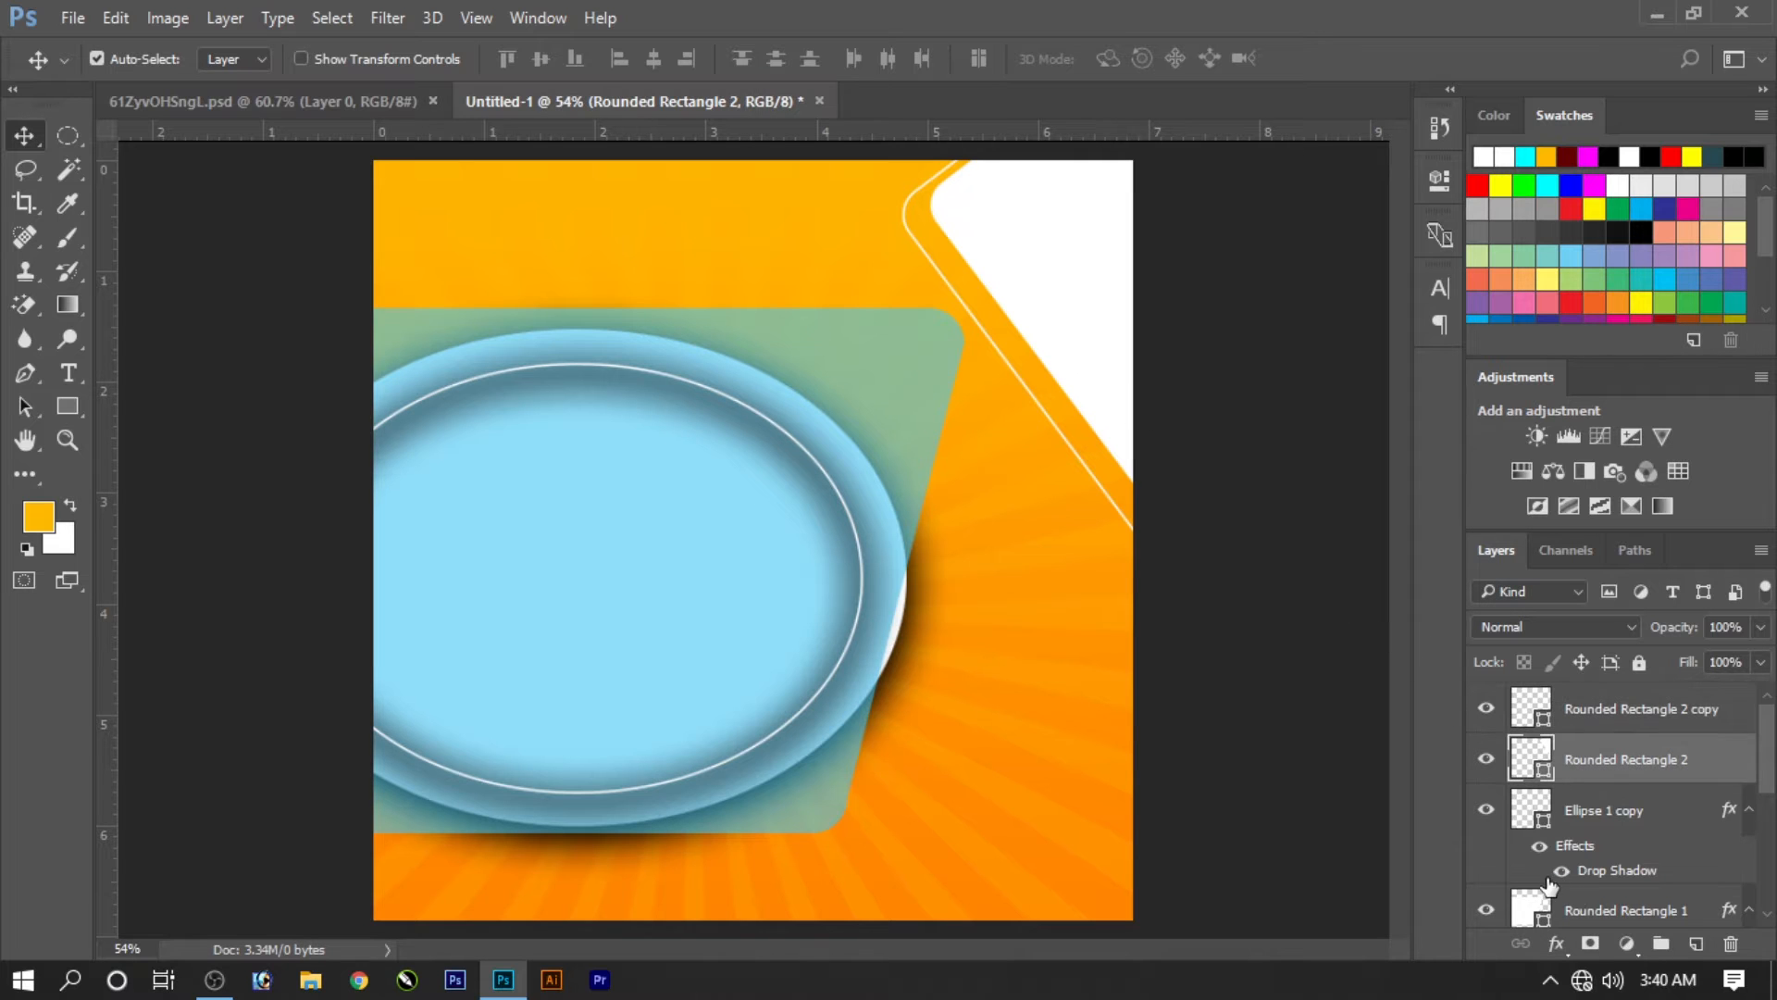
{"action": "left_click", "coordinate": [1556, 943]}
{"action": "left_click", "coordinate": [1536, 935]}
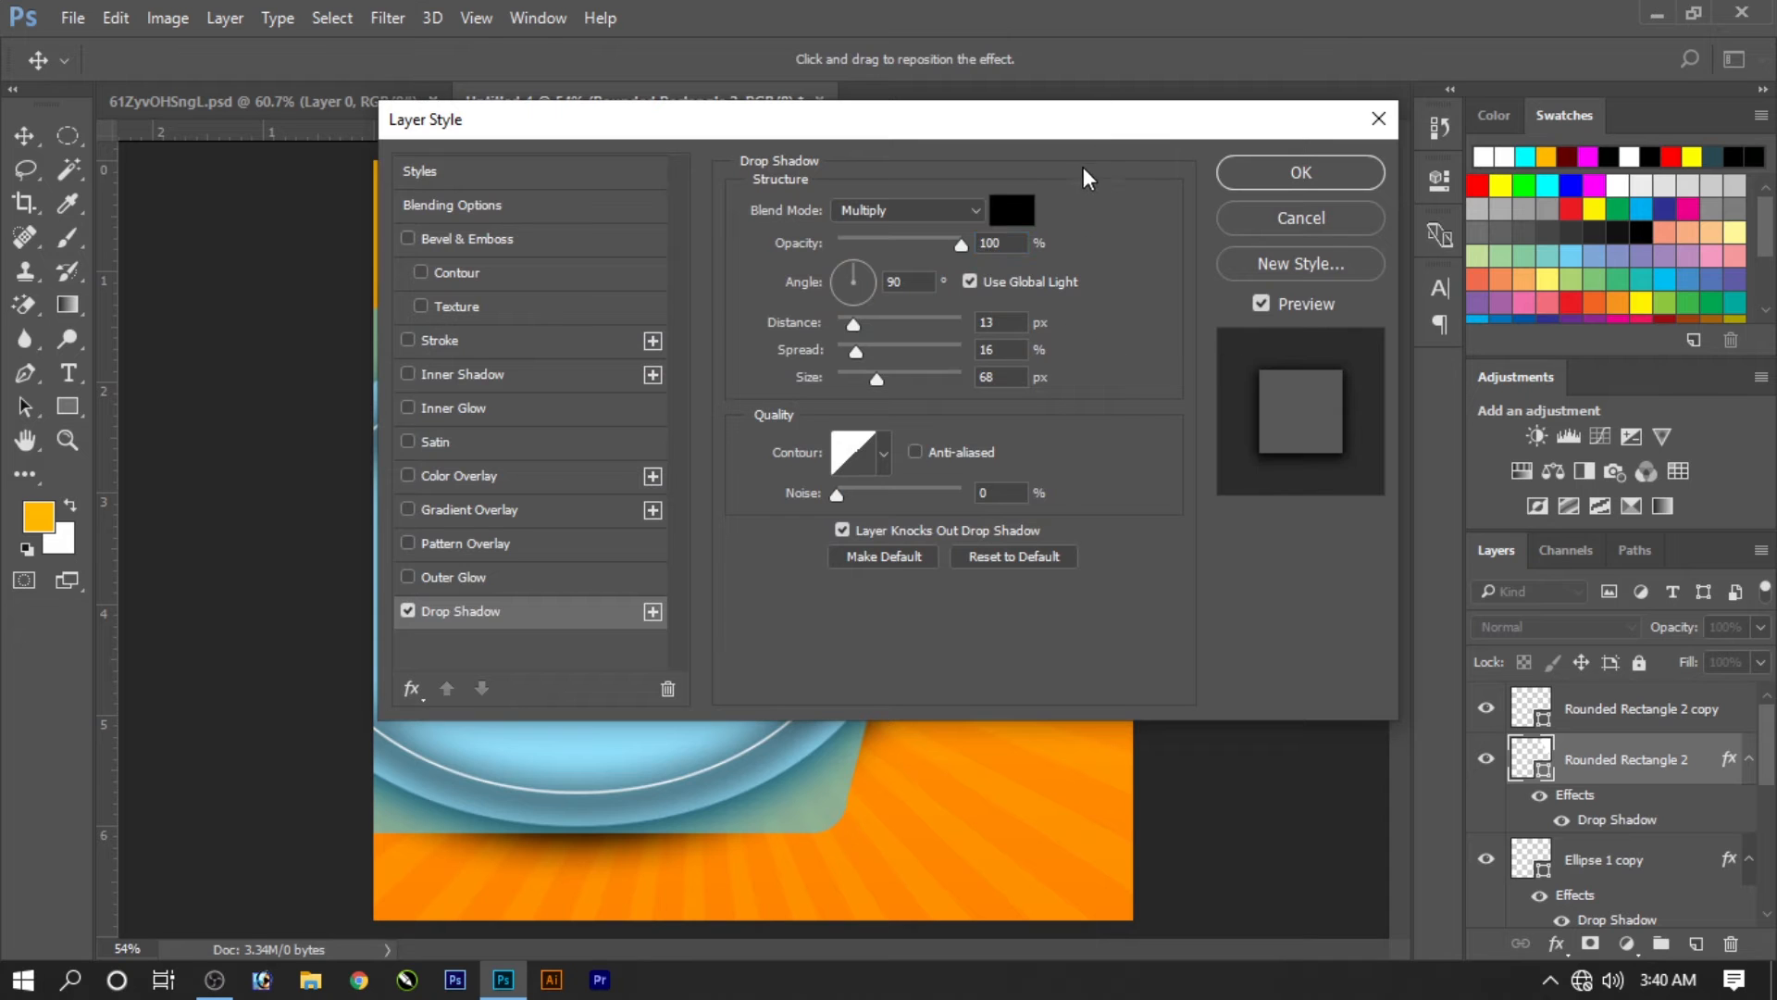
{"action": "left_click_drag", "start_coordinate": [1085, 120], "coordinate": [1019, 421]}
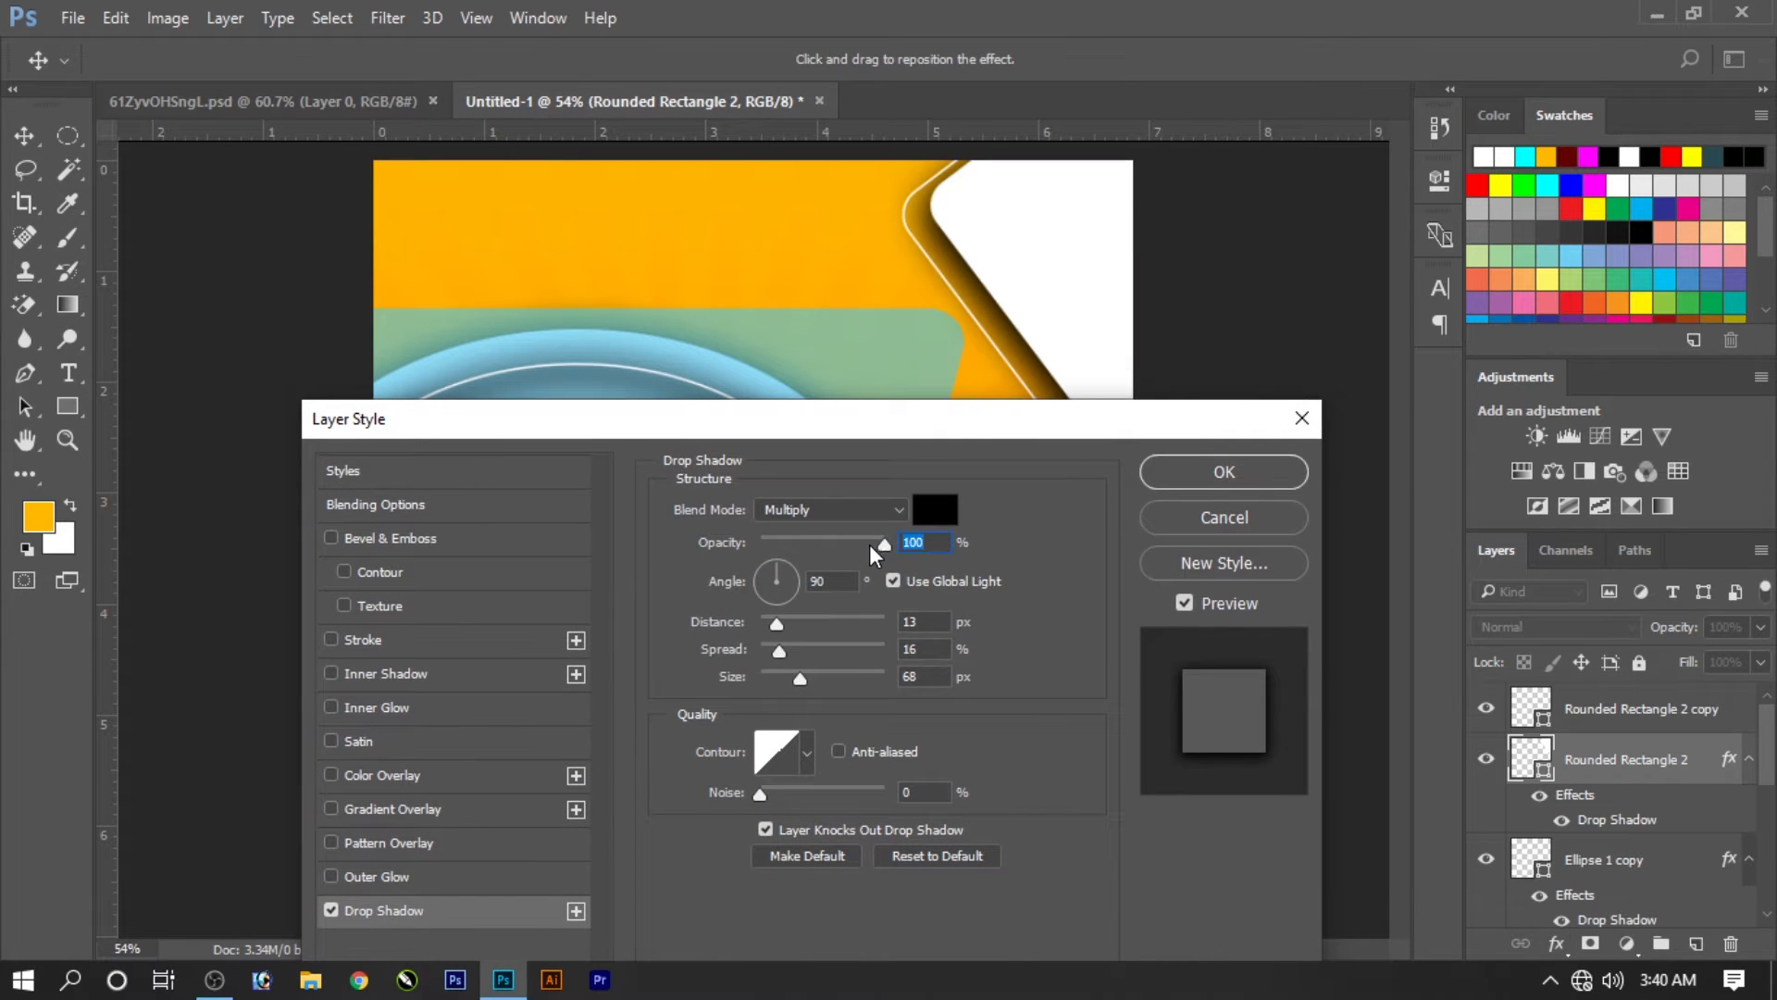
{"action": "left_click_drag", "start_coordinate": [869, 544], "coordinate": [864, 545]}
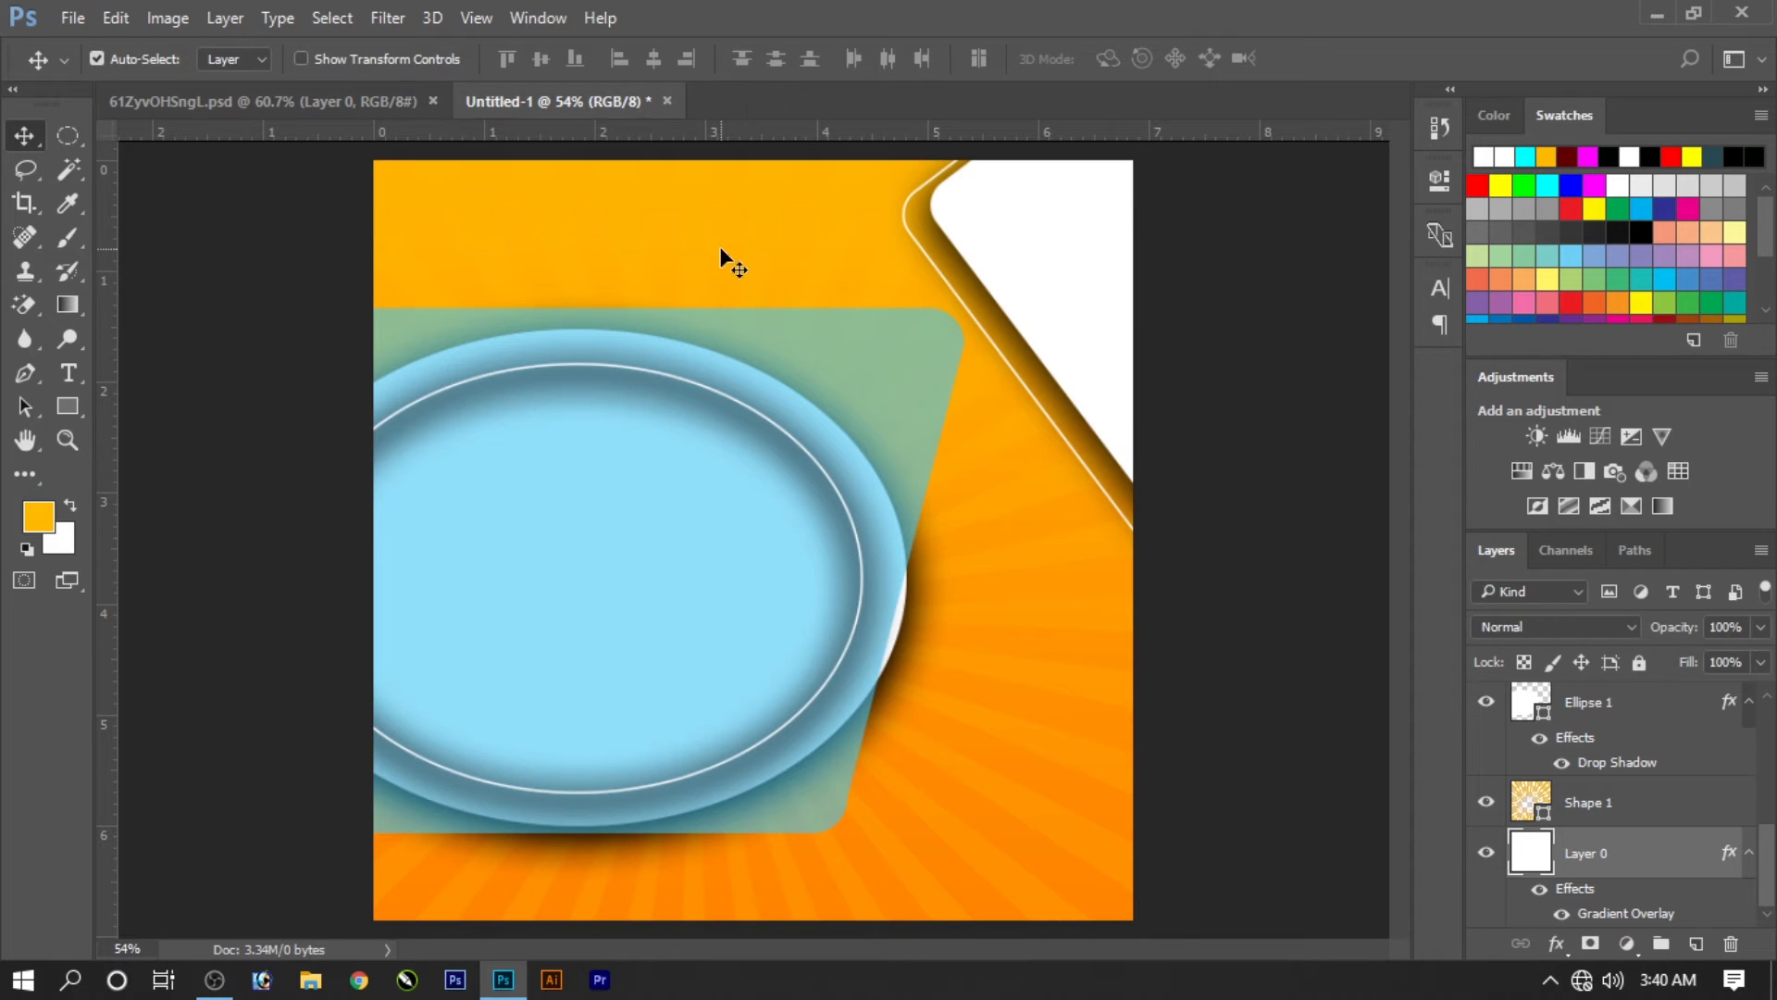
Step: Isolate the layers in use and copy the Gradient Overlay layer style from the background layer, Layer 0
{"action": "right_click", "coordinate": [720, 246]}
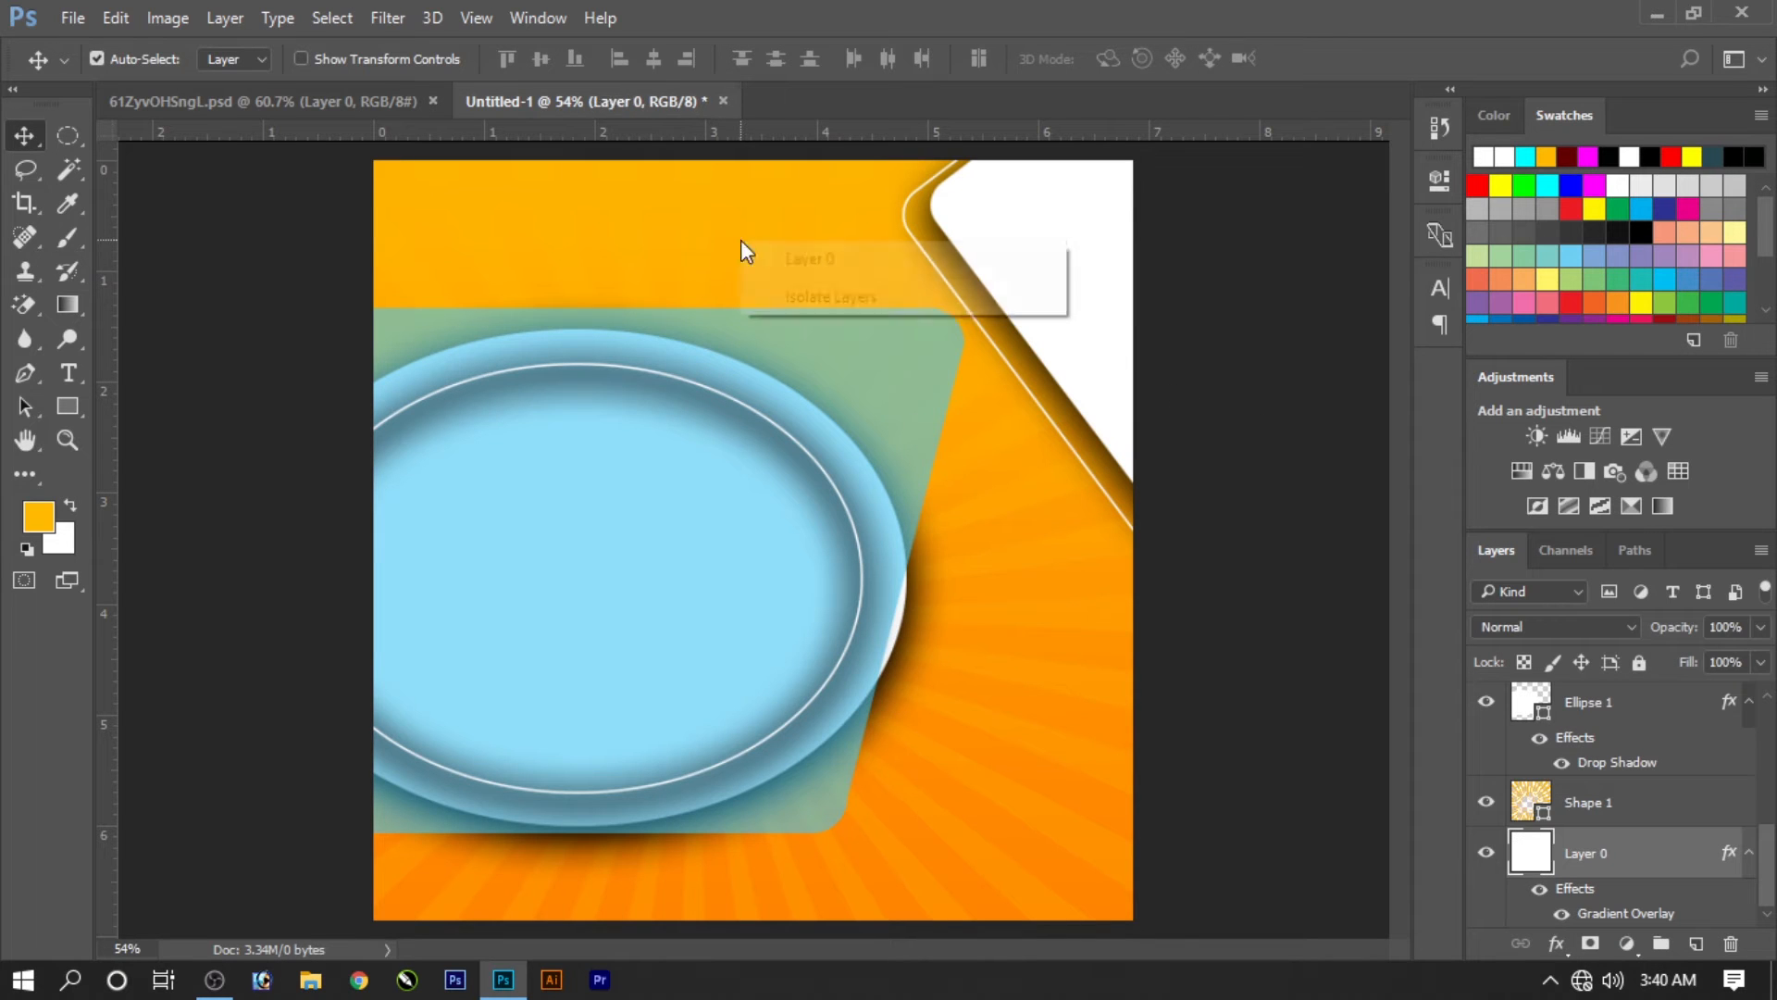
{"action": "left_click", "coordinate": [824, 302]}
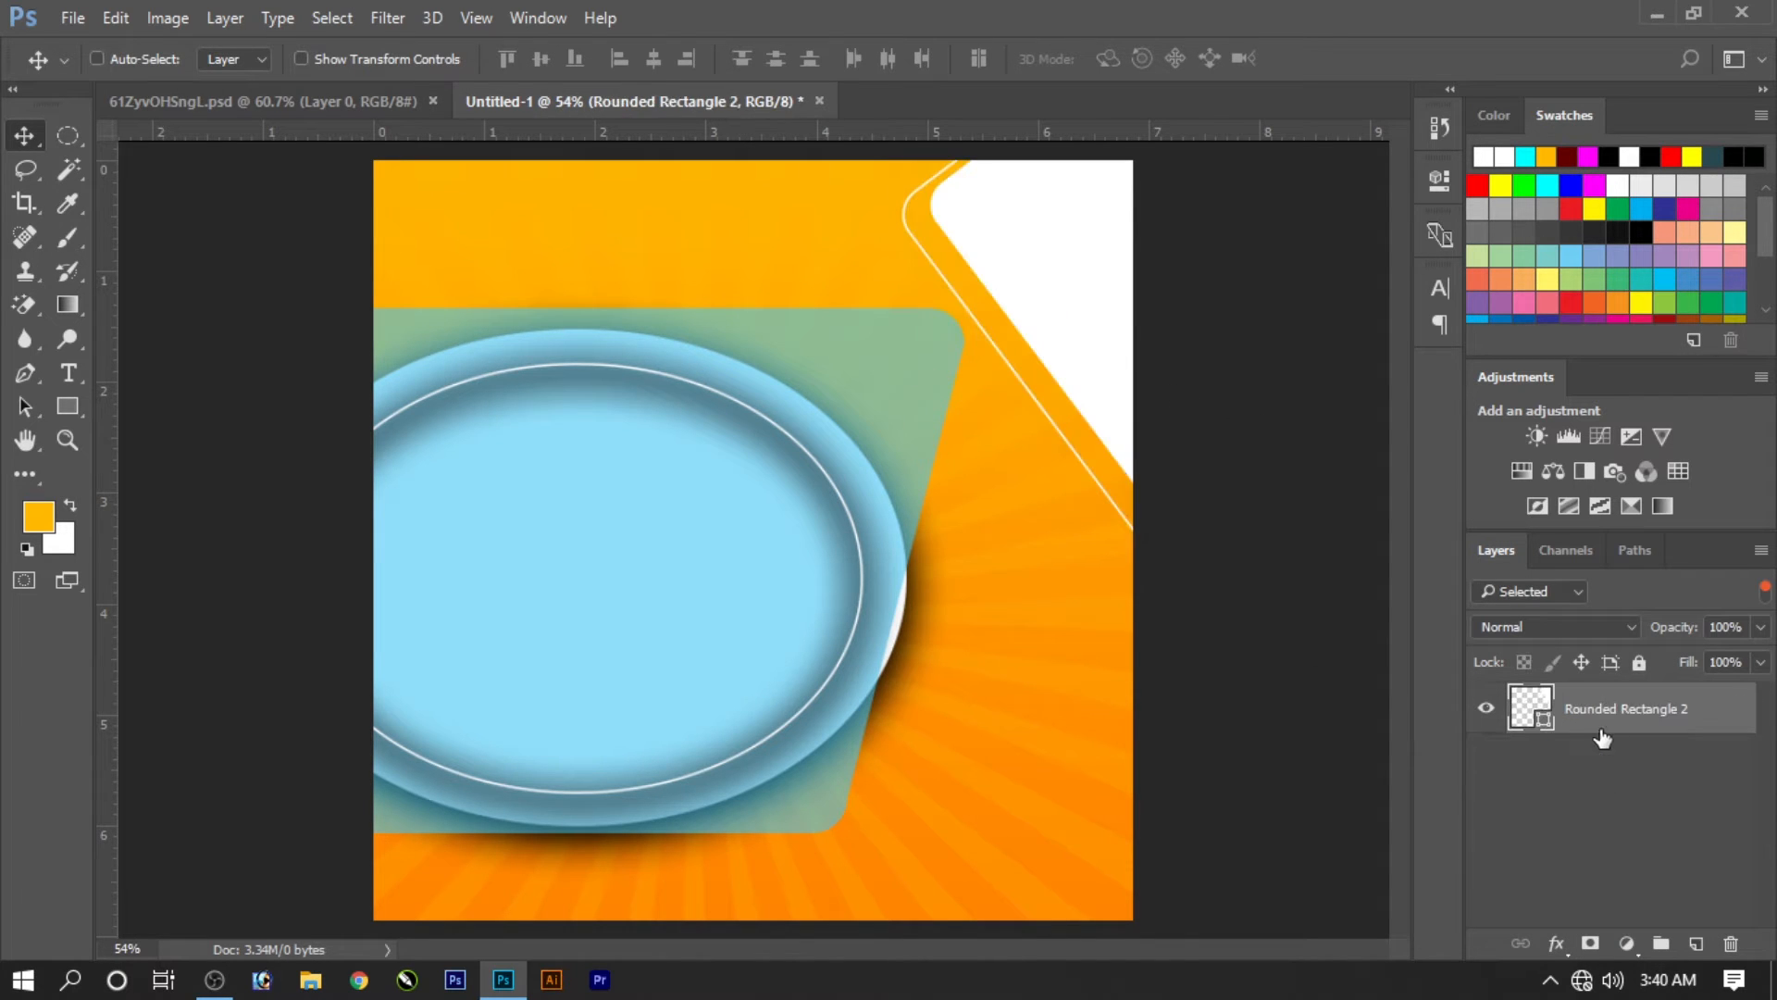
{"action": "left_click", "coordinate": [1110, 694]}
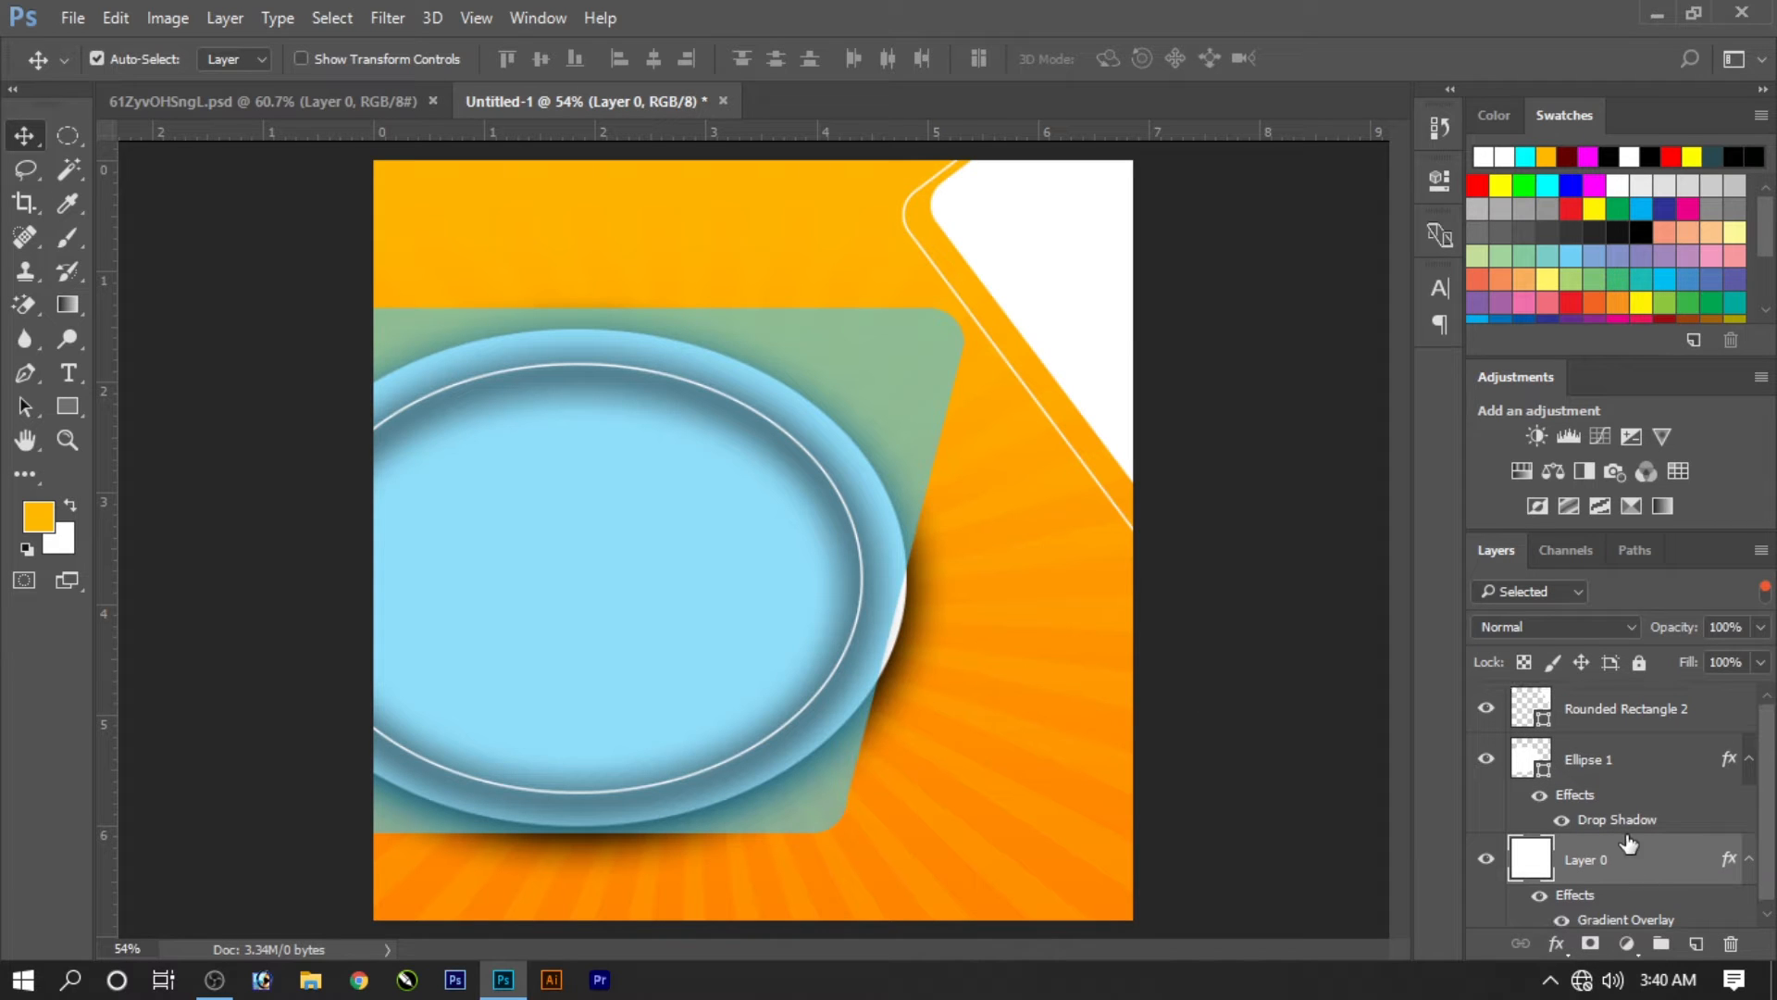
{"action": "right_click", "coordinate": [1611, 884]}
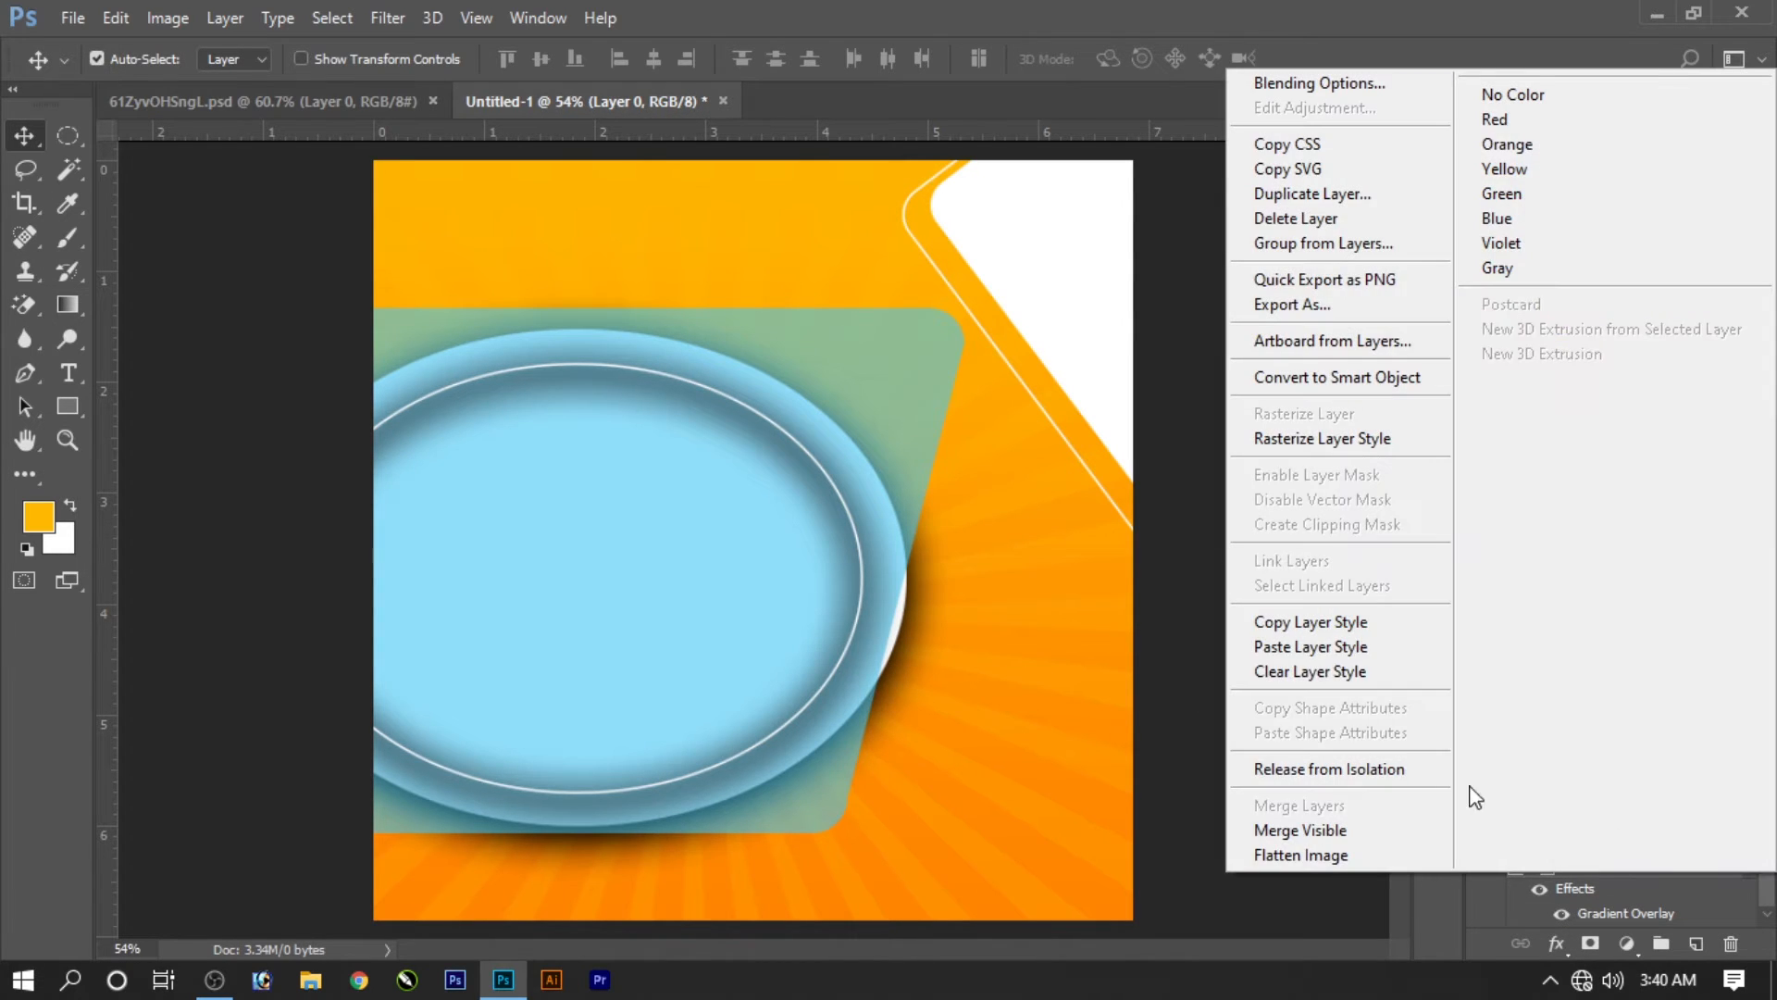
{"action": "left_click", "coordinate": [1444, 620]}
Step: Move the outlined copy one layer down beneath the white rounded rectangle and paste the gradient style onto the white shape
{"action": "left_click", "coordinate": [1127, 322], "text": "alt"}
{"action": "key", "text": "ctrl+["}
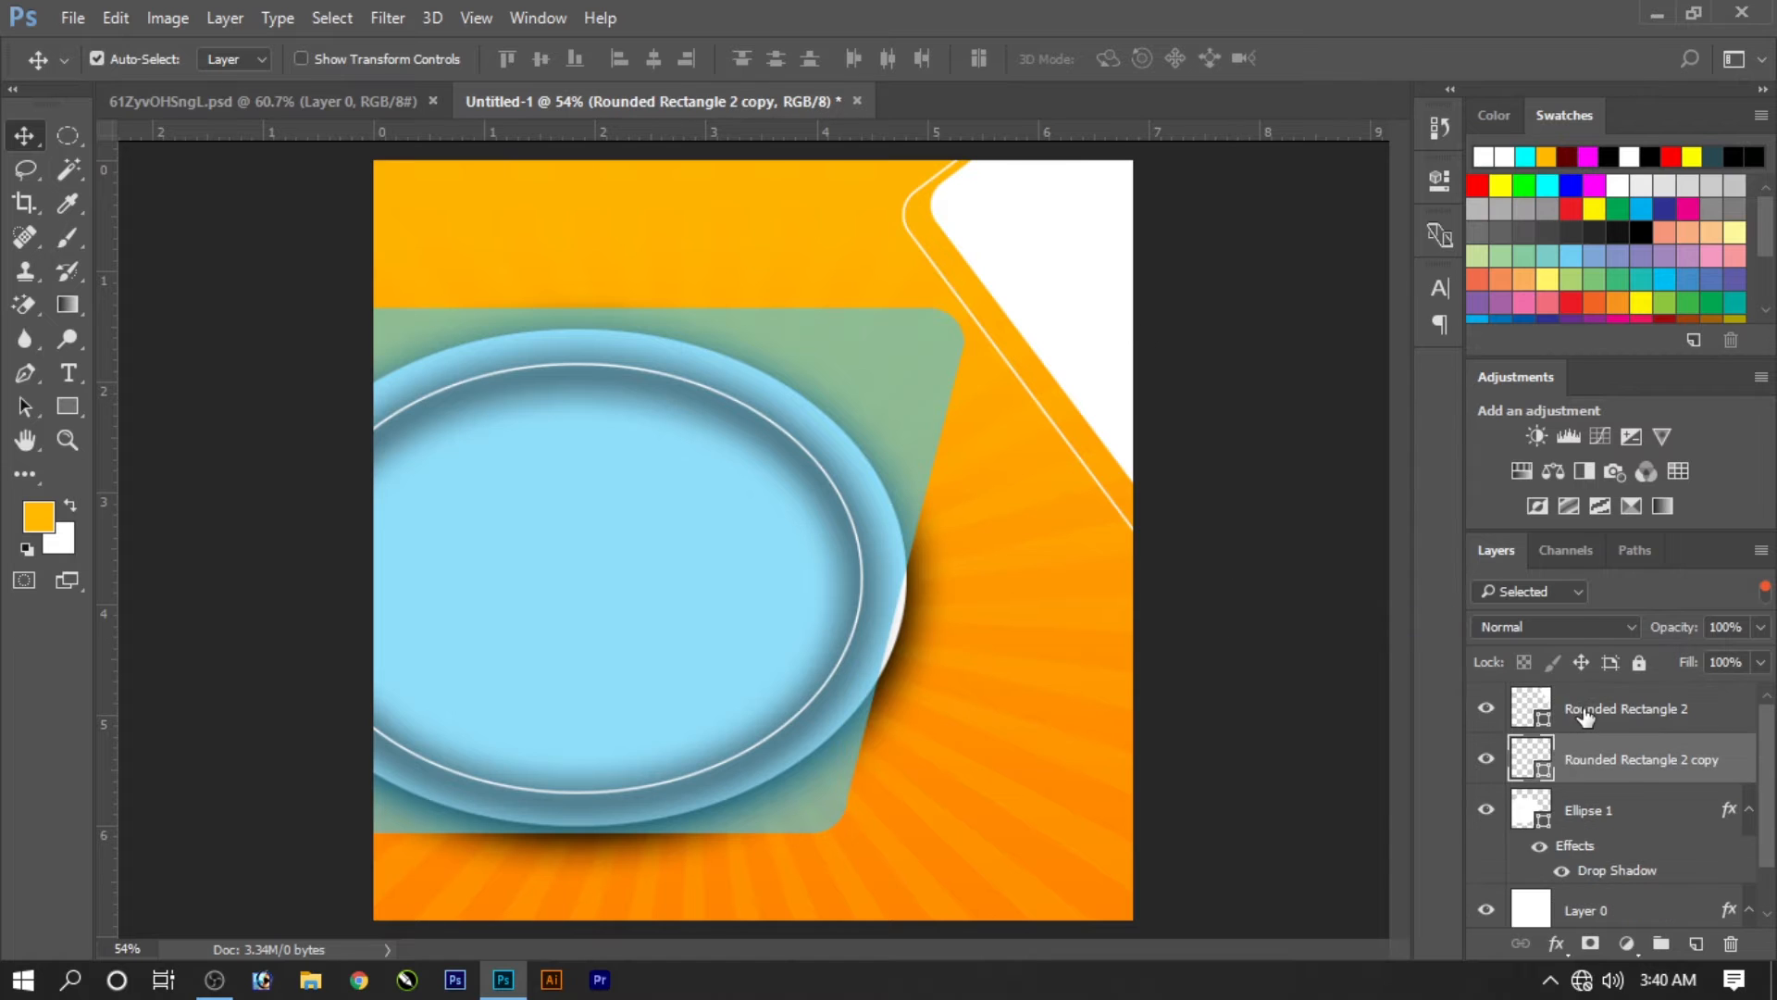
{"action": "right_click", "coordinate": [1581, 709]}
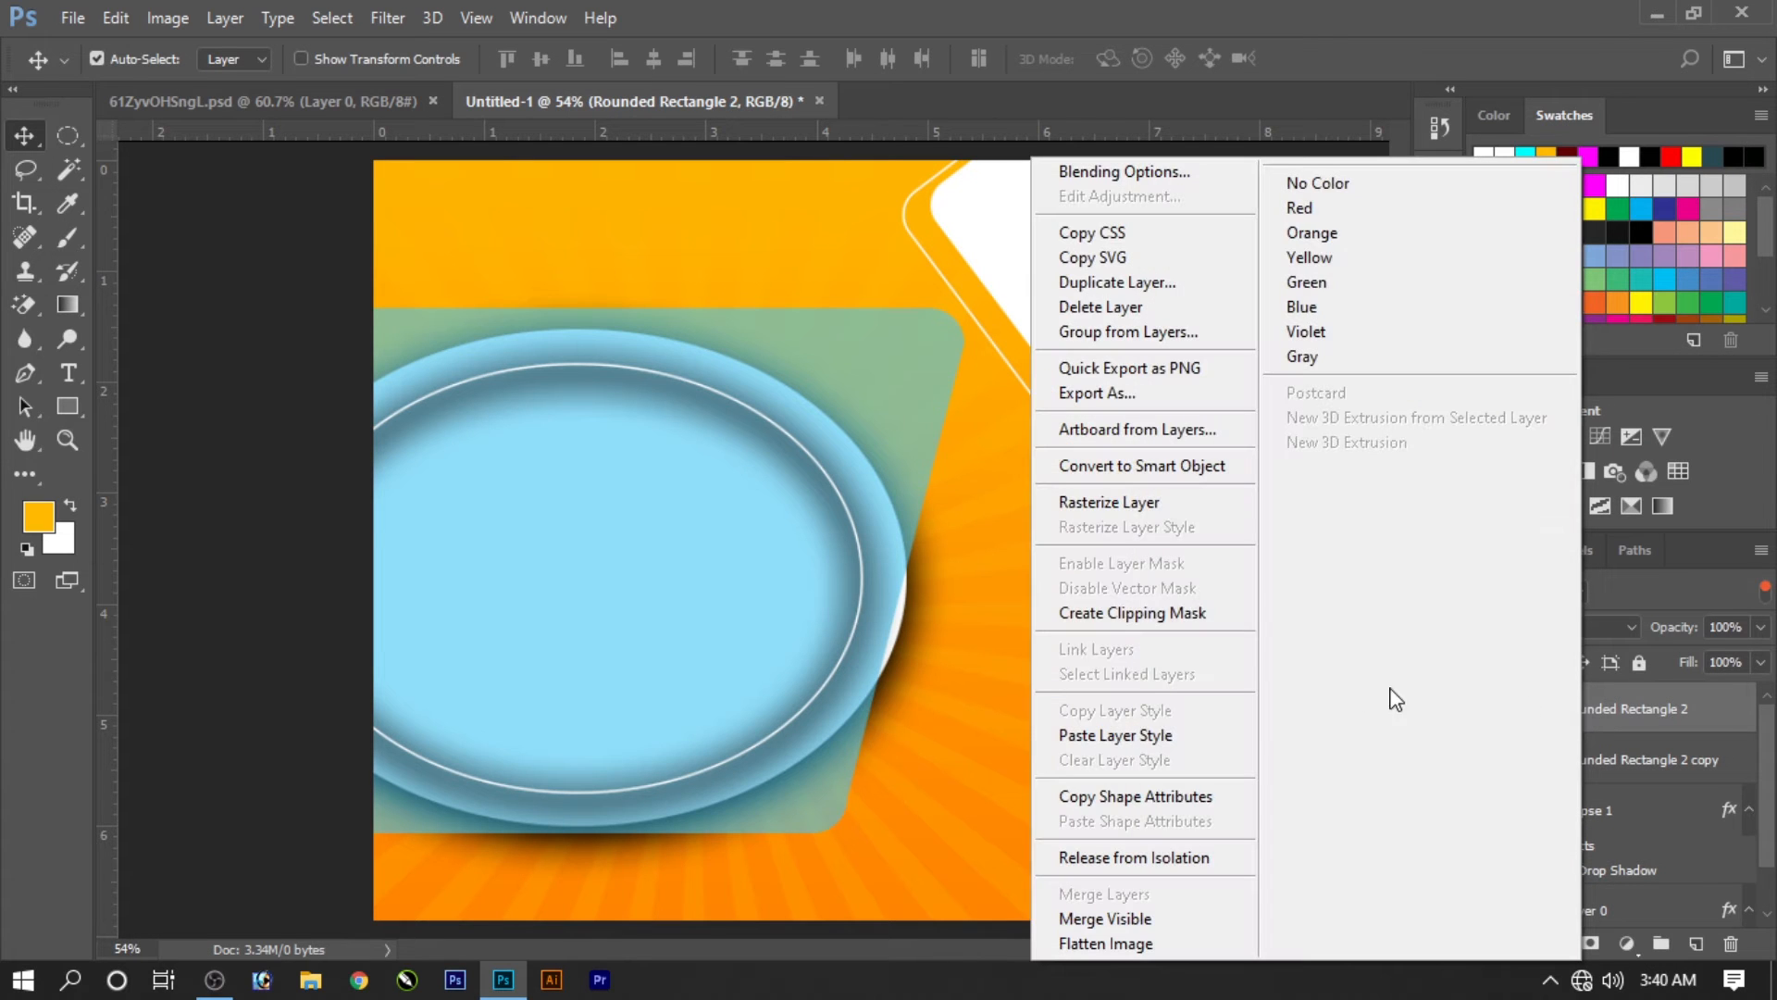
{"action": "left_click", "coordinate": [1148, 737]}
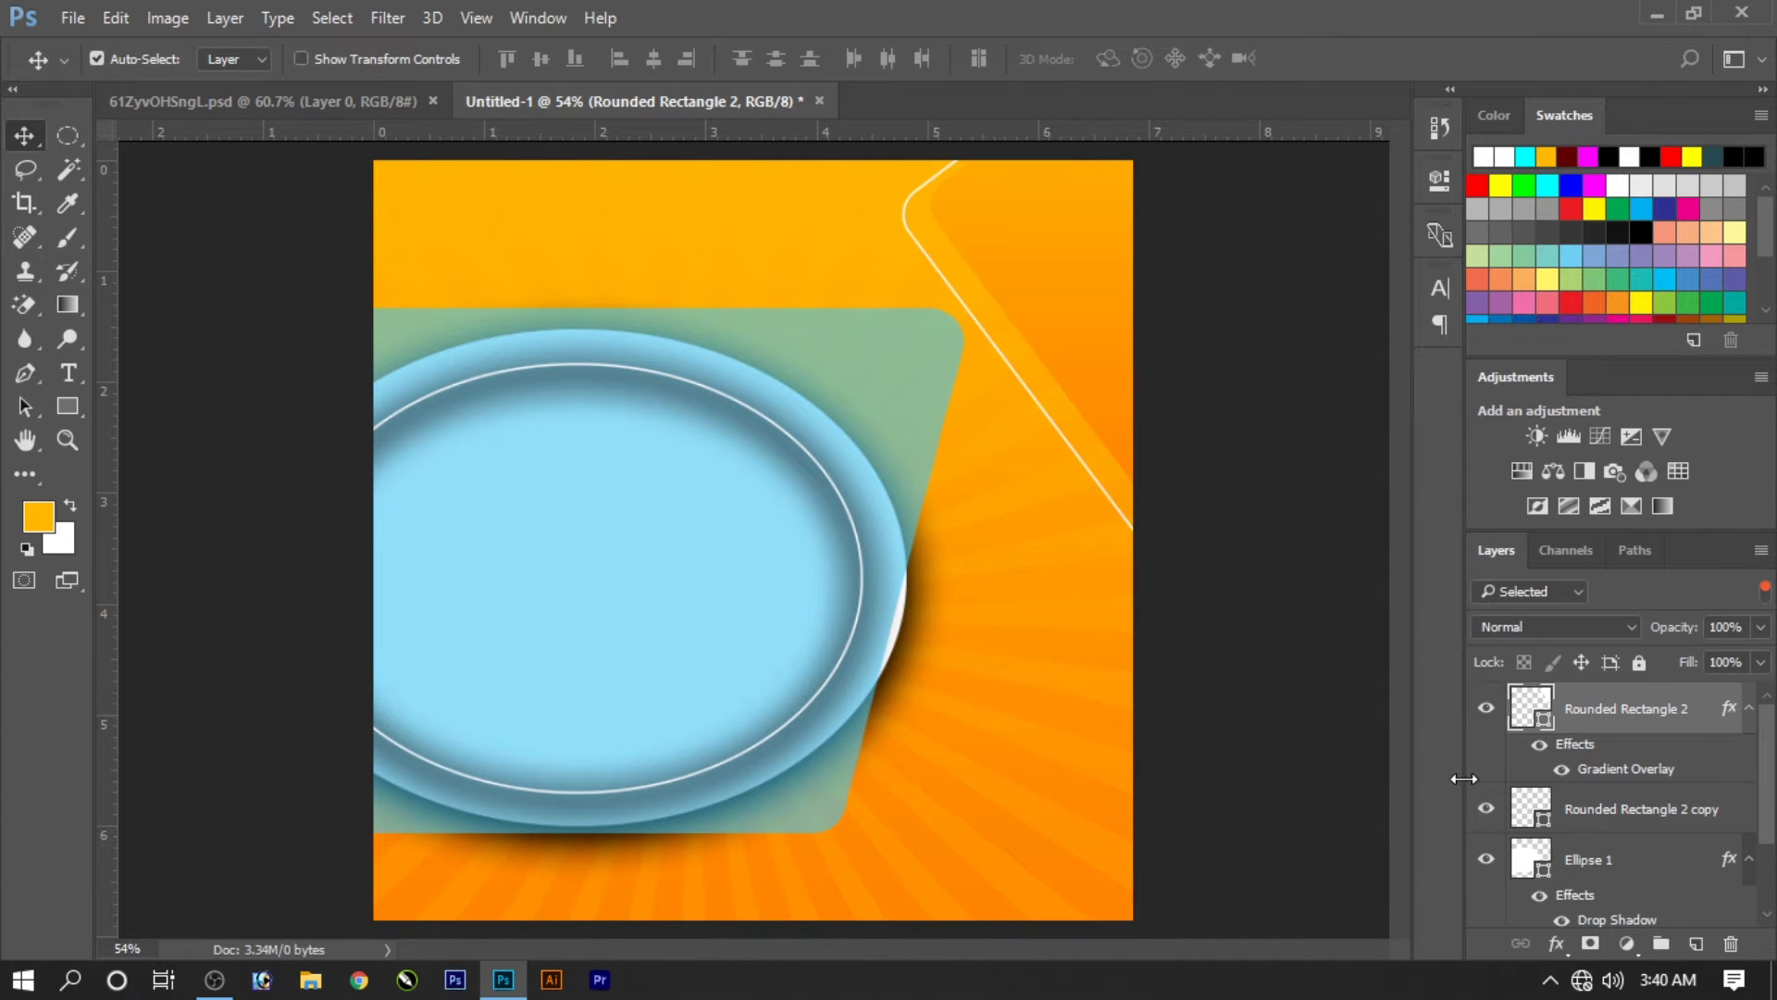
Step: Add a black Multiply drop shadow to the gradient rounded rectangle with 100% opacity, 18 px distance, 8% spread and 51 px size
{"action": "left_click", "coordinate": [1557, 943]}
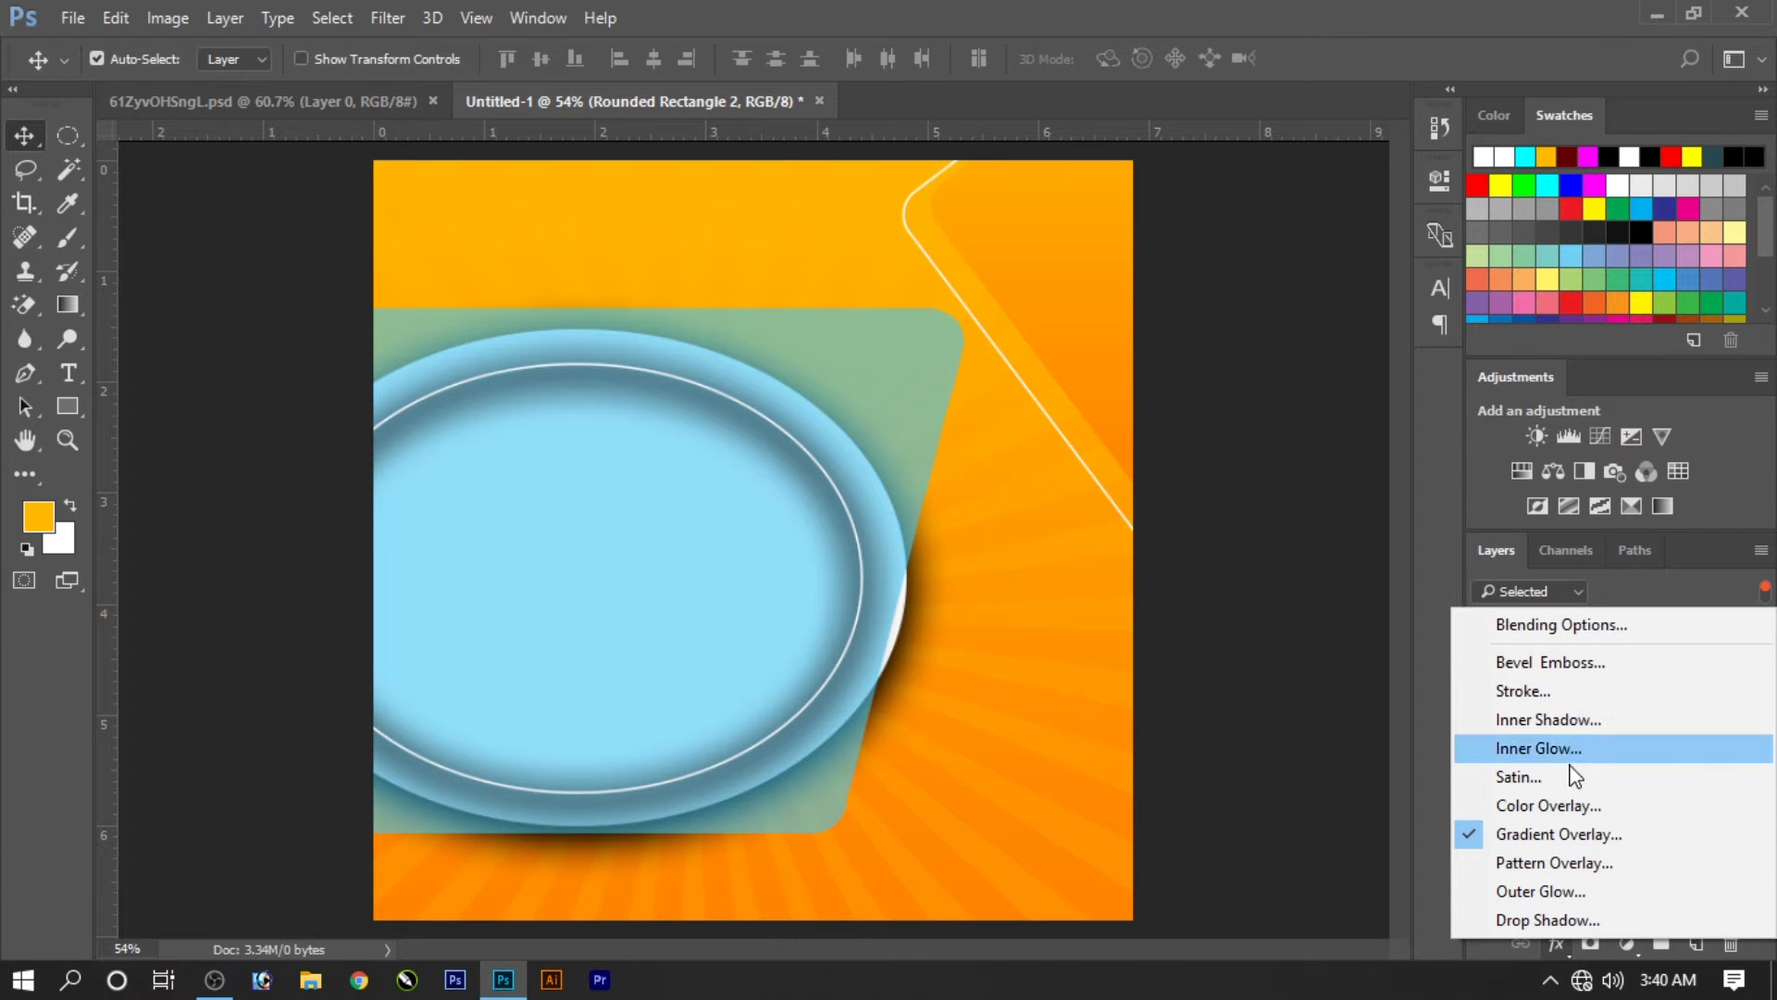
{"action": "left_click", "coordinate": [1557, 917]}
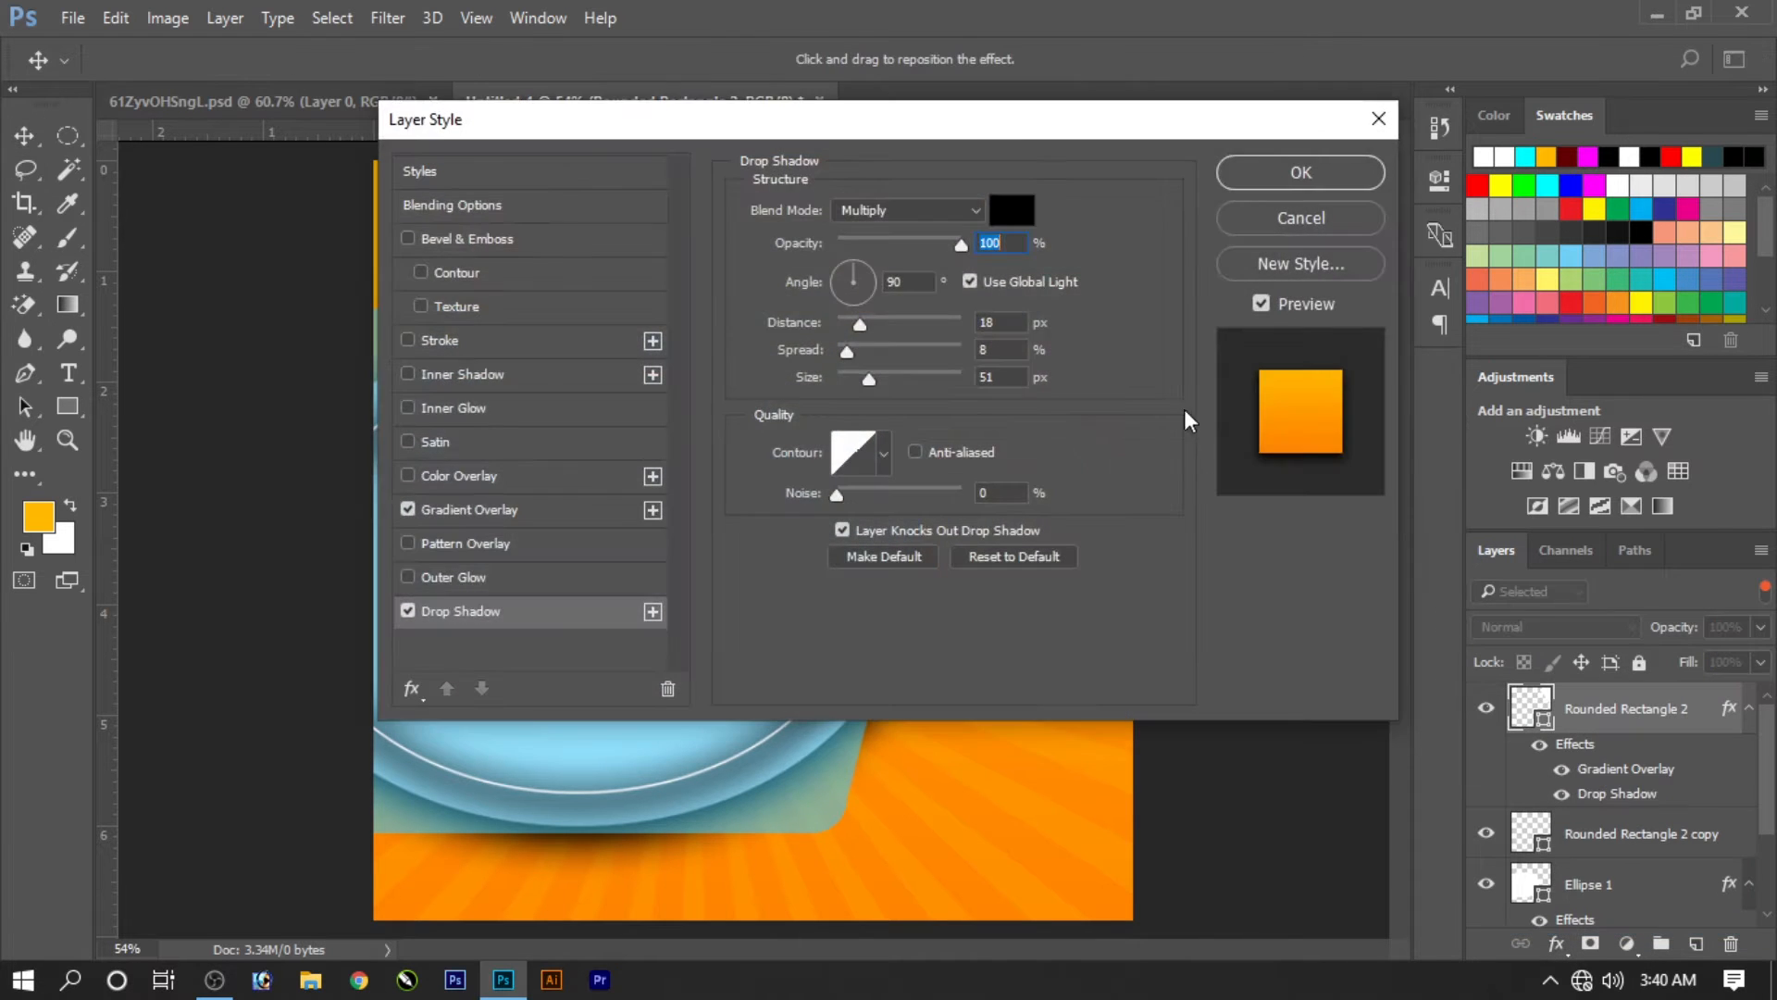
{"action": "left_click_drag", "start_coordinate": [1035, 159], "coordinate": [1041, 430]}
{"action": "left_click", "coordinate": [1297, 470]}
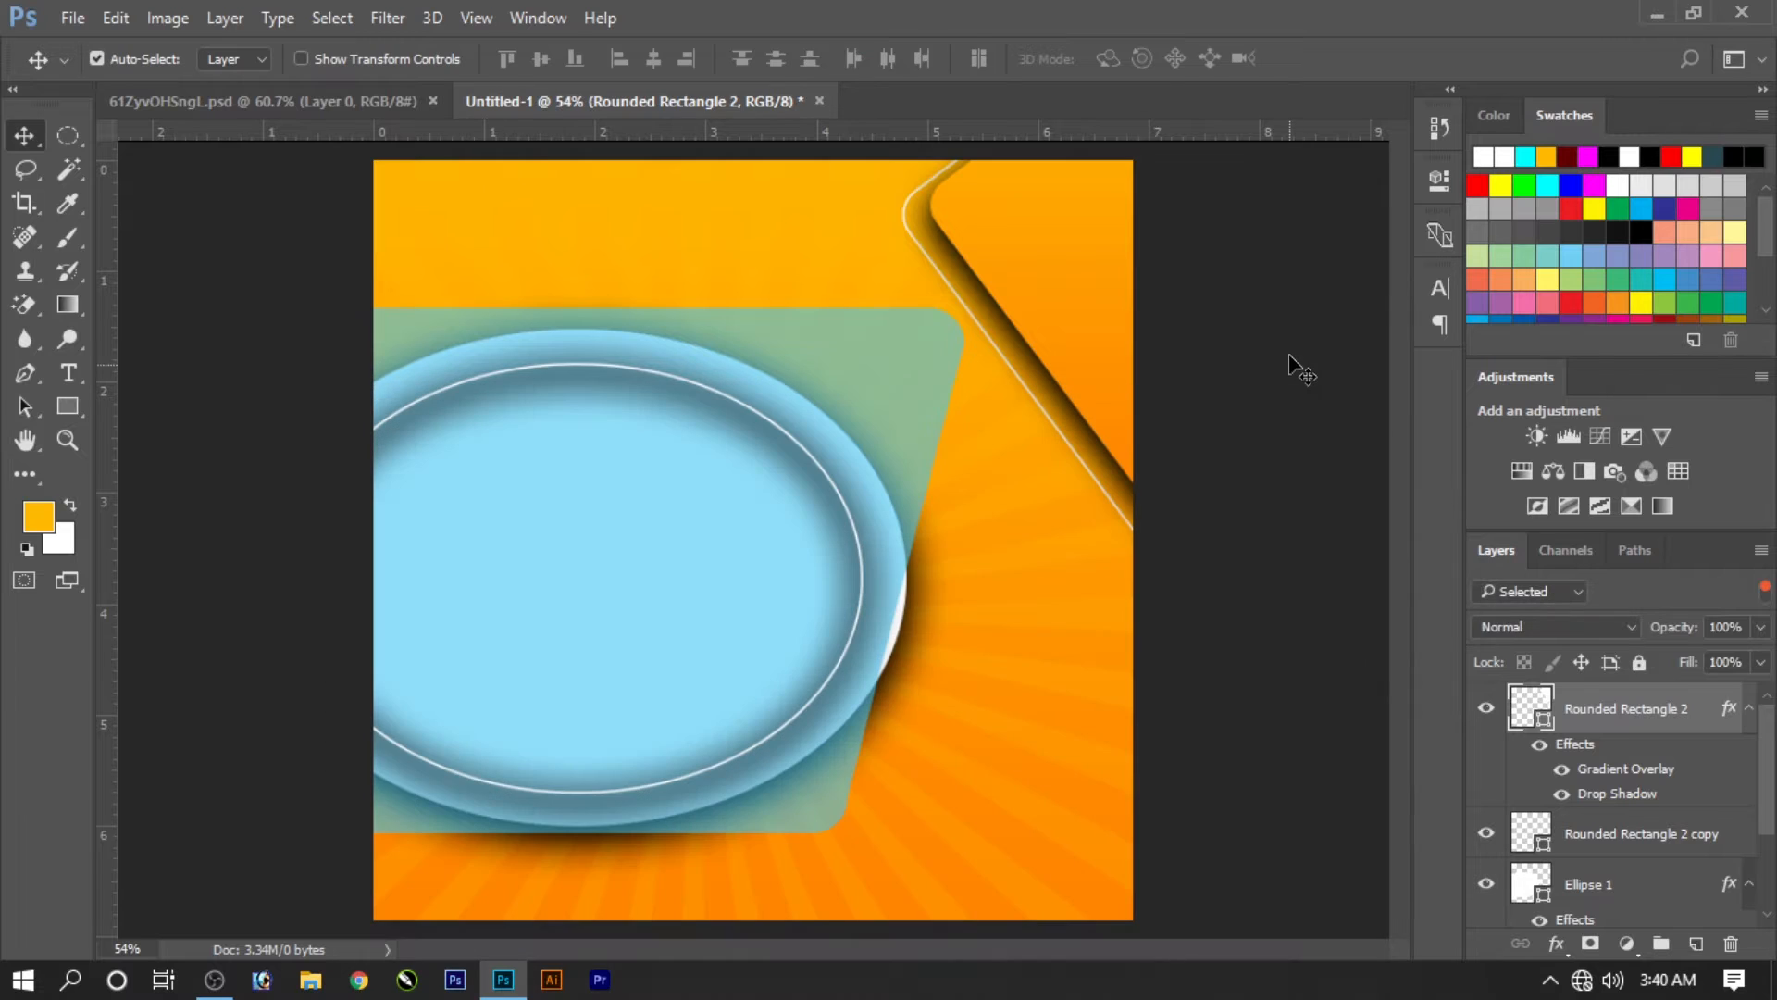
Step: Place a copy of the outlined rounded rectangle, scaled to about 91%, in front of the gradient rounded rectangle
{"action": "left_click", "coordinate": [1291, 370]}
{"action": "right_click", "coordinate": [1103, 341]}
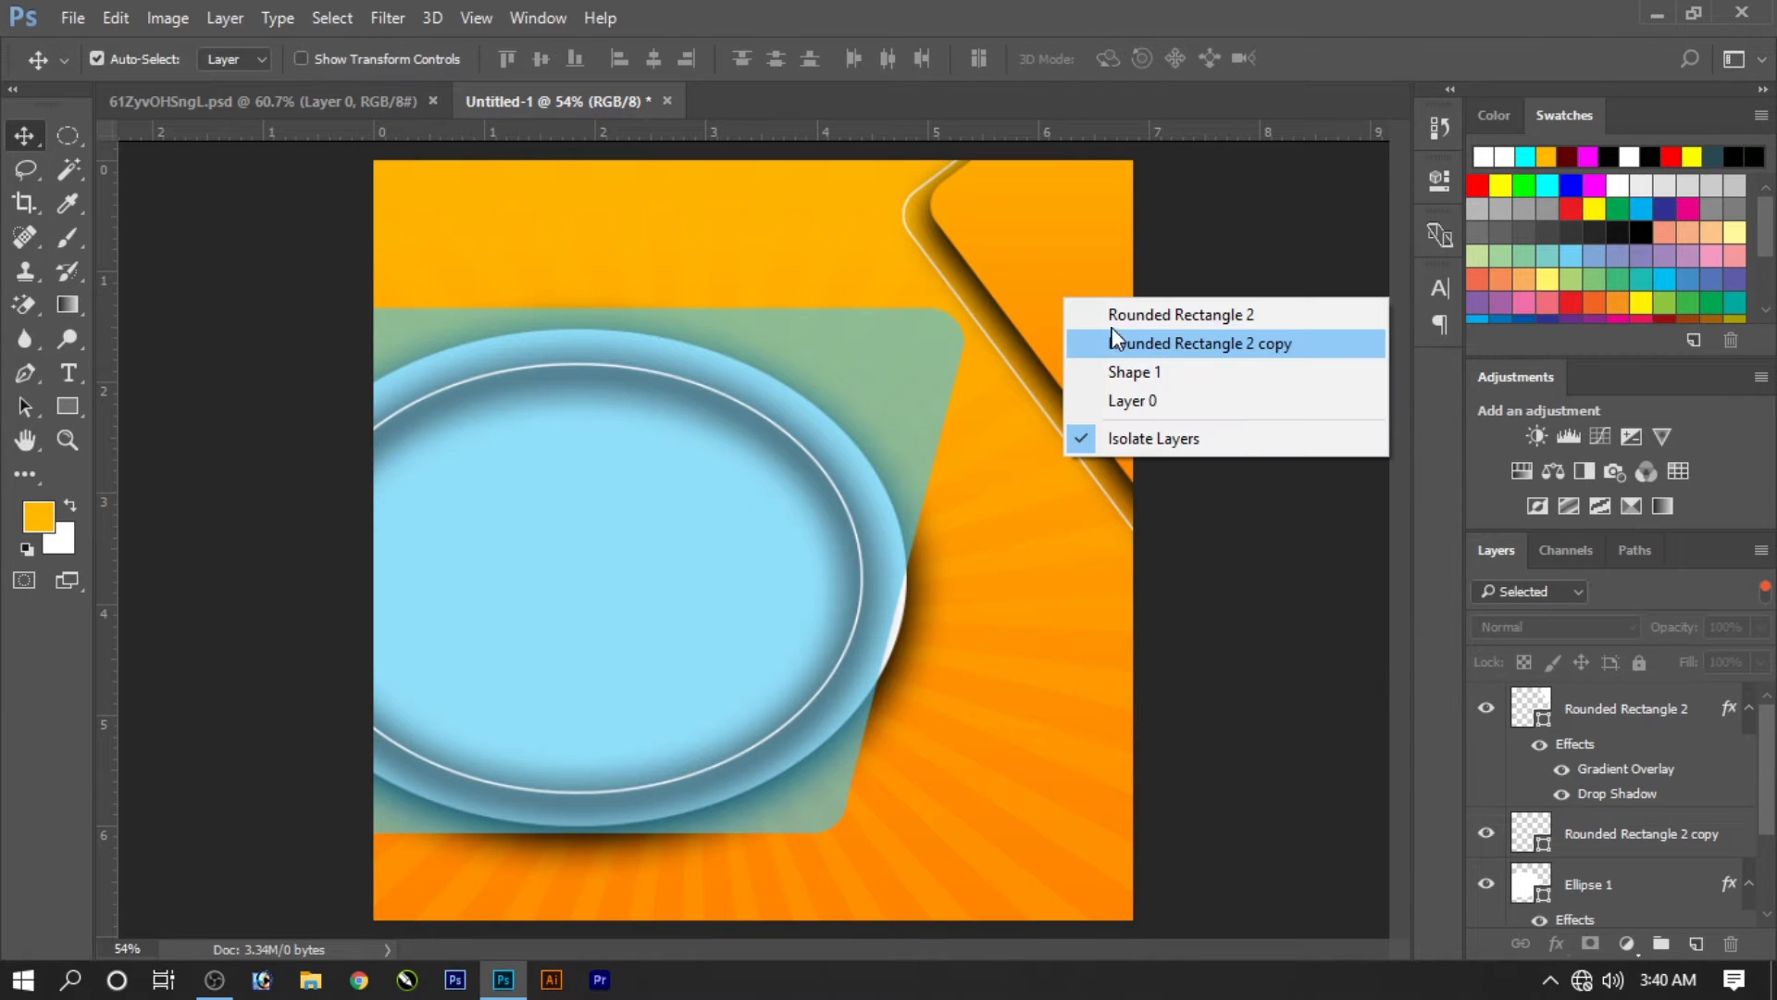
{"action": "left_click", "coordinate": [1120, 316]}
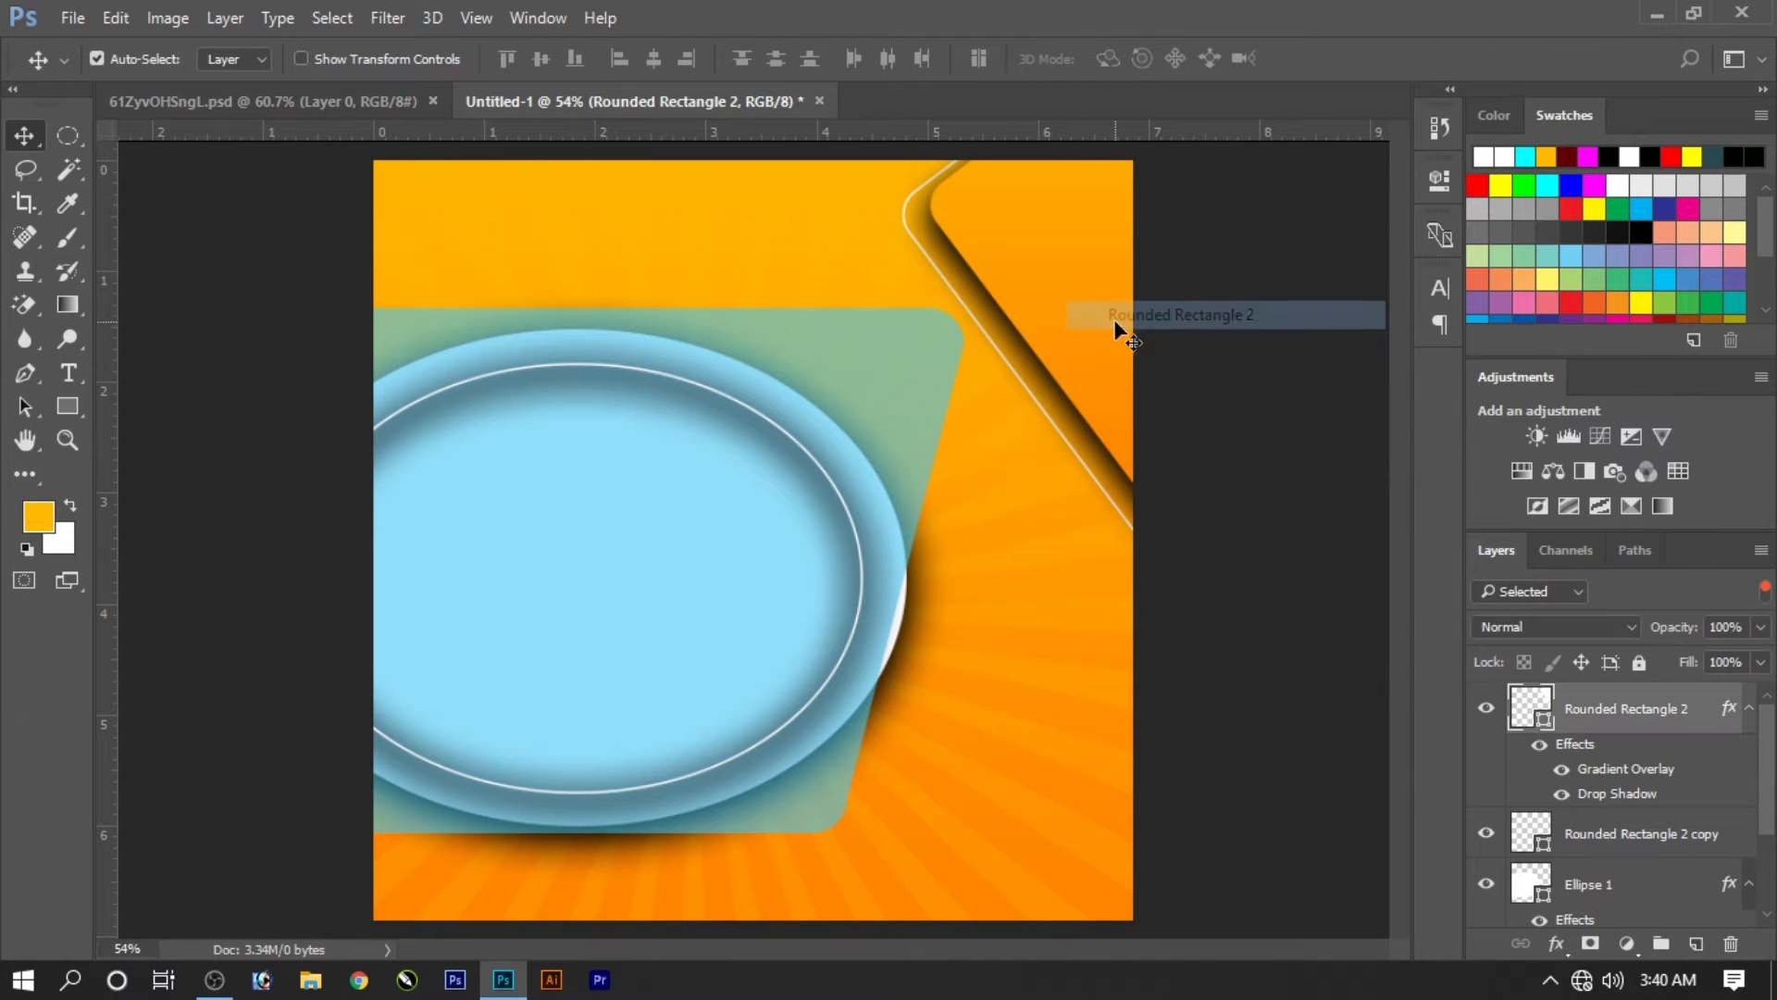
{"action": "left_click", "coordinate": [919, 248]}
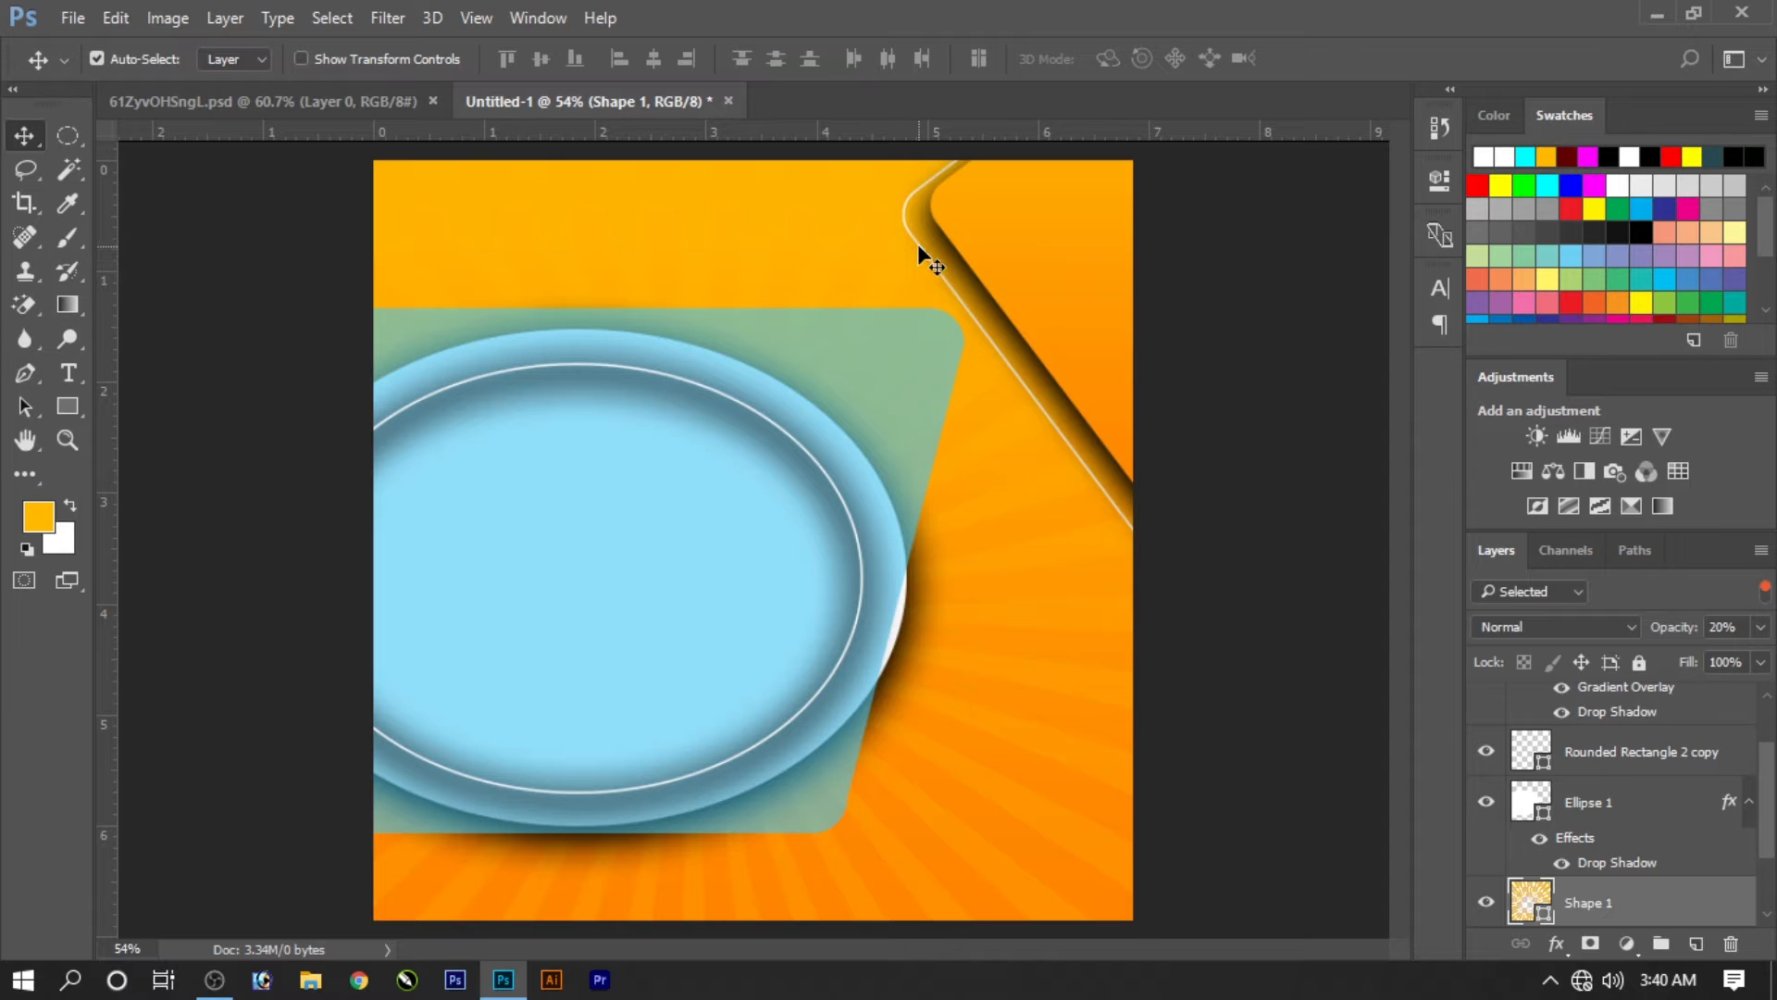
{"action": "left_click", "coordinate": [918, 243]}
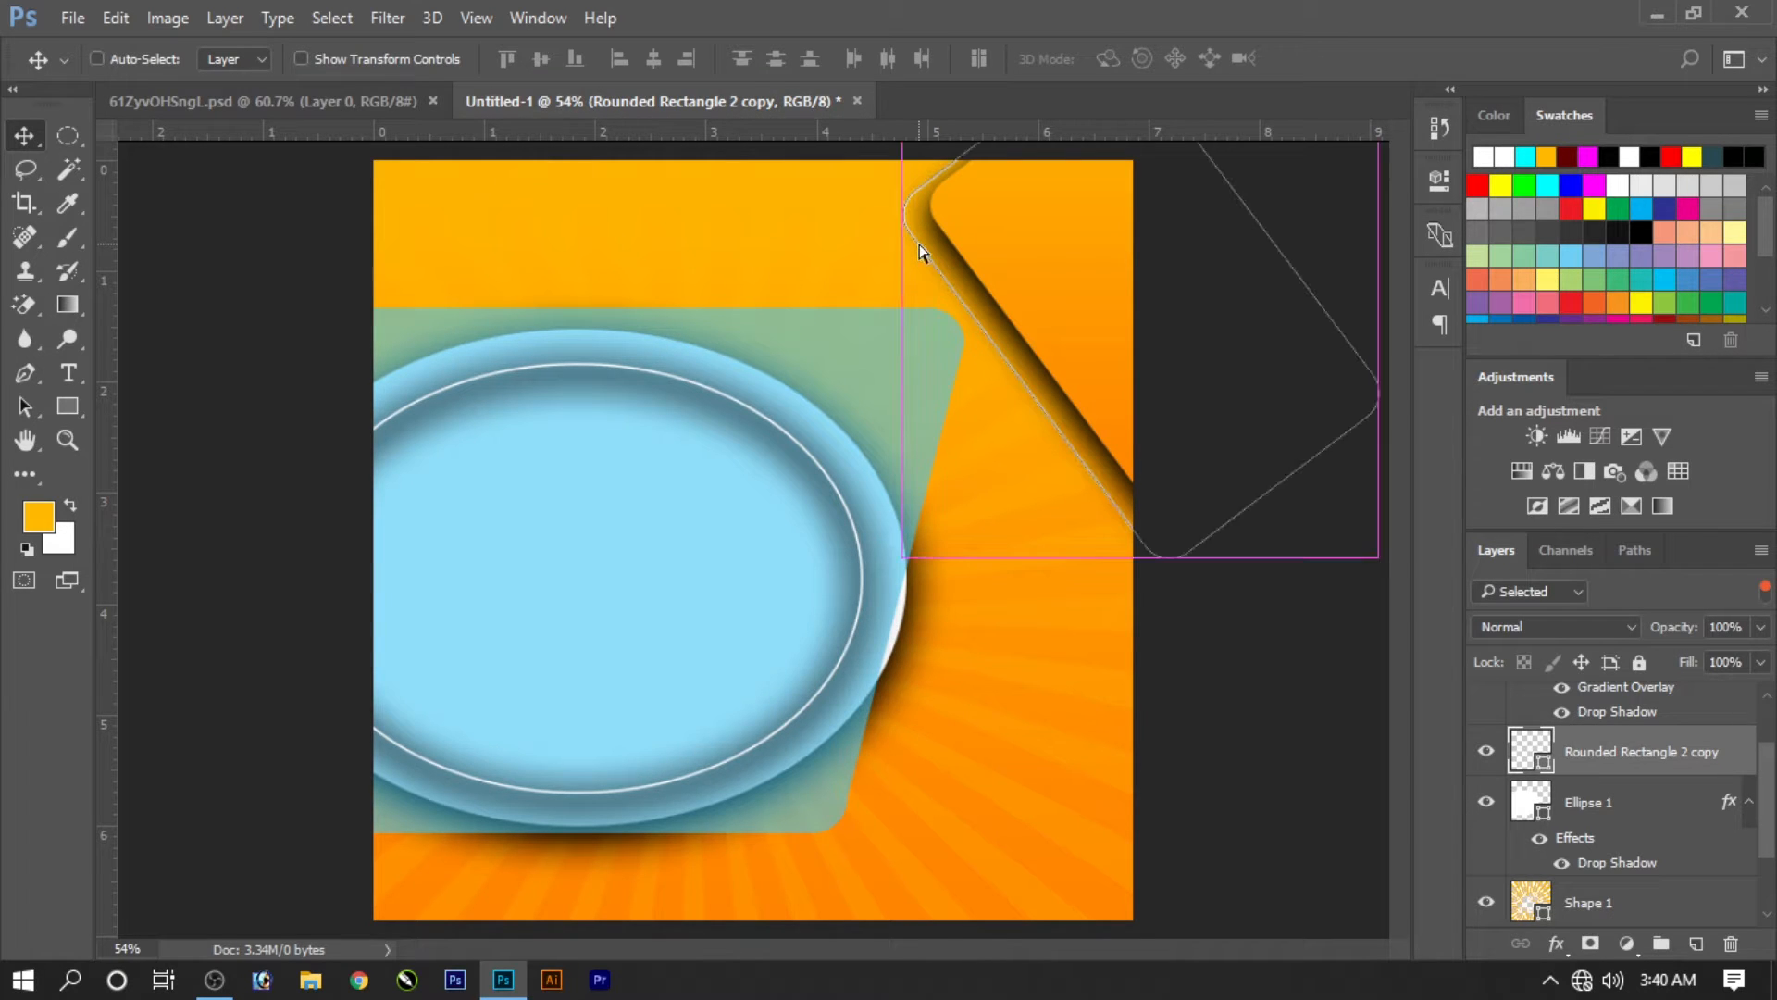
{"action": "key", "text": "ctrl+j"}
{"action": "key", "text": "ctrl+t"}
{"action": "left_click_drag", "start_coordinate": [904, 557], "coordinate": [924, 534]}
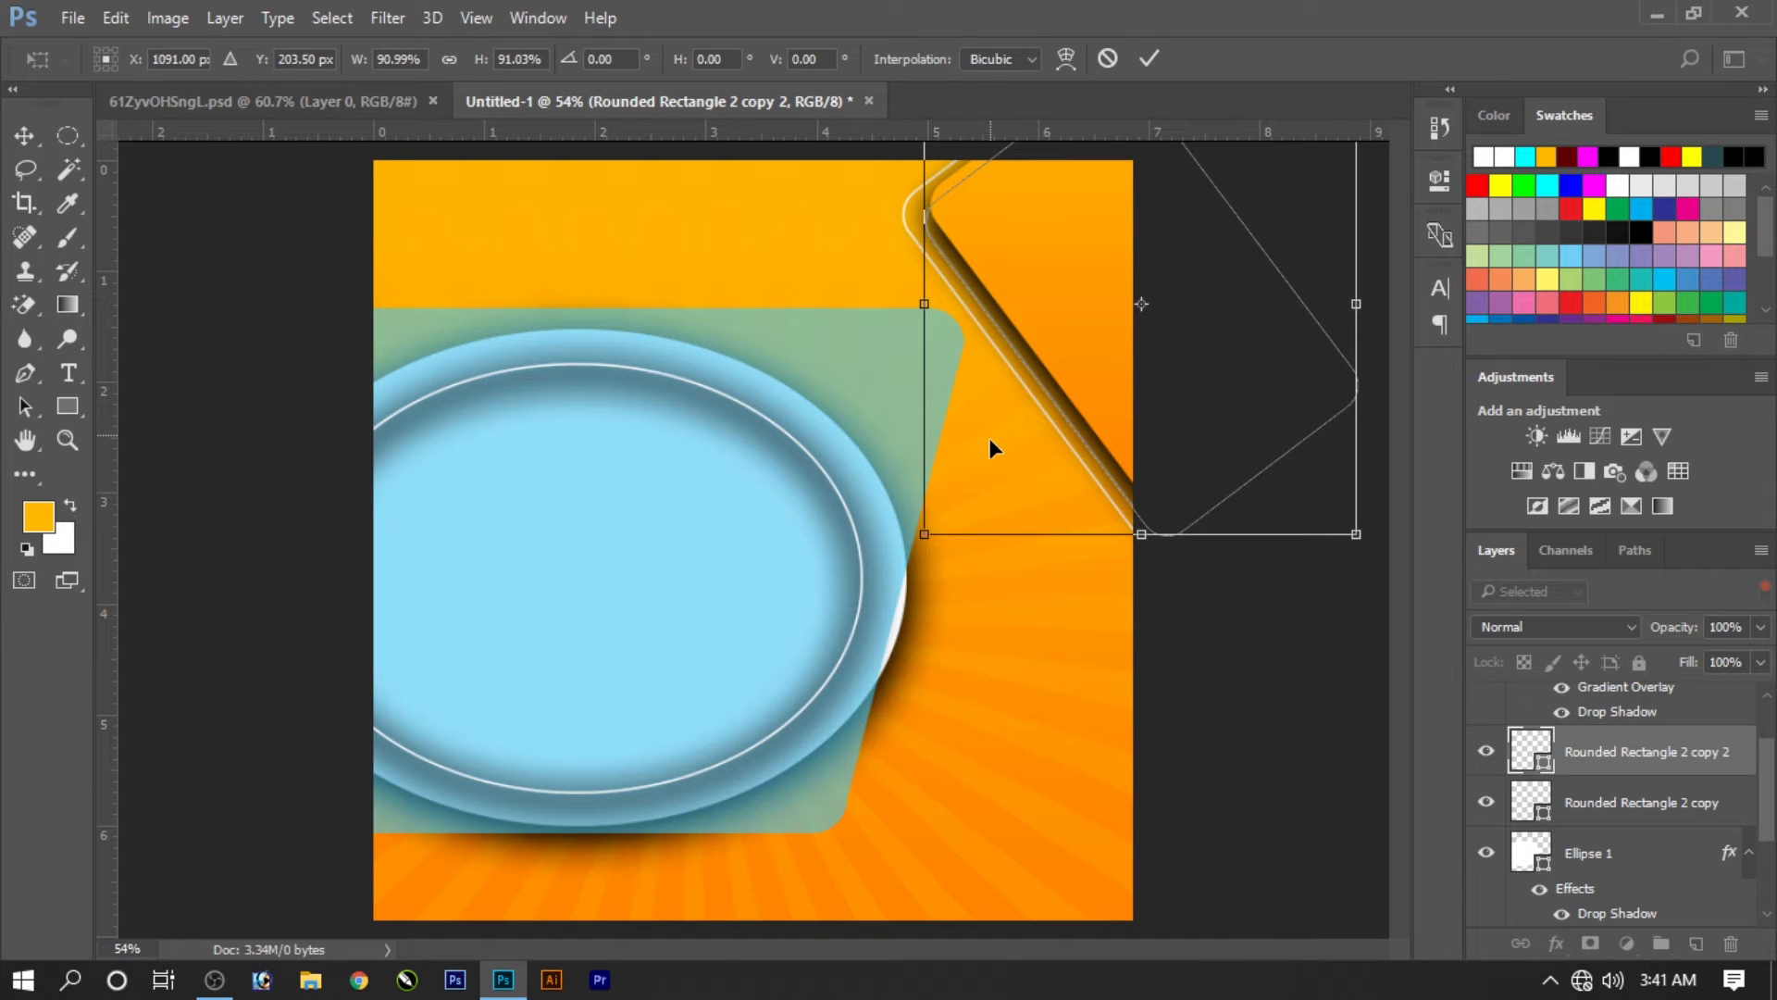
{"action": "key", "text": "Return"}
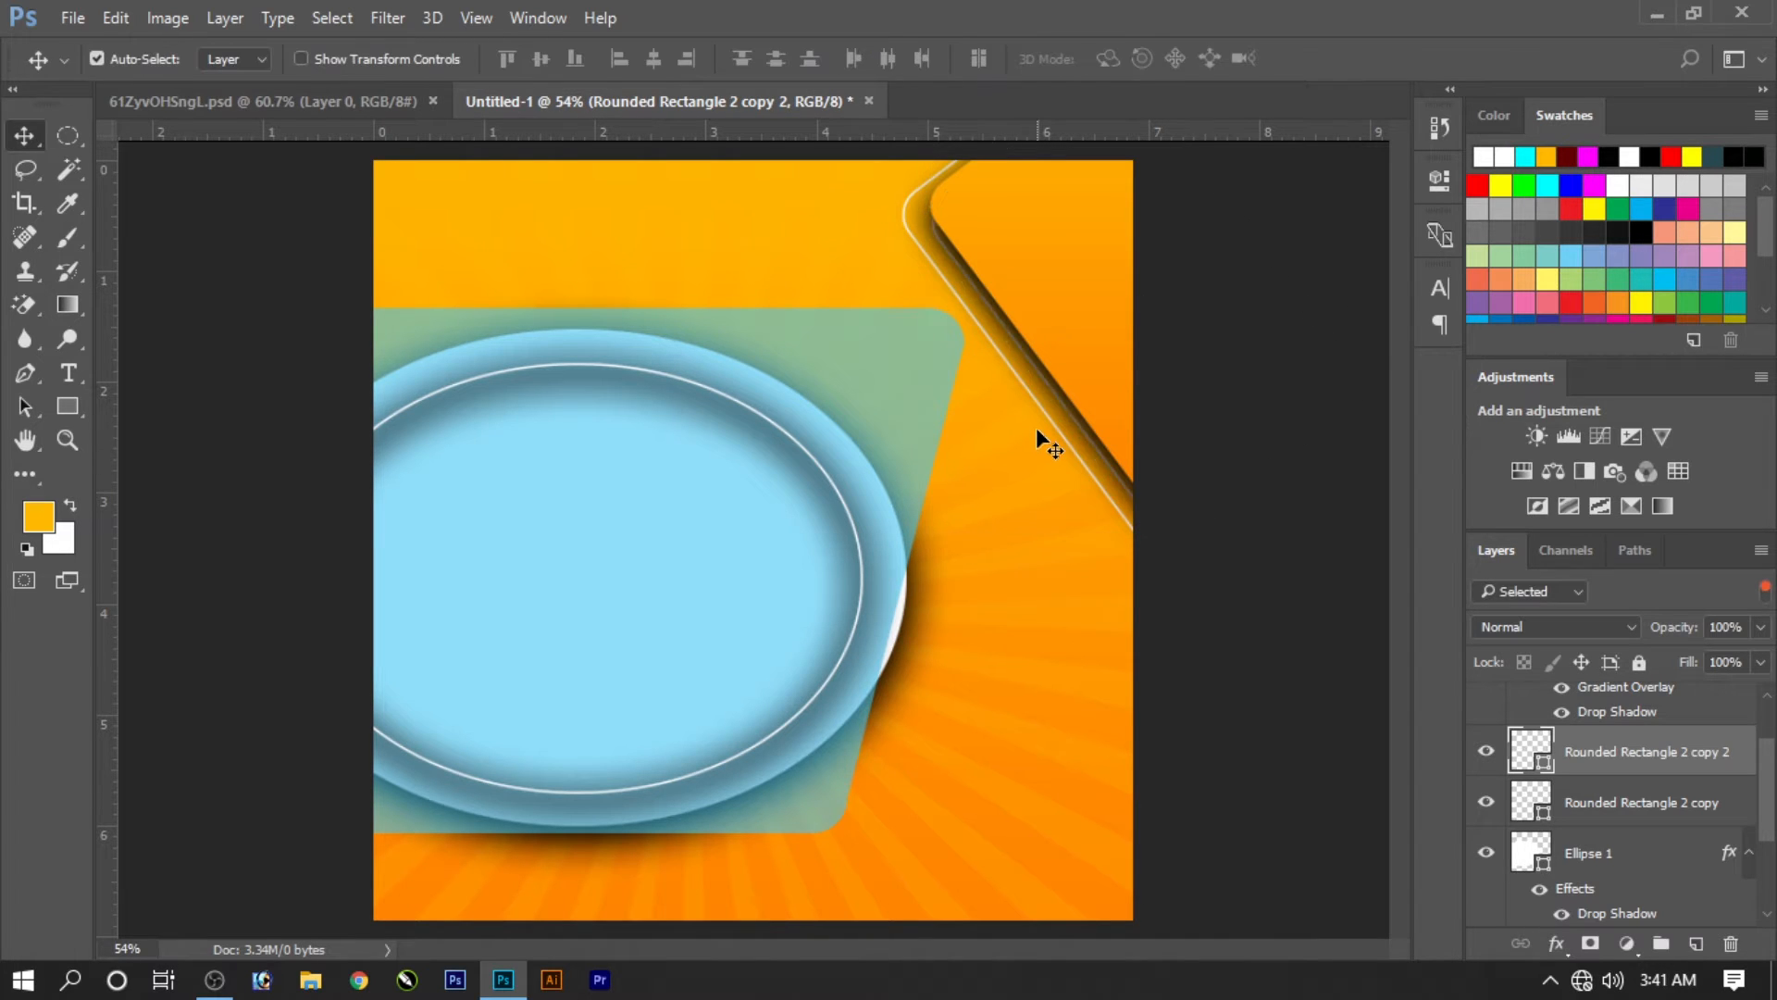
{"action": "key", "text": "ctrl"}
{"action": "key", "text": "ctrl+bracketright"}
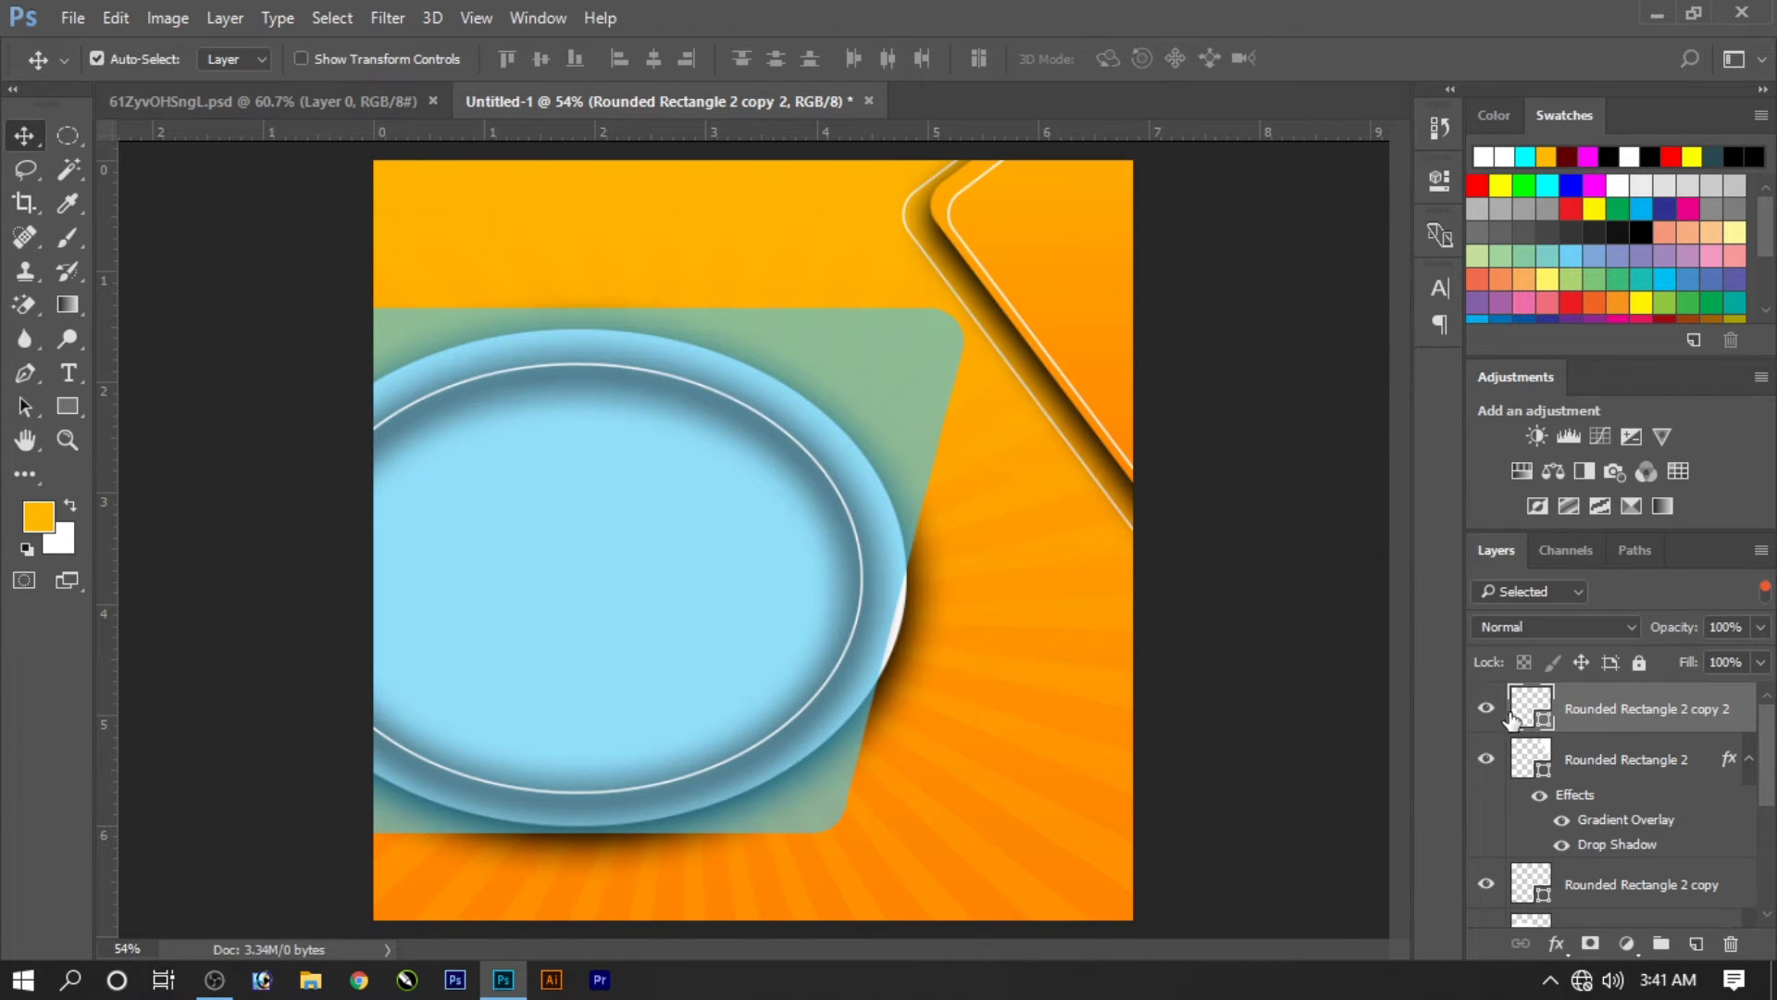
Step: Add a Normal Color Overlay at 100% opacity in light orange ffbd55 to the inner rounded rectangle outline
{"action": "left_click", "coordinate": [1556, 944]}
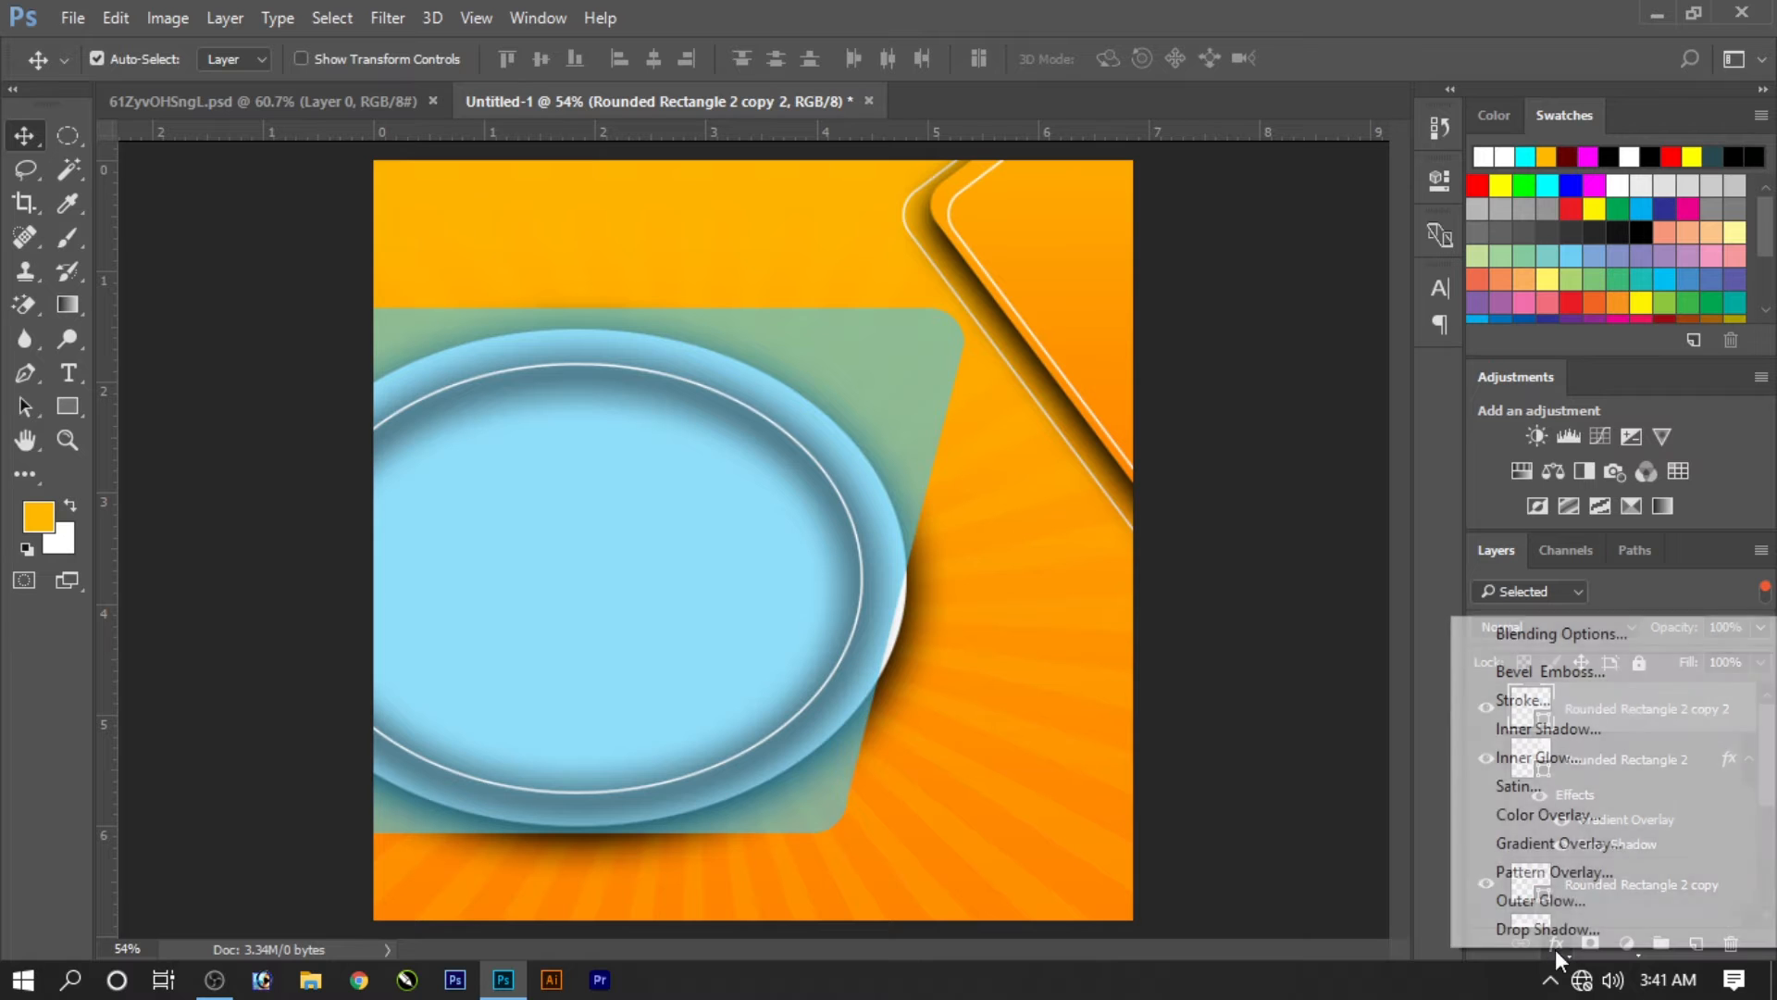
{"action": "left_click", "coordinate": [1586, 814]}
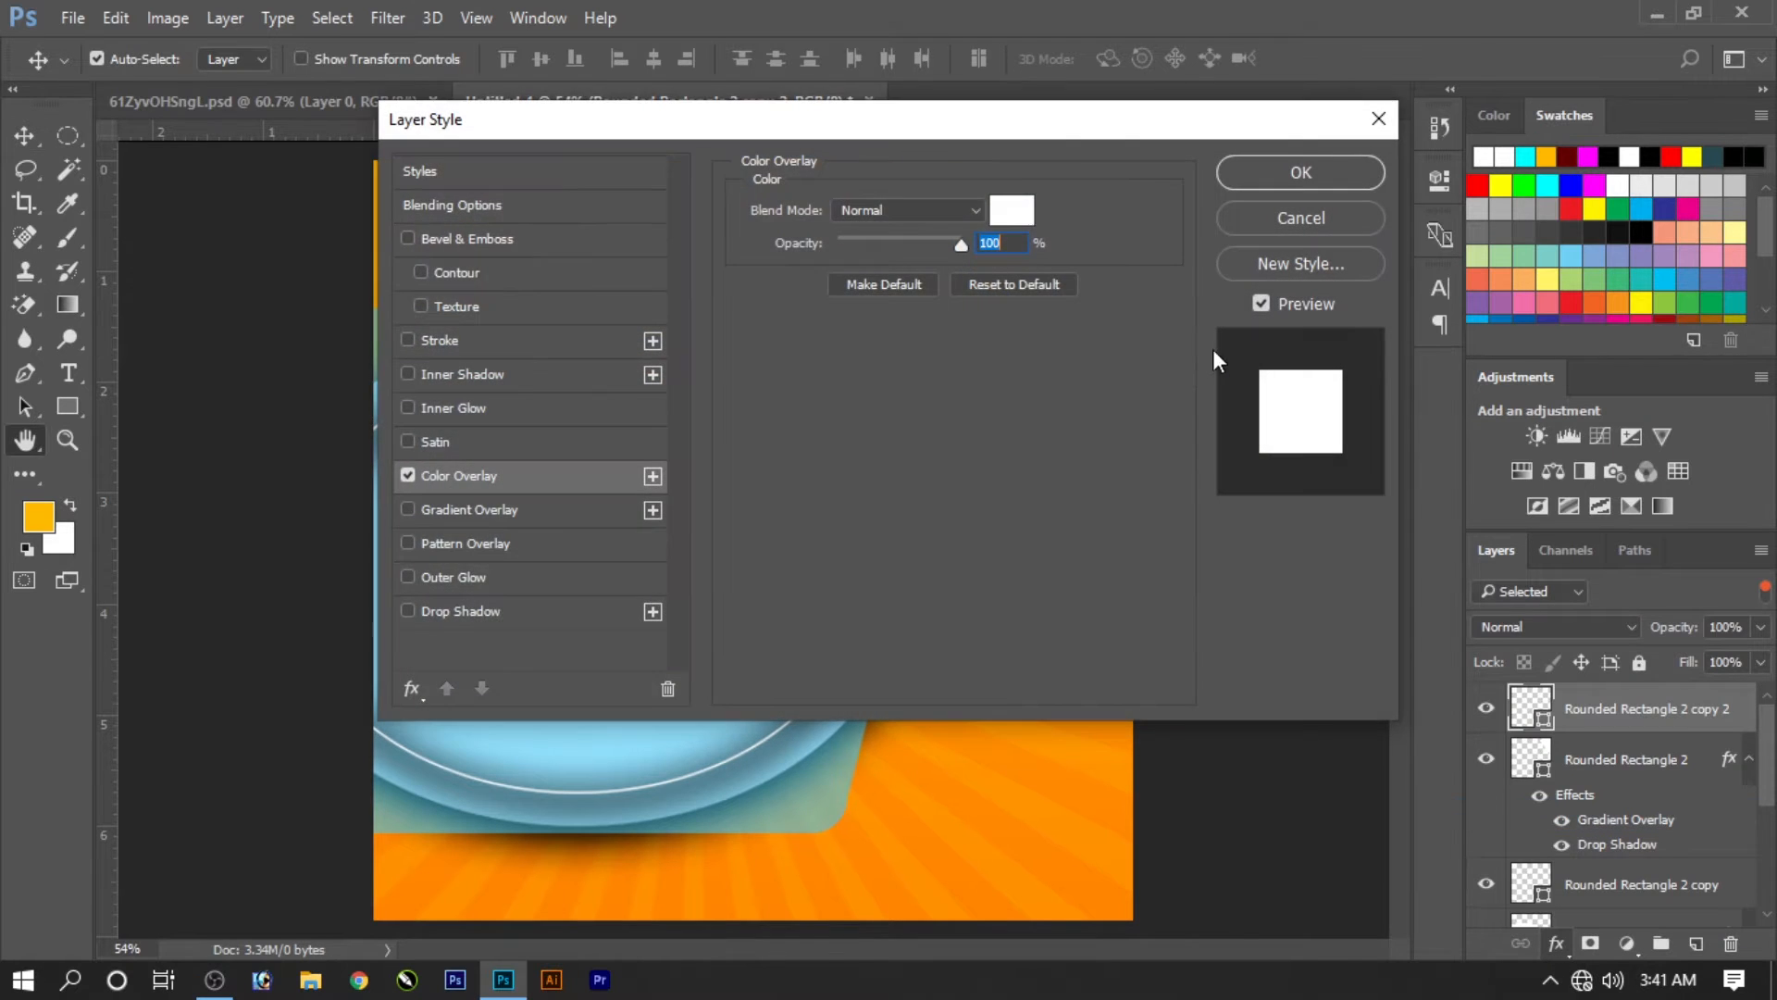
{"action": "left_click_drag", "start_coordinate": [1088, 128], "coordinate": [1229, 461]}
{"action": "left_click", "coordinate": [1149, 553]}
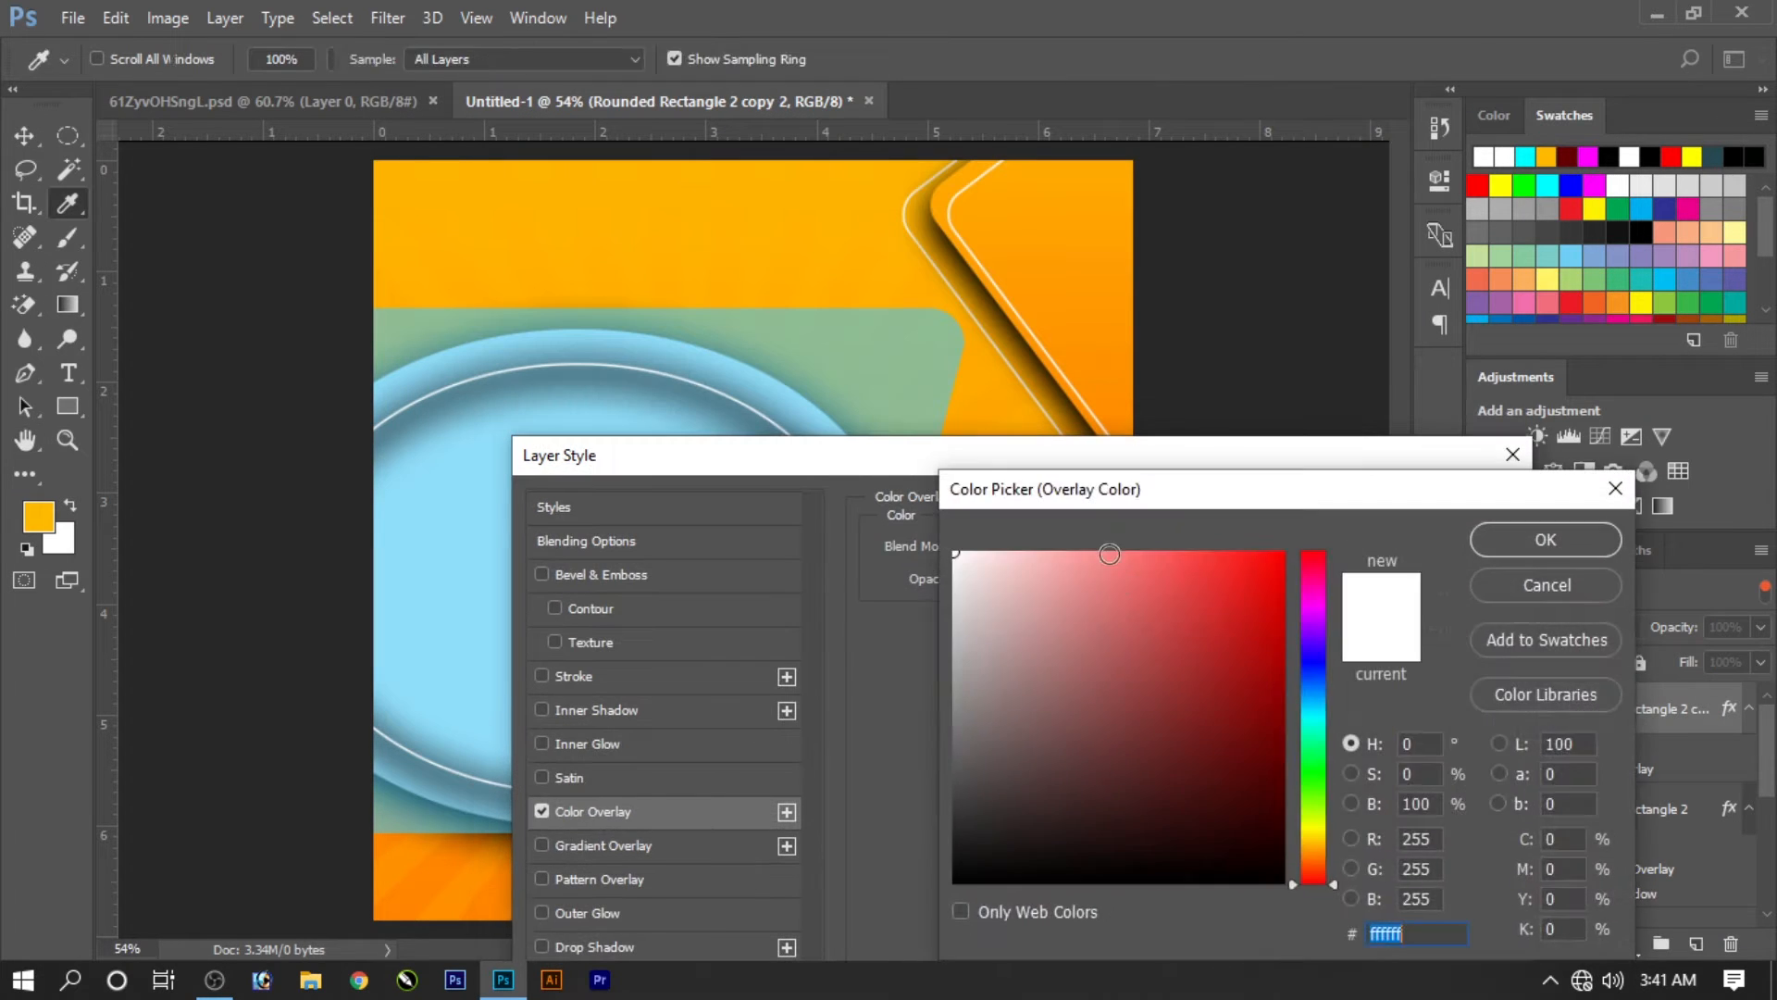
{"action": "left_click", "coordinate": [1319, 852]}
{"action": "left_click_drag", "start_coordinate": [1192, 798], "coordinate": [1381, 497]}
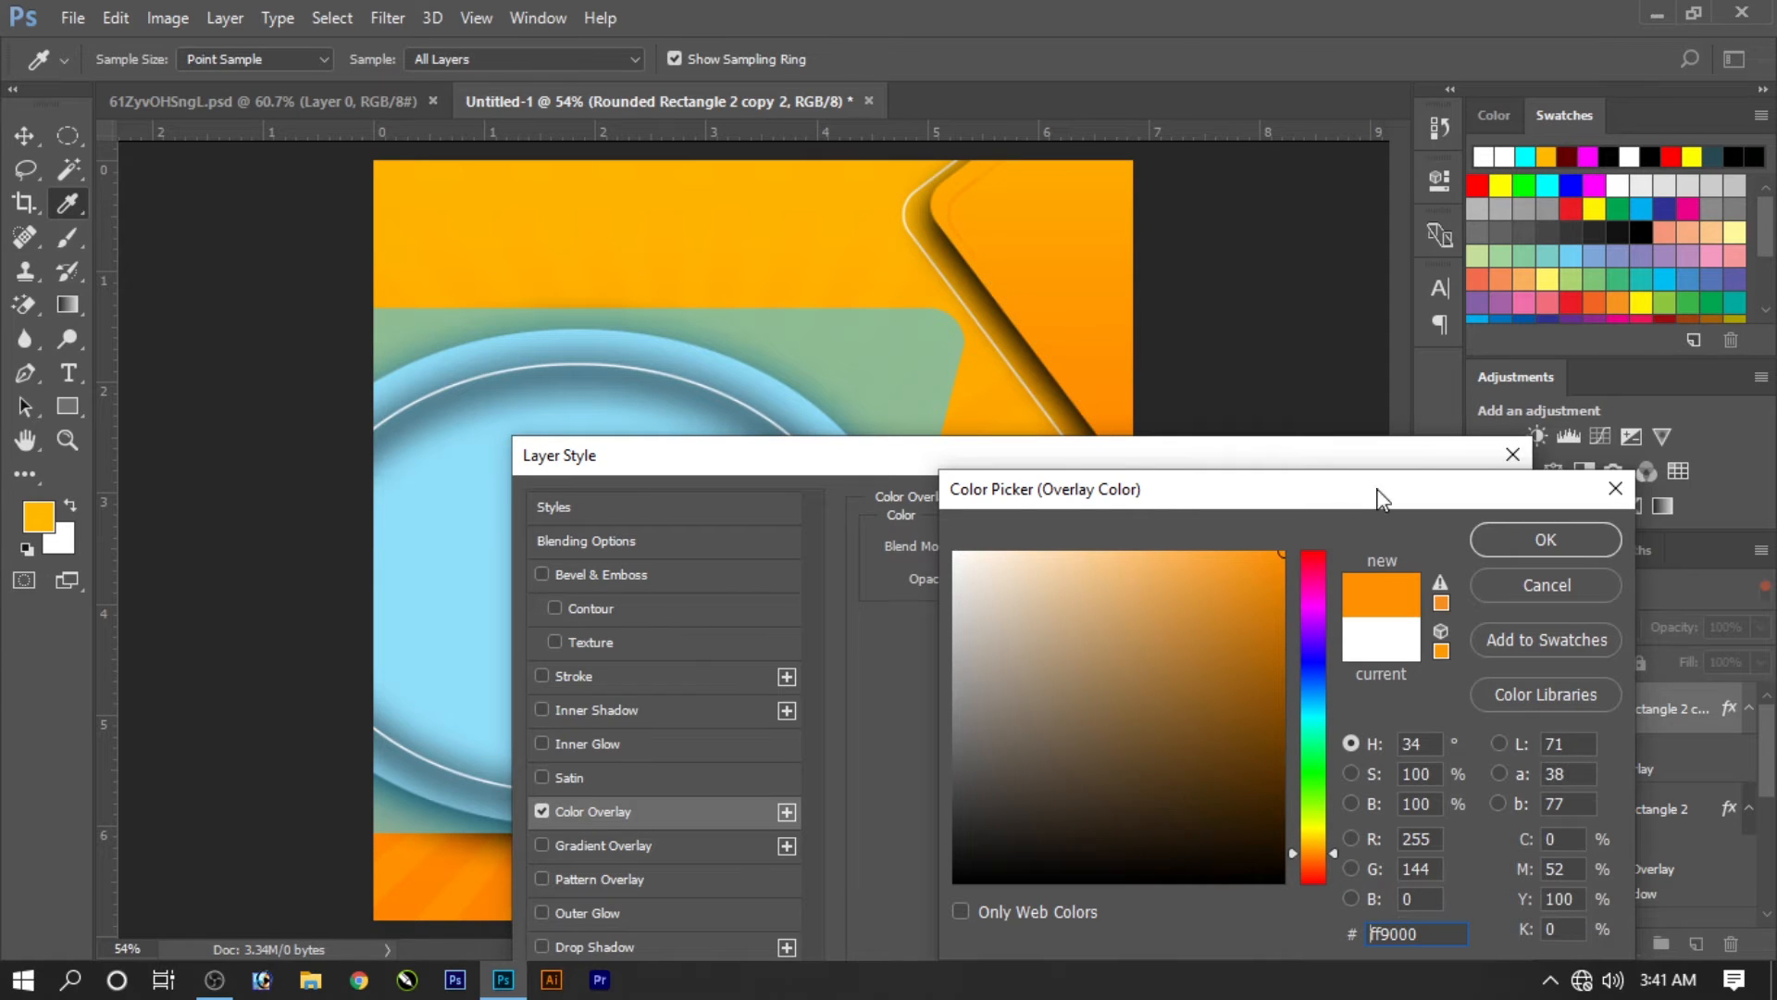
{"action": "left_click", "coordinate": [1313, 847]}
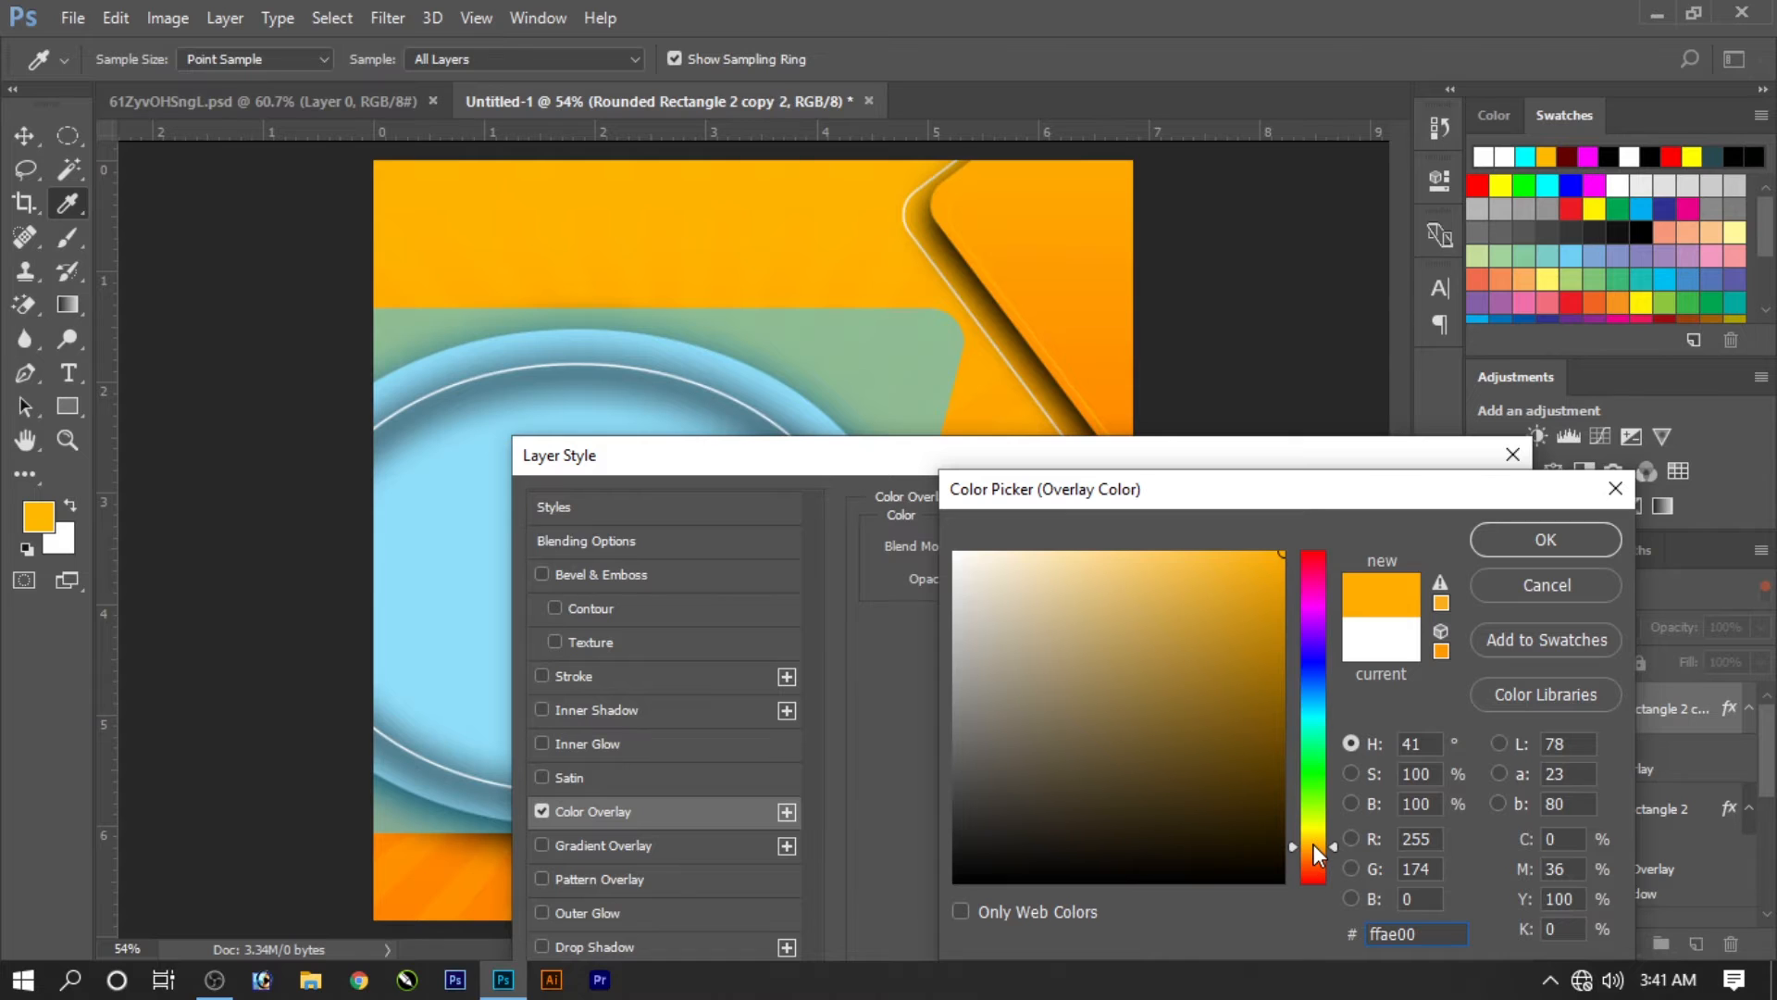
{"action": "left_click", "coordinate": [1312, 849]}
{"action": "left_click_drag", "start_coordinate": [1200, 782], "coordinate": [1224, 447]}
{"action": "left_click_drag", "start_coordinate": [1174, 662], "coordinate": [1173, 553]}
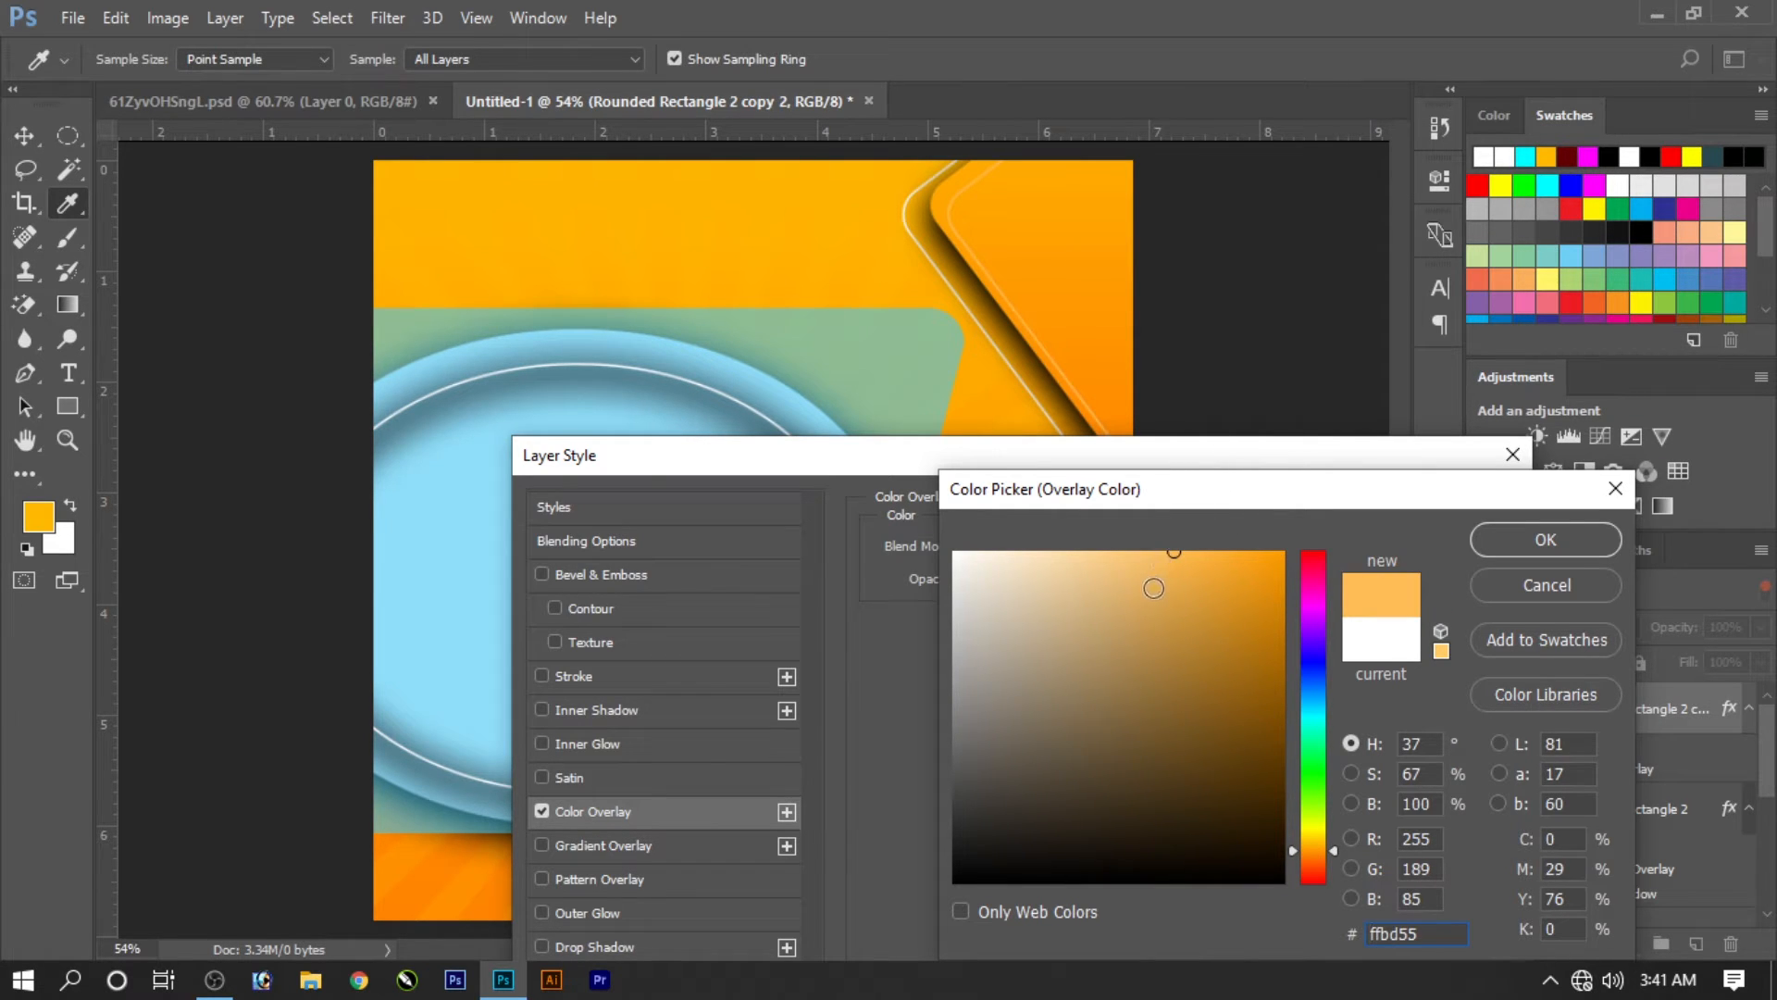
{"action": "left_click", "coordinate": [1546, 539]}
{"action": "left_click", "coordinate": [1420, 509]}
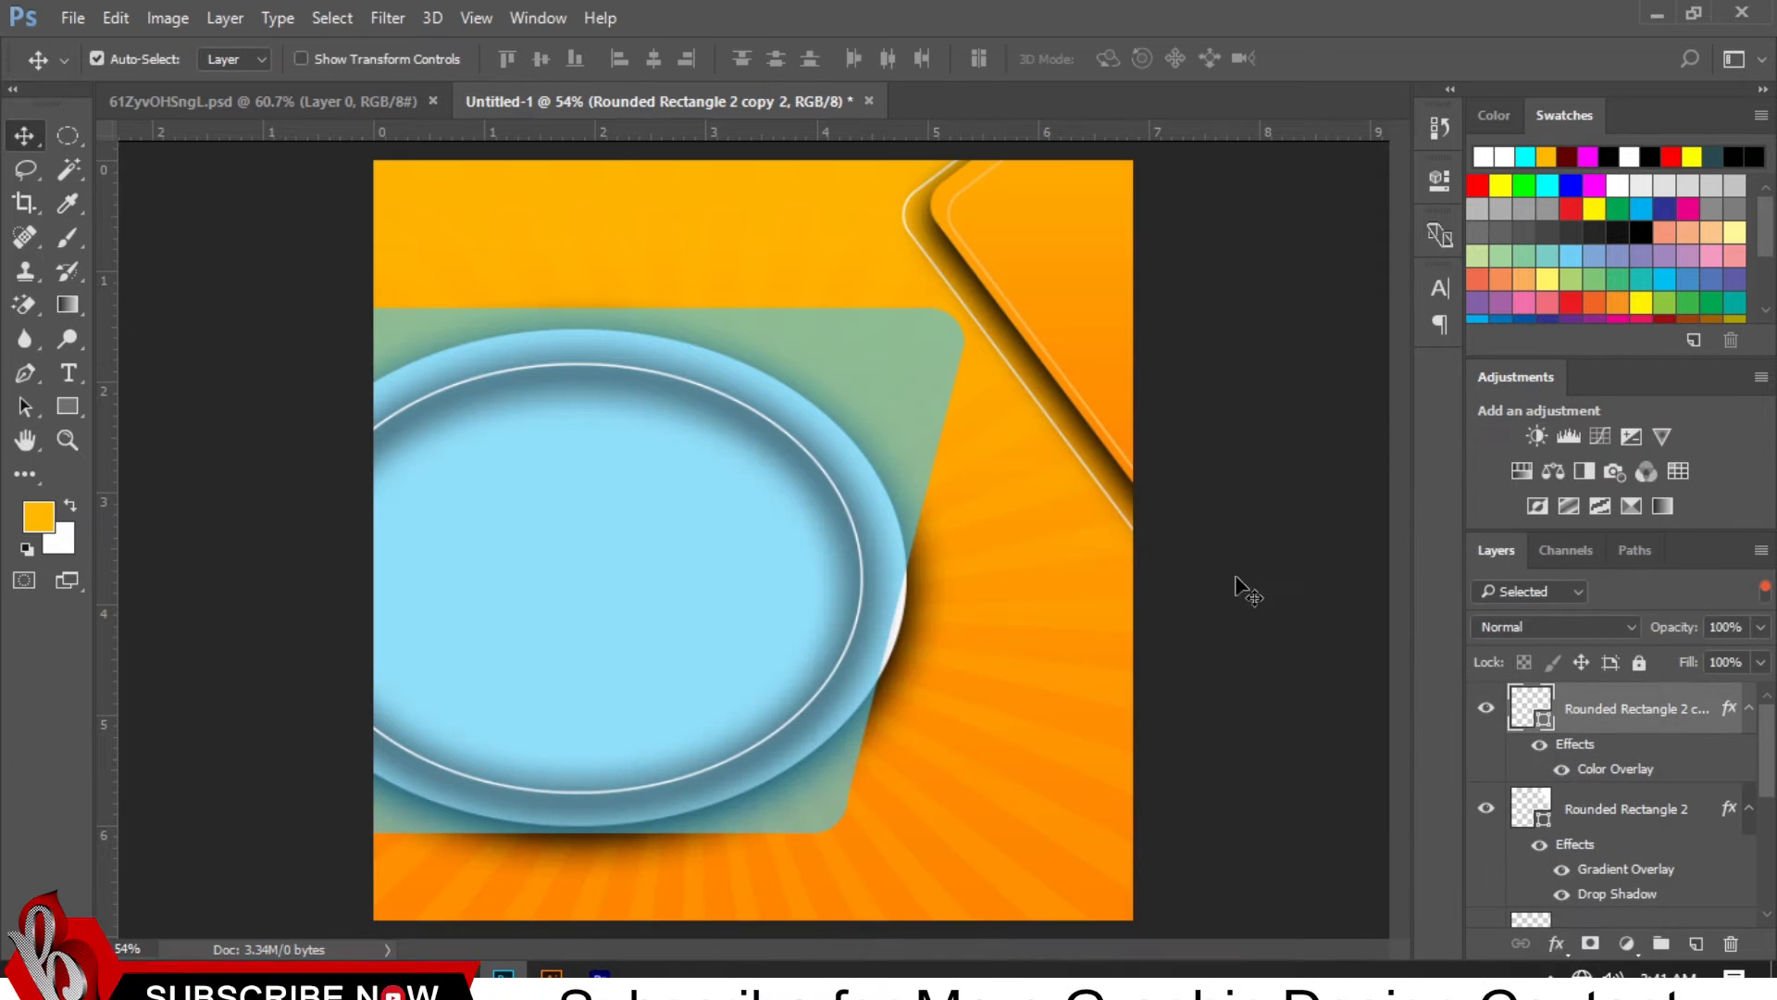
{"action": "left_click", "coordinate": [1321, 523]}
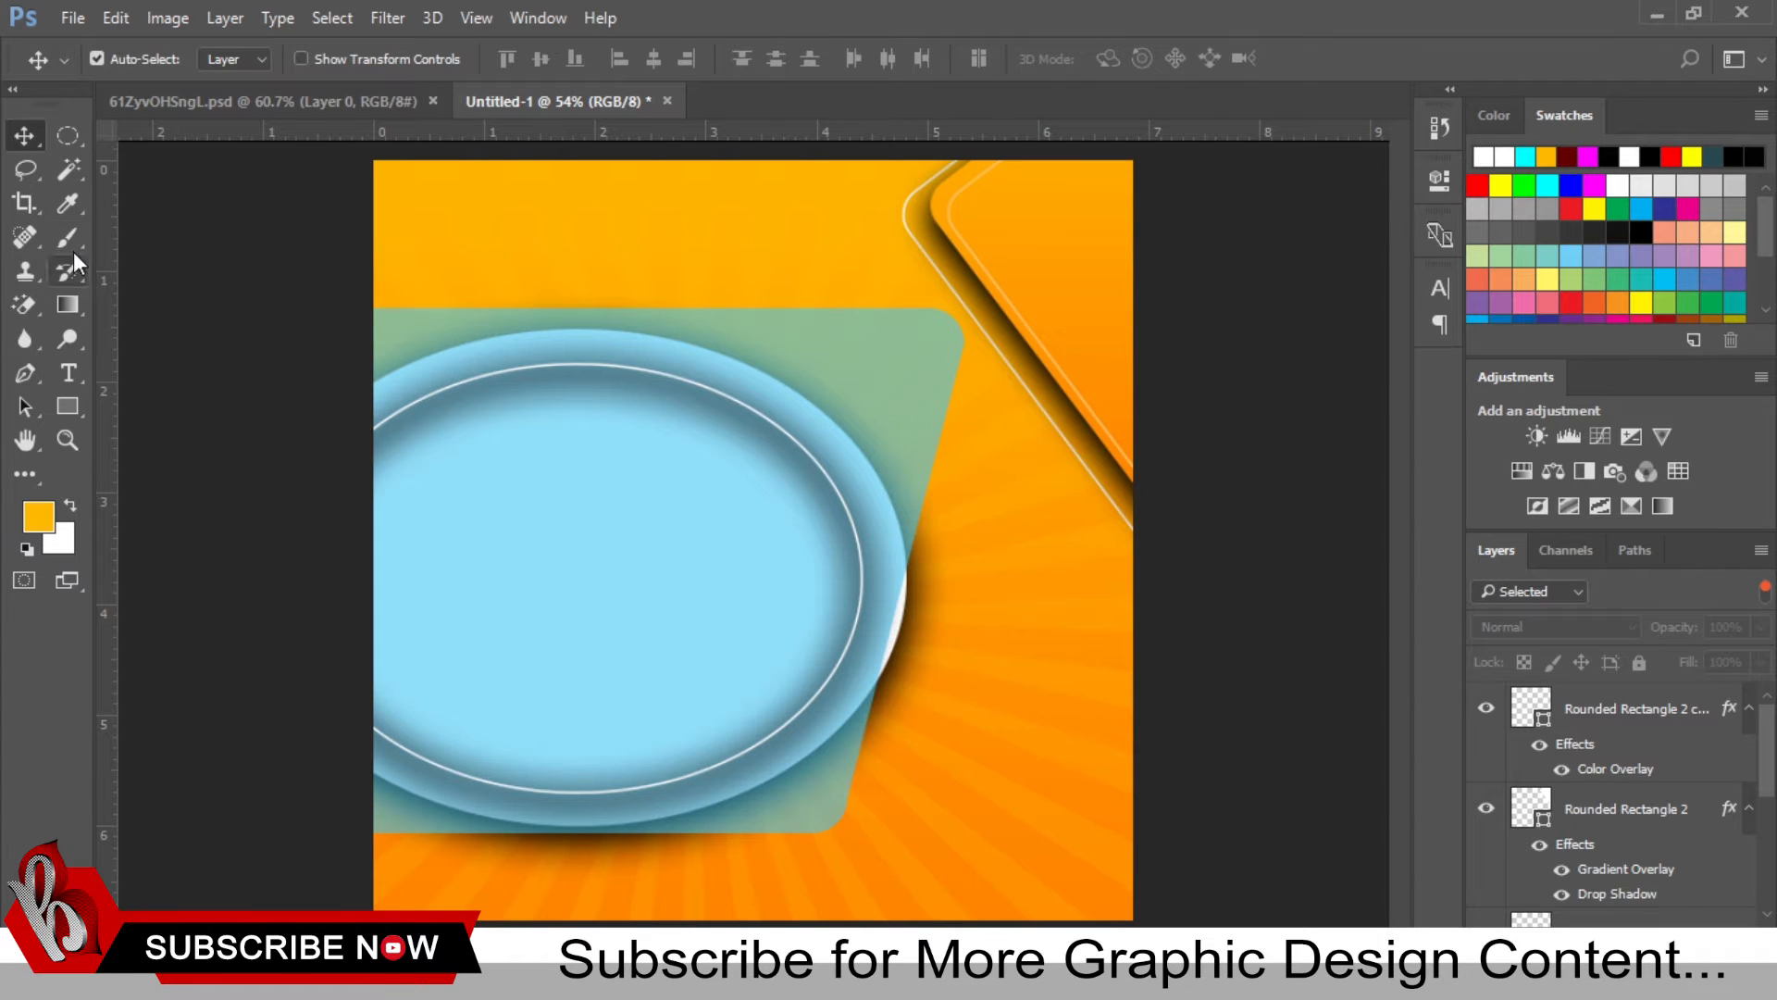
Step: Make a small circular selection to the right of the blue ellipse and fill it with white on a new layer
{"action": "left_click", "coordinate": [67, 135]}
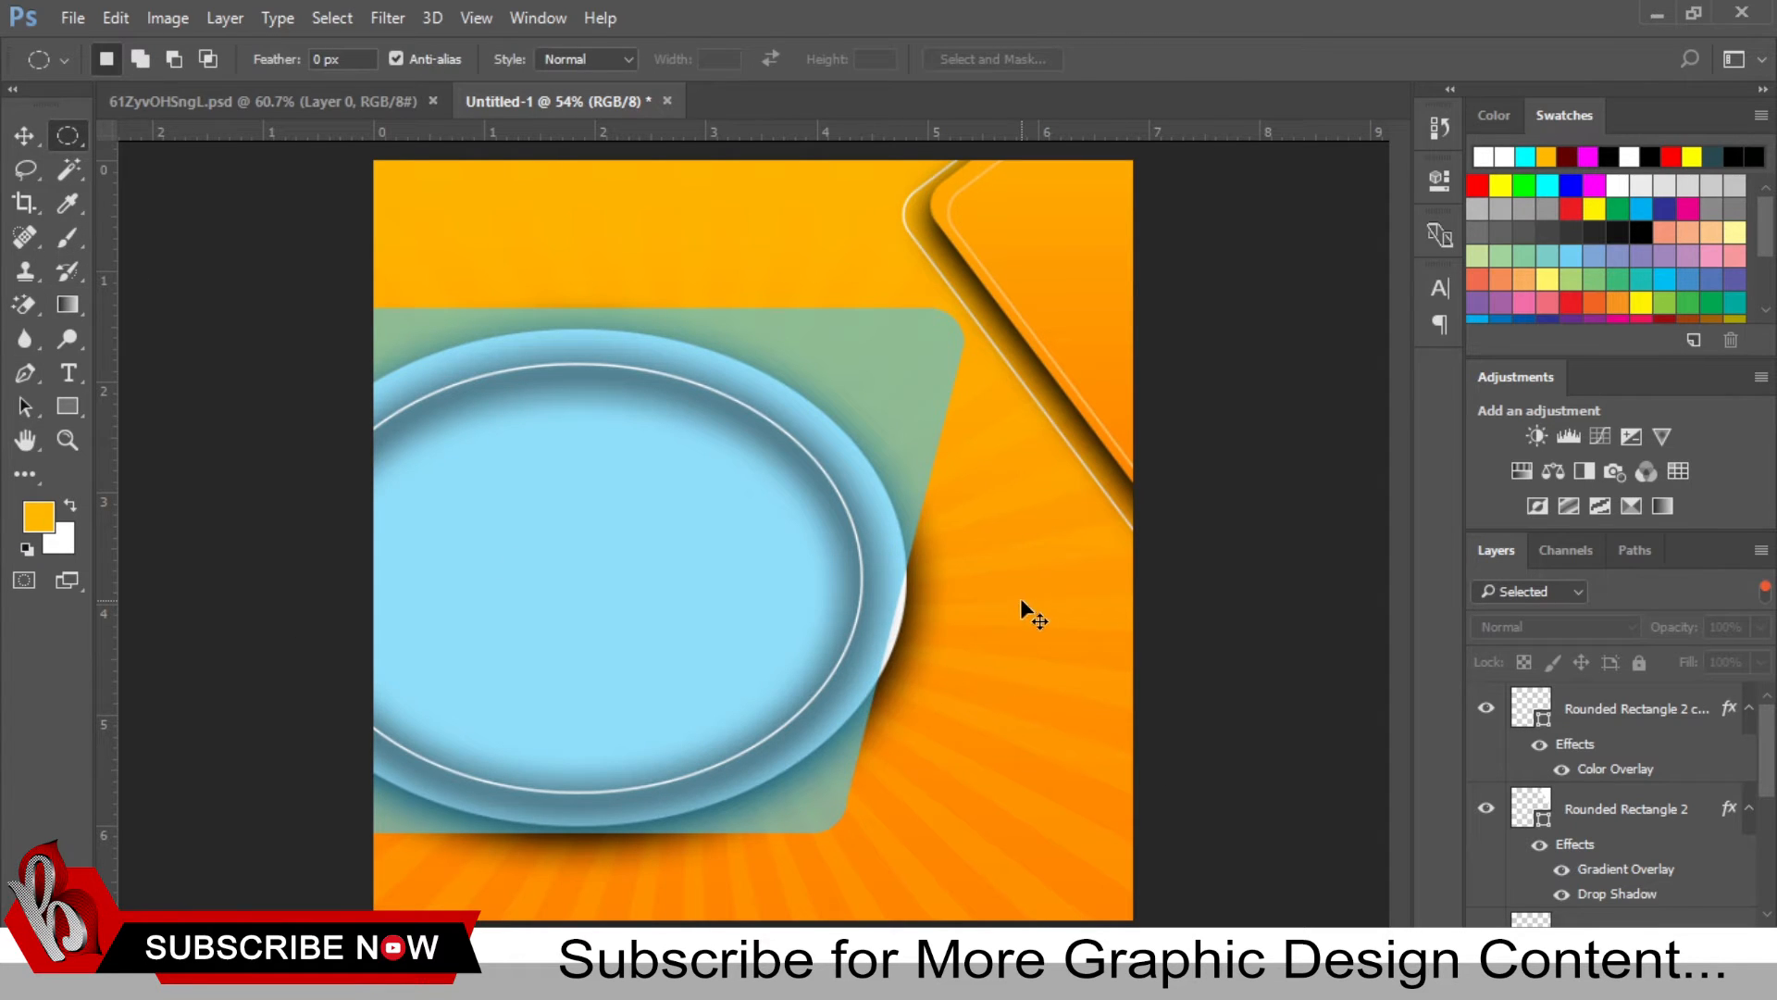
{"action": "mouse_move", "coordinate": [1007, 590]}
{"action": "left_mouse_down"}
{"action": "mouse_move", "coordinate": [1022, 630]}
{"action": "mouse_move", "coordinate": [1021, 593]}
{"action": "left_mouse_up"}
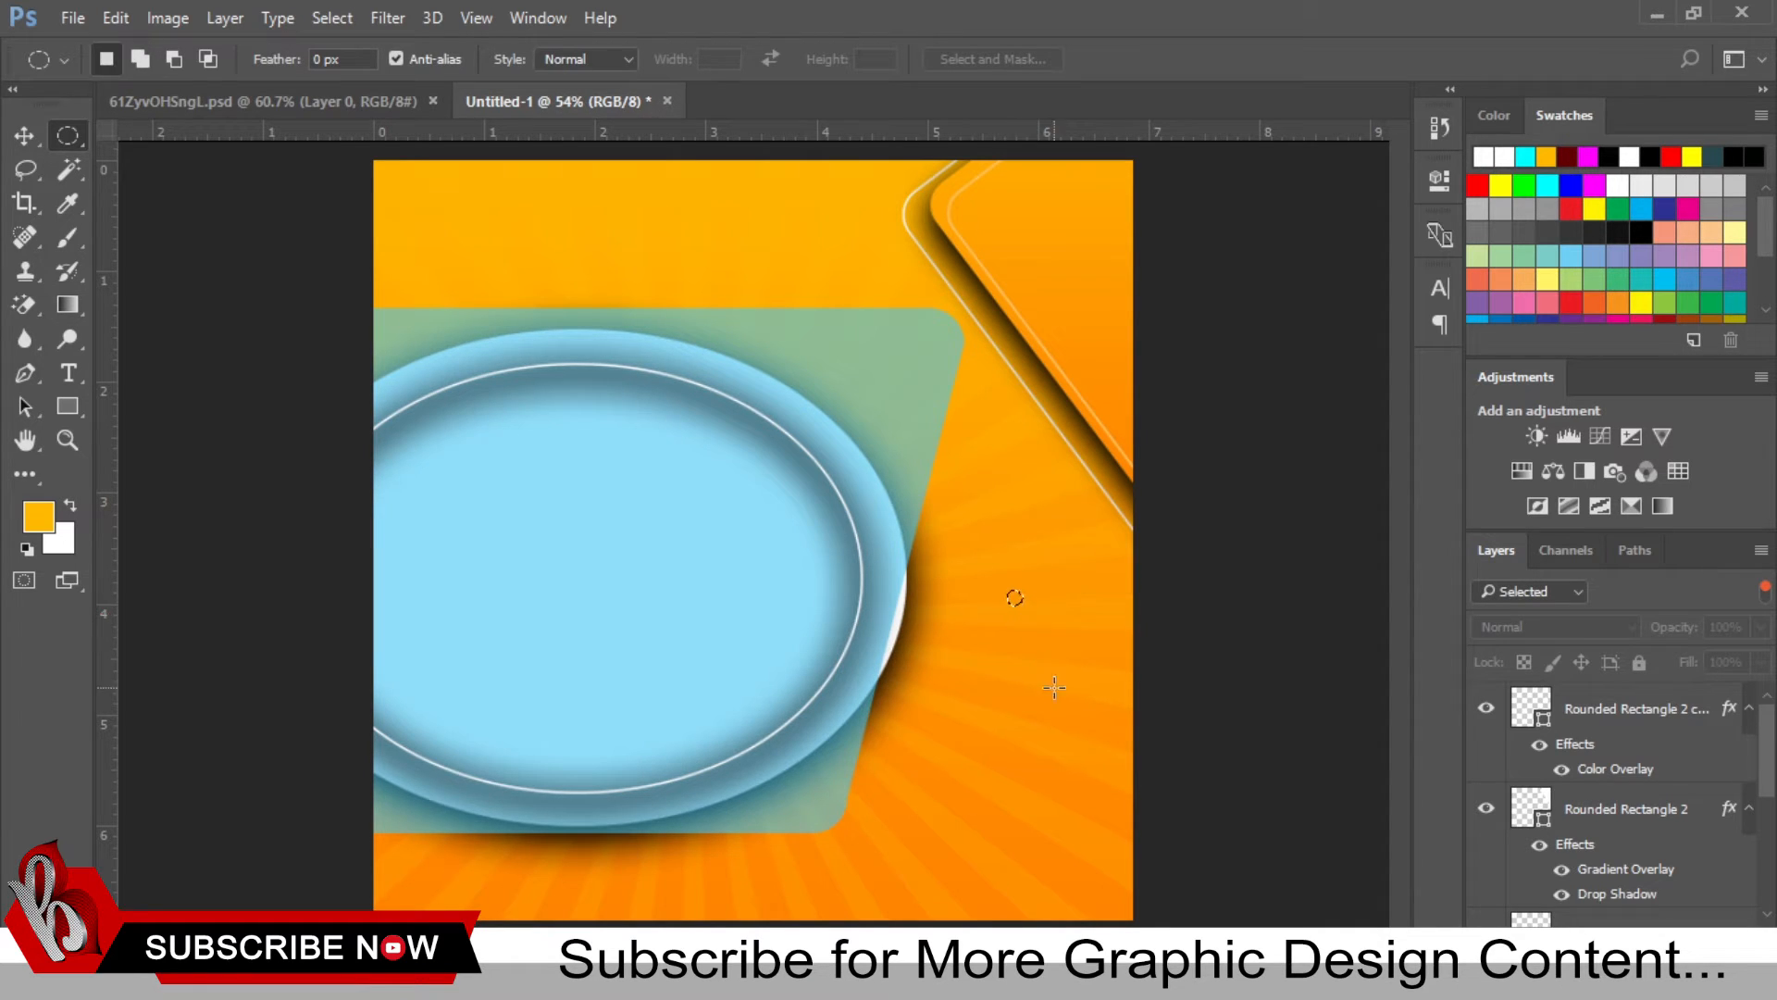
{"action": "key", "text": "ctrl+shift+alt+n"}
{"action": "right_click", "coordinate": [1021, 604]}
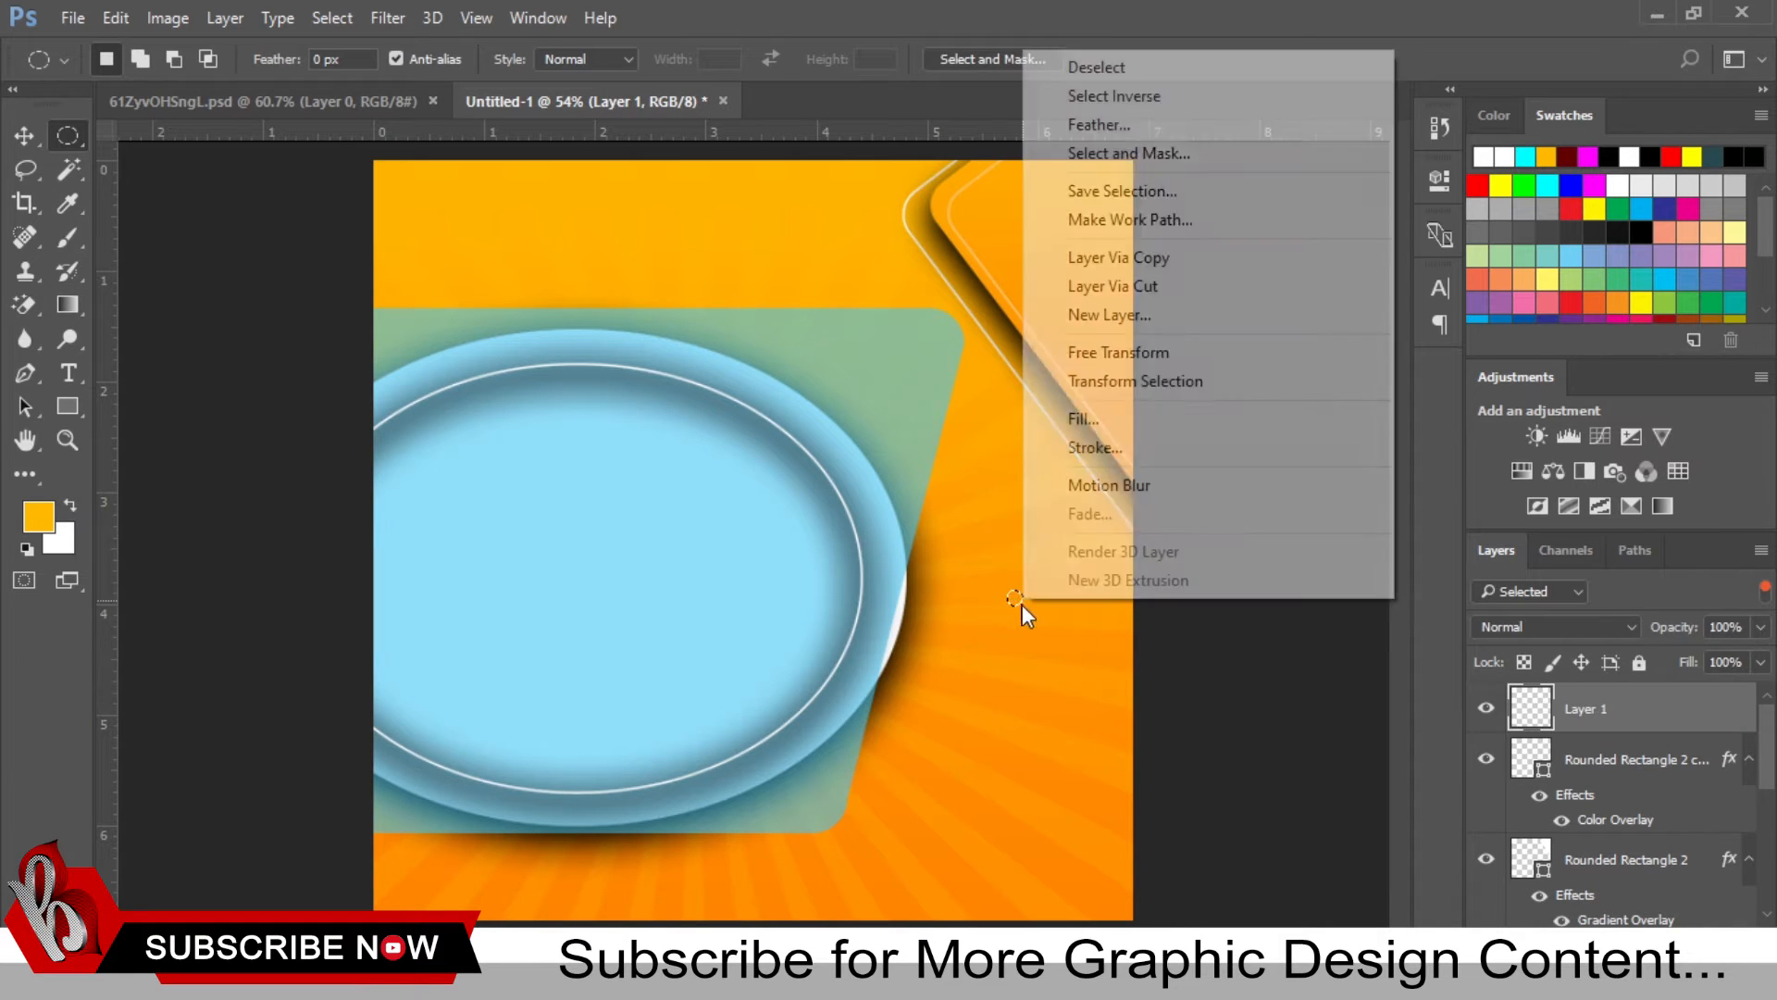
{"action": "left_click", "coordinate": [1216, 668]}
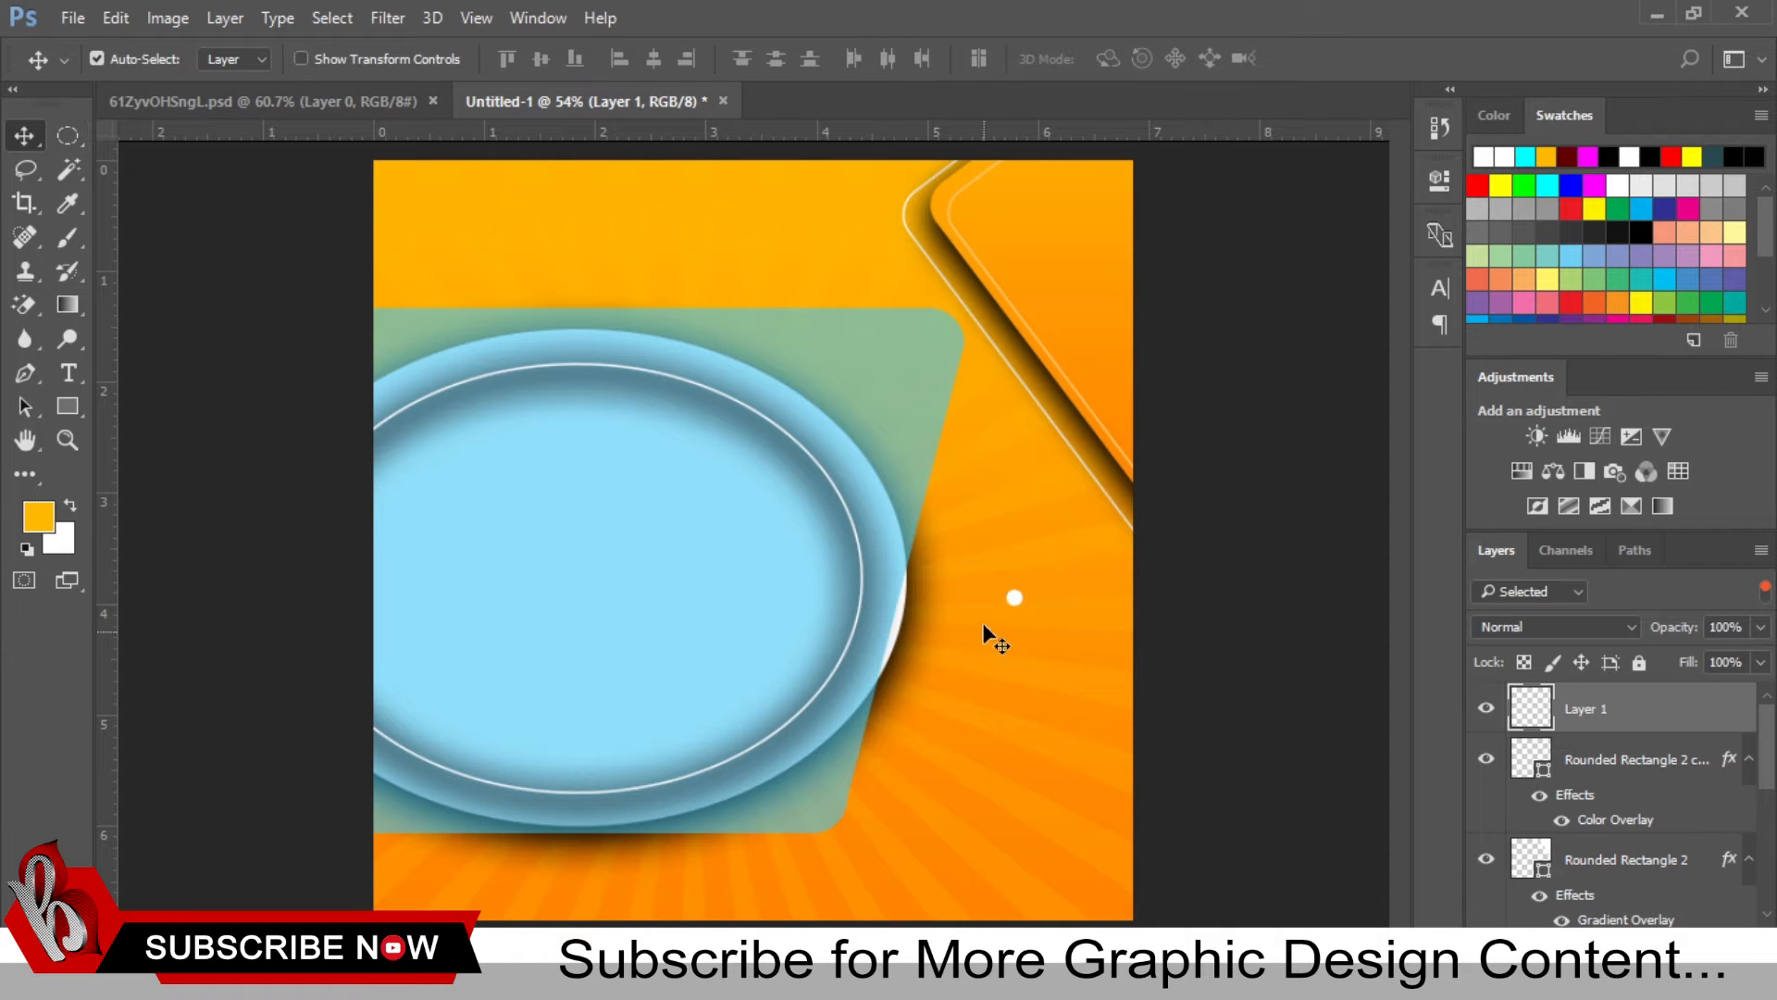
Step: Duplicate the white dot downward into an evenly spaced vertical column of five and merge the dots into one layer
{"action": "key", "text": "v"}
{"action": "left_click_drag", "start_coordinate": [996, 618], "coordinate": [1002, 735]}
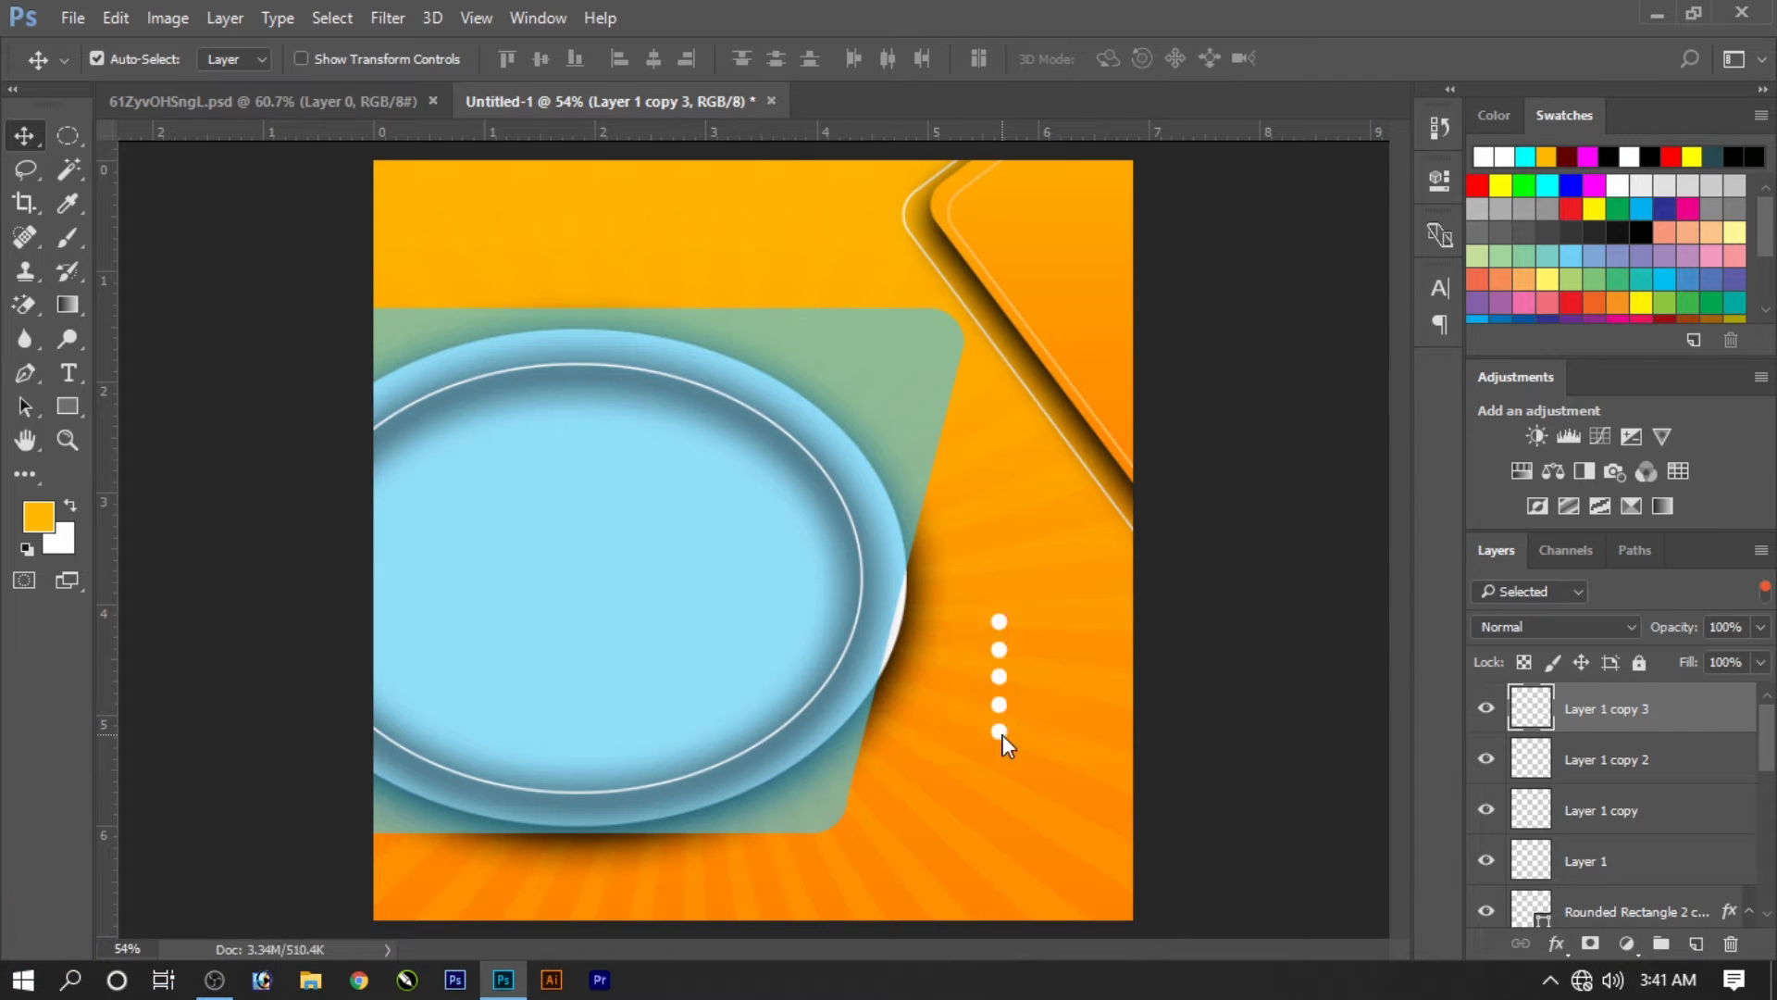
{"action": "left_click", "coordinate": [1001, 701], "text": "shift"}
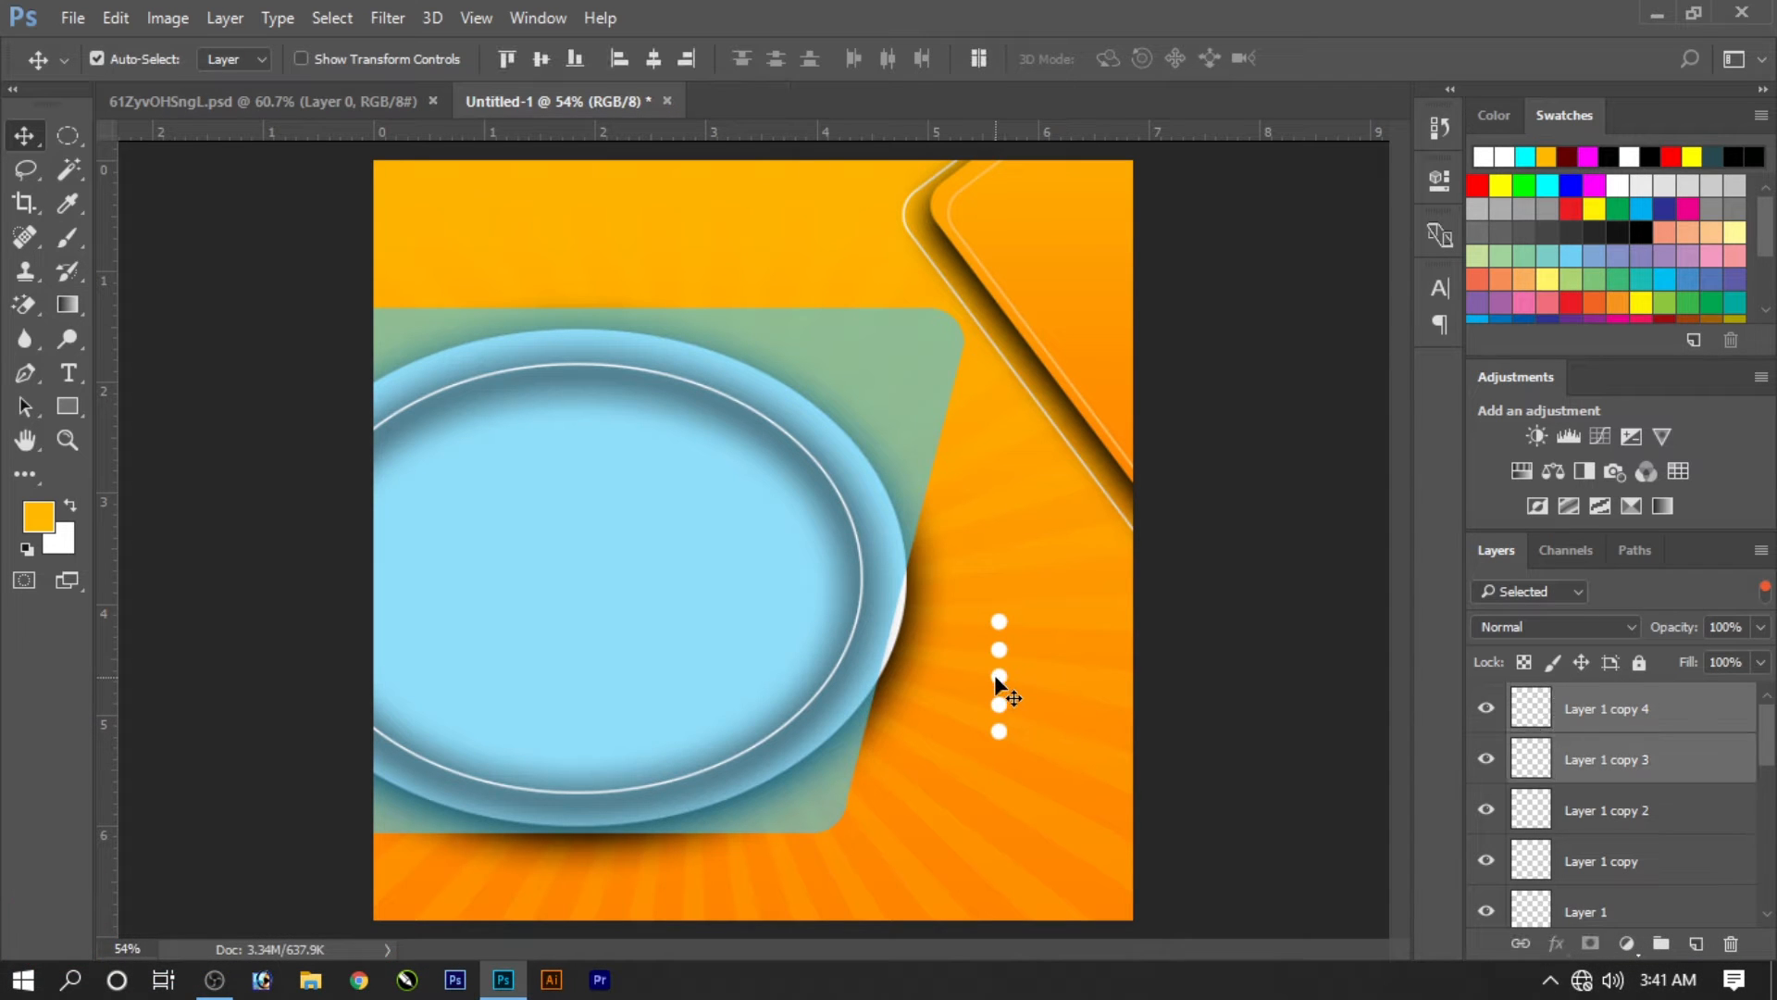
{"action": "left_click", "coordinate": [994, 675], "text": "shift"}
{"action": "left_click", "coordinate": [997, 649], "text": "shift"}
{"action": "left_click", "coordinate": [999, 623], "text": "shift"}
{"action": "key", "text": "ctrl+e"}
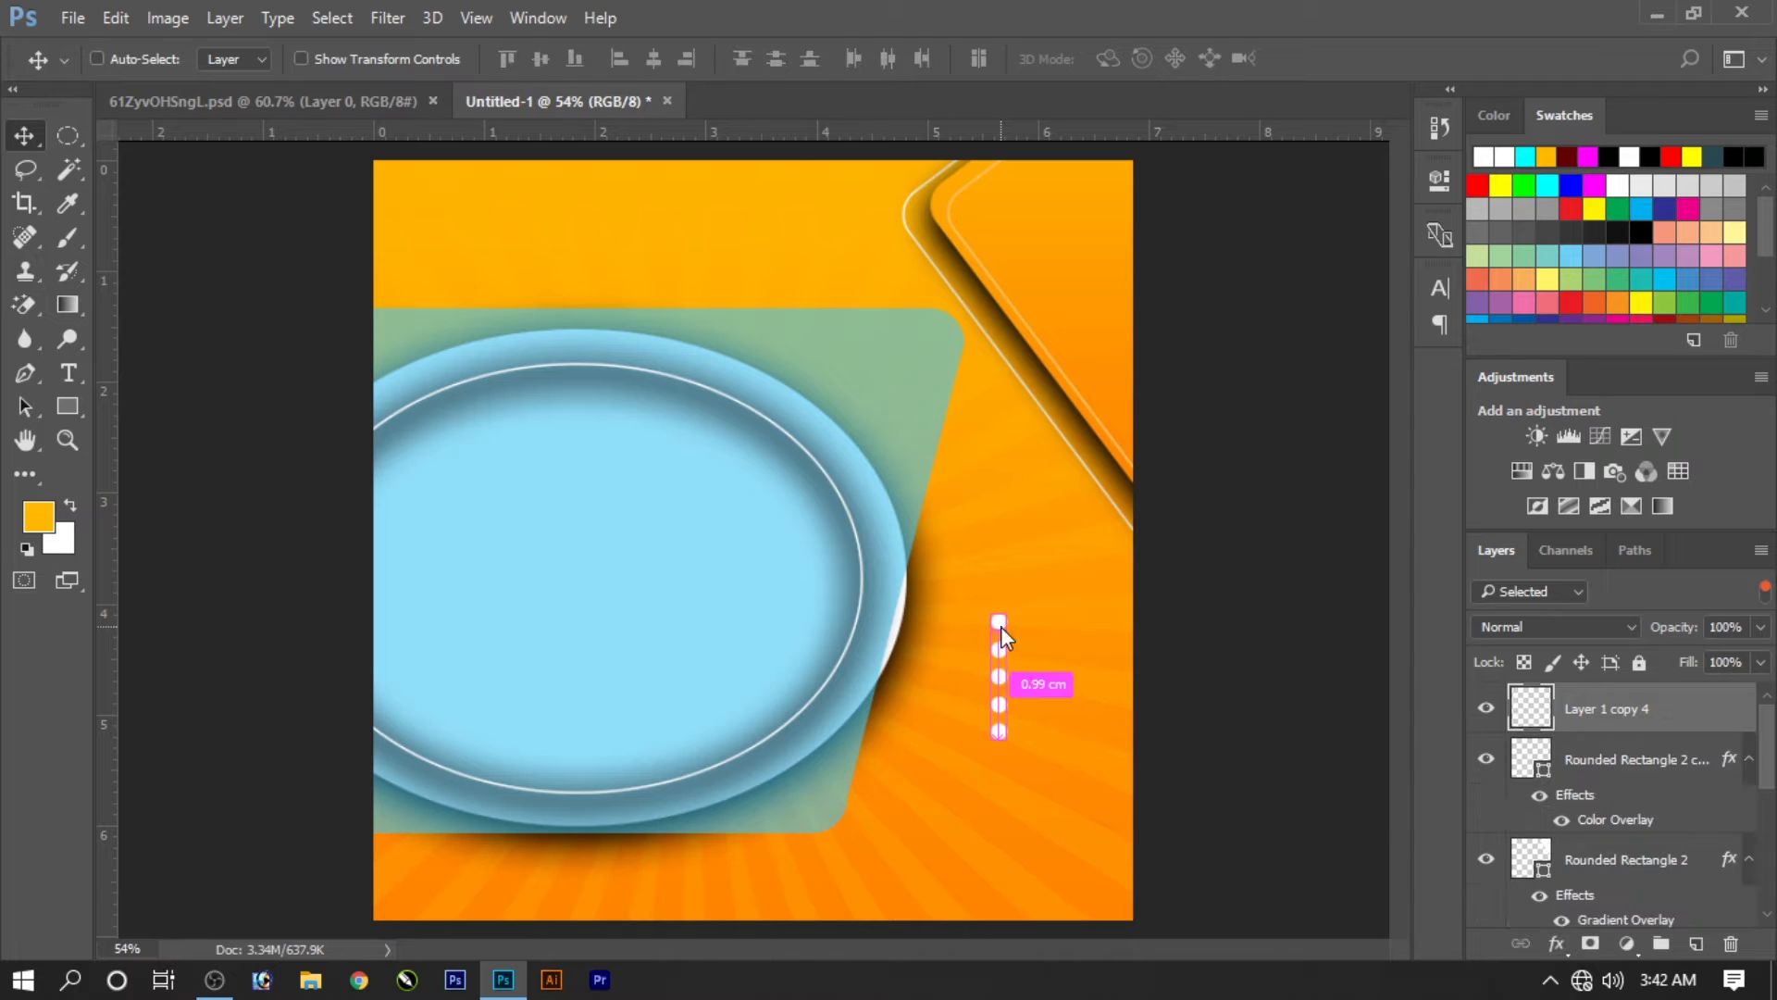
Step: Duplicate the dot column and offset the copy to the right and downward so the two columns are staggered
{"action": "left_click_drag", "start_coordinate": [999, 624], "coordinate": [1016, 623]}
{"action": "key", "text": "shift+Down"}
{"action": "key", "text": "shift+Down"}
{"action": "key", "text": "shift+Down"}
{"action": "key", "text": "shift+Down"}
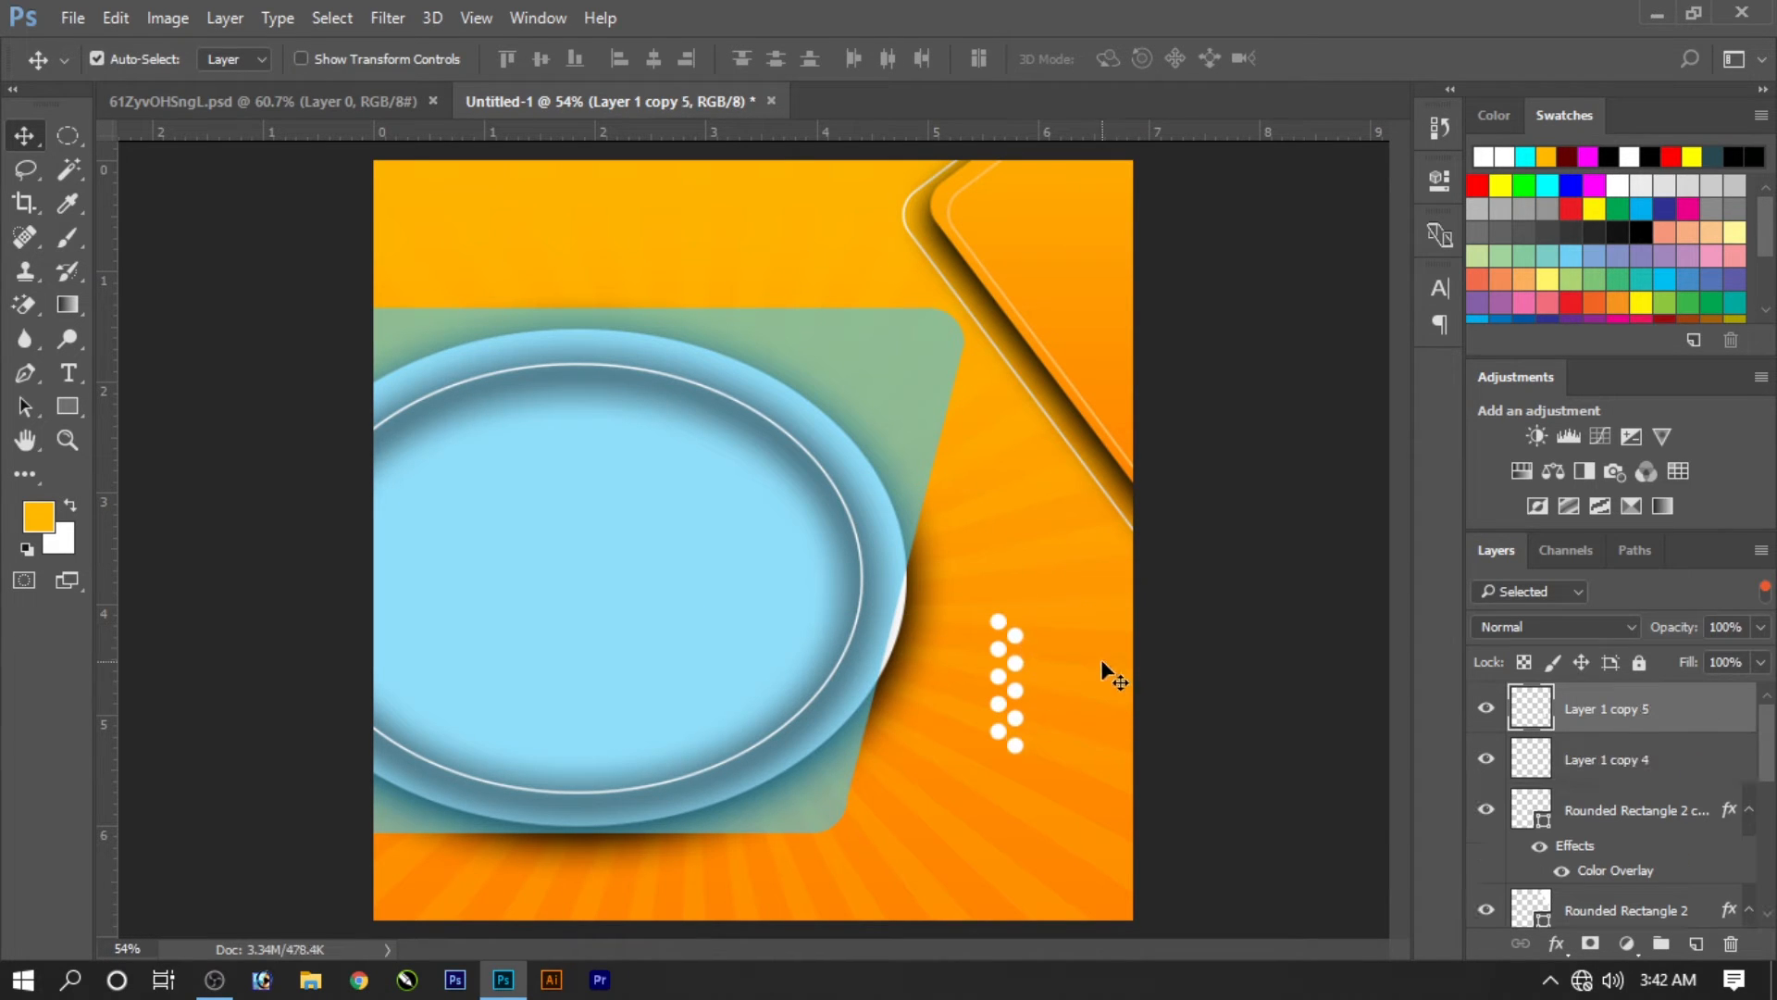
{"action": "key", "text": "shift+Right"}
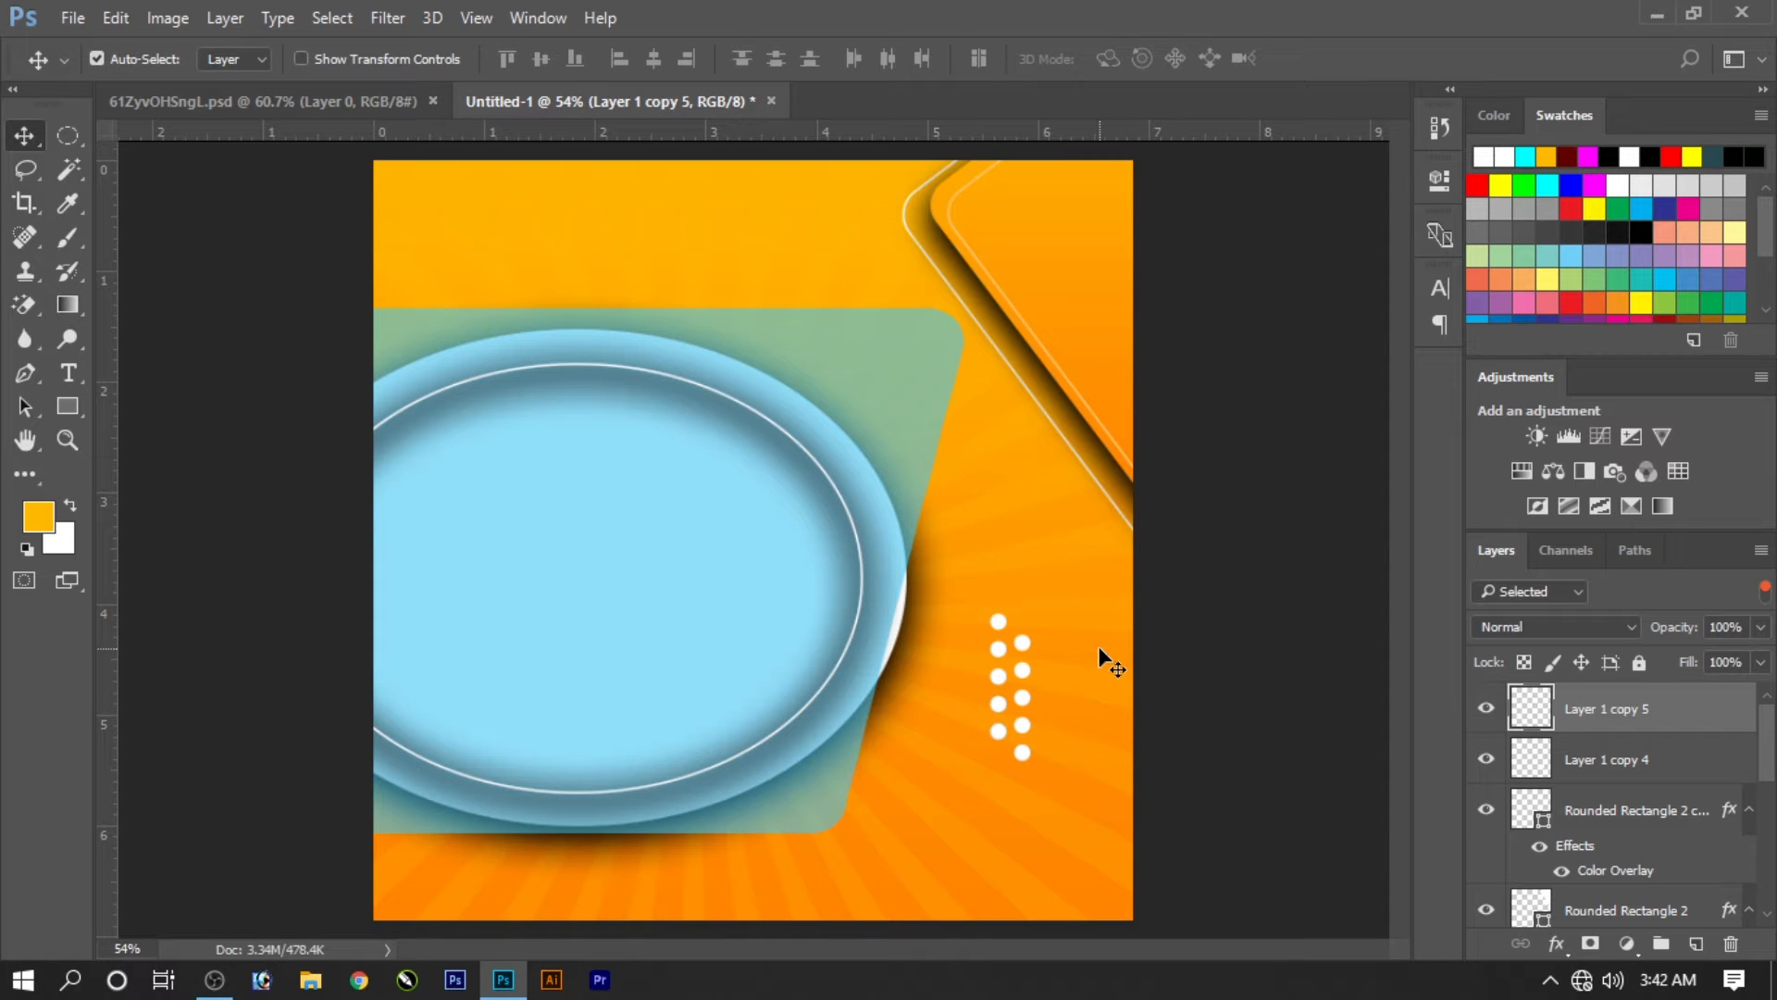
Step: Merge the two dot columns in the canvas's lower-right corner and place a slightly smaller copy in the upper-left corner
{"action": "left_click_drag", "start_coordinate": [1002, 727], "coordinate": [435, 298]}
{"action": "left_click", "coordinate": [1077, 833], "text": "shift"}
{"action": "key", "text": "ctrl+e"}
{"action": "key", "text": "ctrl+t"}
{"action": "key", "text": "Return"}
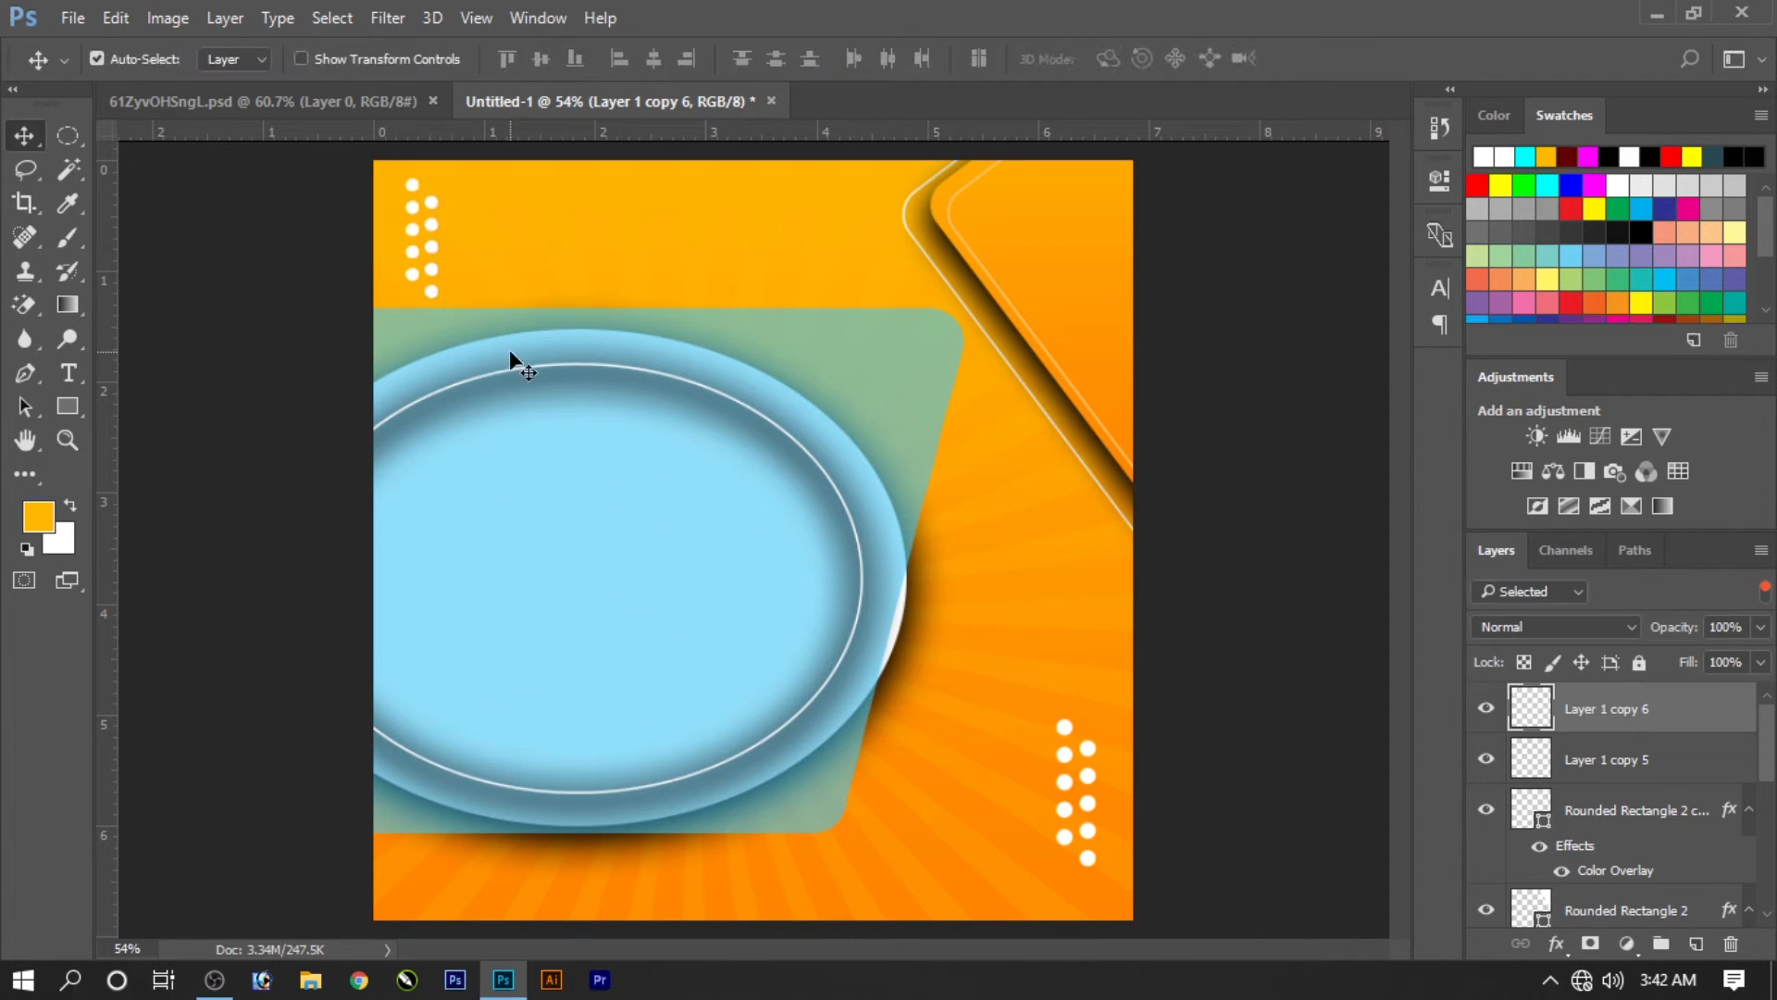
Step: Draw a scattered-dots custom shape about 954 x 876 px with yellow-orange fill over the canvas's right part, directly above Layer 0
{"action": "left_click", "coordinate": [513, 338]}
{"action": "left_click", "coordinate": [67, 408]}
{"action": "left_click", "coordinate": [159, 532]}
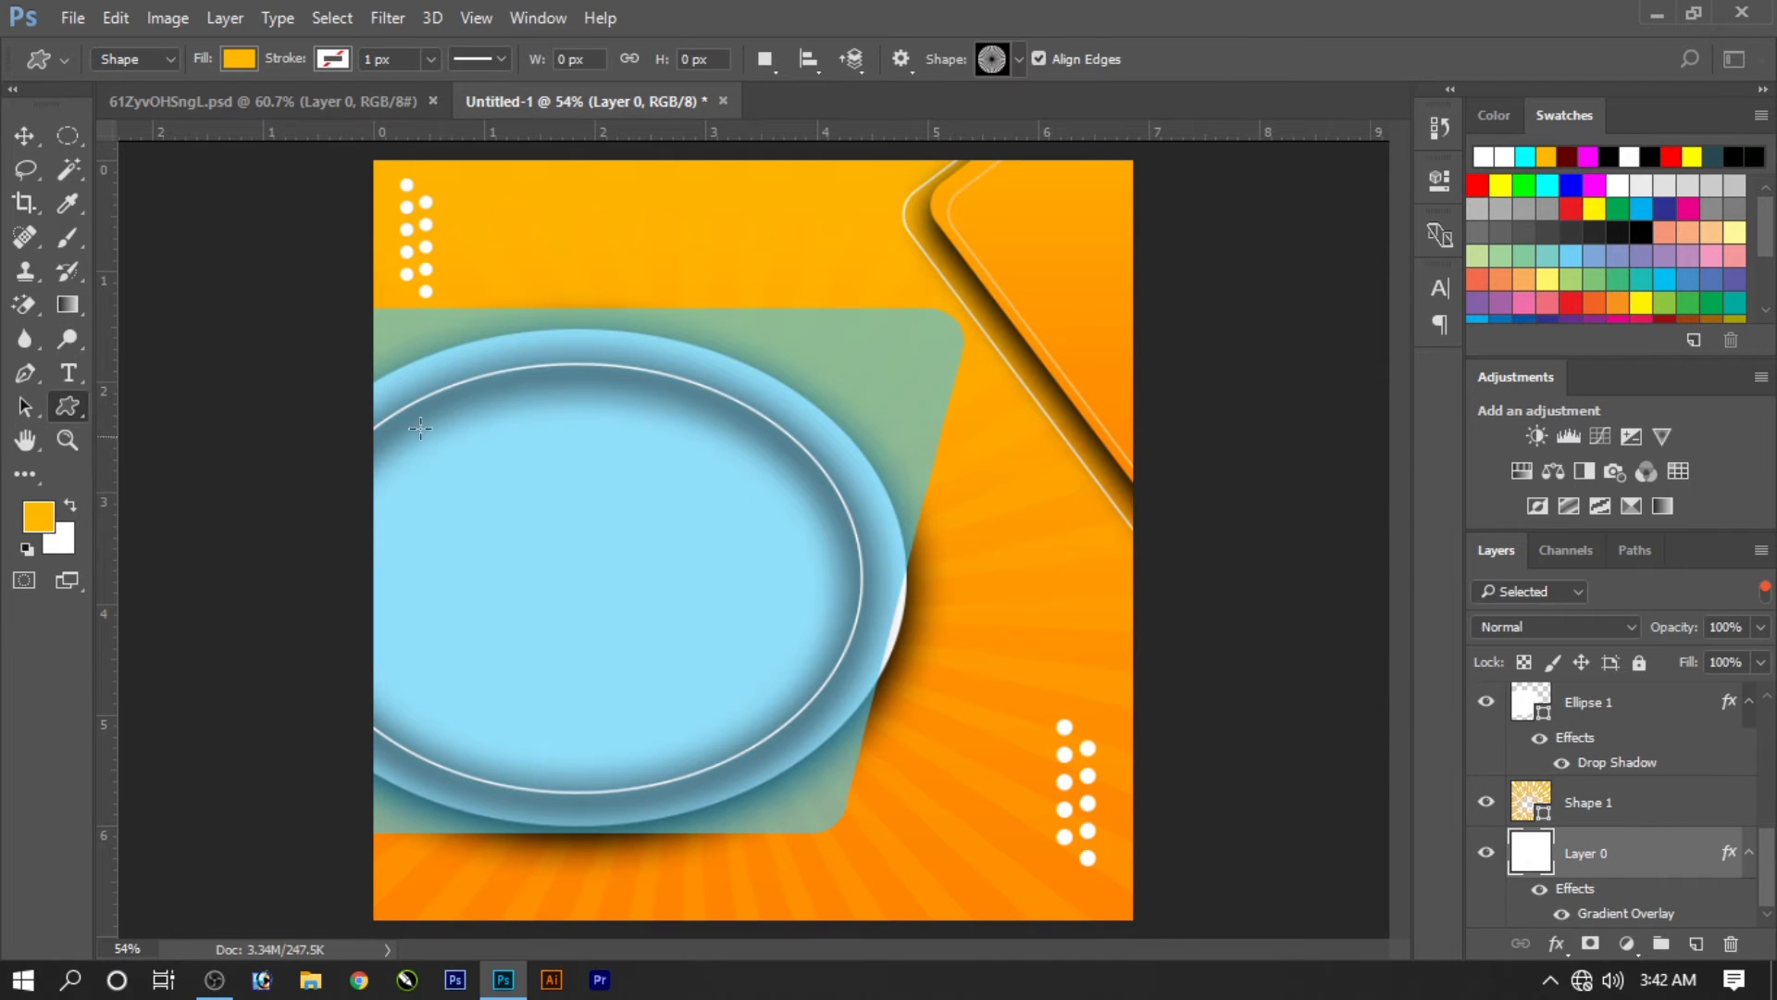
{"action": "right_click", "coordinate": [622, 365]}
{"action": "scroll", "coordinate": [1152, 581], "scroll_direction": "up", "scroll_amount": 3}
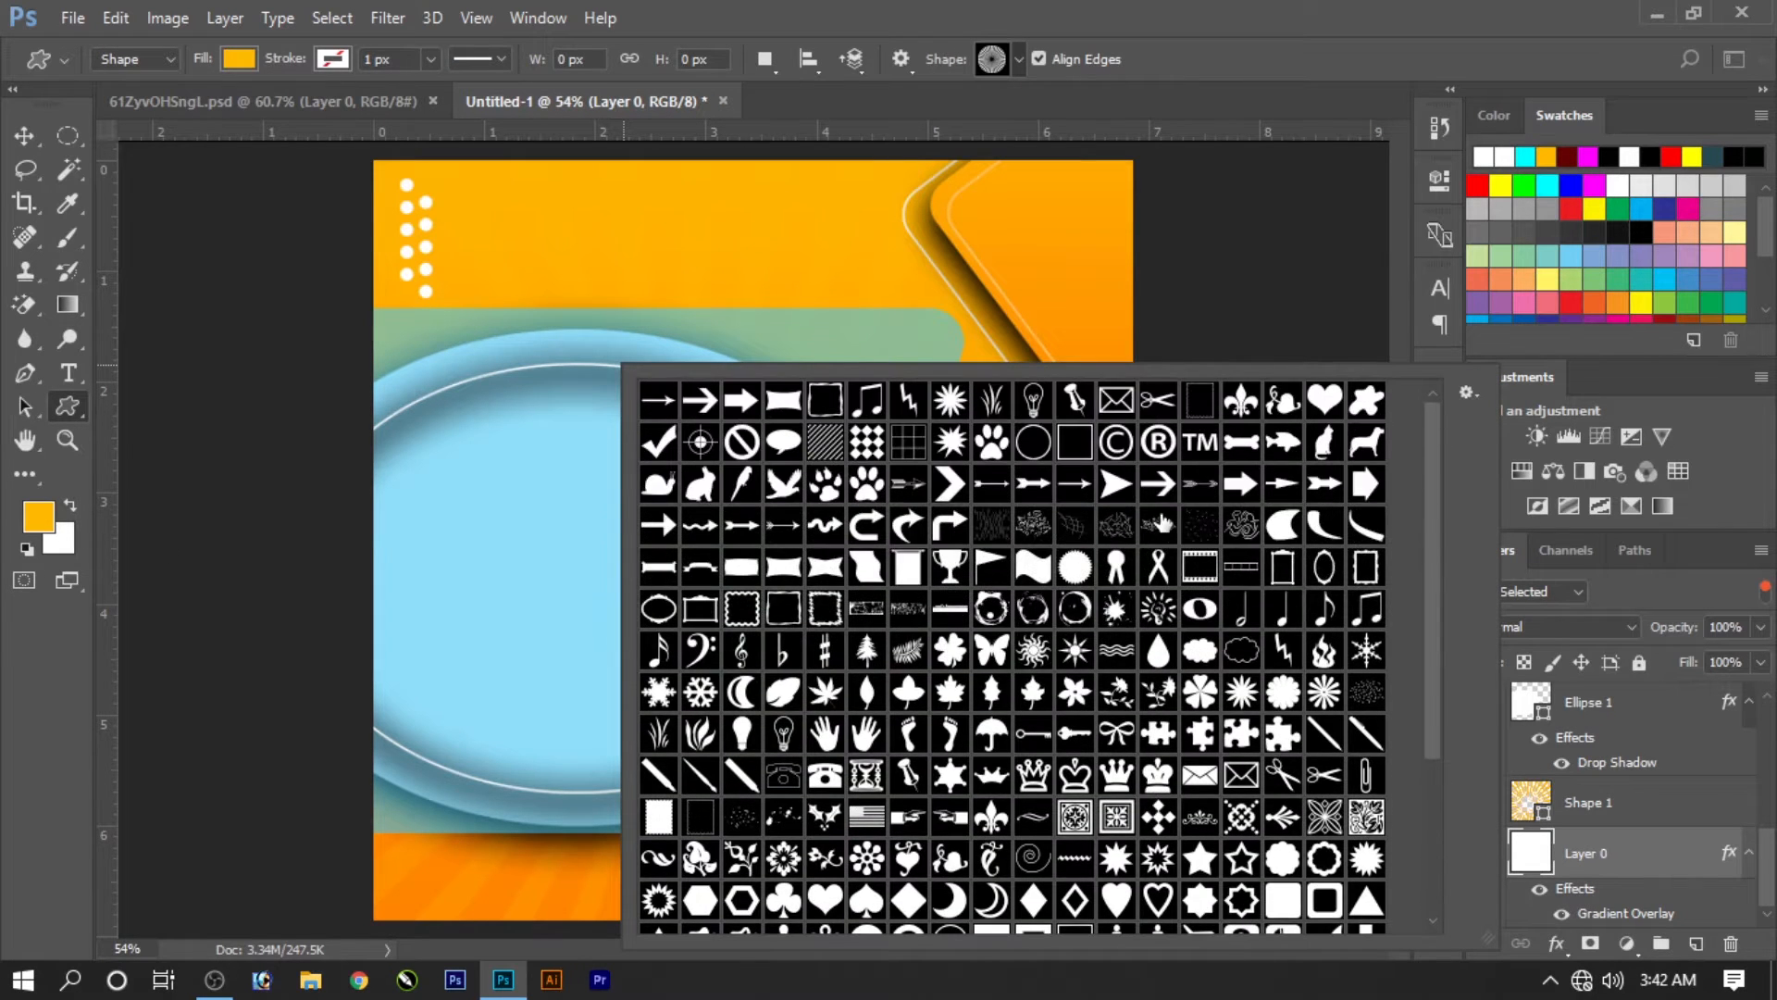
{"action": "left_click", "coordinate": [1198, 527]}
{"action": "mouse_move", "coordinate": [490, 310]}
{"action": "left_mouse_down"}
{"action": "mouse_move", "coordinate": [1173, 924]}
{"action": "mouse_move", "coordinate": [1240, 957]}
{"action": "mouse_move", "coordinate": [1175, 925]}
{"action": "left_mouse_up"}
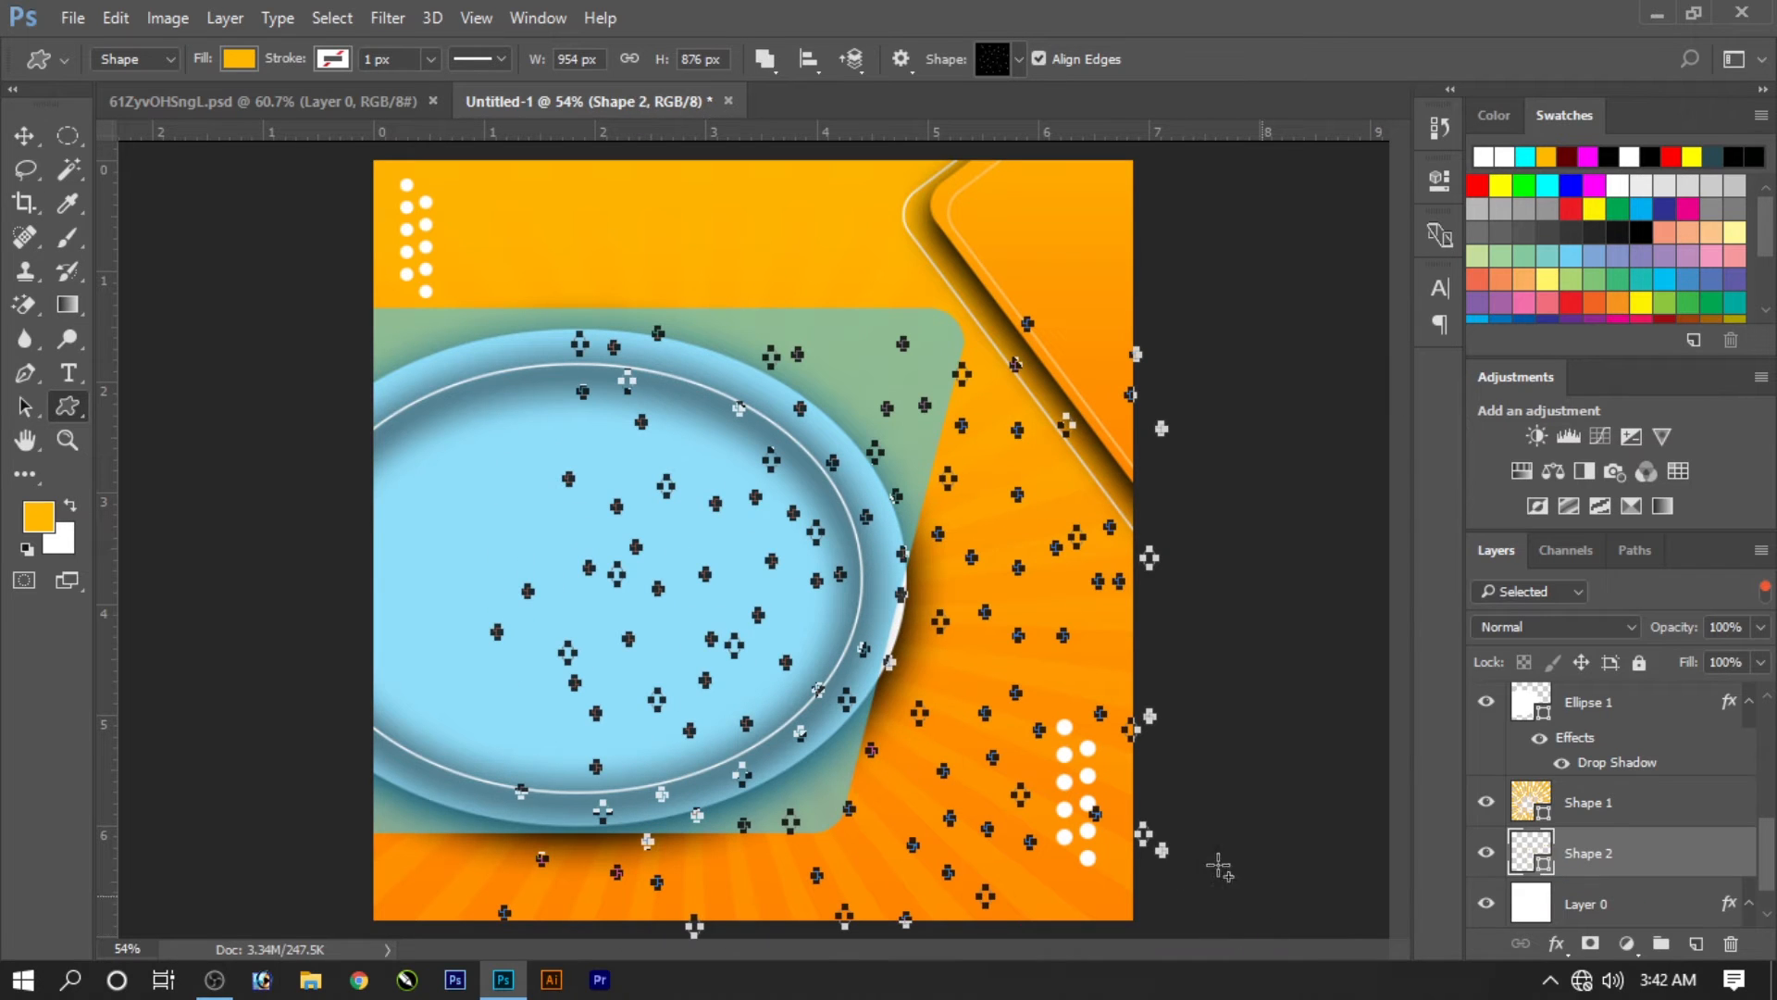
{"action": "left_click", "coordinate": [24, 135]}
{"action": "left_click", "coordinate": [866, 542]}
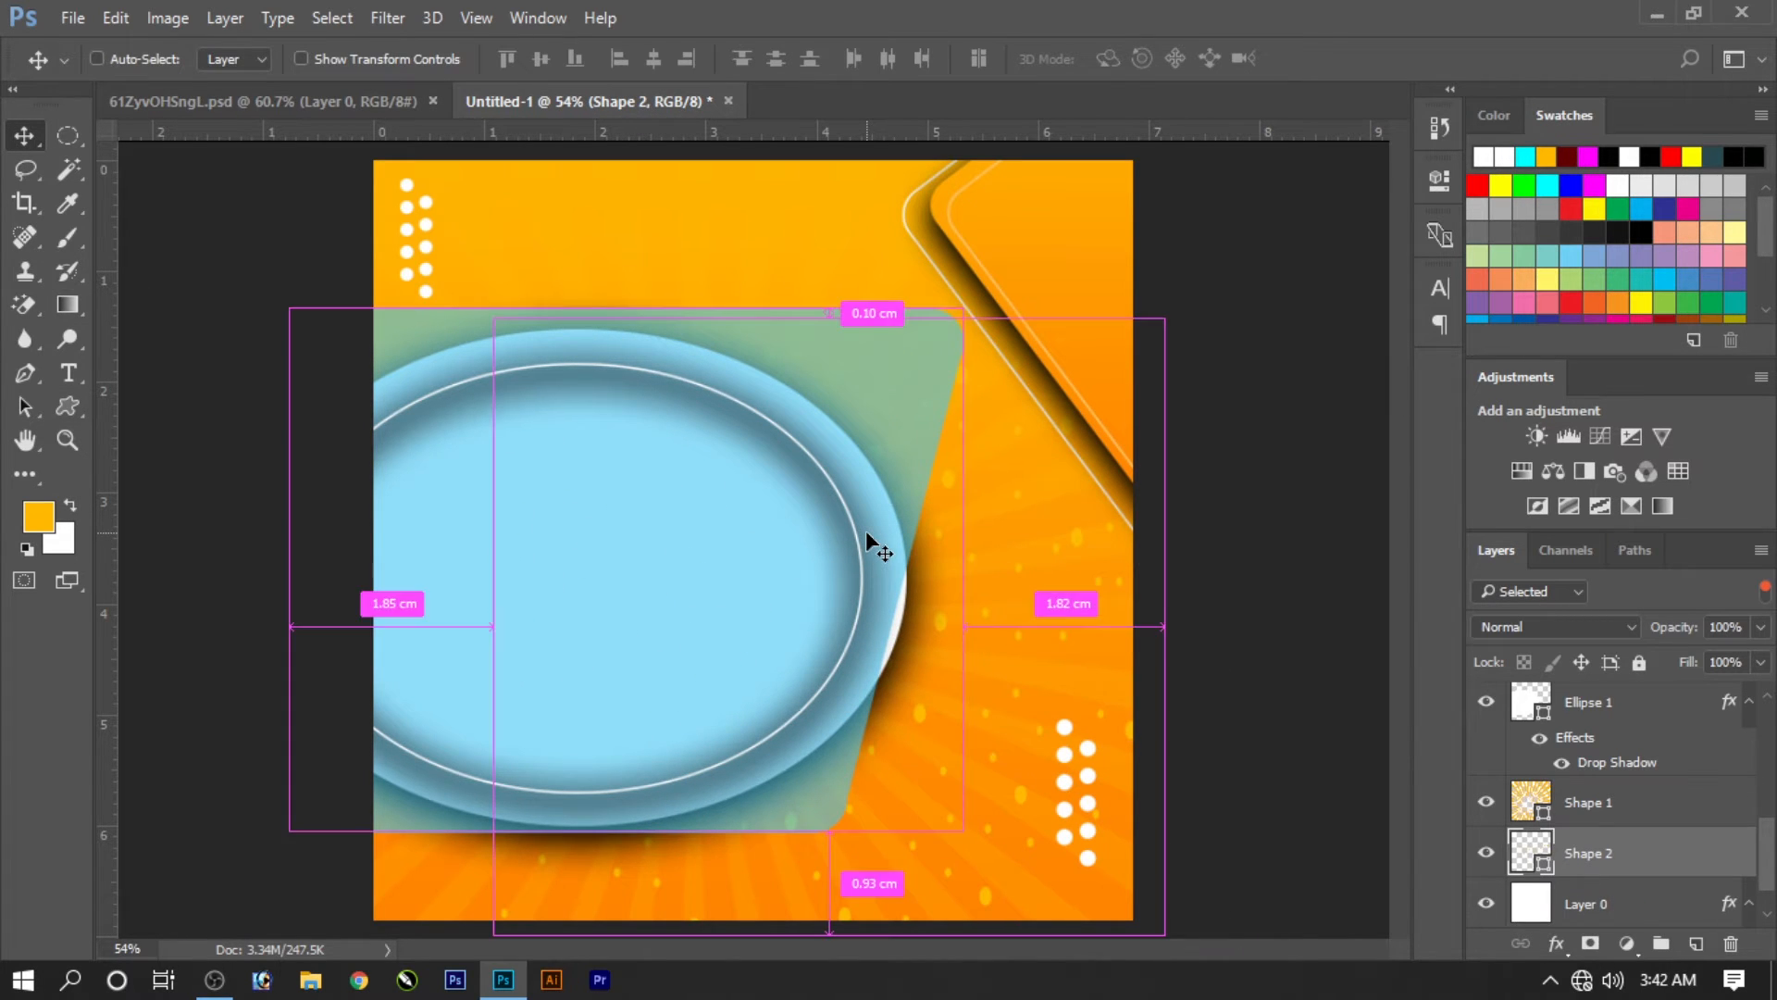
{"action": "left_click", "coordinate": [1300, 644]}
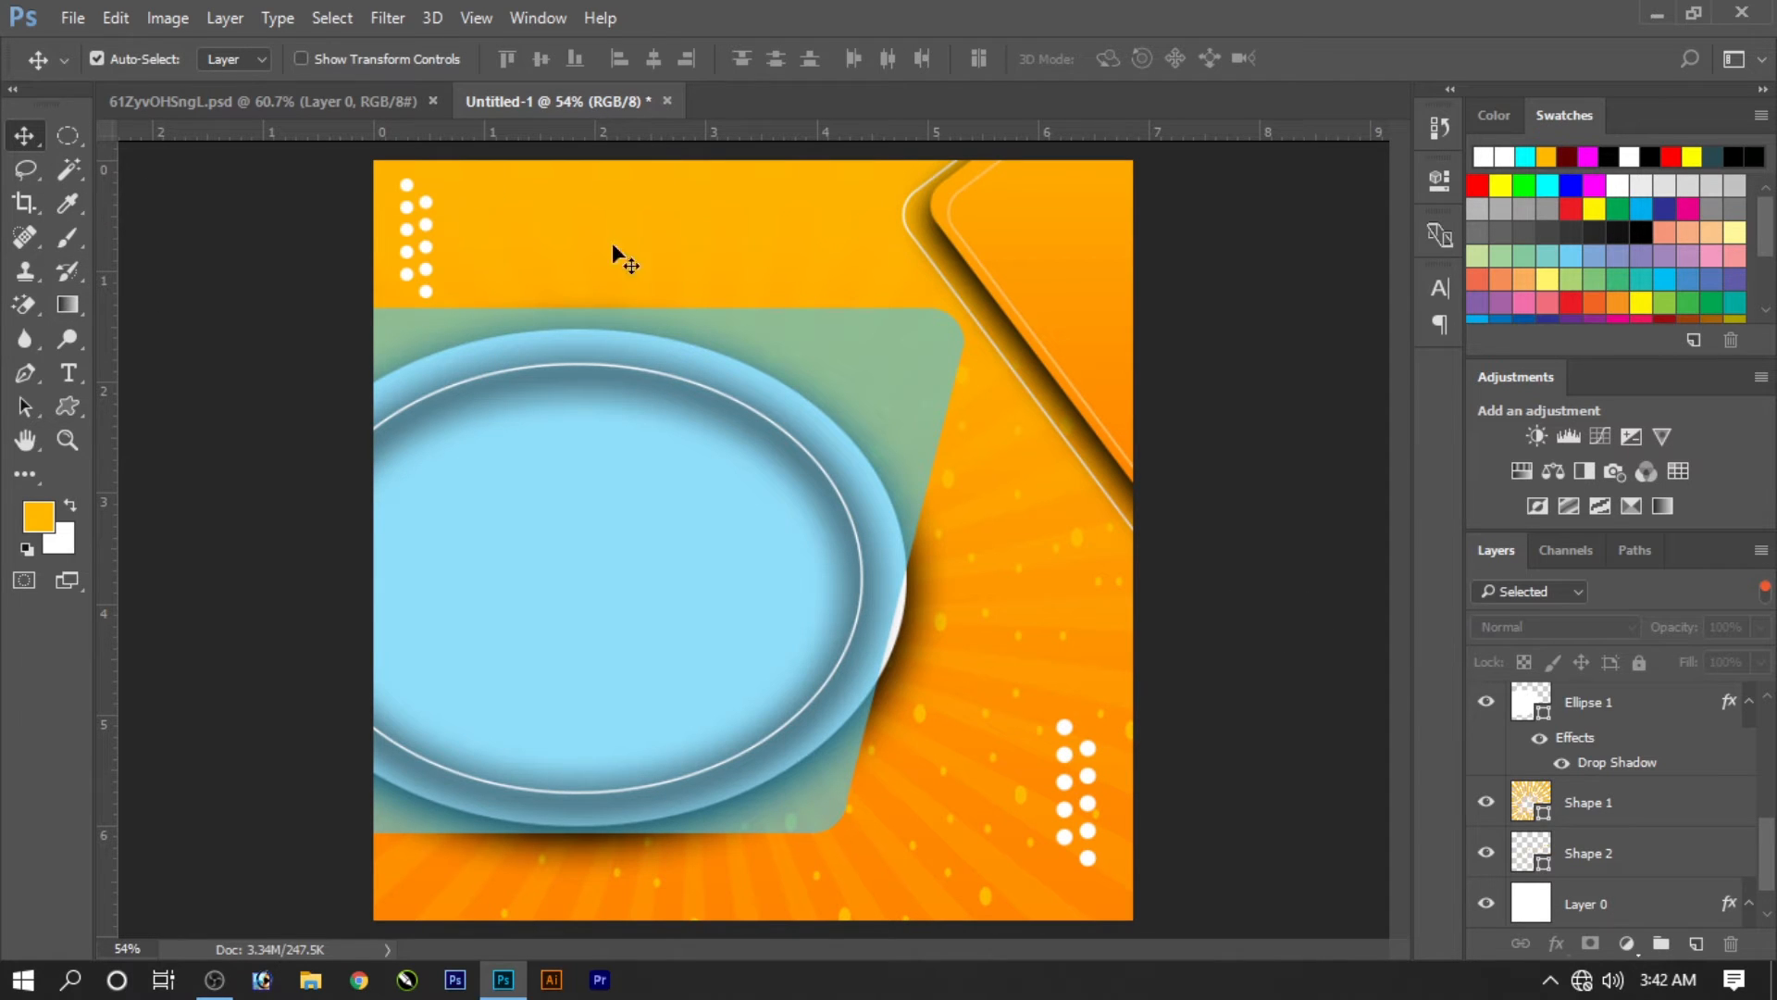
Step: Bring the shoe from 61ZyvOHSngL.psd into the design and transform it over the blue ellipse to about 92% scale and -4.05° rotation
{"action": "left_click", "coordinate": [378, 103]}
{"action": "left_click_drag", "start_coordinate": [618, 444], "coordinate": [678, 399]}
{"action": "key", "text": "ctrl+t"}
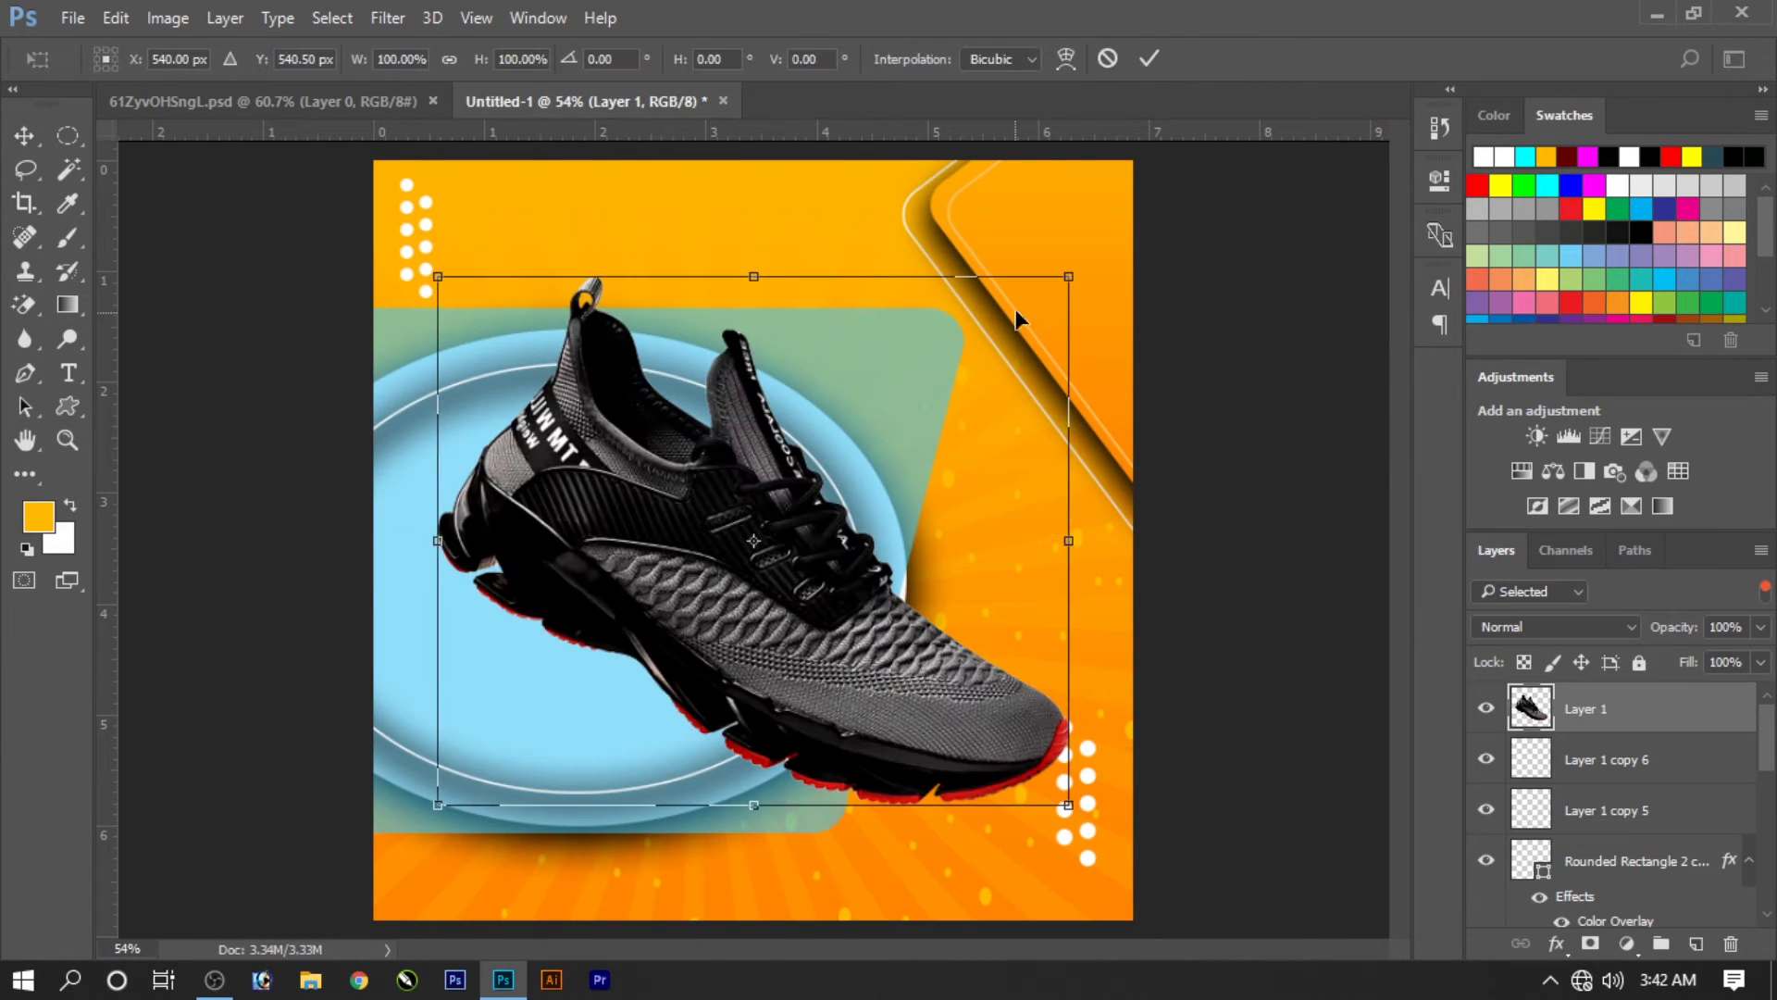
{"action": "left_click_drag", "start_coordinate": [1061, 287], "coordinate": [1019, 322]}
{"action": "left_click_drag", "start_coordinate": [828, 599], "coordinate": [838, 608]}
{"action": "left_click_drag", "start_coordinate": [1126, 725], "coordinate": [1148, 700]}
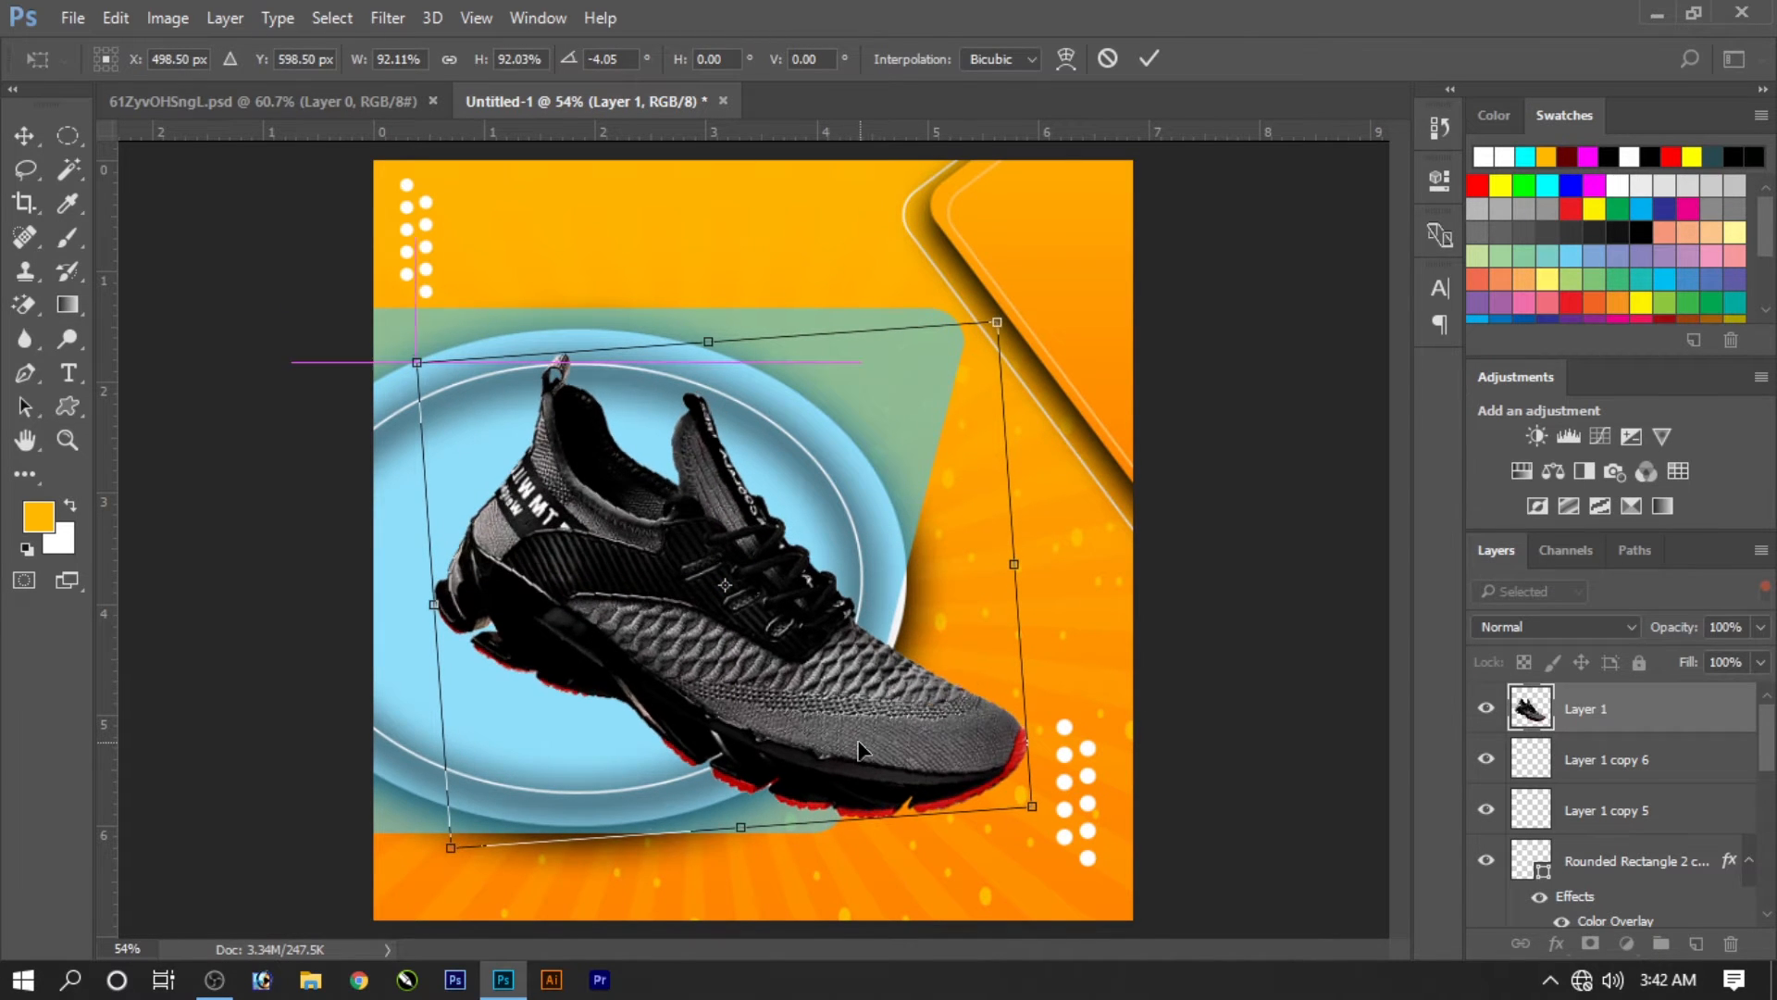
{"action": "double_click", "coordinate": [862, 748]}
{"action": "key", "text": "ctrl+z"}
{"action": "key", "text": "ctrl+z"}
{"action": "key", "text": "ctrl+z"}
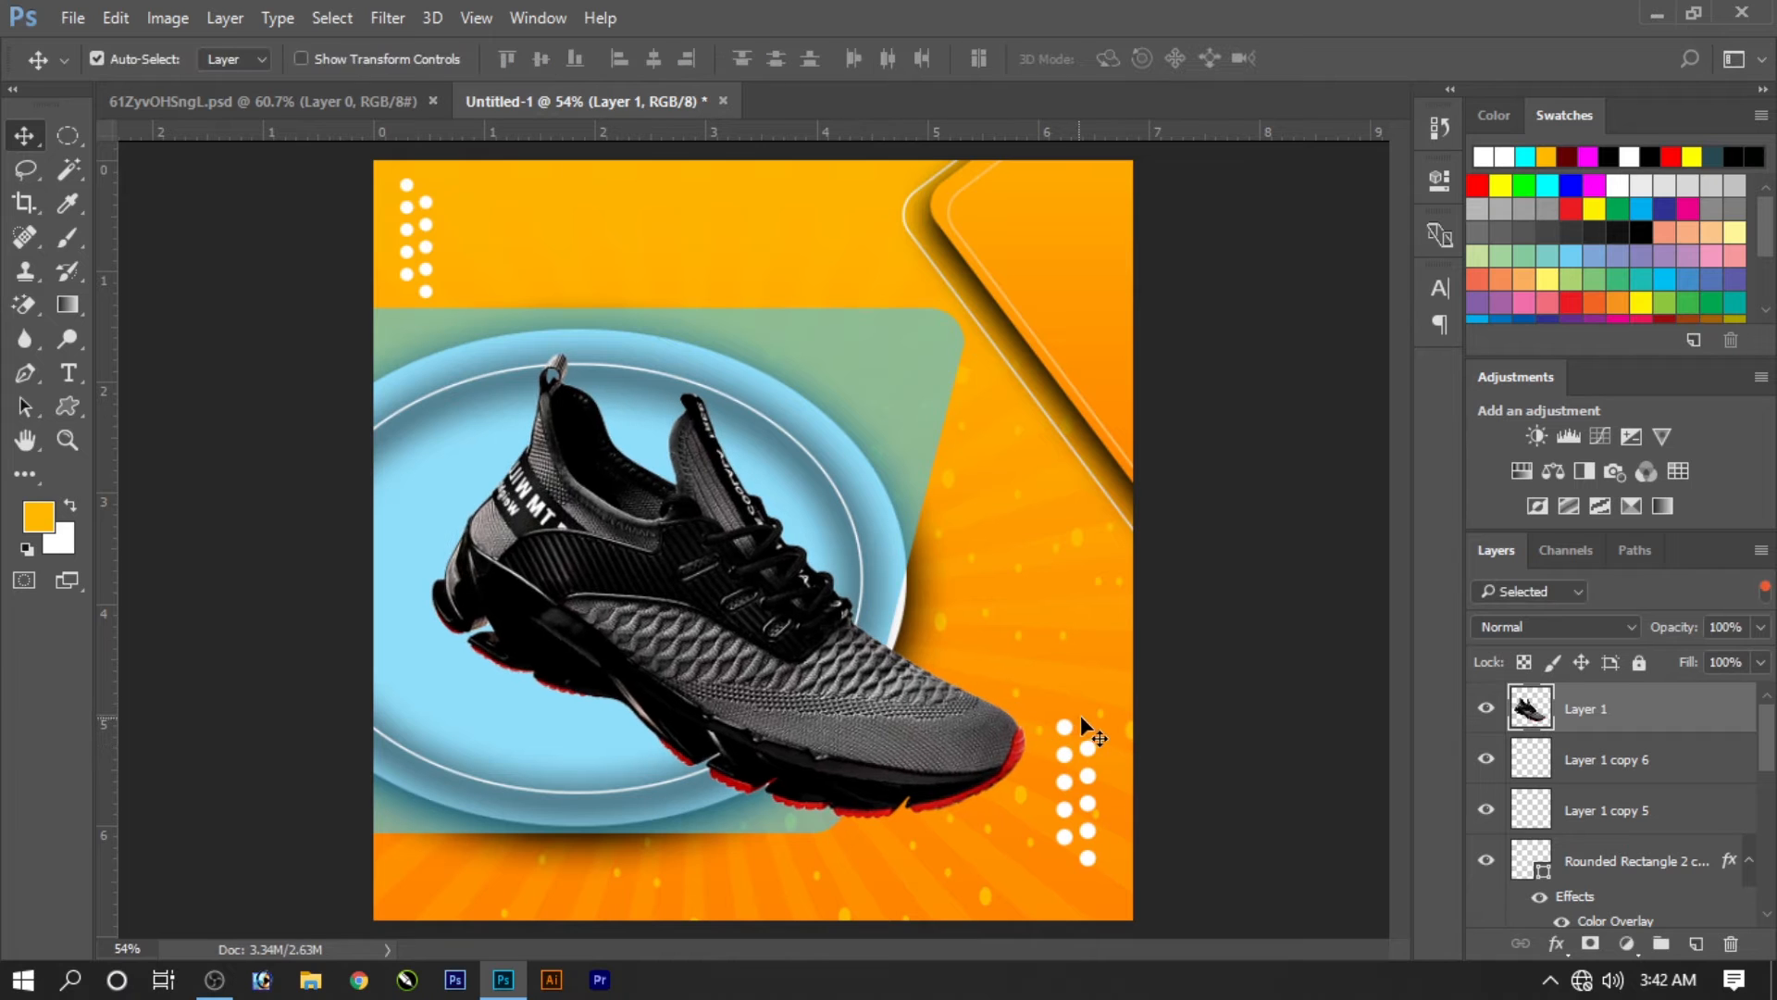
{"action": "left_click", "coordinate": [1289, 615]}
Step: Set the foreground colour to black, 000000
{"action": "left_click", "coordinate": [711, 717]}
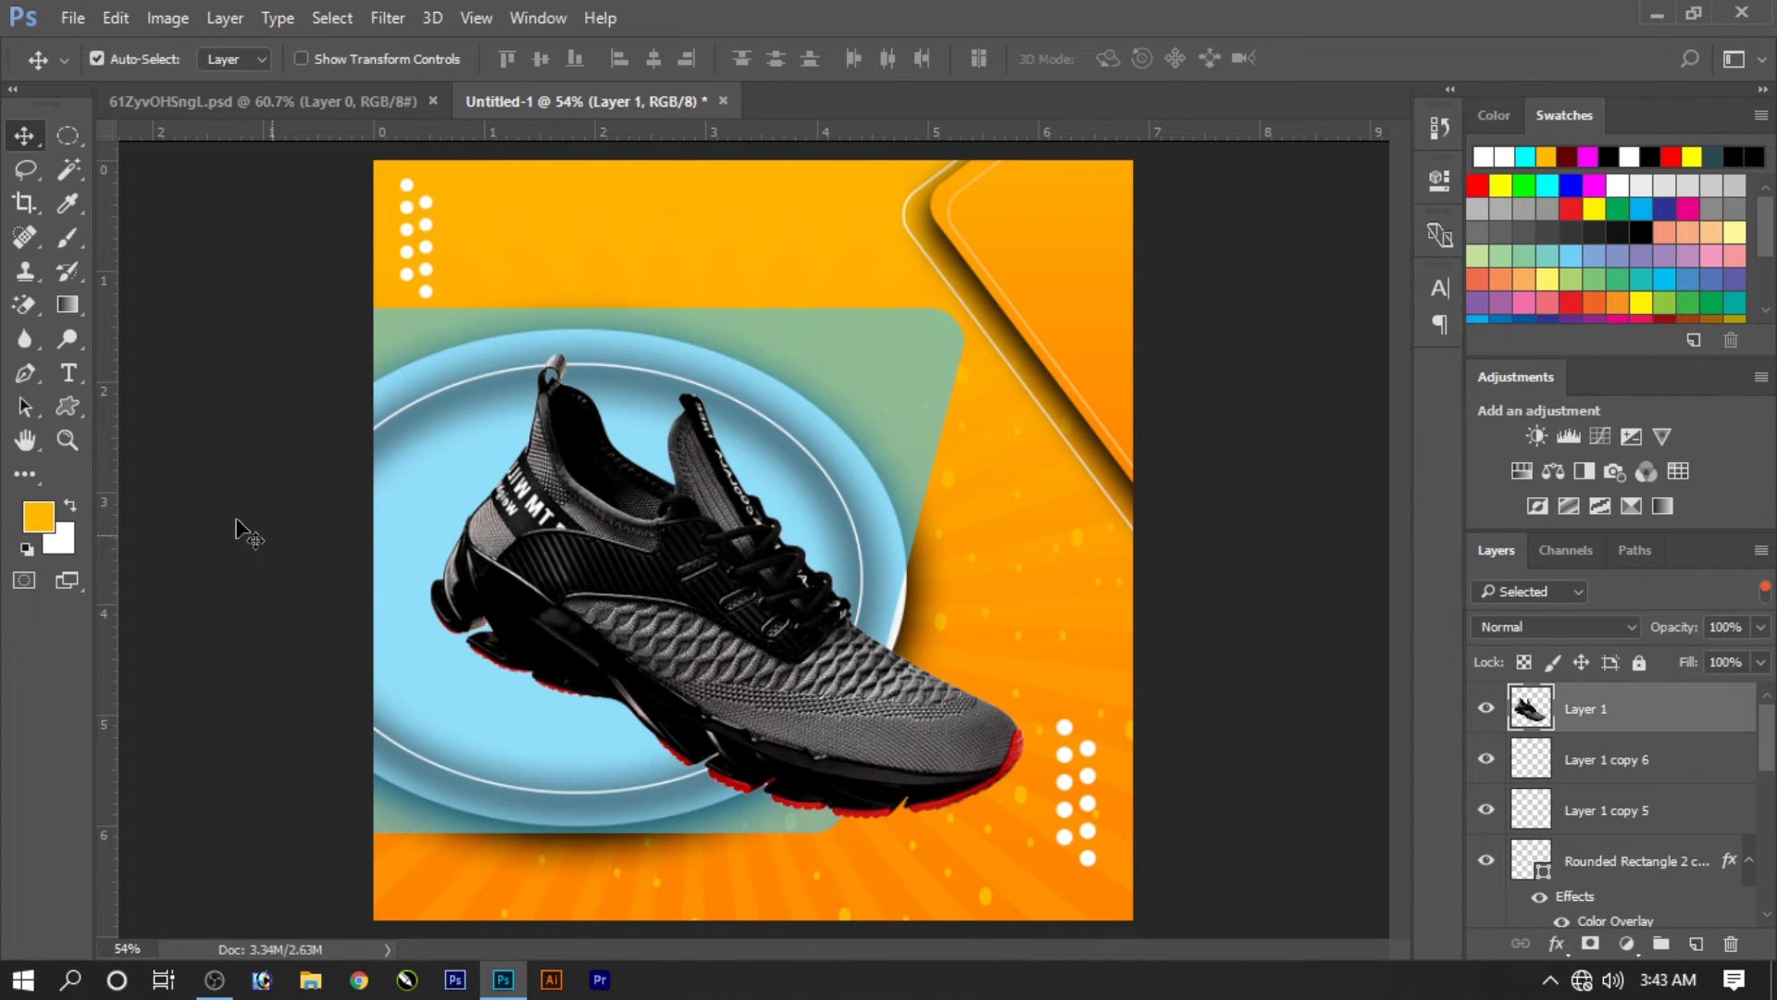
{"action": "key", "text": "i"}
{"action": "left_click", "coordinate": [38, 517]}
{"action": "type", "text": "000000"}
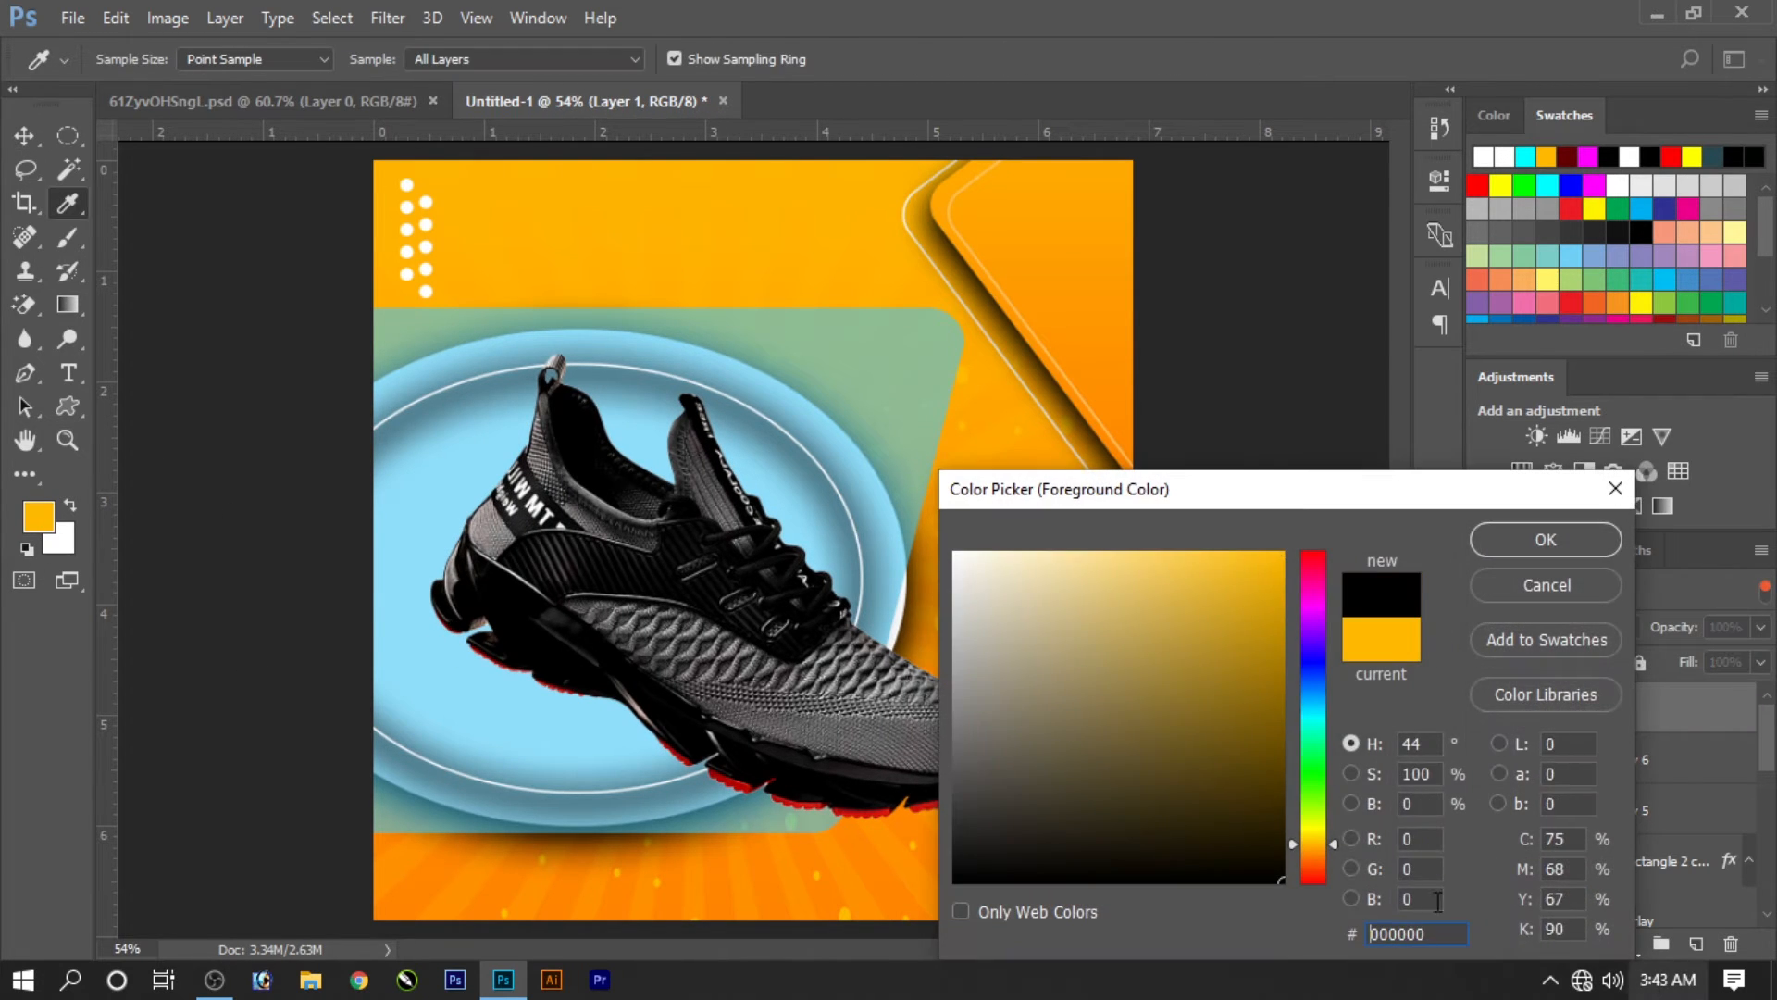
{"action": "key", "text": "Return"}
{"action": "key", "text": "v"}
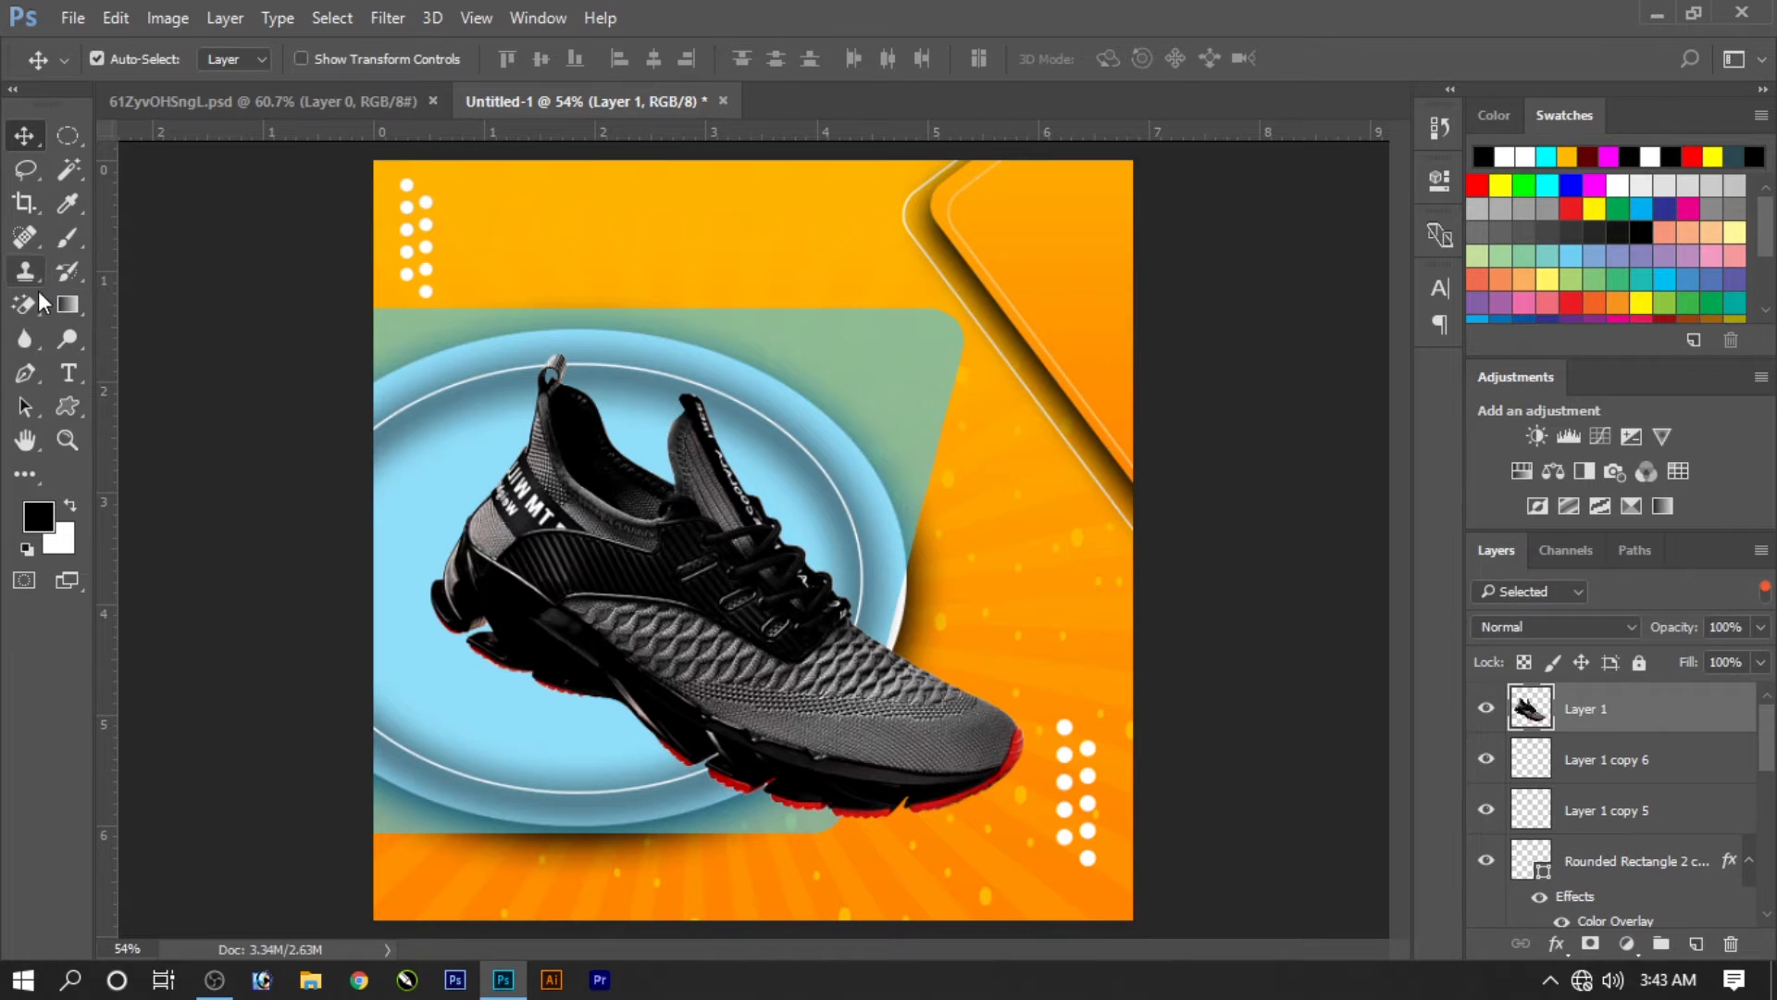
Step: On a new layer above the shoe, paint one black dab below the sole with a soft round brush at 0% hardness
{"action": "key", "text": "b"}
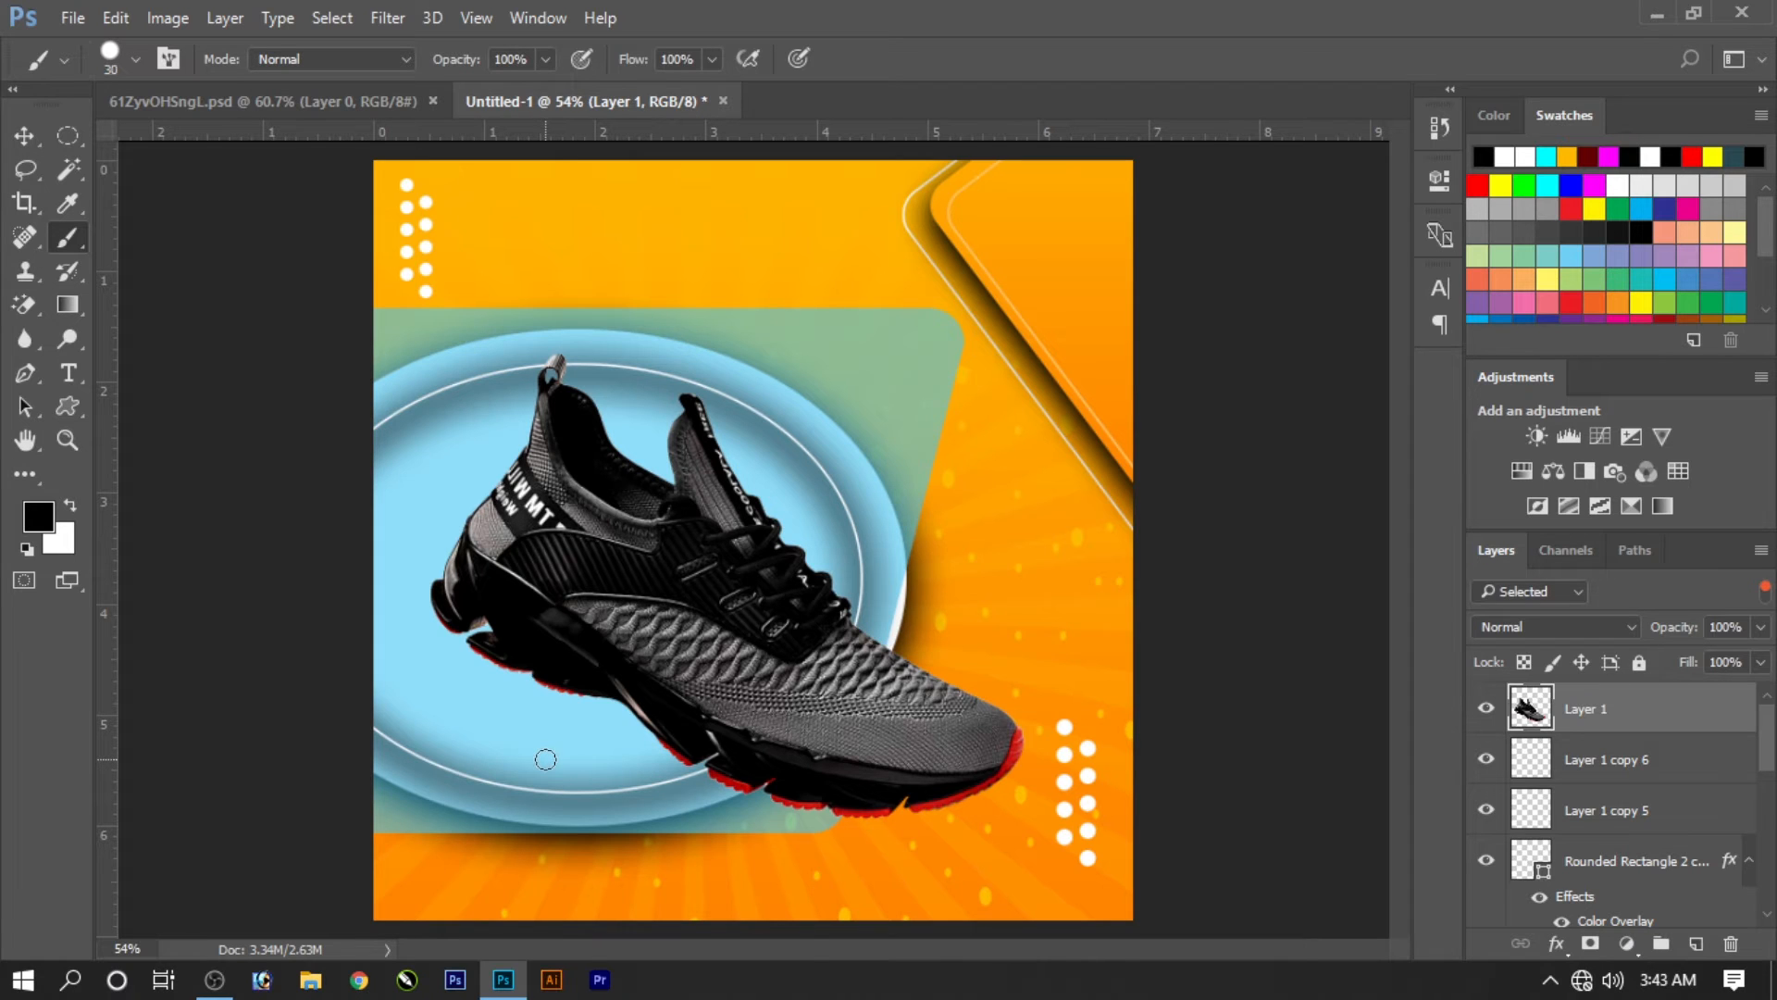
{"action": "left_click", "coordinate": [1695, 944]}
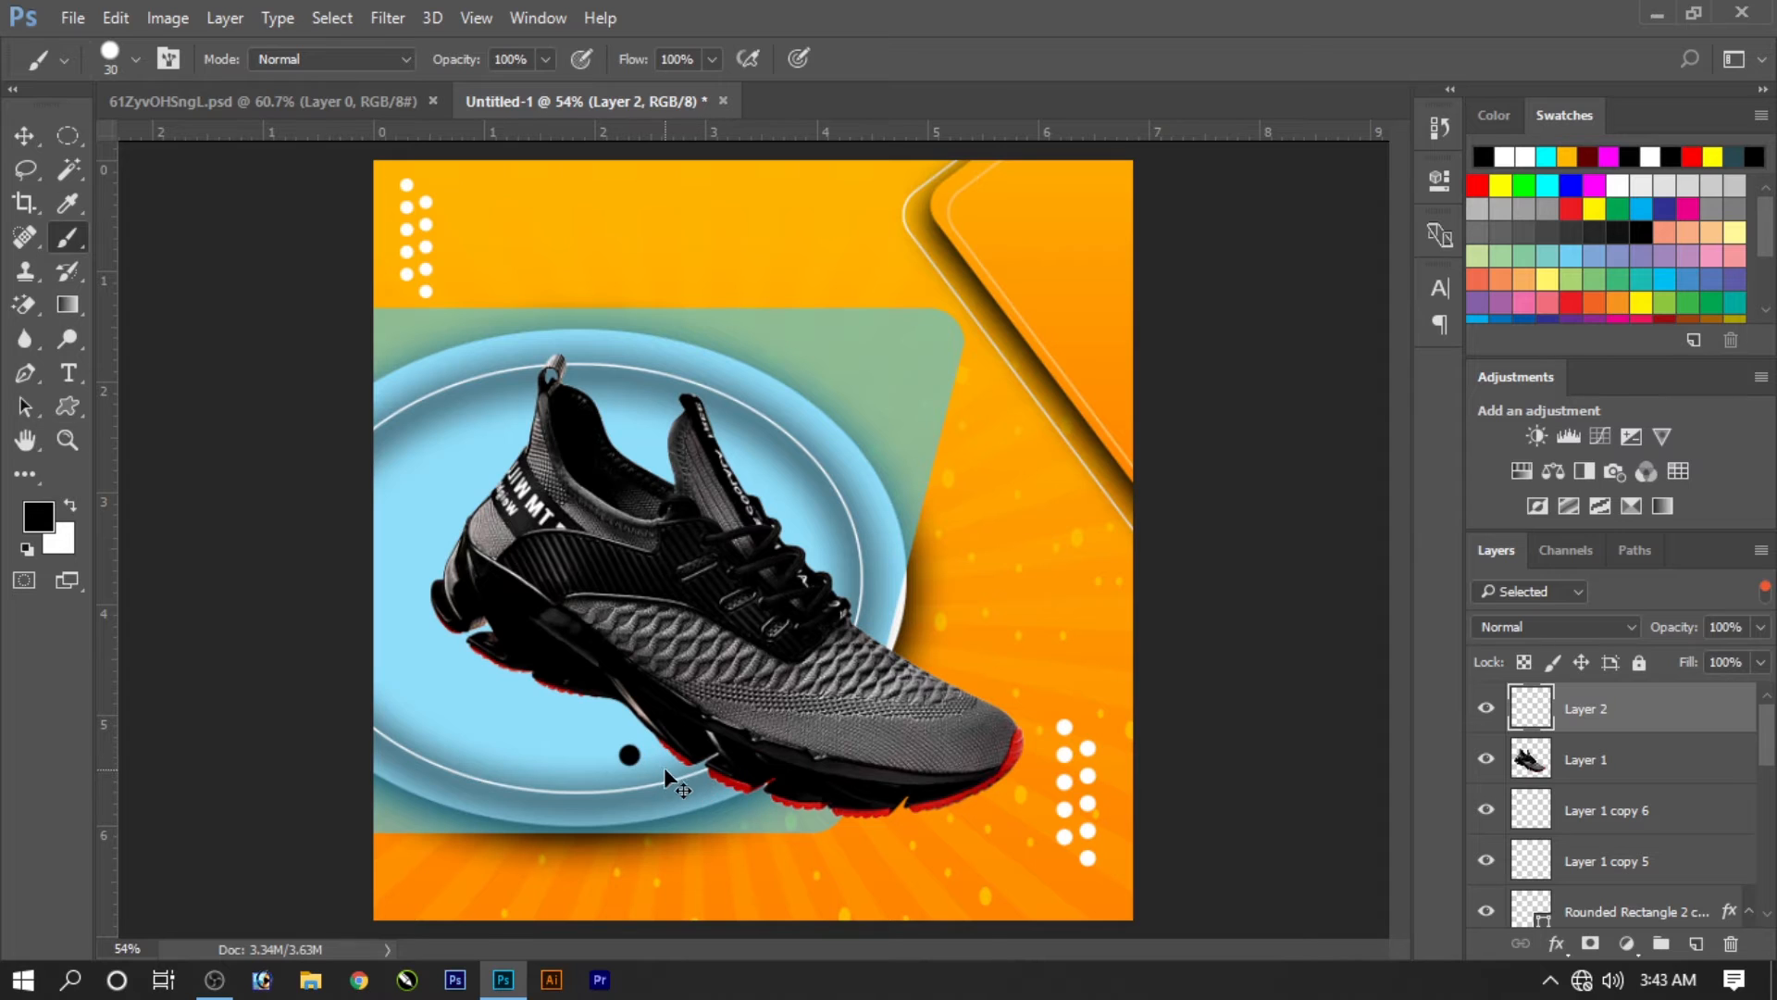
{"action": "right_click", "coordinate": [615, 736]}
{"action": "left_click", "coordinate": [701, 745]}
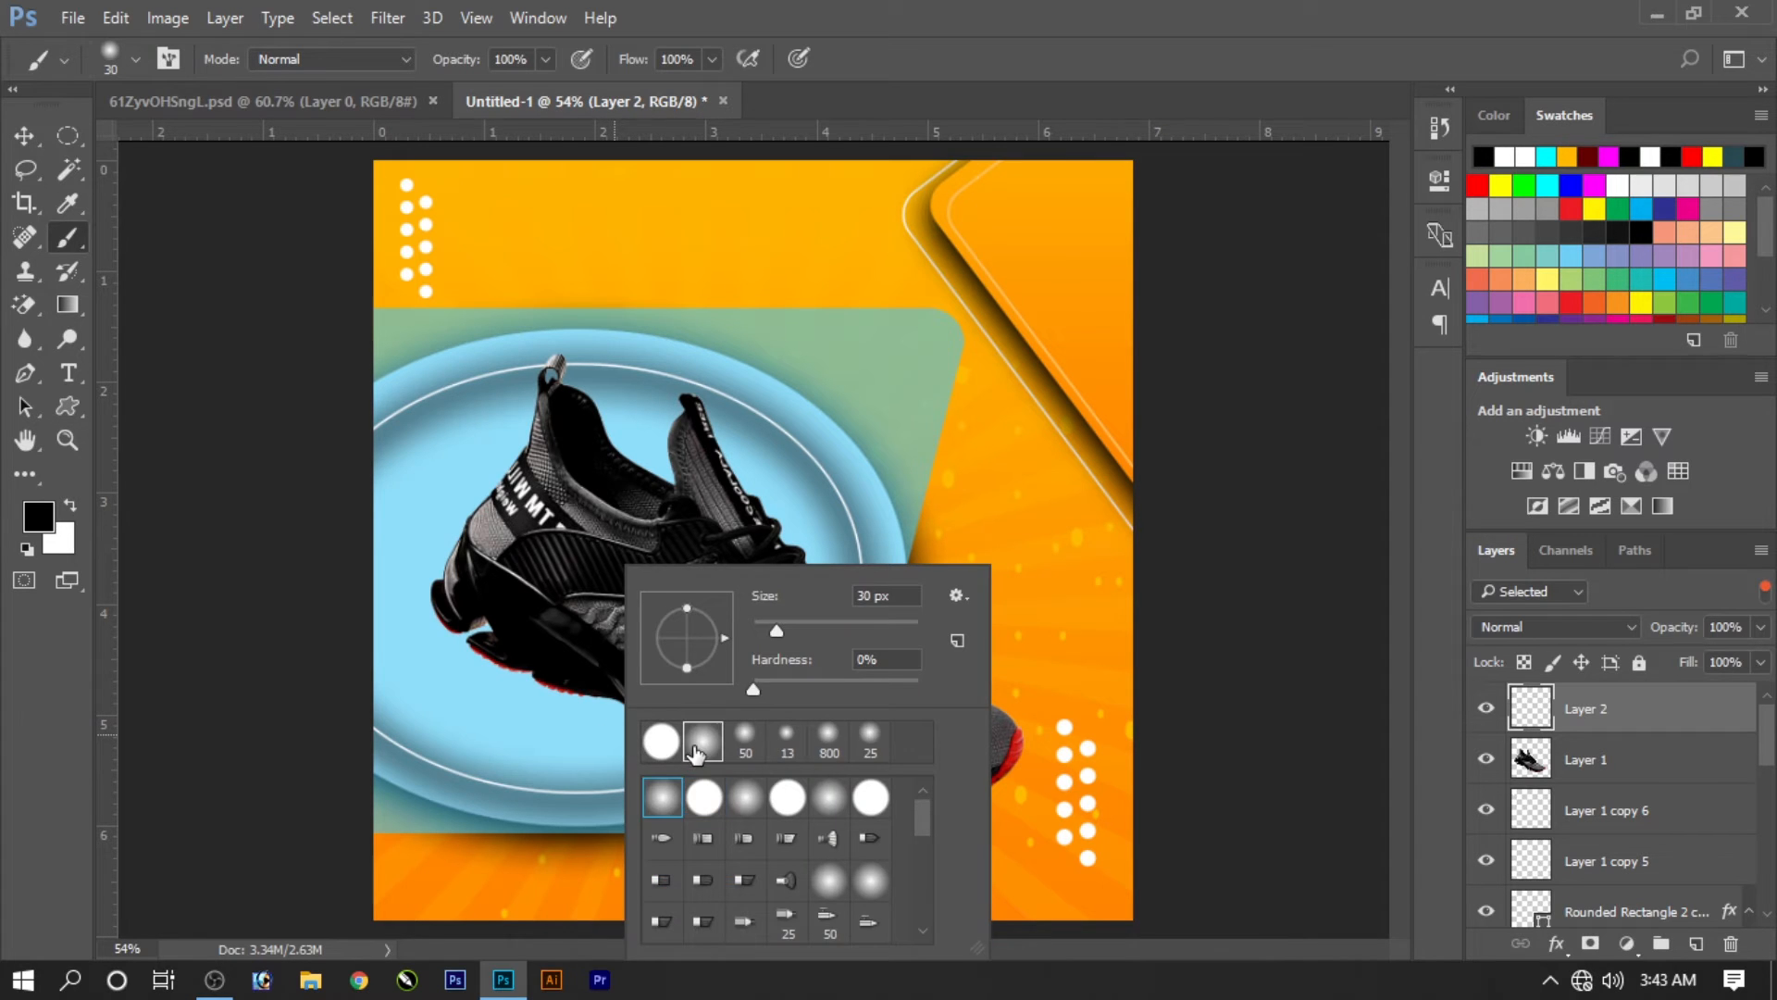
{"action": "double_click", "coordinate": [664, 801]}
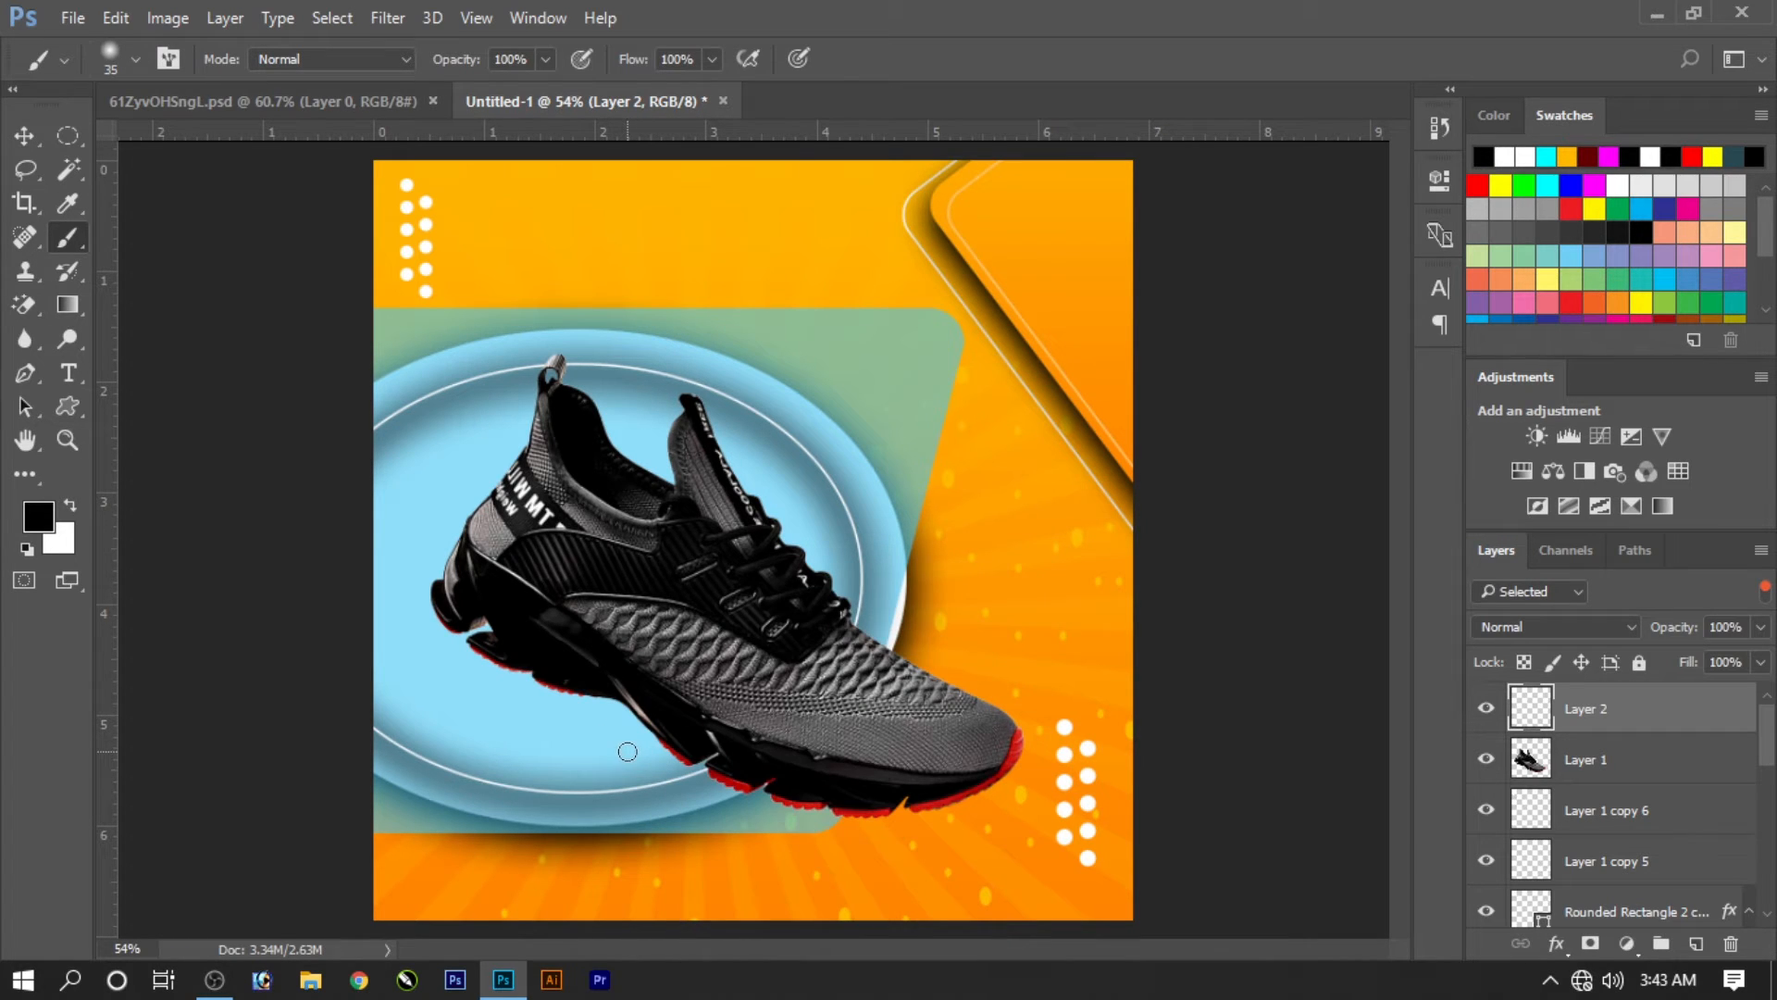
Step: Stretch the black dab to about 1777% width and 647% height and rotate it 15.37° along the shoe's sole as a shadow
{"action": "key", "text": "ctrl+t"}
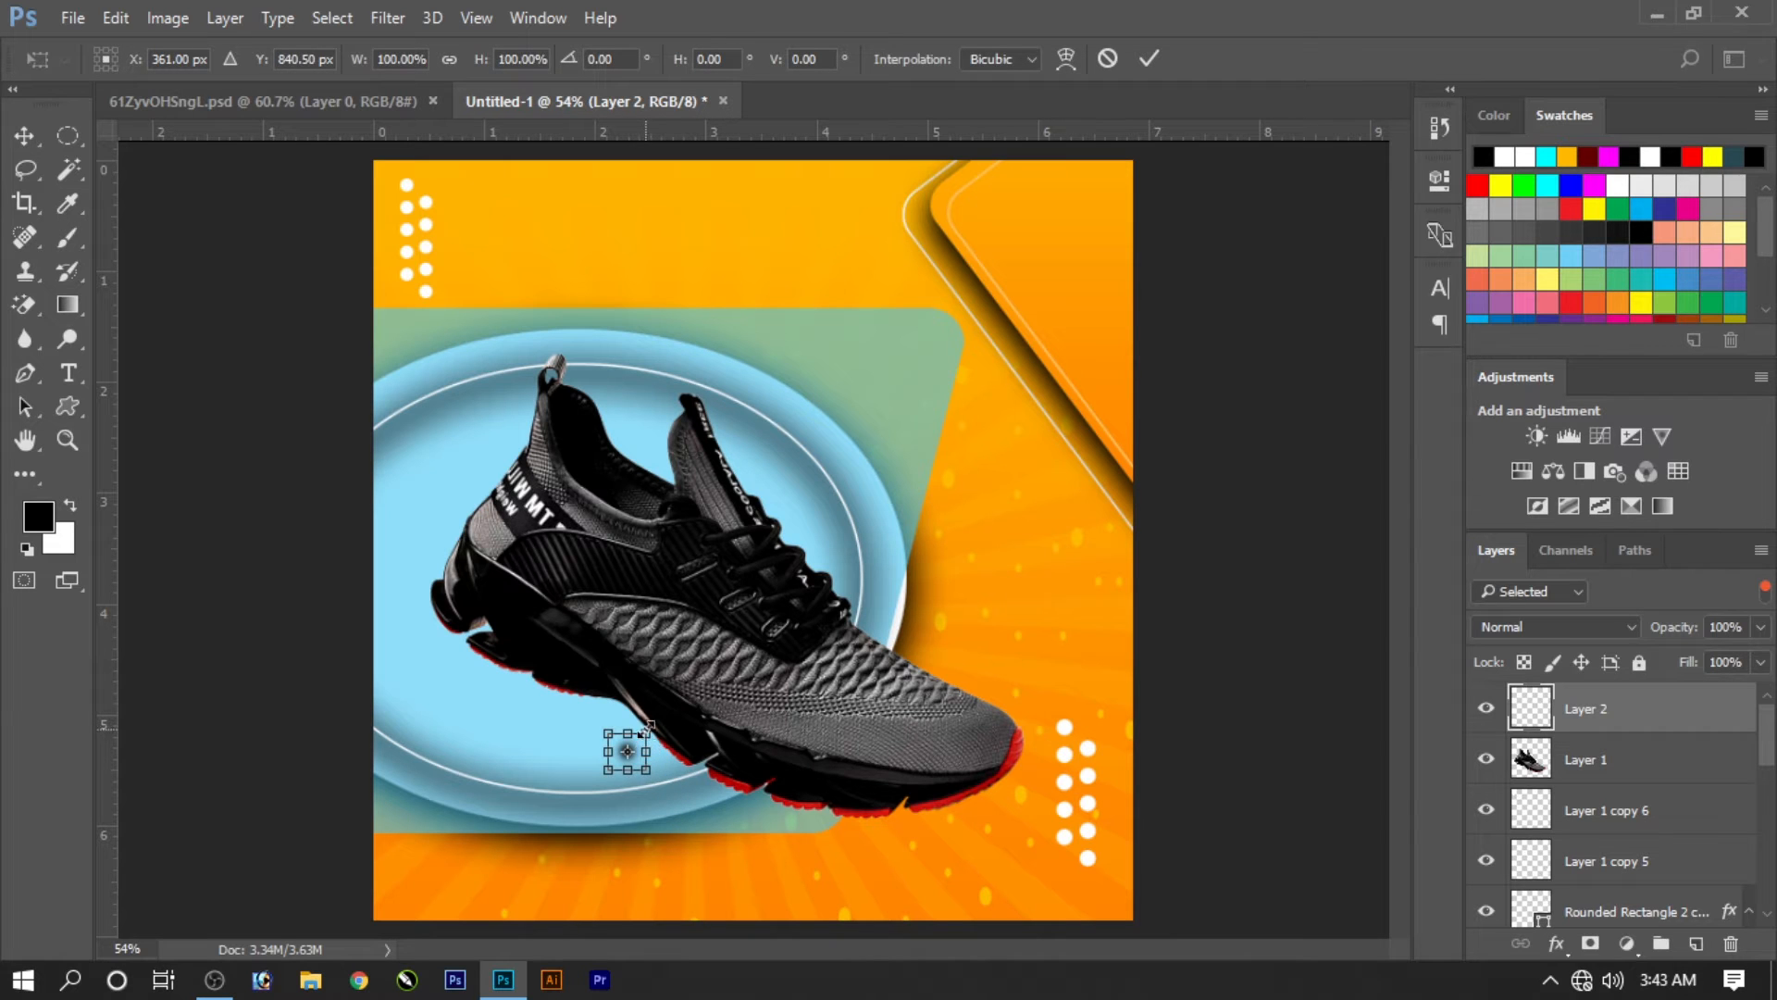
{"action": "left_click_drag", "start_coordinate": [649, 726], "coordinate": [929, 665]}
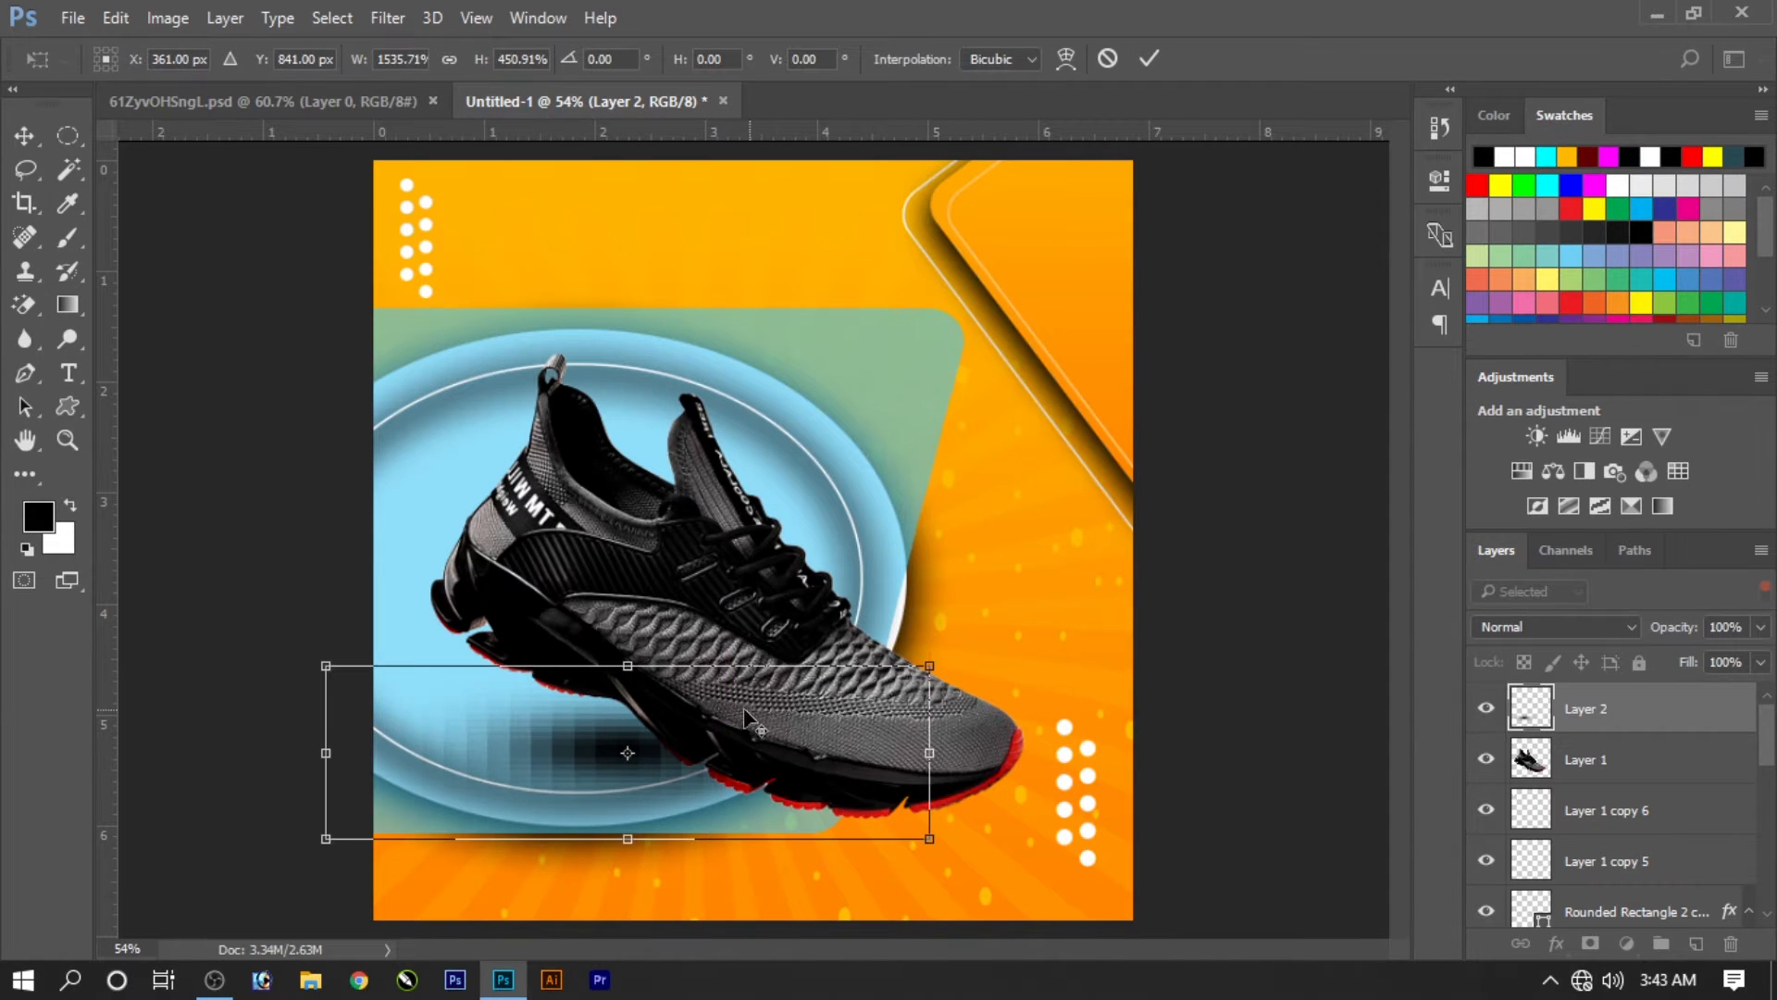
{"action": "left_click_drag", "start_coordinate": [726, 653], "coordinate": [869, 782]}
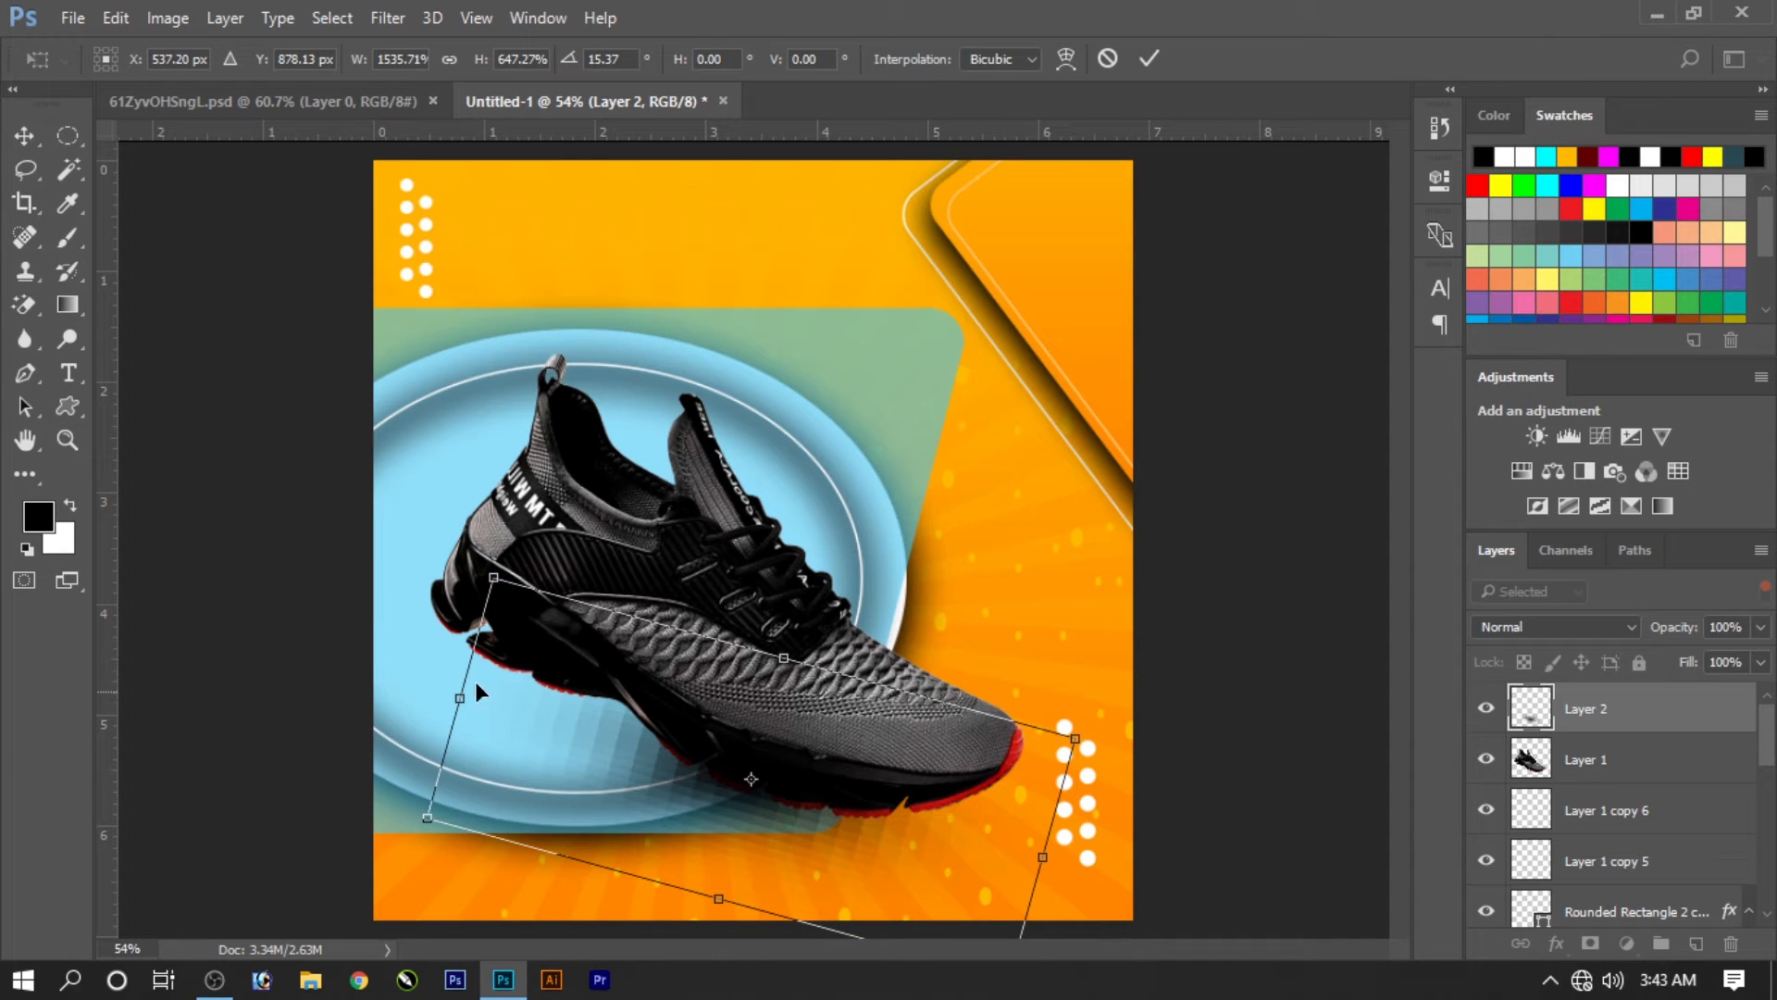
{"action": "left_click_drag", "start_coordinate": [453, 673], "coordinate": [372, 632]}
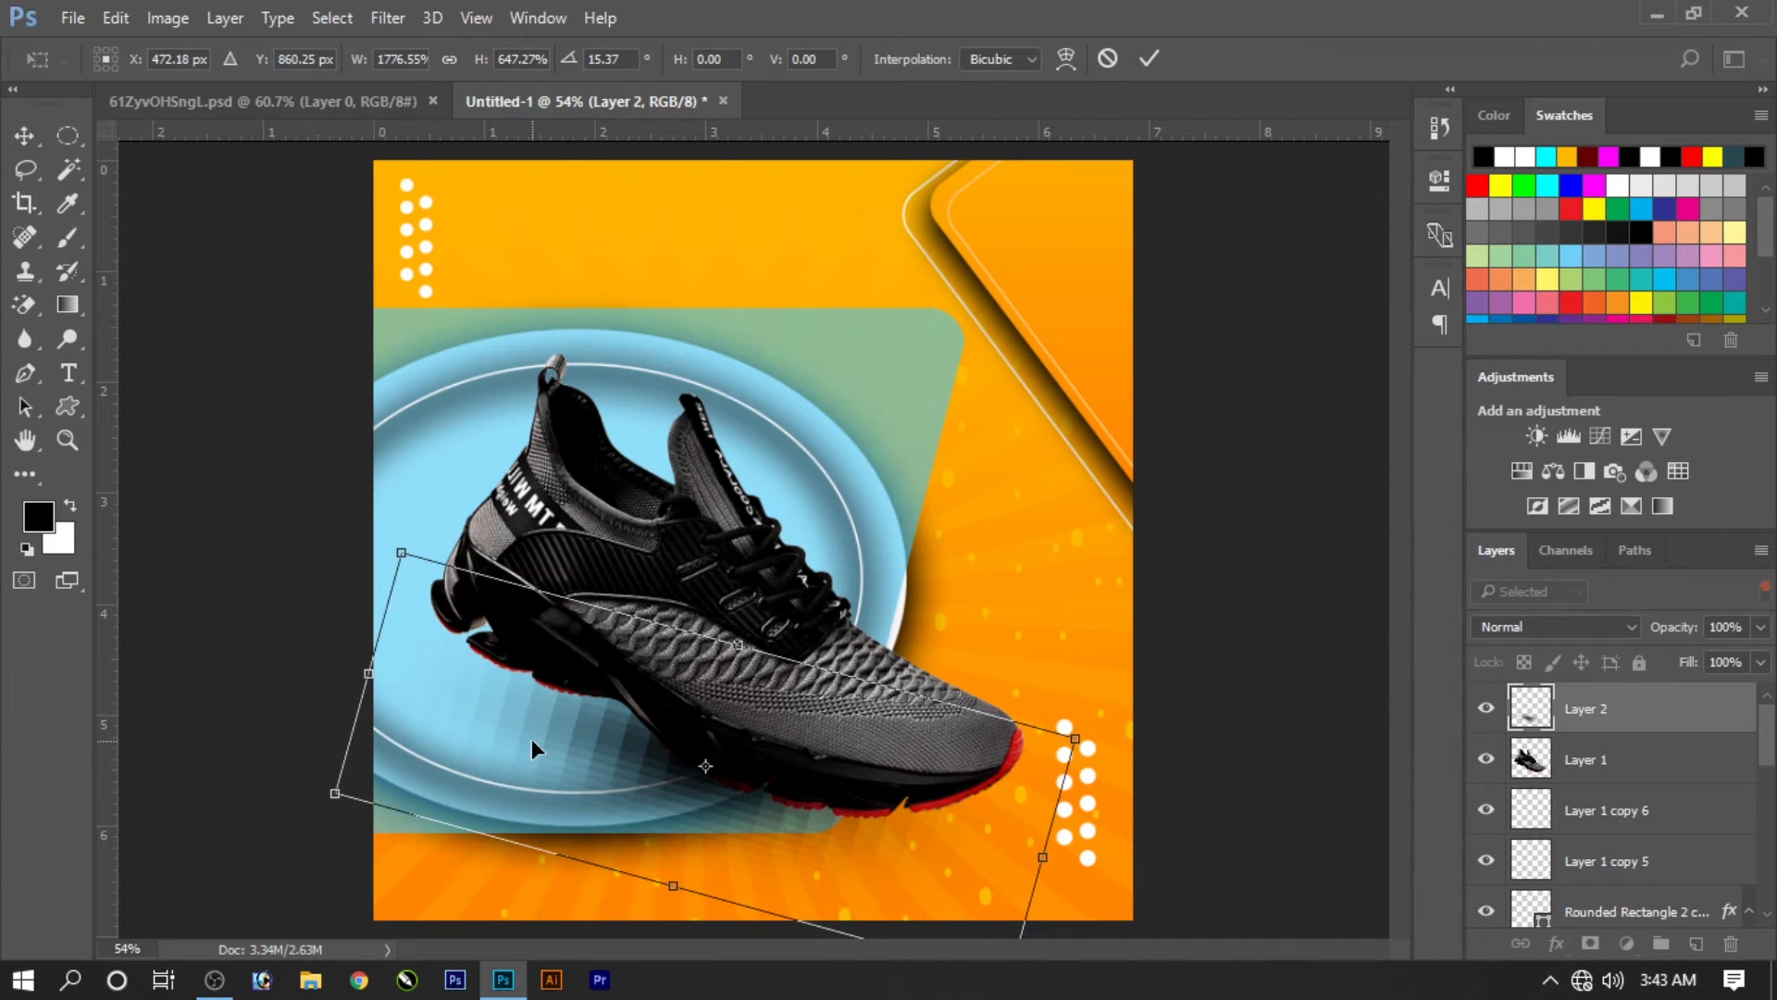
{"action": "key", "text": "Return"}
Step: Fine-tune the shadow's position and shape under the sole and send its layer directly behind the shoe layer
{"action": "left_click_drag", "start_coordinate": [830, 829], "coordinate": [857, 848]}
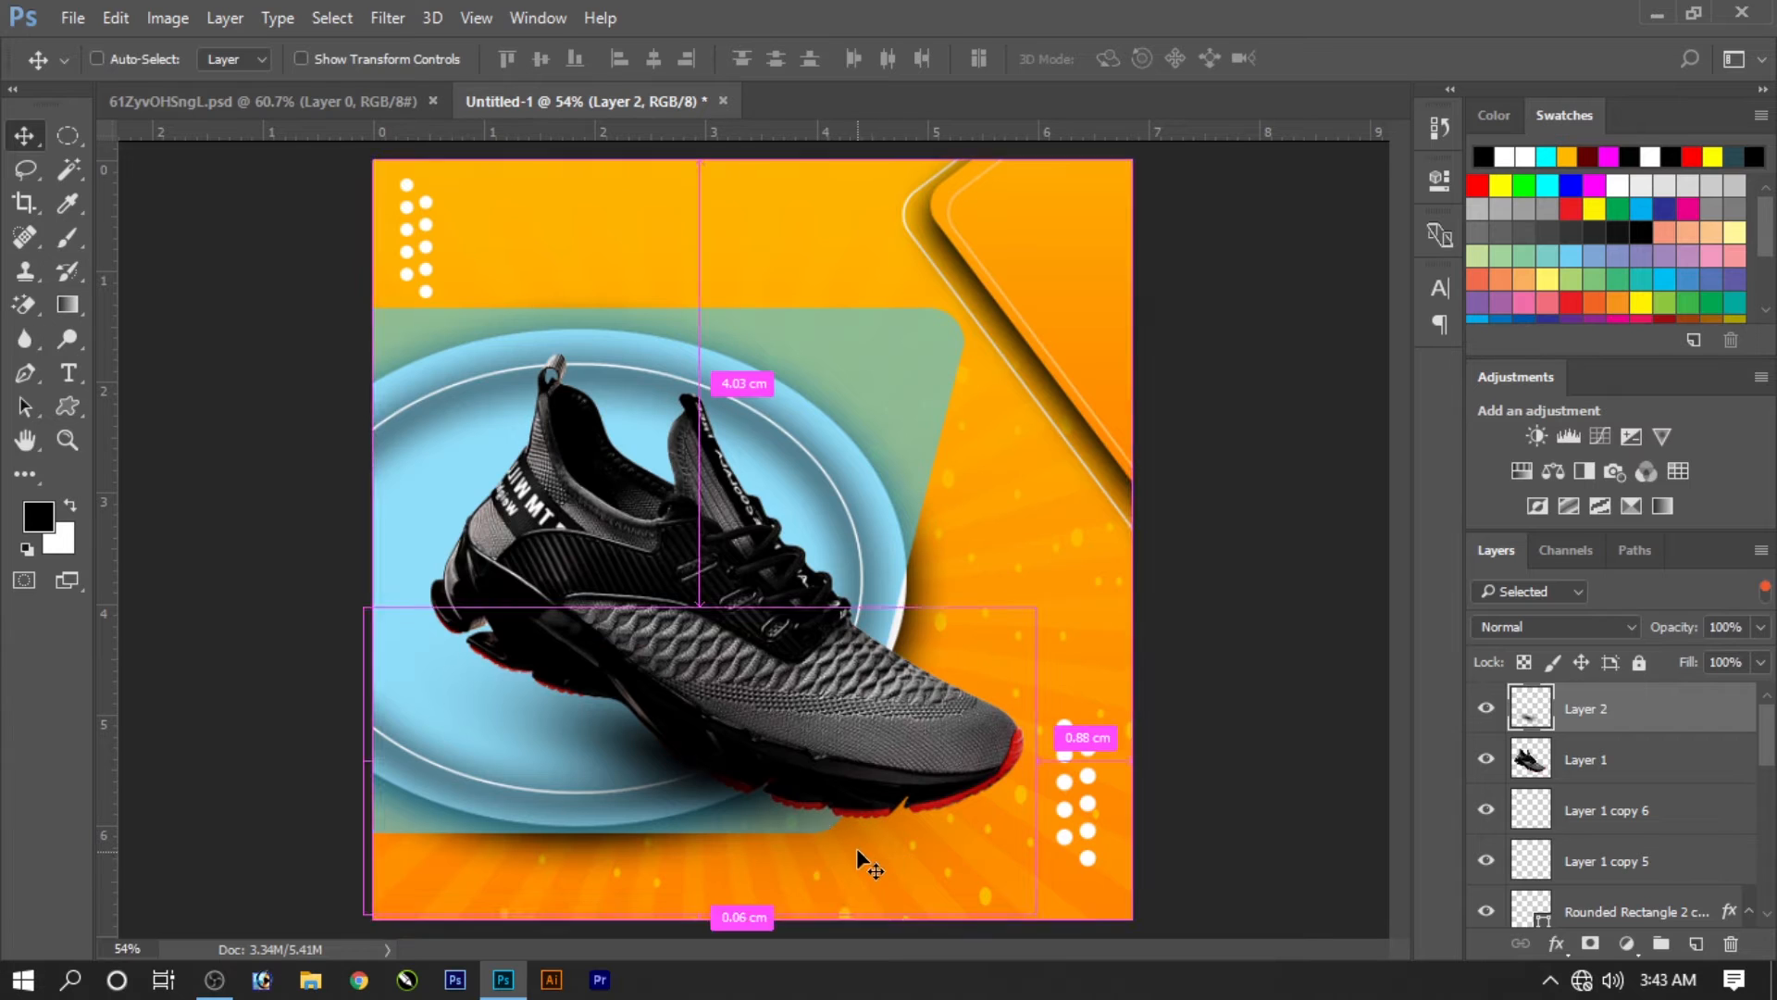
{"action": "key", "text": "ctrl+t"}
{"action": "left_click_drag", "start_coordinate": [1268, 823], "coordinate": [1290, 788]}
{"action": "left_click_drag", "start_coordinate": [881, 829], "coordinate": [914, 846]}
{"action": "key", "text": "Return"}
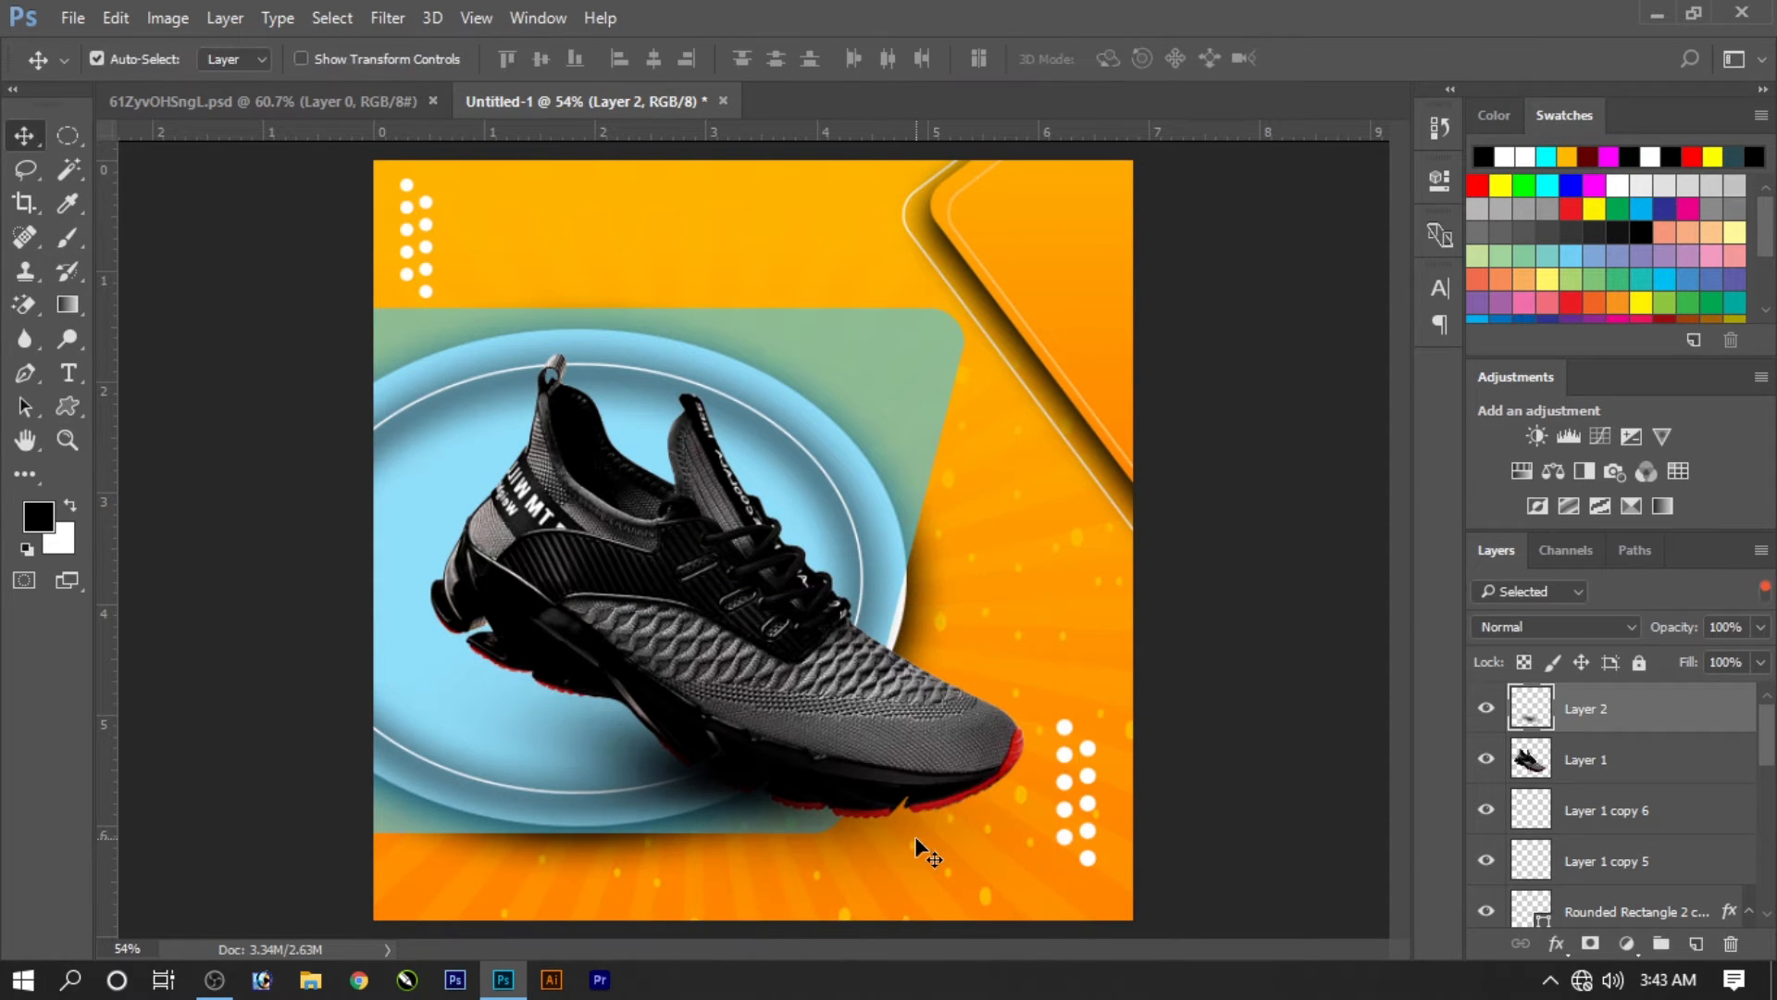
{"action": "key", "text": "ctrl+["}
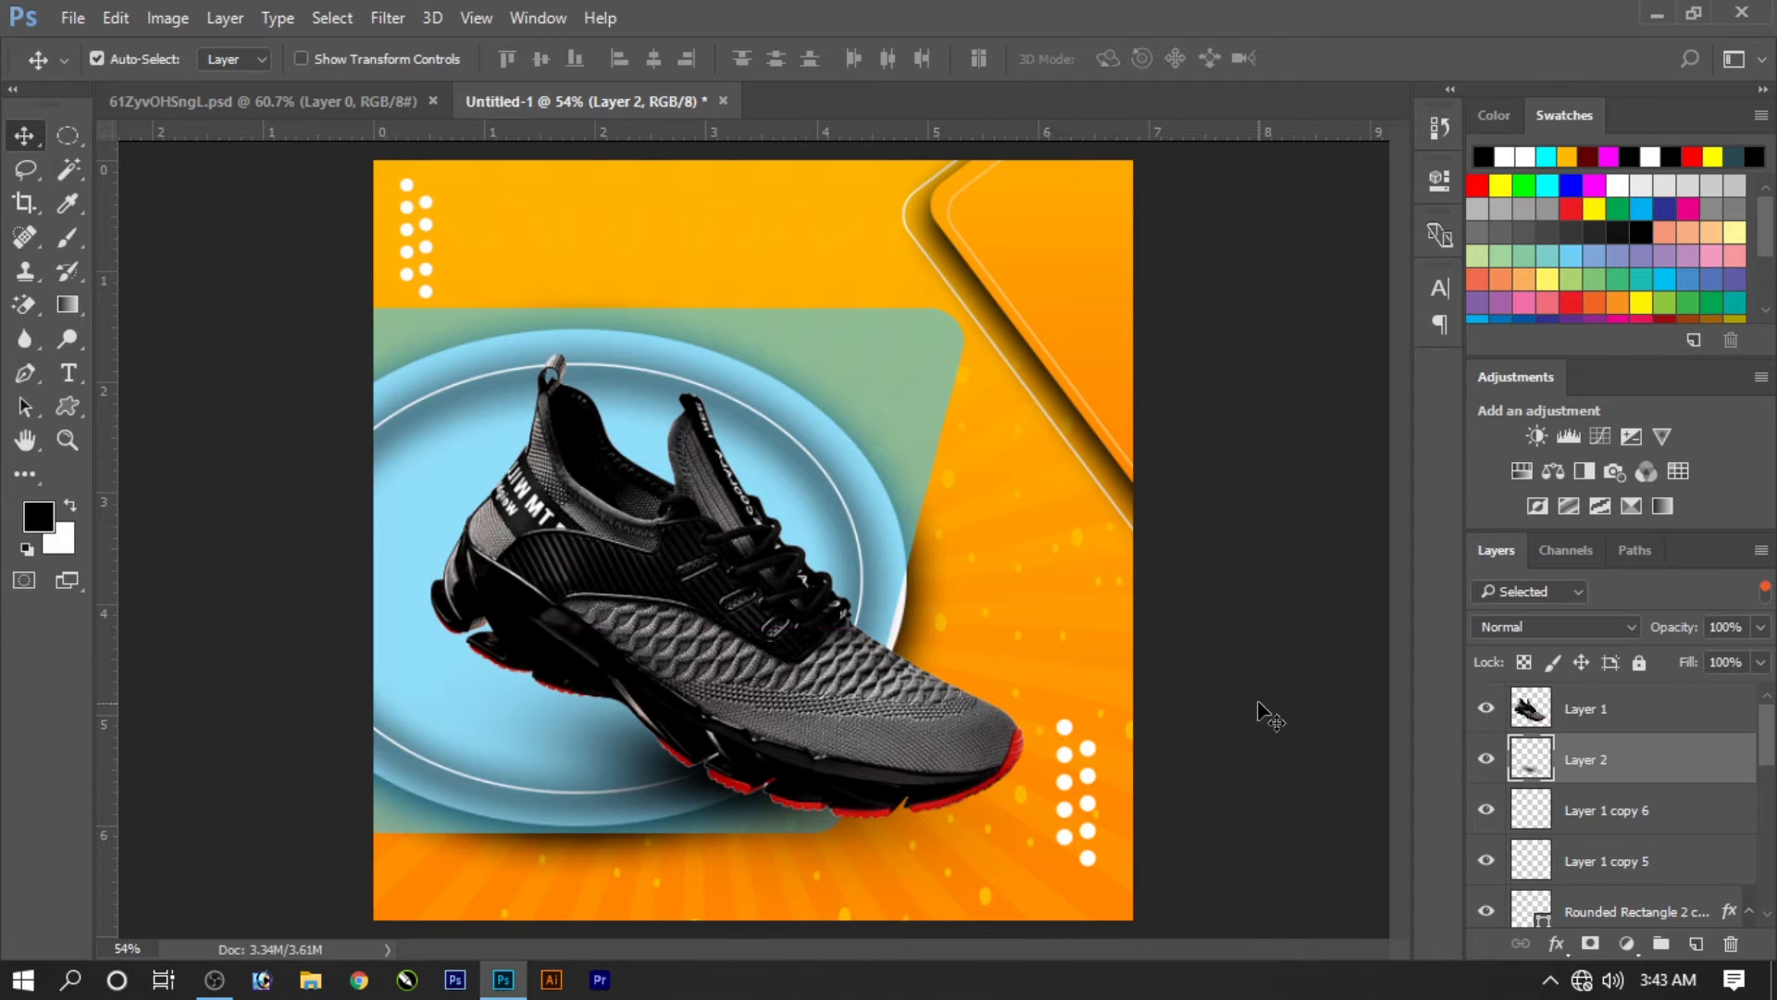
{"action": "left_click", "coordinate": [1194, 718]}
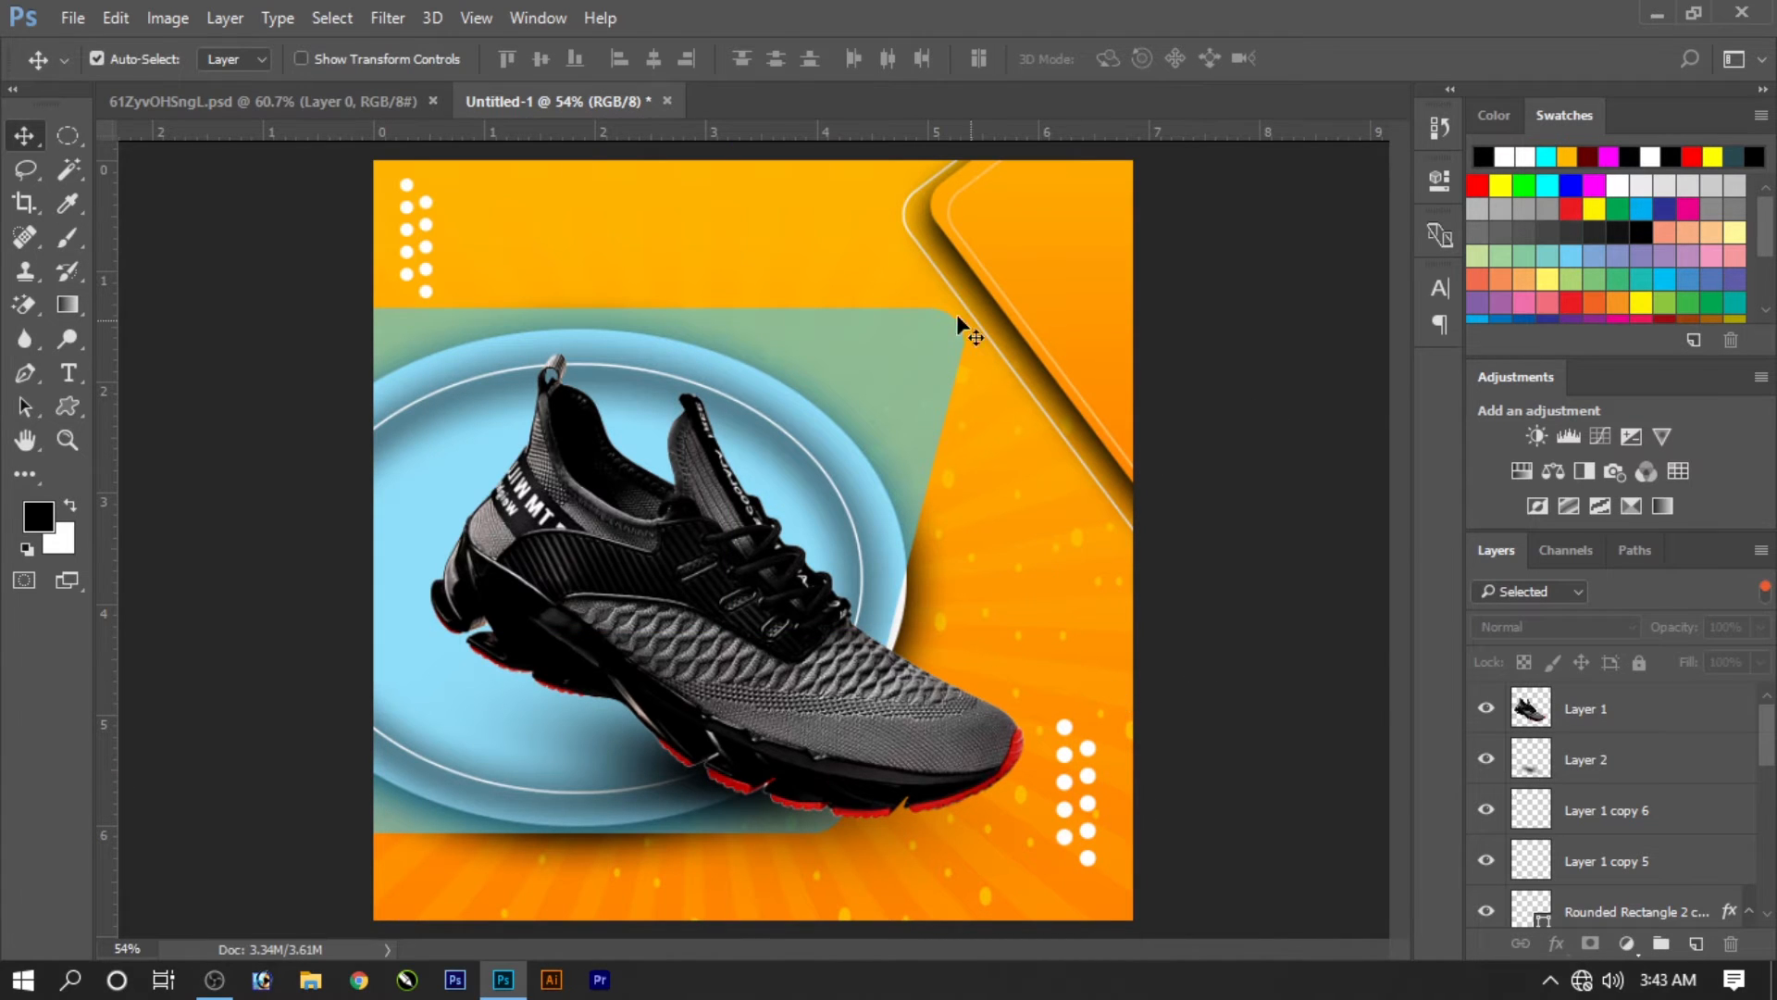
Step: Add the text LOGO HERE in black AvantGarde Md BT at 5 pt and place it on the orange shape in the canvas's upper-right corner
{"action": "key", "text": "t"}
{"action": "left_click", "coordinate": [731, 257]}
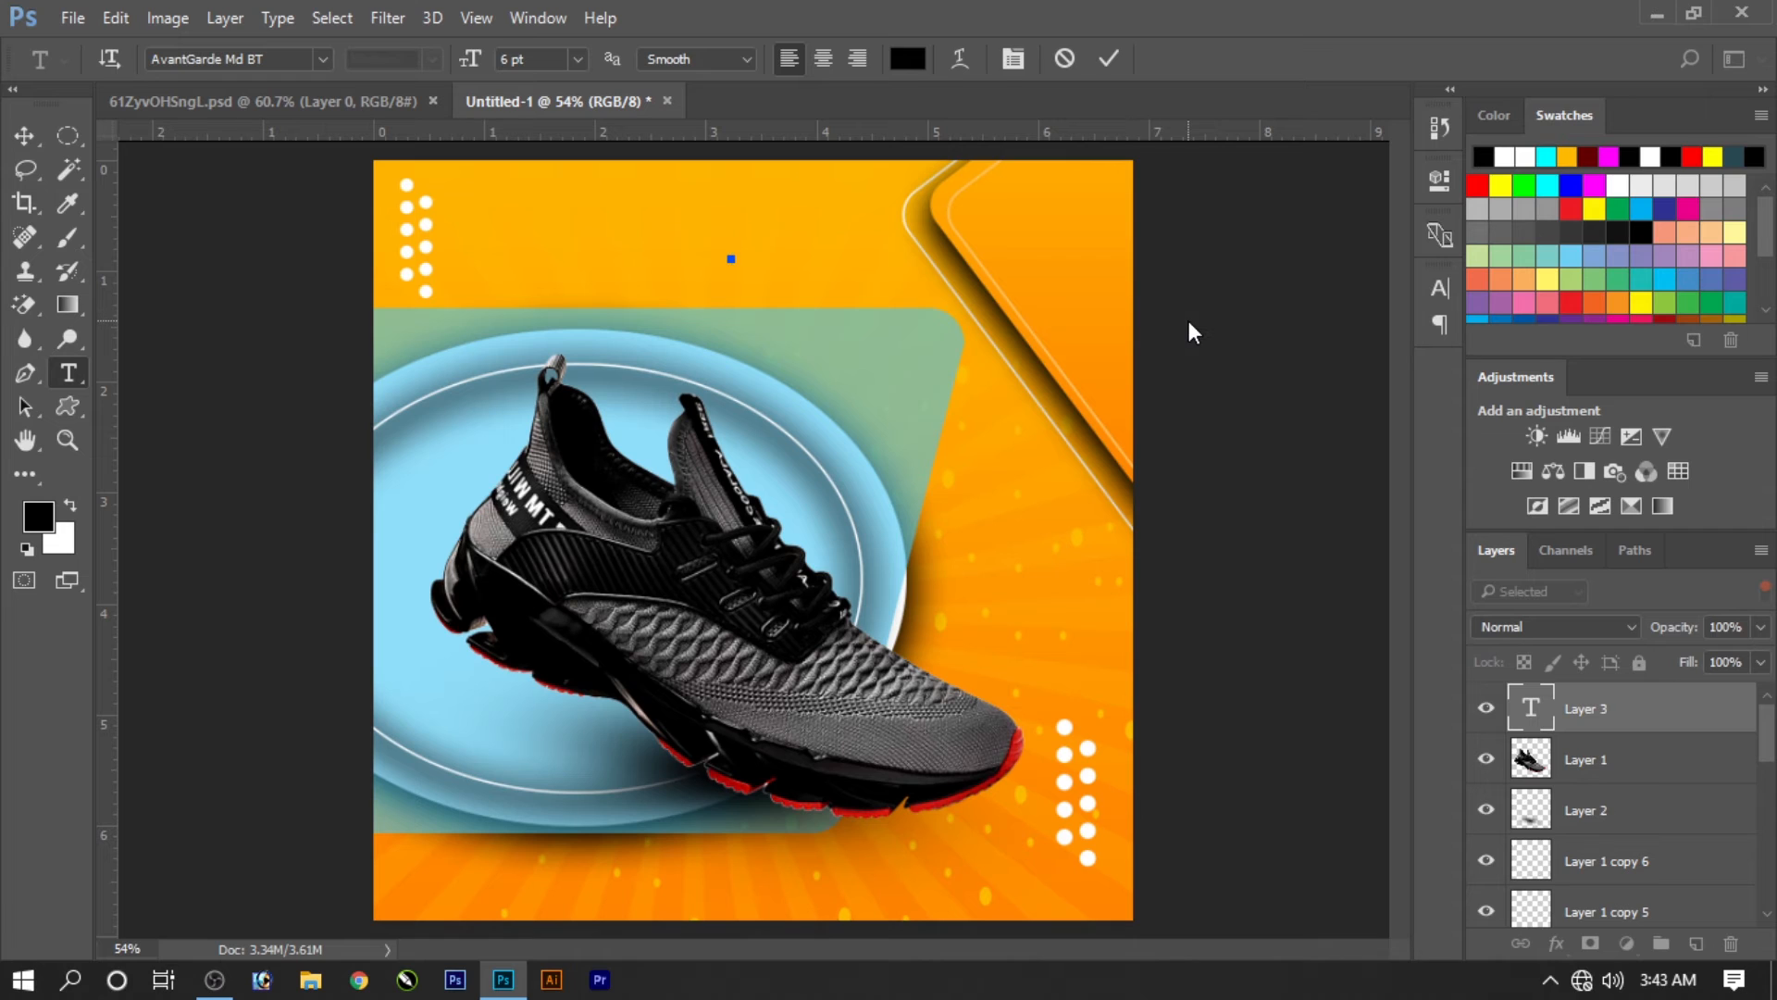
{"action": "type", "text": "LOGO HERE"}
{"action": "key", "text": "ctrl+a"}
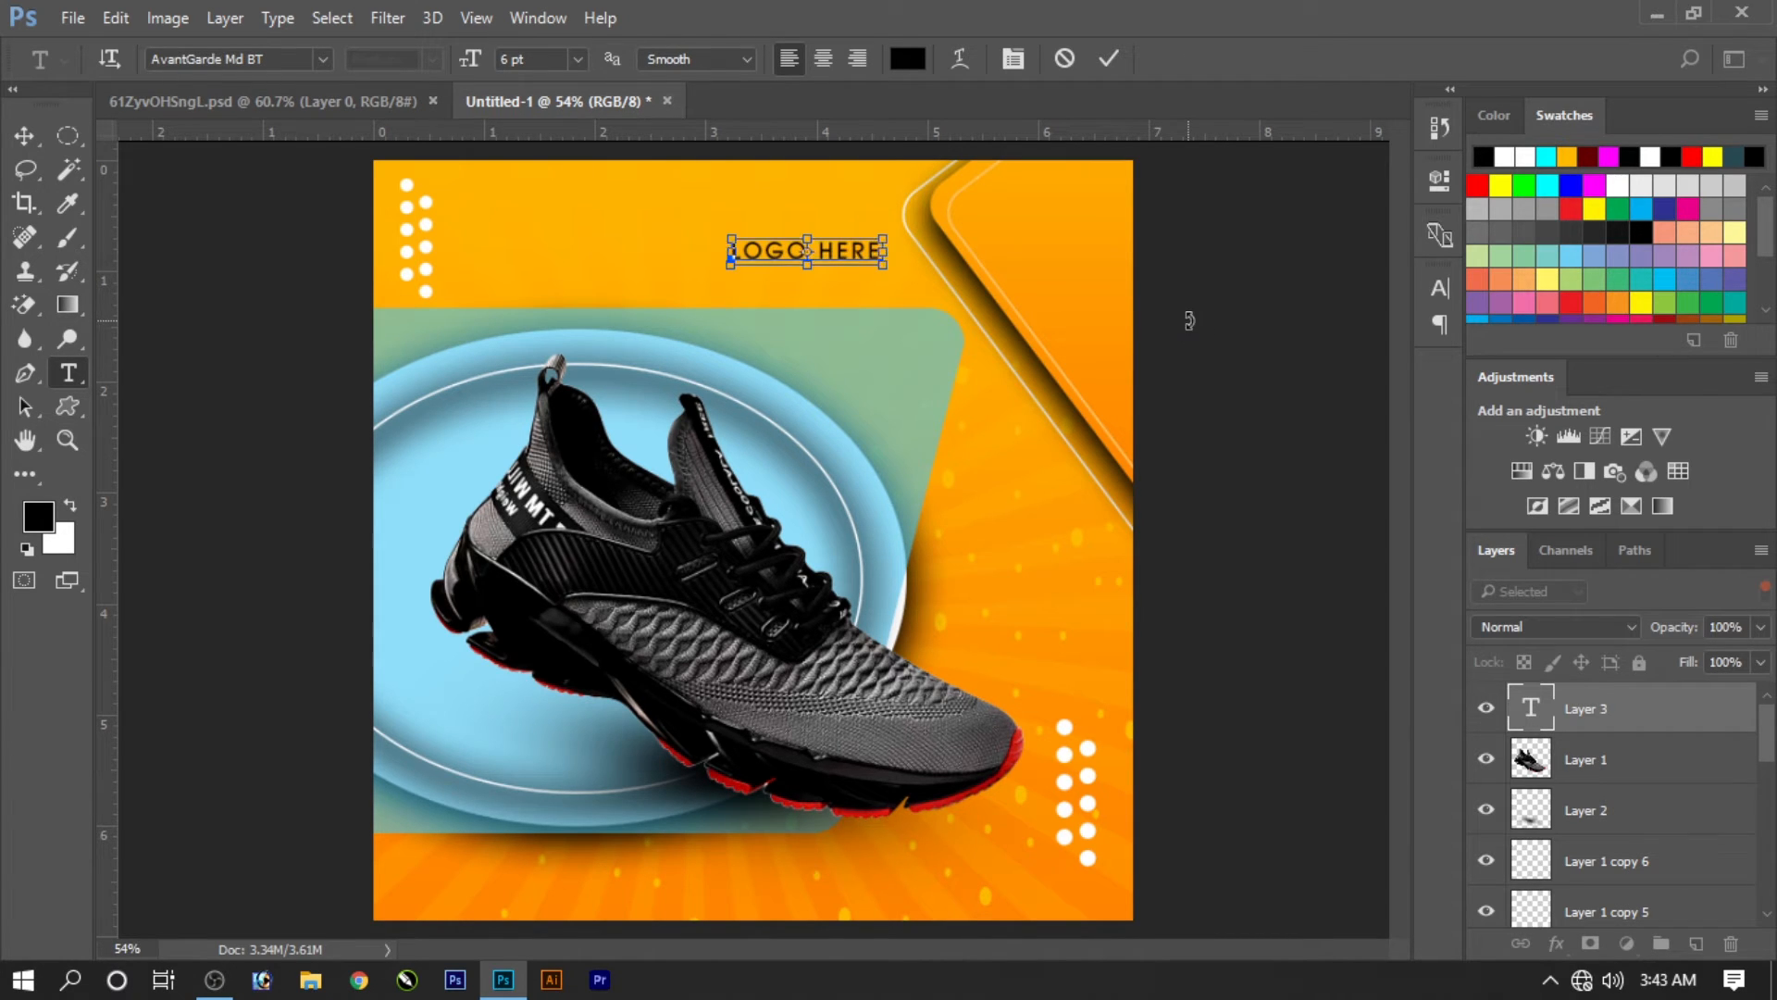
{"action": "left_click", "coordinate": [555, 59]}
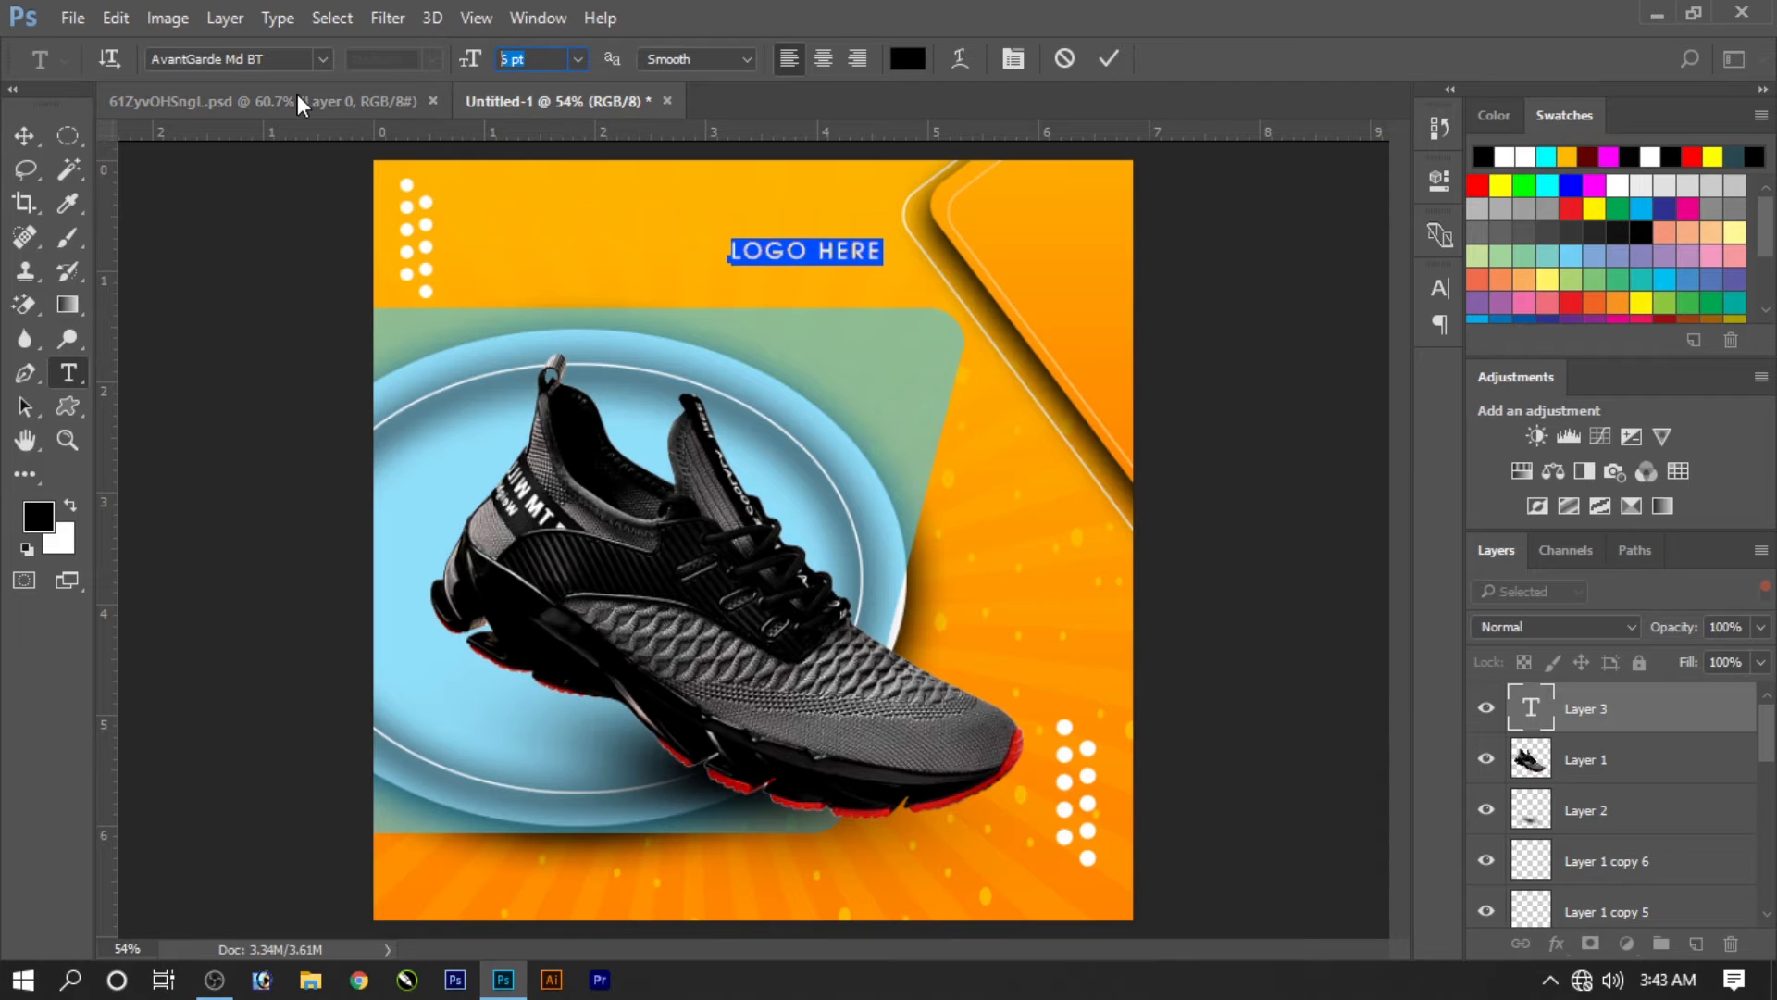
{"action": "type", "text": "5"}
{"action": "key", "text": "Return"}
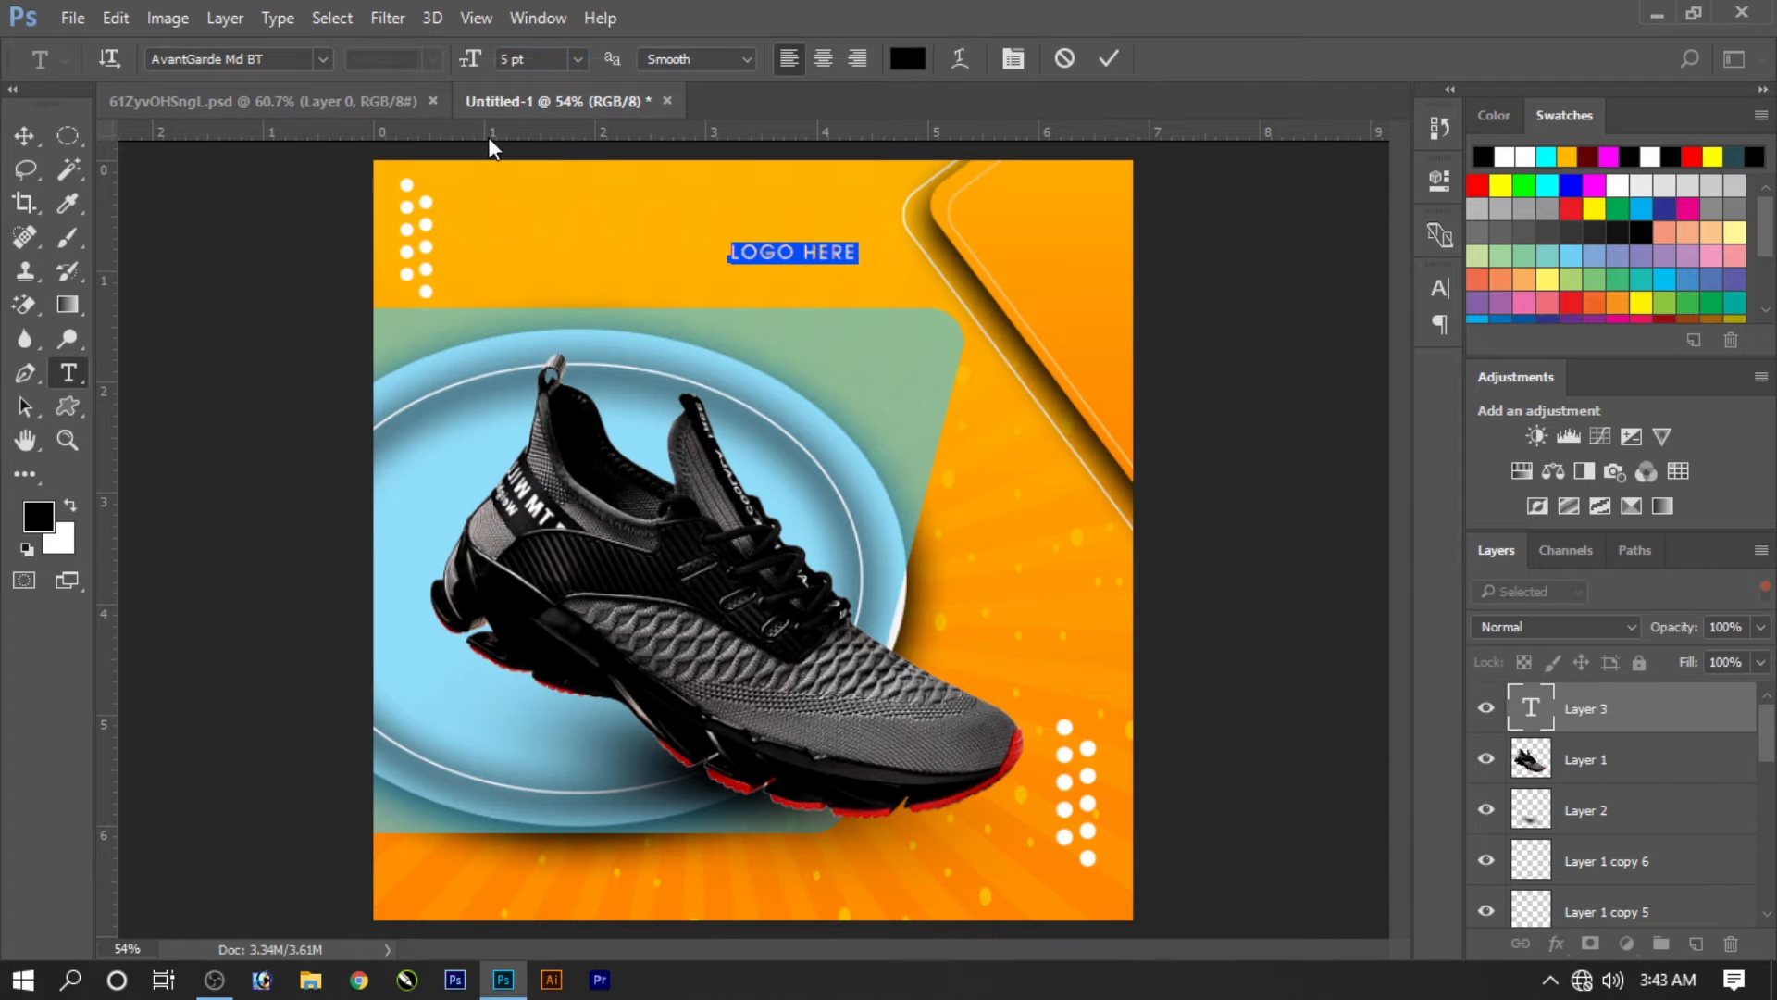
{"action": "left_click", "coordinate": [1108, 58]}
{"action": "left_click_drag", "start_coordinate": [820, 257], "coordinate": [1072, 228]}
Step: Add the text SPECIAL at 10 pt with tracking 0 and place it near the canvas's top edge, beside the orange corner shape
{"action": "left_click", "coordinate": [691, 266]}
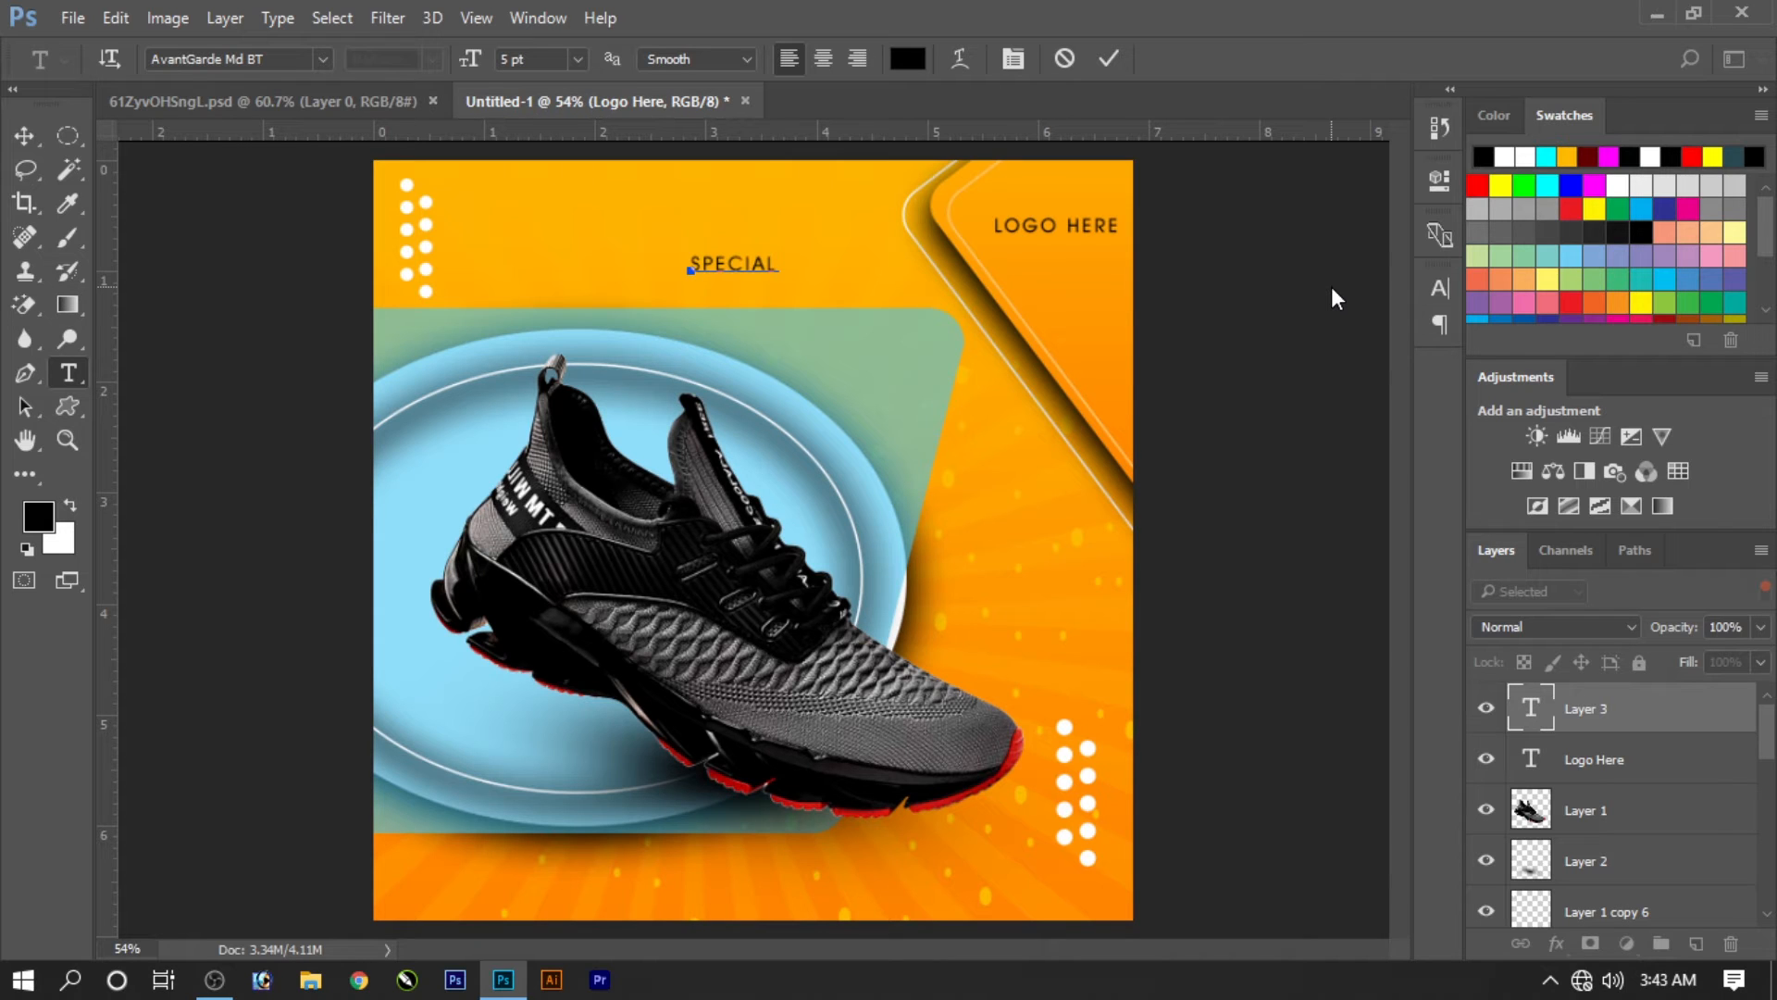
{"action": "key", "text": "ctrl+a"}
{"action": "key", "text": "ctrl+shift+period"}
{"action": "key", "text": "ctrl+shift+period"}
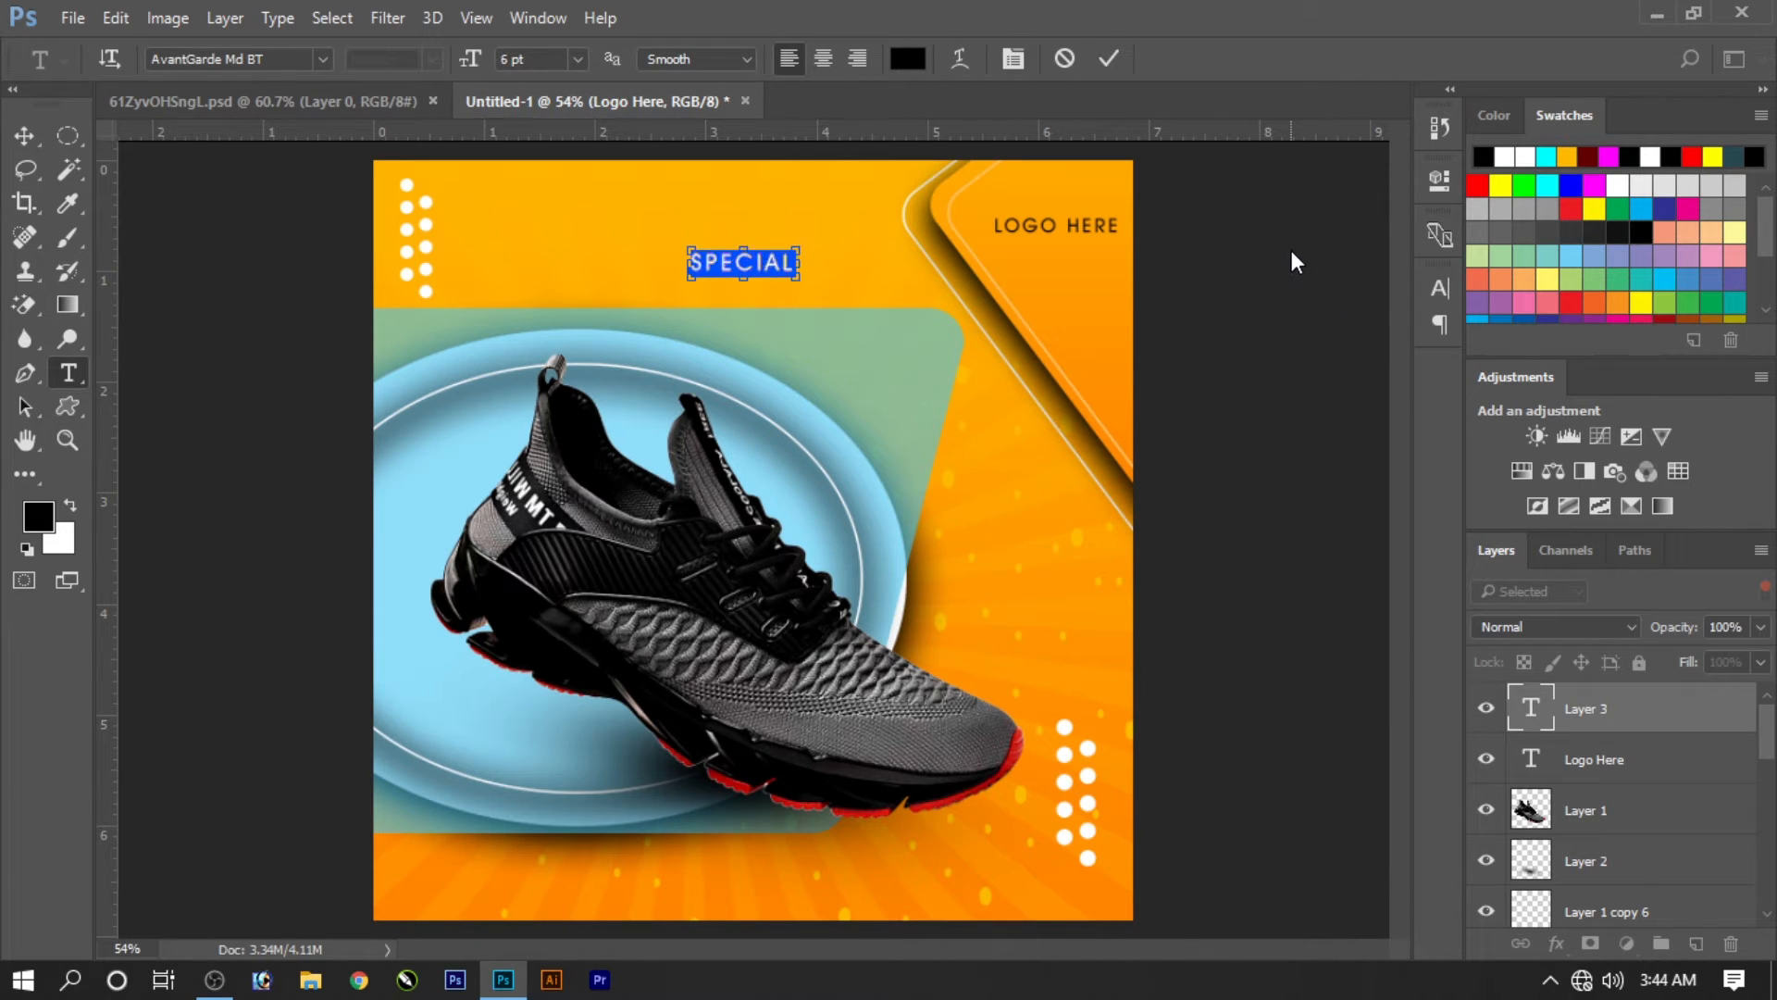
{"action": "key", "text": "ctrl+shift+period"}
{"action": "left_click", "coordinate": [1014, 58]}
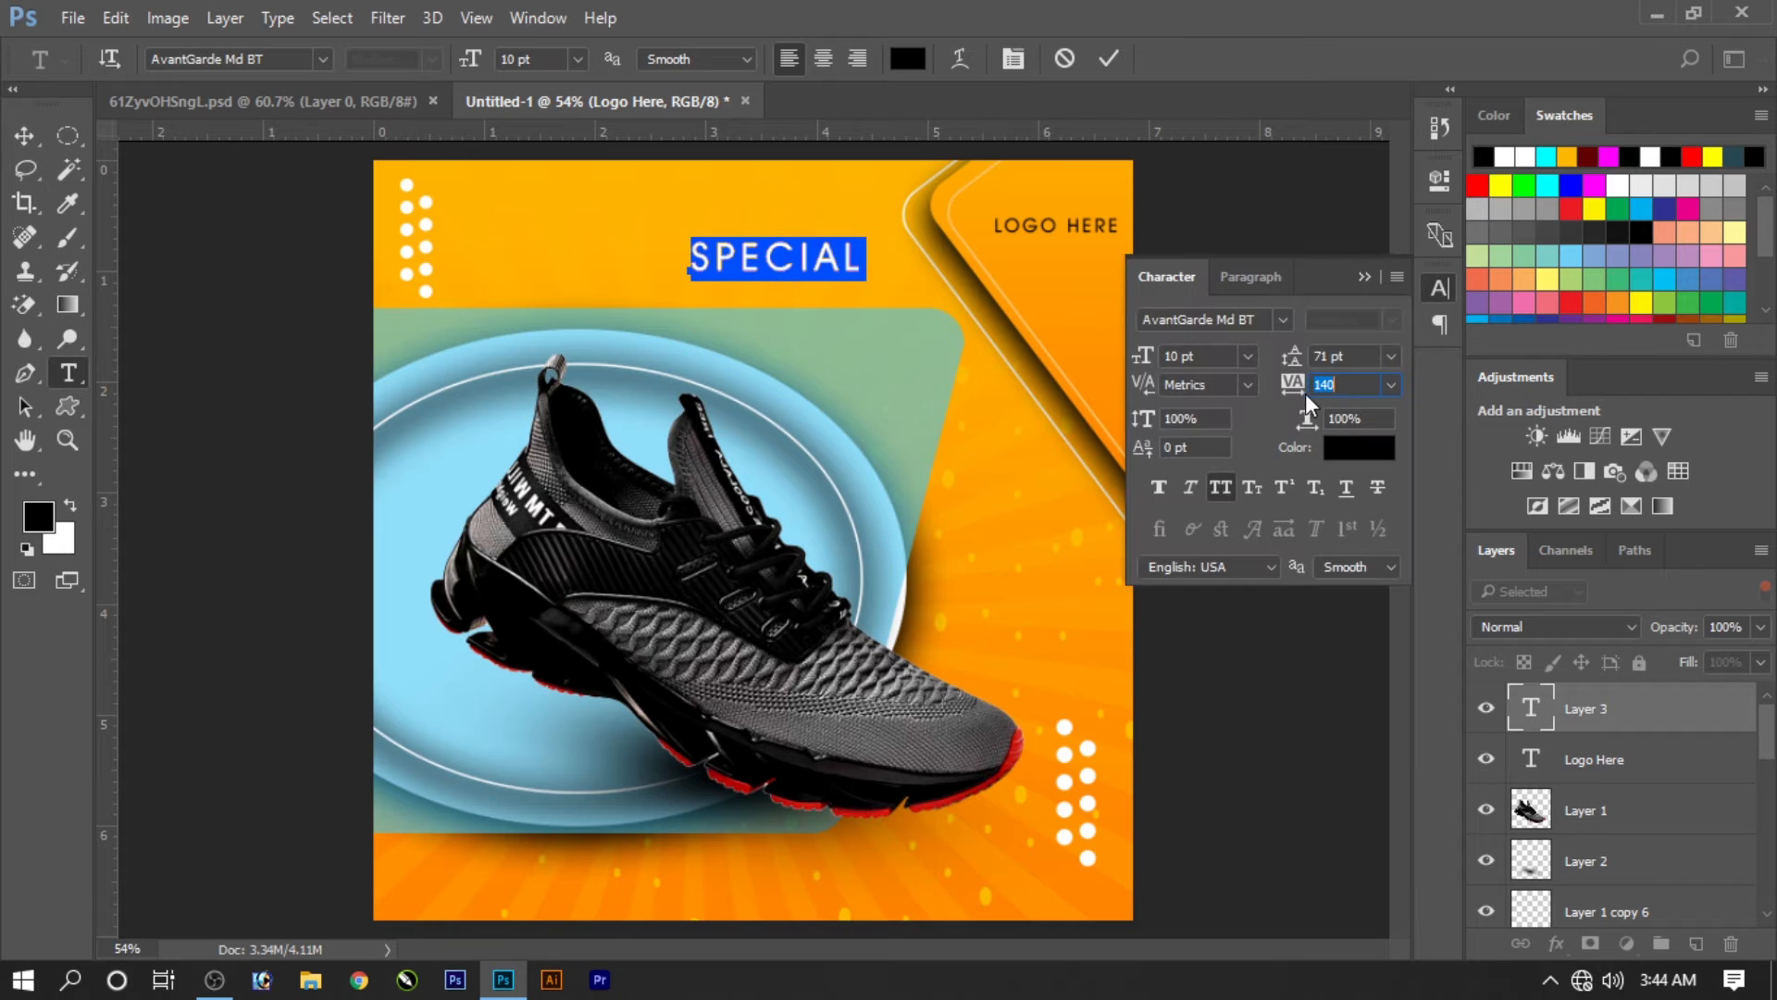
{"action": "type", "text": "0"}
{"action": "key", "text": "Return"}
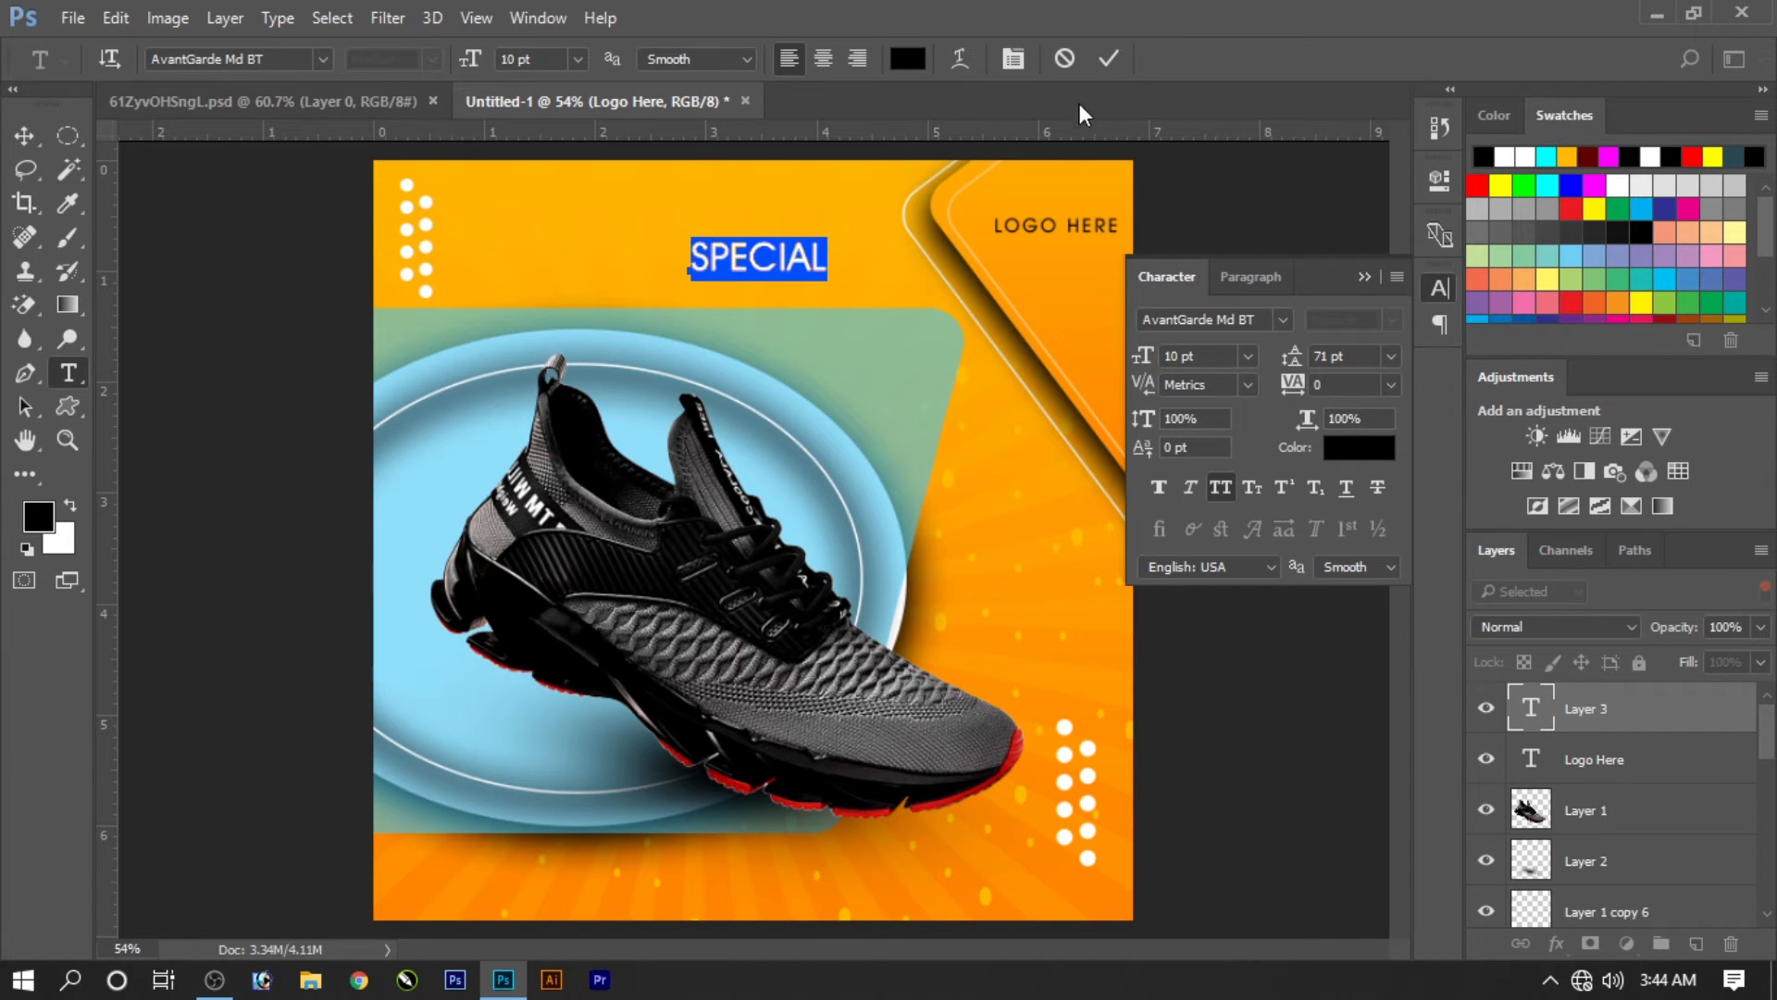
{"action": "left_click", "coordinate": [1109, 58]}
{"action": "left_click_drag", "start_coordinate": [745, 267], "coordinate": [771, 222]}
Step: Add the text Collection at 10 pt just below SPECIAL, with All Caps turned off
{"action": "double_click", "coordinate": [770, 218]}
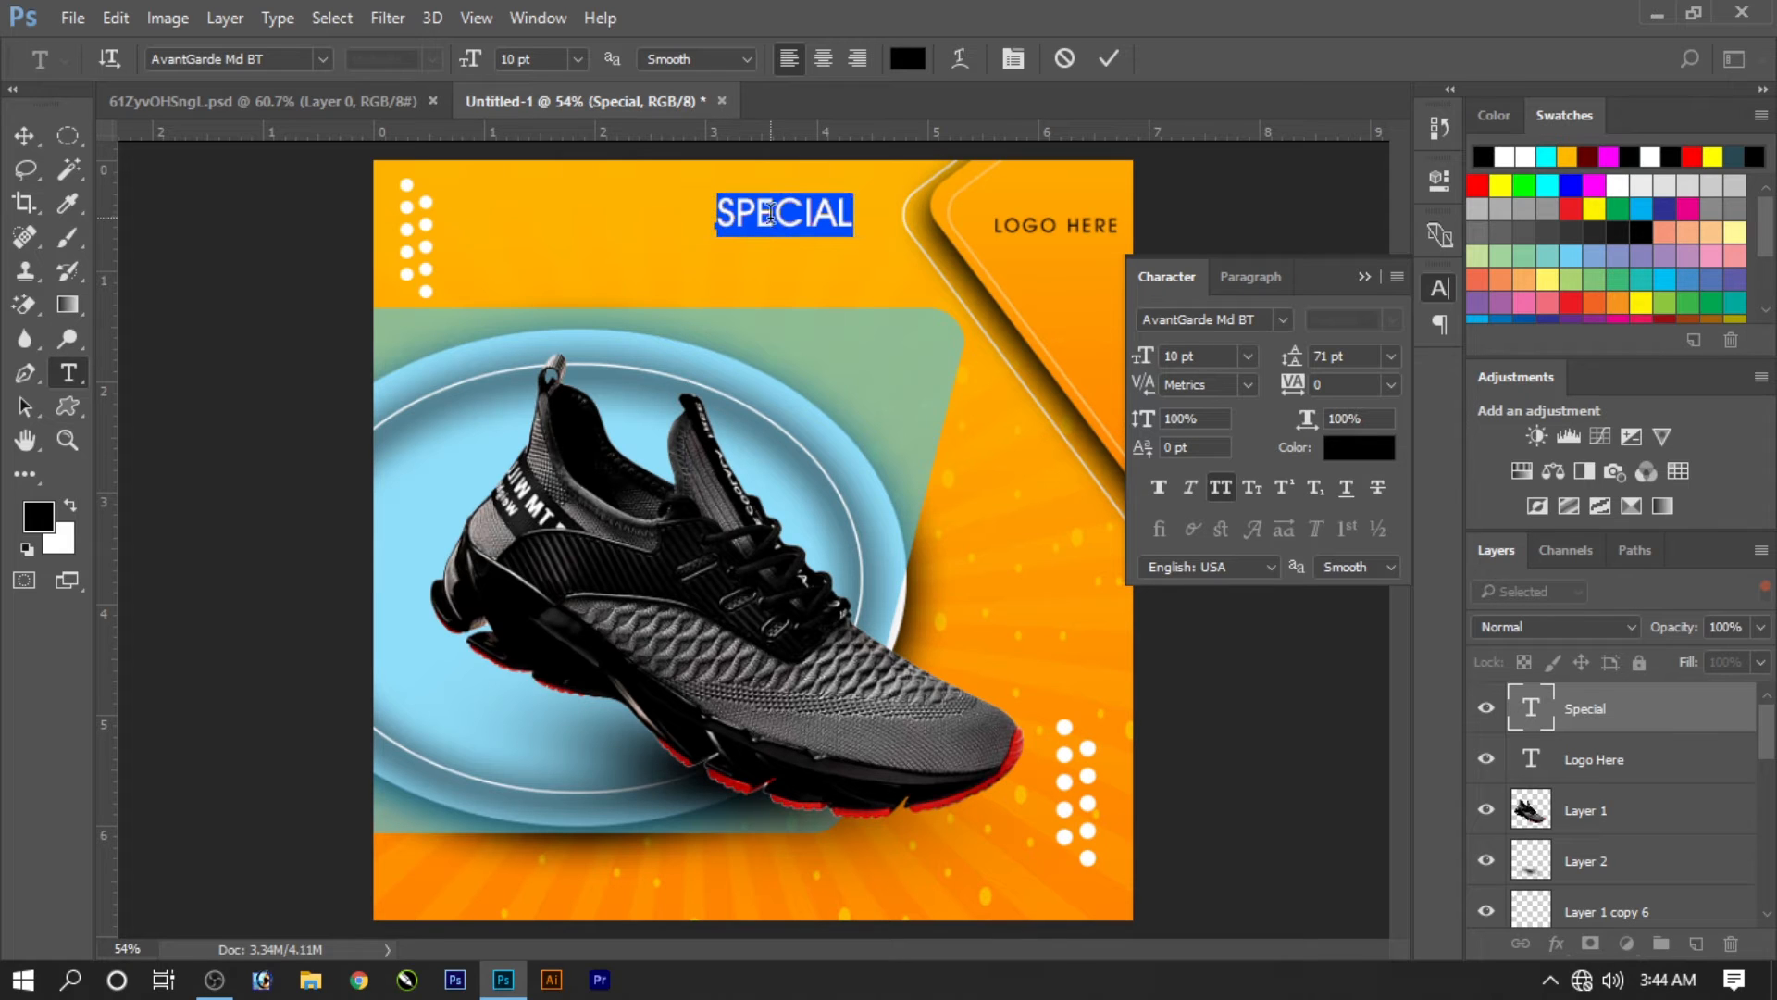
{"action": "left_click", "coordinate": [652, 259]}
{"action": "left_click", "coordinate": [652, 265]}
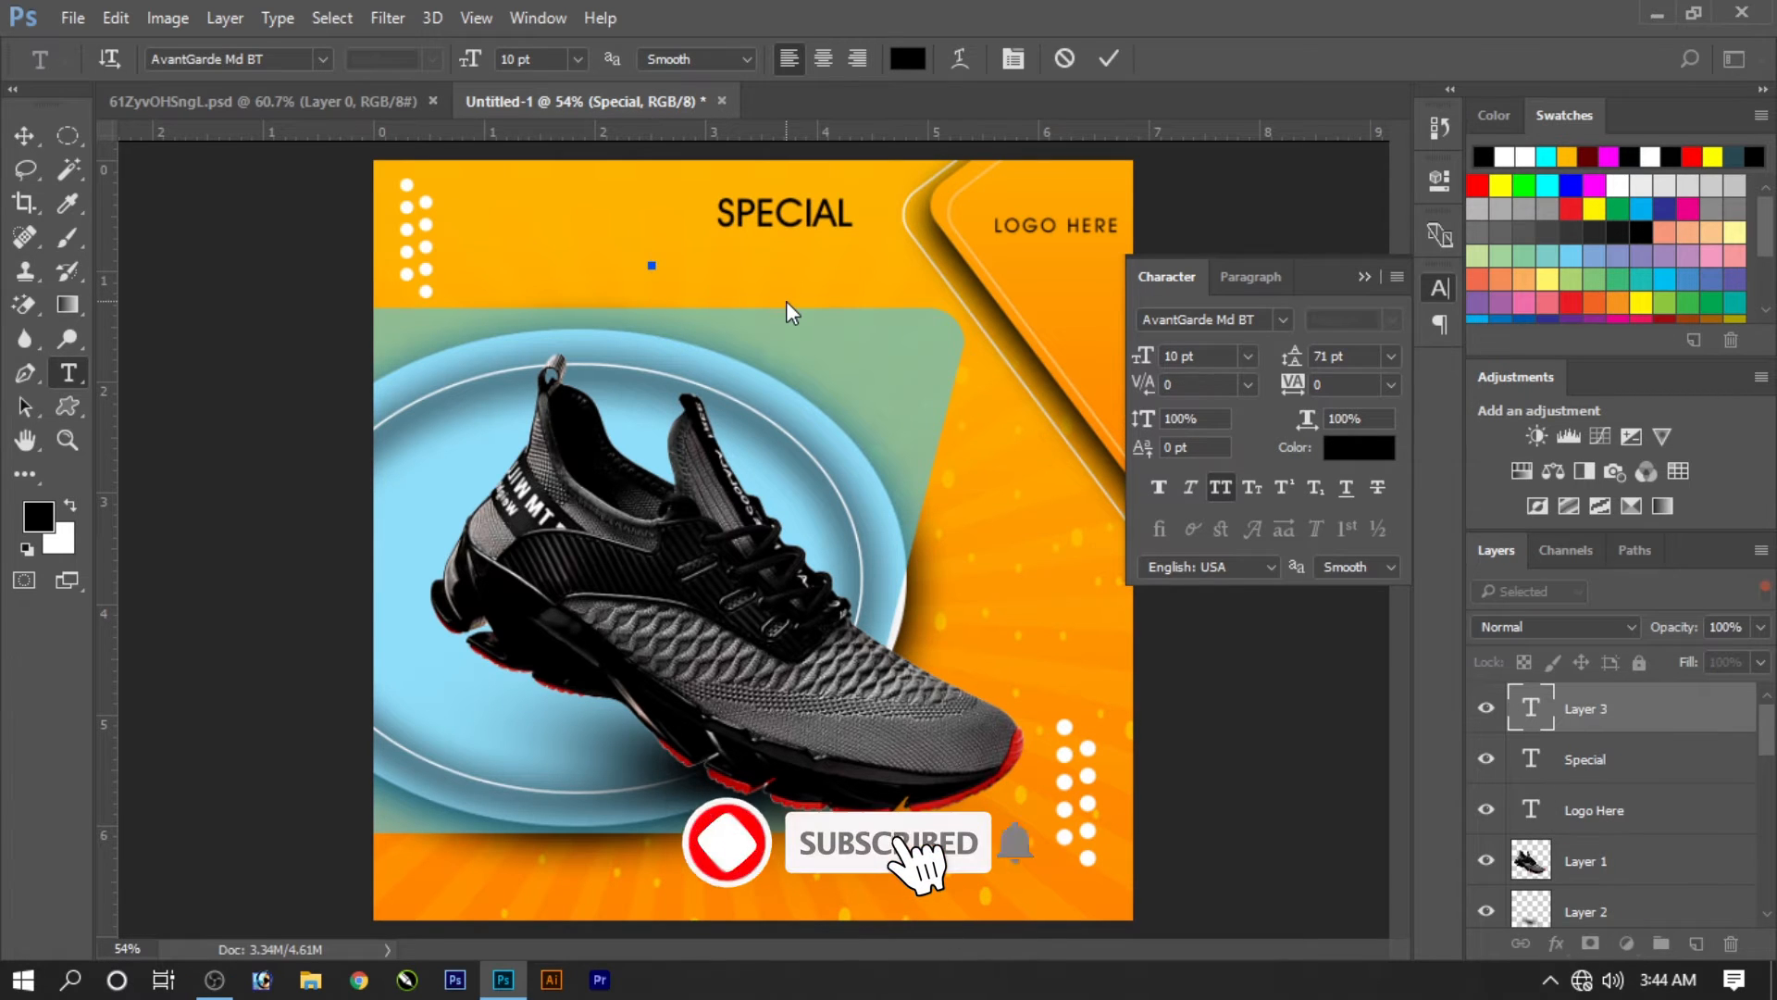
{"action": "type", "text": "COLLECTION"}
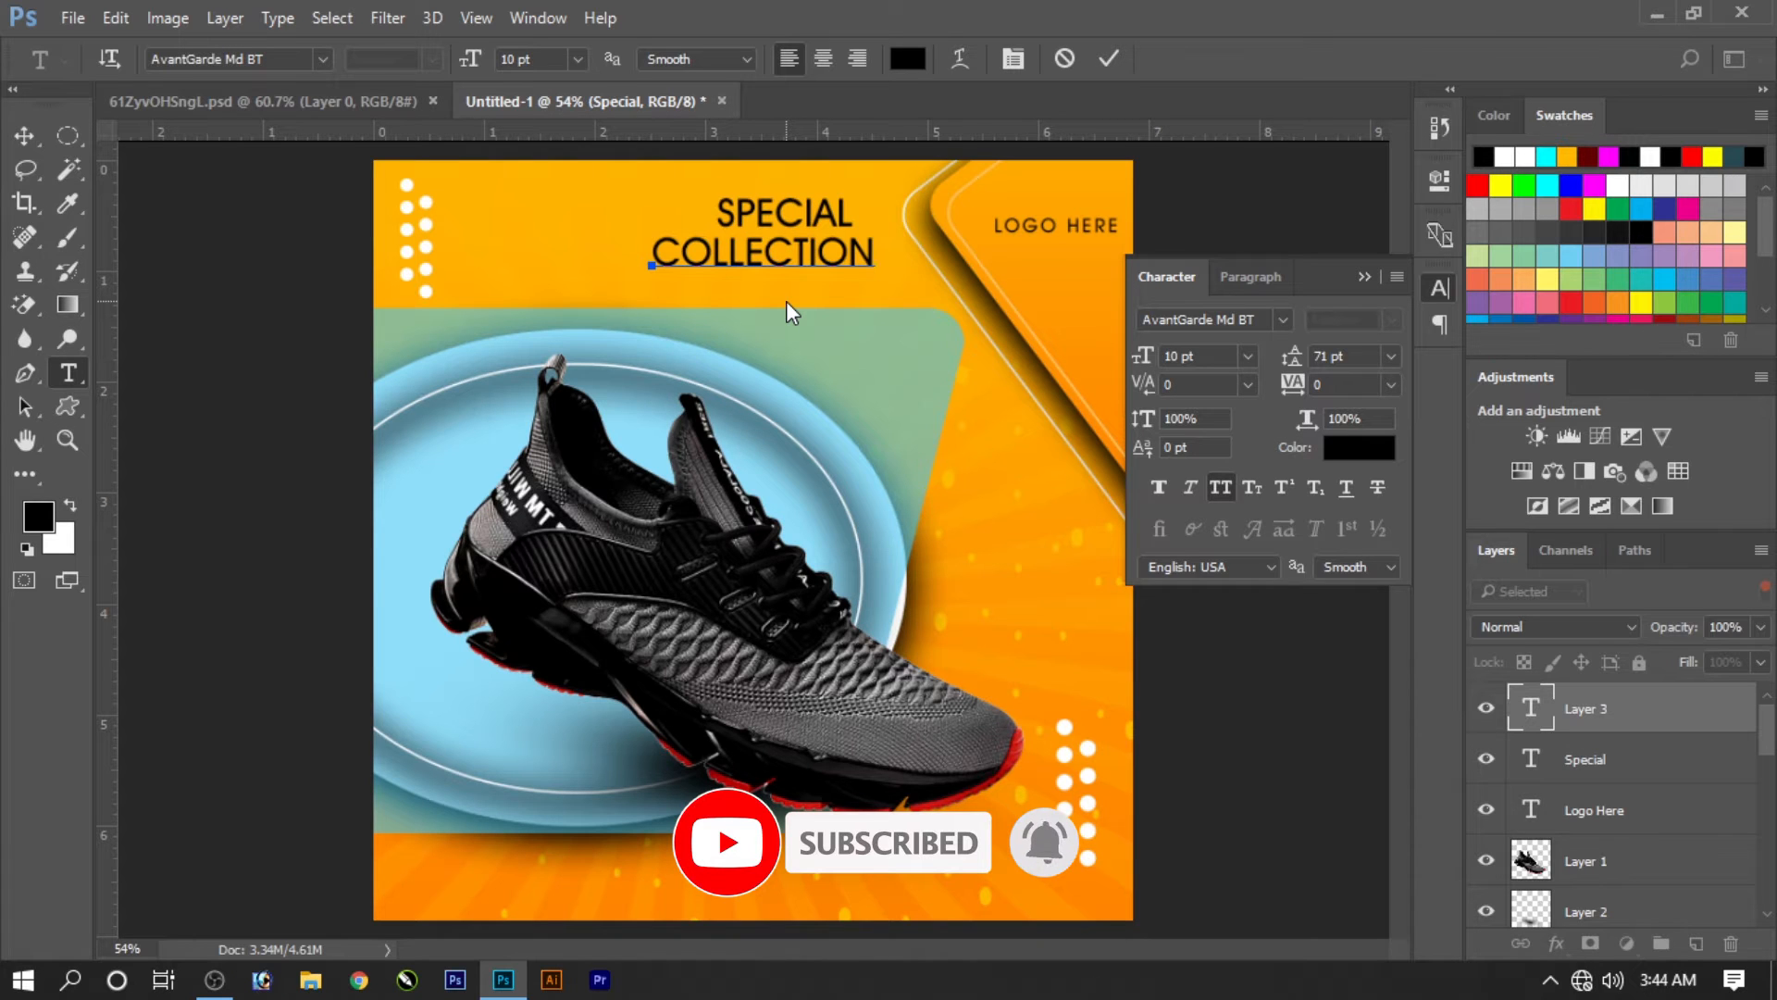
{"action": "key", "text": "ctrl+a"}
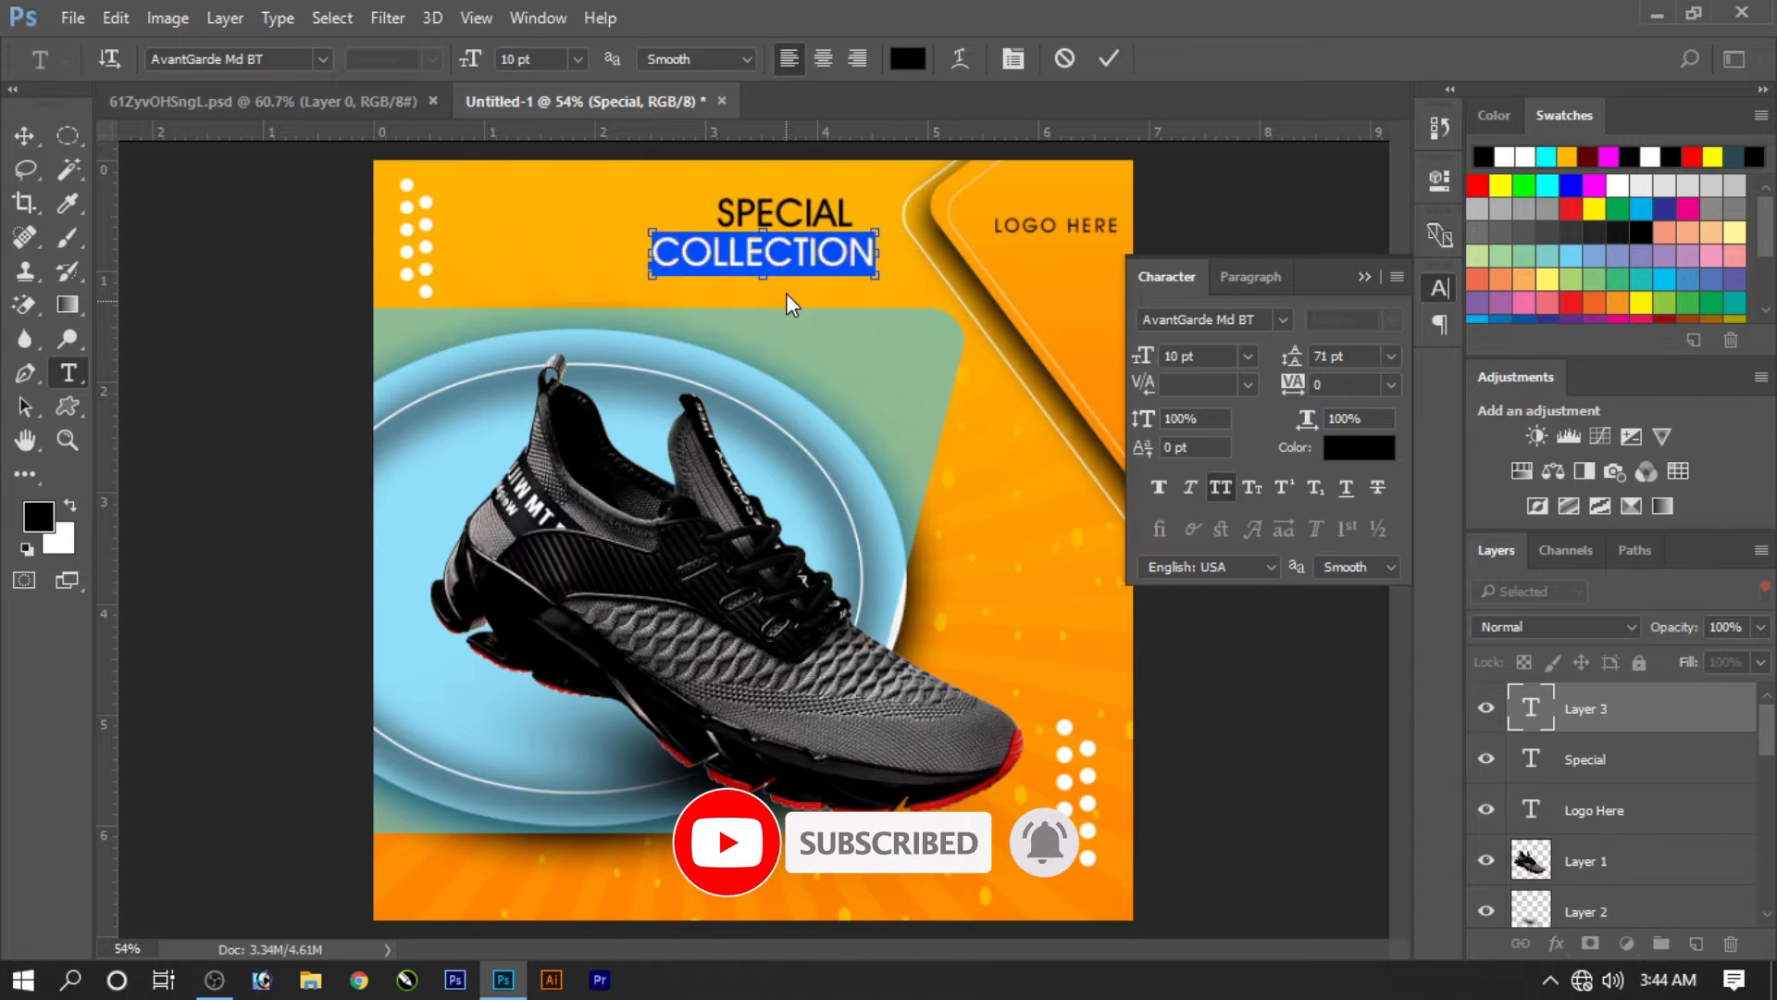
{"action": "key", "text": "ctrl+shift+k"}
{"action": "left_click", "coordinate": [1109, 58]}
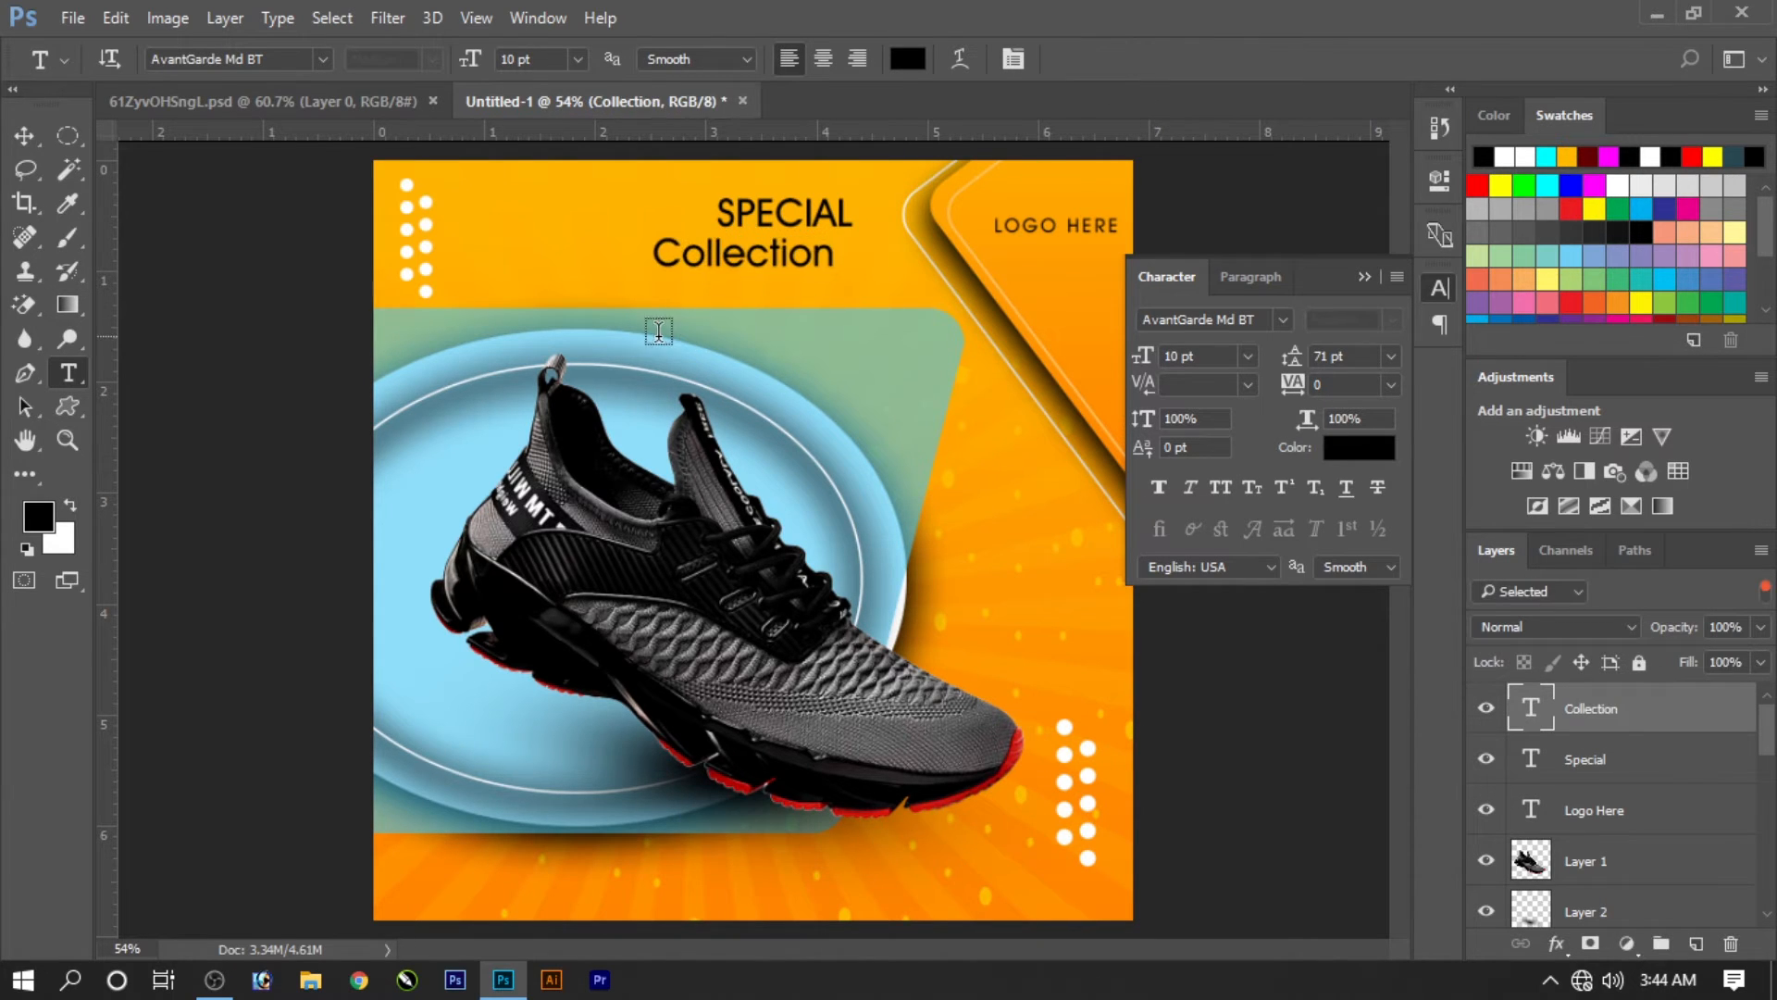
Step: Add the all-caps text BEST SPORT SHOES at 10 pt with tracking 160 and move it down over the shoe's upper part
{"action": "left_click", "coordinate": [654, 335]}
{"action": "type", "text": "Bes"}
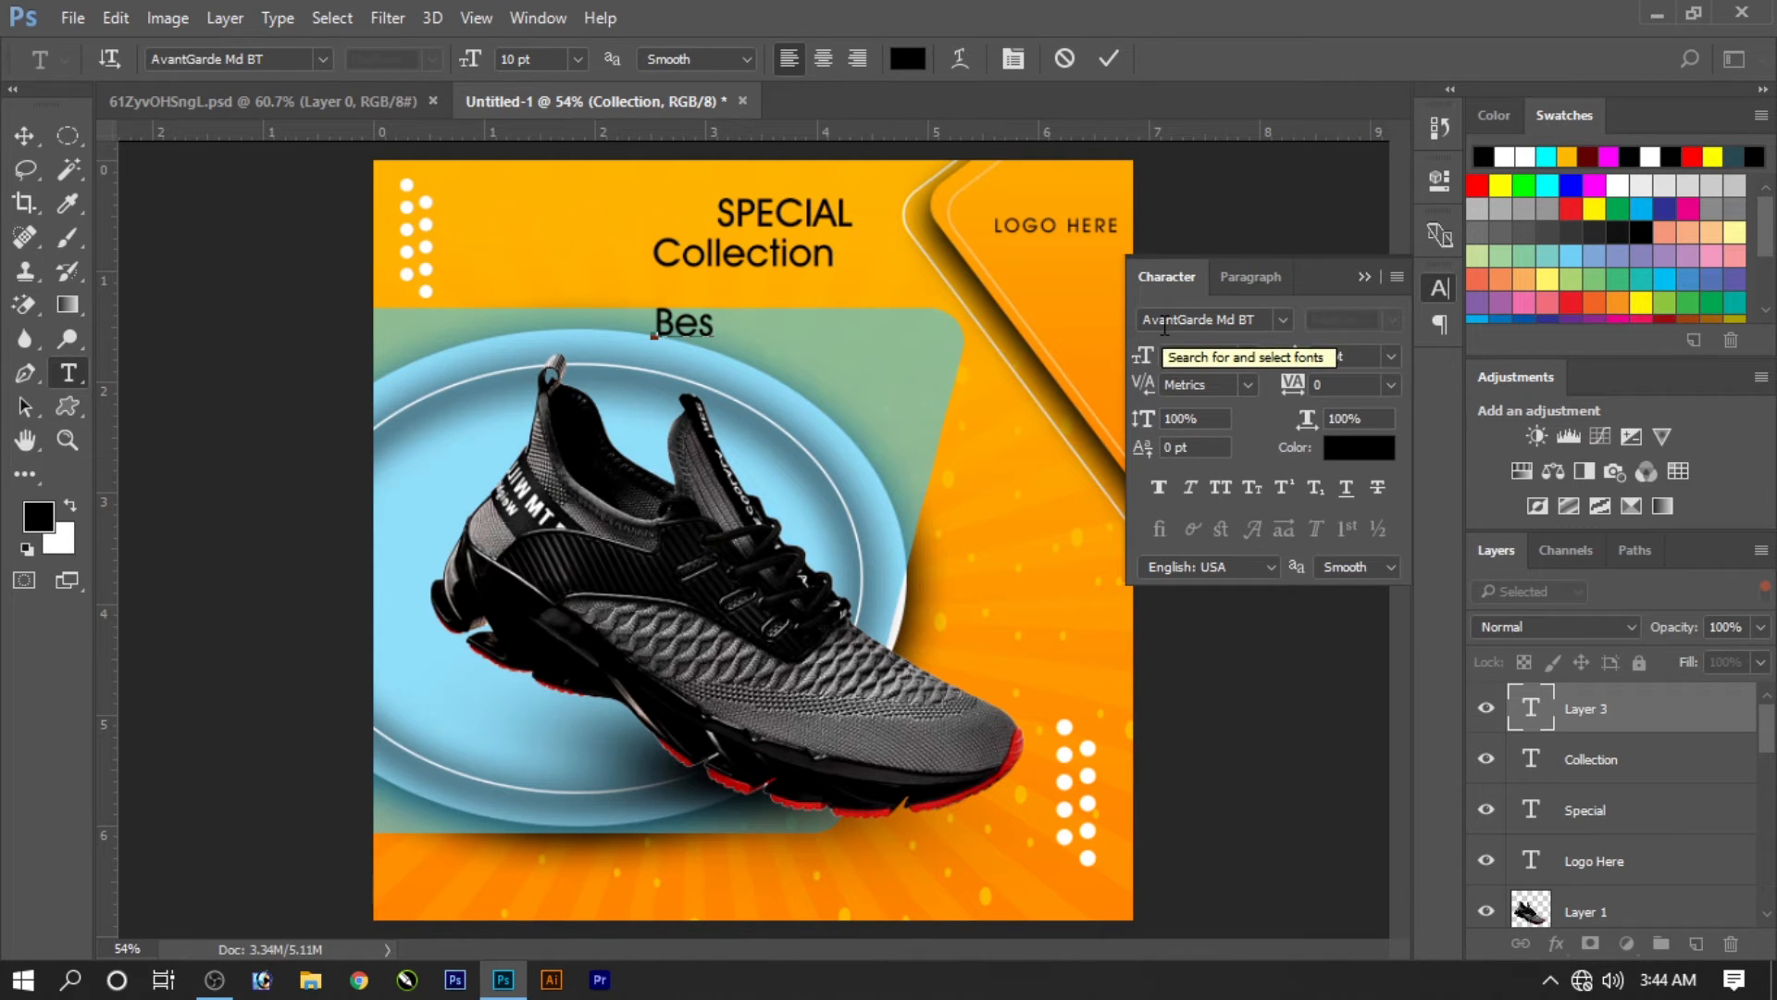
{"action": "type", "text": "t Sport Sh"}
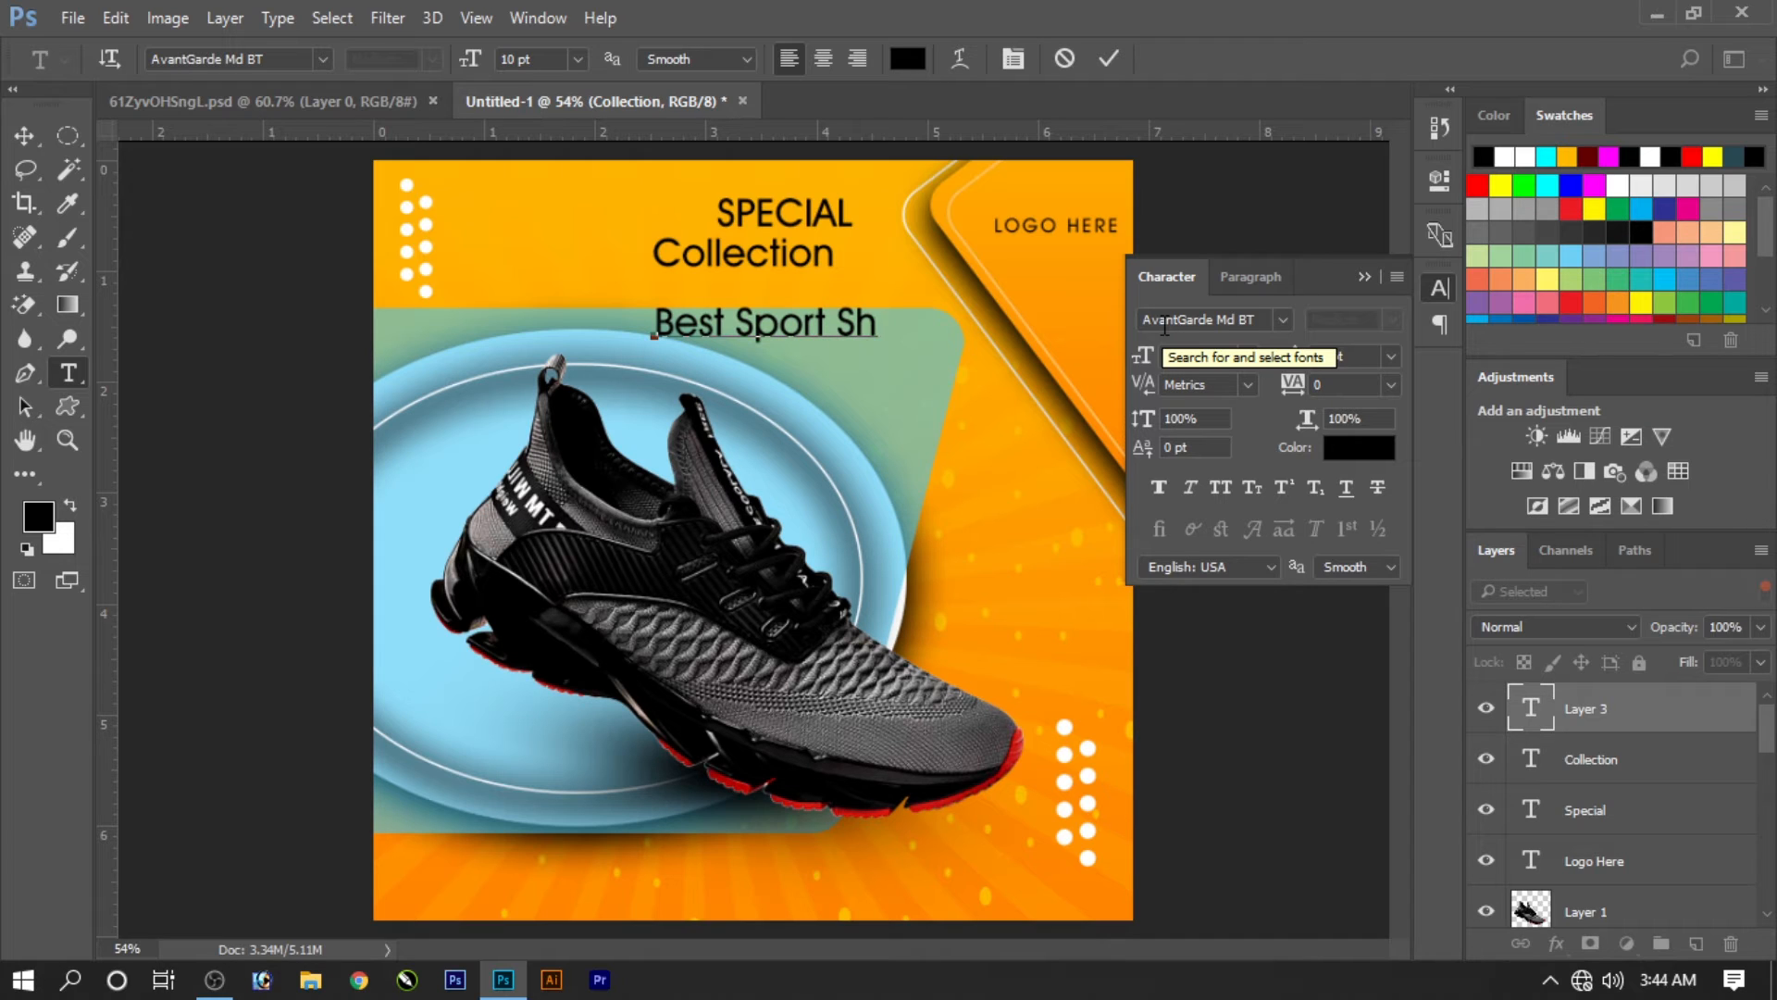
{"action": "type", "text": "oes"}
{"action": "key", "text": "ctrl+a"}
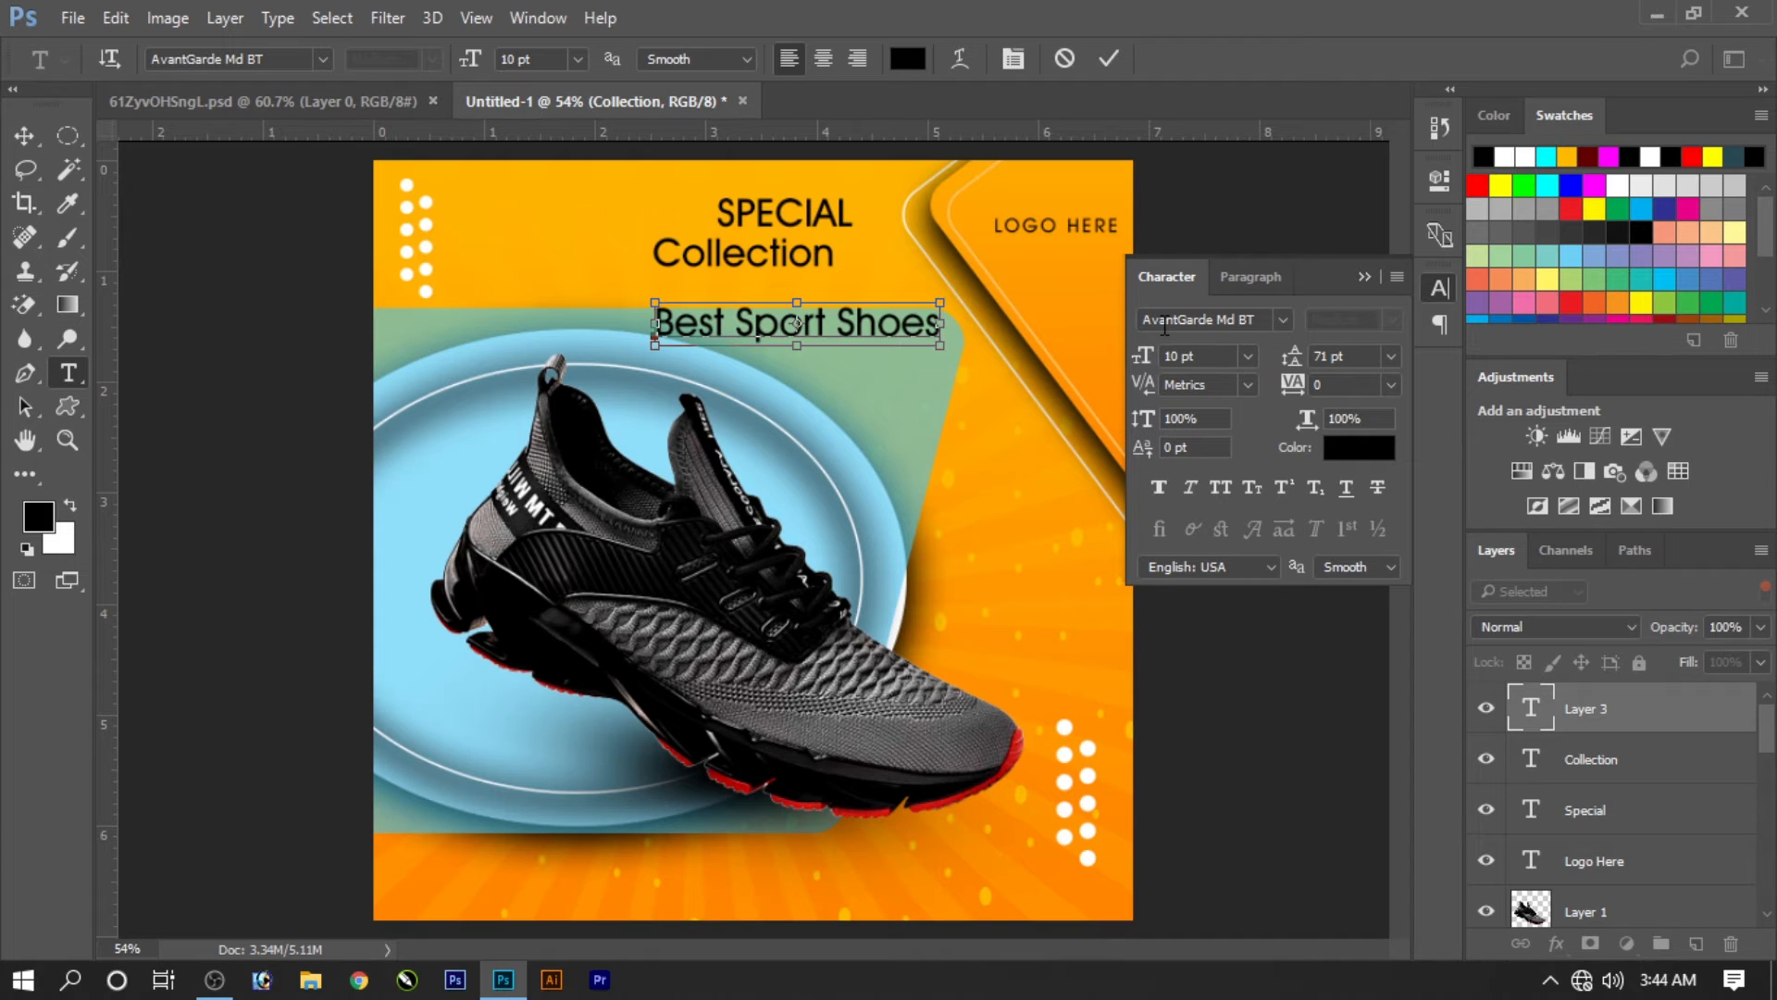
{"action": "key", "text": "ctrl+shift+k"}
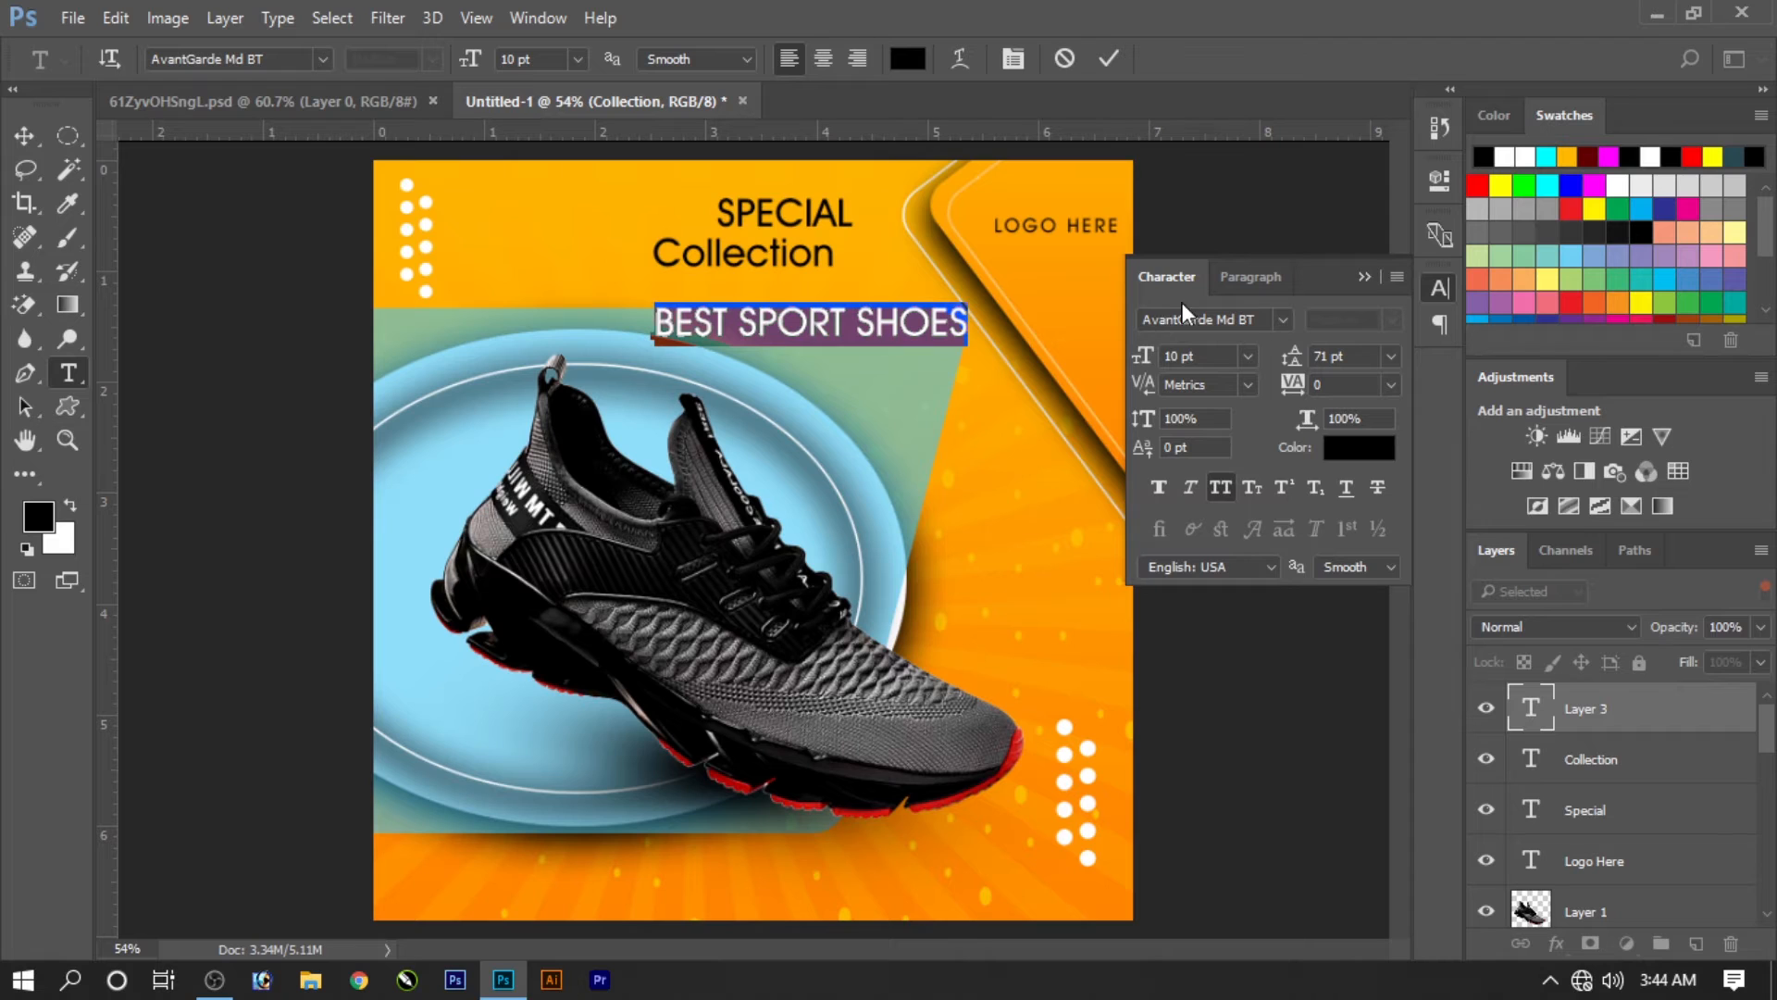
{"action": "left_click_drag", "start_coordinate": [1305, 385], "coordinate": [1307, 393]}
{"action": "left_click", "coordinate": [1107, 58]}
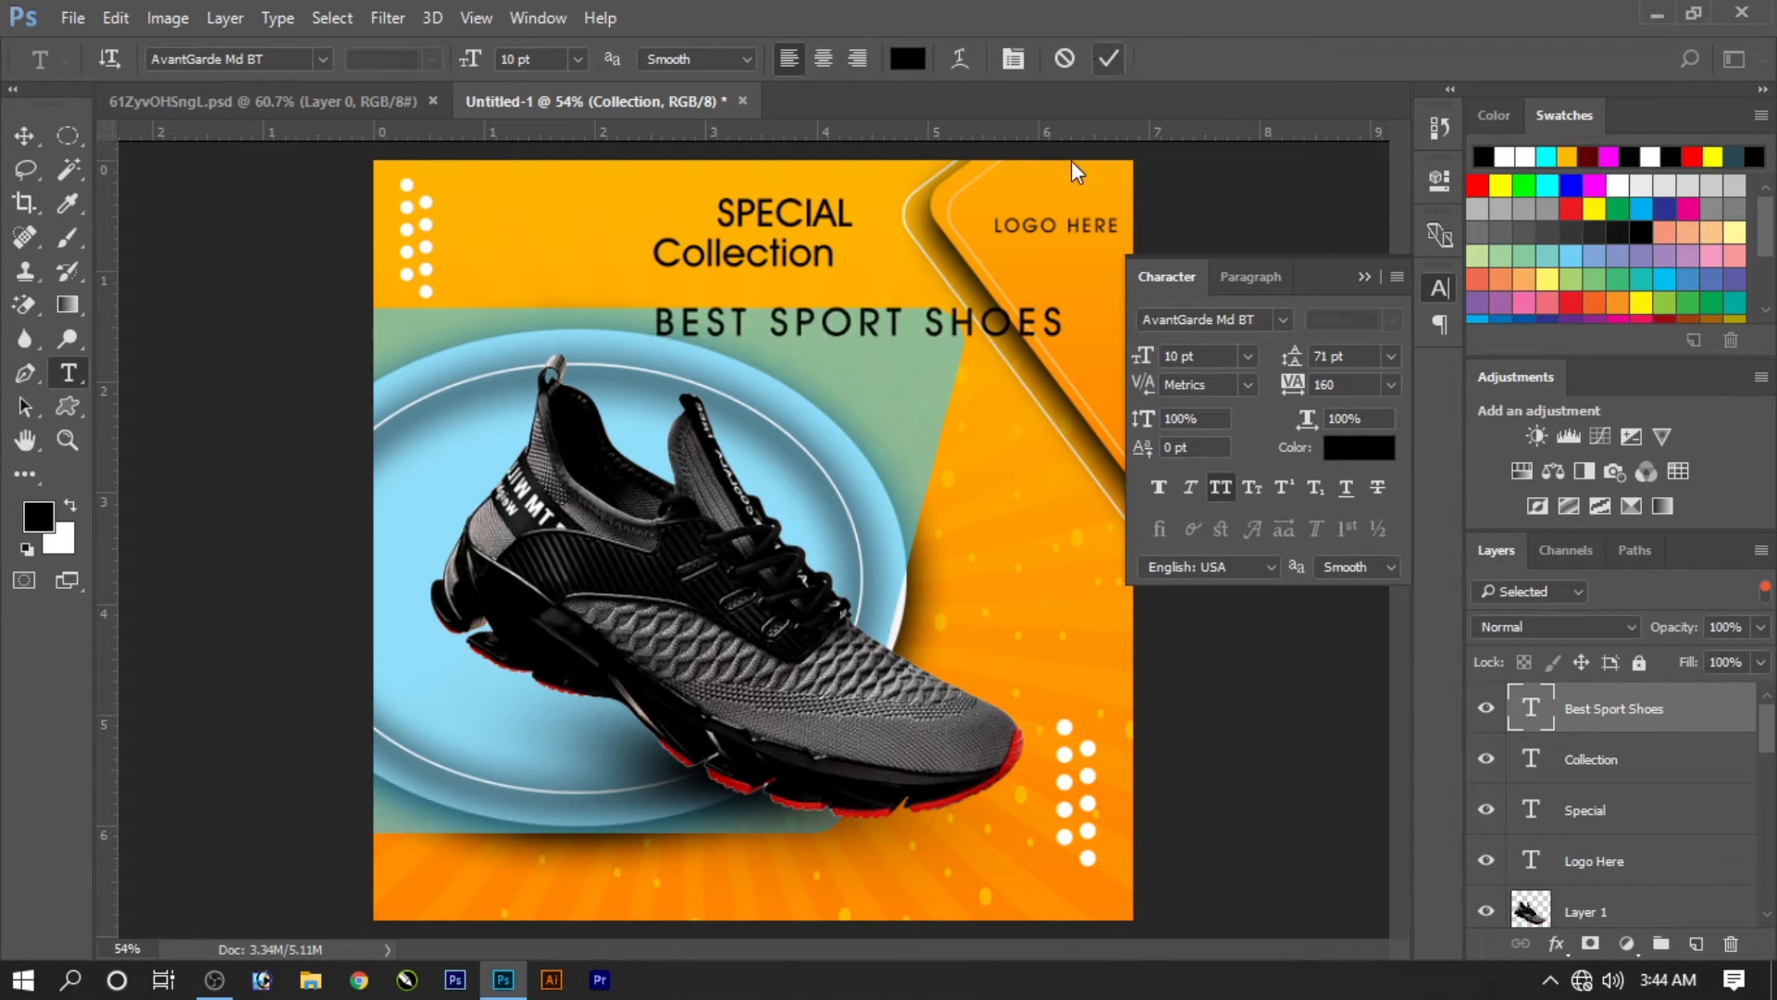
{"action": "key", "text": "v"}
{"action": "left_click_drag", "start_coordinate": [838, 335], "coordinate": [832, 449]}
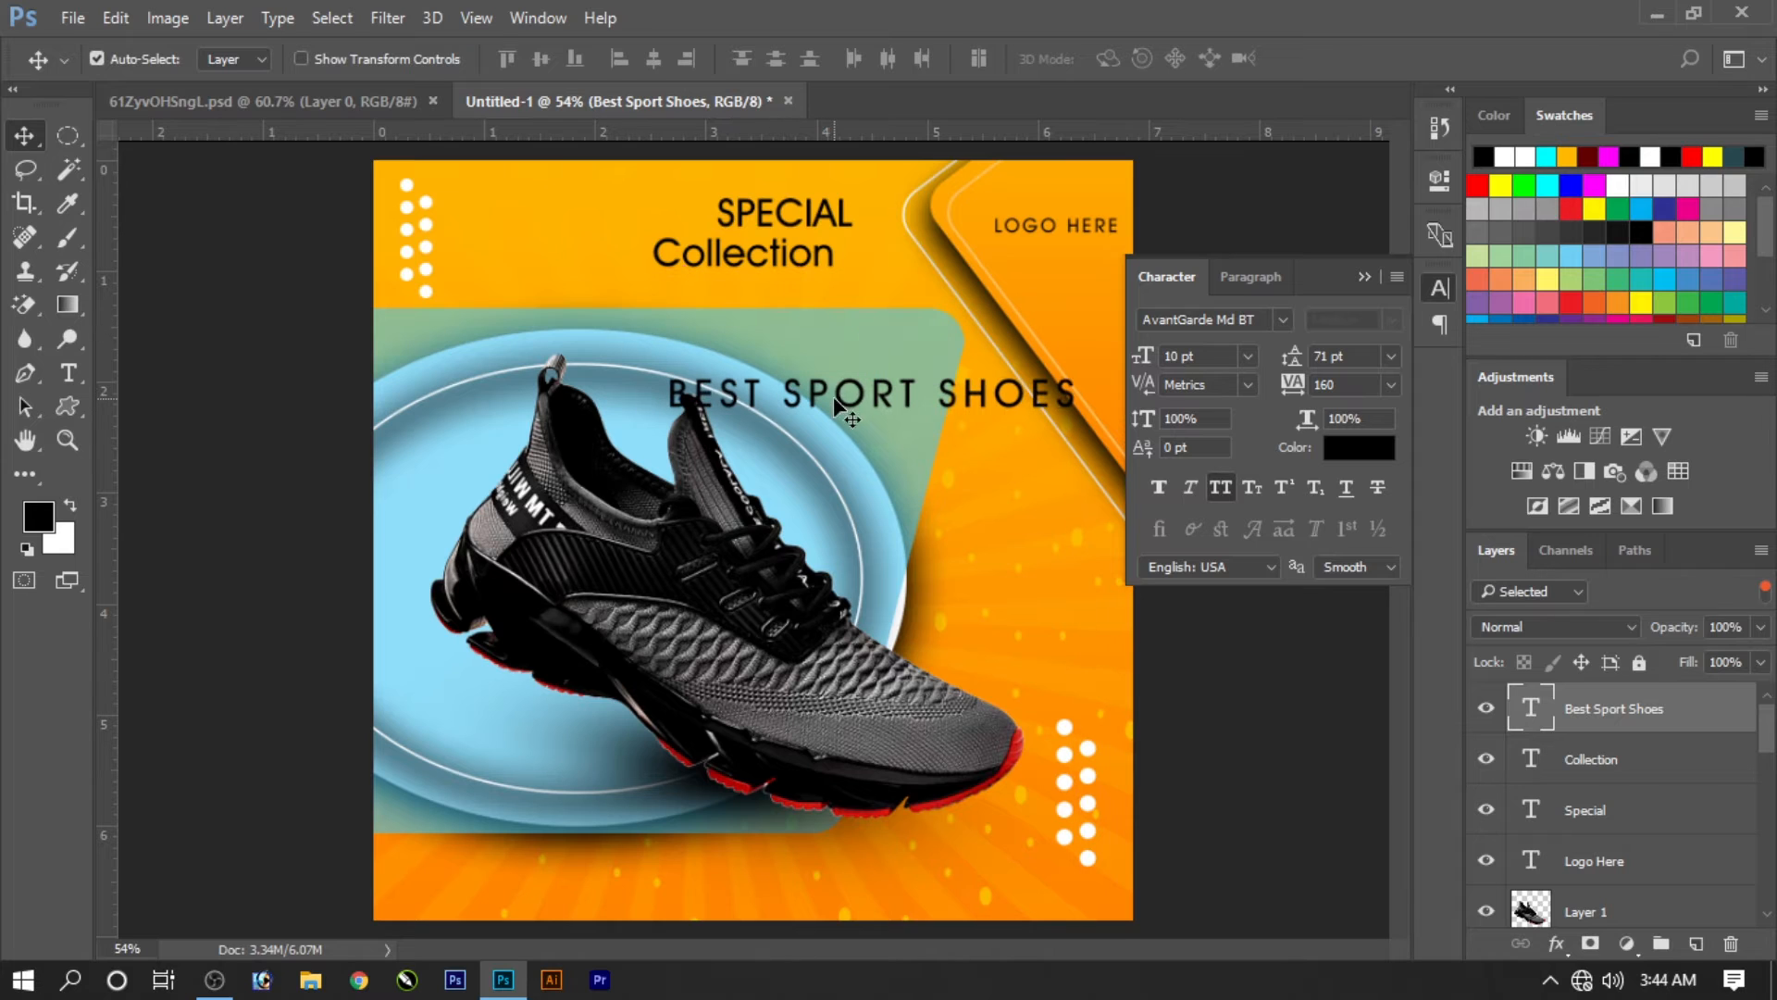
Step: Move the Collection text left toward the upper-left dots and scale it up to about 21.2 pt
{"action": "key", "text": "m"}
{"action": "key", "text": "v"}
{"action": "left_click_drag", "start_coordinate": [663, 248], "coordinate": [538, 232]}
{"action": "key", "text": "ctrl+t"}
{"action": "left_click_drag", "start_coordinate": [706, 265], "coordinate": [836, 292]}
{"action": "key", "text": "Return"}
{"action": "key", "text": "ctrl+t"}
{"action": "key", "text": "Return"}
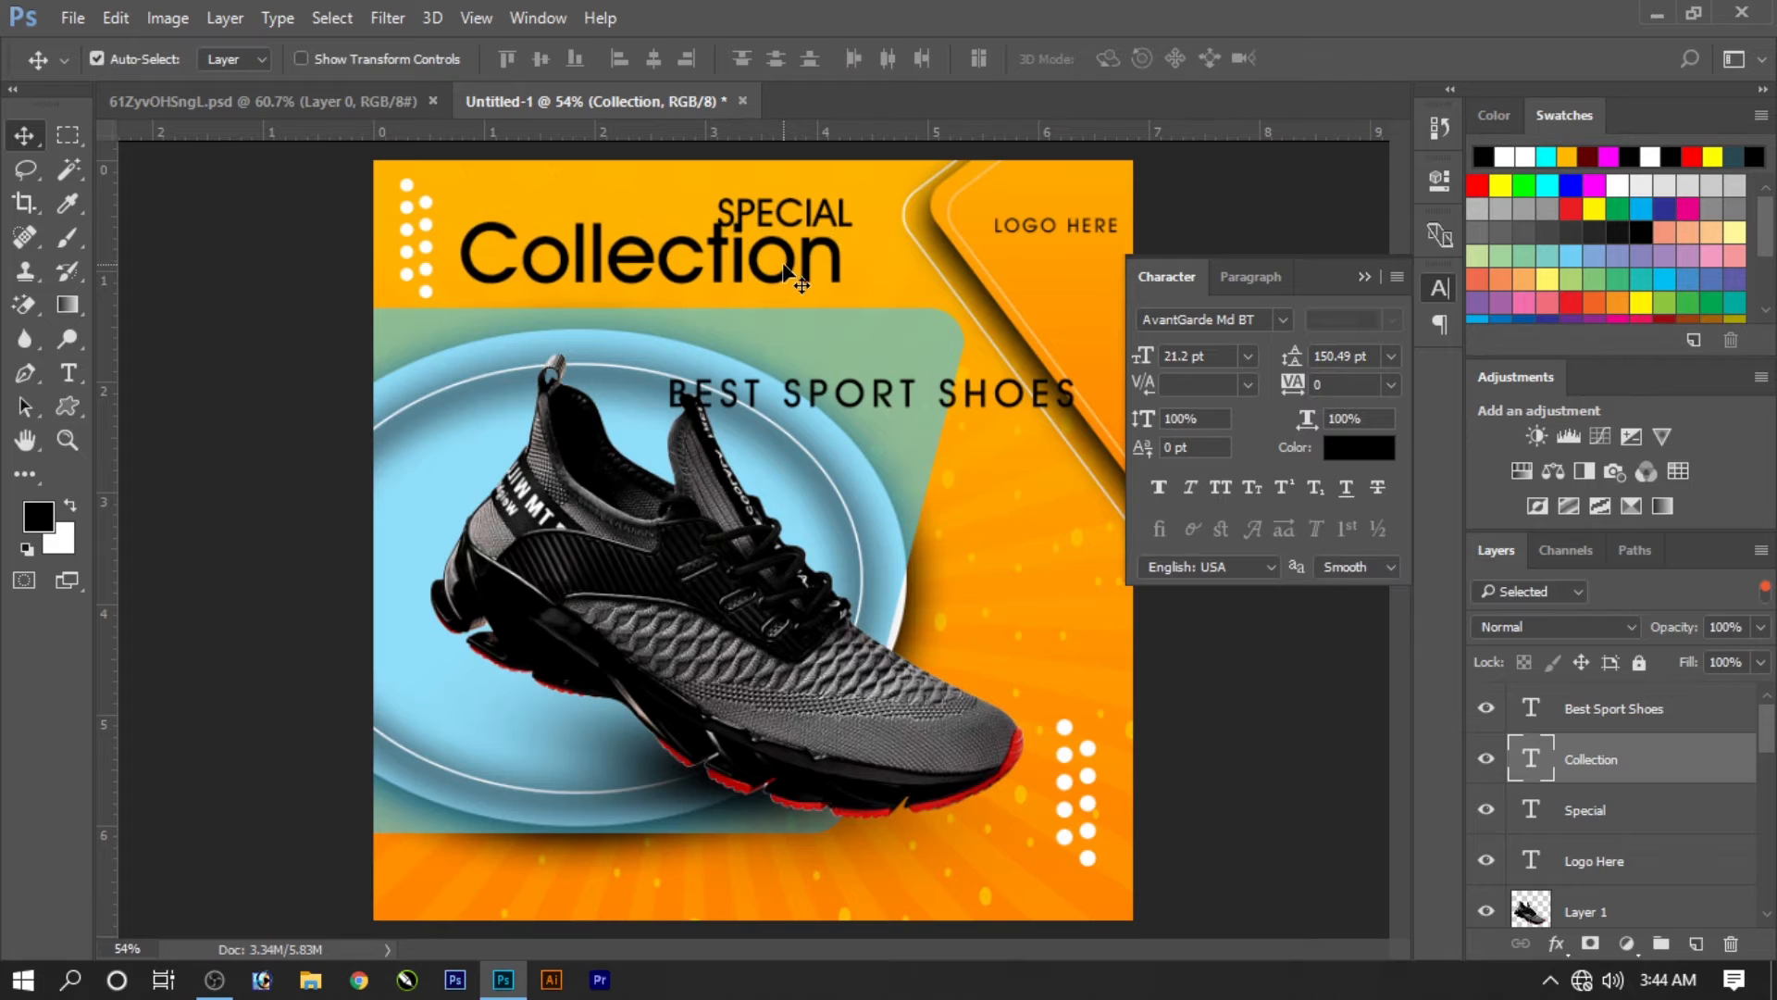
Step: Give the Collection text a white (ffffff) Color Overlay at 100% opacity with Normal blending
{"action": "left_click", "coordinate": [223, 17]}
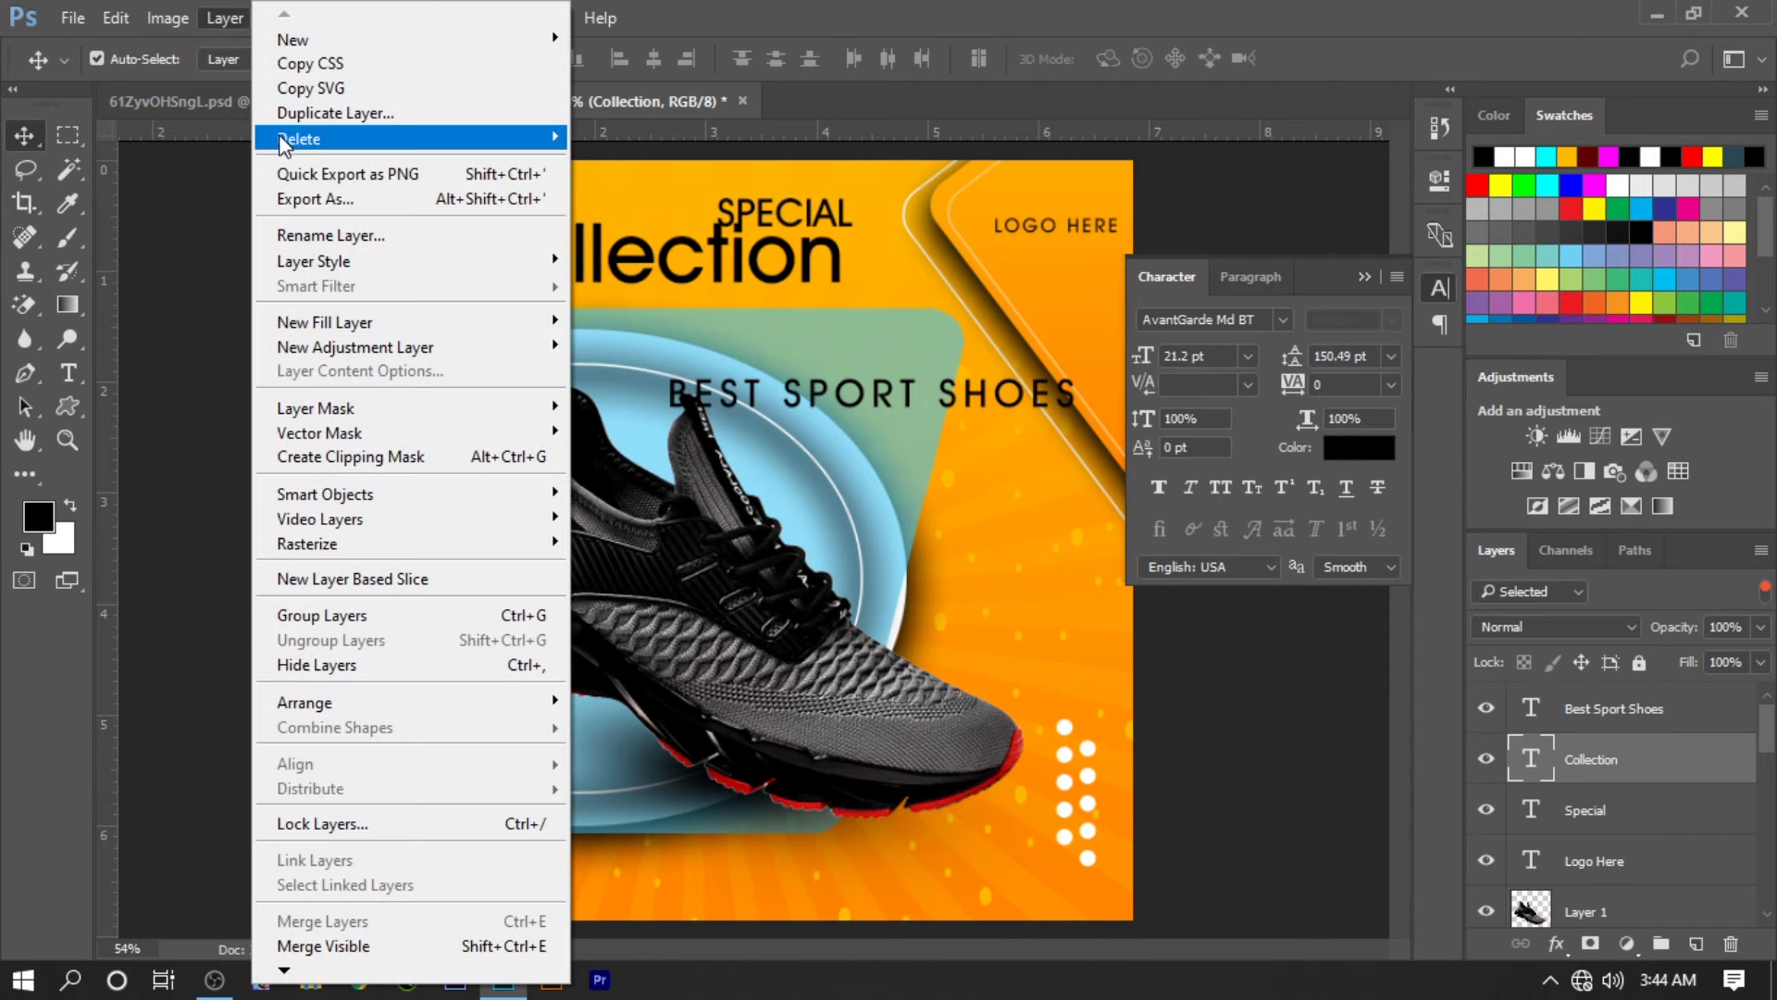
{"action": "mouse_move", "coordinate": [352, 262]}
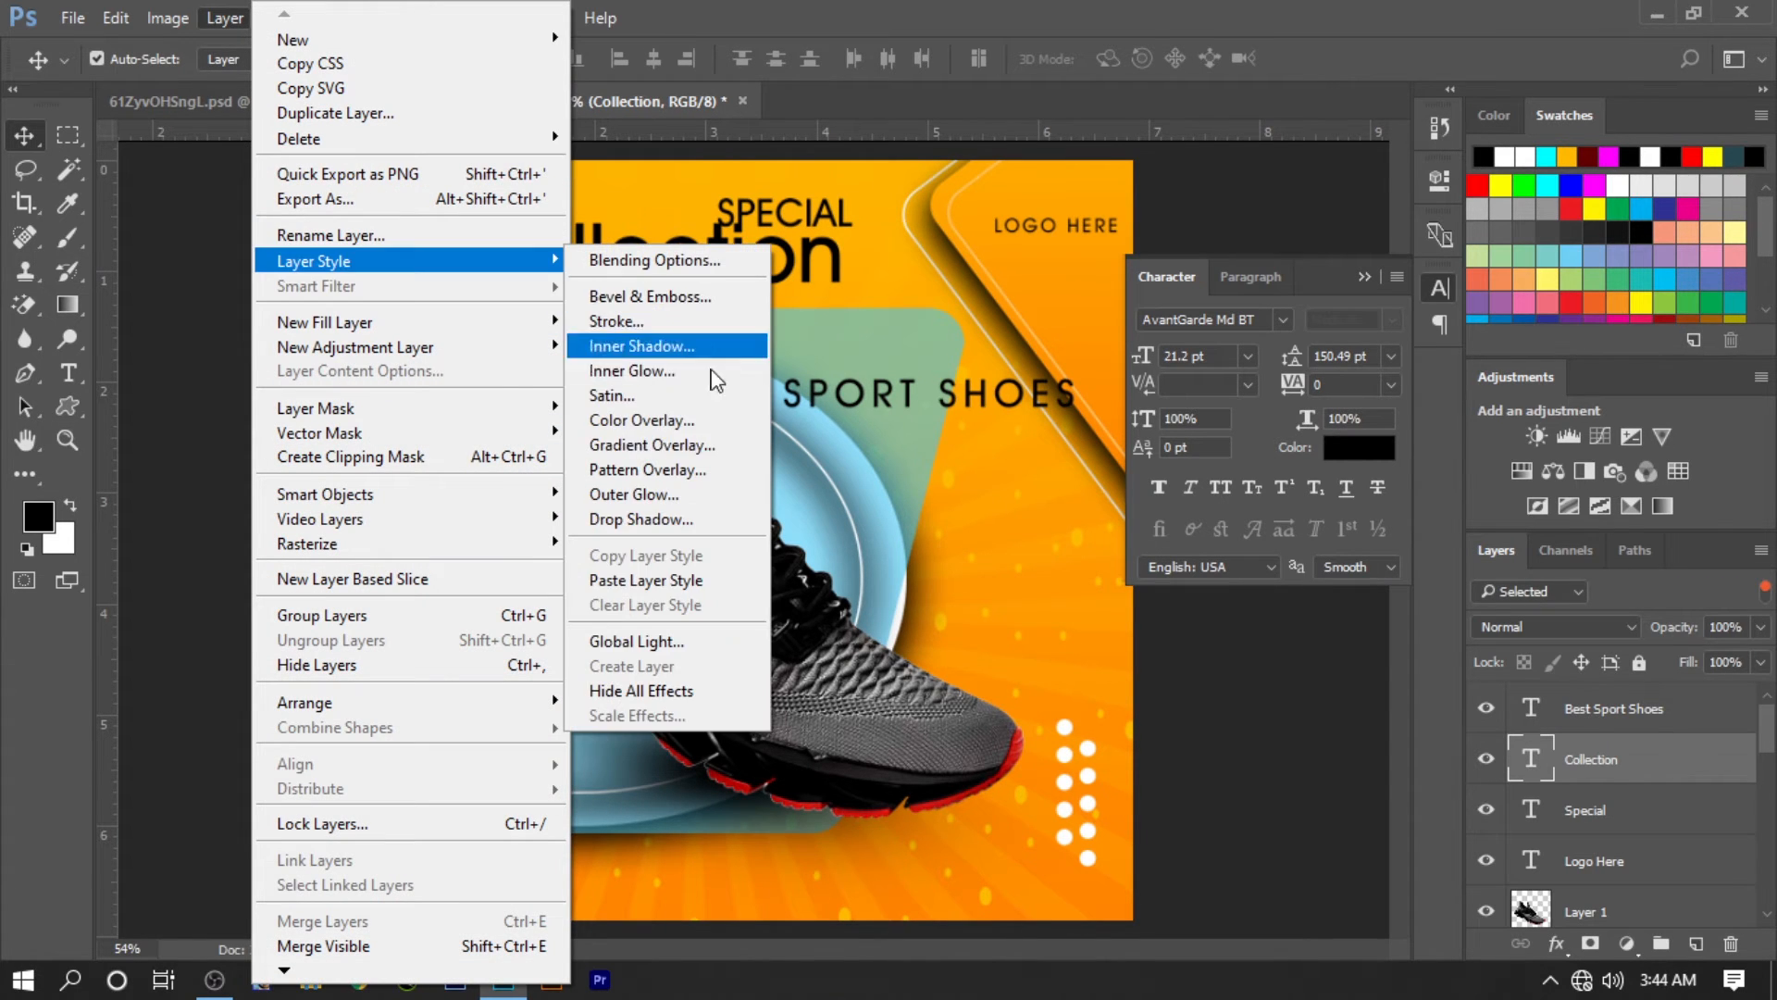
{"action": "left_click", "coordinate": [638, 420]}
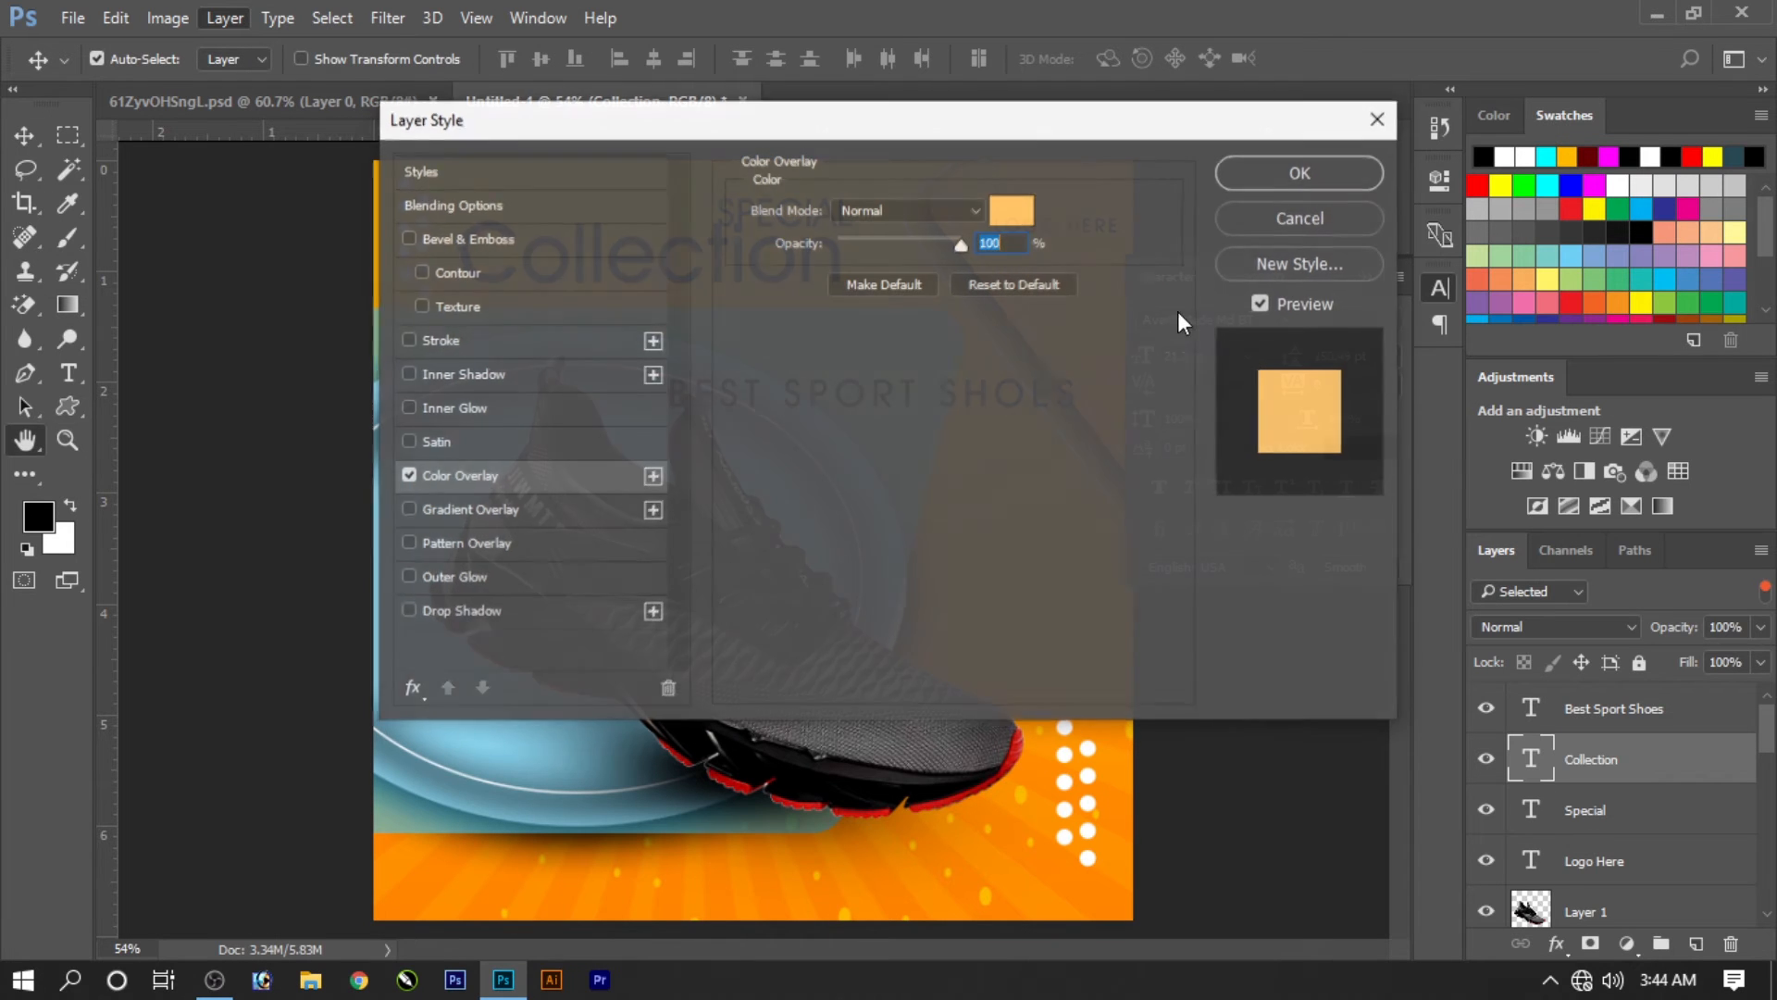
{"action": "left_click_drag", "start_coordinate": [1031, 130], "coordinate": [1617, 125]}
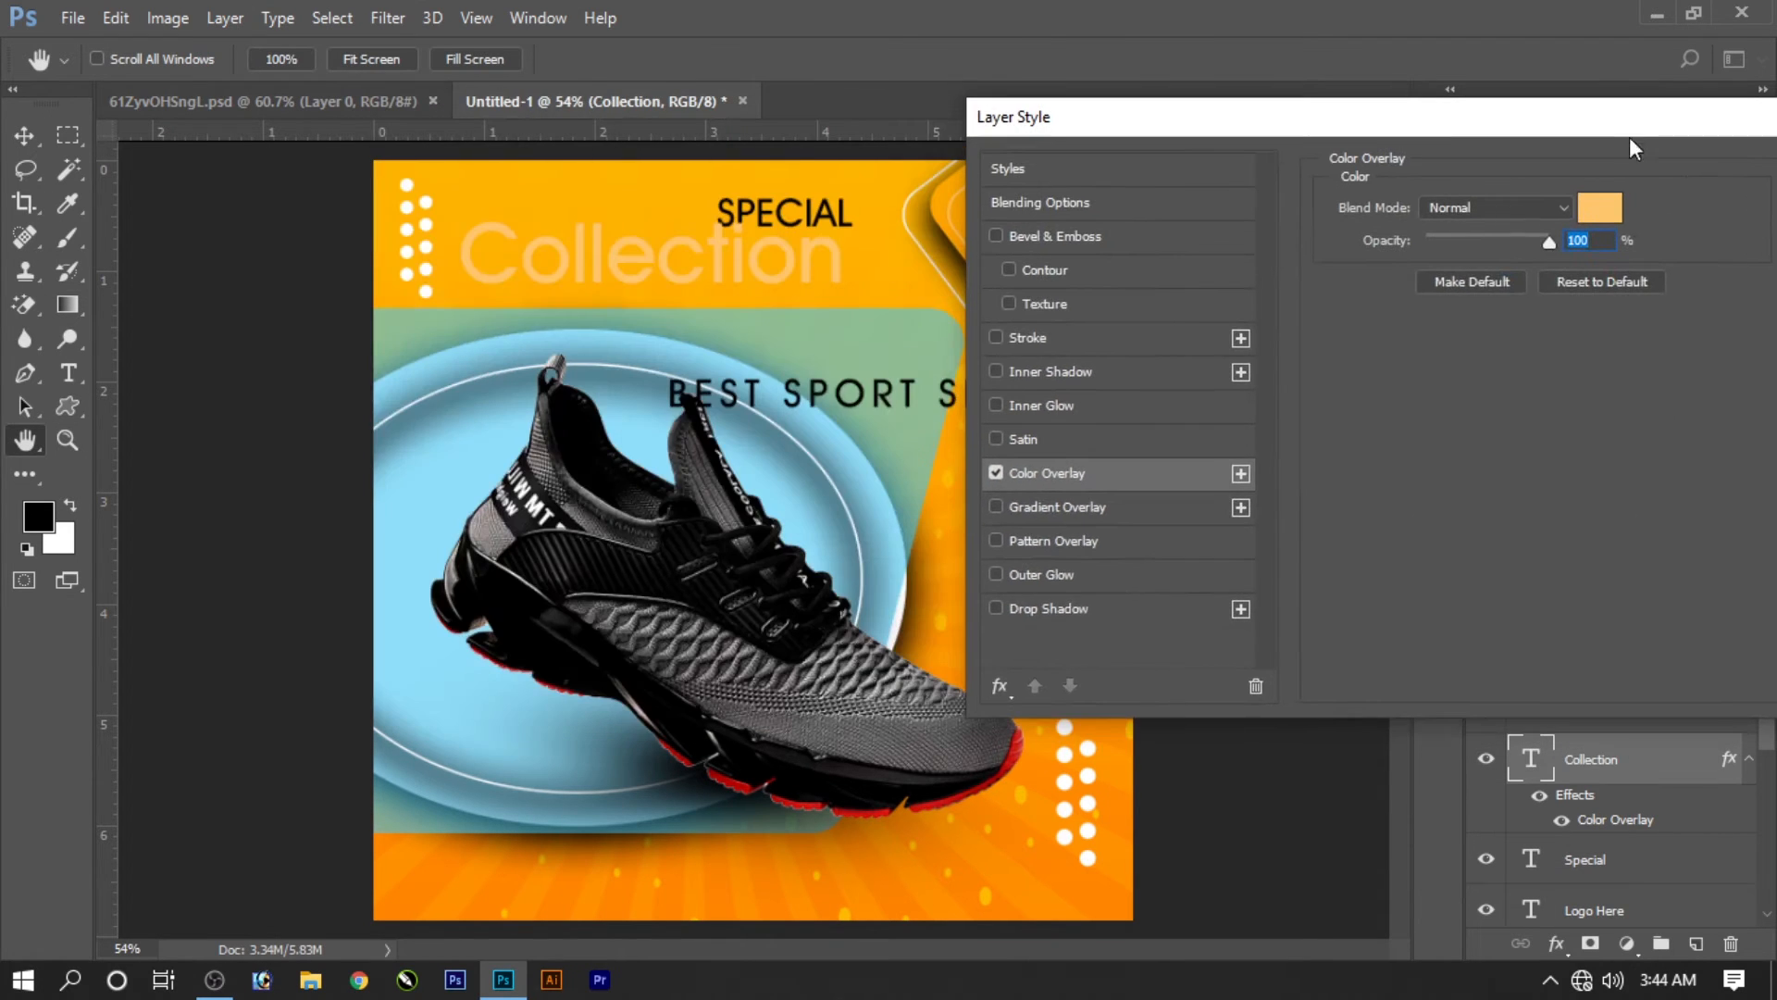
{"action": "left_click", "coordinate": [1618, 211]}
{"action": "type", "text": "ffffff"}
{"action": "key", "text": "Return"}
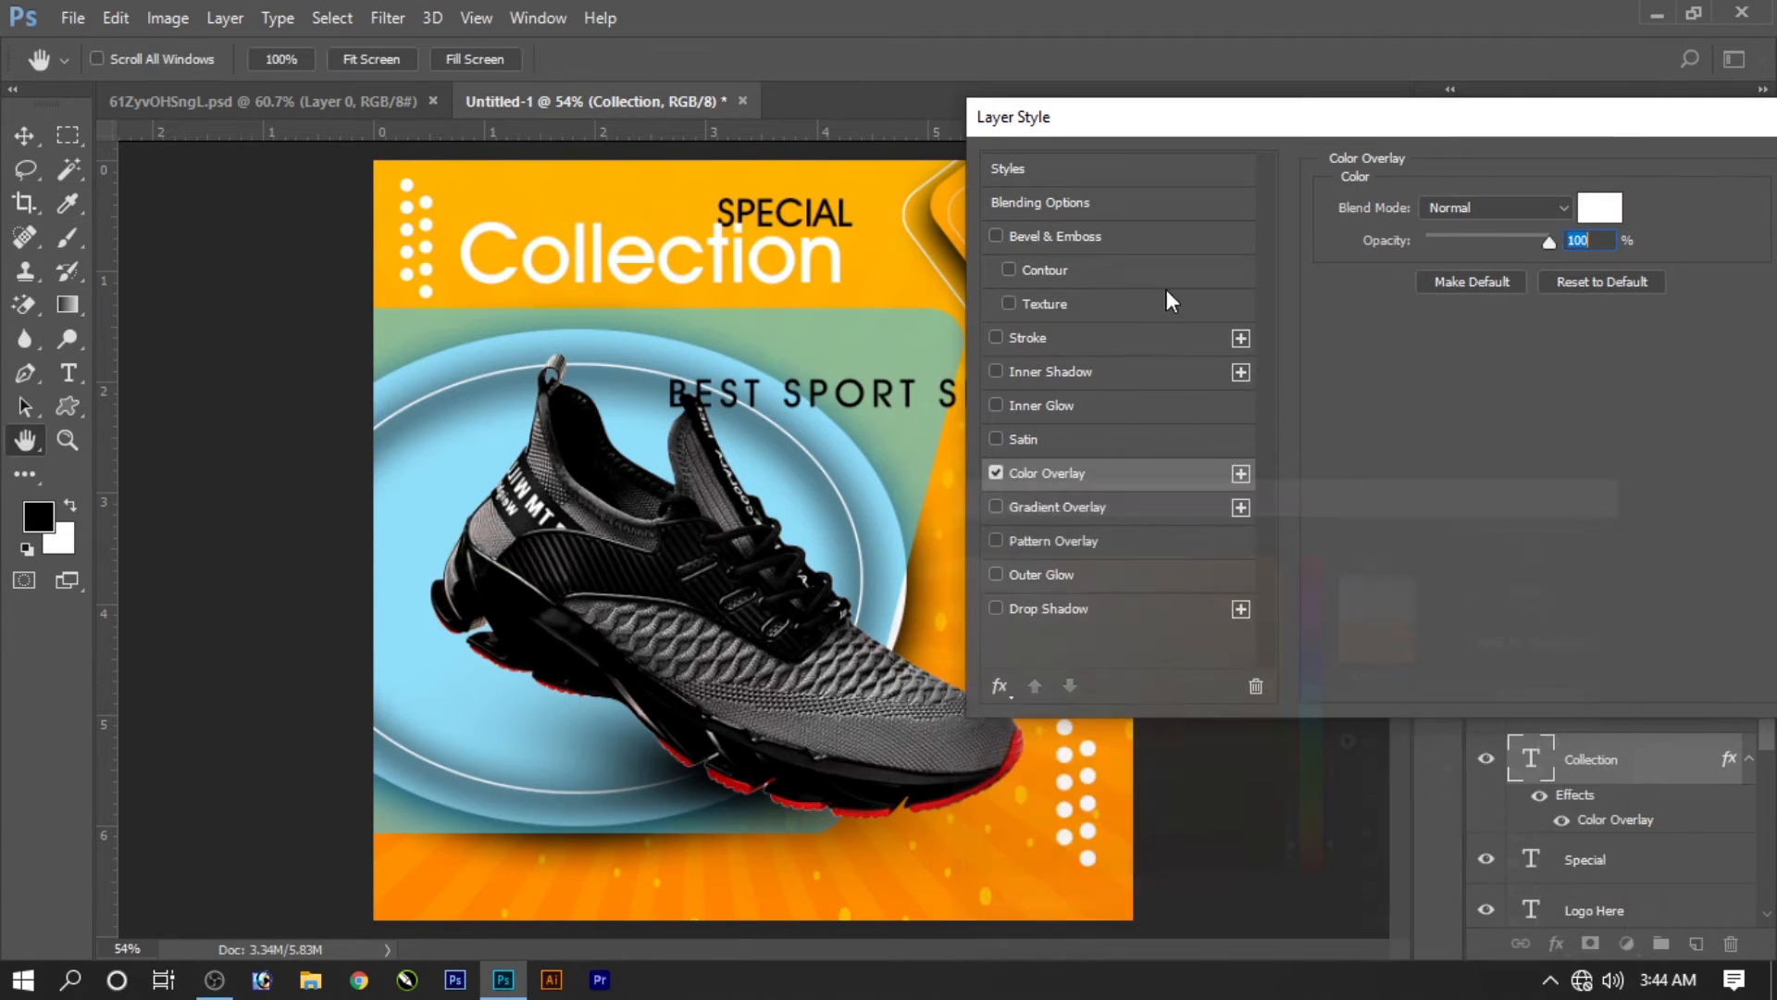
Step: Add a hard black Multiply drop shadow to the Collection text with distance 11 px, spread 8% and size 0 px
{"action": "left_click", "coordinate": [1120, 613]}
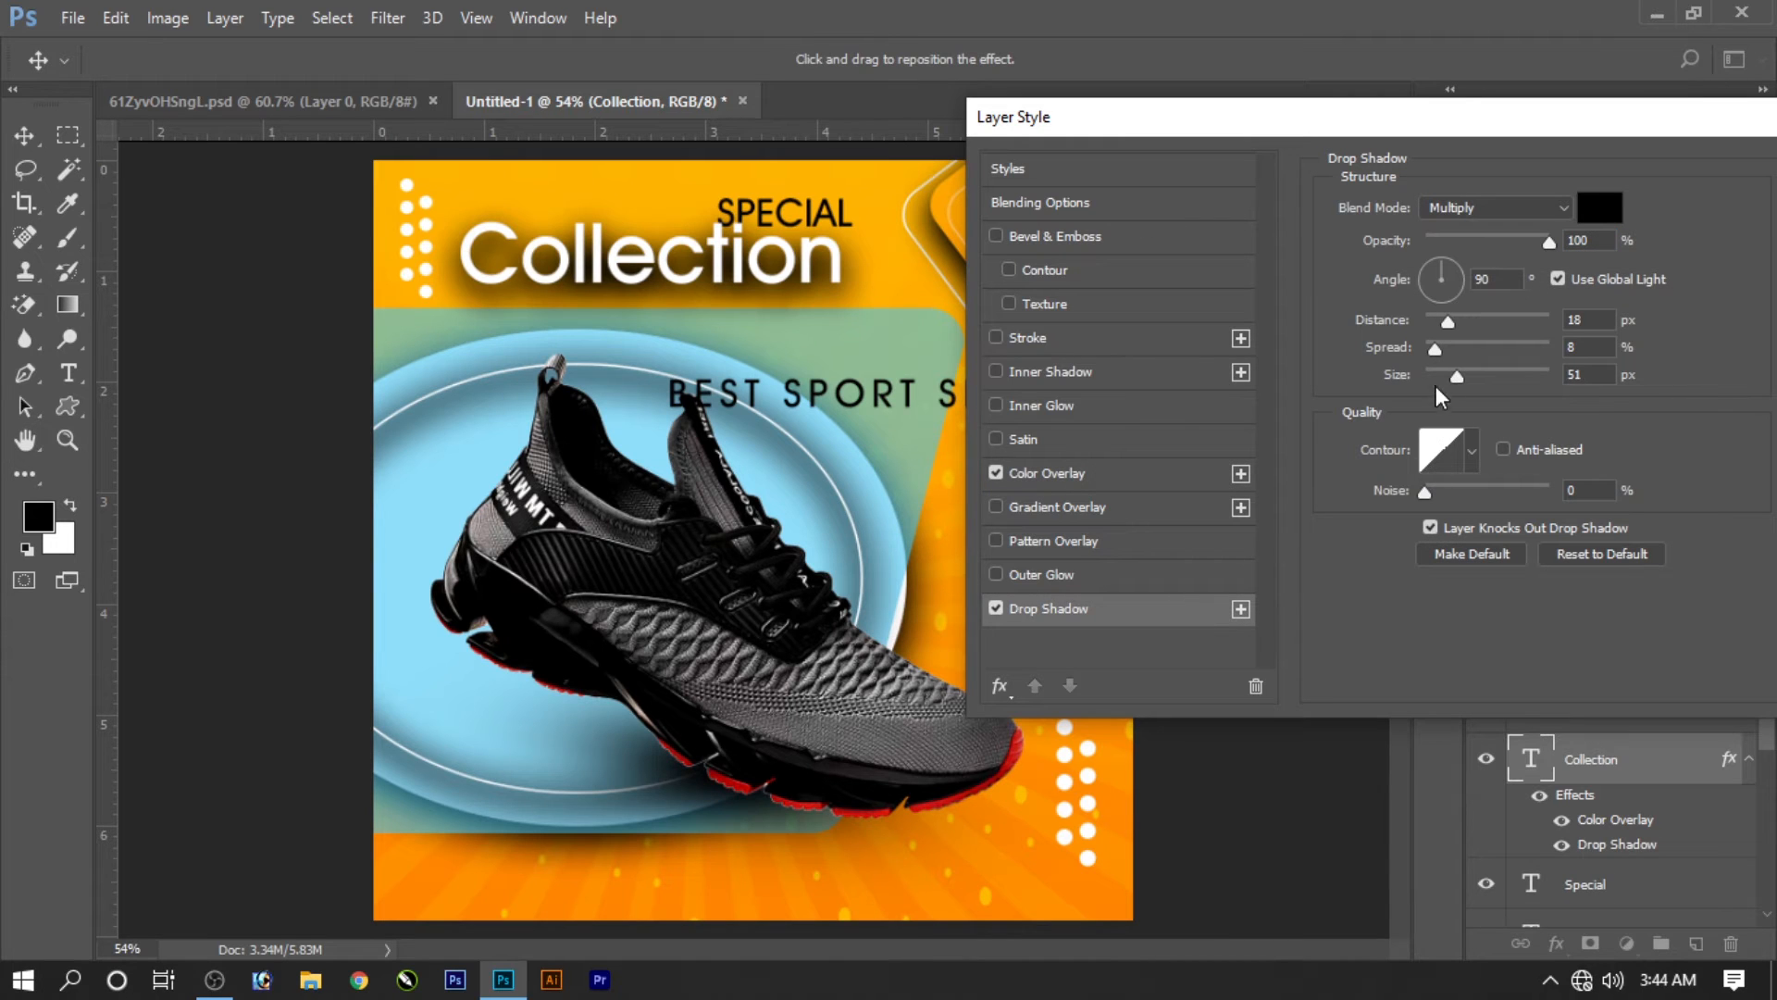
{"action": "mouse_move", "coordinate": [1436, 386]}
{"action": "left_mouse_down"}
{"action": "mouse_move", "coordinate": [1433, 403]}
{"action": "mouse_move", "coordinate": [1437, 351]}
{"action": "left_mouse_up"}
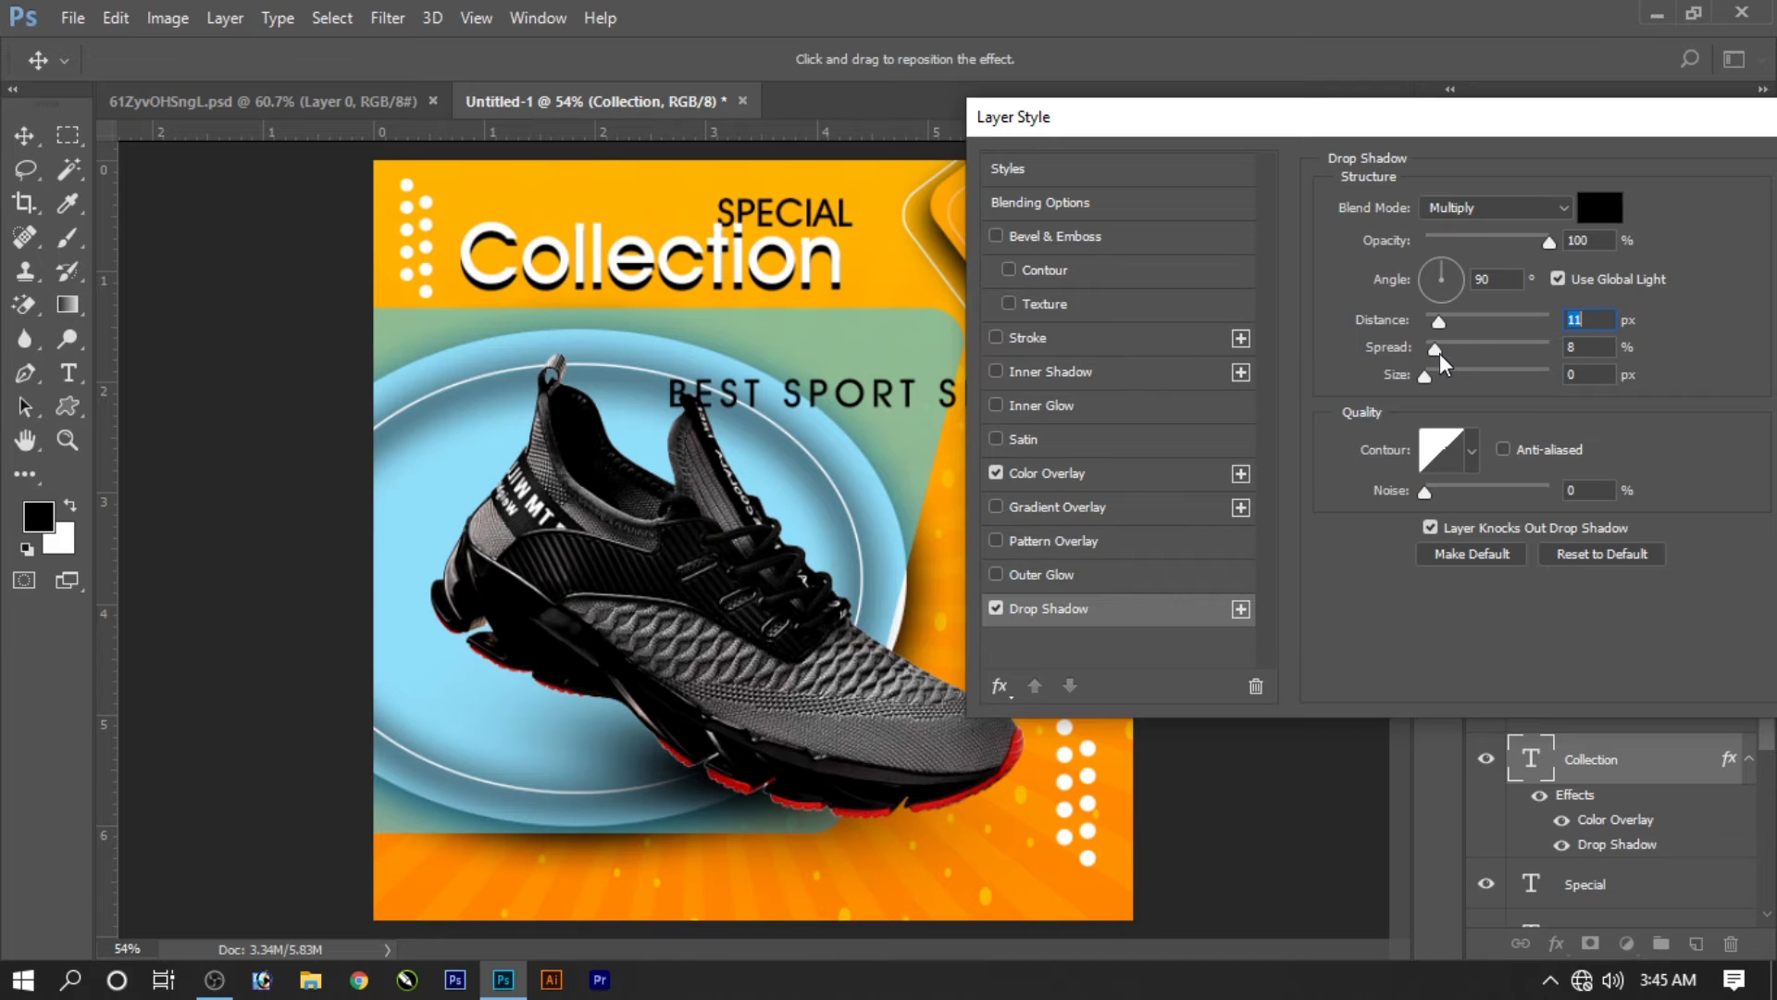
{"action": "key", "text": "Return"}
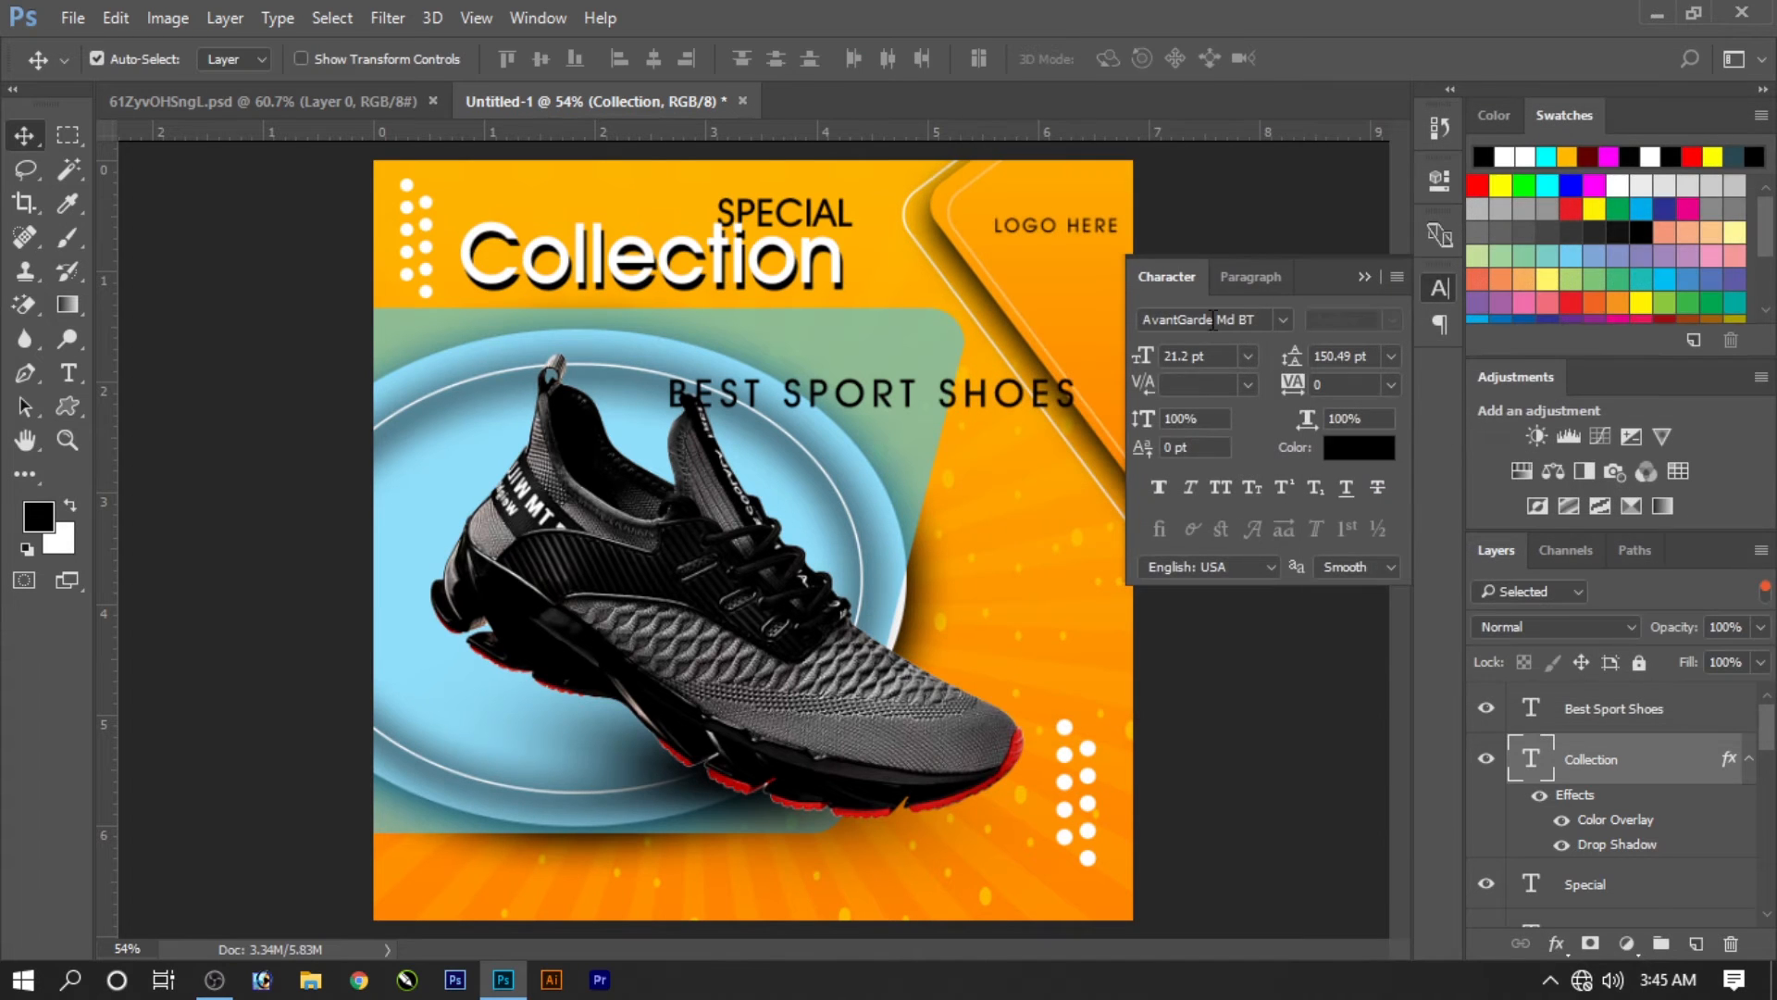
Step: Marquee a thin strip just below Collection, matching its width, and fill it with black on a new layer
{"action": "key", "text": "m"}
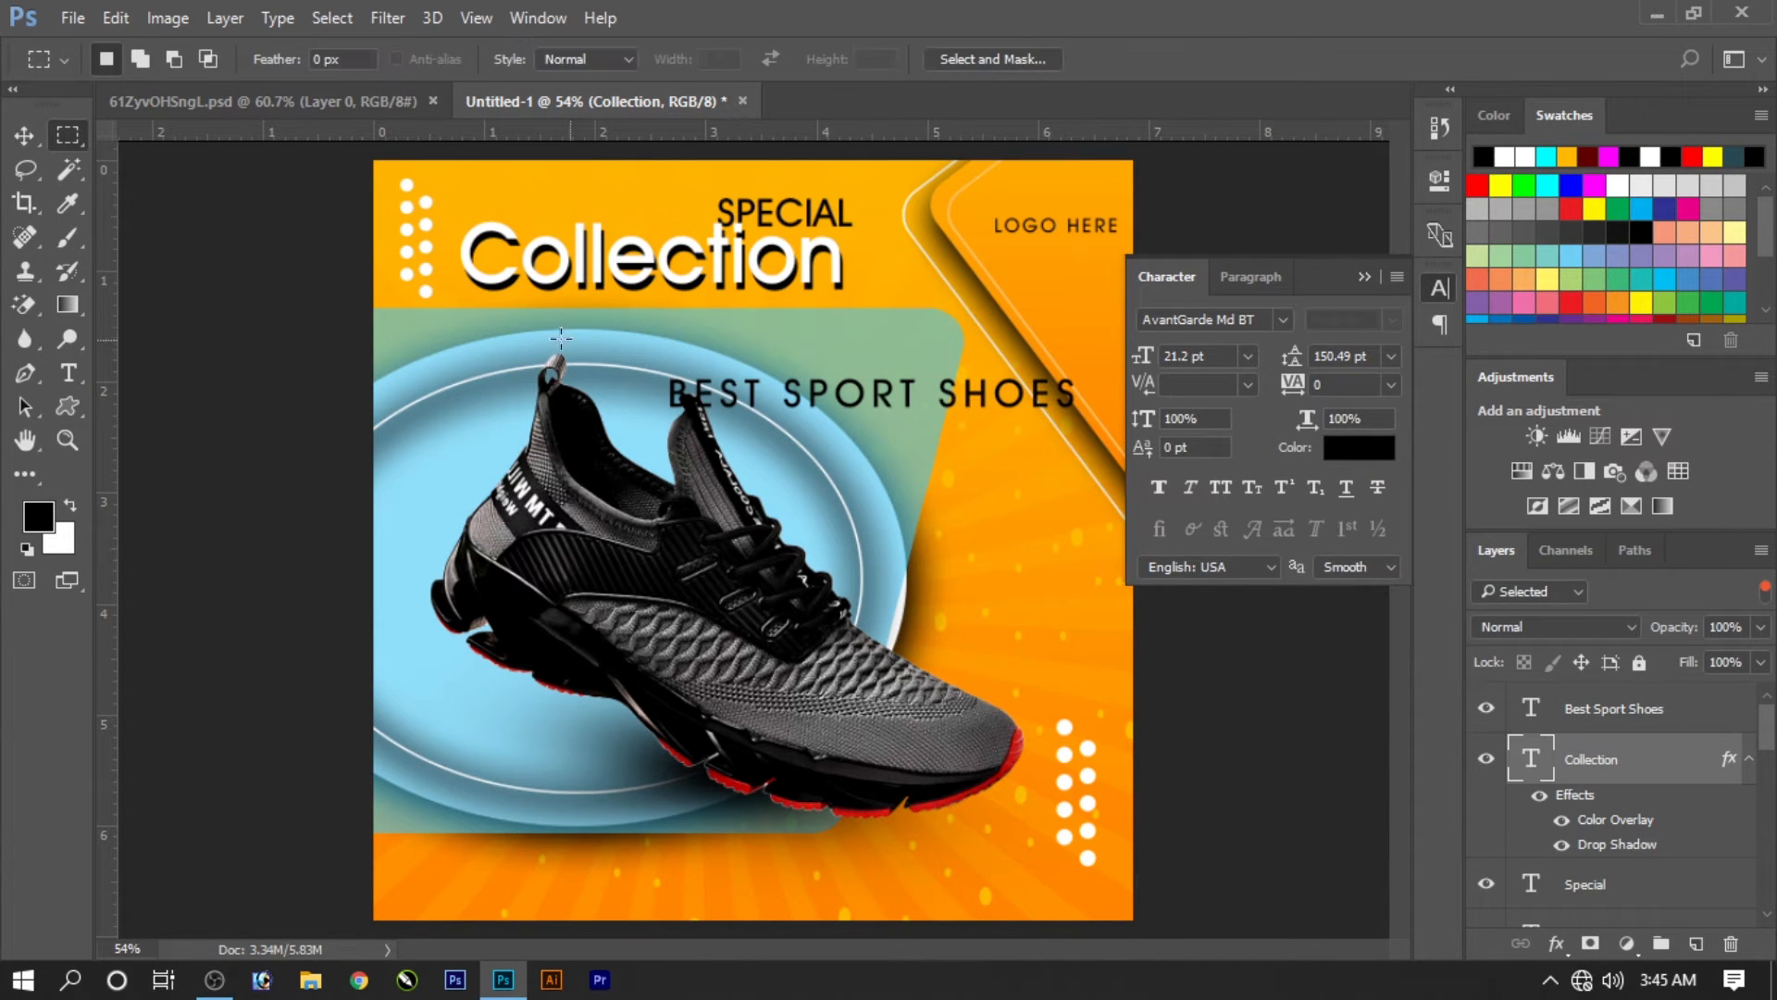
{"action": "left_click_drag", "start_coordinate": [460, 291], "coordinate": [845, 323]}
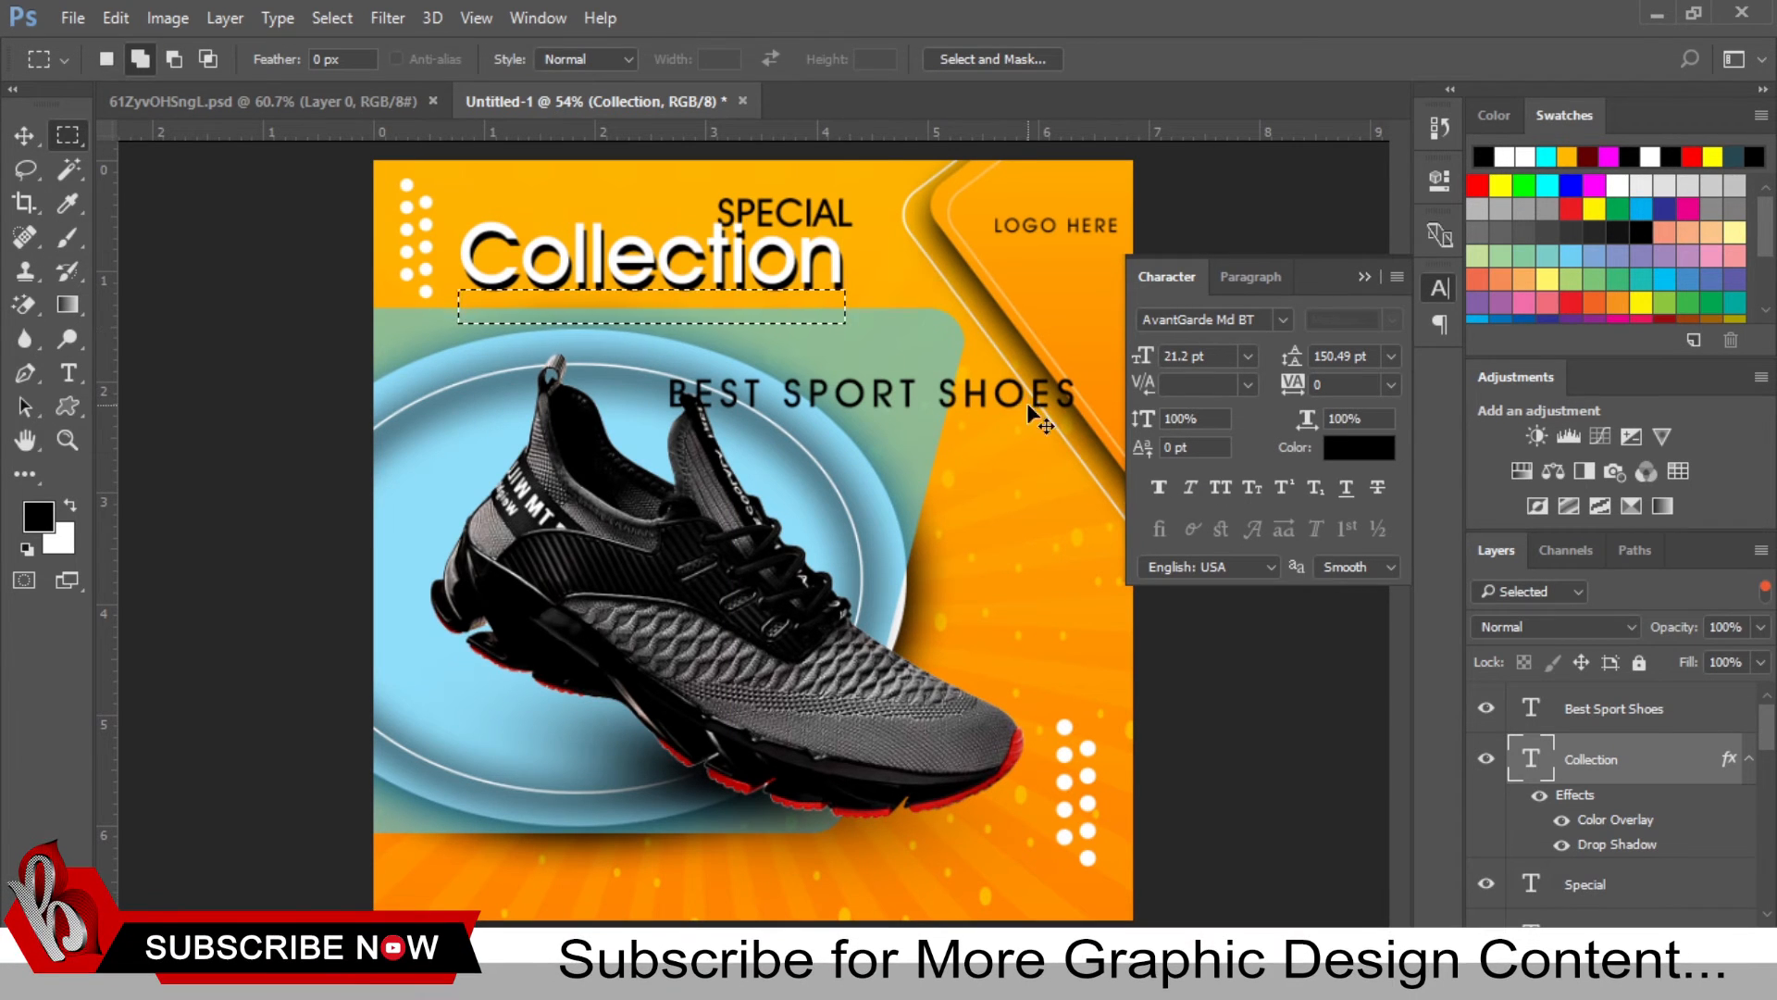
{"action": "key", "text": "ctrl+shift+n"}
{"action": "key", "text": "Return"}
{"action": "key", "text": "alt+BackSpace"}
{"action": "key", "text": "ctrl+d"}
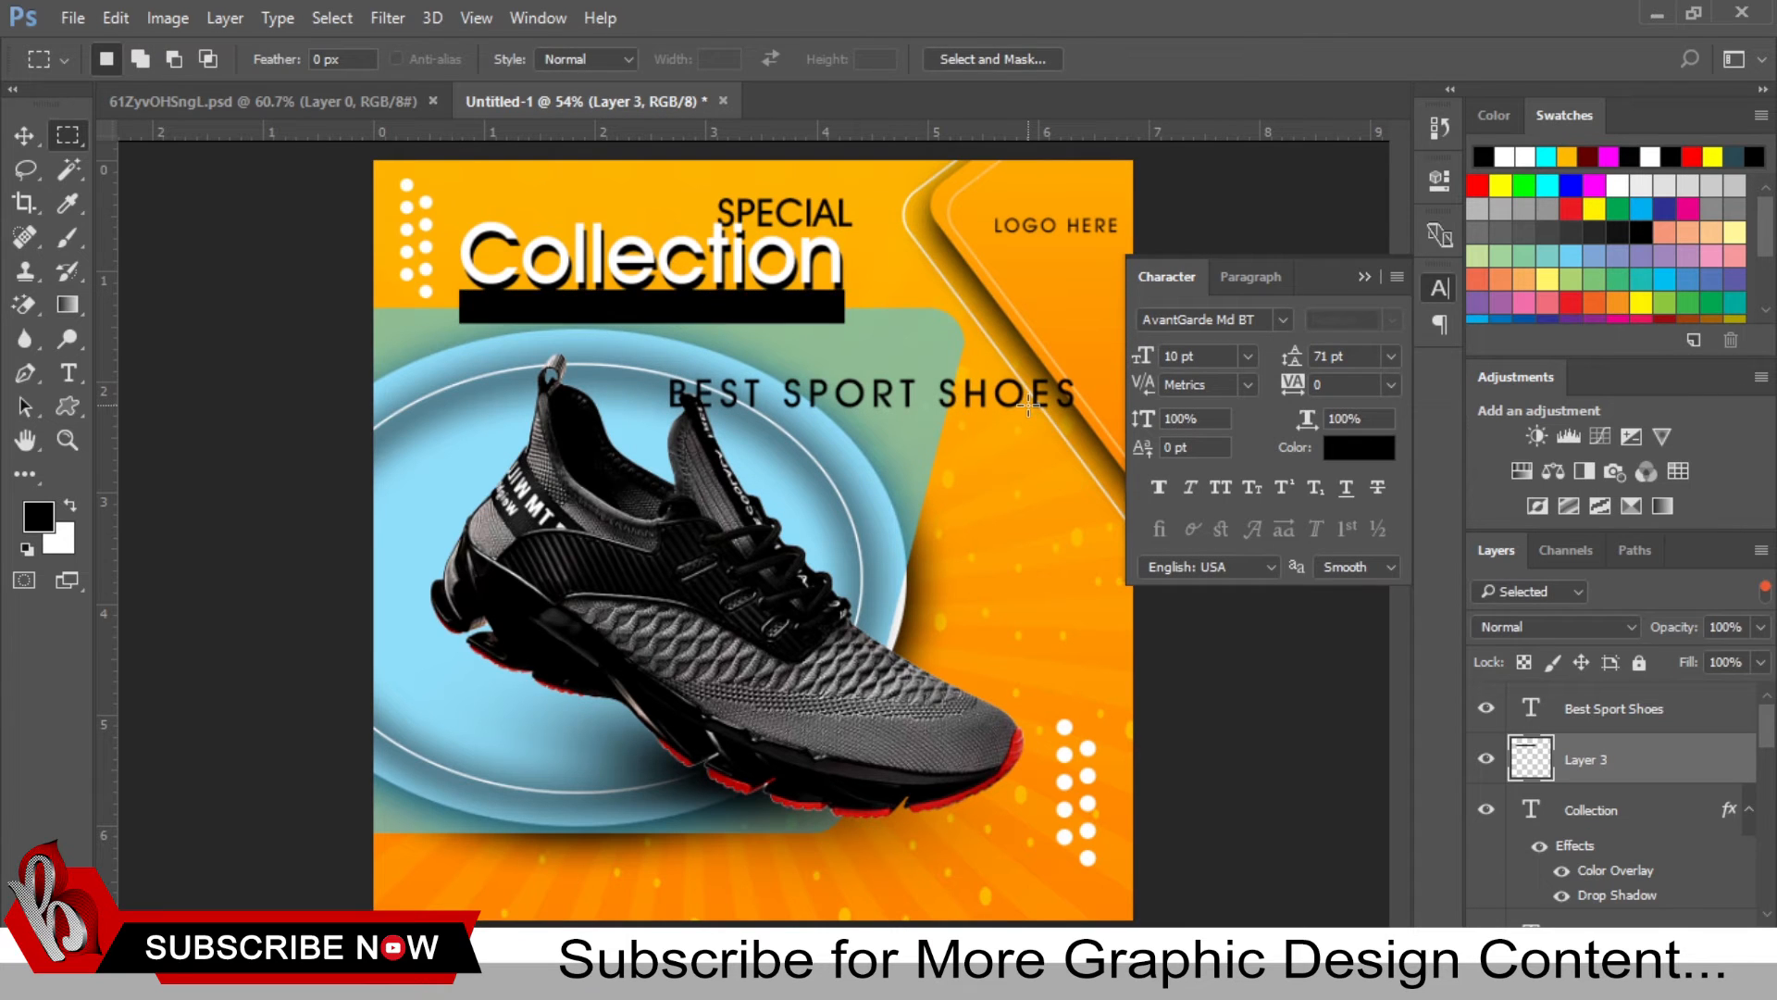
Step: Move the black bar down so it sits against the green panel's top edge
{"action": "key", "text": "v"}
{"action": "key", "text": "shift+Down"}
{"action": "key", "text": "shift+Down"}
{"action": "key", "text": "shift+Down"}
{"action": "key", "text": "shift+Down"}
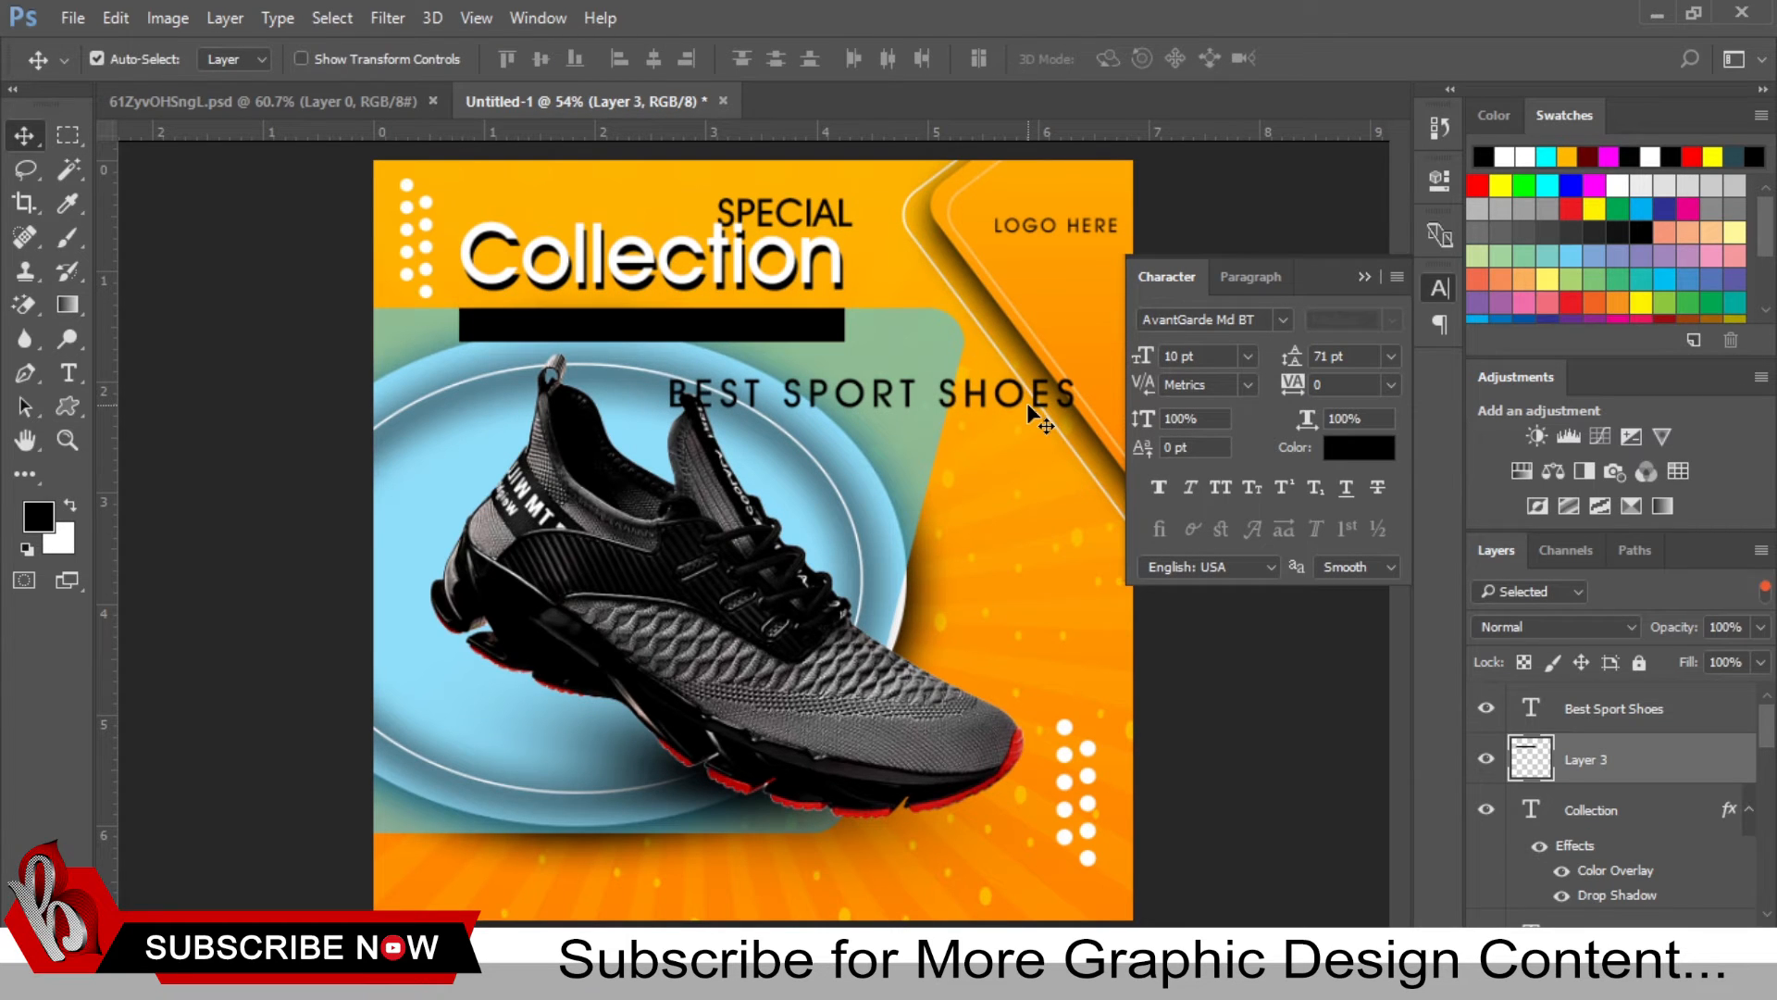
Step: Apply a bright turquoise-green Color Overlay at 100% opacity to the bar below Collection
{"action": "right_click", "coordinate": [1573, 893]}
{"action": "left_click", "coordinate": [1580, 813]}
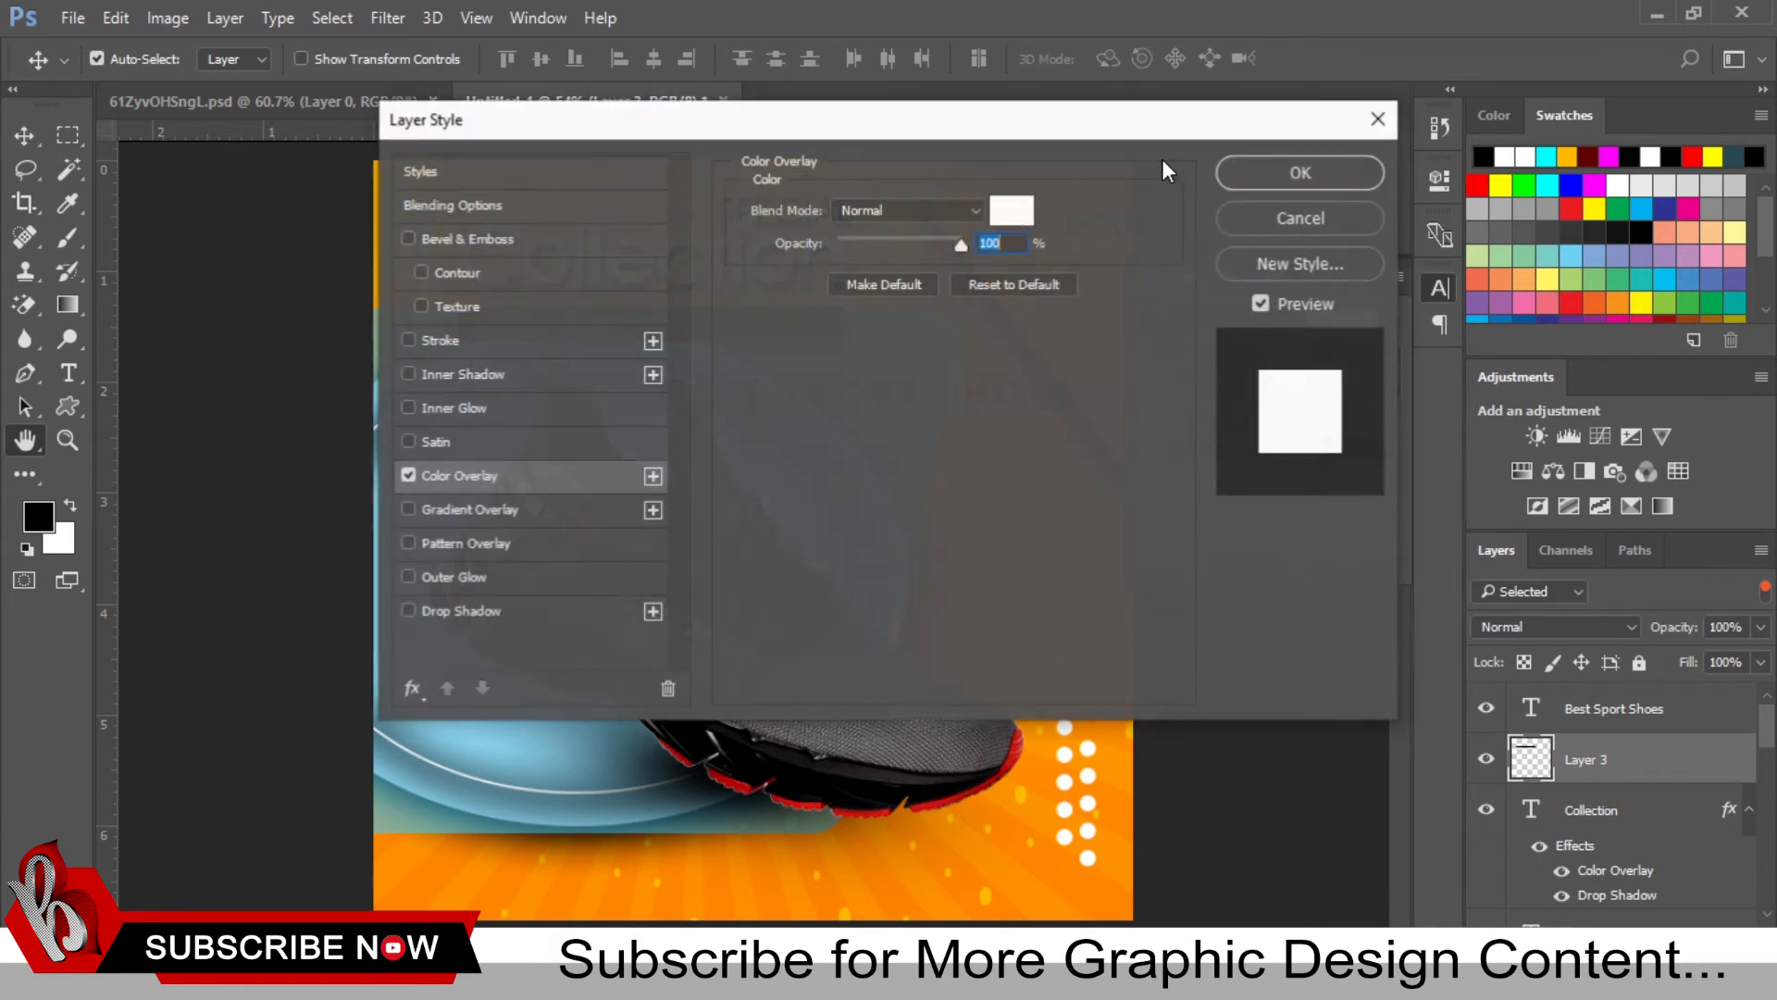
{"action": "left_click_drag", "start_coordinate": [1176, 137], "coordinate": [1729, 119]}
{"action": "left_click", "coordinate": [1535, 199]}
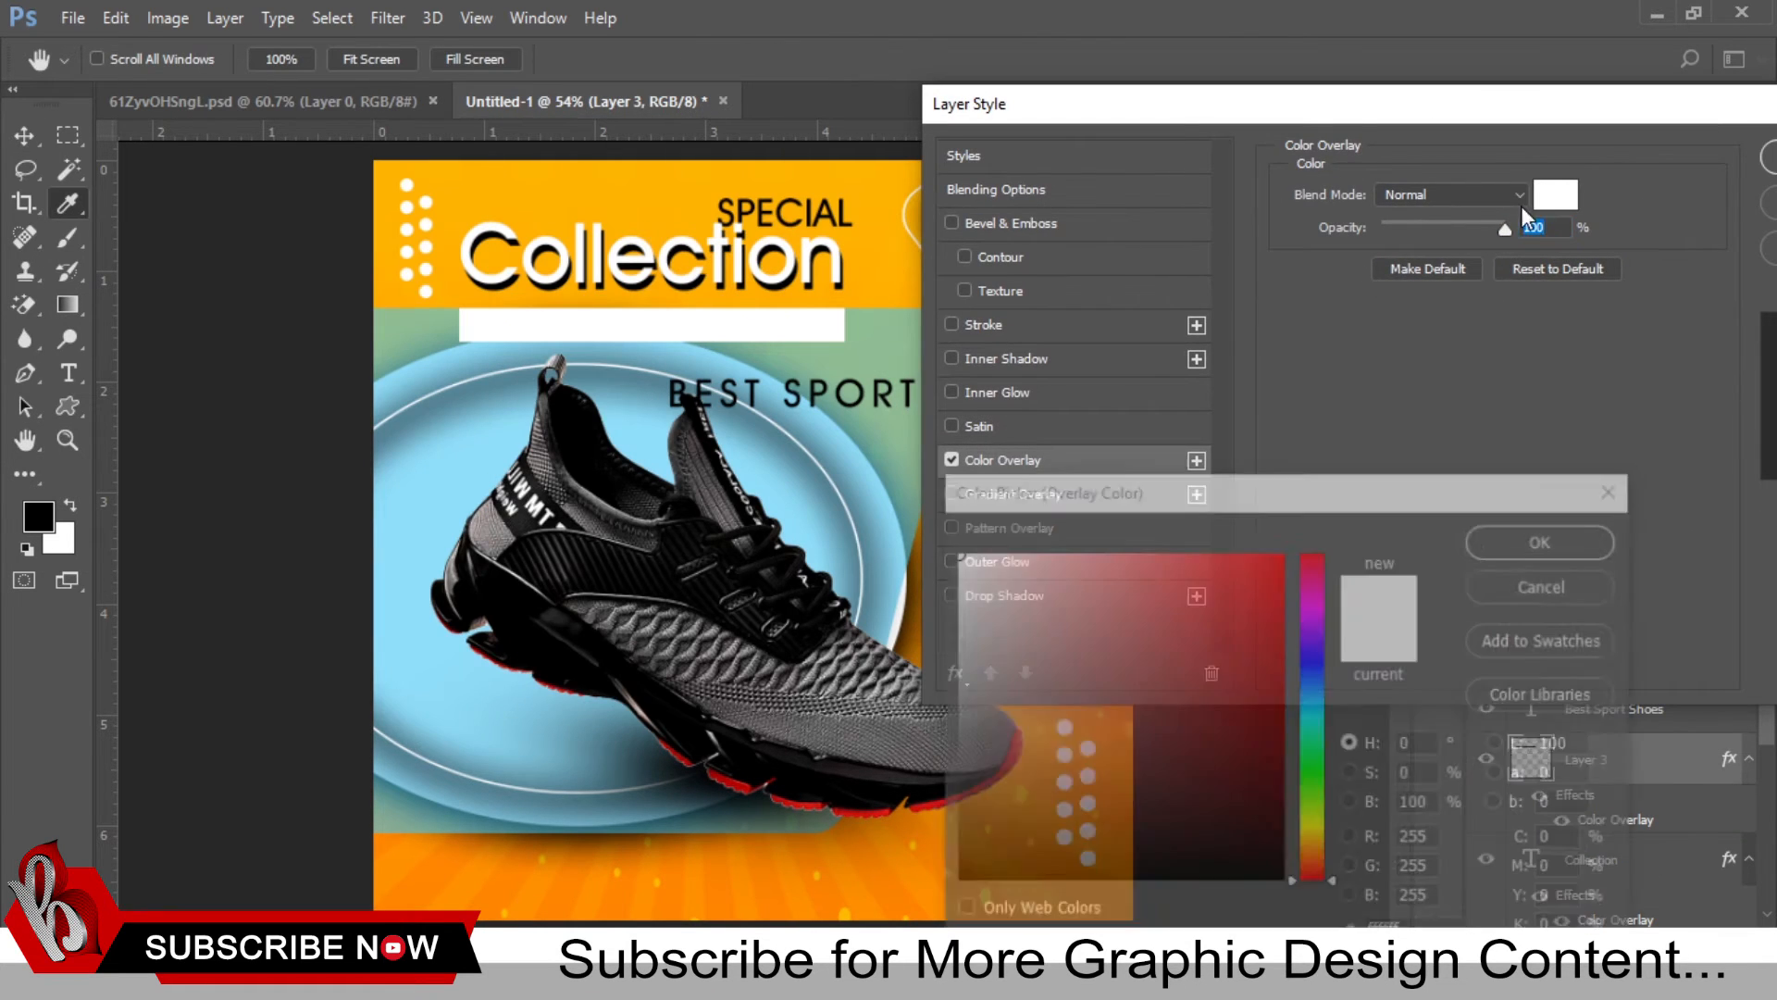
{"action": "left_click", "coordinate": [1310, 733]}
{"action": "left_click_drag", "start_coordinate": [1209, 682], "coordinate": [1425, 484]}
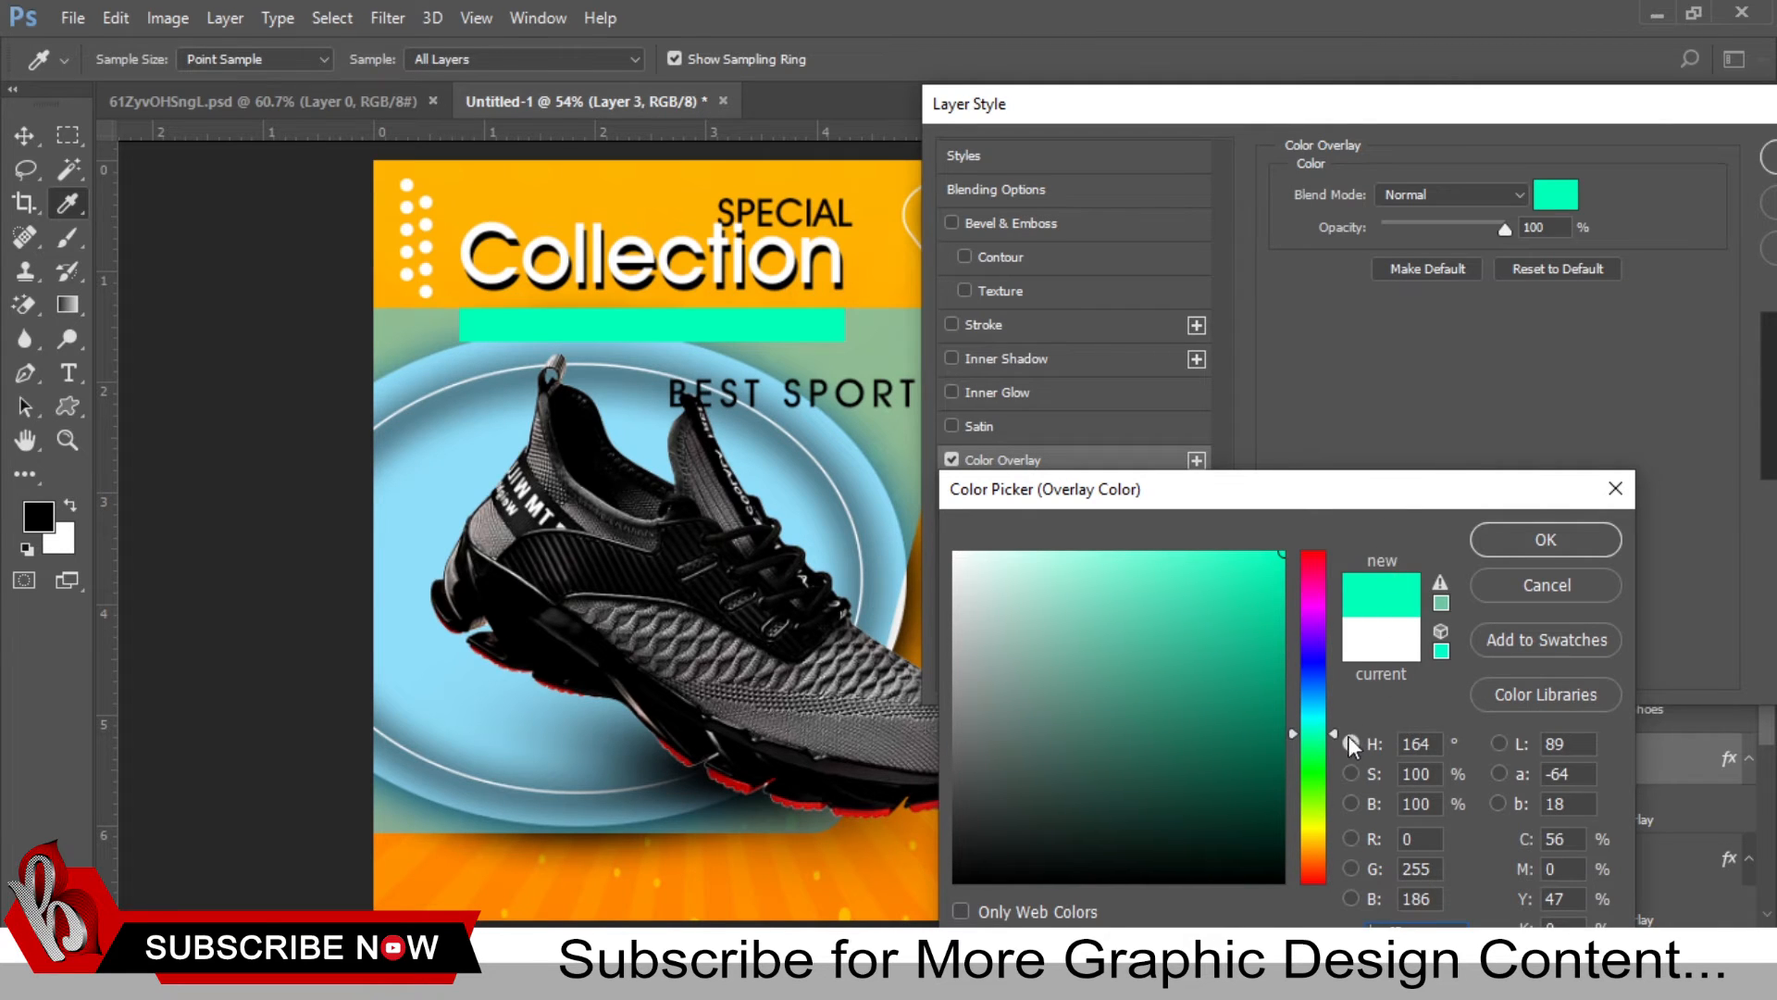
{"action": "left_click", "coordinate": [1314, 725]}
{"action": "left_click", "coordinate": [1316, 733]}
{"action": "key", "text": "Return"}
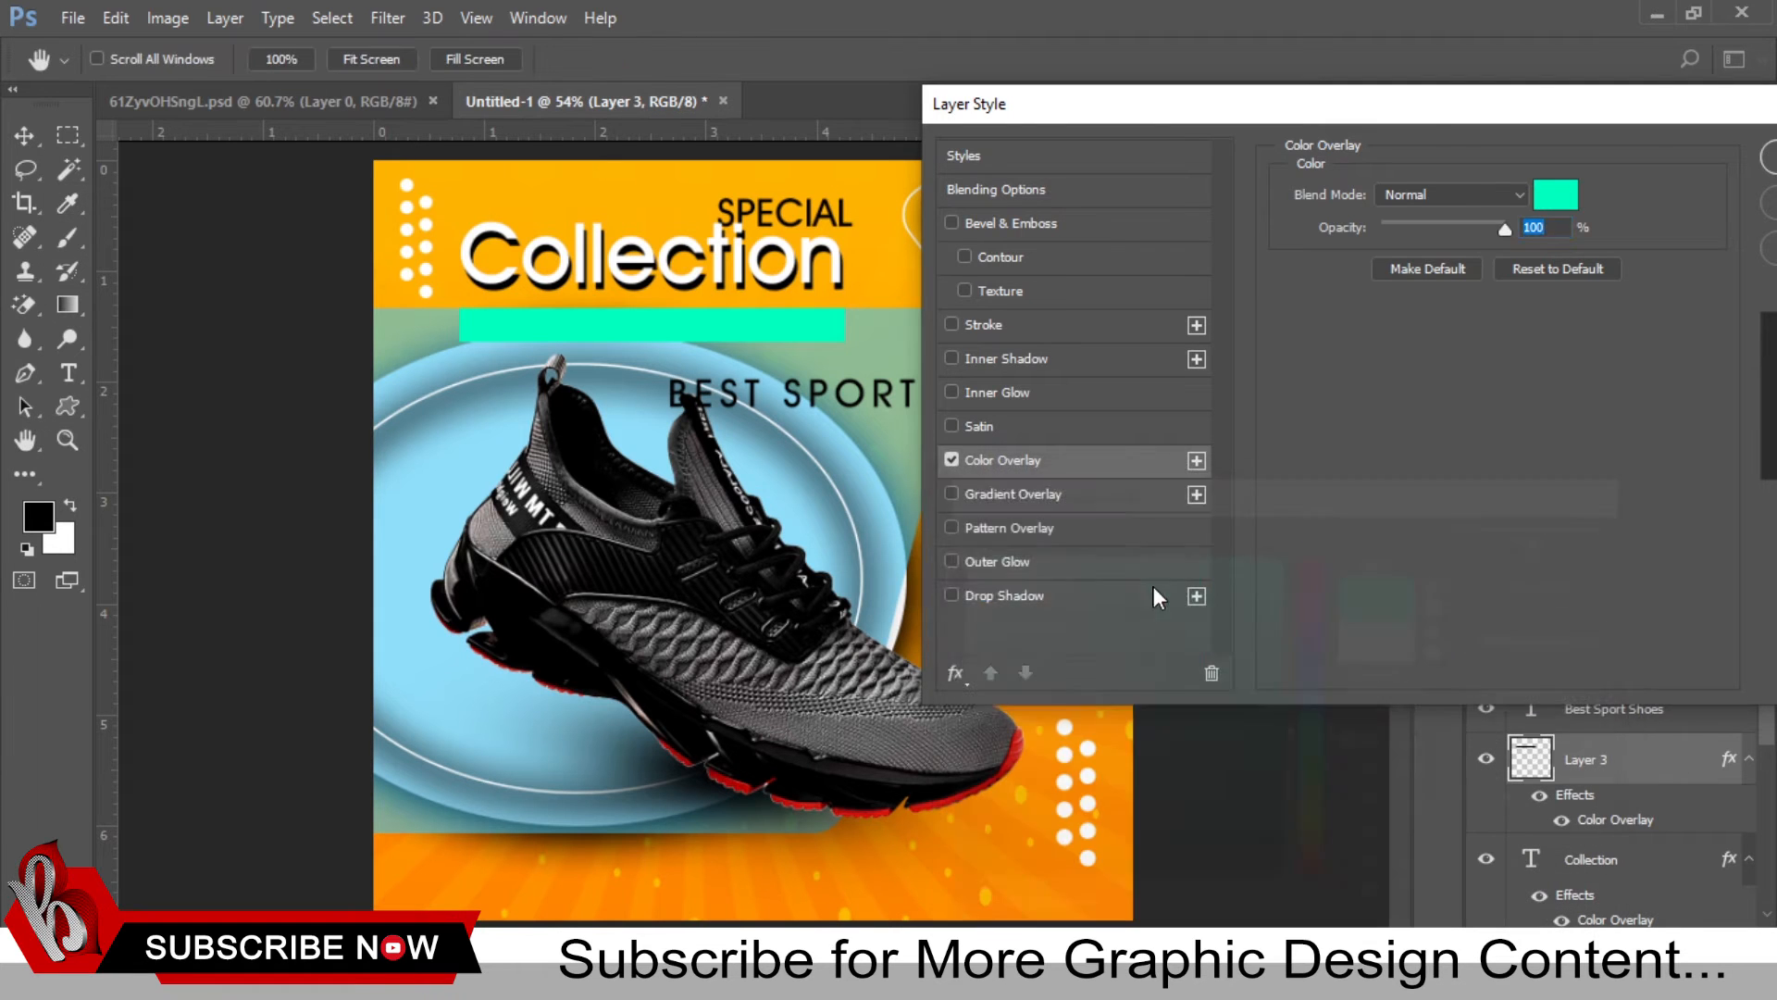
{"action": "key", "text": "Return"}
Step: Fit BEST SPORT SHOES centred inside the turquoise bar at about 8.39 pt, and move Collection down closer to the bar
{"action": "left_click_drag", "start_coordinate": [729, 297], "coordinate": [825, 367]}
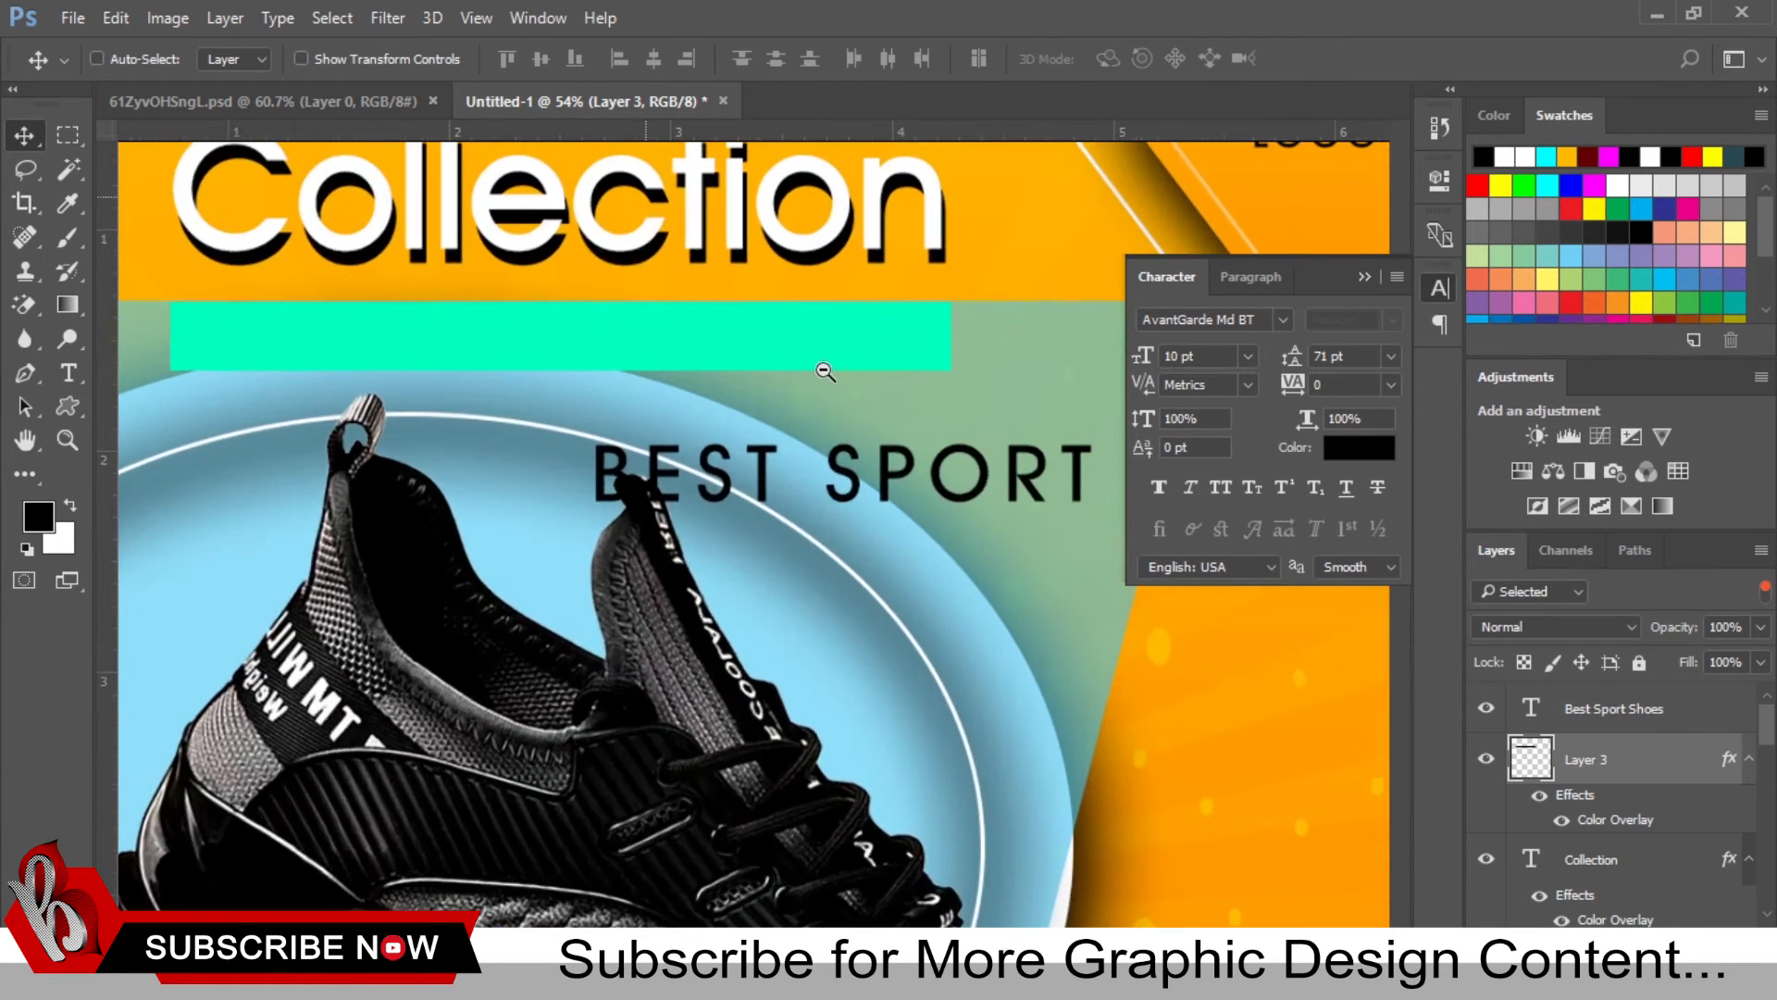
{"action": "left_click_drag", "start_coordinate": [860, 486], "coordinate": [438, 347]}
{"action": "key", "text": "ctrl+t"}
{"action": "left_click_drag", "start_coordinate": [1015, 395], "coordinate": [935, 337]}
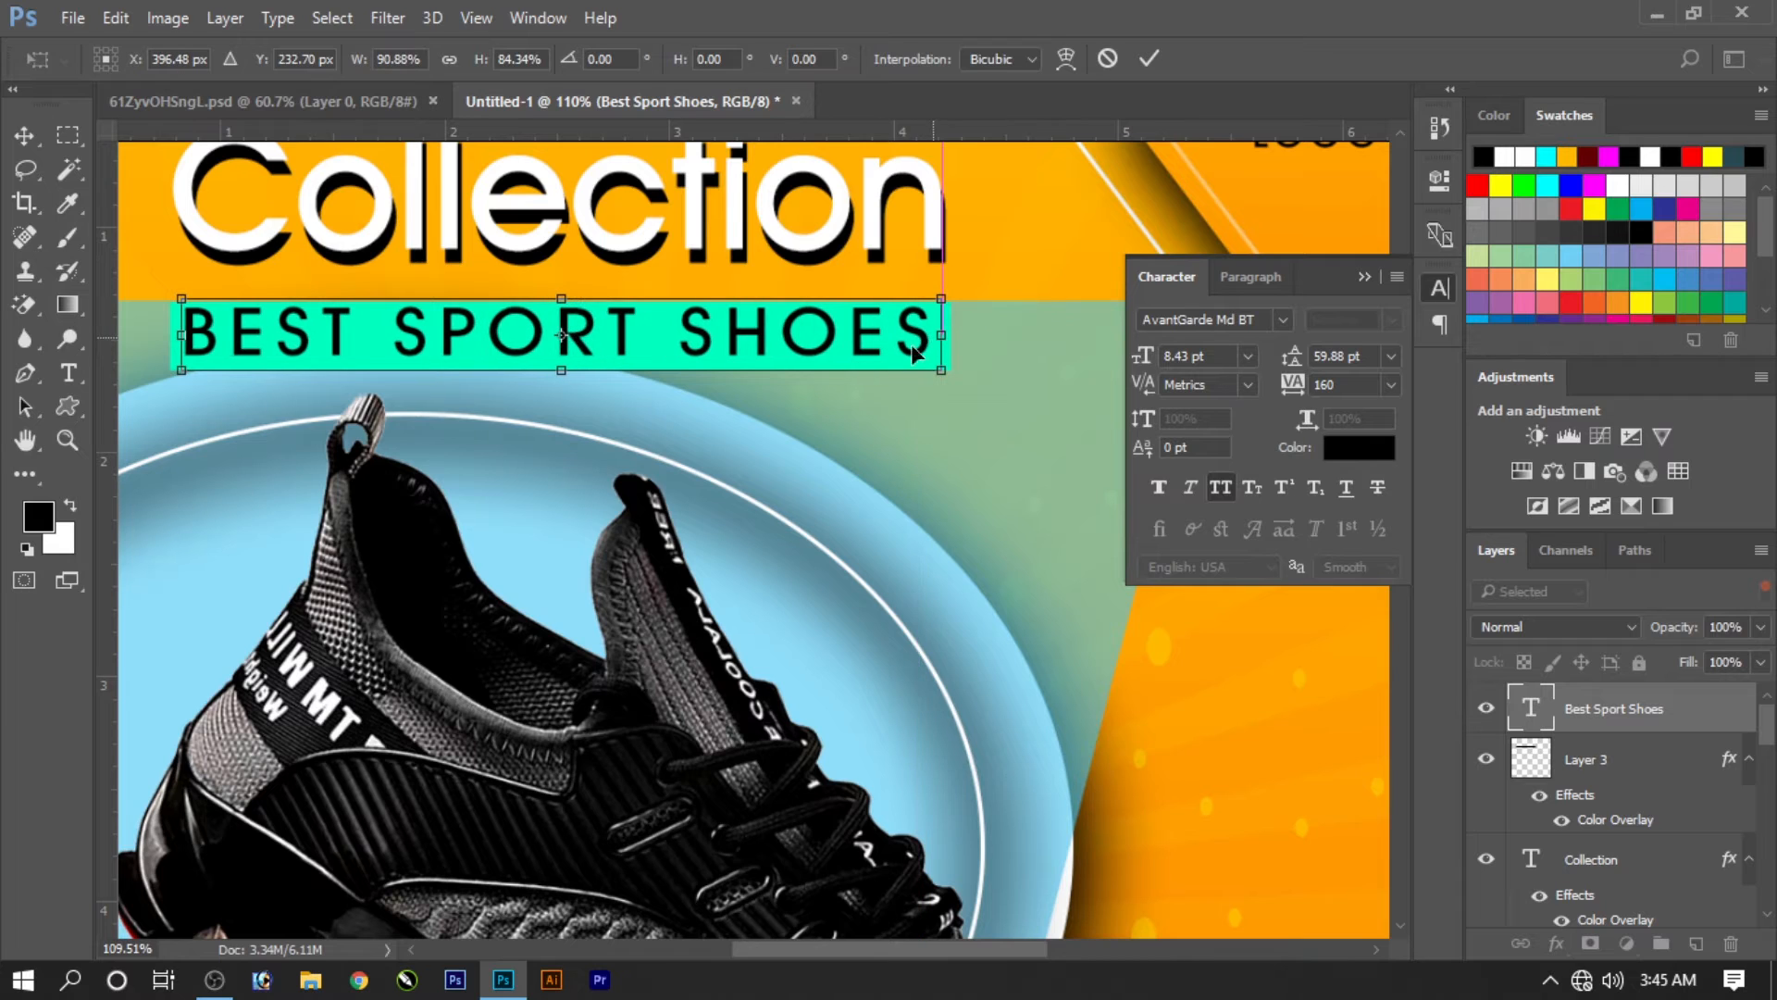
{"action": "key", "text": "Return"}
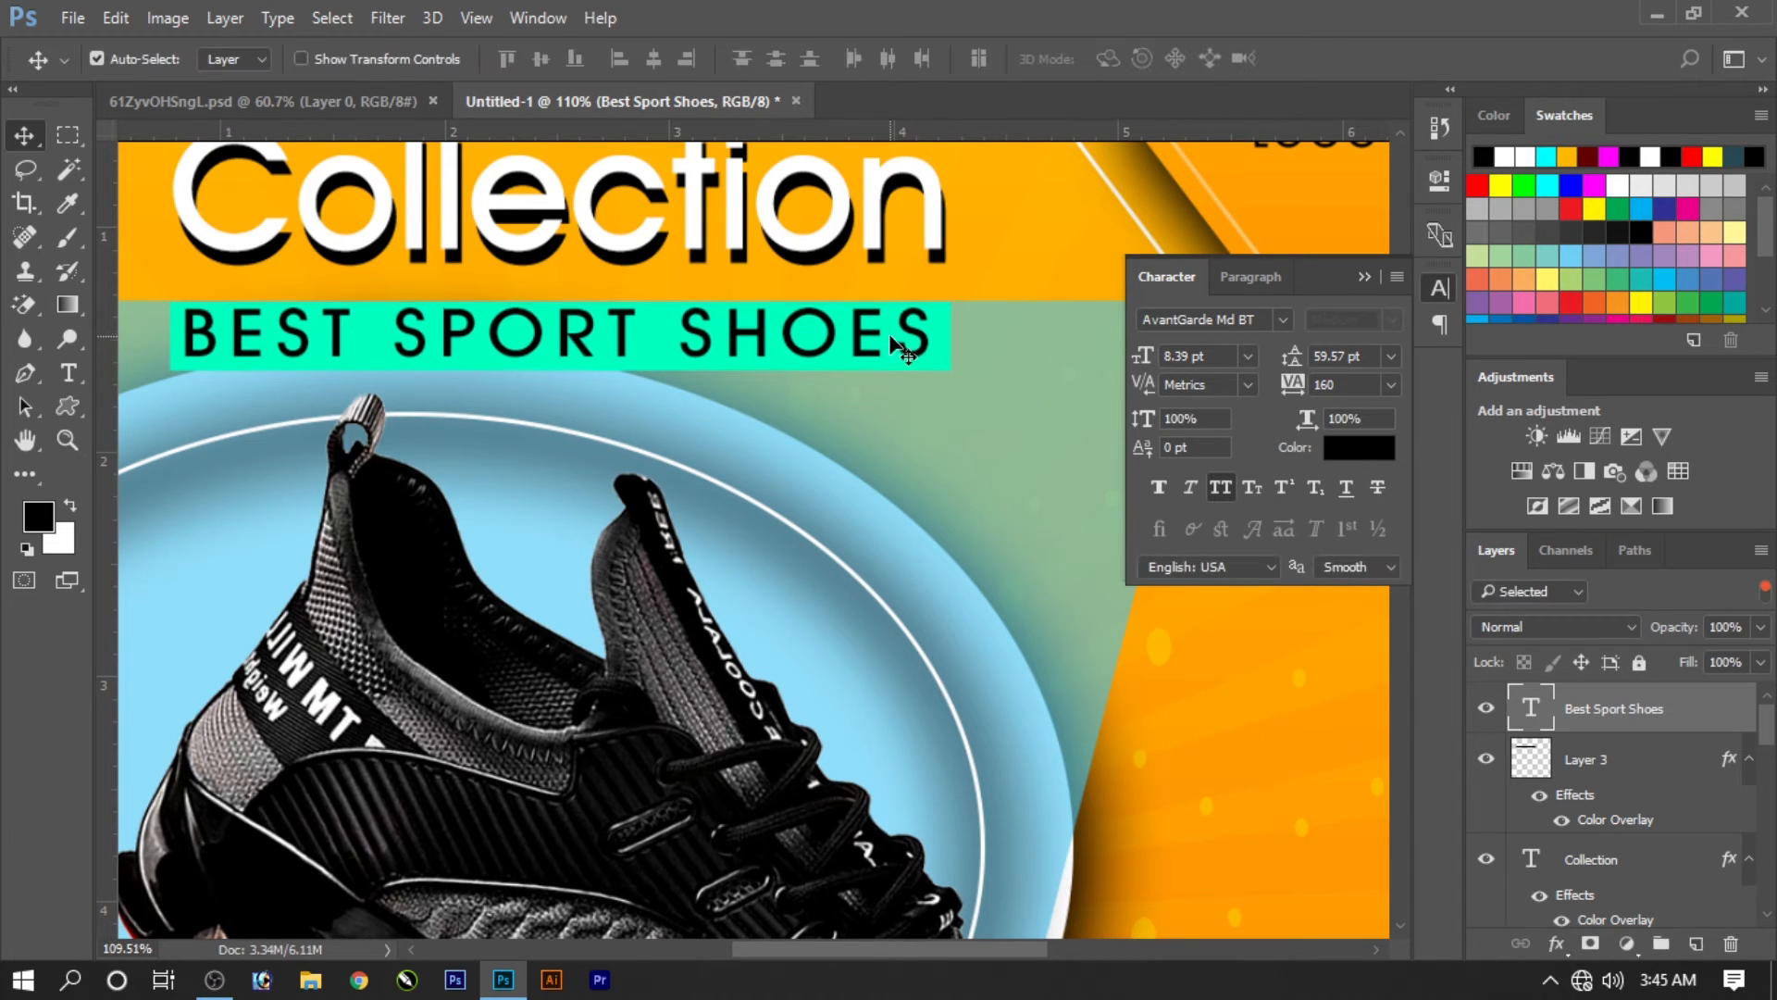
{"action": "key", "text": "Right"}
{"action": "key", "text": "Right"}
{"action": "key", "text": "Right"}
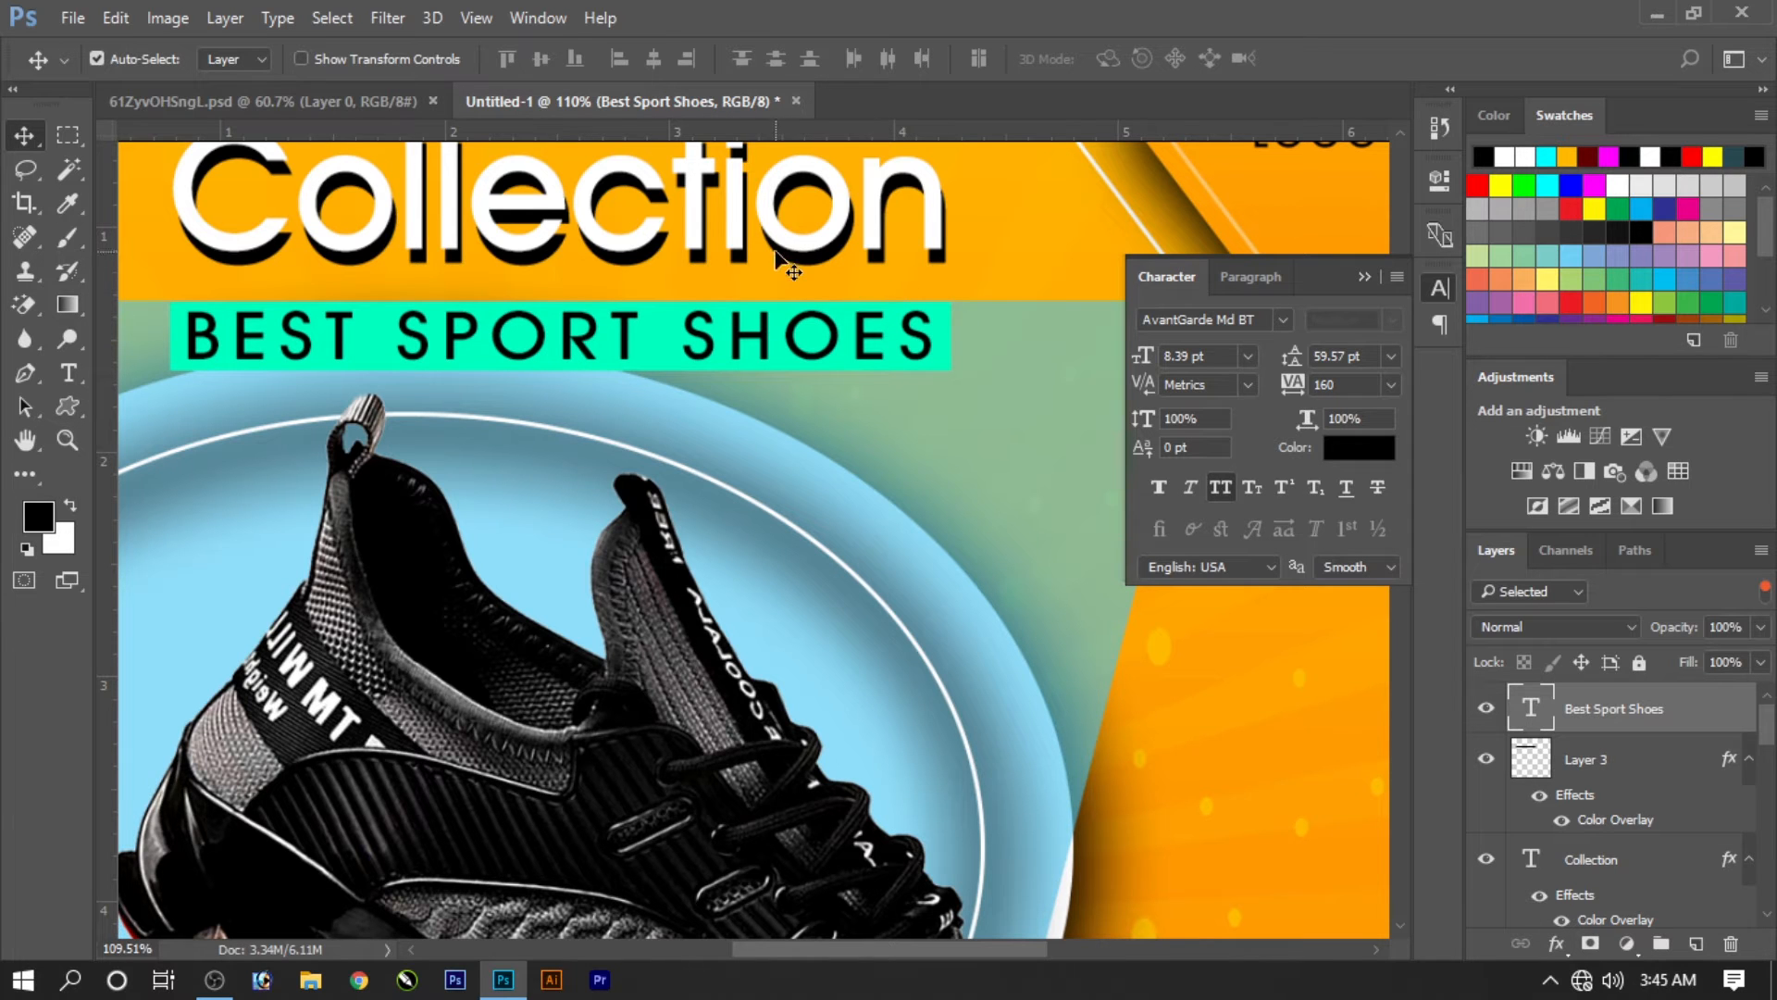
{"action": "left_click_drag", "start_coordinate": [778, 259], "coordinate": [780, 278]}
{"action": "key", "text": "ctrl+0"}
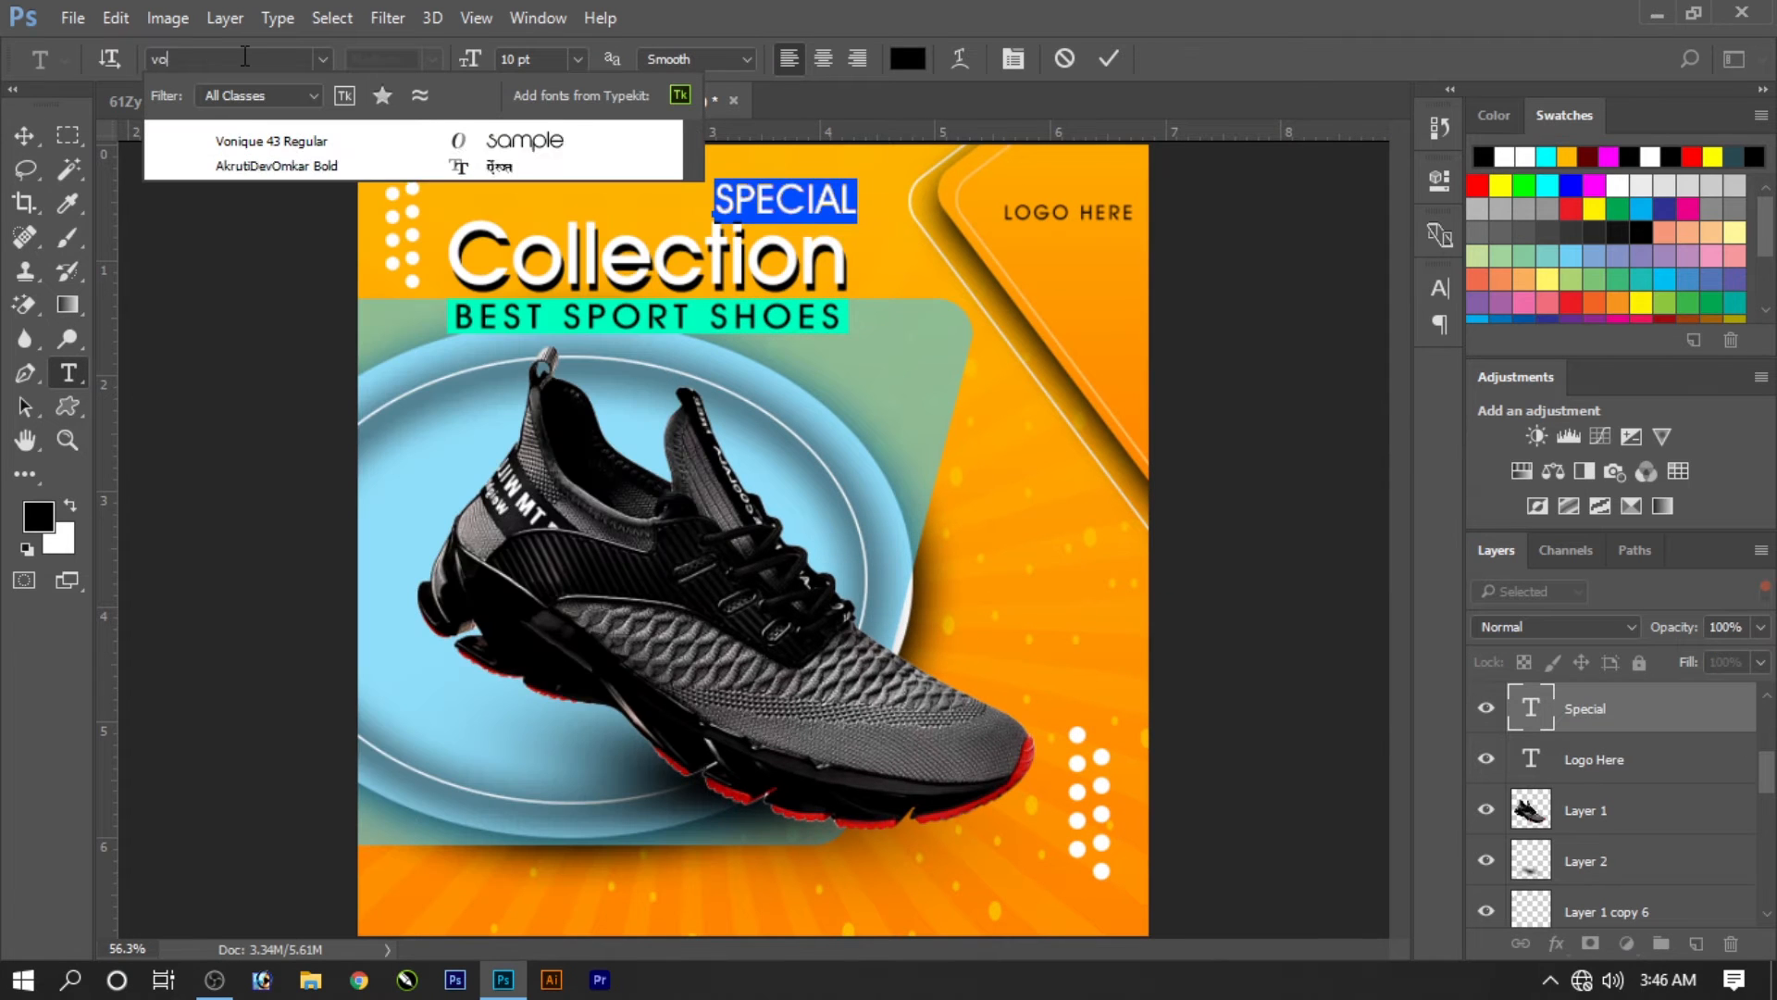
Step: Change the font of the SPECIAL text to Vonique 43 Regular
{"action": "type", "text": "ni"}
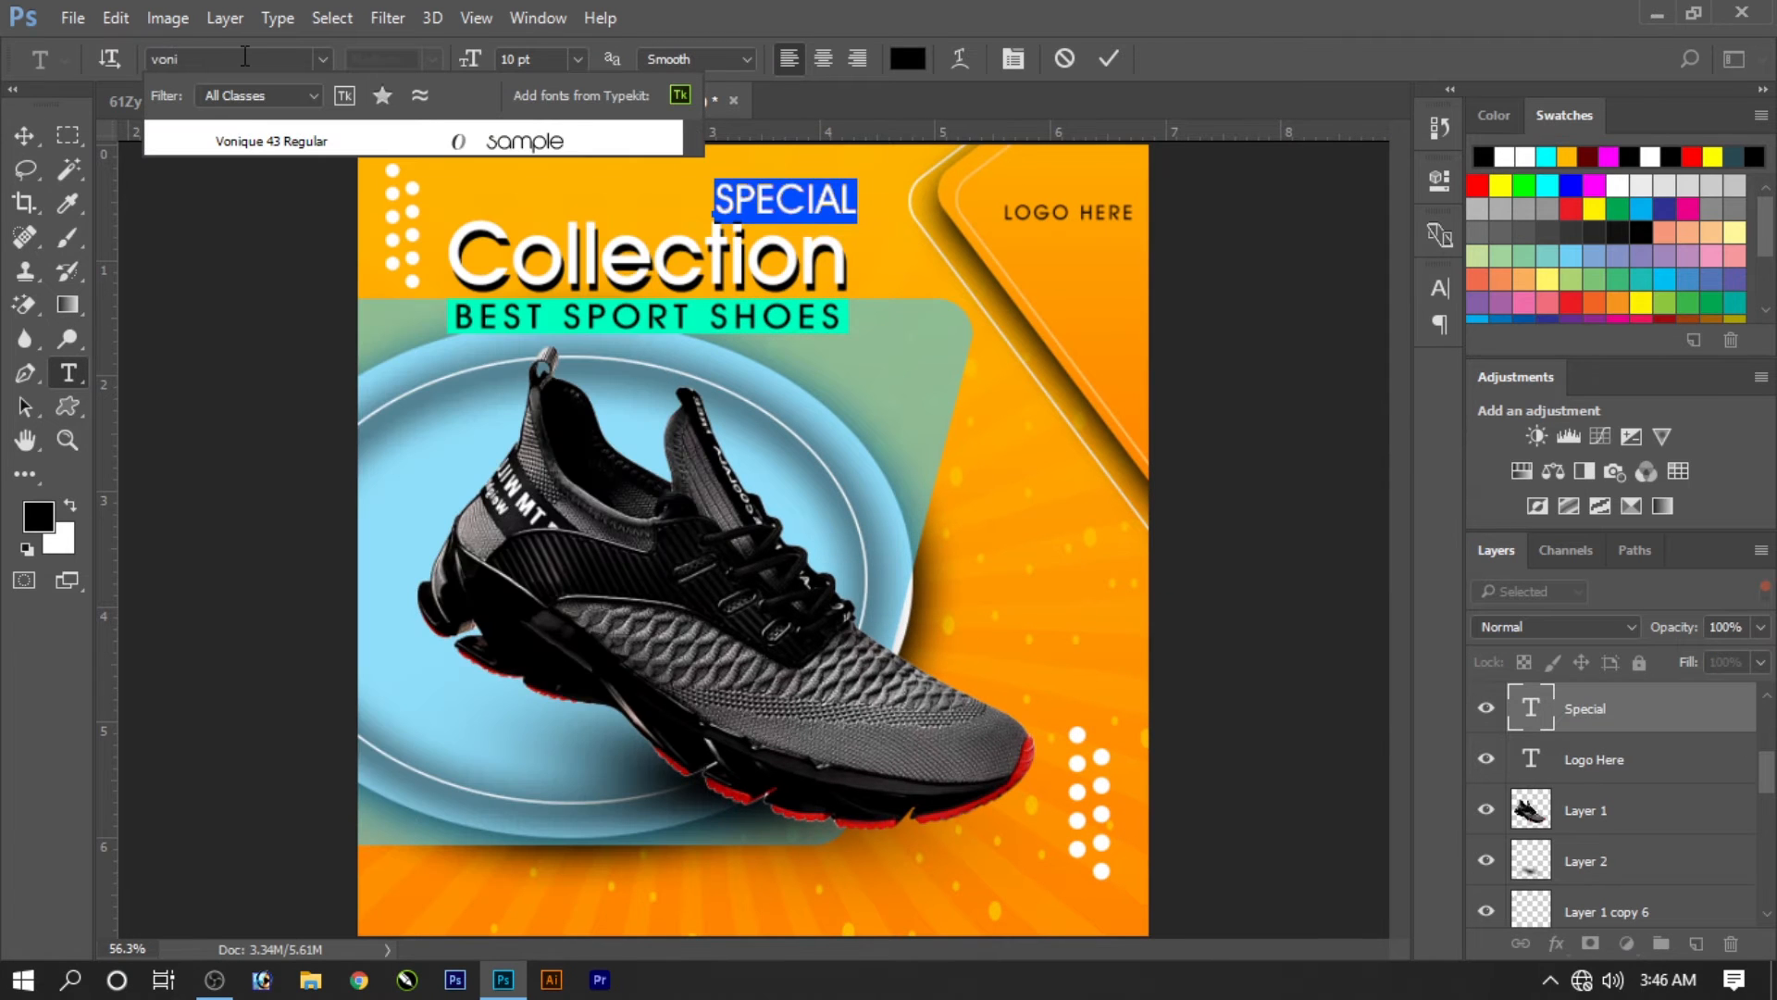
{"action": "left_click", "coordinate": [337, 141]}
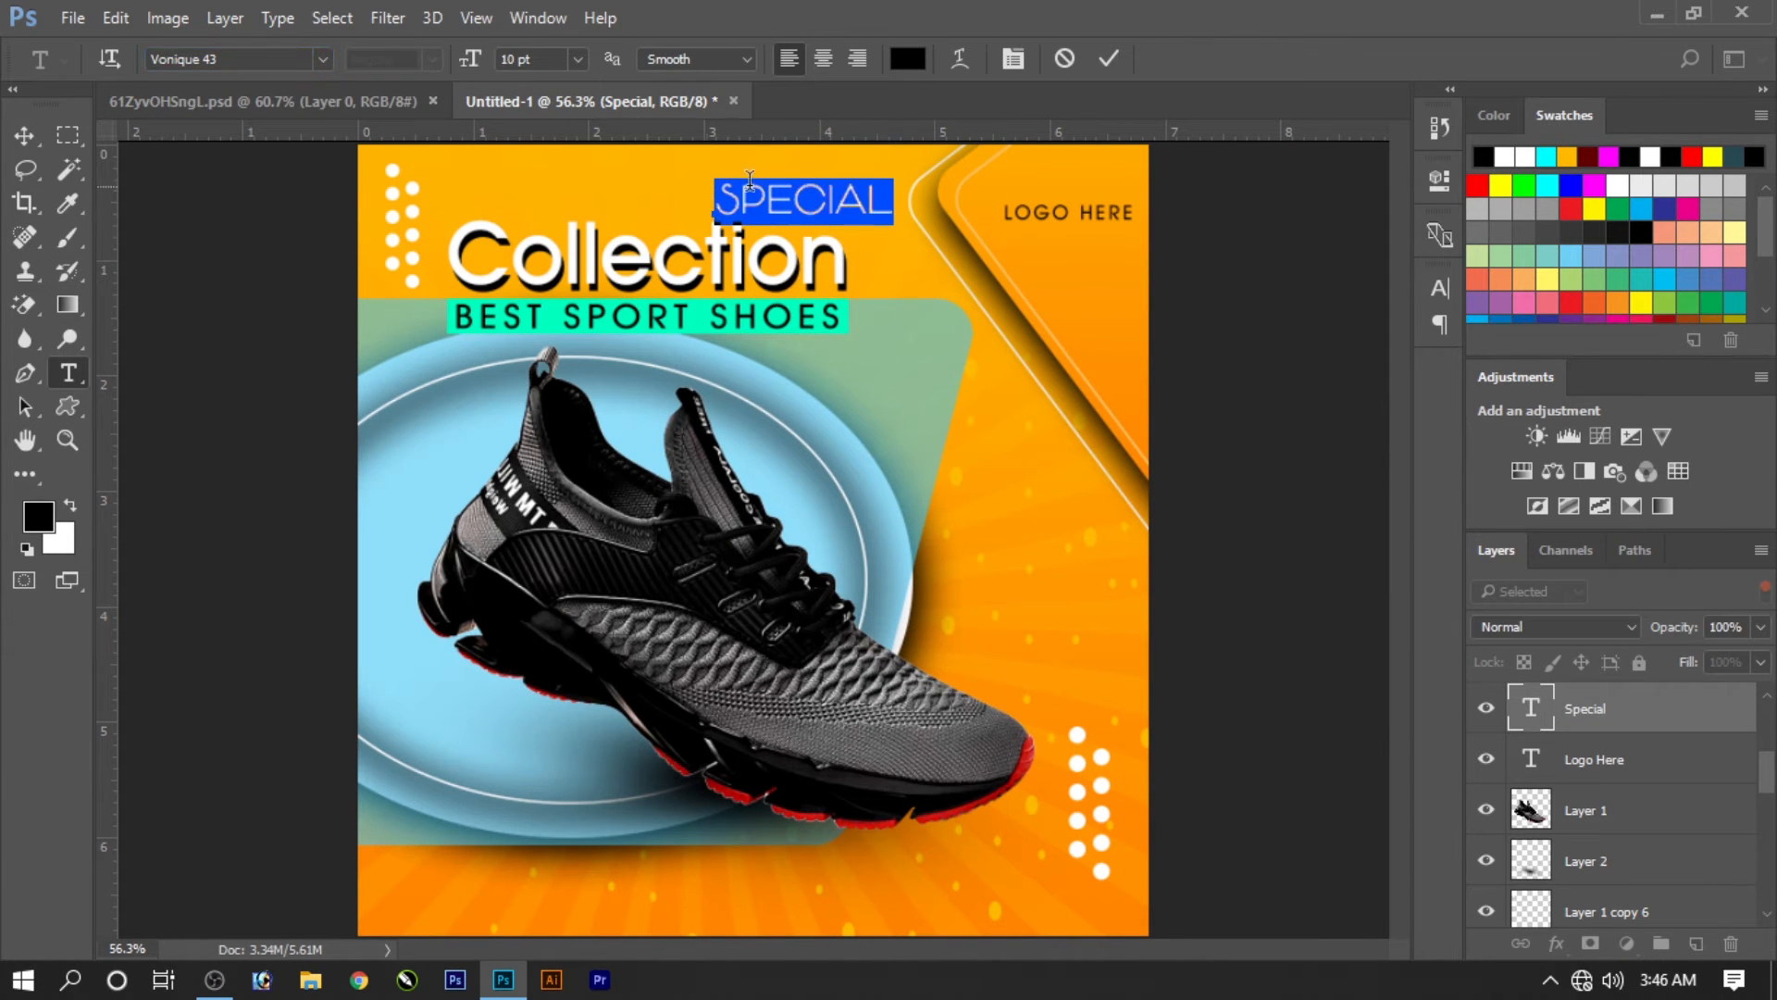
{"action": "left_click", "coordinate": [1109, 59]}
{"action": "key", "text": "v"}
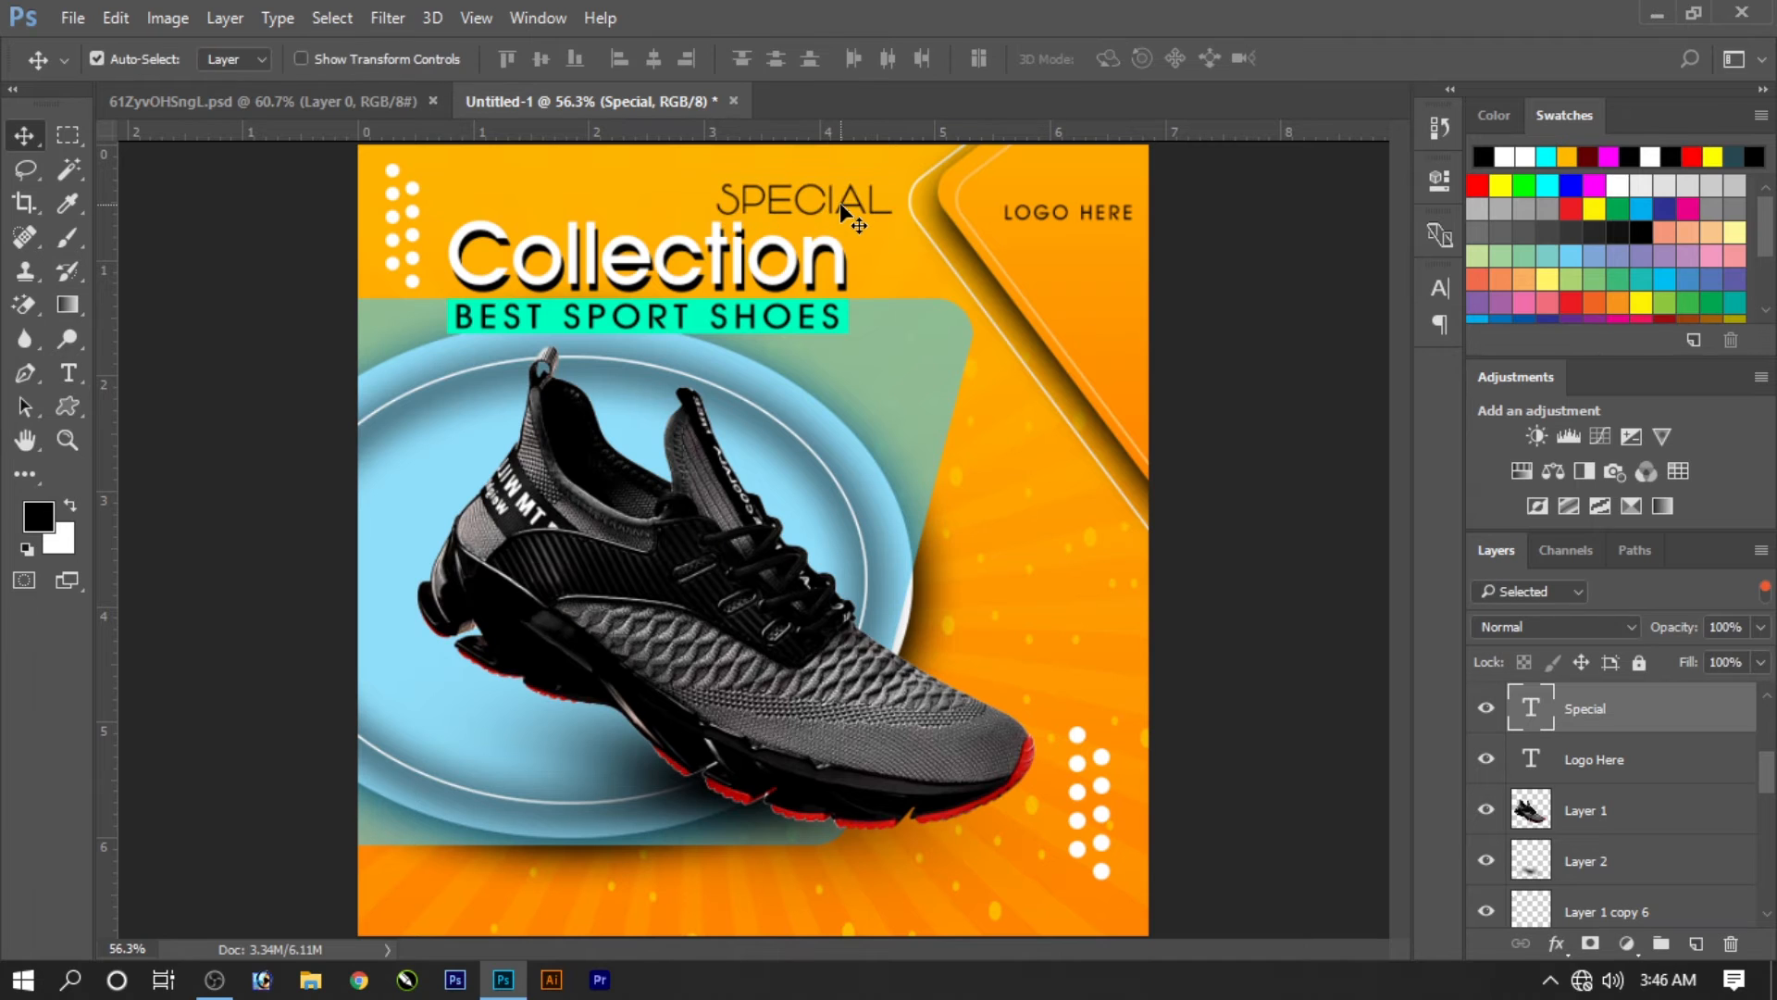
Step: Move SPECIAL left to align with Collection's right end and scale it up to about 105%
{"action": "left_click_drag", "start_coordinate": [840, 201], "coordinate": [791, 202]}
{"action": "key", "text": "ctrl+t"}
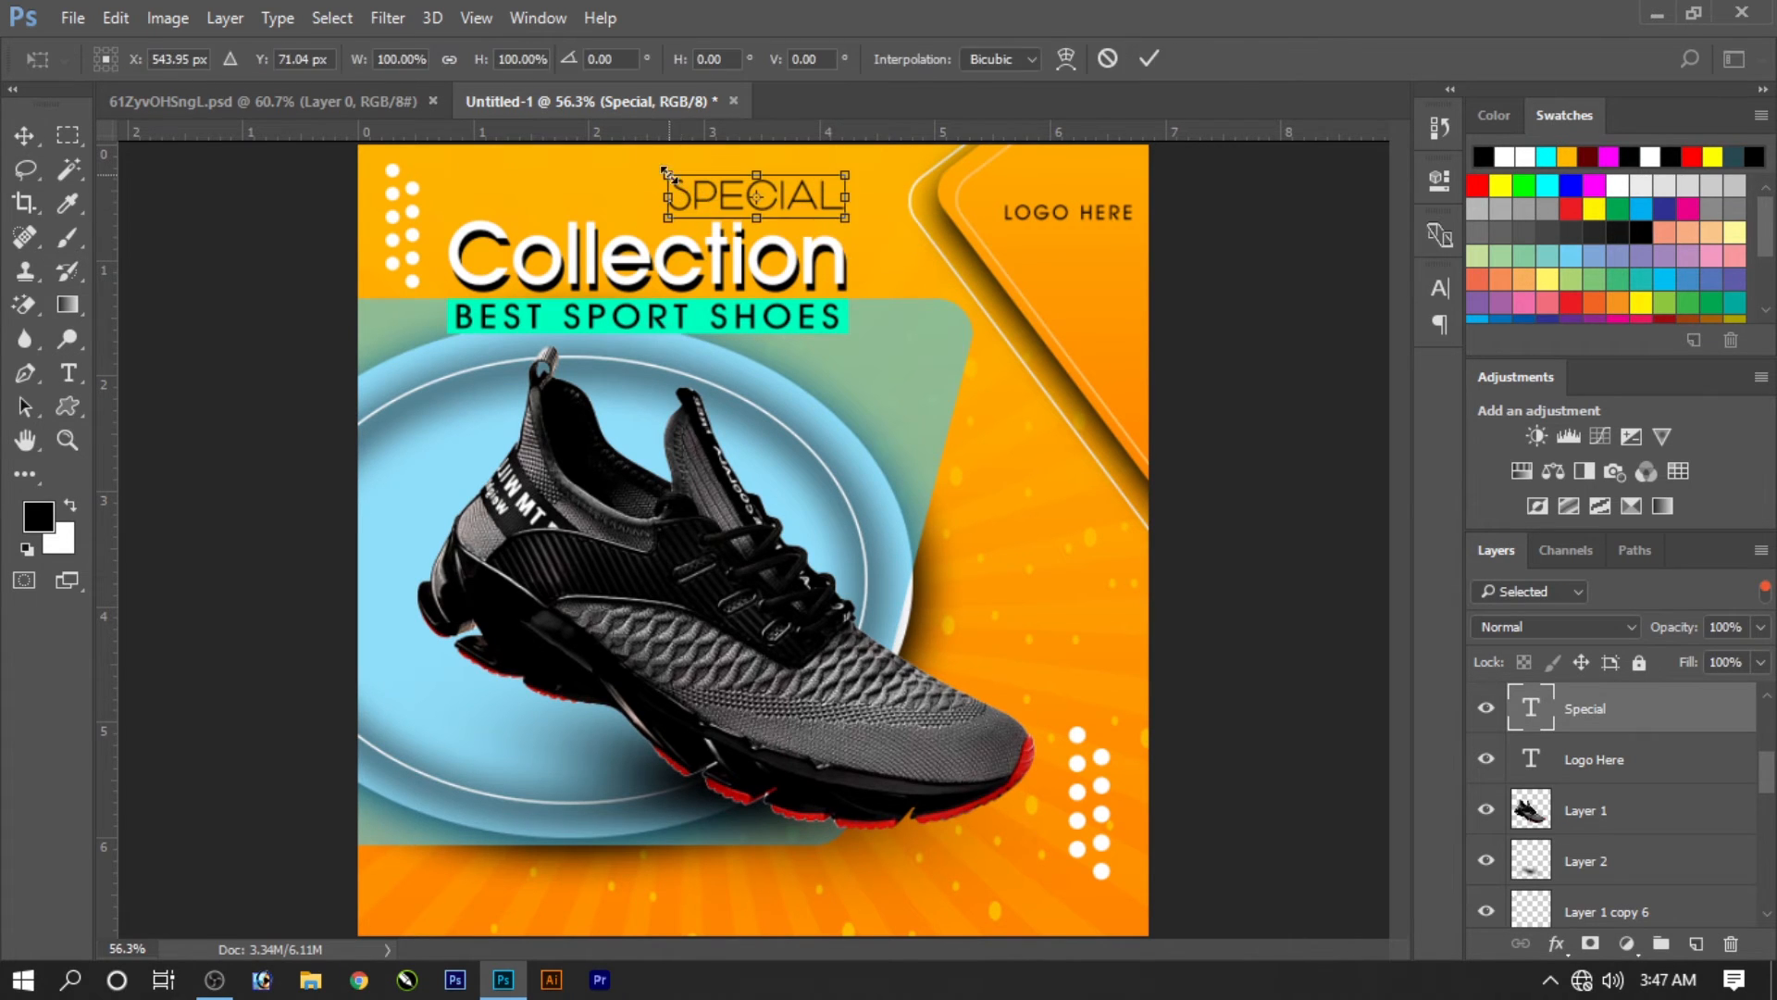
{"action": "left_click_drag", "start_coordinate": [666, 172], "coordinate": [658, 171]}
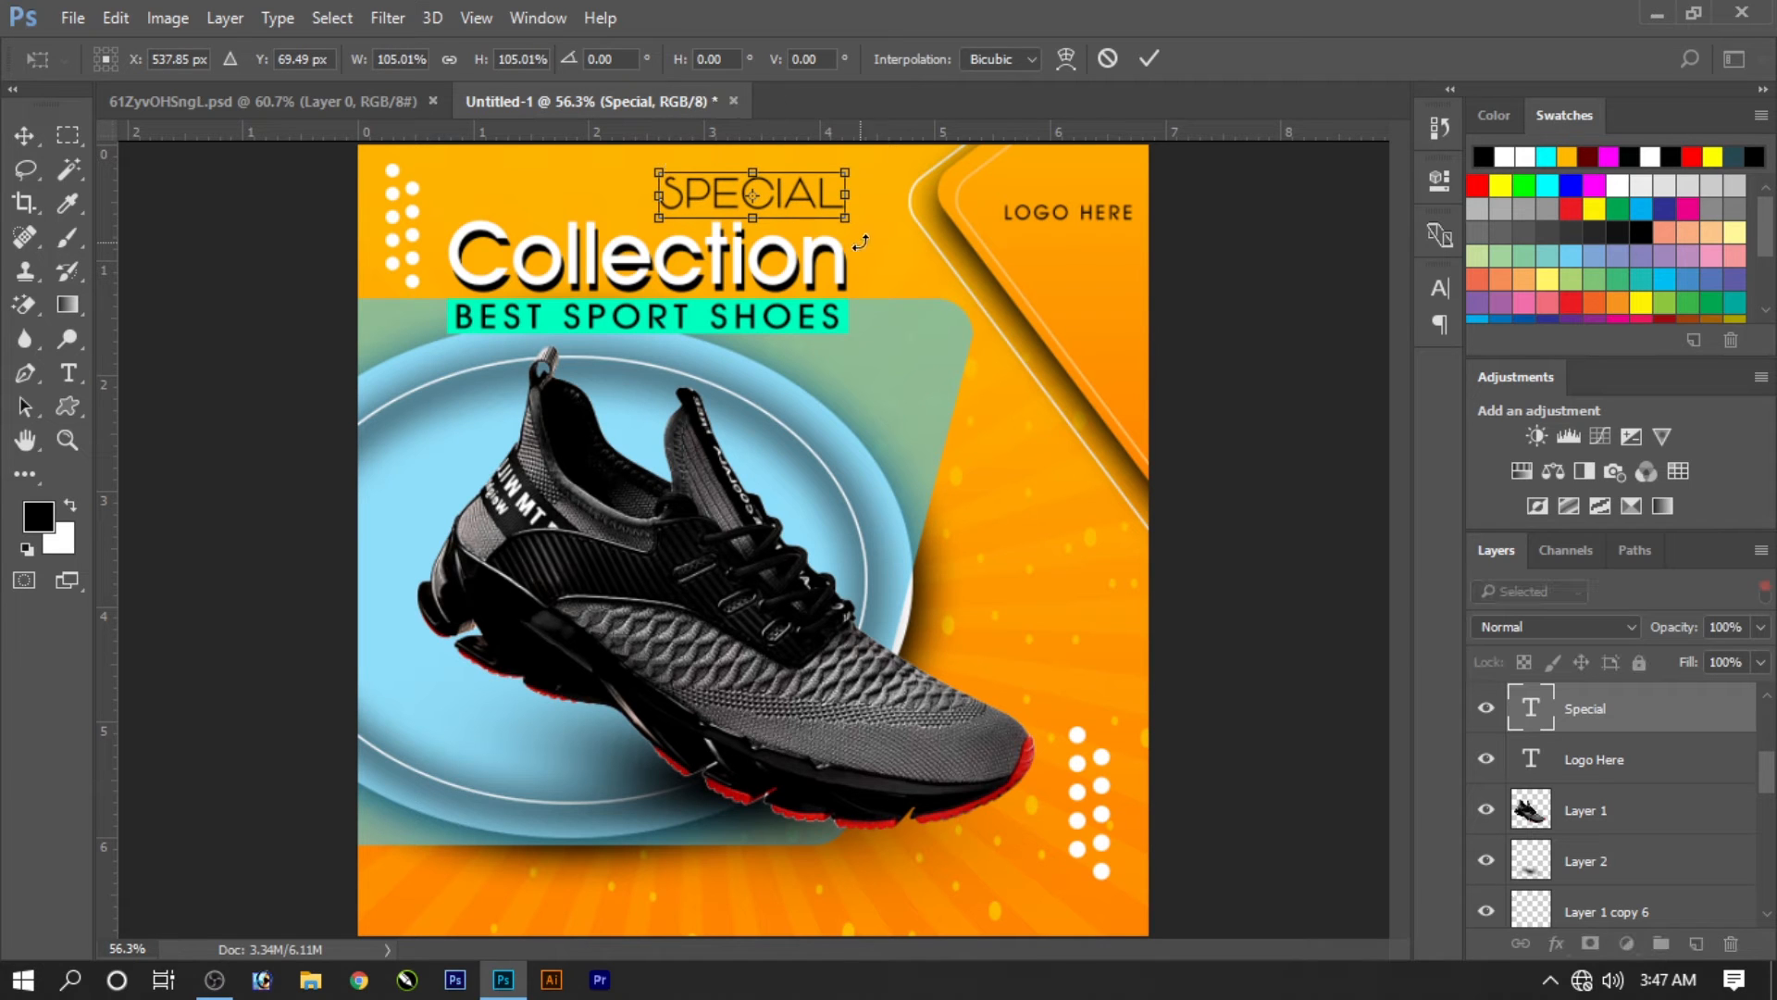
{"action": "key", "text": "Return"}
{"action": "key", "text": "t"}
{"action": "left_click", "coordinate": [907, 58]}
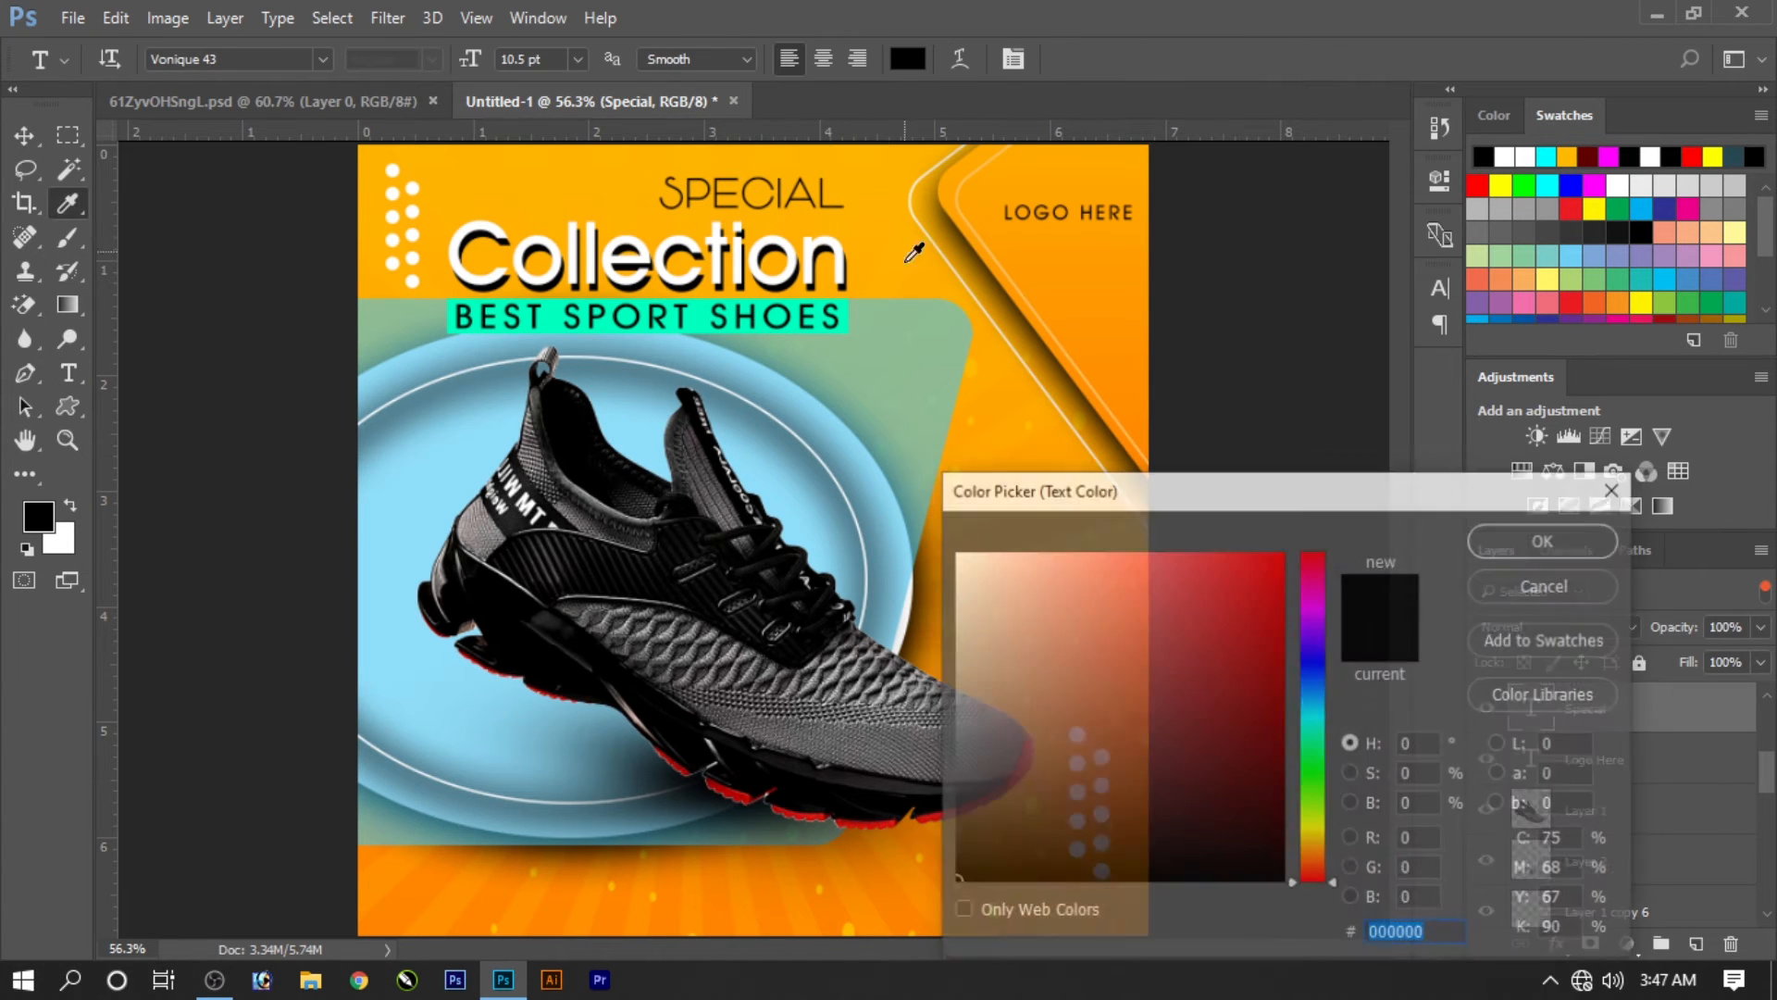
{"action": "key", "text": "Return"}
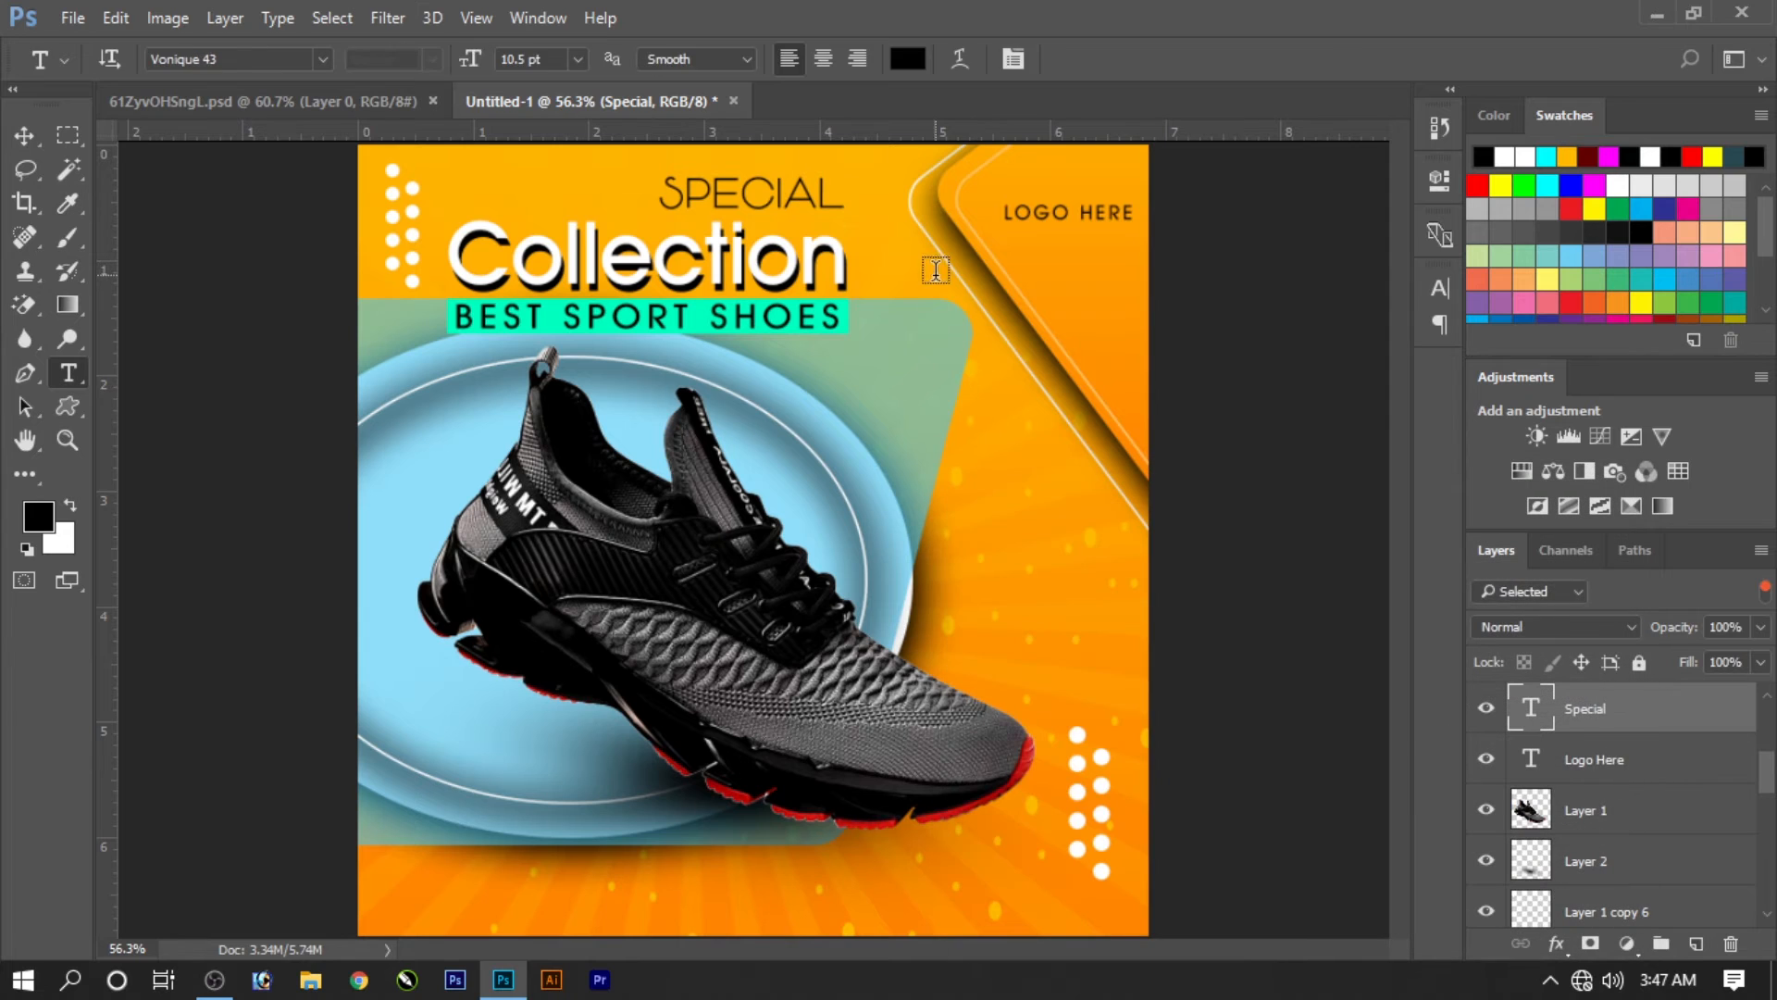
{"action": "key", "text": "v"}
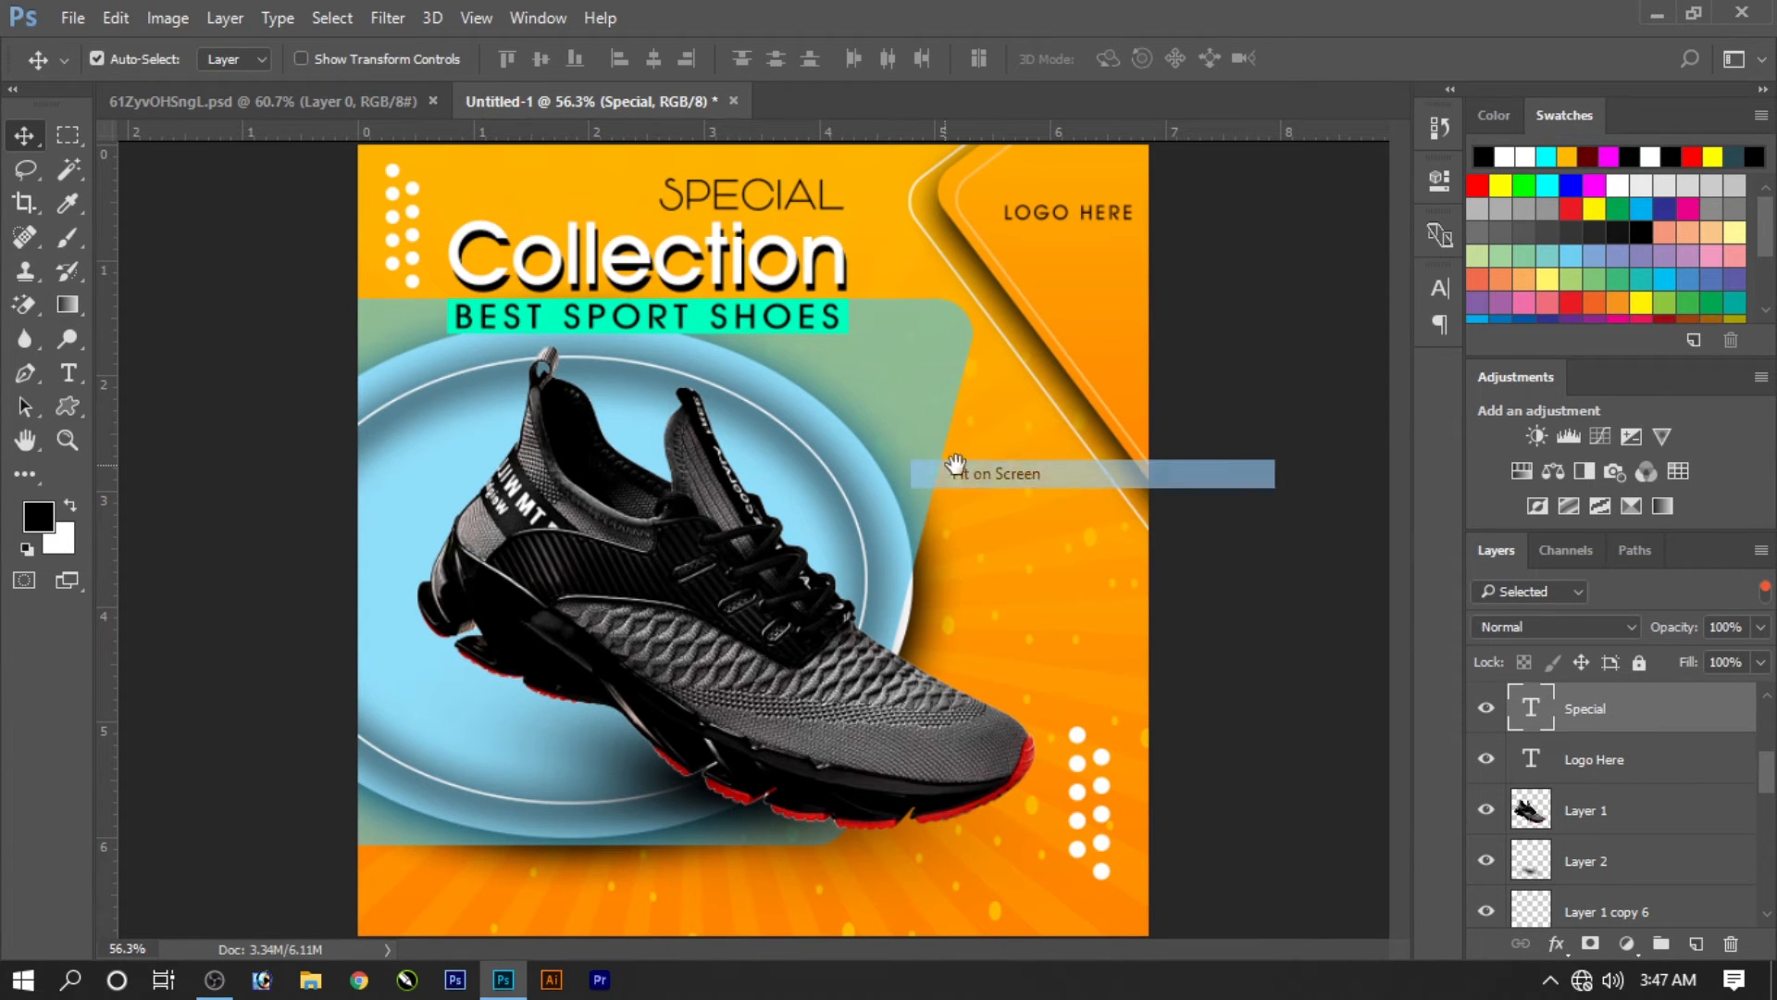
Step: Add the text SHOP NOW in Vonique 43 at 10 pt on the blue ellipse's lower part, layered just above the shoe's shadow
{"action": "left_click", "coordinate": [594, 757]}
{"action": "key", "text": "u"}
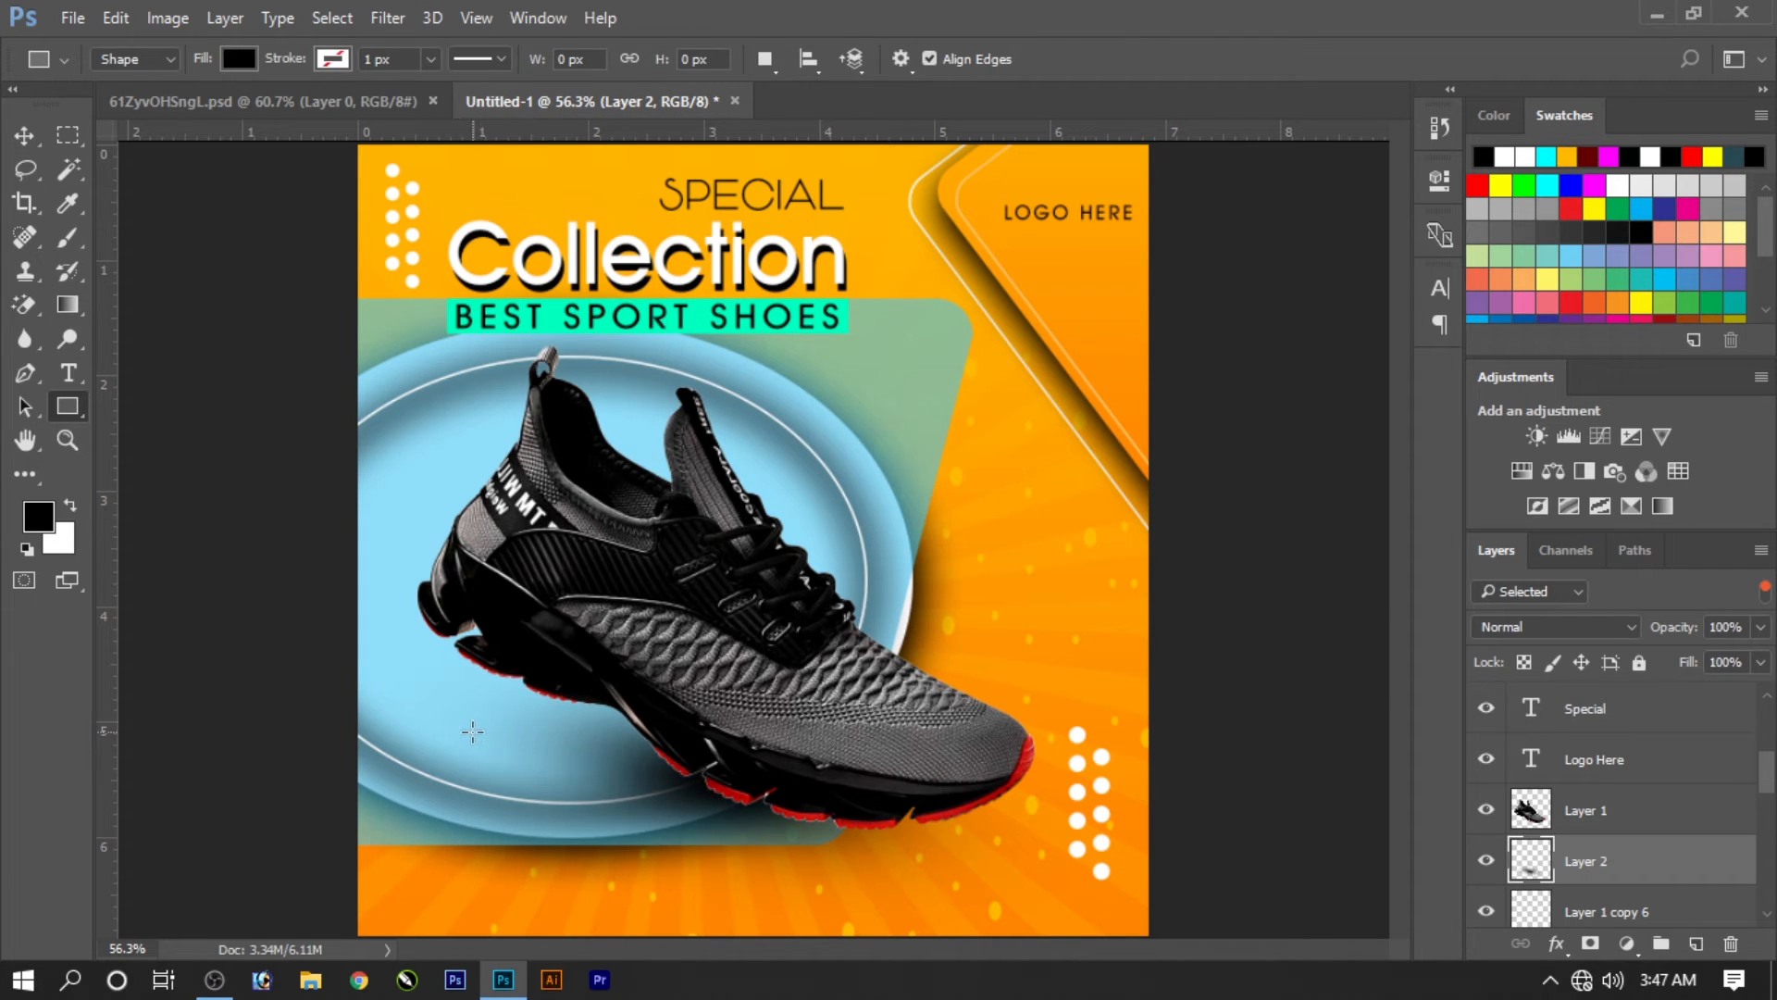
{"action": "key", "text": "t"}
{"action": "left_click", "coordinate": [469, 732]}
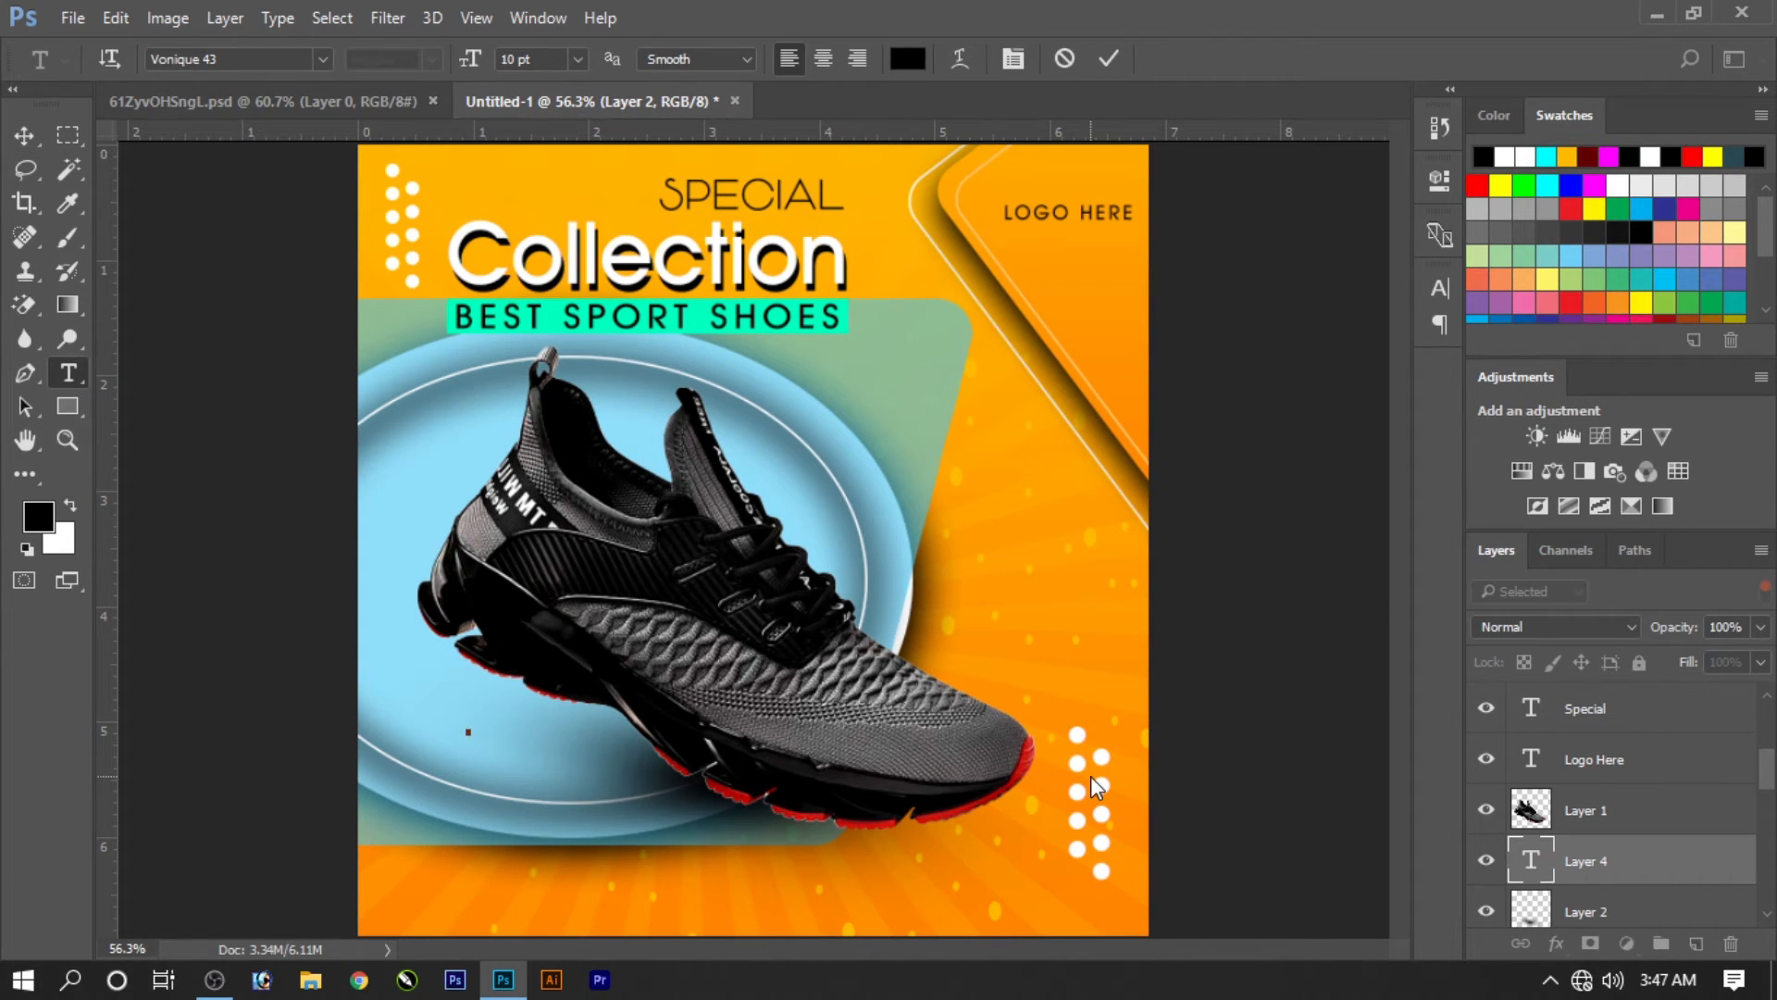
{"action": "type", "text": "SHOP"}
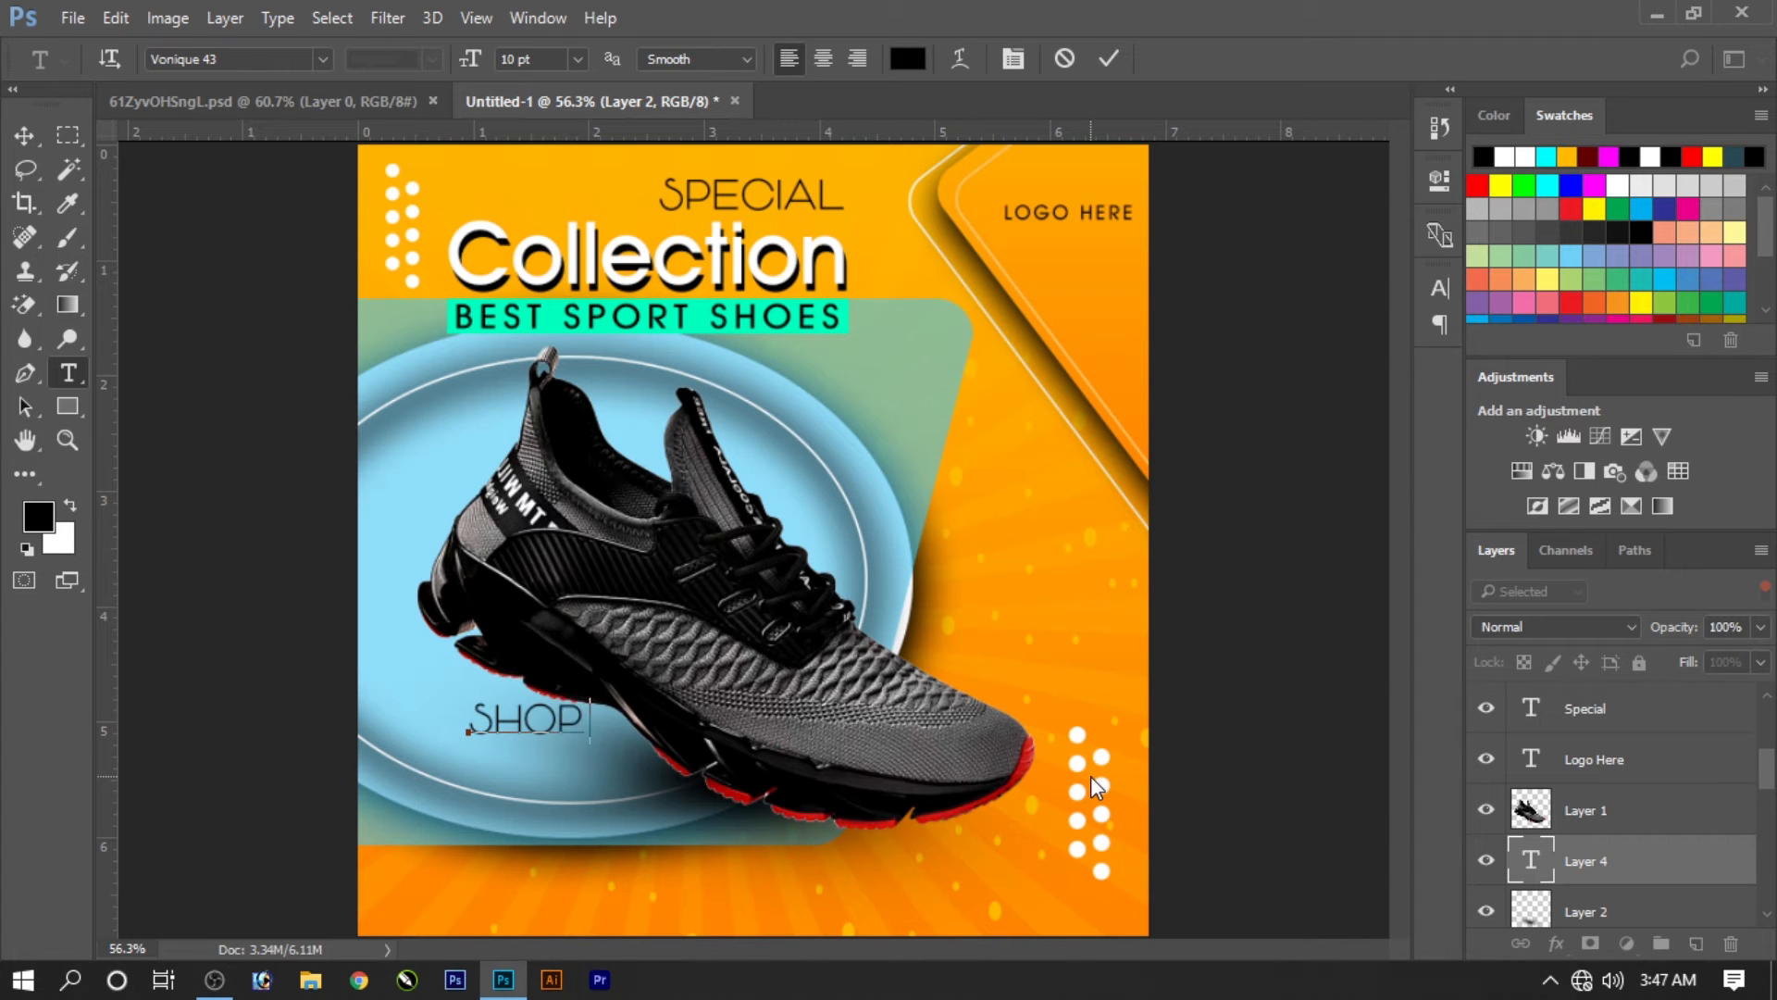
{"action": "type", "text": " NO"}
{"action": "key", "text": "ctrl+a"}
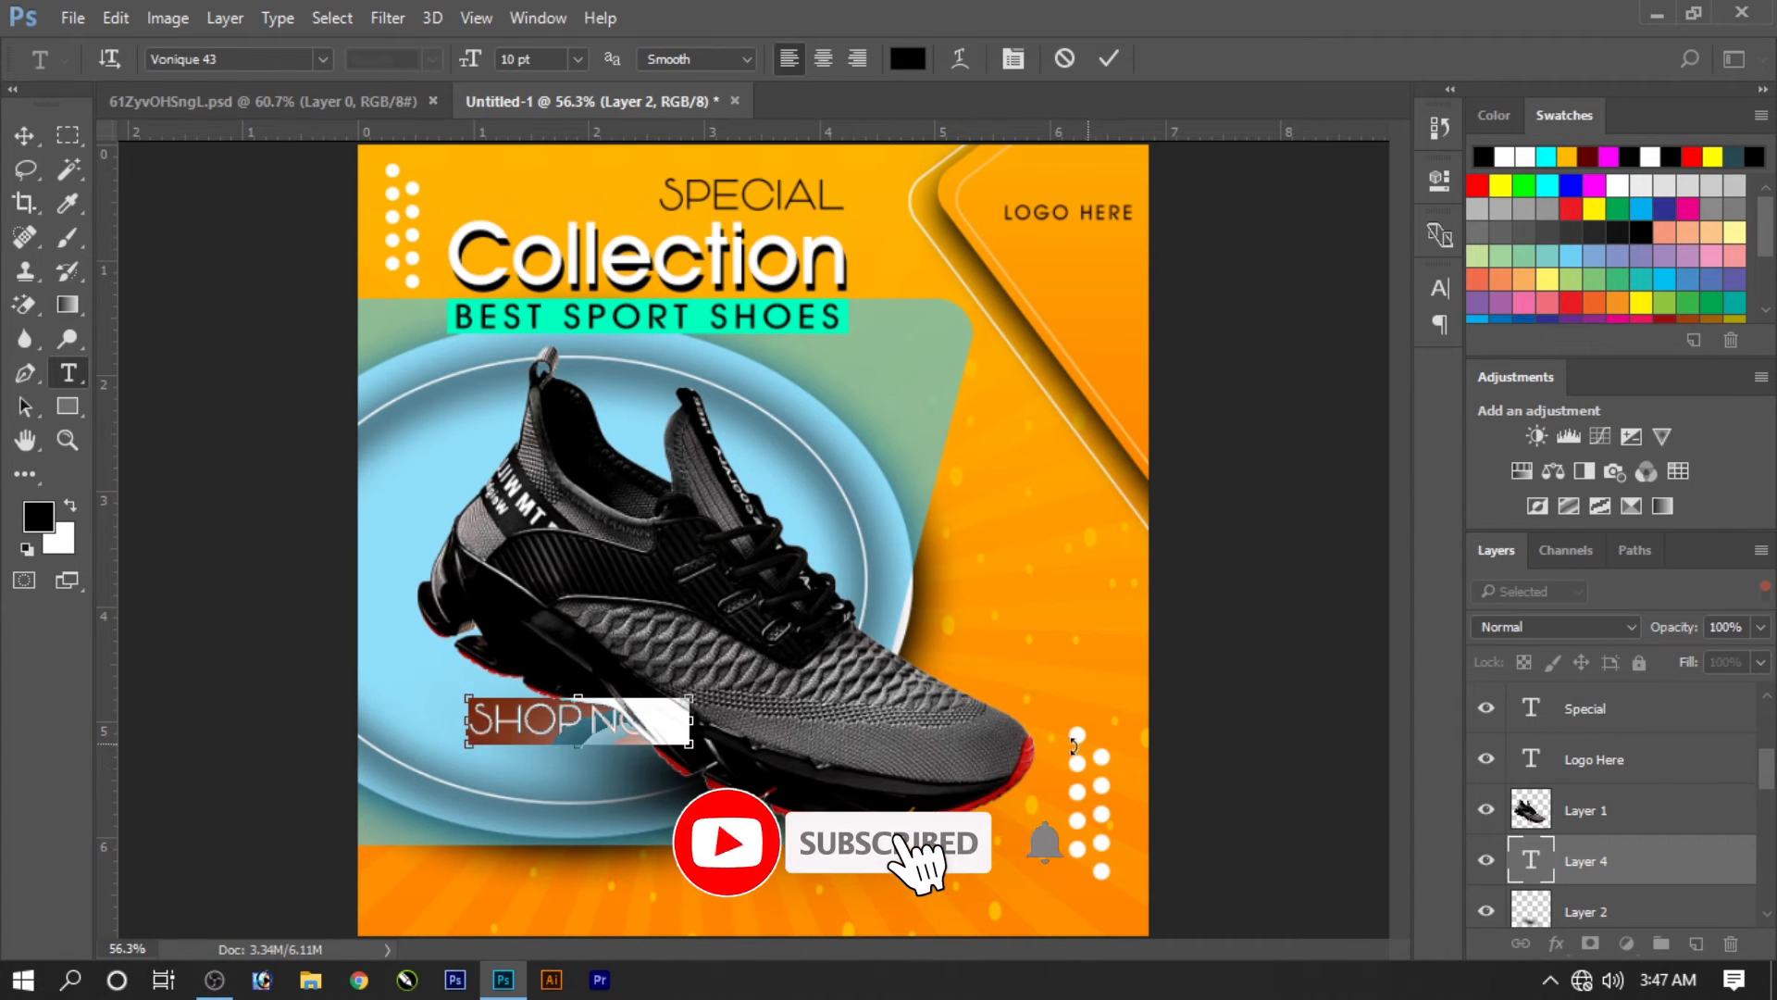
{"action": "left_click", "coordinate": [1109, 58]}
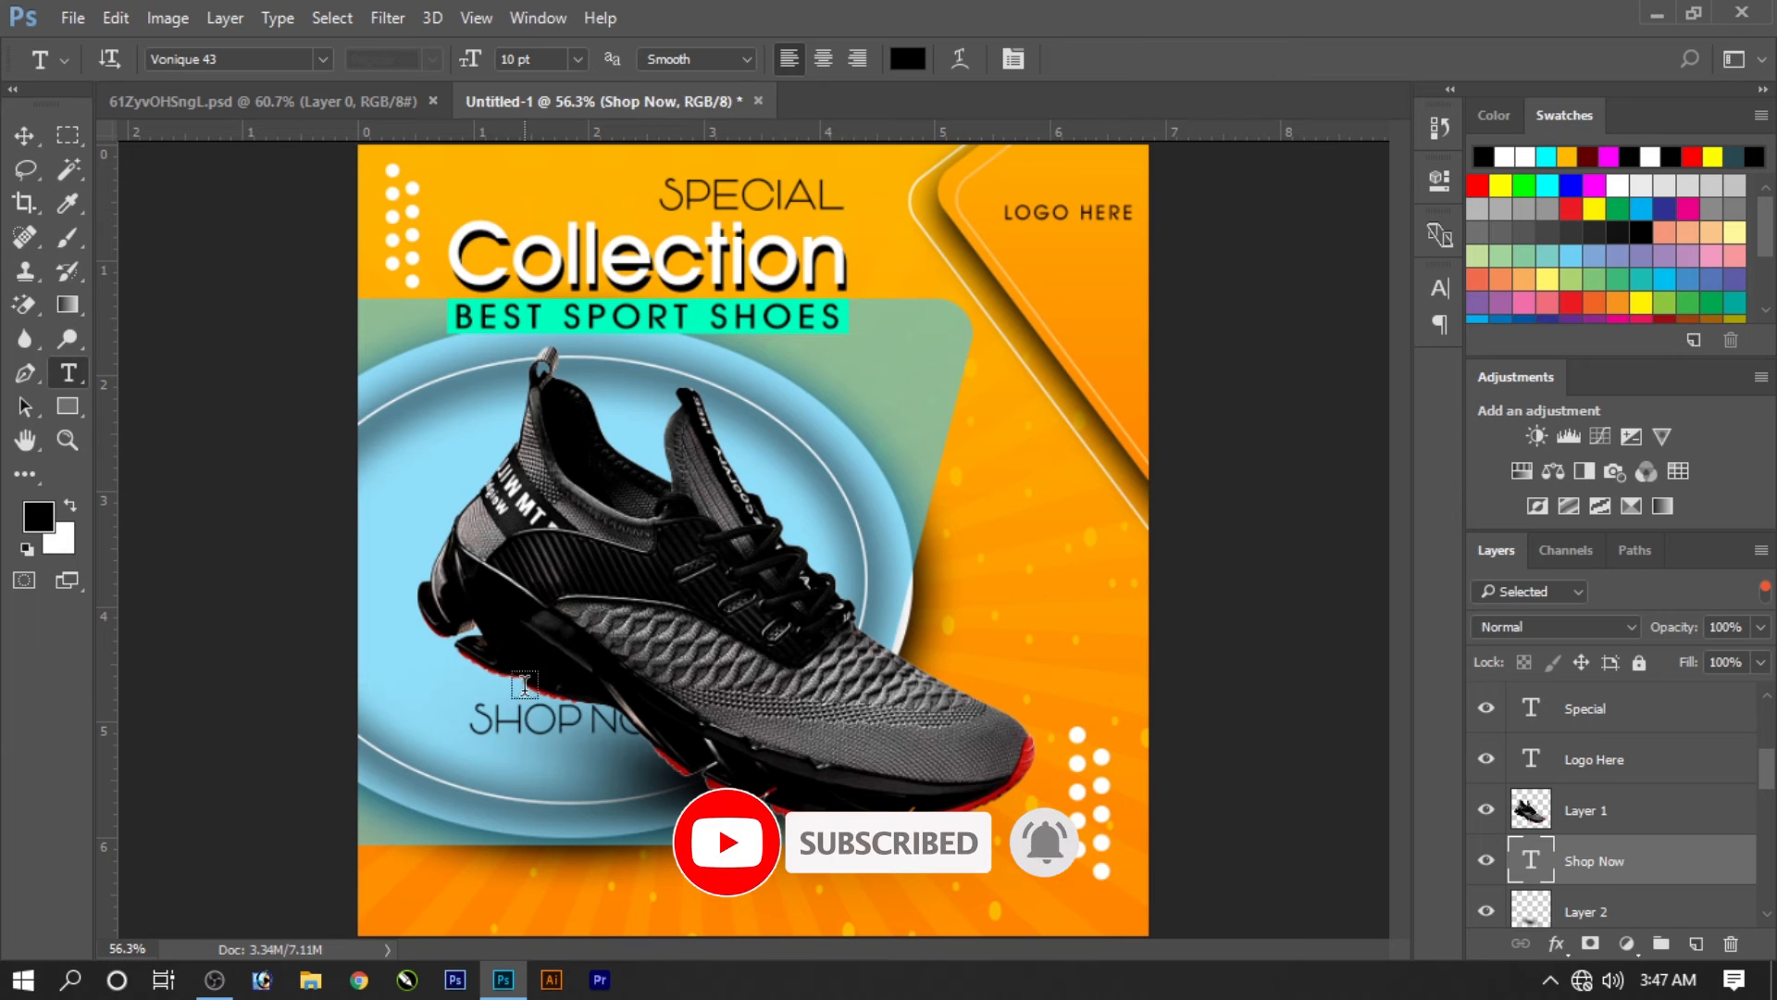
Step: Change the font of the SHOP NOW text to AvantGarde Bk BT Book
{"action": "left_click", "coordinate": [520, 719]}
{"action": "key", "text": "ctrl+a"}
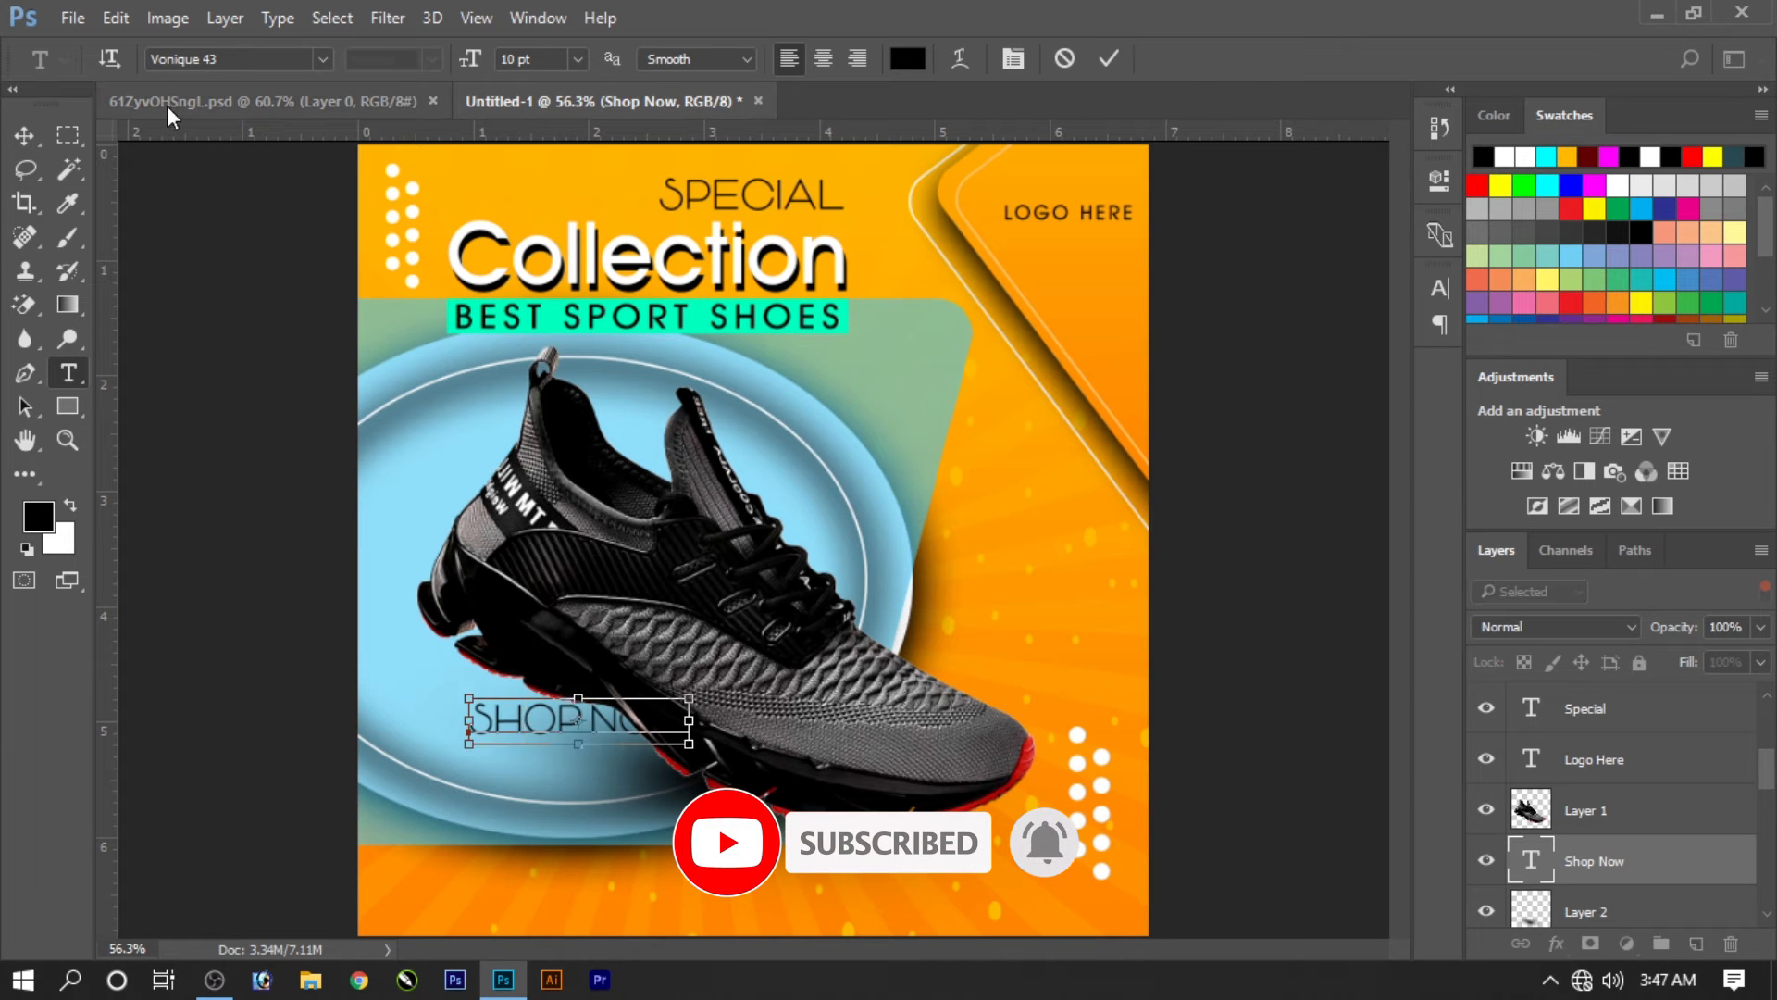
{"action": "left_click", "coordinate": [204, 58]}
{"action": "type", "text": "ava"}
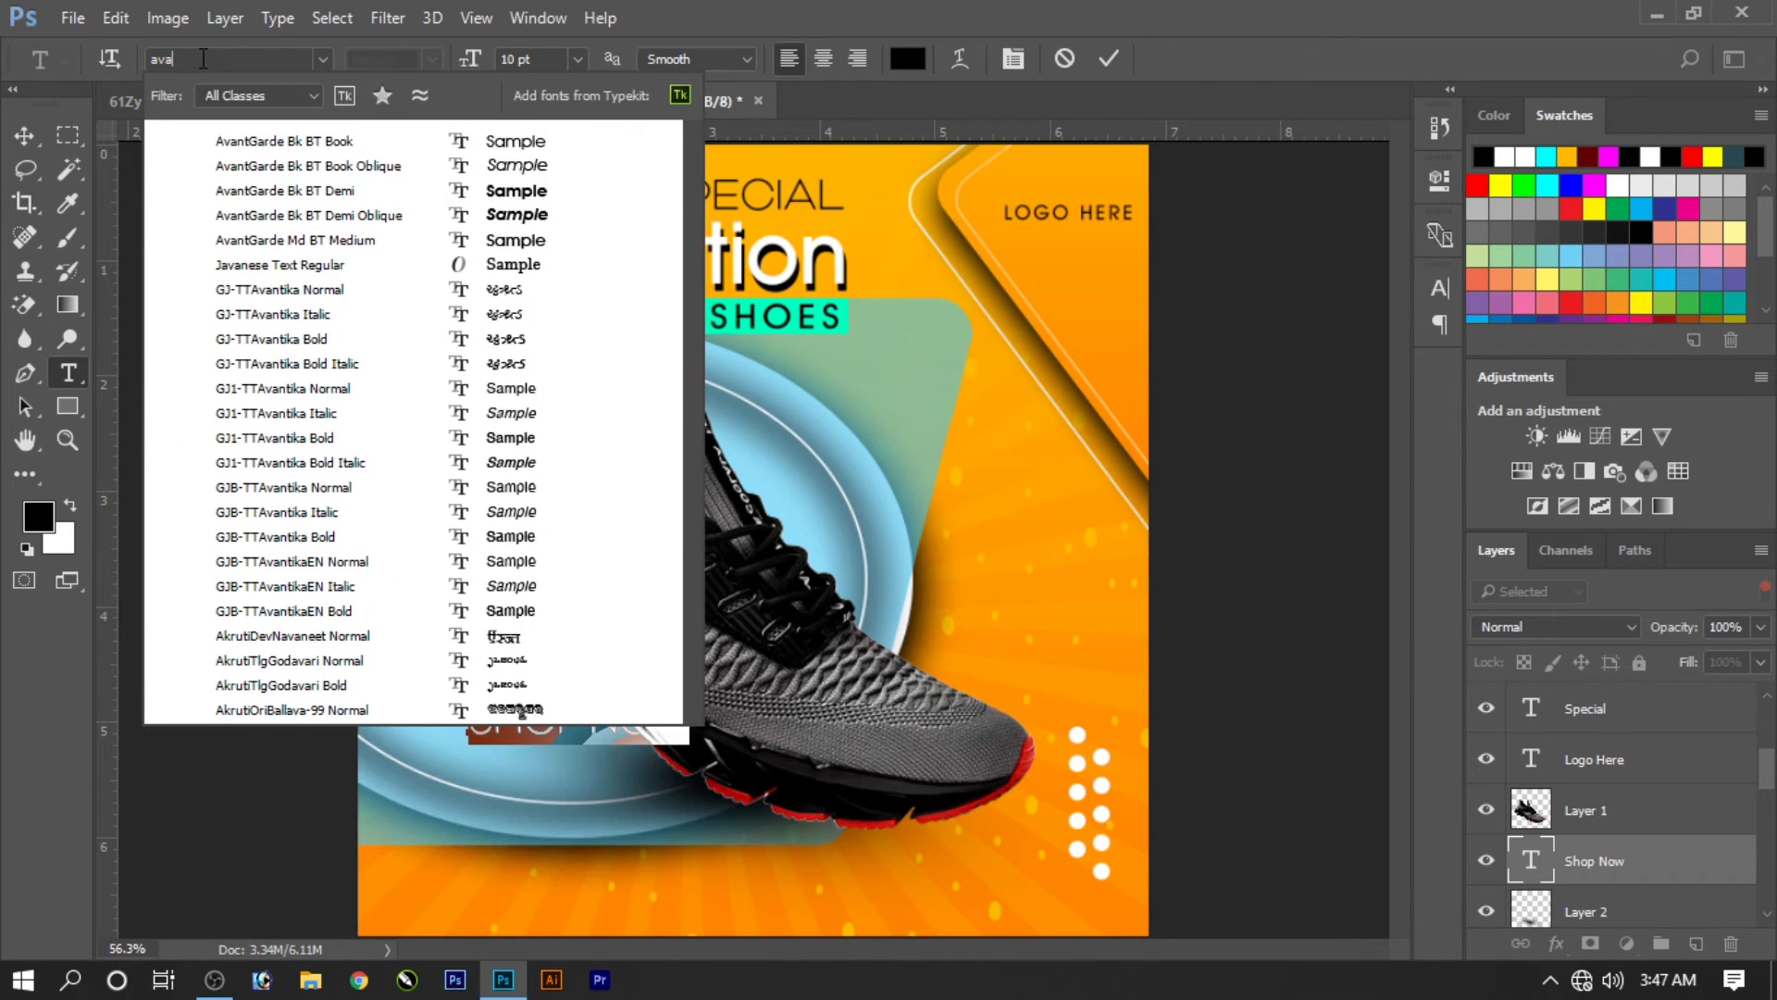
{"action": "left_click", "coordinate": [330, 141]}
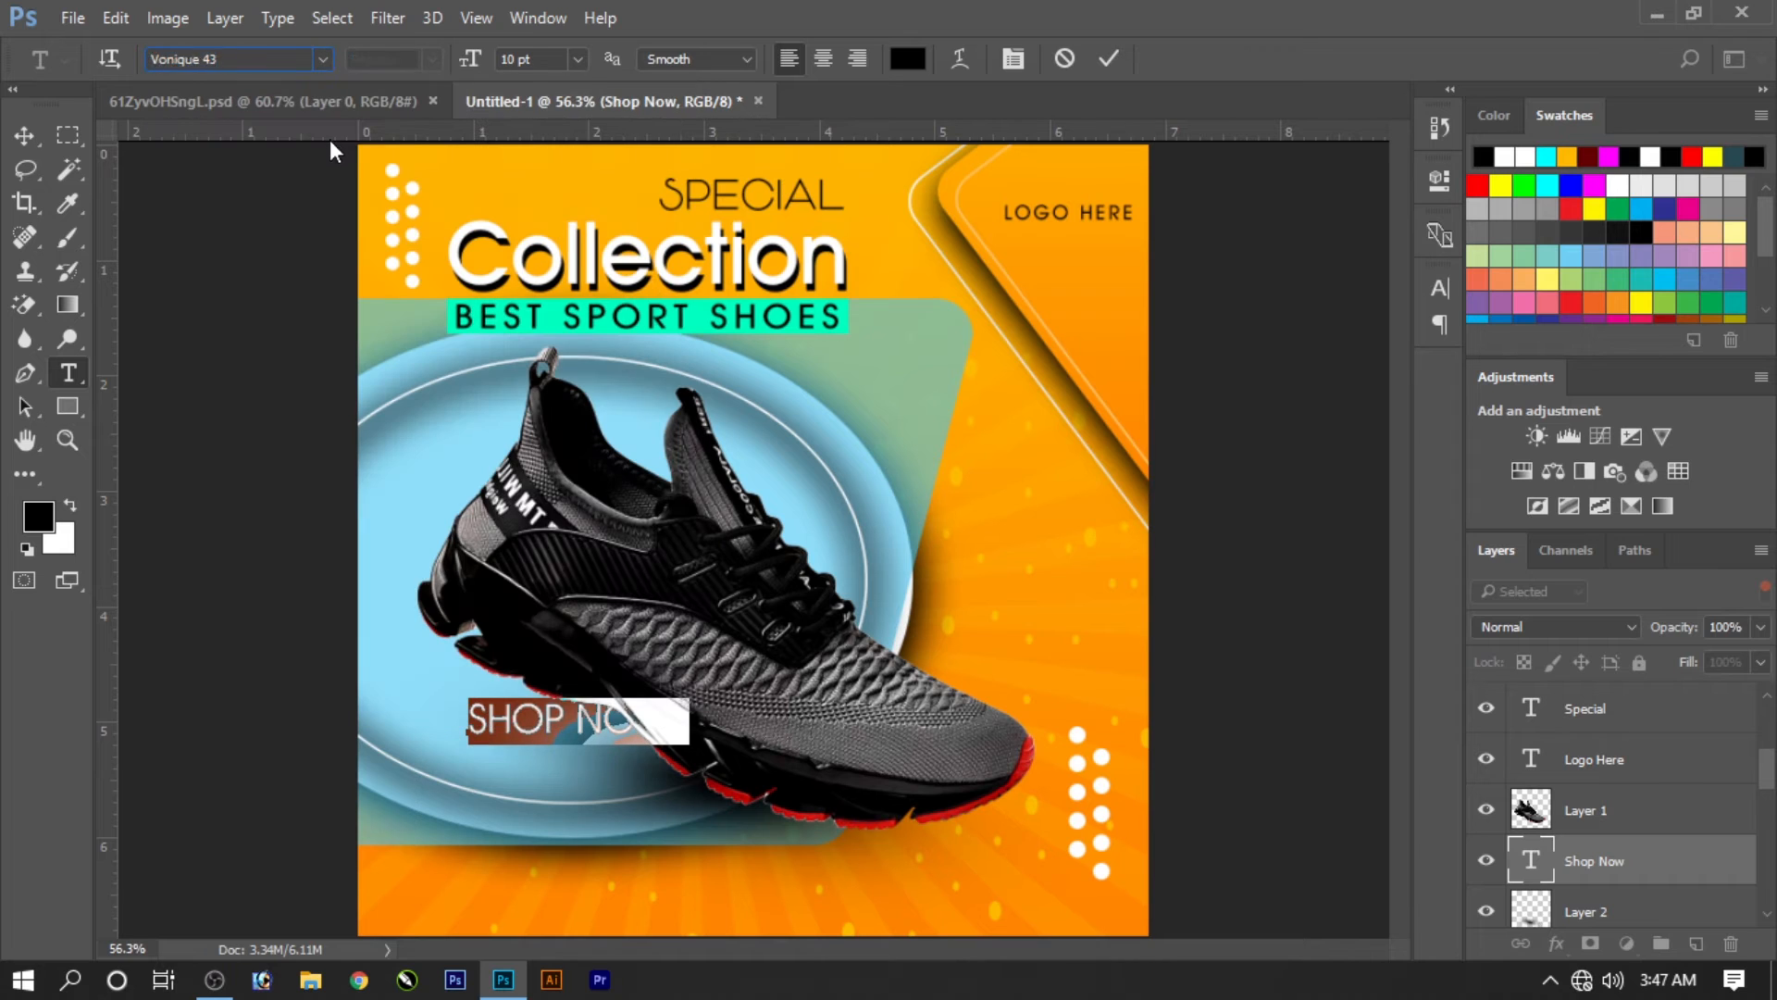
{"action": "left_click", "coordinate": [35, 145]}
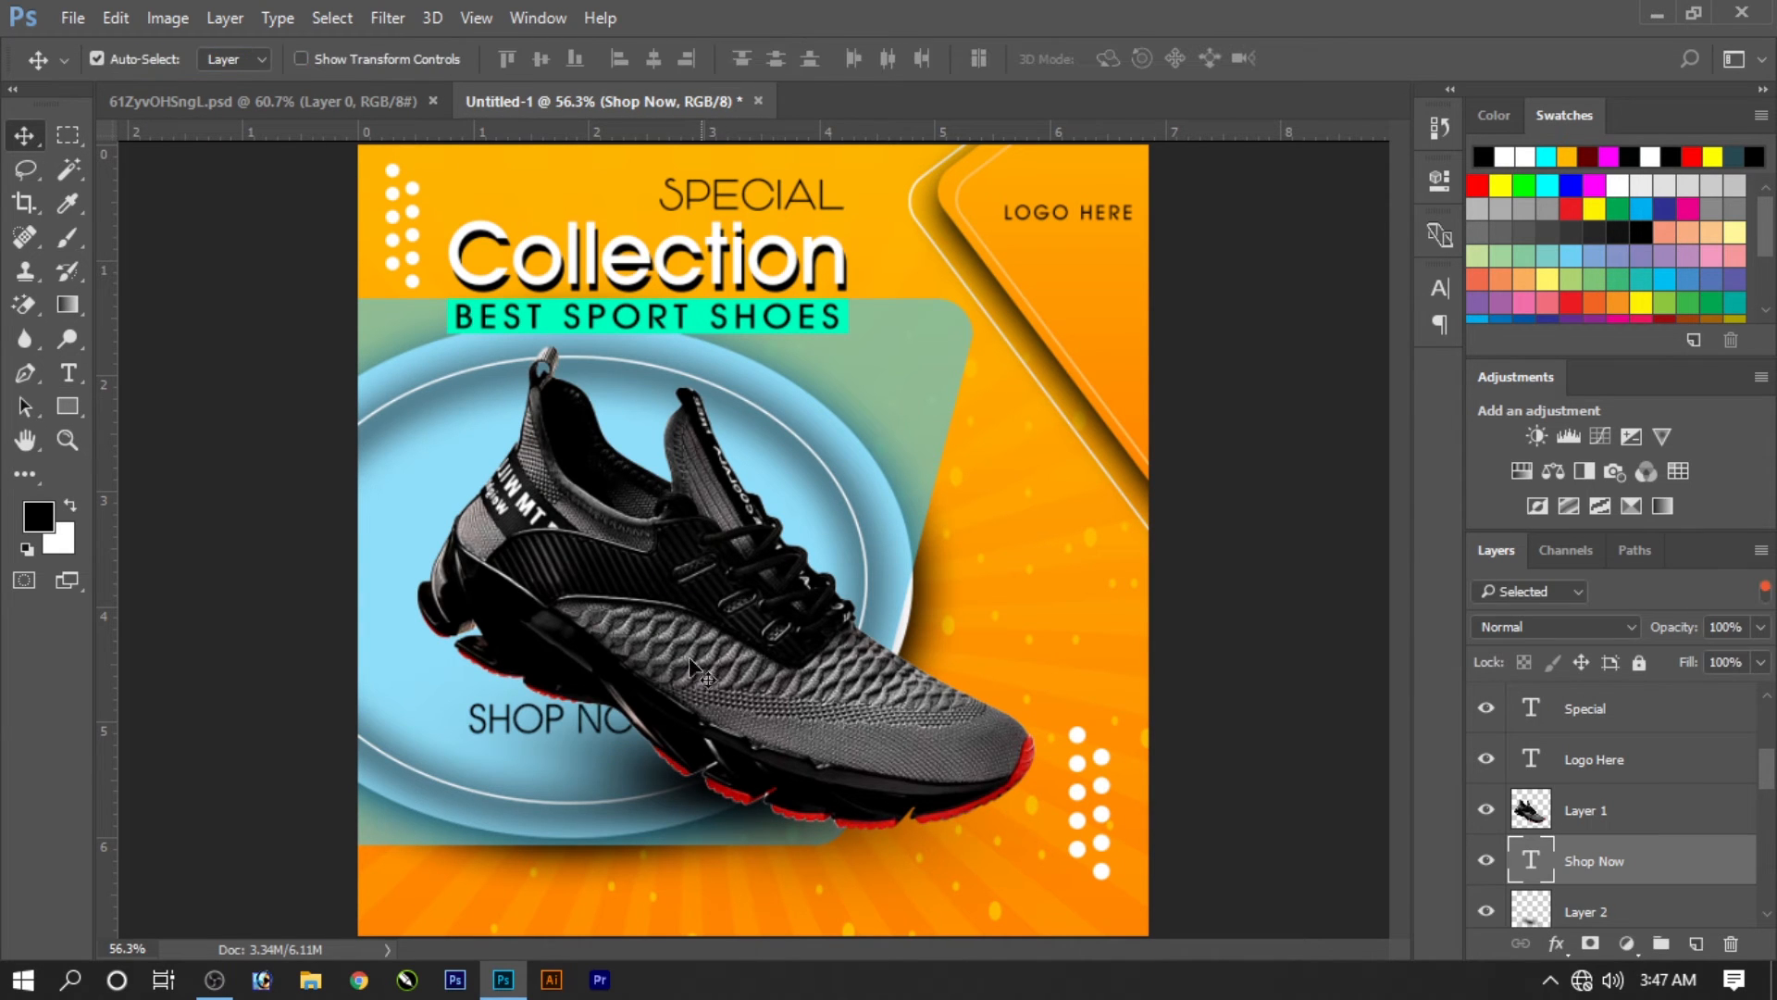
Step: Scale SHOP NOW down to about 7.12 pt and move it near the canvas's left edge, over the ellipse's lower part
{"action": "mouse_move", "coordinate": [555, 726]}
{"action": "left_mouse_down"}
{"action": "mouse_move", "coordinate": [472, 734]}
{"action": "mouse_move", "coordinate": [528, 738]}
{"action": "left_mouse_up"}
{"action": "key", "text": "ctrl+t"}
{"action": "key", "text": "Return"}
Step: Draw a black rounded rectangle about 296 x 56 px with 20 px corners behind the SHOP NOW text
{"action": "key", "text": "alt+bracketleft"}
{"action": "key", "text": "u"}
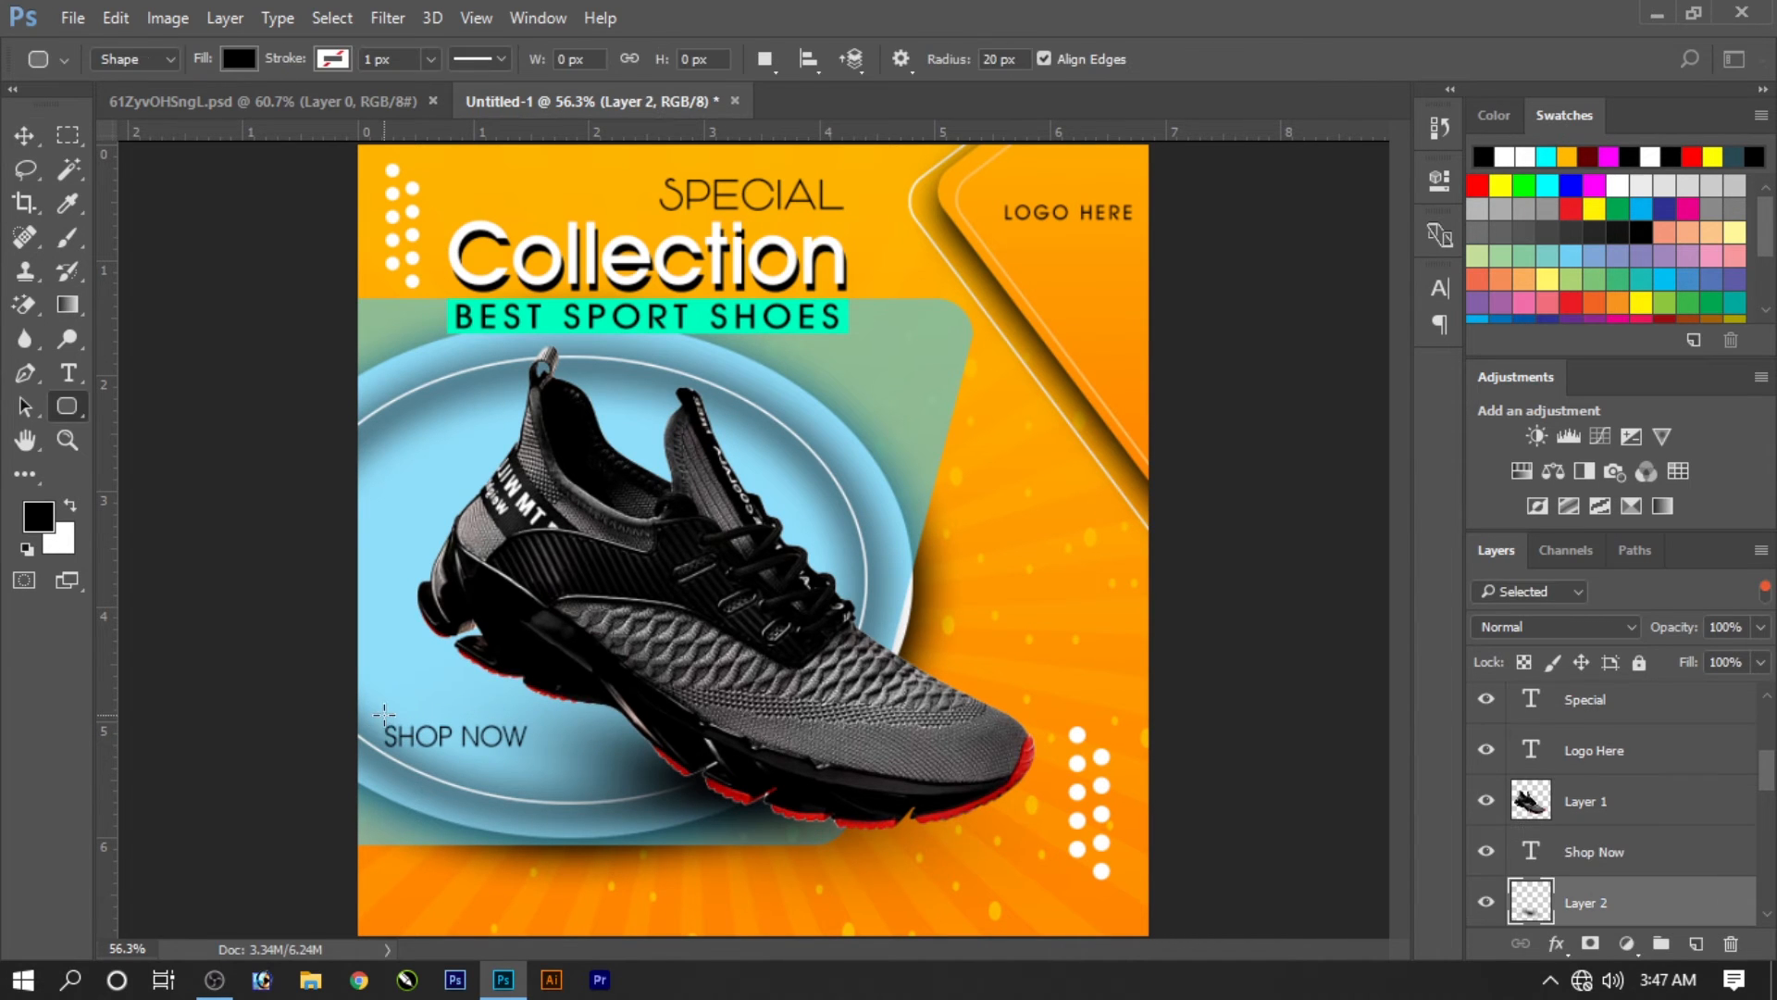
{"action": "left_click_drag", "start_coordinate": [384, 714], "coordinate": [601, 757]}
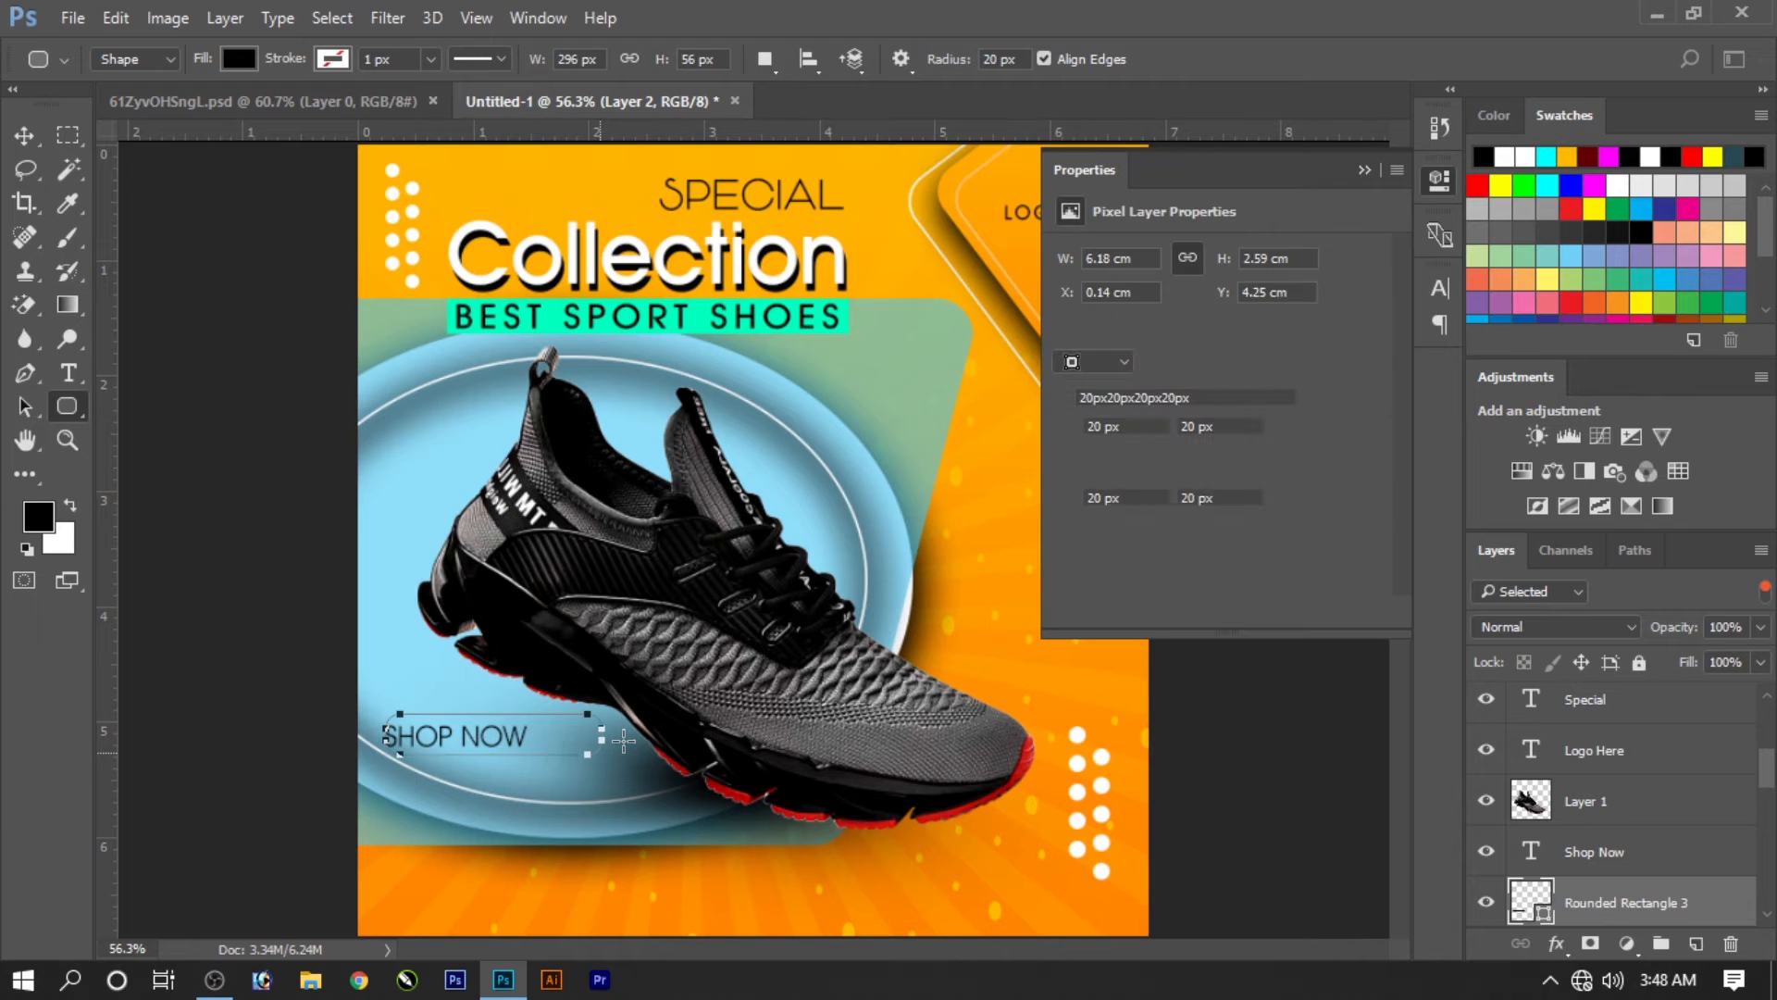
{"action": "left_click", "coordinate": [24, 136]}
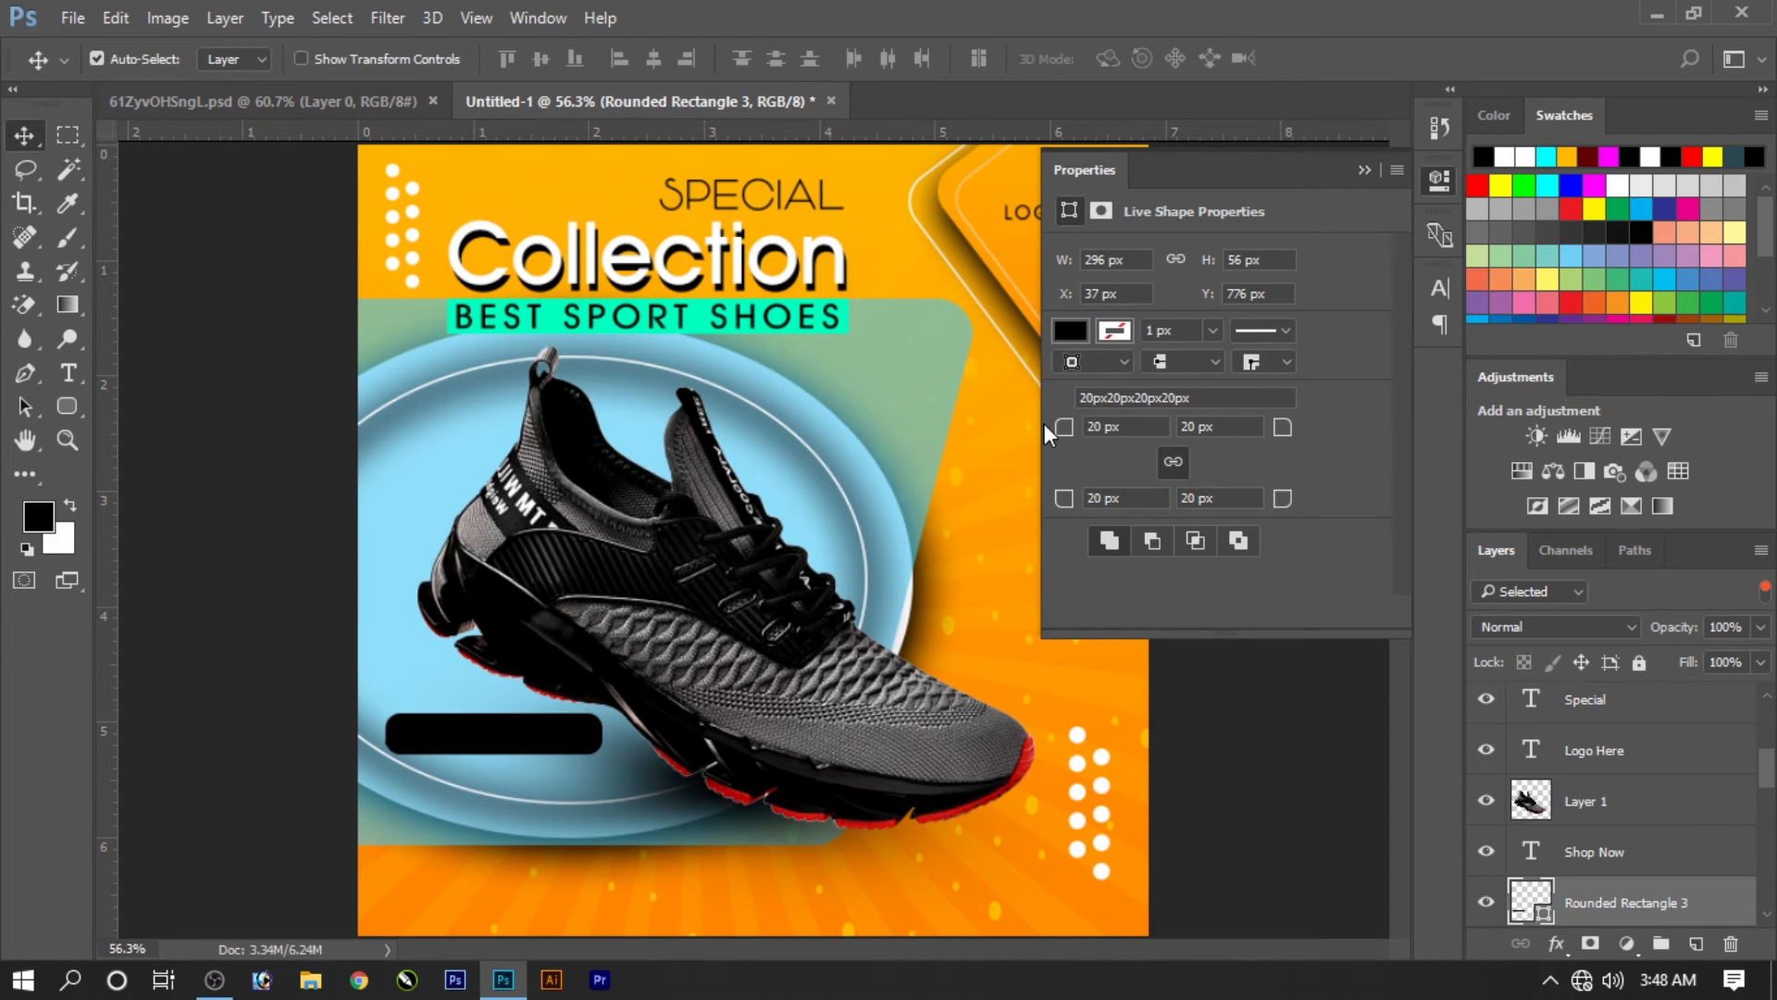
Step: Give the rounded rectangle a turquoise Color Overlay and a Multiply Drop Shadow with 11 px distance and 35 px size
{"action": "left_click", "coordinate": [1555, 943]}
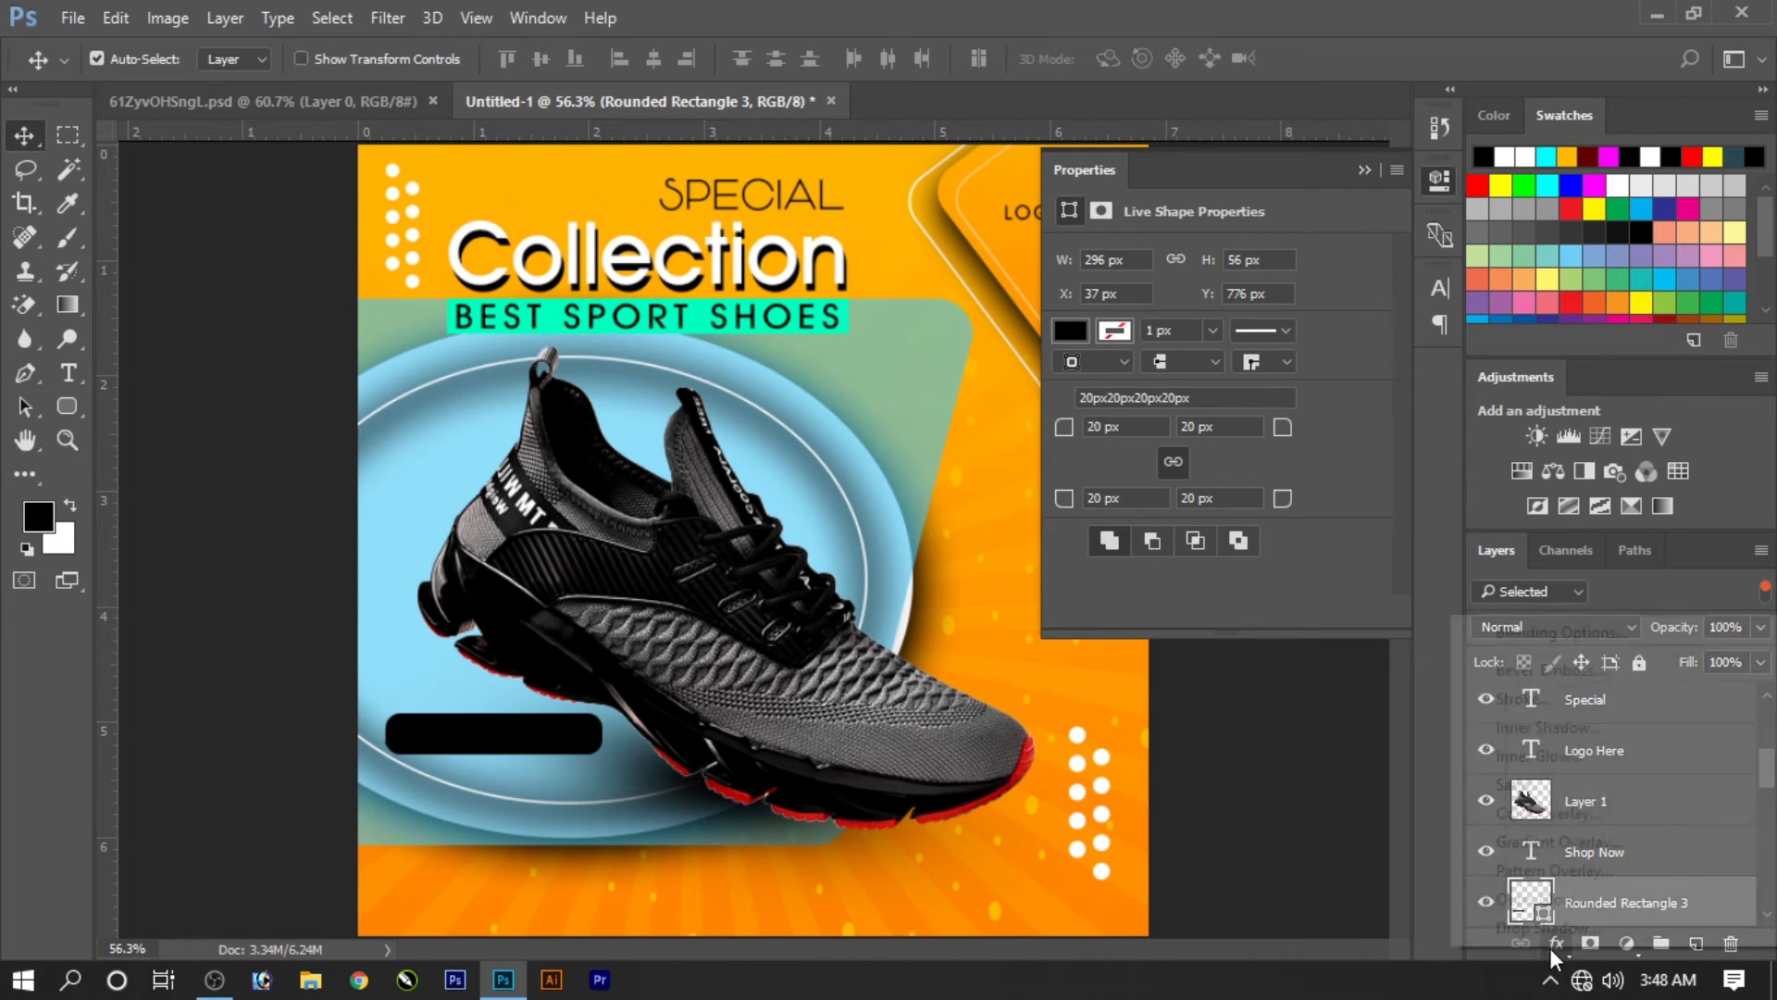
{"action": "left_click", "coordinate": [1620, 806]}
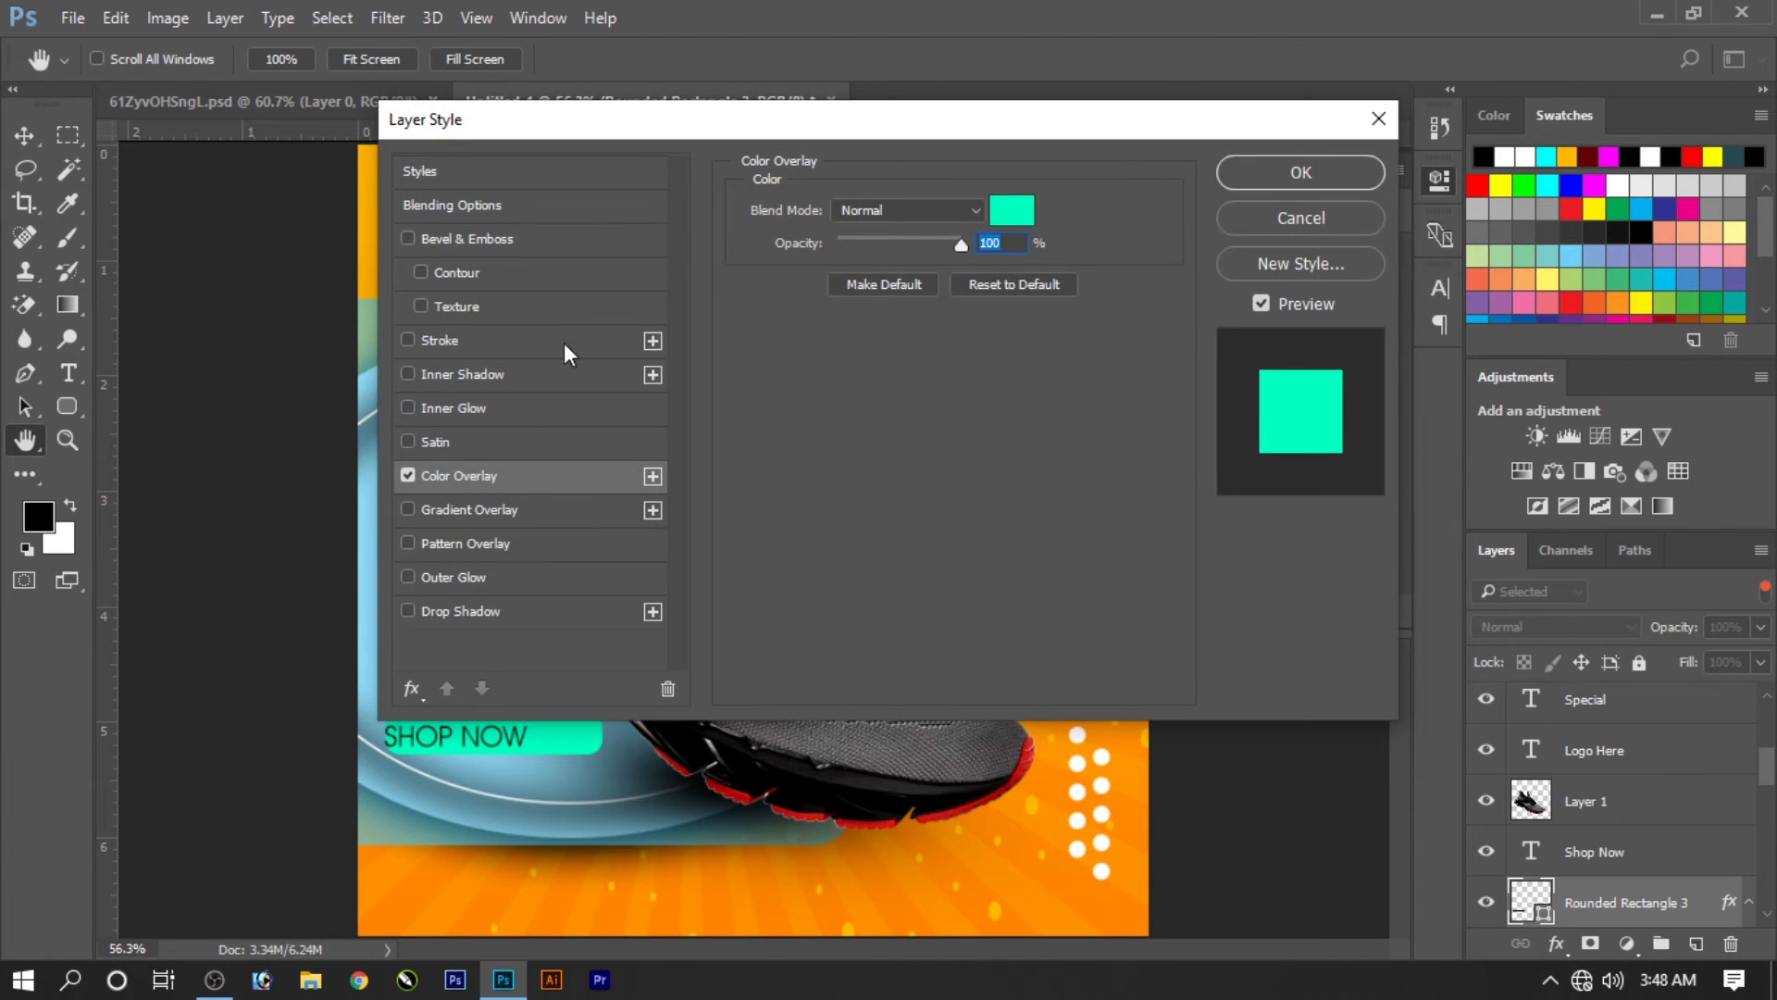
{"action": "left_click", "coordinate": [503, 613]}
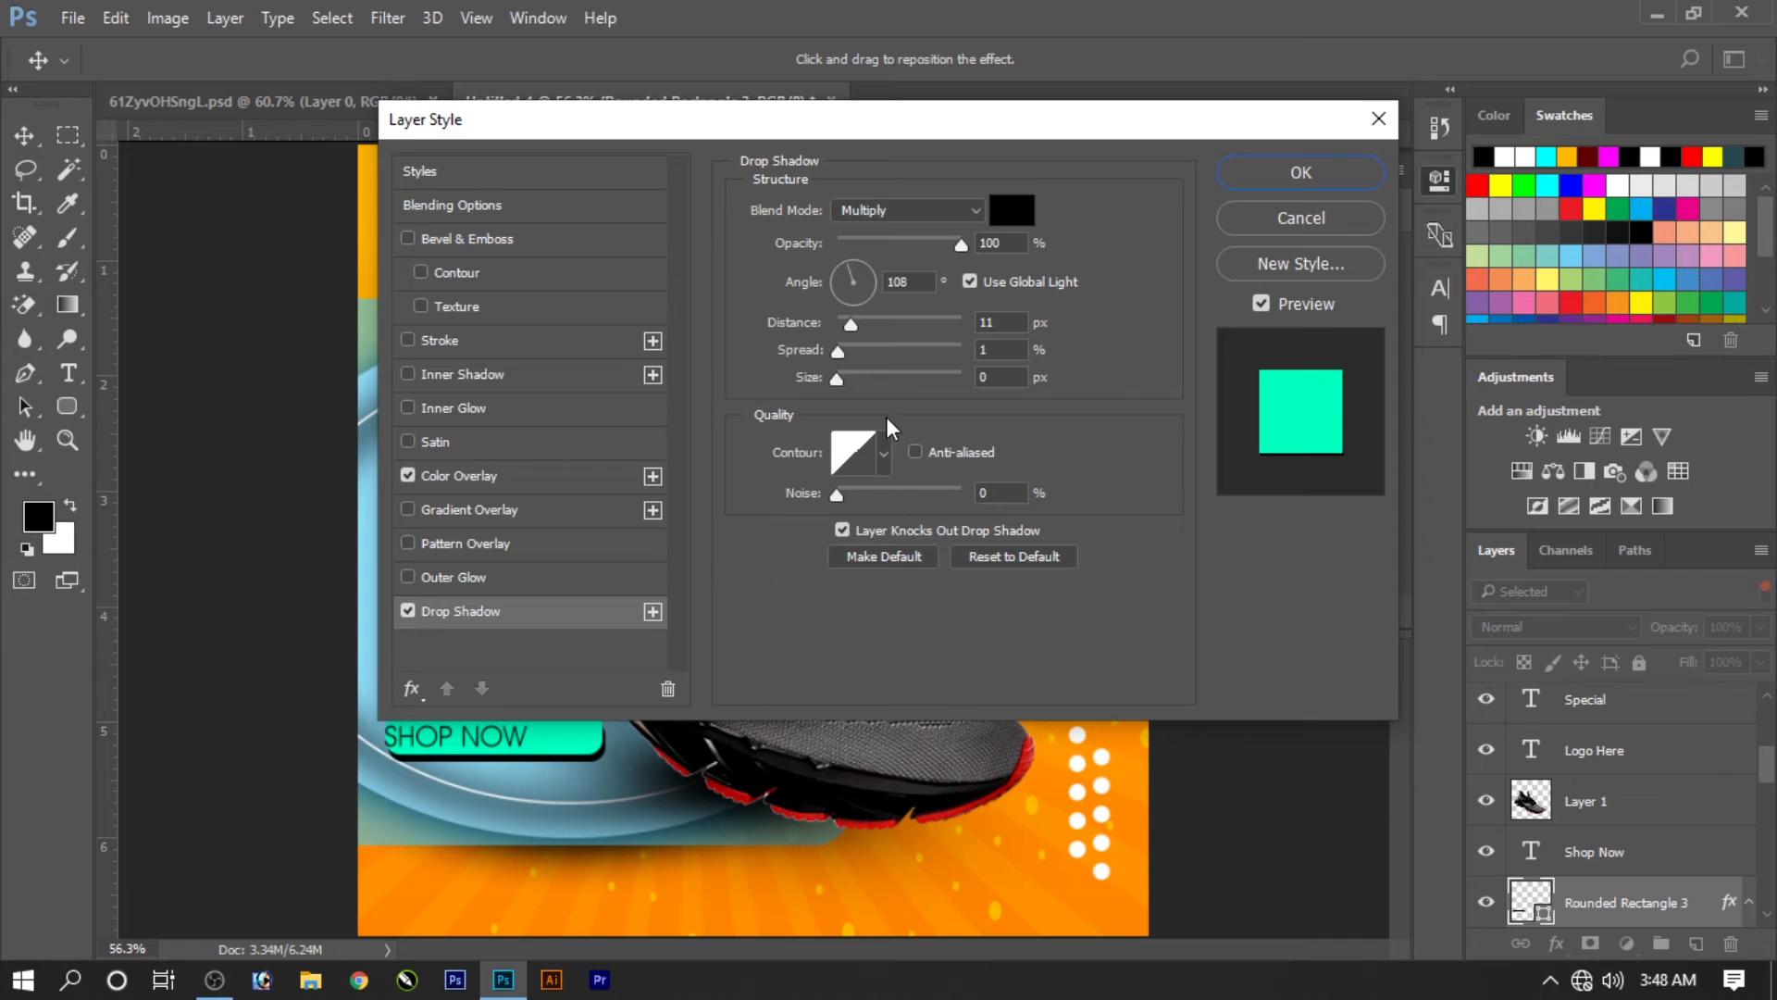
{"action": "left_click", "coordinate": [876, 377]}
{"action": "left_click", "coordinate": [862, 378]}
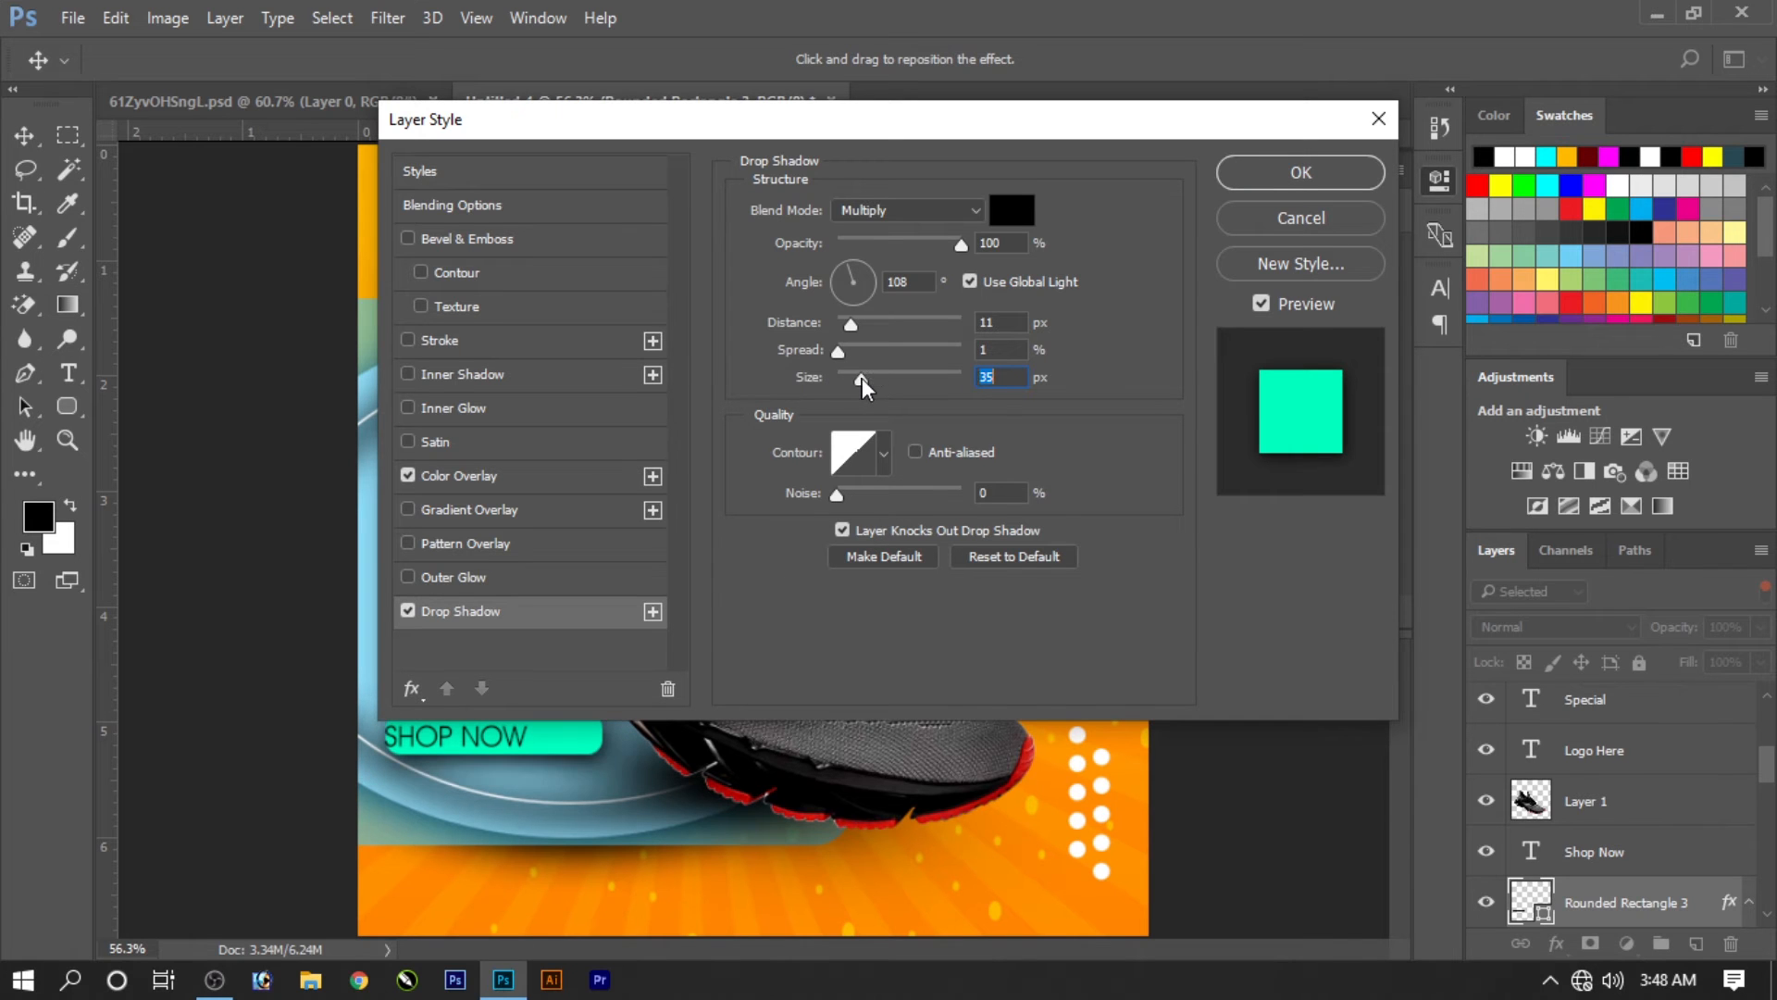
{"action": "left_click", "coordinate": [1299, 173]}
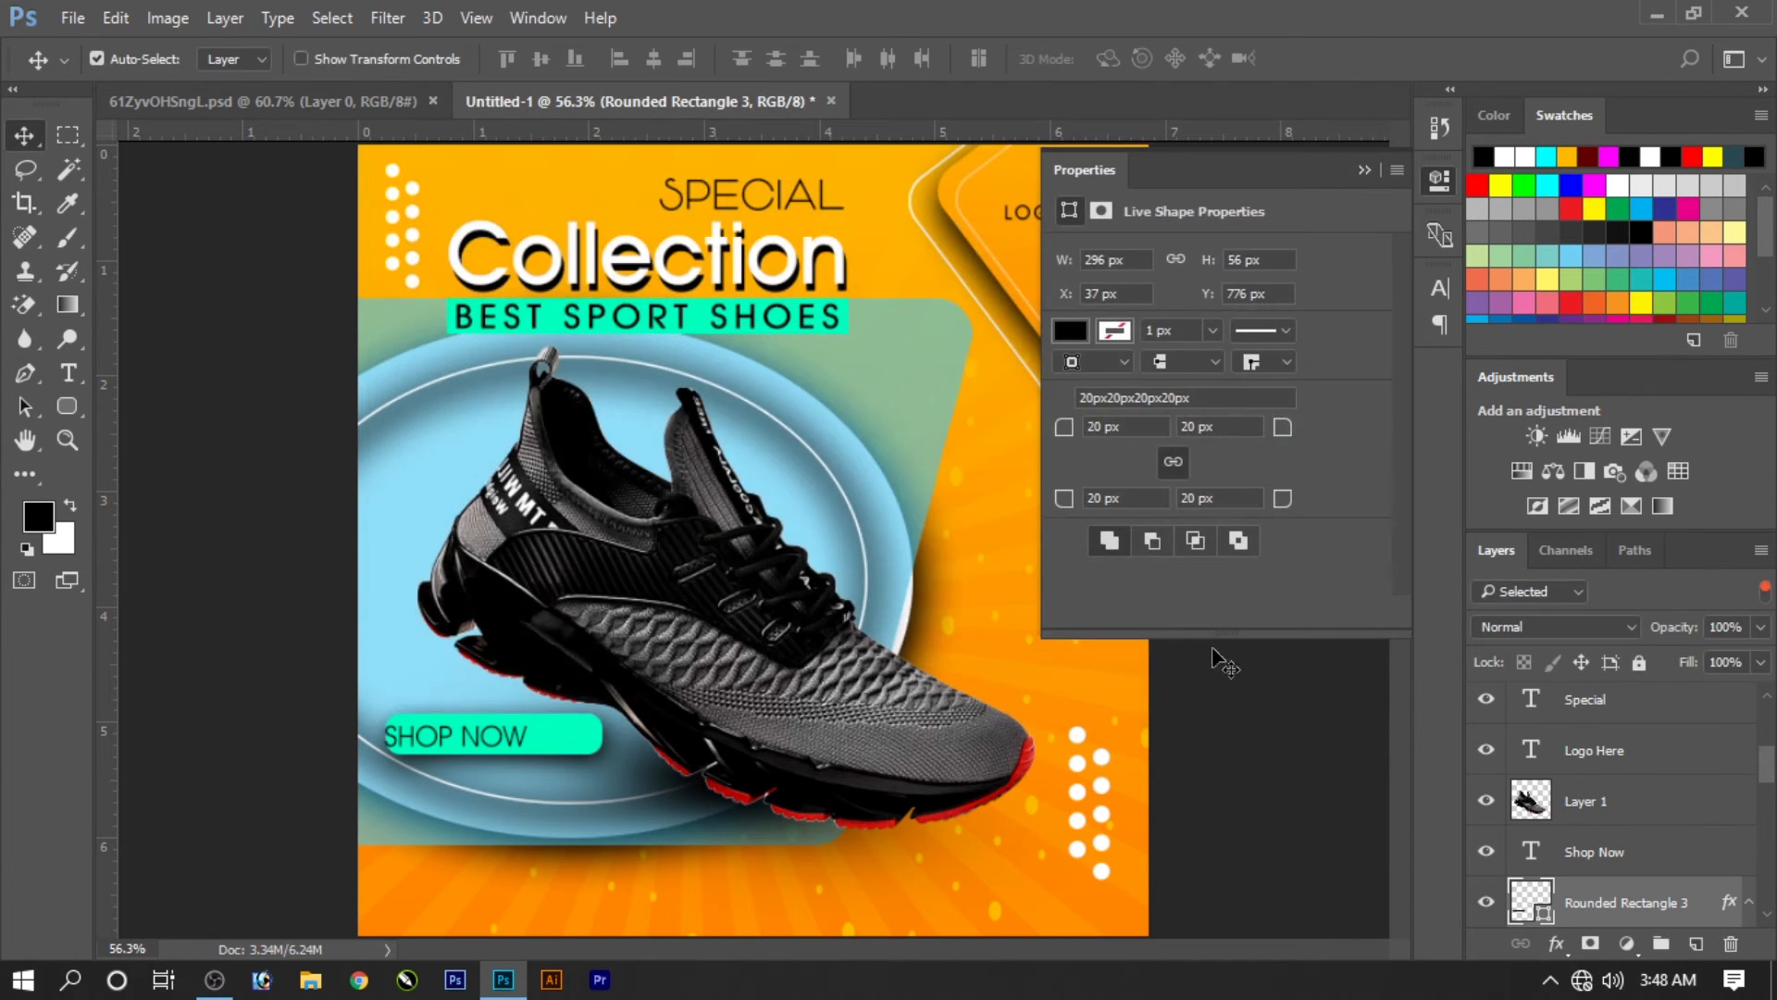
Step: Move the SHOP NOW text to sit vertically centred inside the turquoise button, slightly inset from its left end
{"action": "left_click_drag", "start_coordinate": [519, 757], "coordinate": [556, 757]}
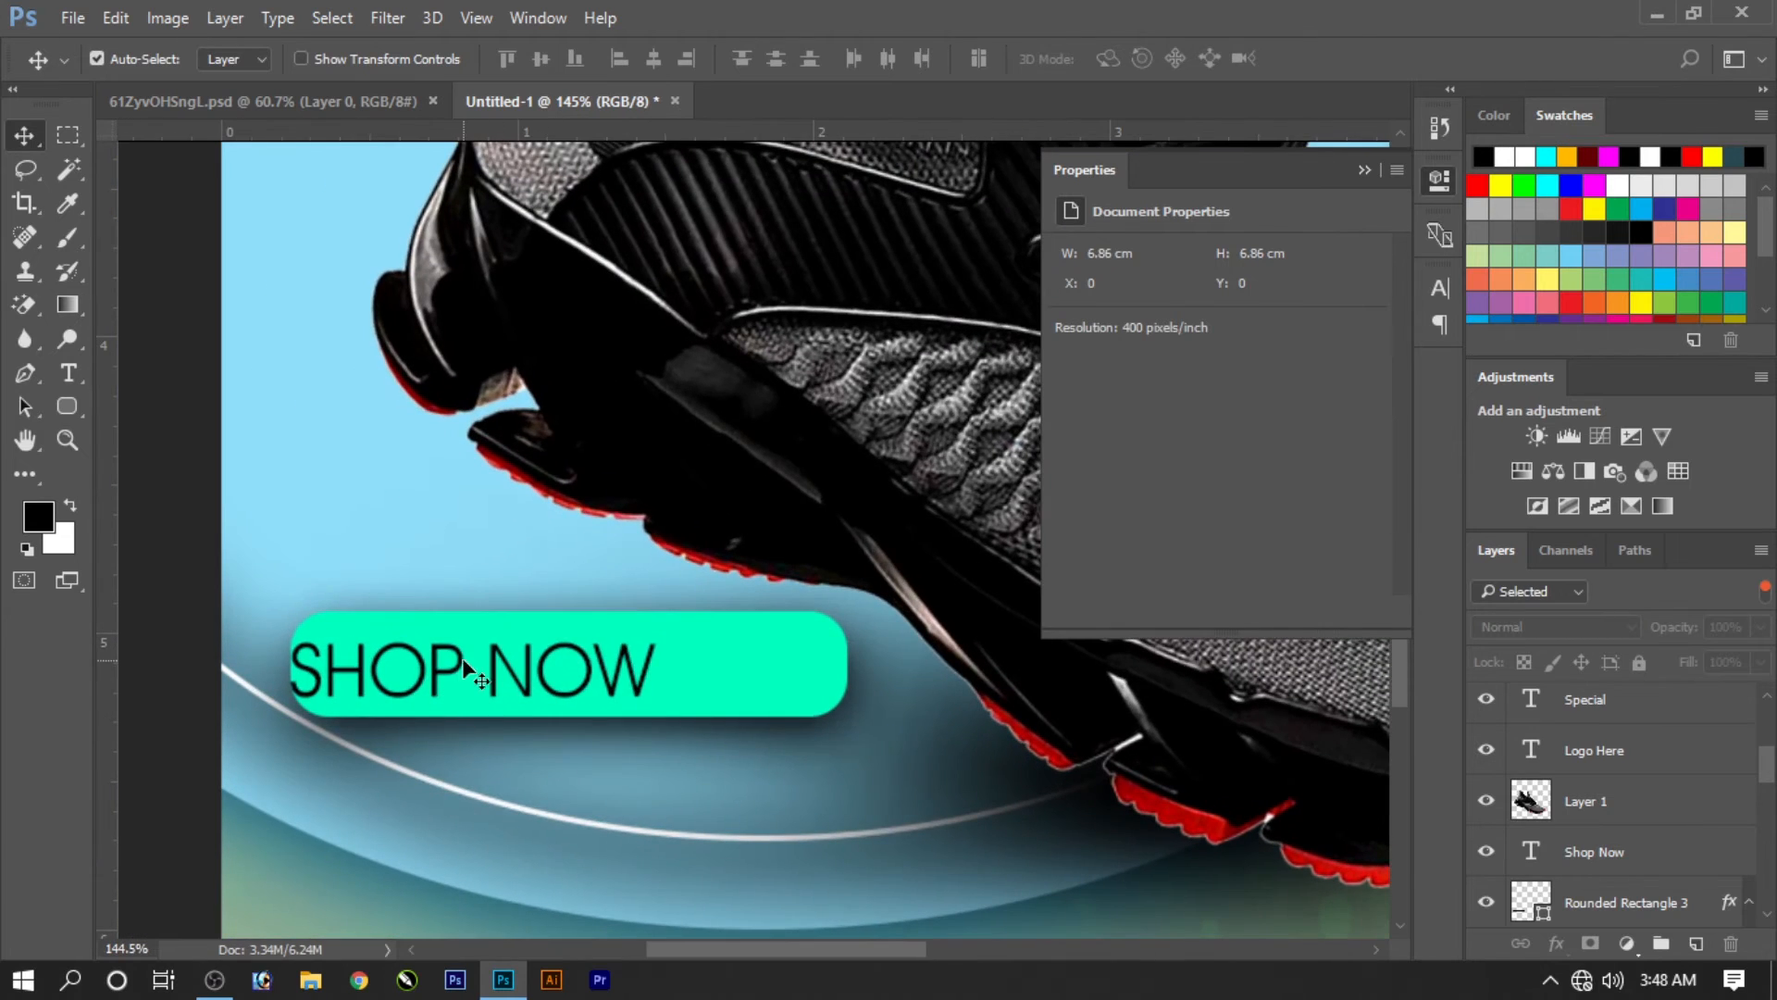
{"action": "left_click_drag", "start_coordinate": [454, 678], "coordinate": [470, 672]}
{"action": "key", "text": "Right"}
{"action": "key", "text": "Right"}
{"action": "key", "text": "Right"}
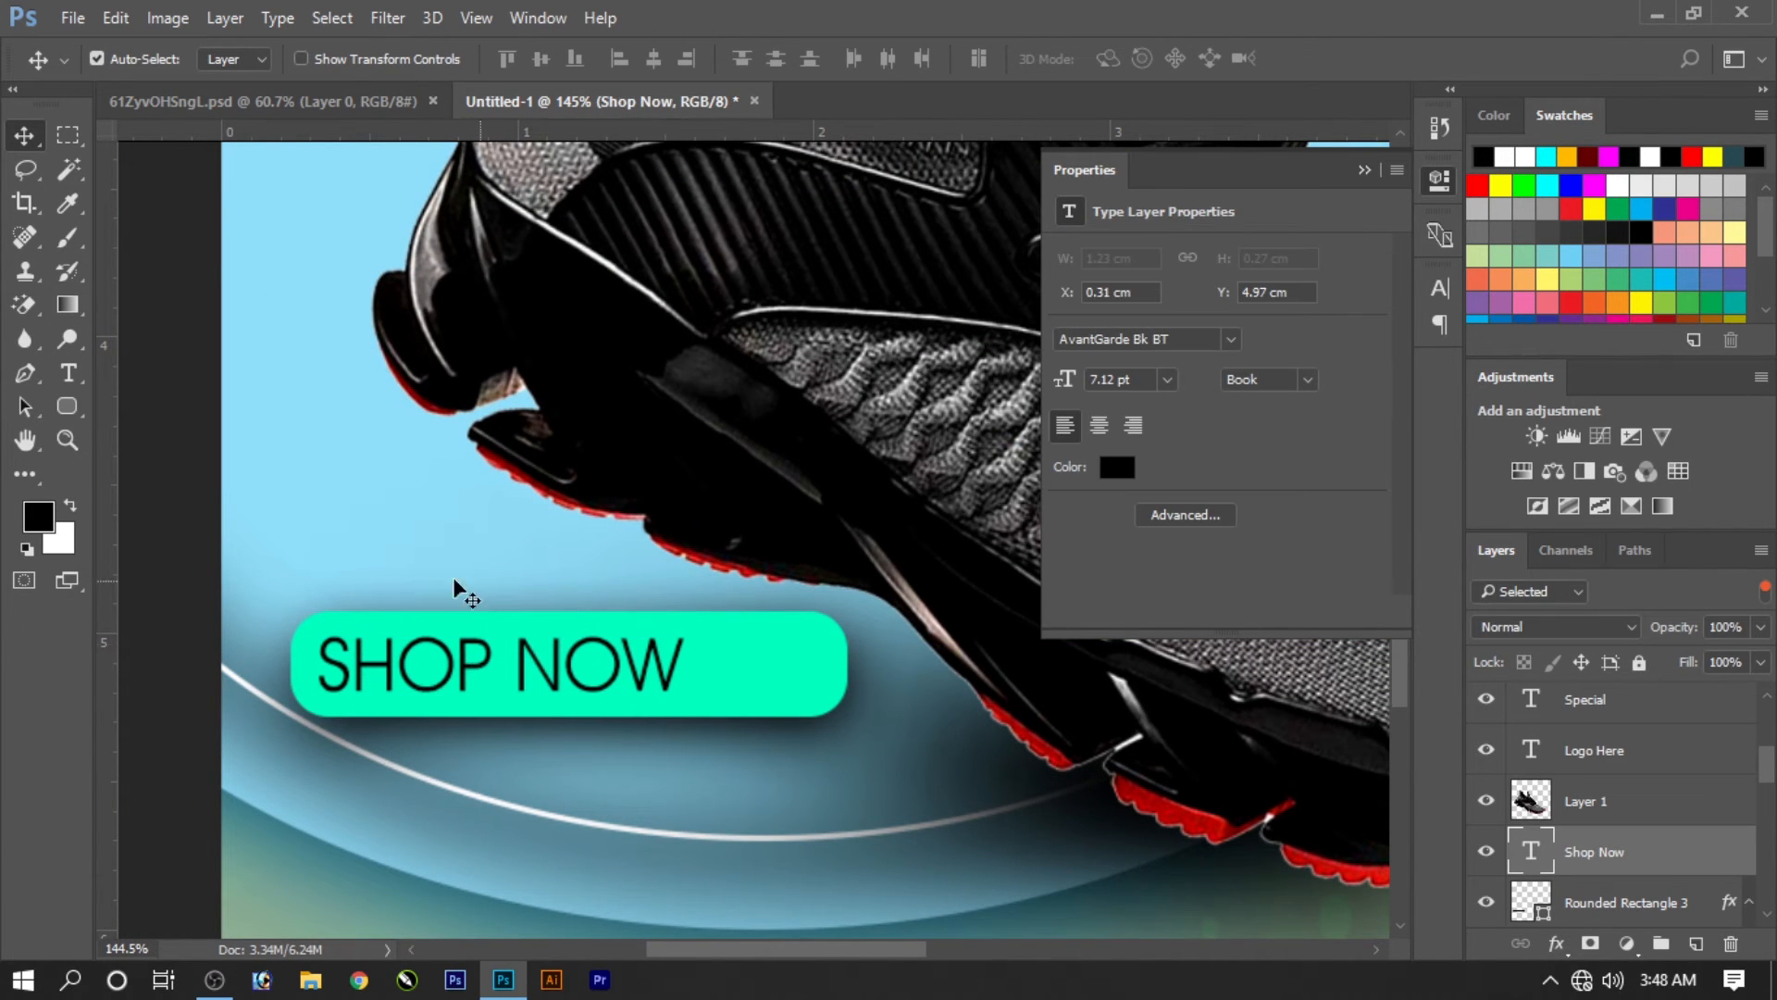
Step: Draw a black shopping cart custom shape about 46 x 40 px on the turquoise button
{"action": "left_click", "coordinate": [69, 437]}
{"action": "left_click", "coordinate": [74, 415]}
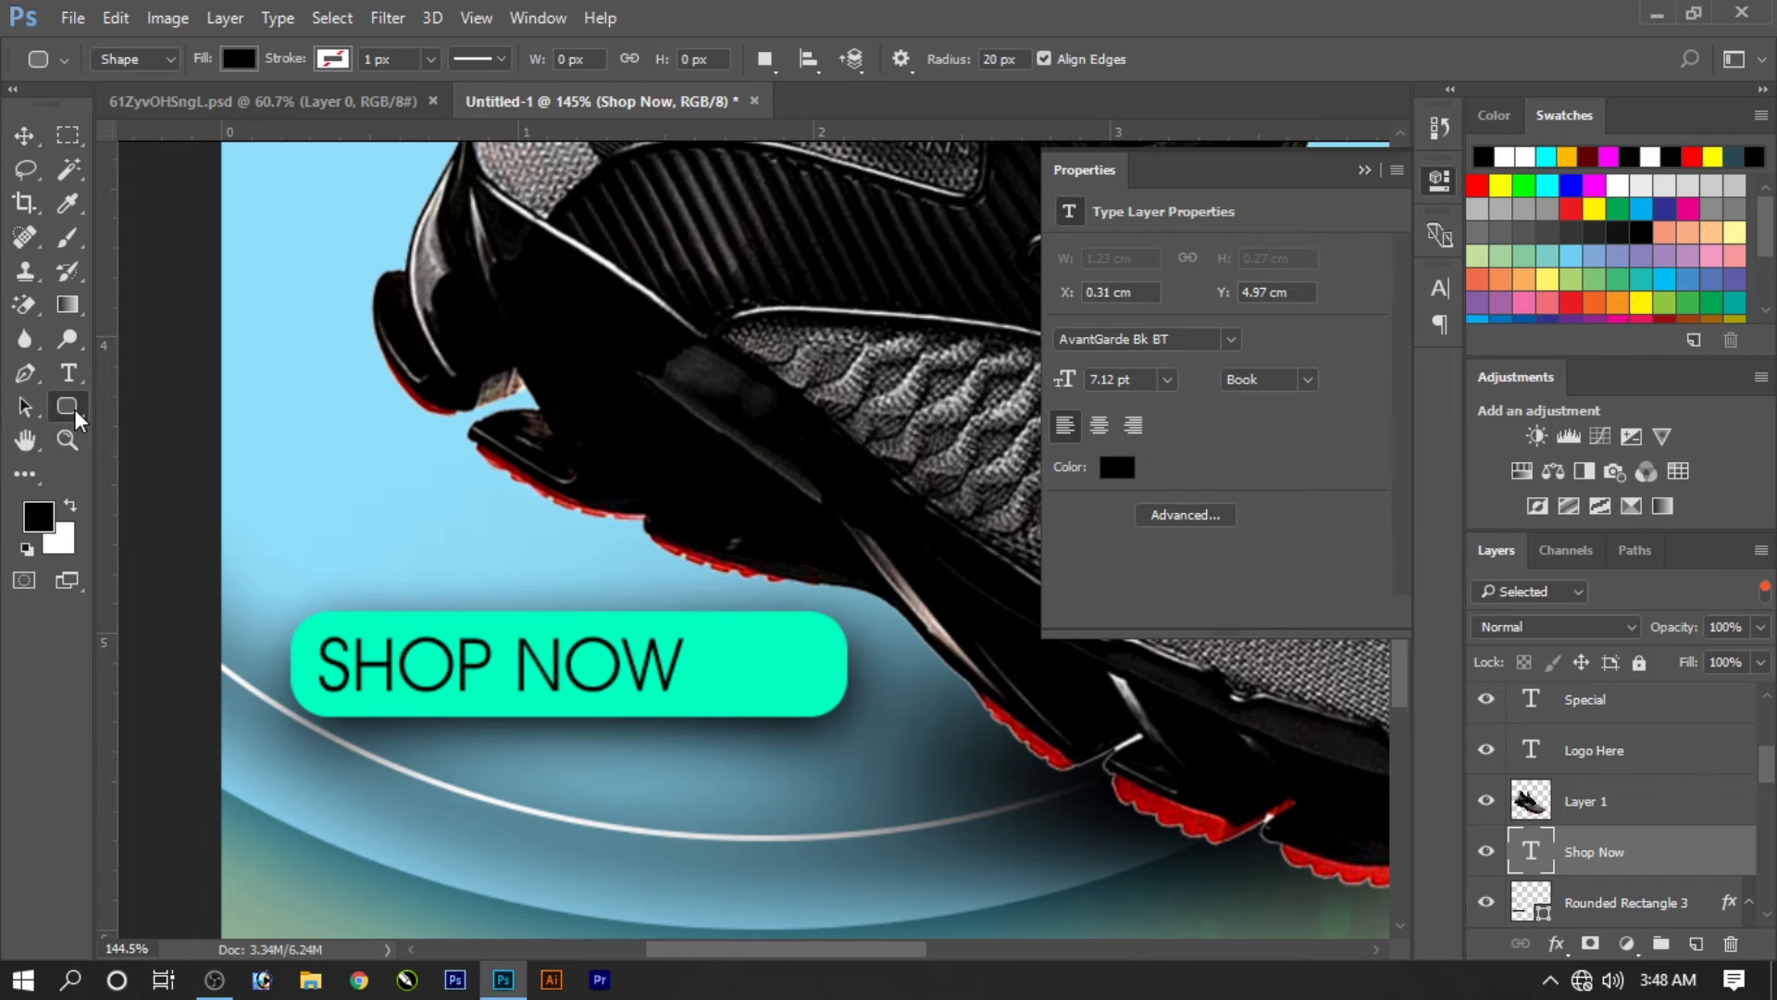
{"action": "right_click", "coordinate": [78, 419]}
{"action": "left_click", "coordinate": [185, 547]}
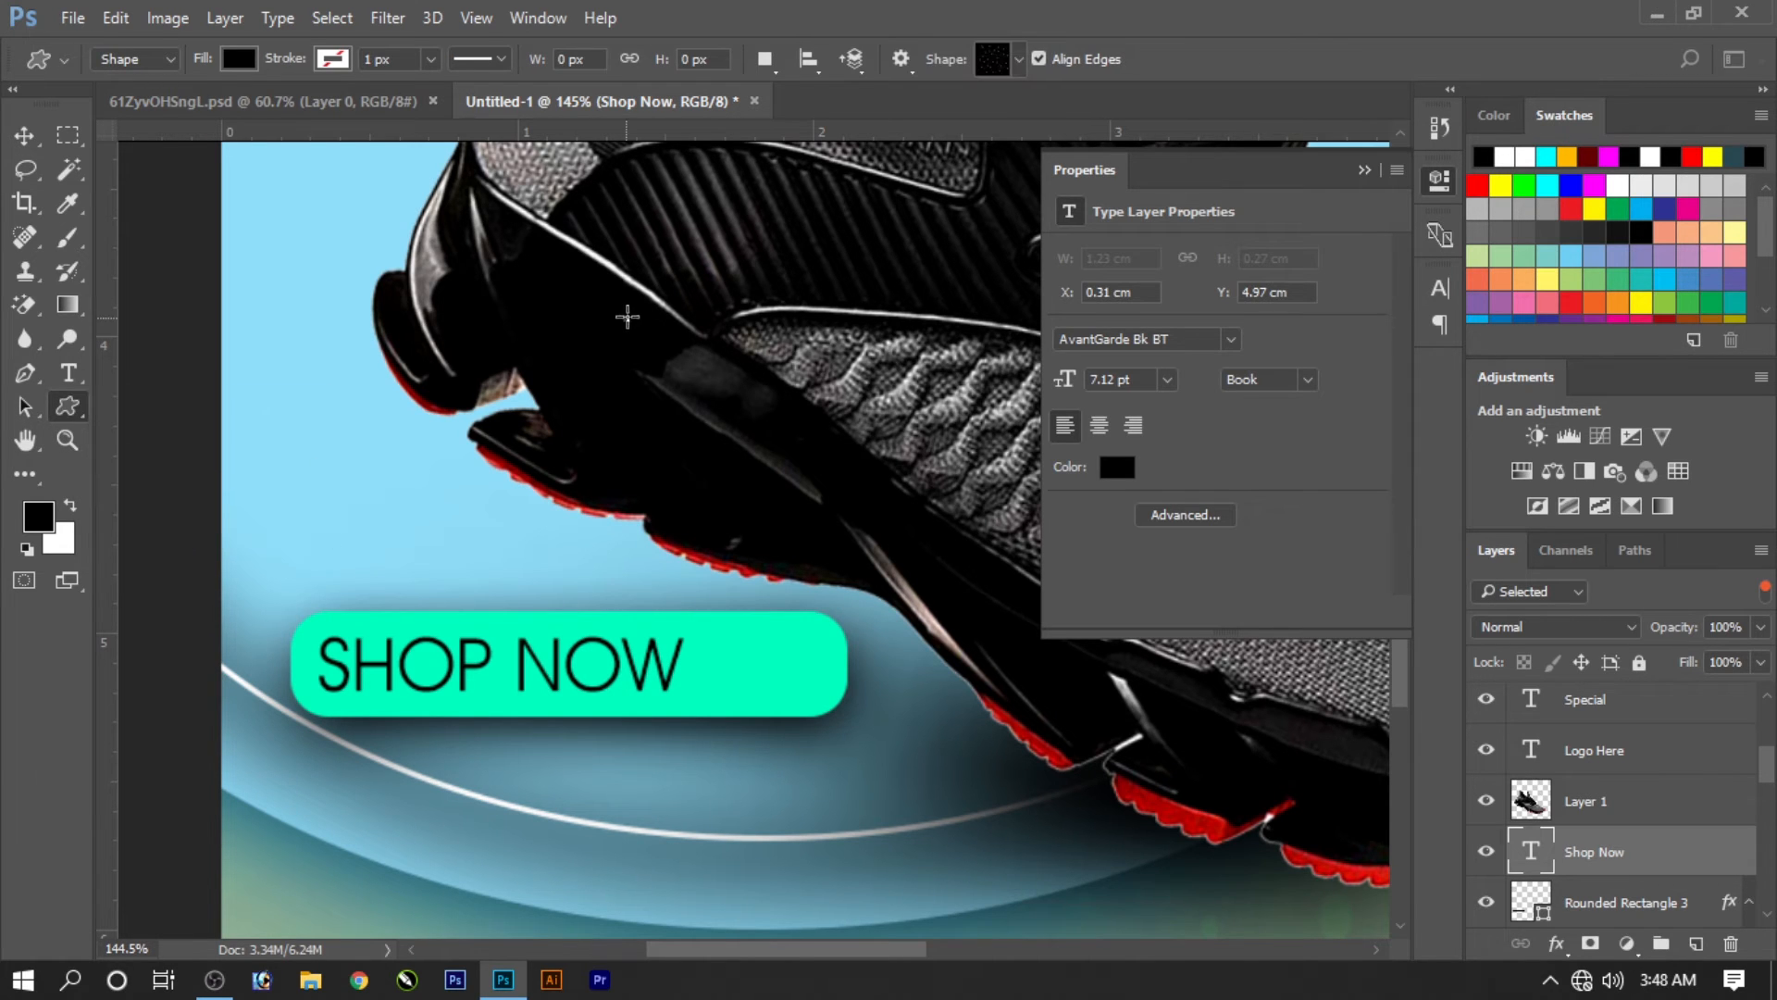
{"action": "right_click", "coordinate": [622, 309]}
{"action": "scroll", "coordinate": [852, 686], "scroll_direction": "down", "scroll_amount": 3}
{"action": "left_click", "coordinate": [954, 867]}
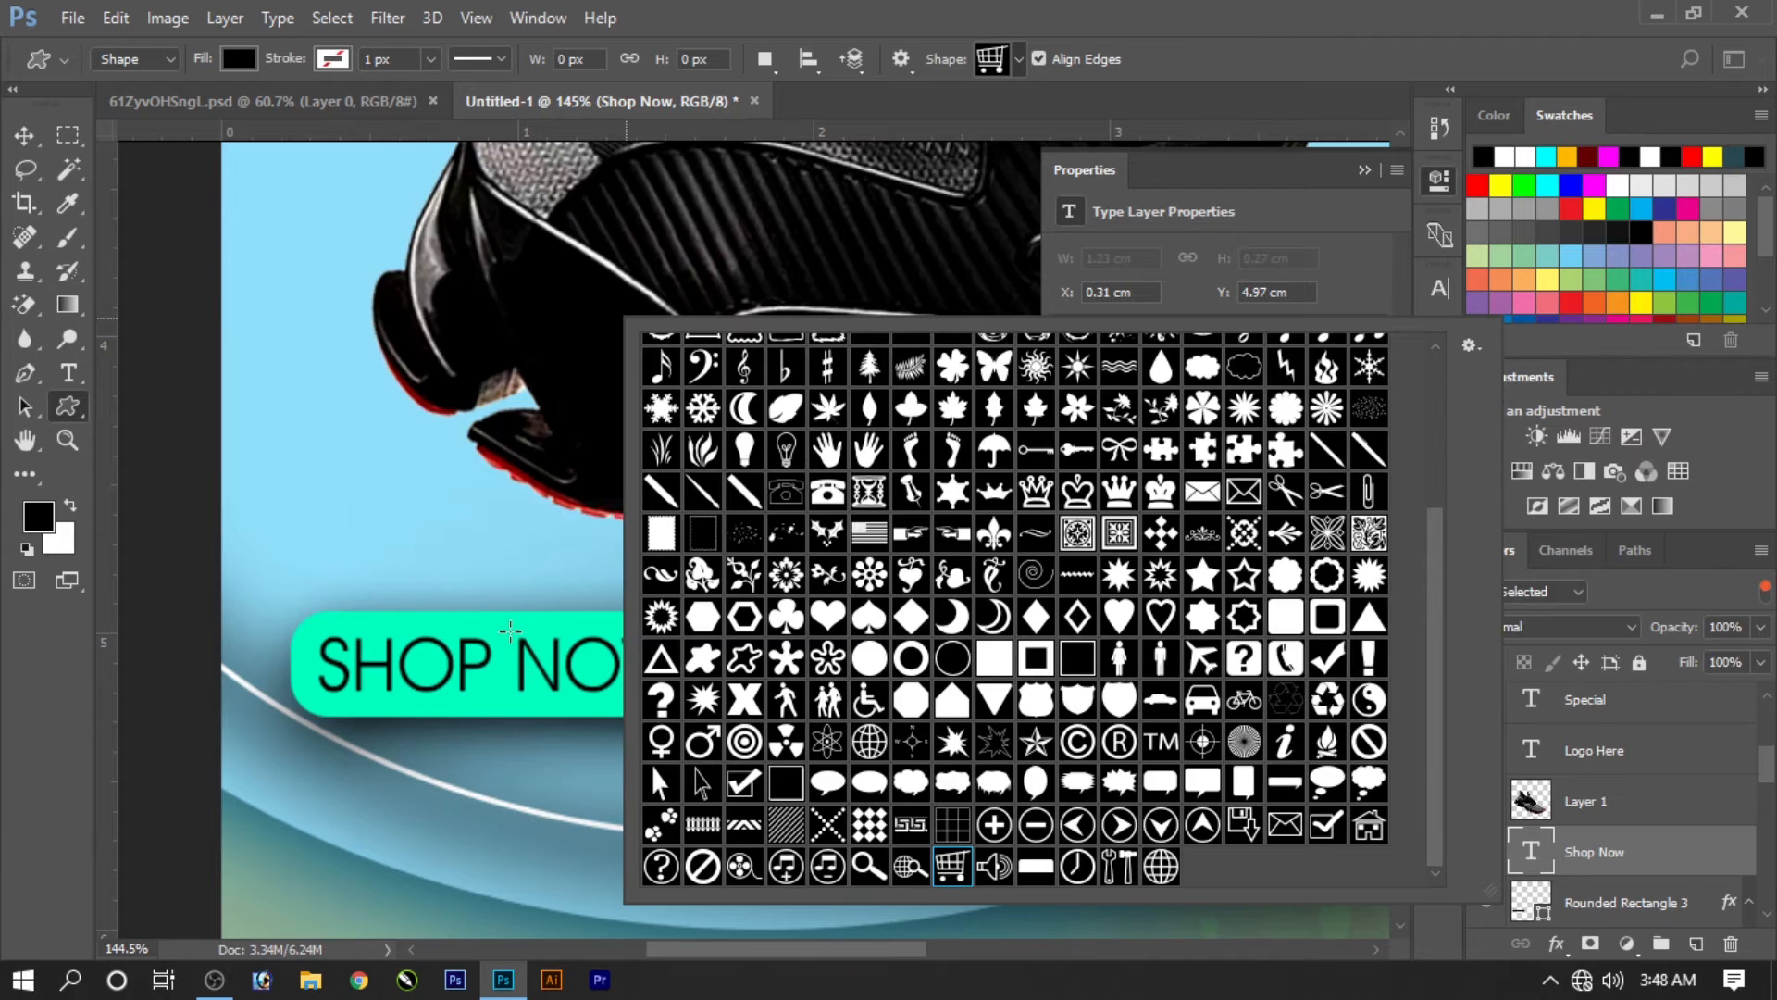
{"action": "left_click", "coordinate": [511, 631]}
{"action": "left_click_drag", "start_coordinate": [511, 631], "coordinate": [575, 691]}
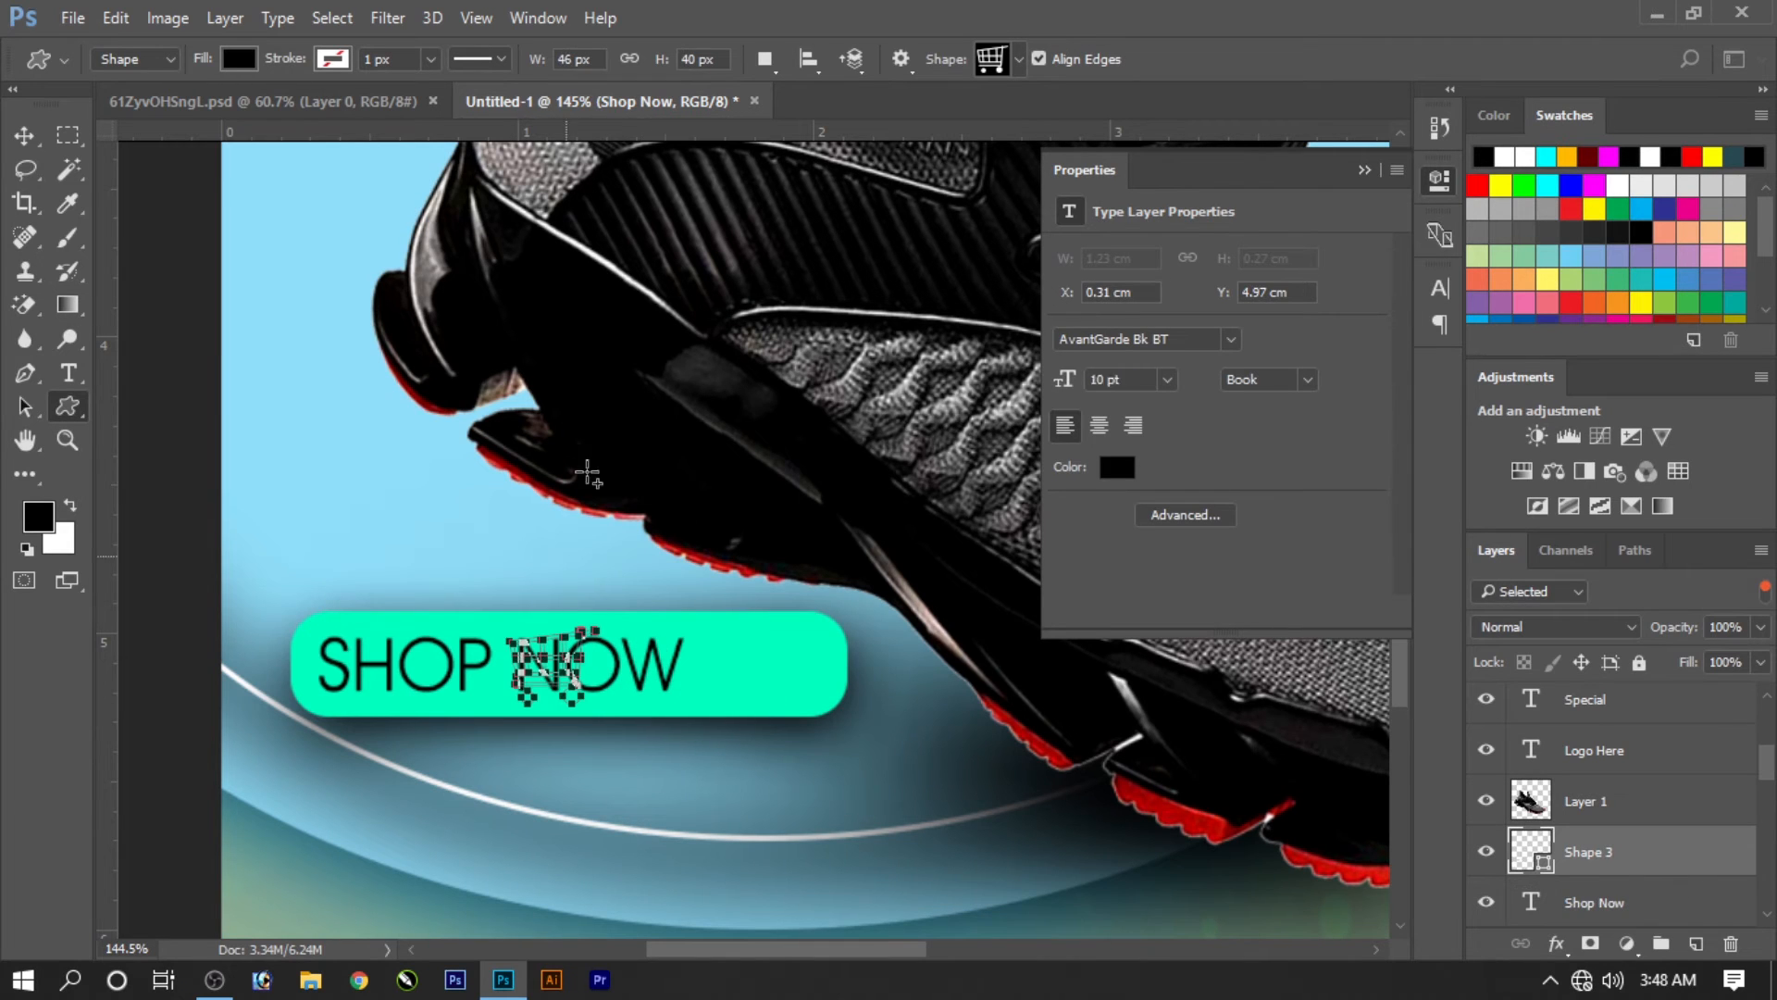
{"action": "left_click", "coordinate": [238, 59]}
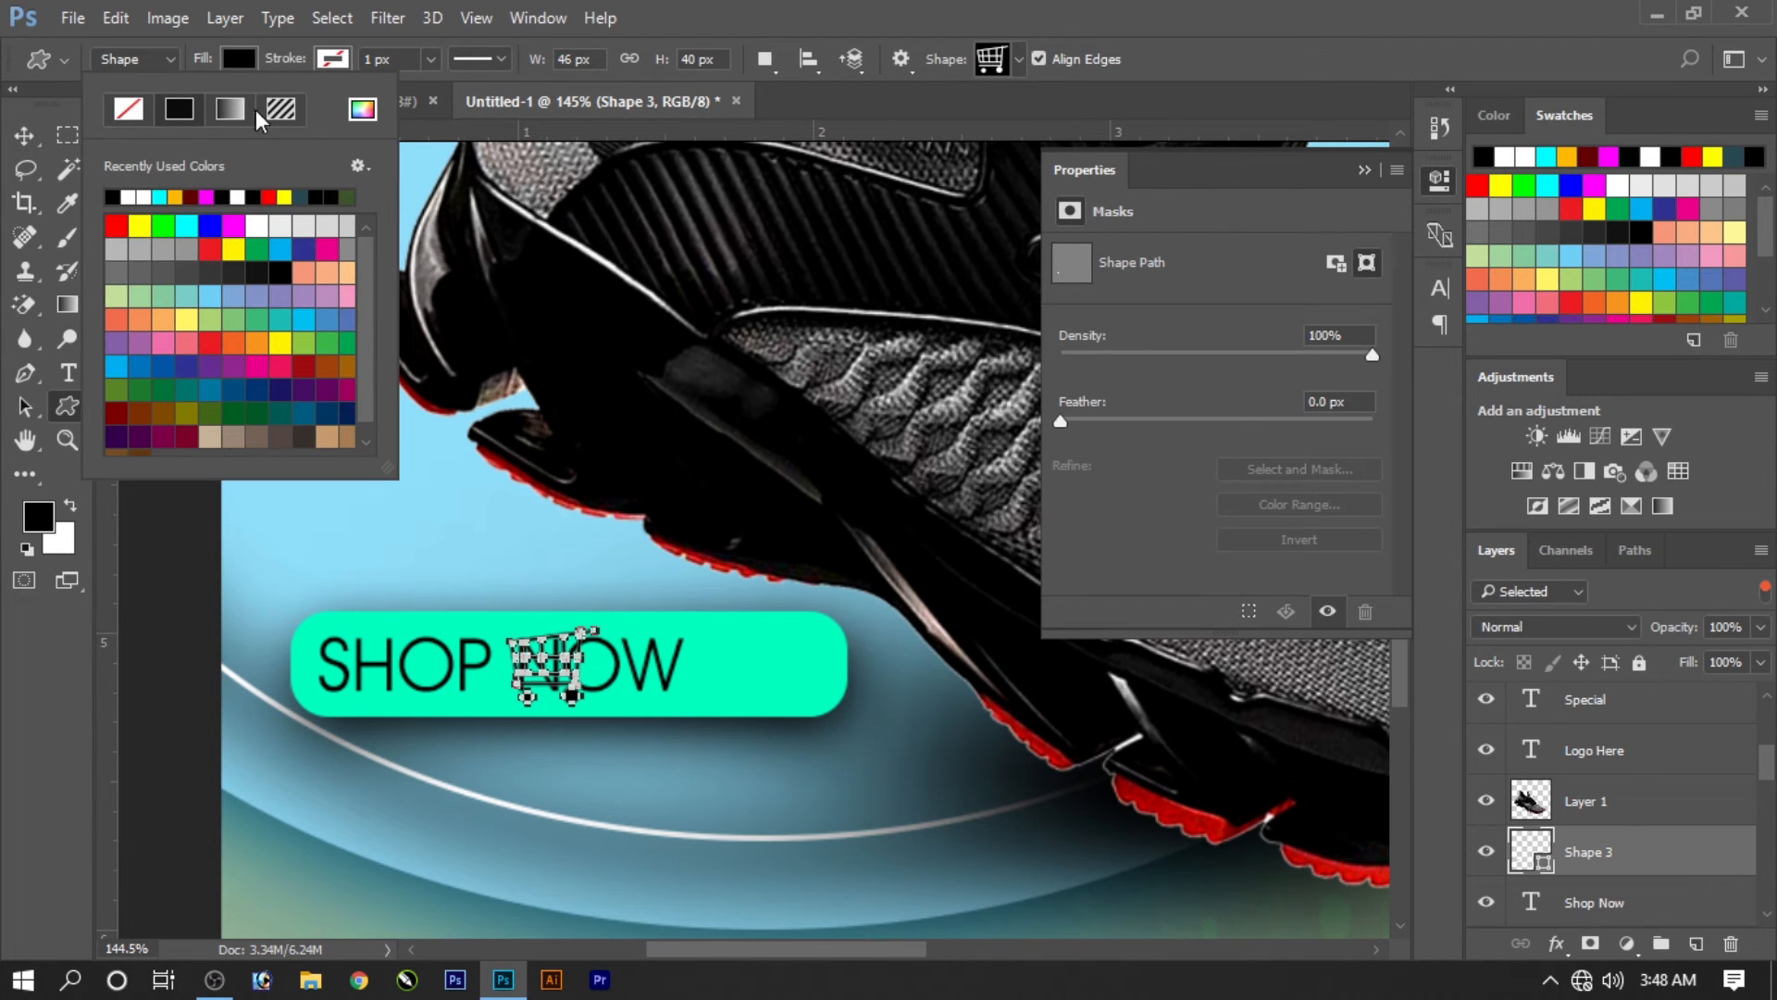
{"action": "left_click", "coordinate": [238, 59]}
{"action": "left_click", "coordinate": [24, 135]}
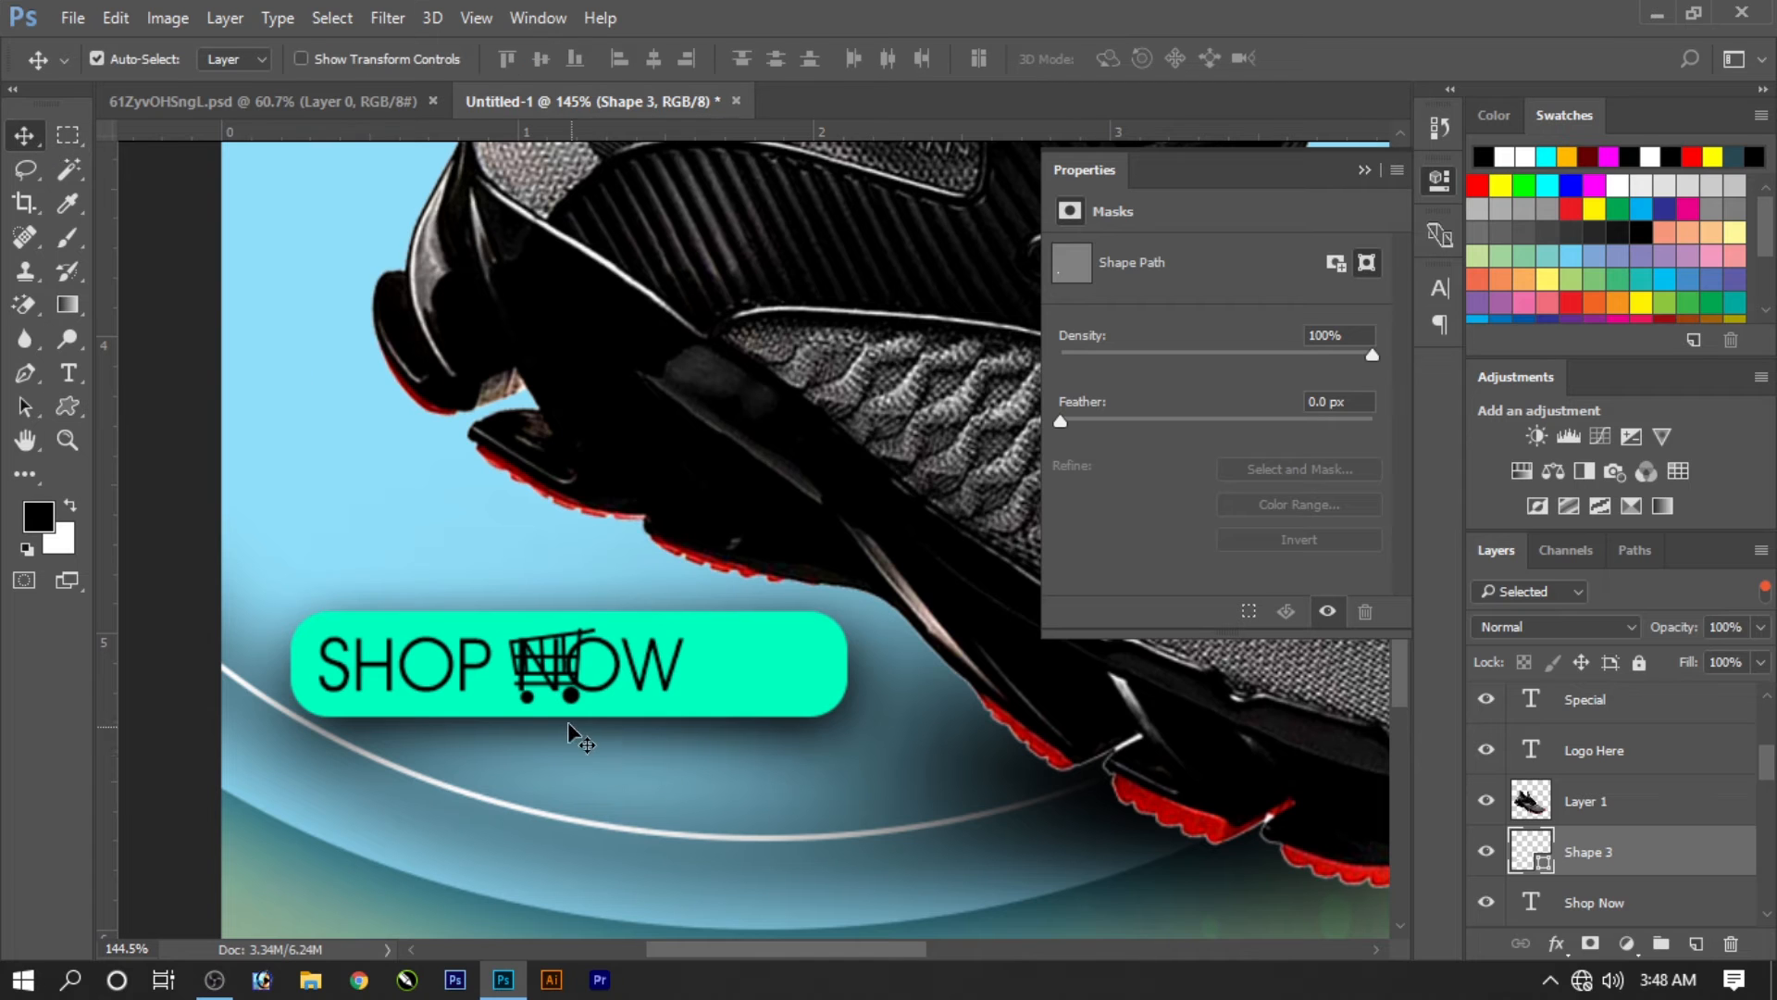
Step: Move the shopping cart icon to the right of SHOP NOW inside the button and collapse the properties
{"action": "left_click_drag", "start_coordinate": [574, 680], "coordinate": [783, 692]}
{"action": "right_click", "coordinate": [758, 640]}
{"action": "left_click", "coordinate": [837, 663]}
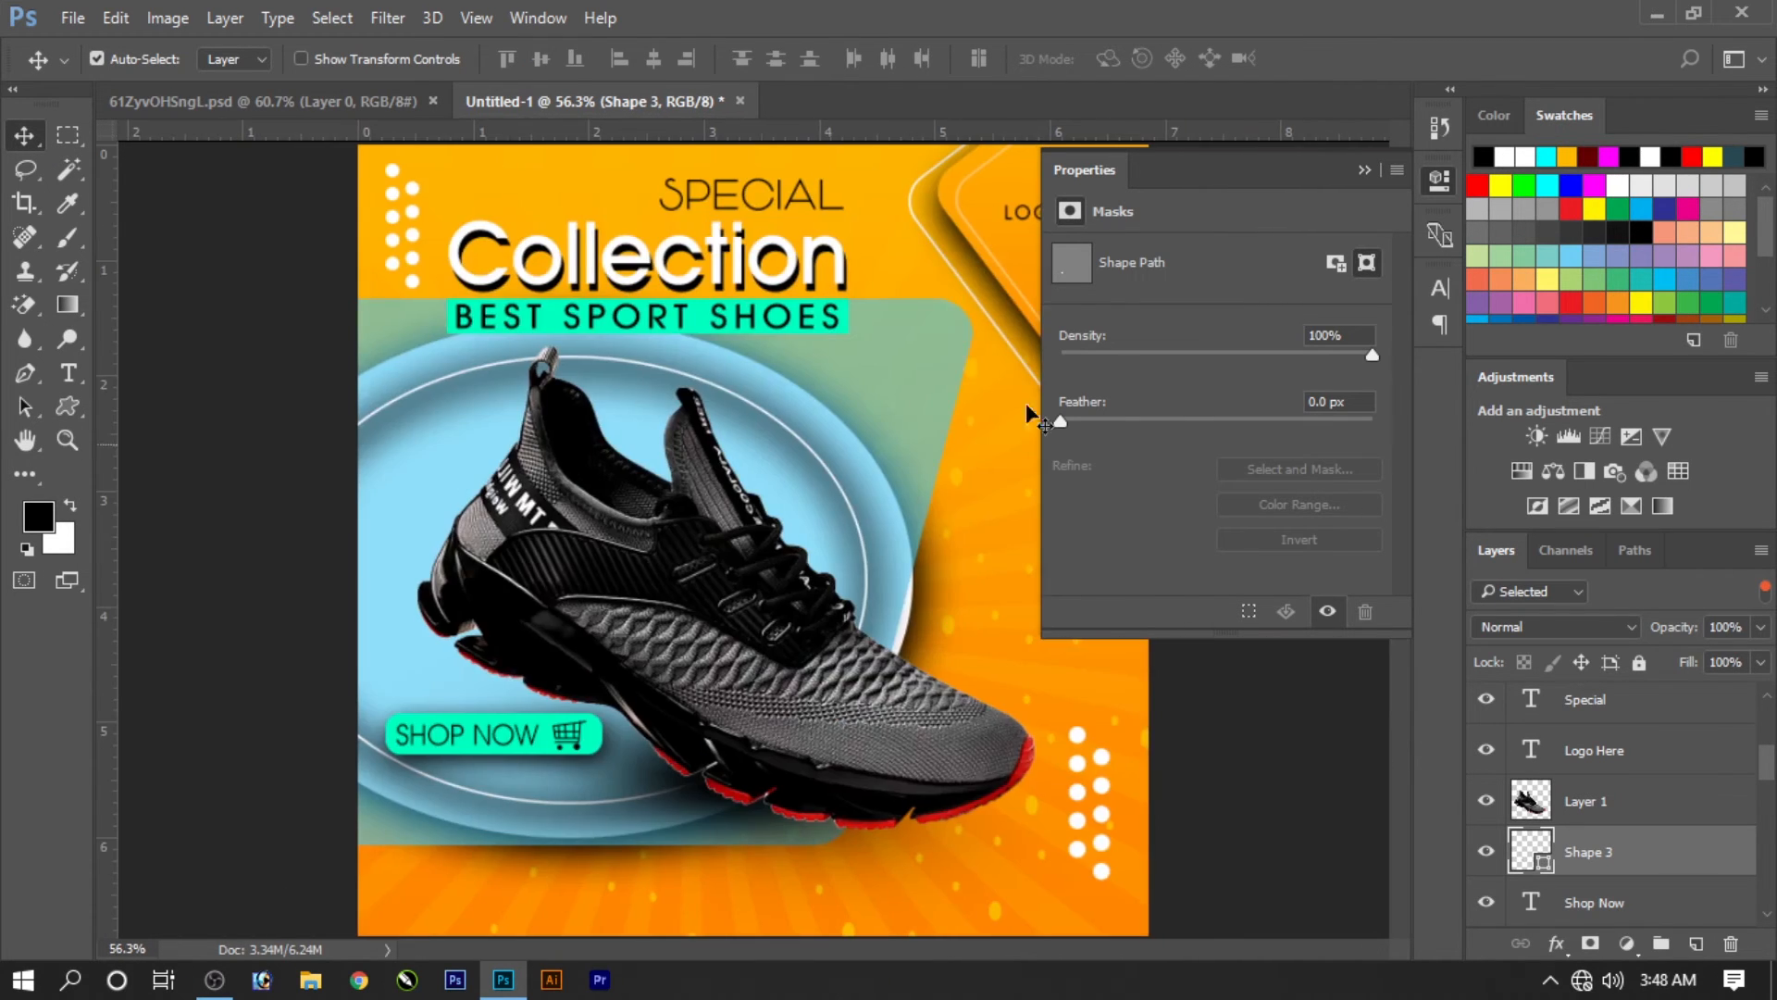
{"action": "left_click", "coordinate": [1085, 172]}
{"action": "left_click", "coordinate": [1231, 335]}
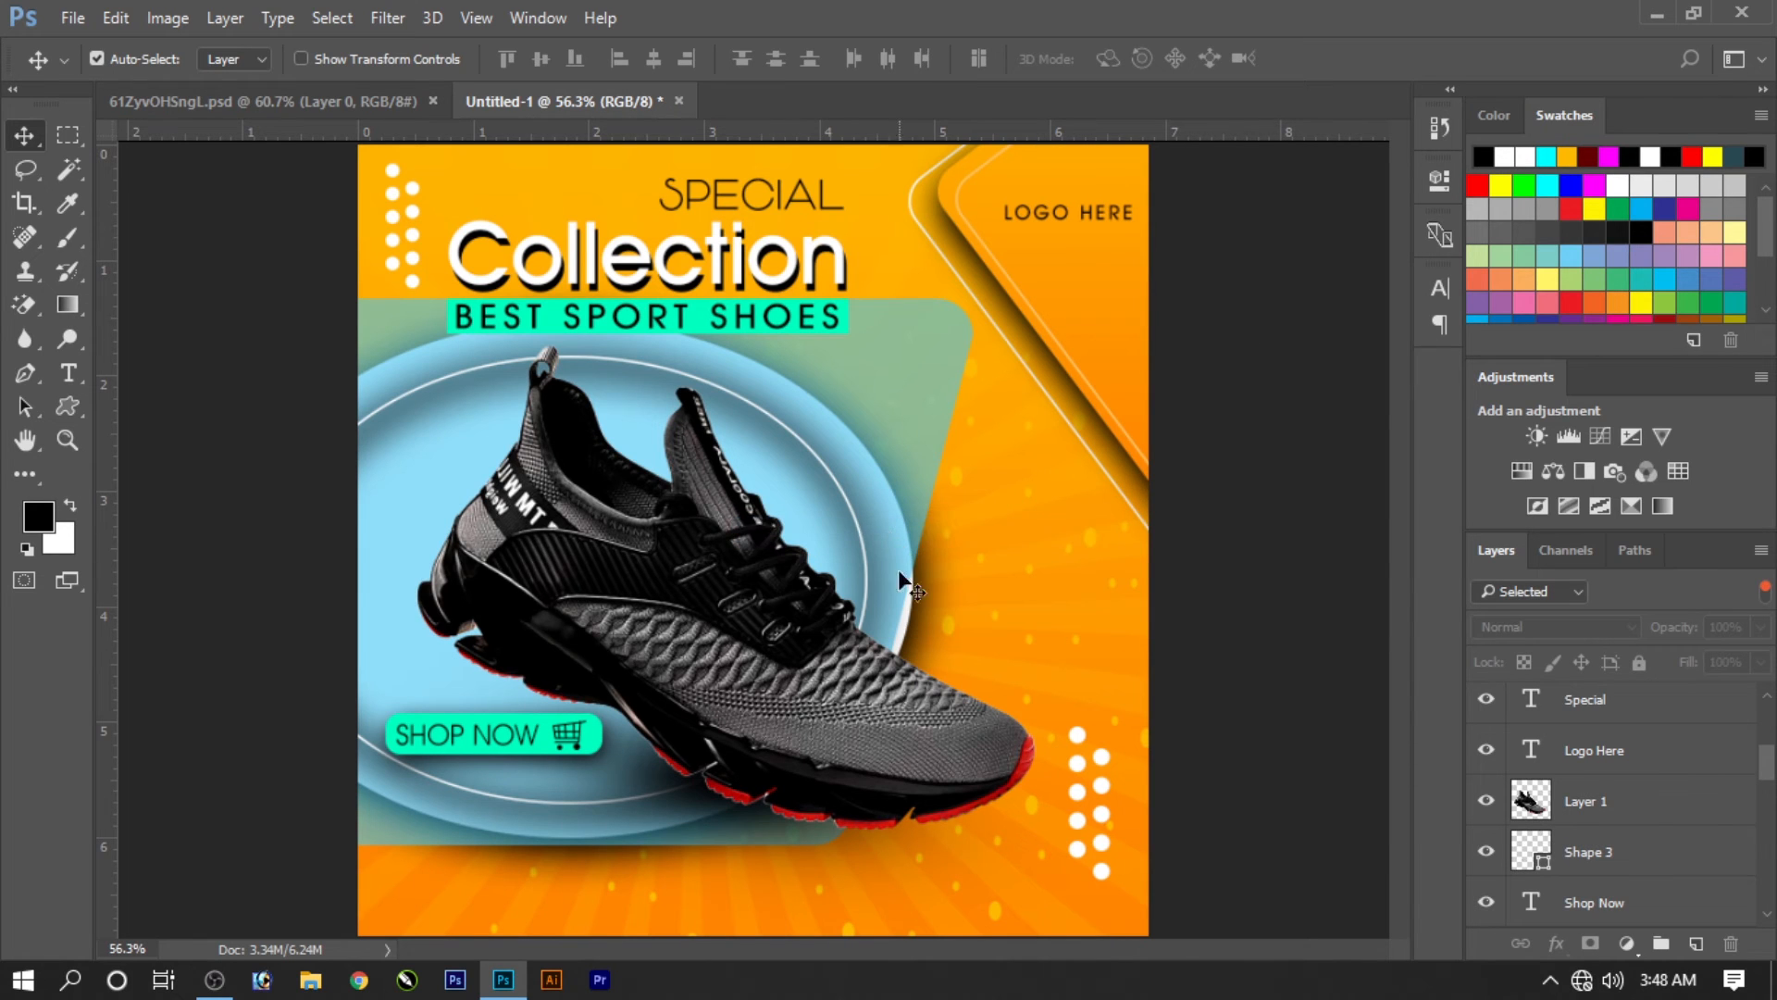
Step: Add a placeholder phone number as 10 pt AvantGarde Md BT text just below the shoe
{"action": "key", "text": "t"}
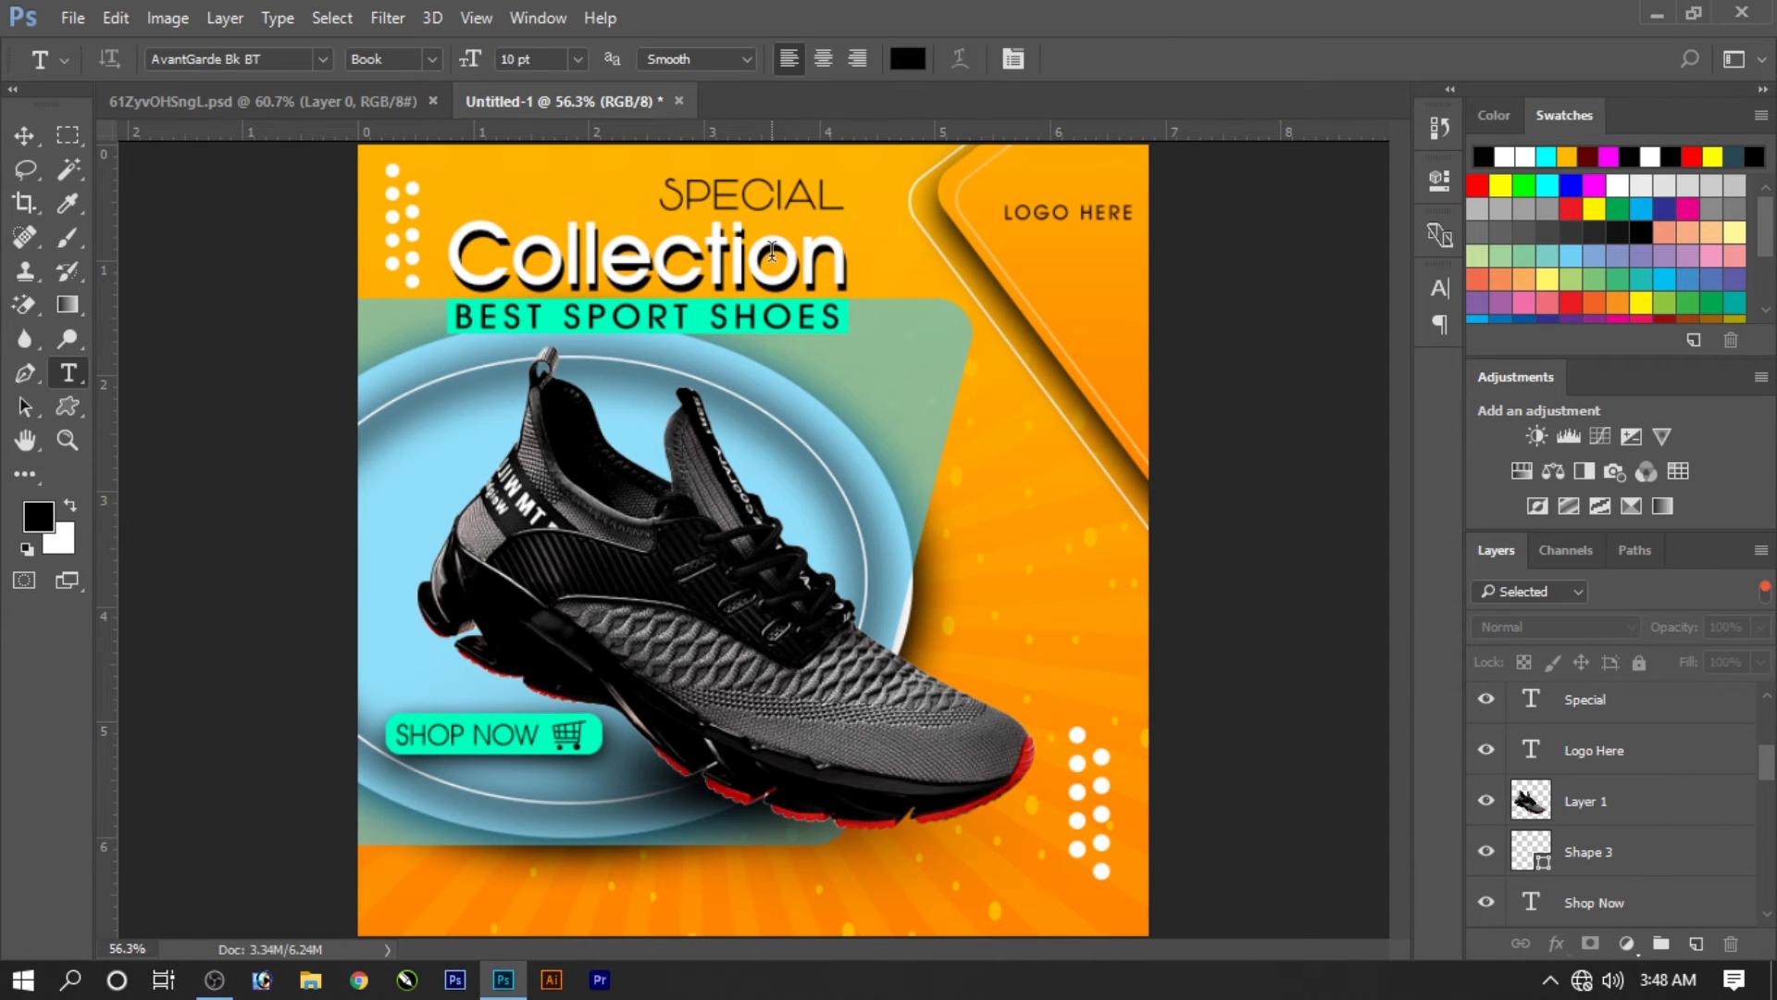
{"action": "left_click", "coordinate": [708, 330]}
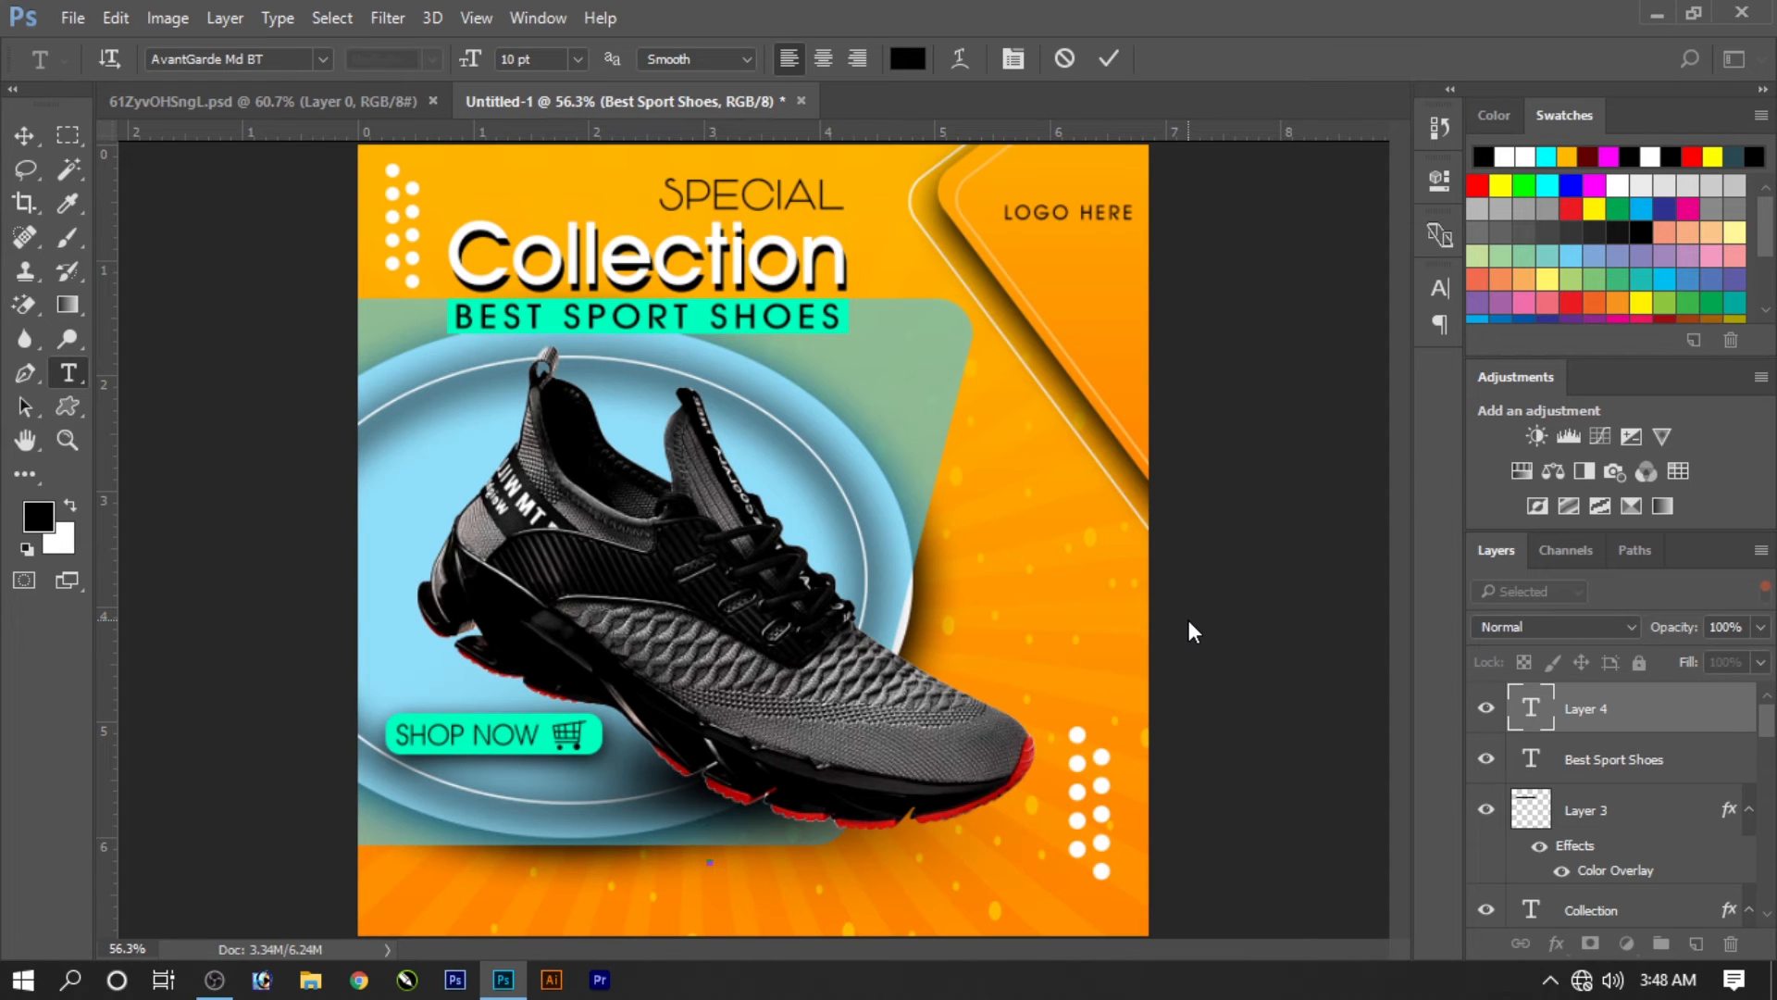
{"action": "type", "text": "111 4444"}
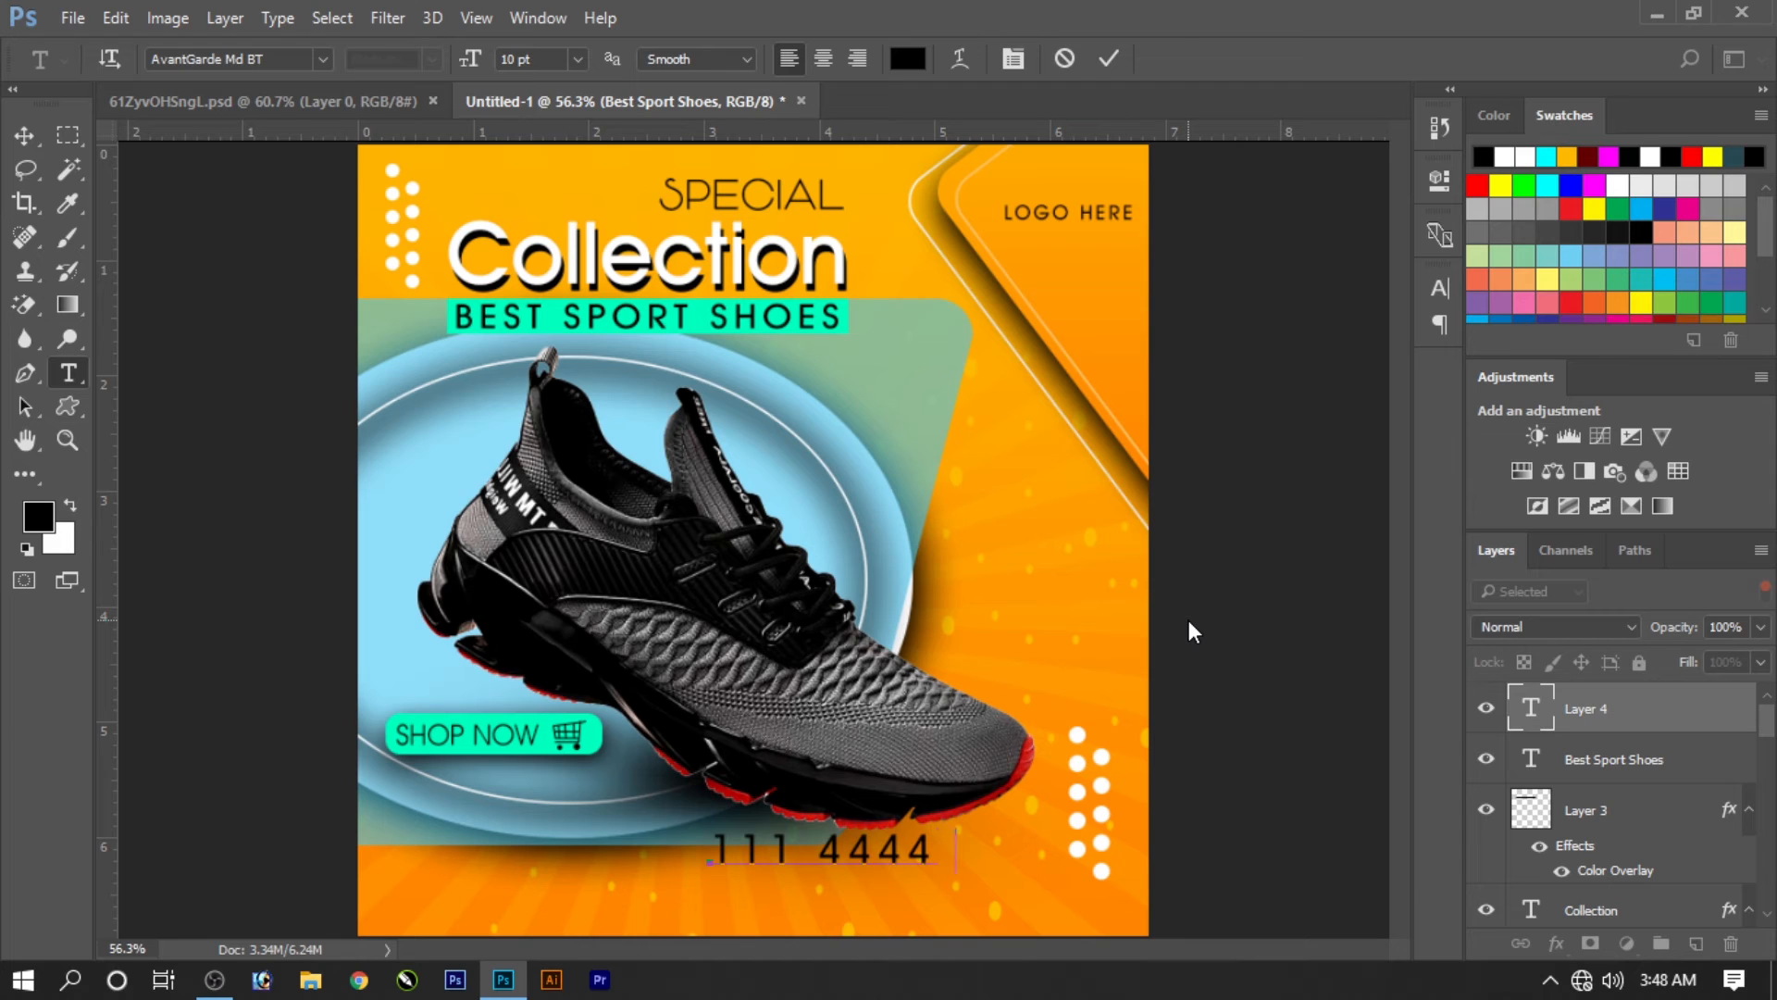
{"action": "type", "text": " 3333"}
{"action": "key", "text": "BackSpace"}
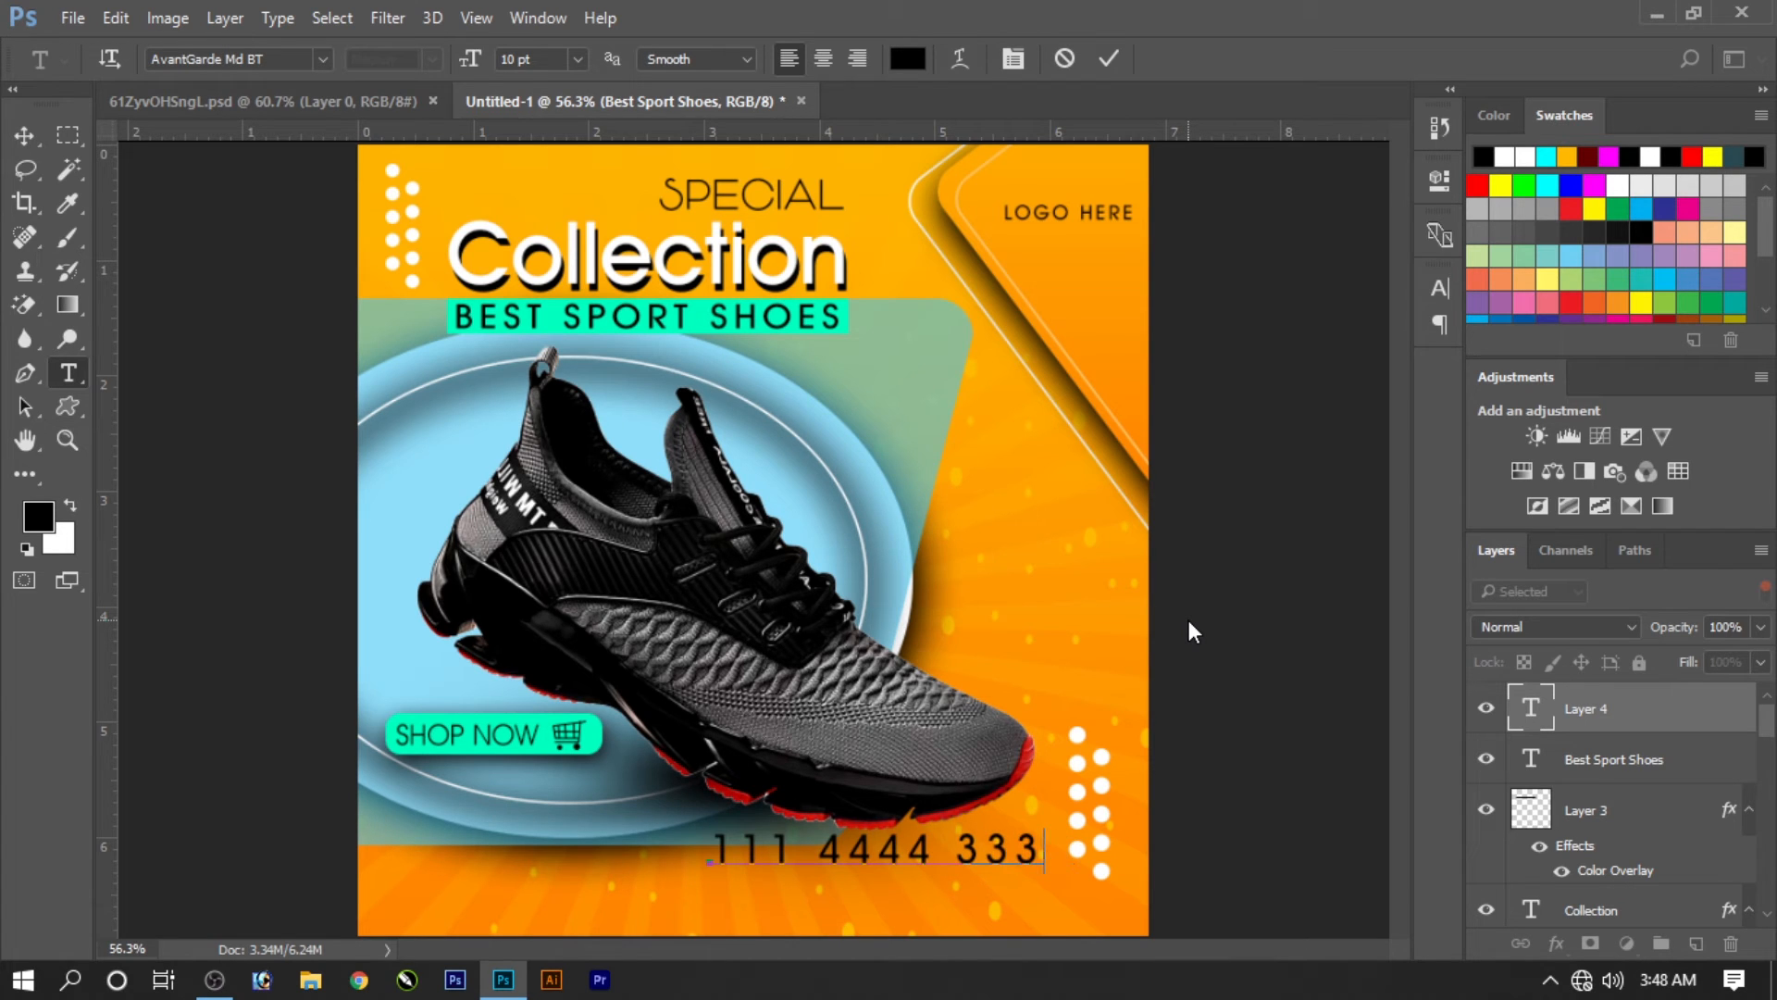
Step: Set the phone number's tracking to 0 and move it to the orange strip below the ellipse, aligned under Collection's left end
{"action": "key", "text": "ctrl+a"}
{"action": "left_click", "coordinate": [1440, 288]}
{"action": "left_click", "coordinate": [1321, 384]}
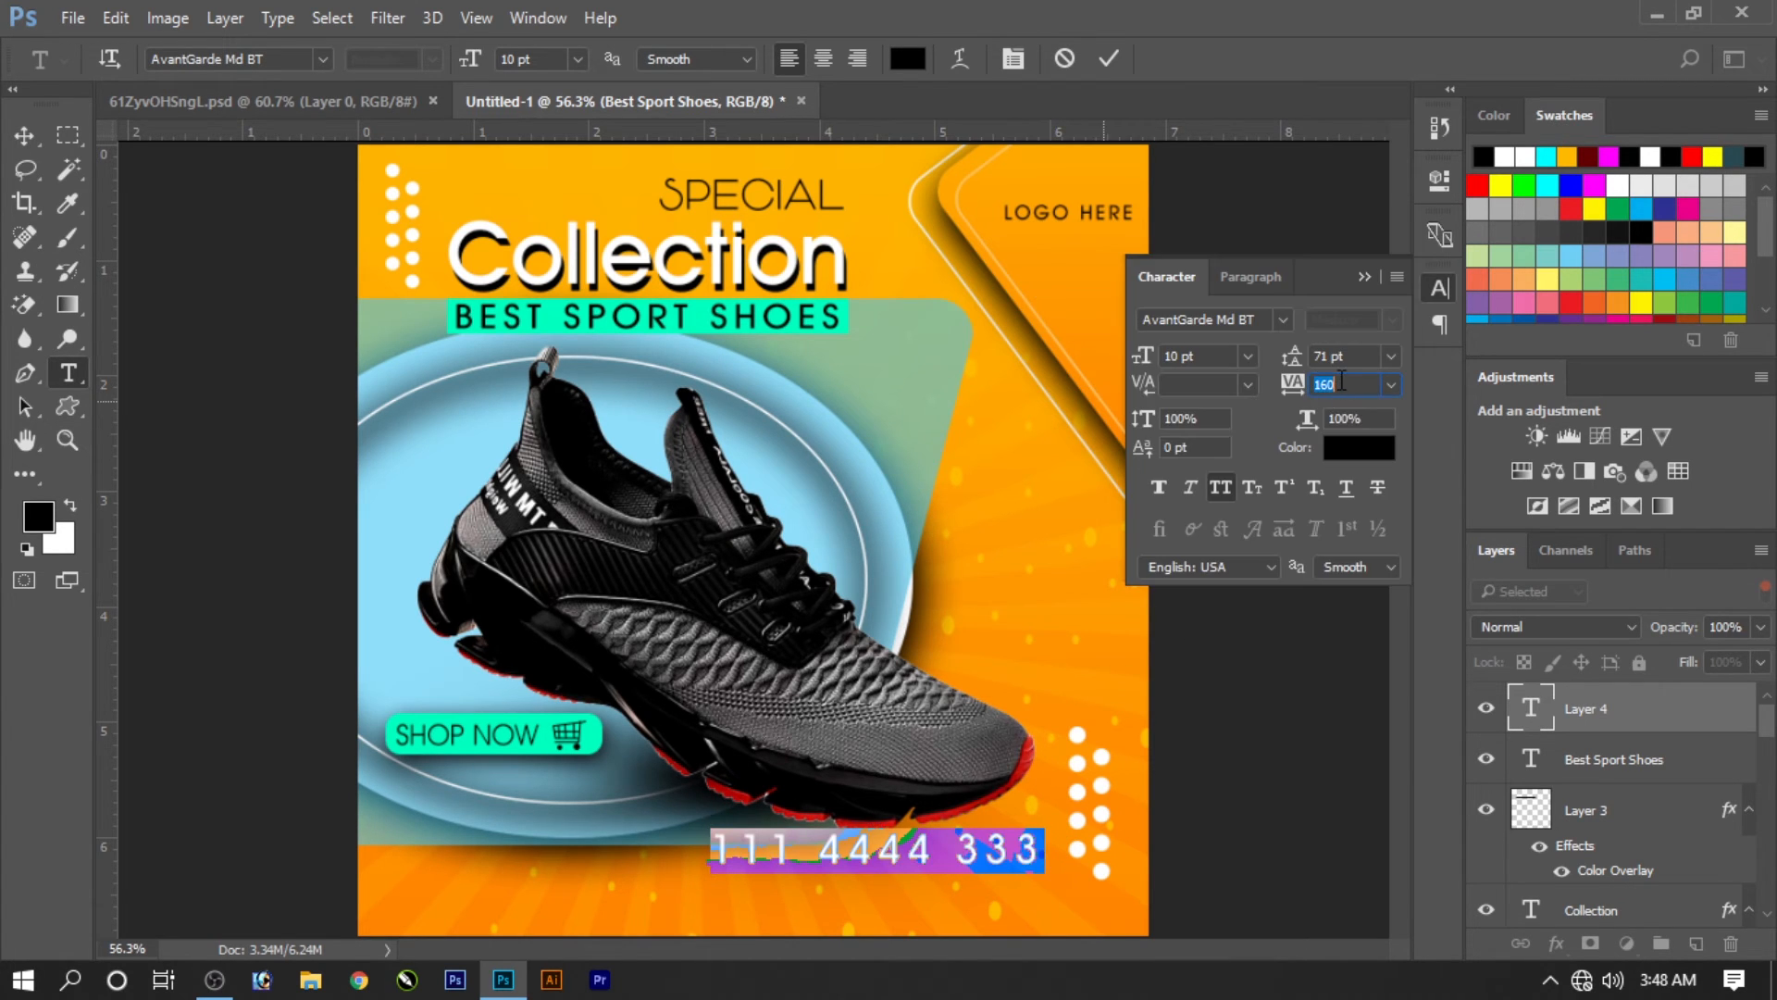
{"action": "type", "text": "0"}
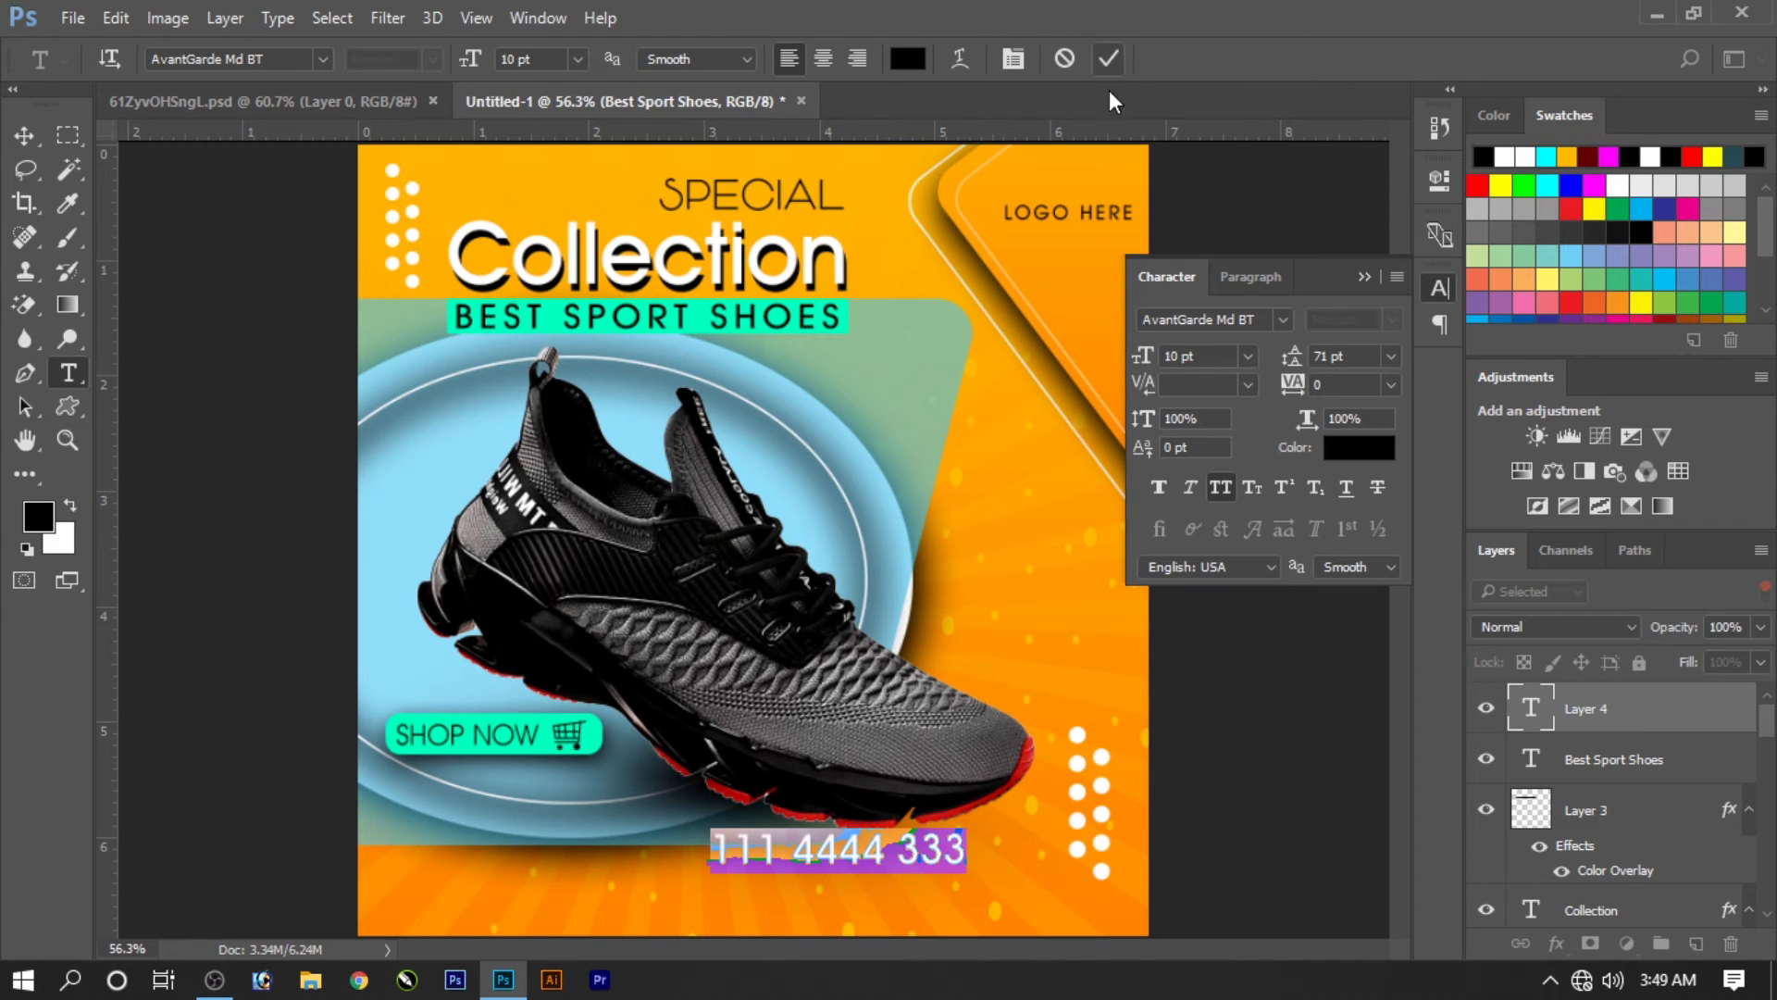
{"action": "left_click", "coordinate": [1108, 58]}
{"action": "left_click_drag", "start_coordinate": [866, 852], "coordinate": [597, 897]}
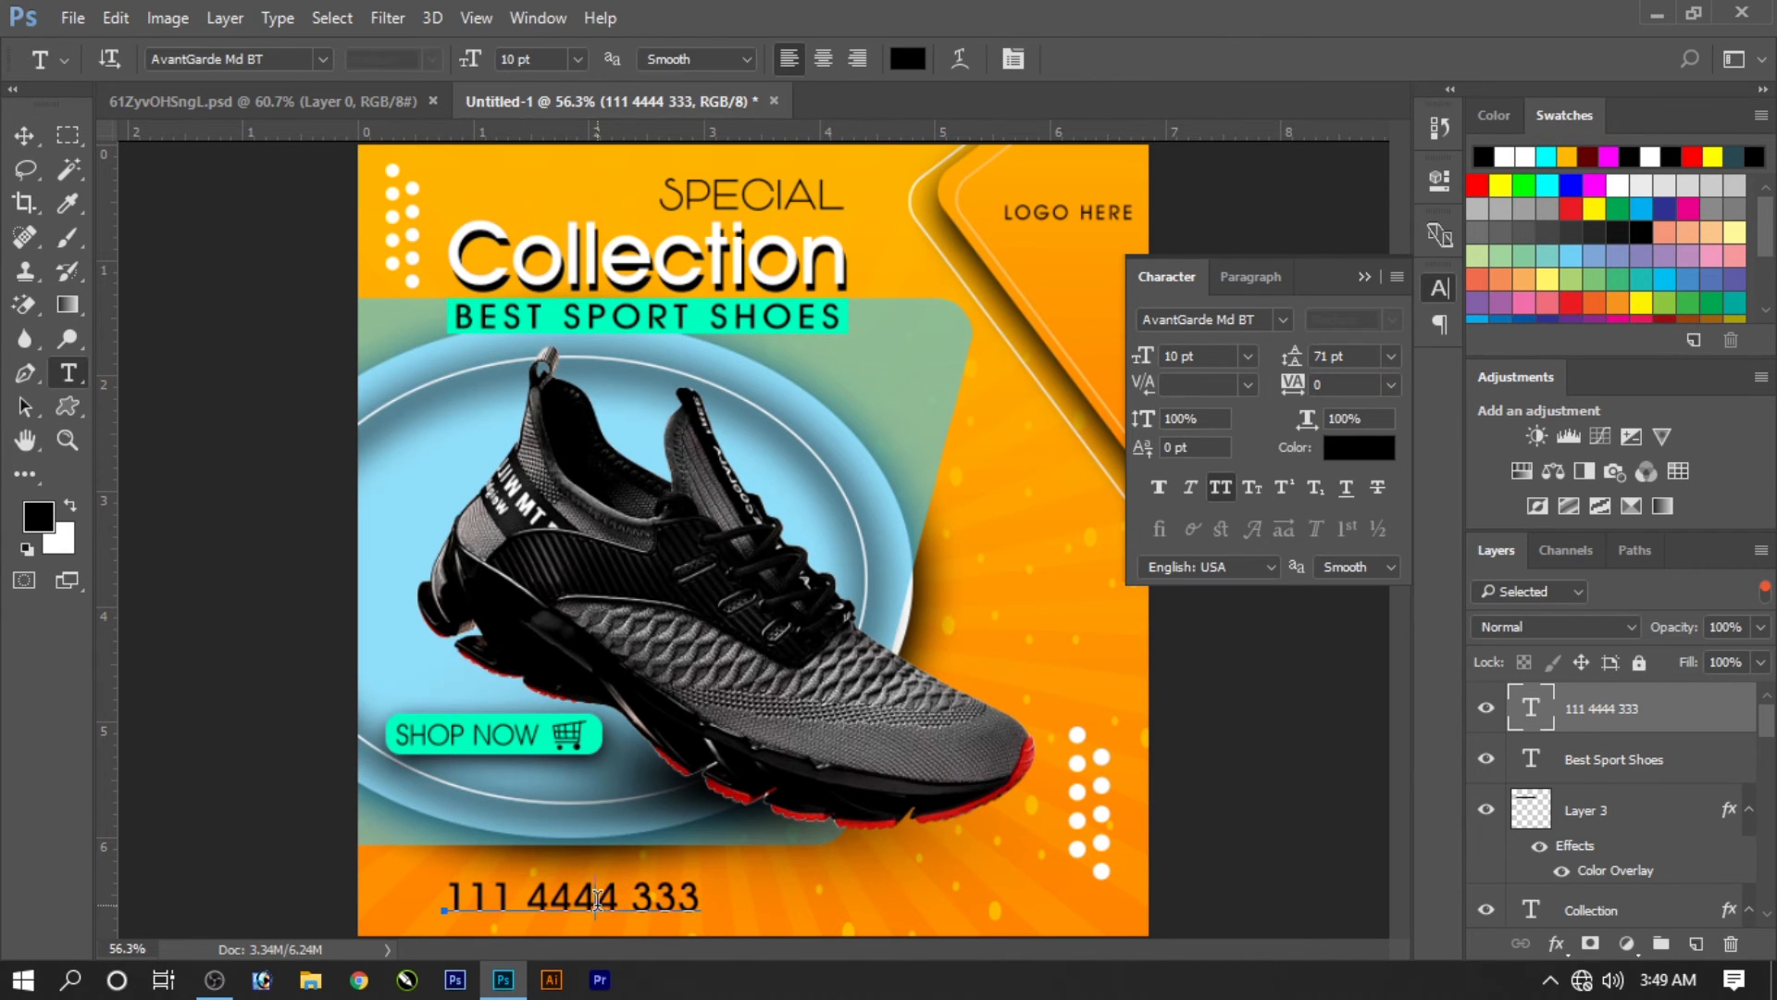
Step: Set the phone number's font size to 7 pt
{"action": "triple_click", "coordinate": [597, 897]}
{"action": "left_click_drag", "start_coordinate": [543, 61], "coordinate": [202, 96]}
{"action": "type", "text": "7"}
{"action": "key", "text": "Return"}
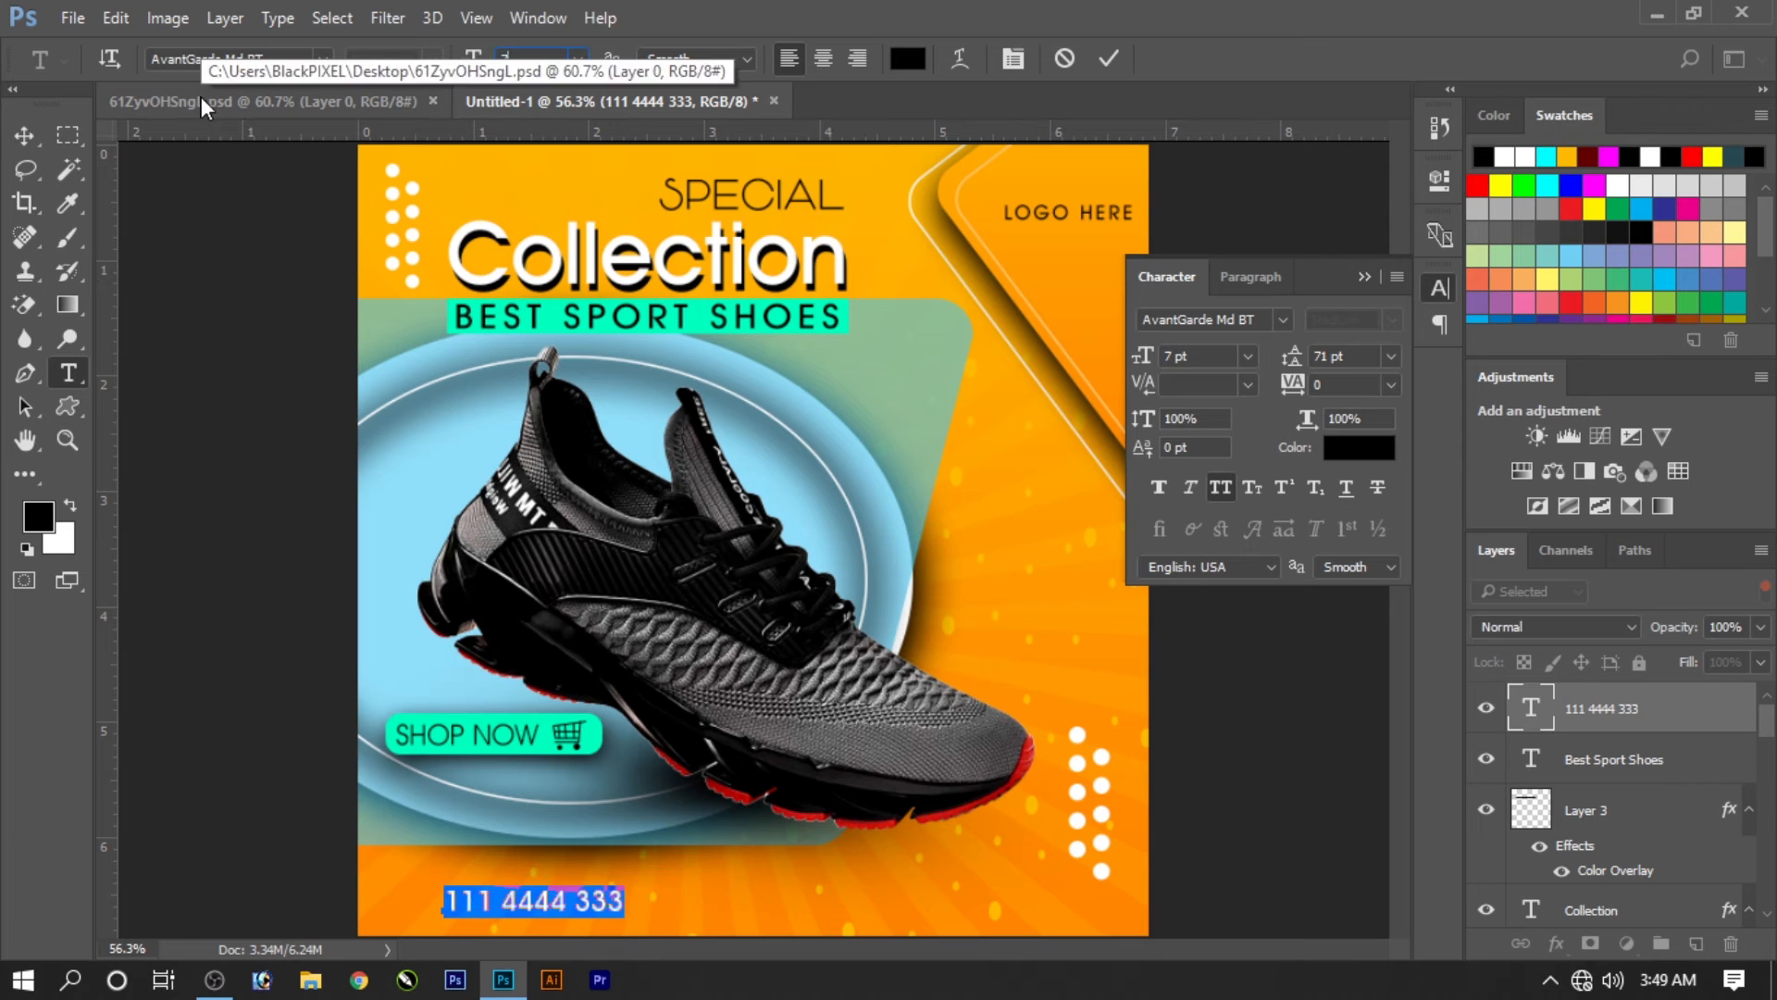
{"action": "key", "text": "Return"}
Step: Nudge the phone number text slightly upward within the orange bottom strip
{"action": "key", "text": "v"}
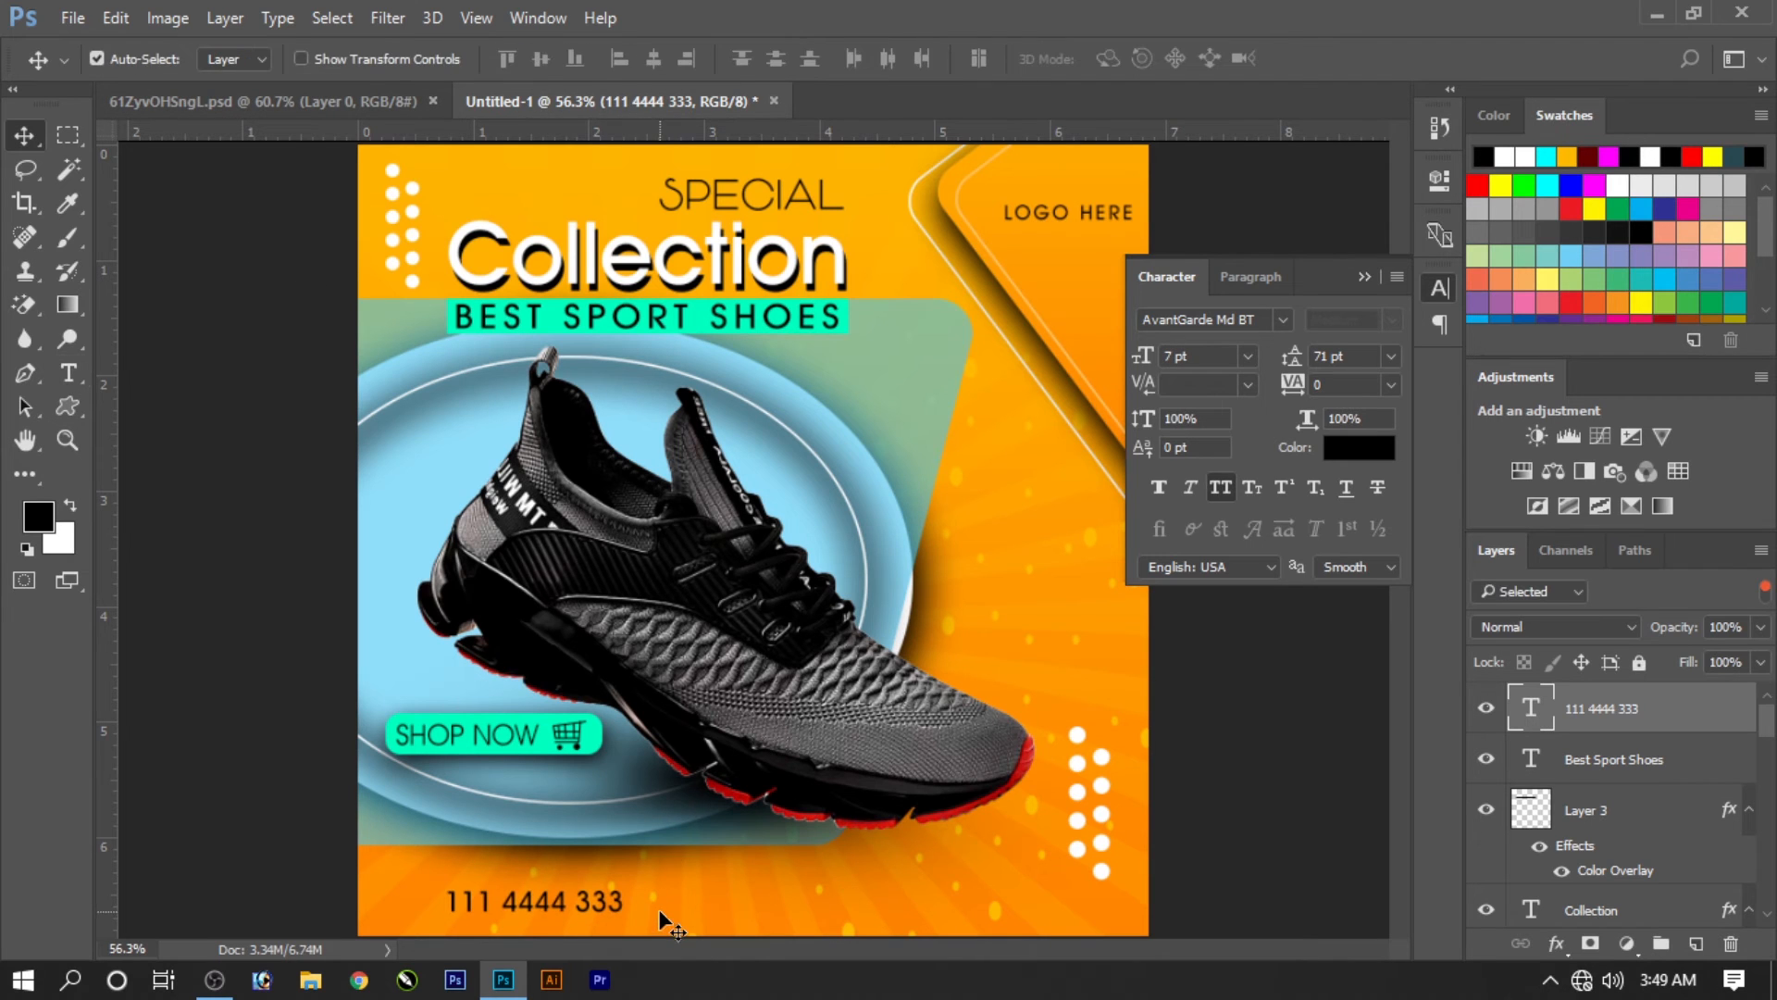
{"action": "key", "text": "Up"}
{"action": "key", "text": "Up"}
{"action": "key", "text": "Up"}
{"action": "key", "text": "Up"}
{"action": "key", "text": "Up"}
{"action": "key", "text": "Up"}
{"action": "key", "text": "Up"}
{"action": "key", "text": "Up"}
{"action": "key", "text": "Up"}
{"action": "key", "text": "Up"}
{"action": "key", "text": "Up"}
{"action": "key", "text": "Up"}
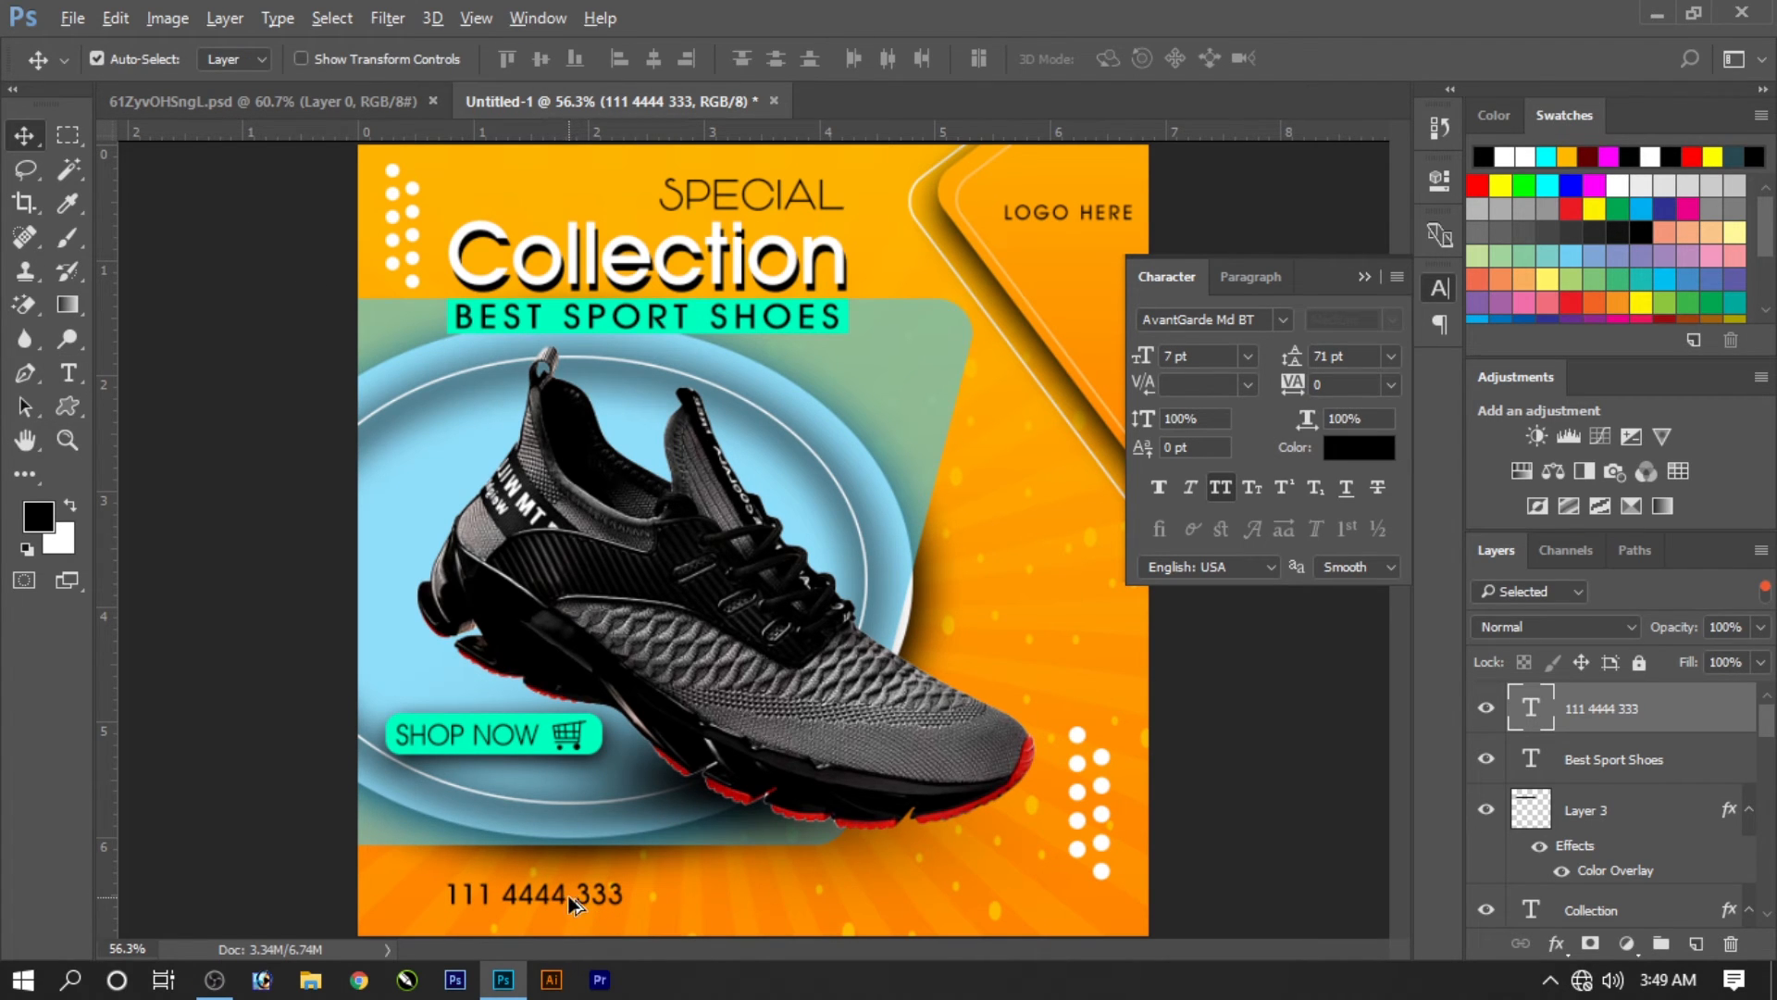
{"action": "left_click_drag", "start_coordinate": [574, 903], "coordinate": [897, 885]}
{"action": "double_click", "coordinate": [898, 885]}
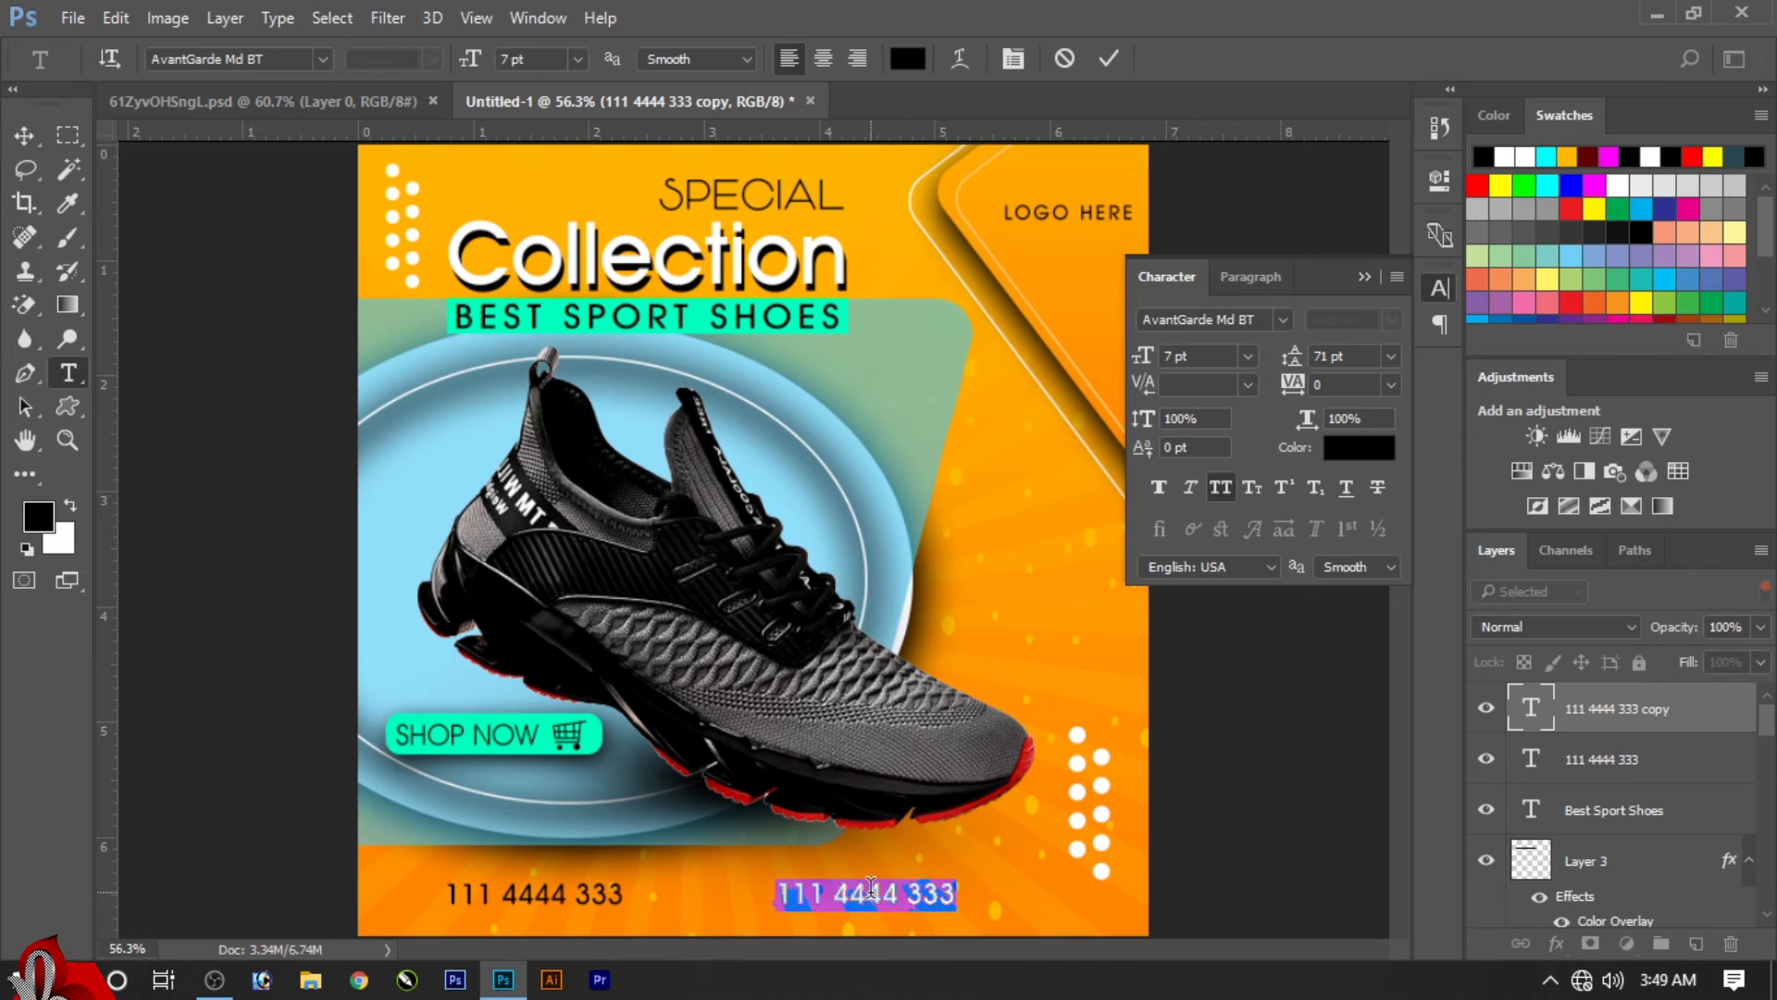
{"action": "type", "text": "www"}
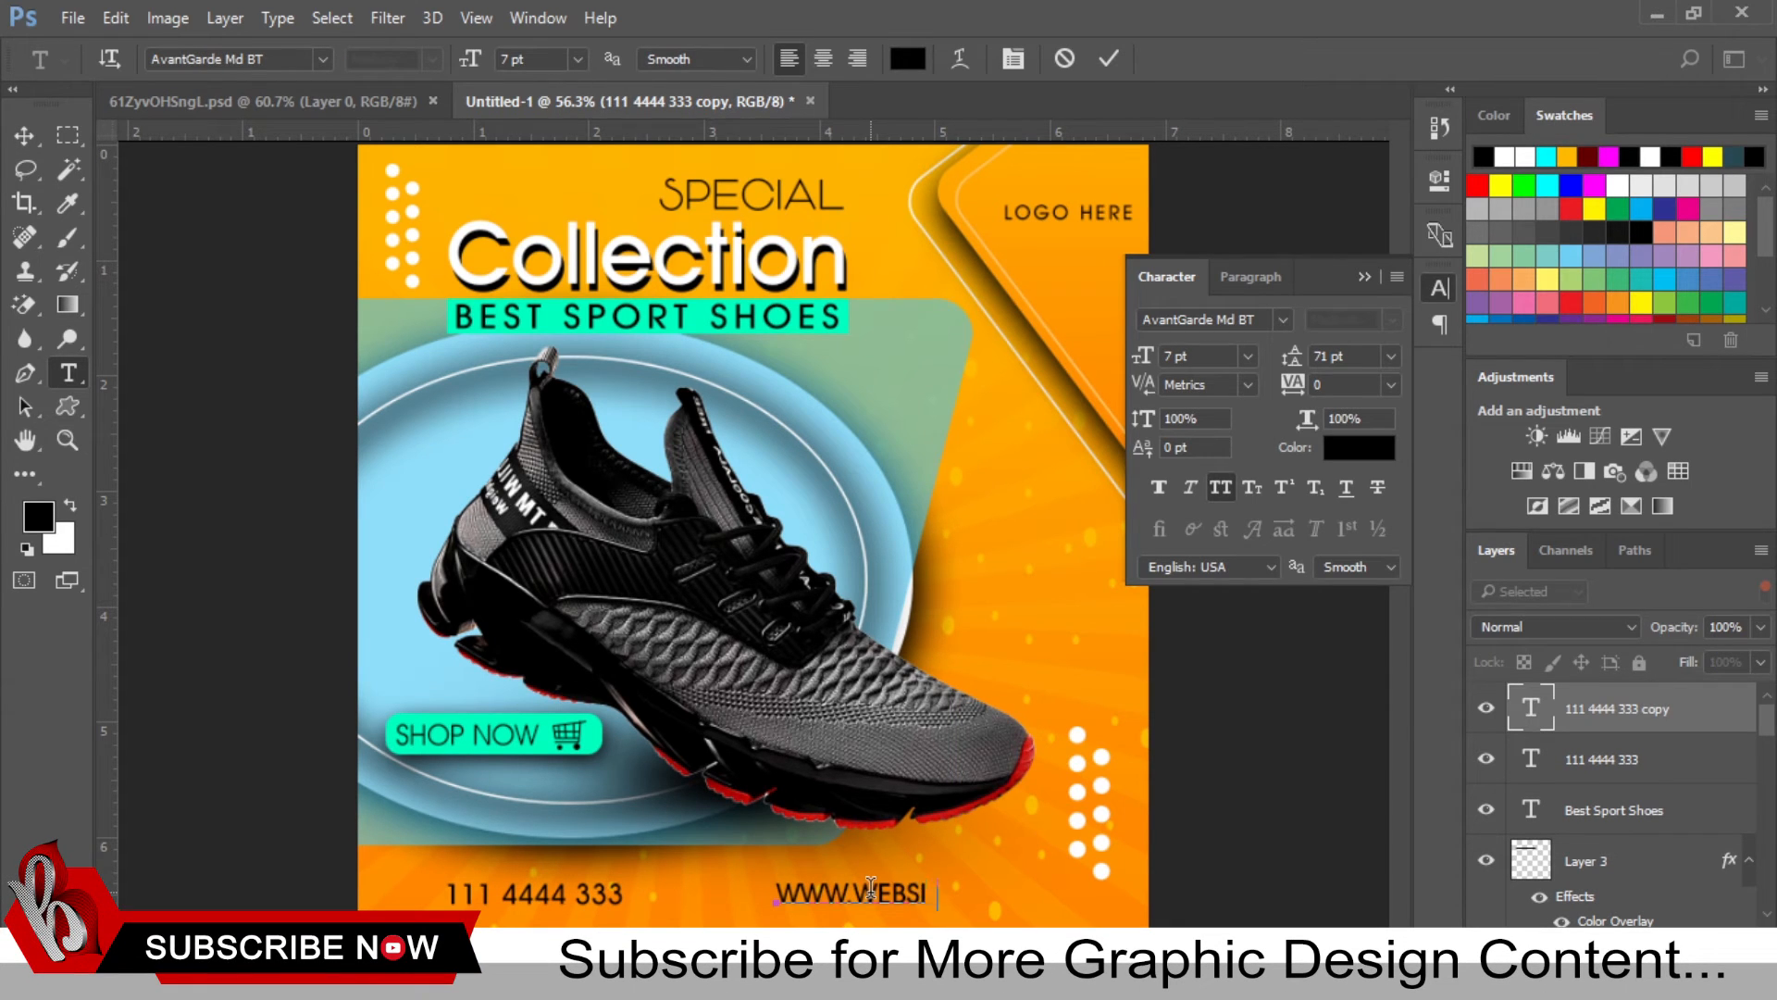
{"action": "type", "text": ".website.com"}
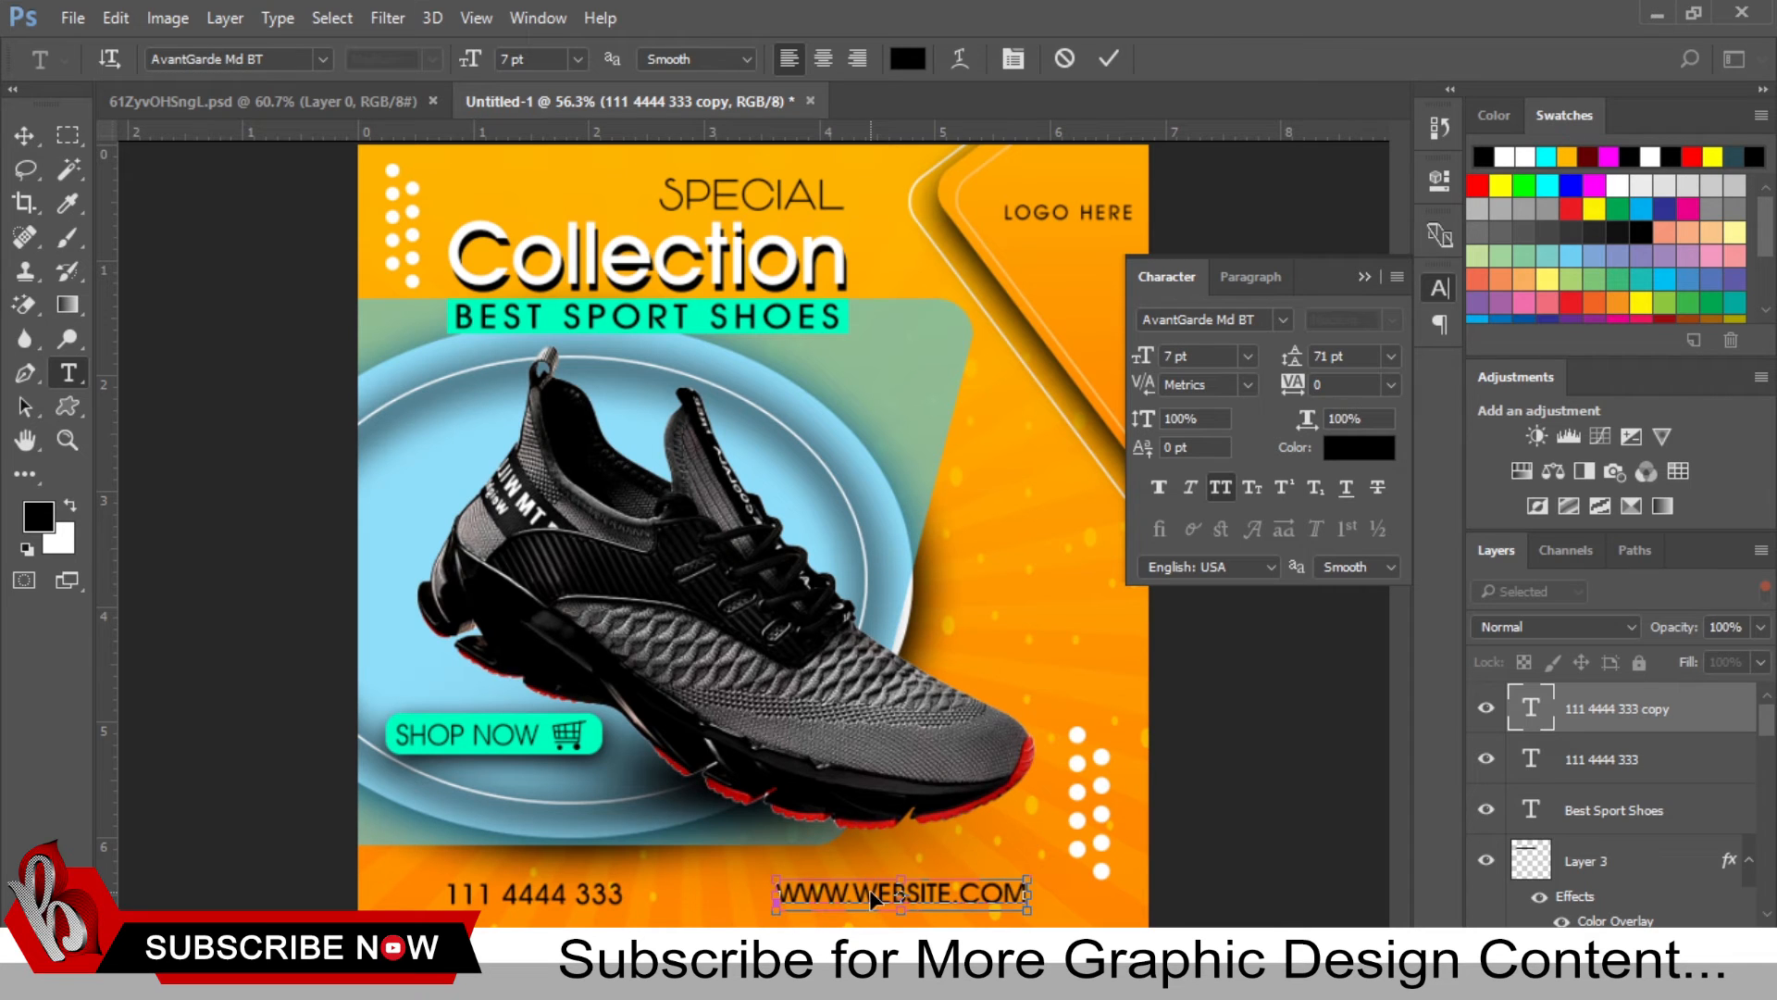
{"action": "key", "text": "ctrl+a"}
{"action": "key", "text": "ctrl+shift+k"}
{"action": "key", "text": "ctrl+Return"}
{"action": "key", "text": "v"}
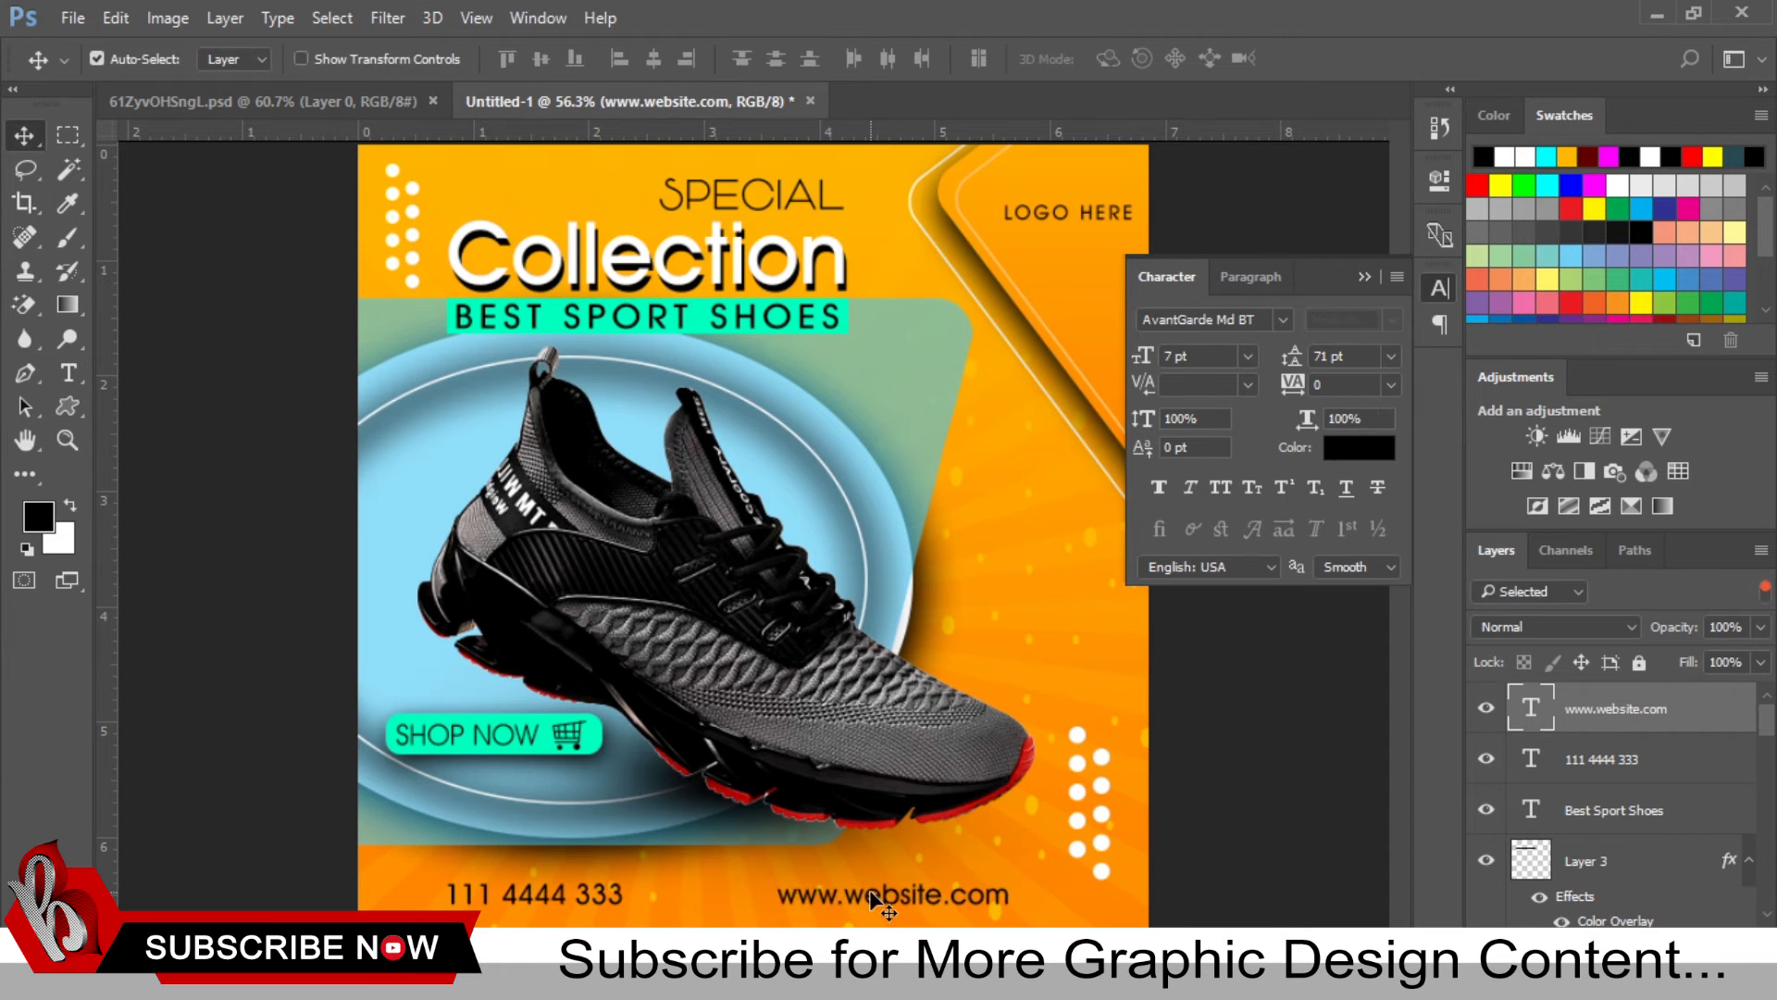
{"action": "key", "text": "shift+Right"}
{"action": "key", "text": "shift+Right"}
{"action": "key", "text": "shift+Right"}
{"action": "key", "text": "shift+Right"}
{"action": "key", "text": "shift+Right"}
{"action": "key", "text": "shift+Right"}
{"action": "key", "text": "shift+Right"}
{"action": "key", "text": "shift+Right"}
{"action": "key", "text": "shift+Right"}
{"action": "key", "text": "shift+Right"}
{"action": "key", "text": "shift+Right"}
{"action": "key", "text": "shift+Right"}
{"action": "key", "text": "shift+Right"}
{"action": "key", "text": "shift+Right"}
{"action": "key", "text": "shift+Right"}
{"action": "key", "text": "shift+Right"}
{"action": "key", "text": "shift+Right"}
{"action": "key", "text": "shift+Right"}
{"action": "key", "text": "shift+Right"}
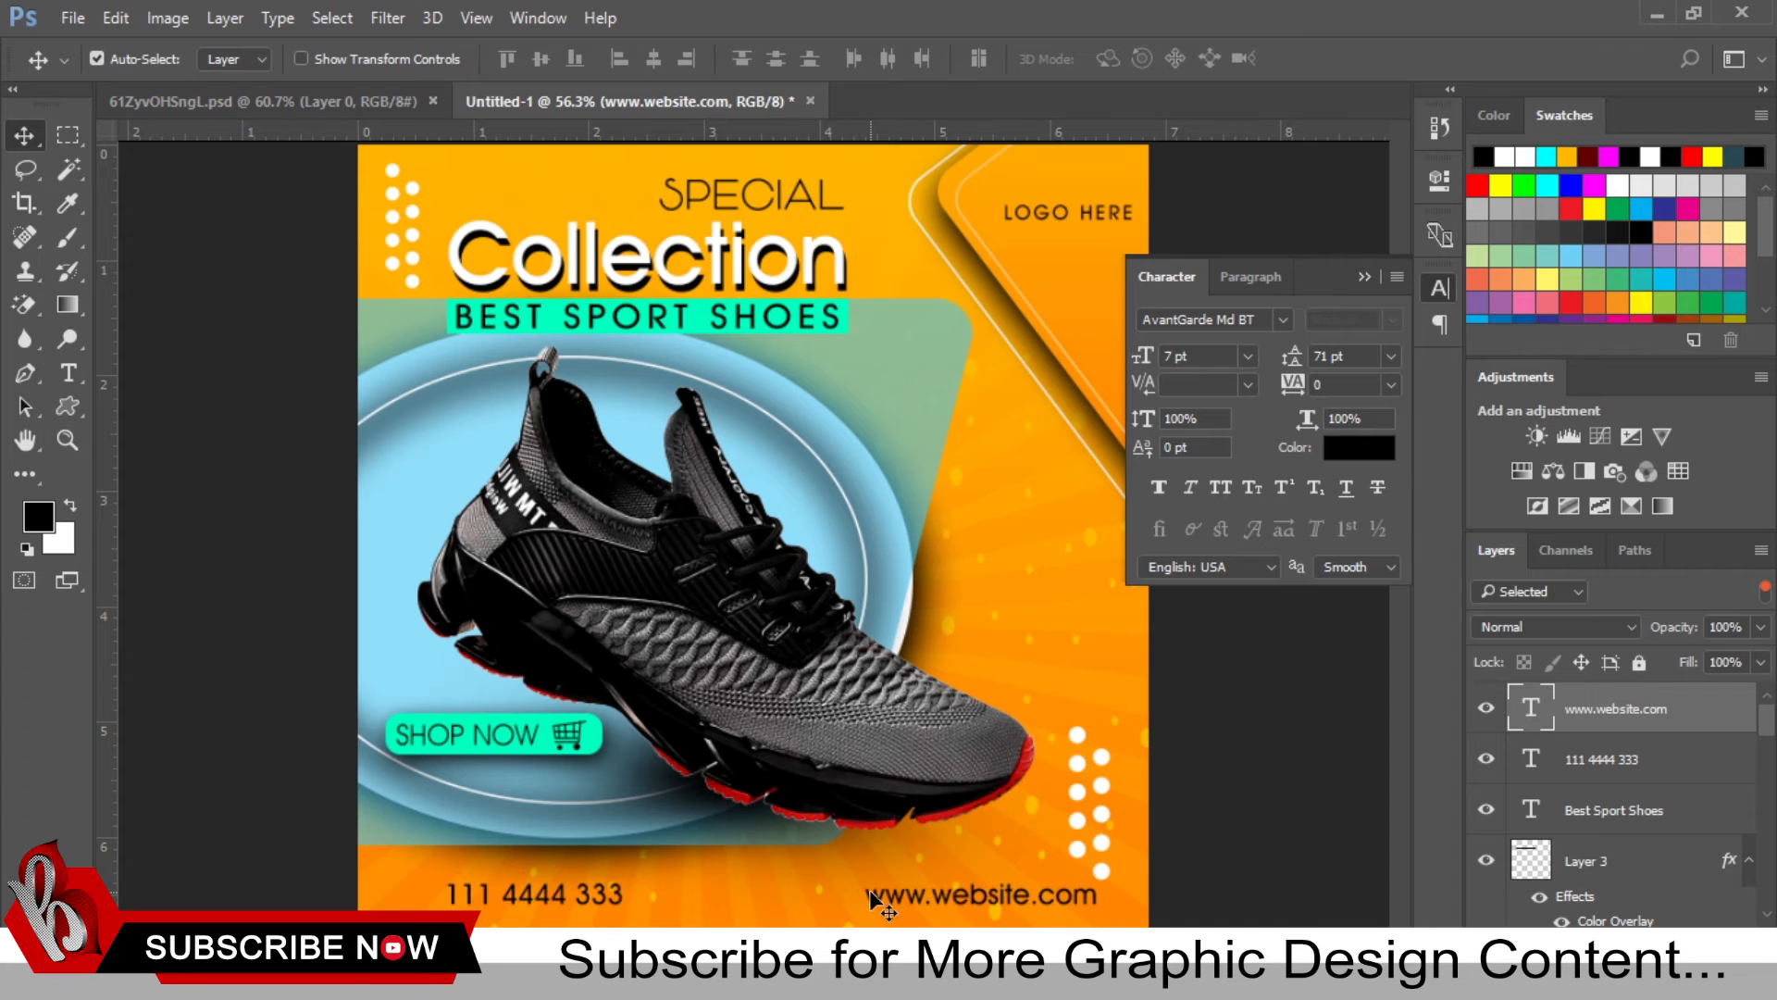
{"action": "key", "text": "shift+Left"}
{"action": "key", "text": "shift+Left"}
{"action": "key", "text": "shift+Left"}
{"action": "key", "text": "shift+Left"}
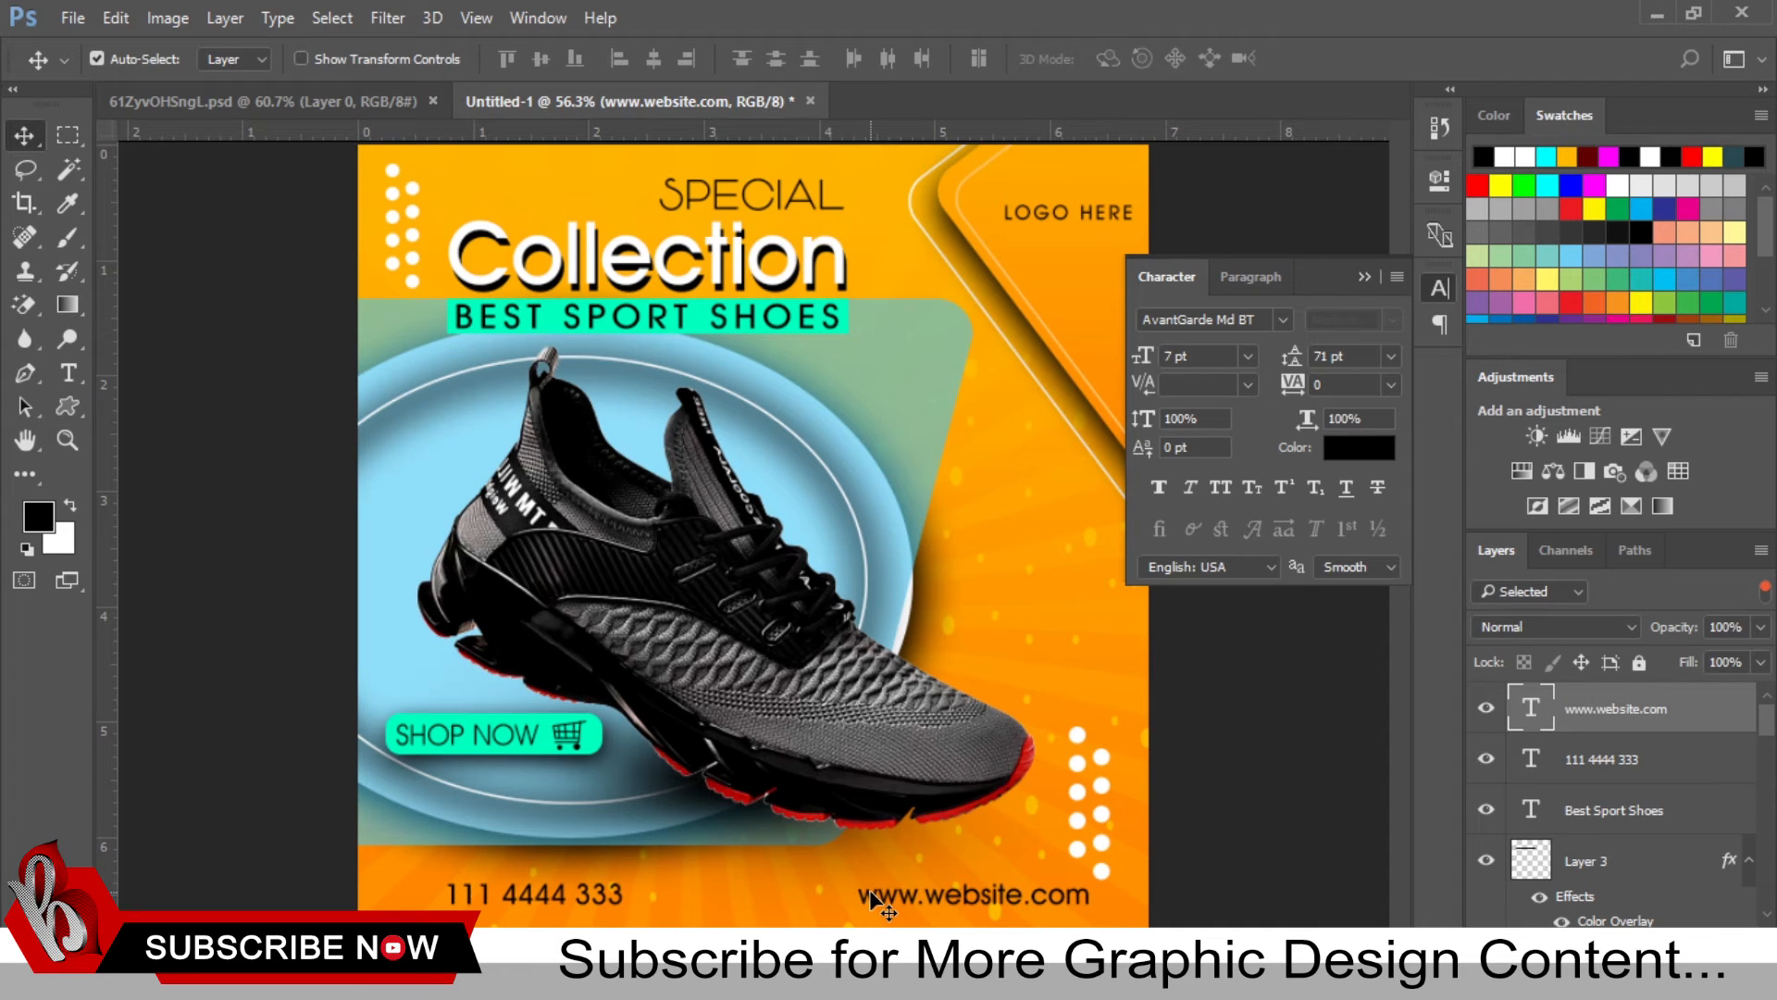
Step: Draw a black arrow-cursor custom shape about 23 x 43 px over the end of the phone number
{"action": "key", "text": "u"}
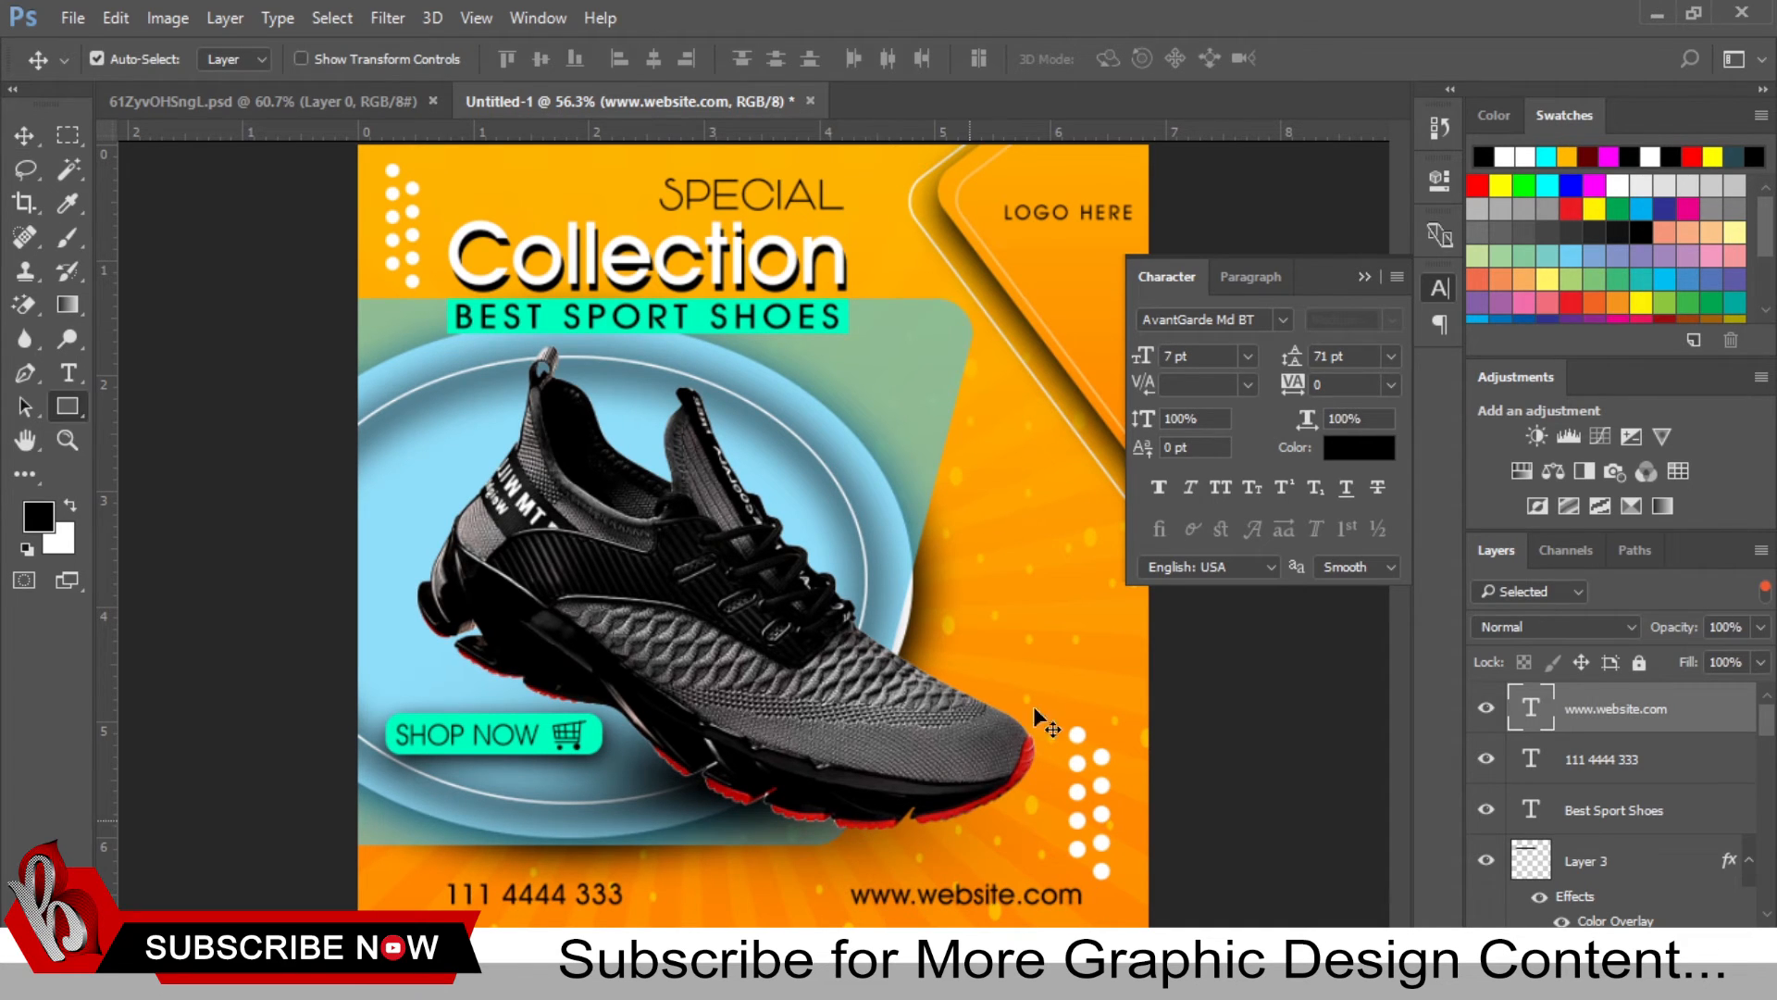
{"action": "right_click", "coordinate": [66, 405]}
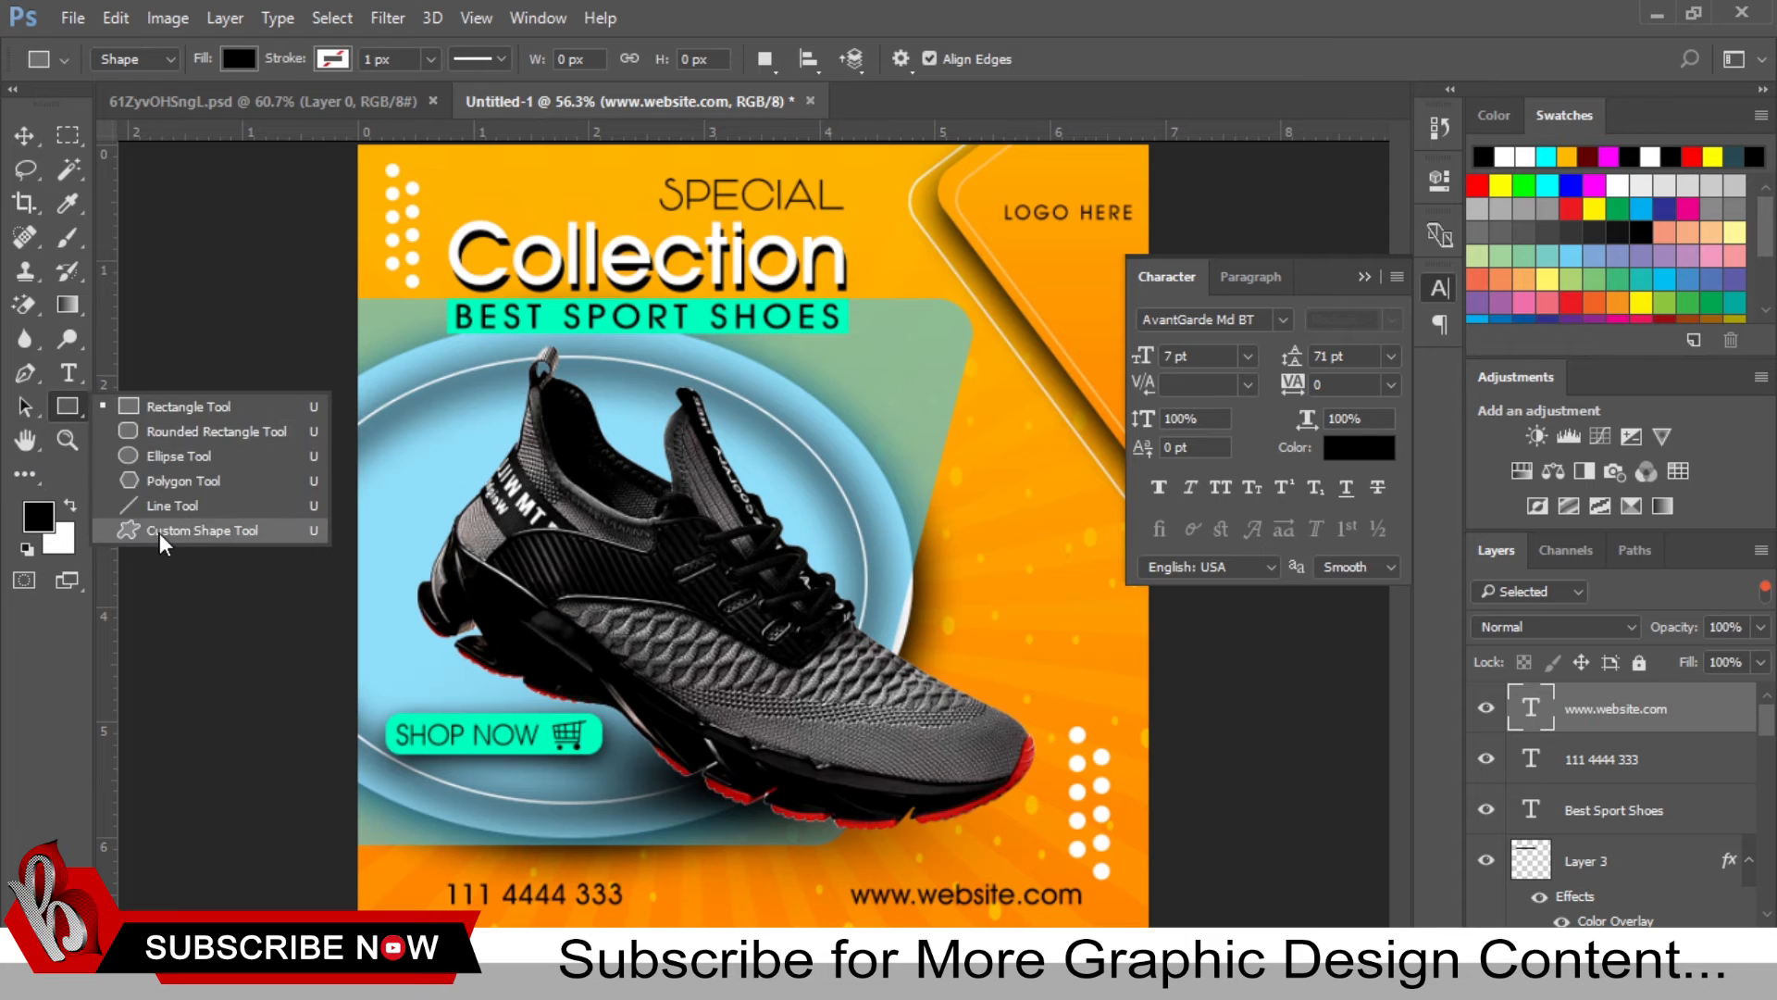
{"action": "left_click", "coordinate": [195, 527]}
{"action": "right_click", "coordinate": [731, 807]}
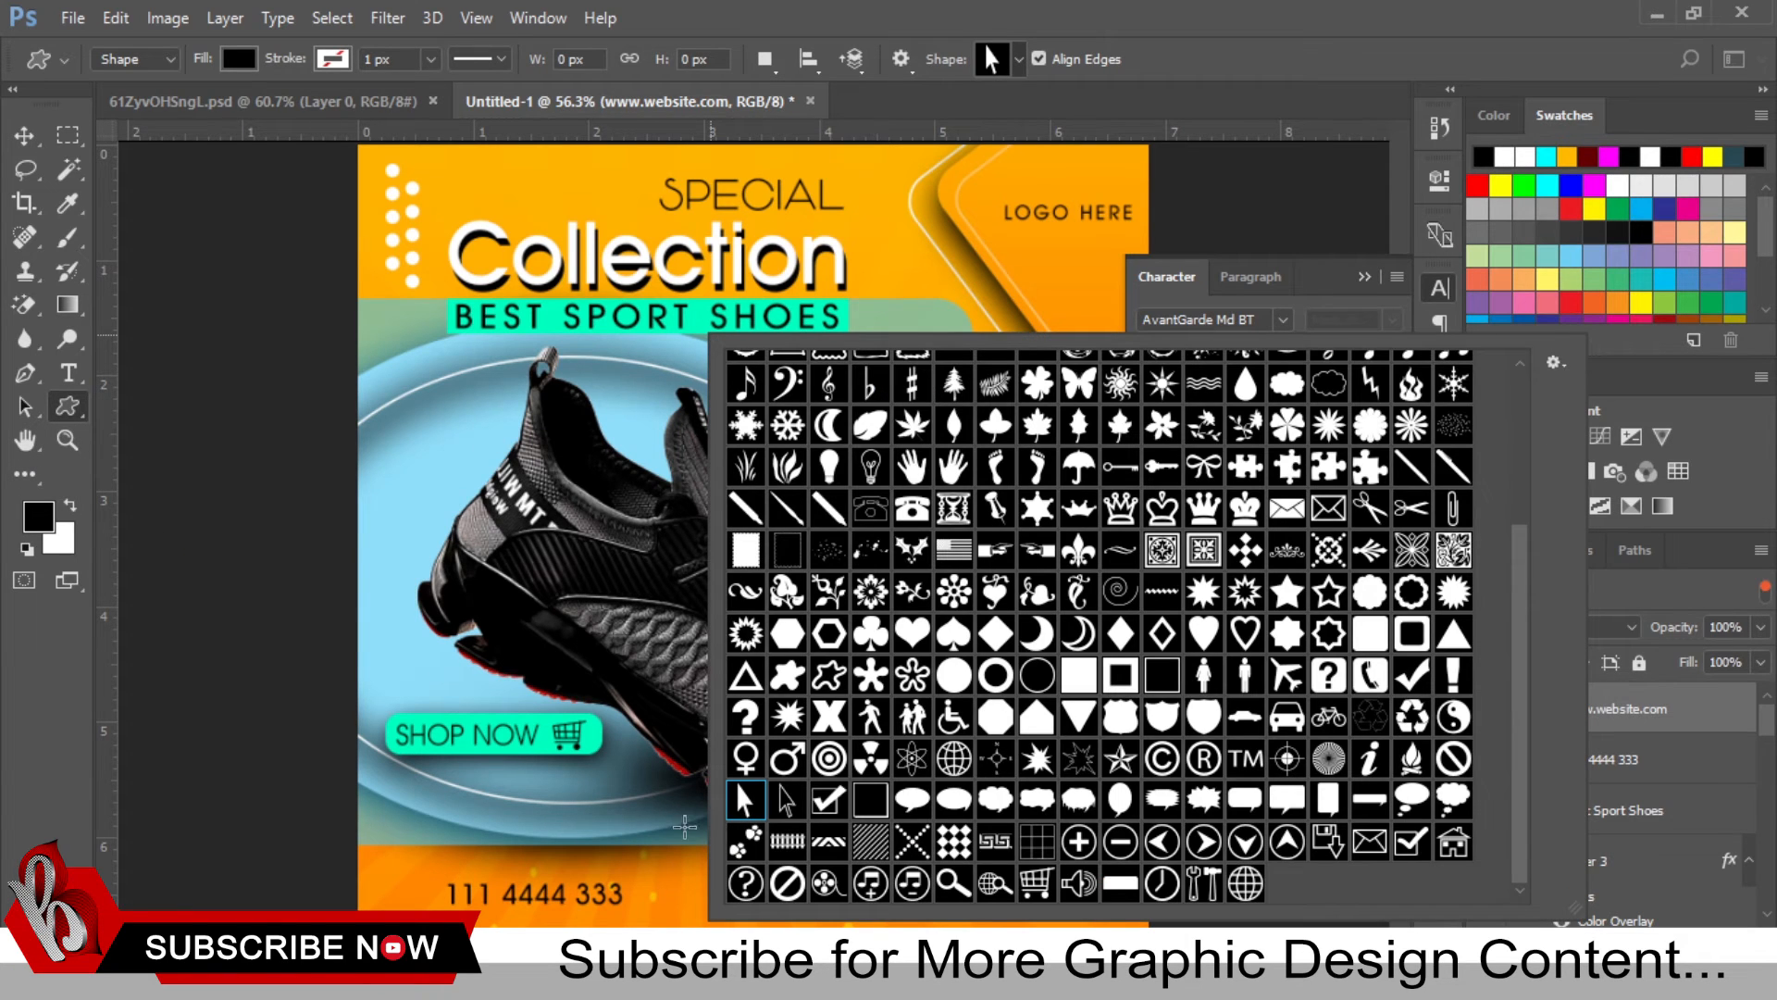
{"action": "left_click_drag", "start_coordinate": [599, 876], "coordinate": [629, 905]}
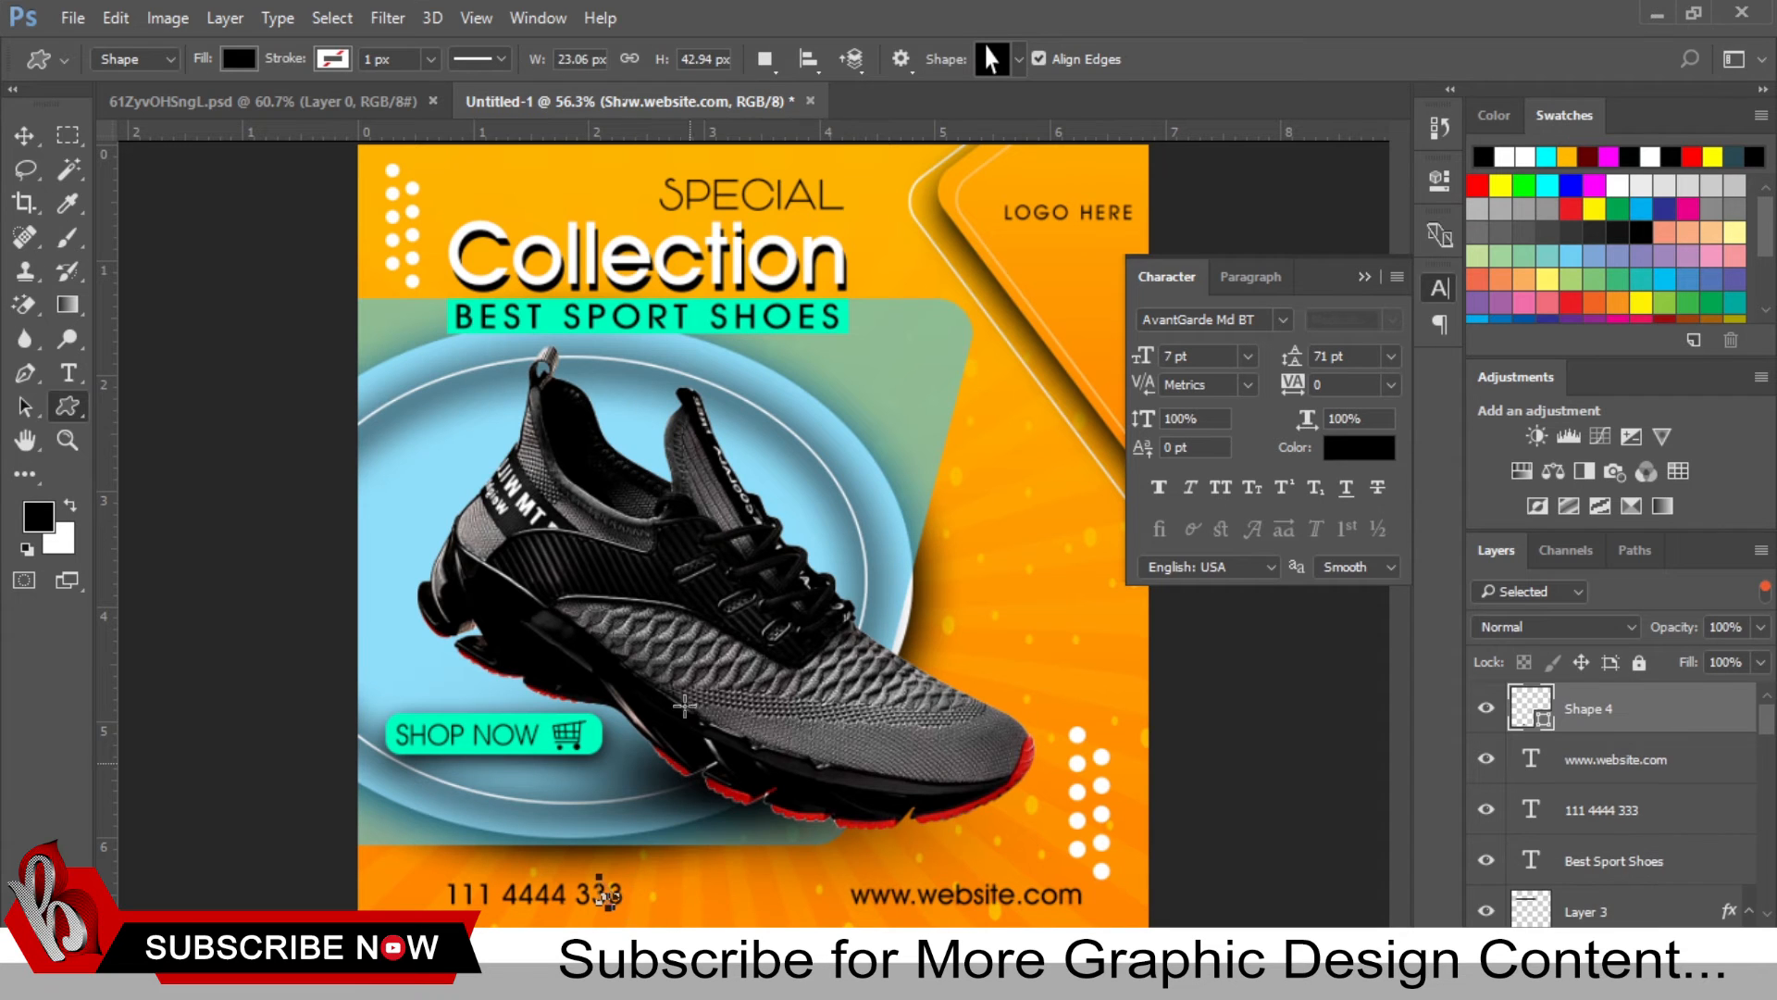
{"action": "key", "text": "v"}
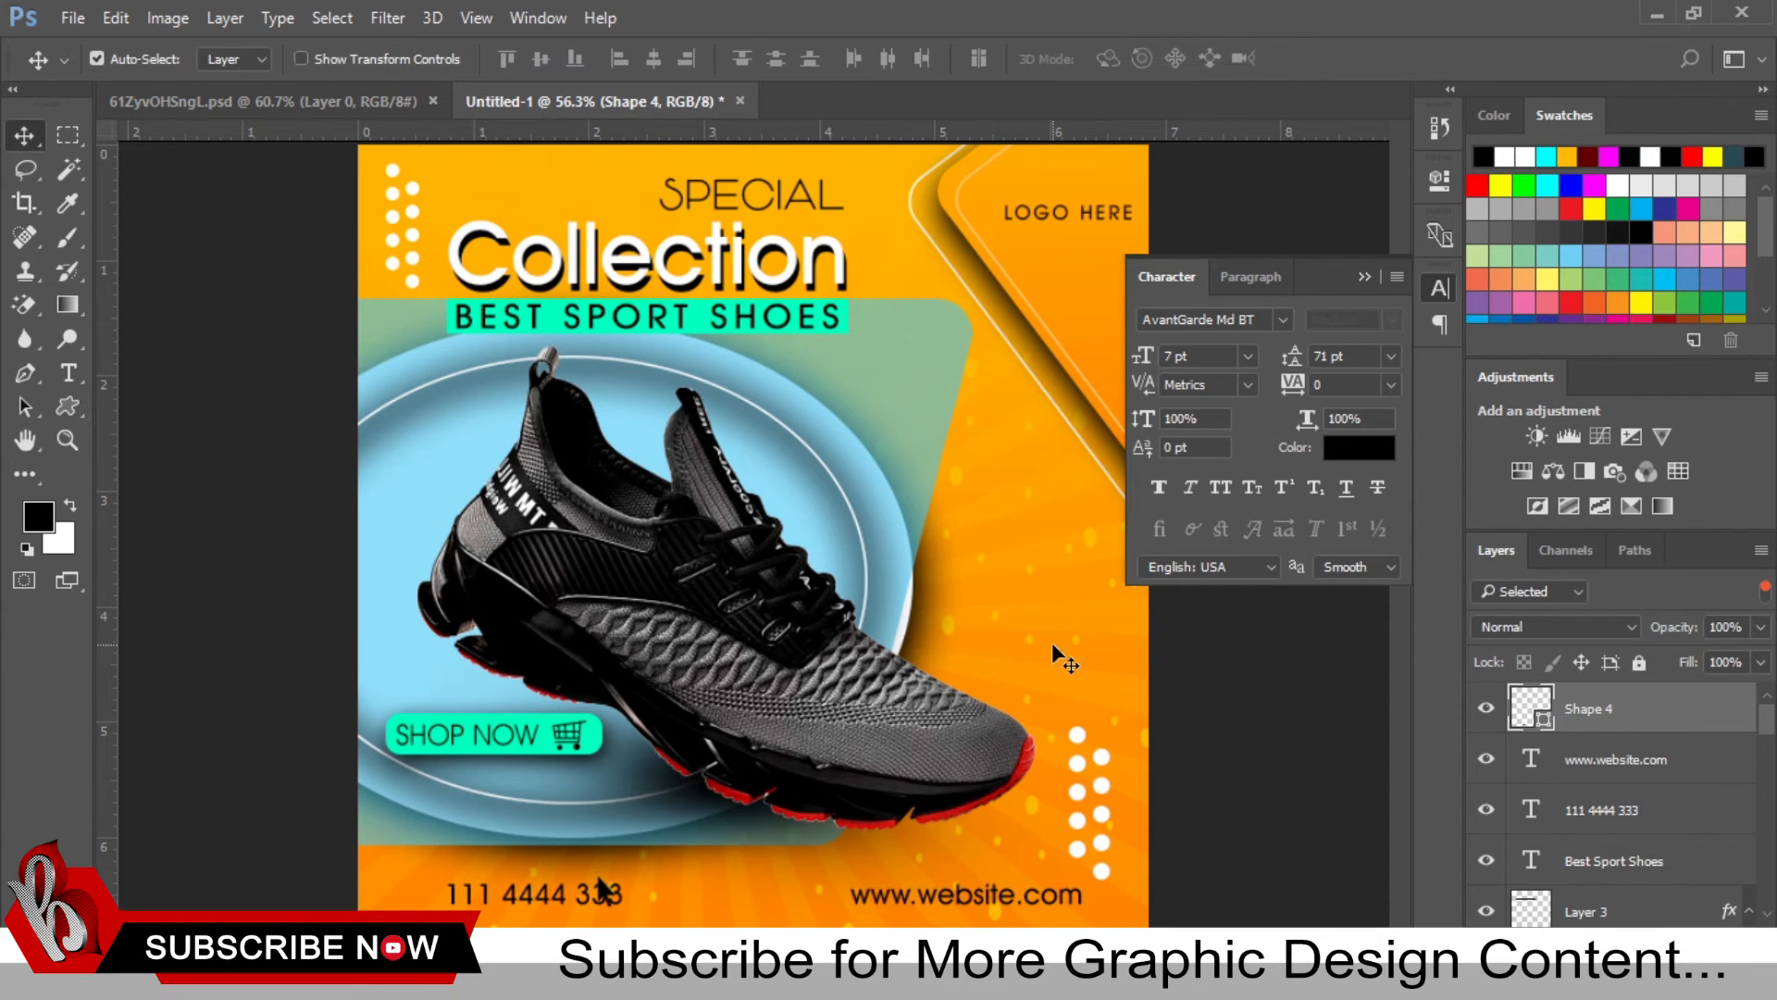
{"action": "key", "text": "shift+Right"}
{"action": "key", "text": "shift+Right"}
{"action": "key", "text": "shift+Right"}
{"action": "key", "text": "shift+Right"}
{"action": "key", "text": "shift+Right"}
{"action": "key", "text": "shift+Right"}
{"action": "key", "text": "shift+Right"}
{"action": "key", "text": "shift+Right"}
{"action": "key", "text": "shift+Right"}
{"action": "key", "text": "shift+Right"}
{"action": "key", "text": "shift+Right"}
{"action": "key", "text": "shift+Right"}
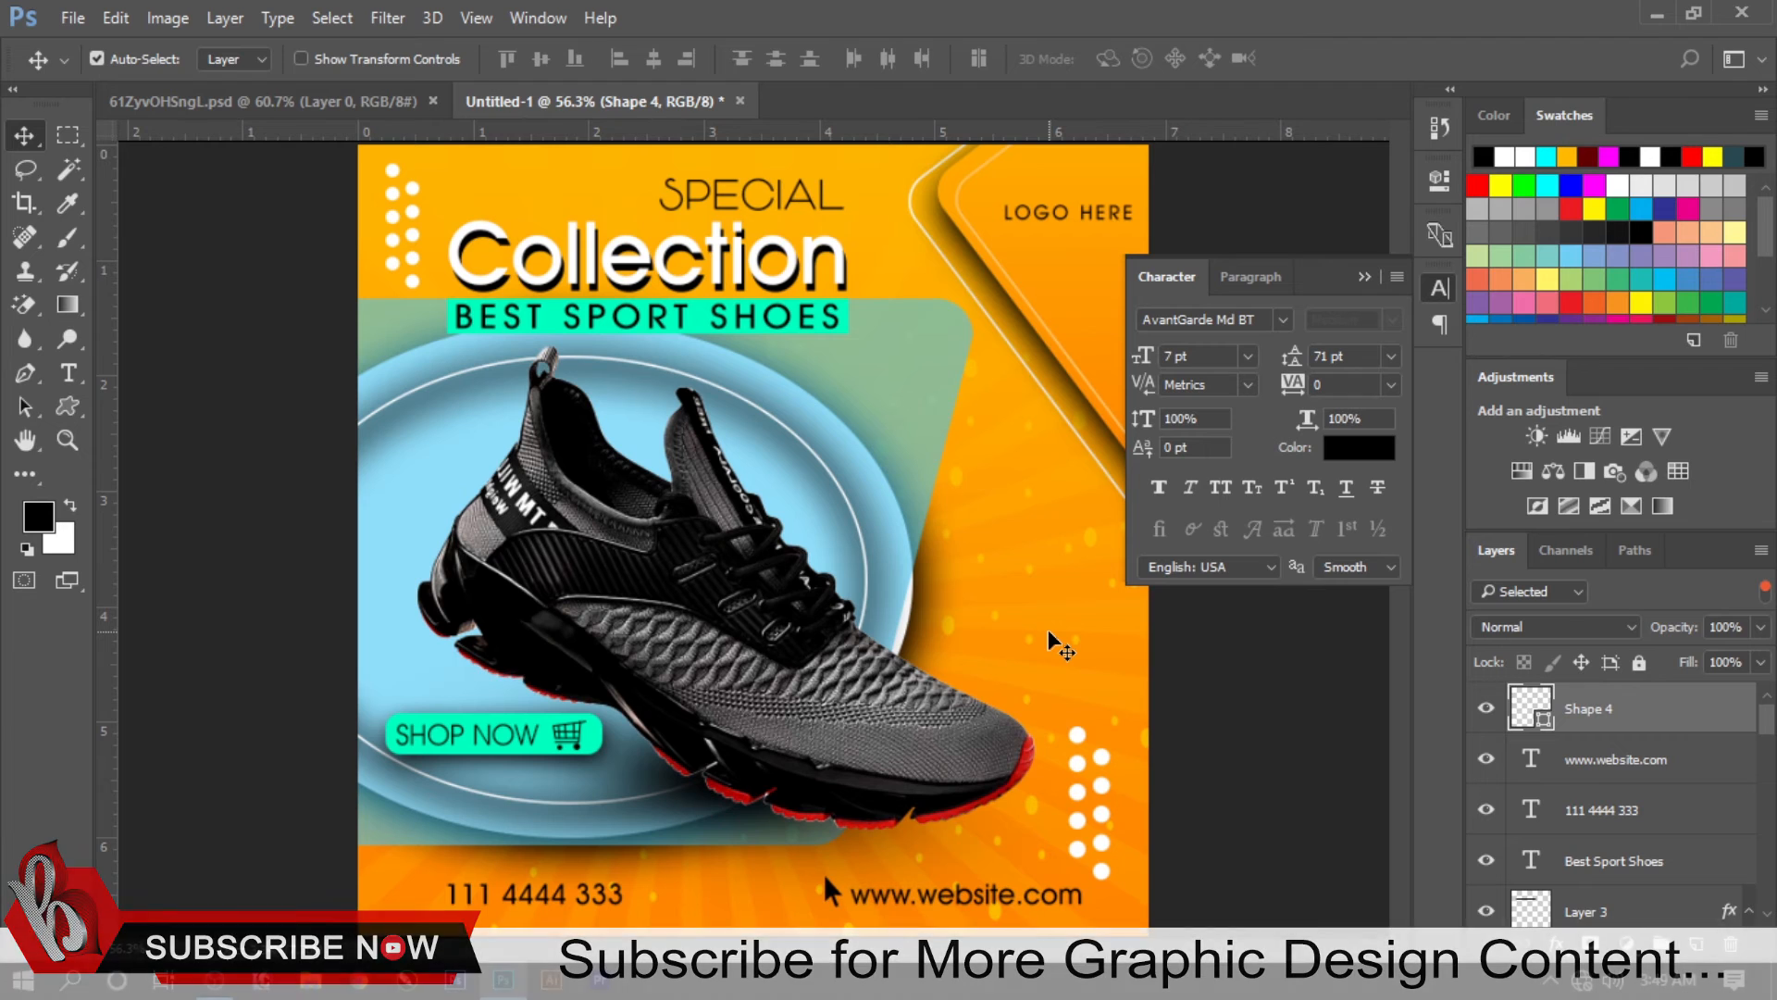
Step: Draw a telephone handset custom shape as a path between the two contact texts and convert it to a shape layer
{"action": "key", "text": "u"}
{"action": "mouse_move", "coordinate": [683, 821]}
{"action": "left_mouse_down"}
{"action": "mouse_move", "coordinate": [754, 865]}
{"action": "mouse_move", "coordinate": [762, 895]}
{"action": "left_mouse_up"}
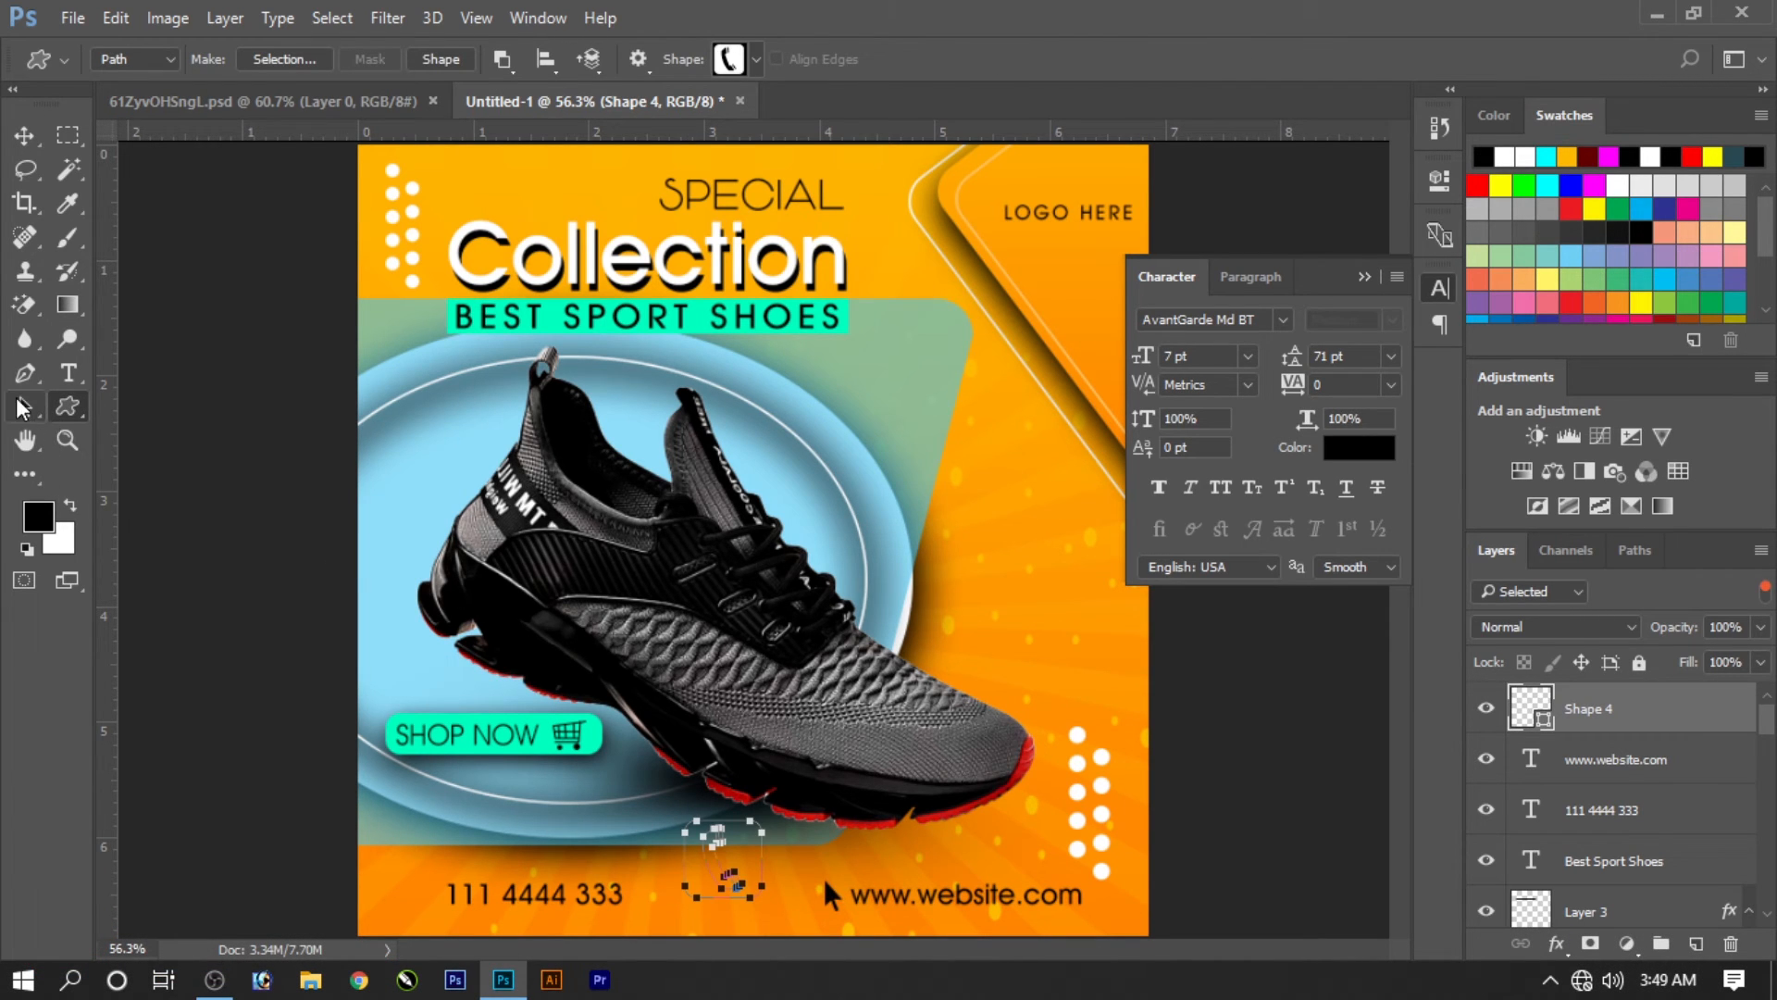
{"action": "left_click", "coordinate": [25, 373]}
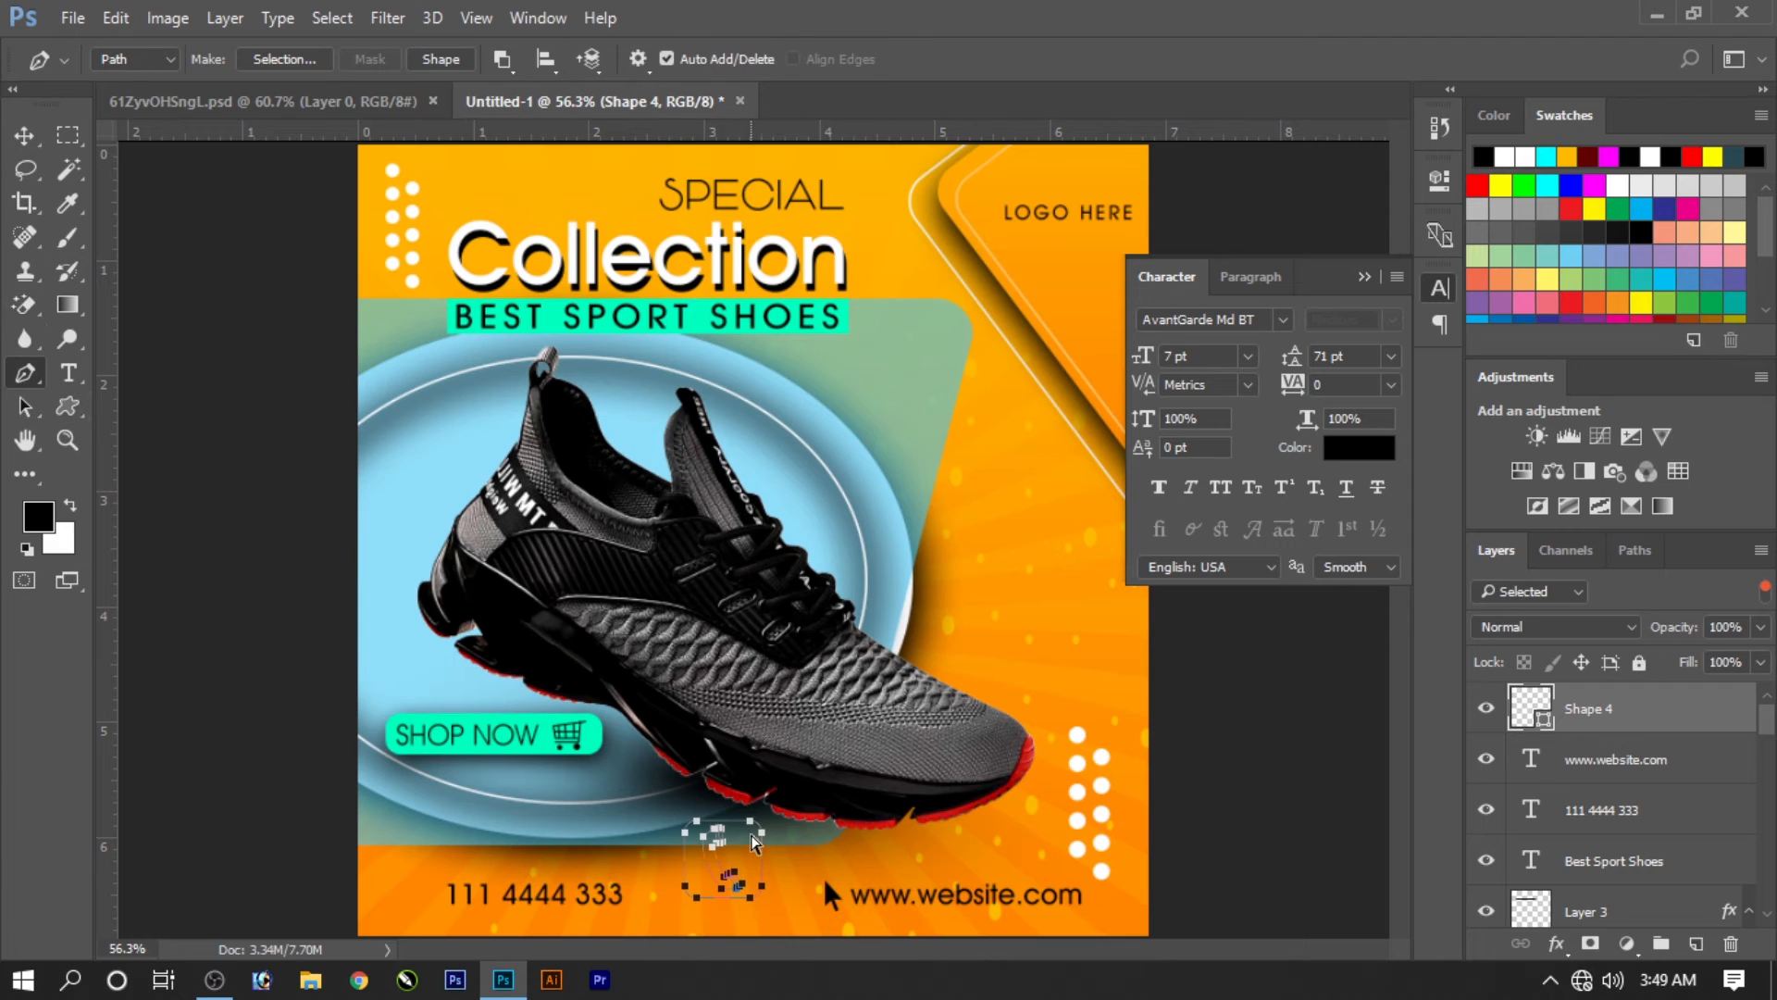
{"action": "key", "text": "ctrl+z"}
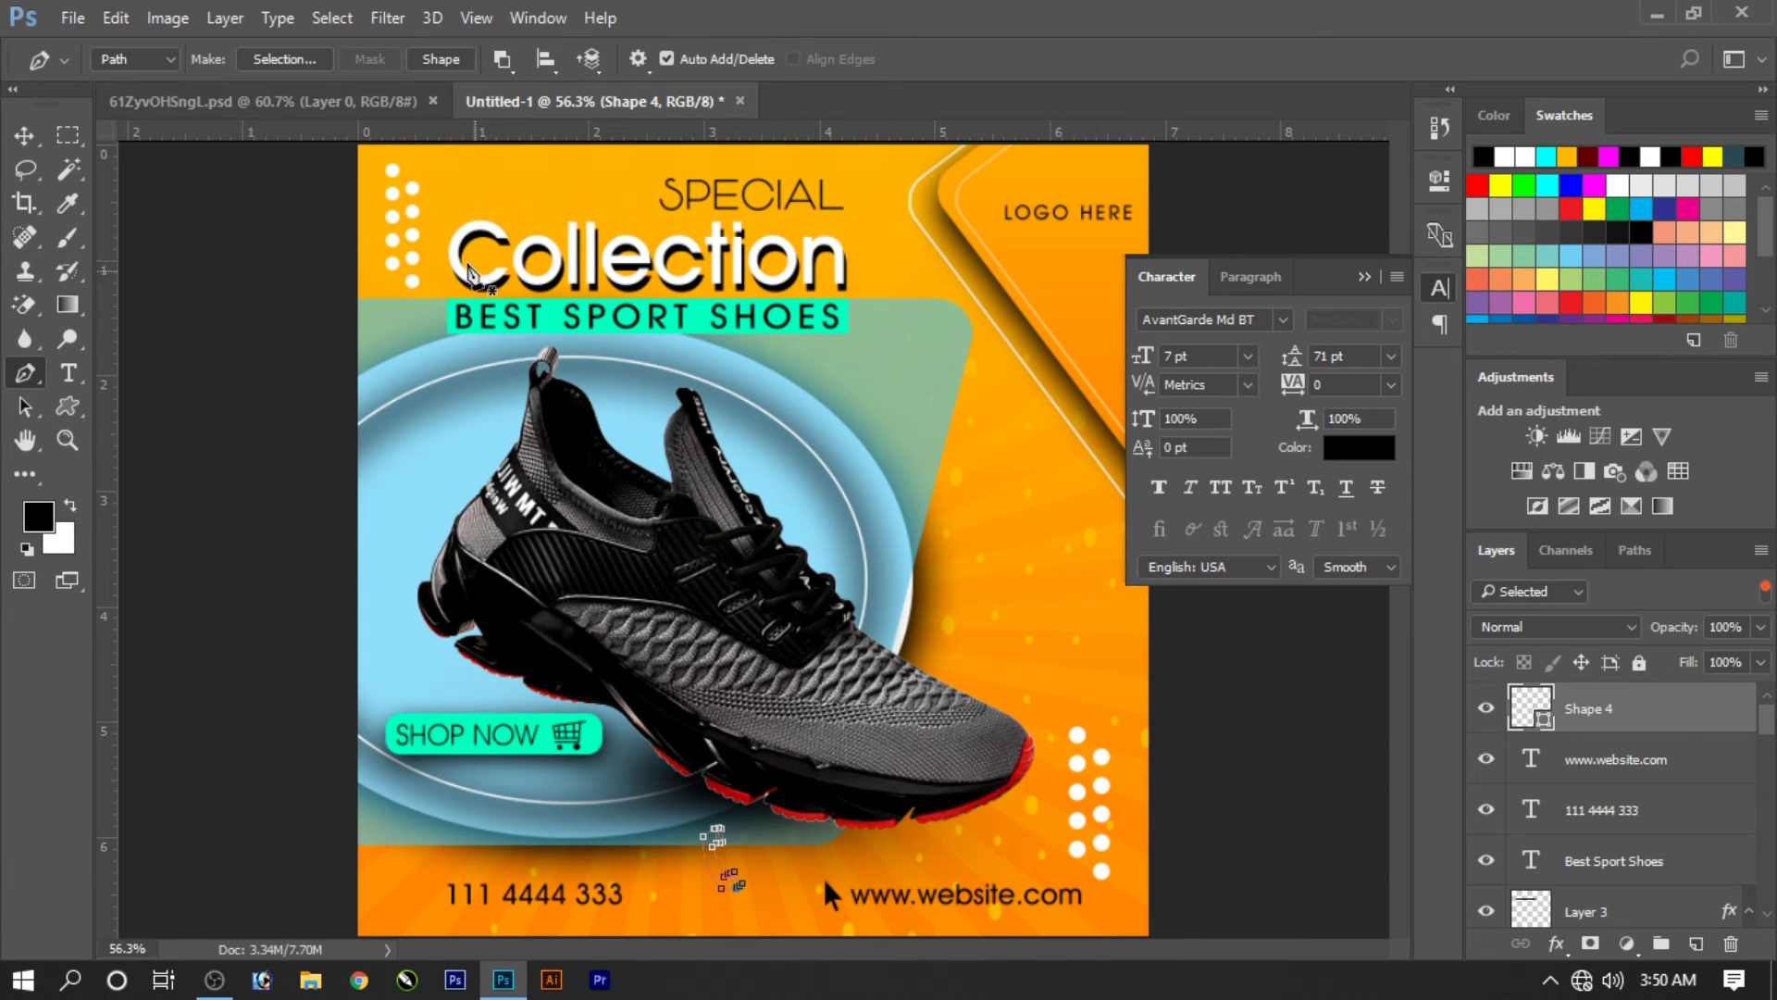
{"action": "left_click", "coordinate": [440, 59]}
{"action": "left_click", "coordinate": [24, 135]}
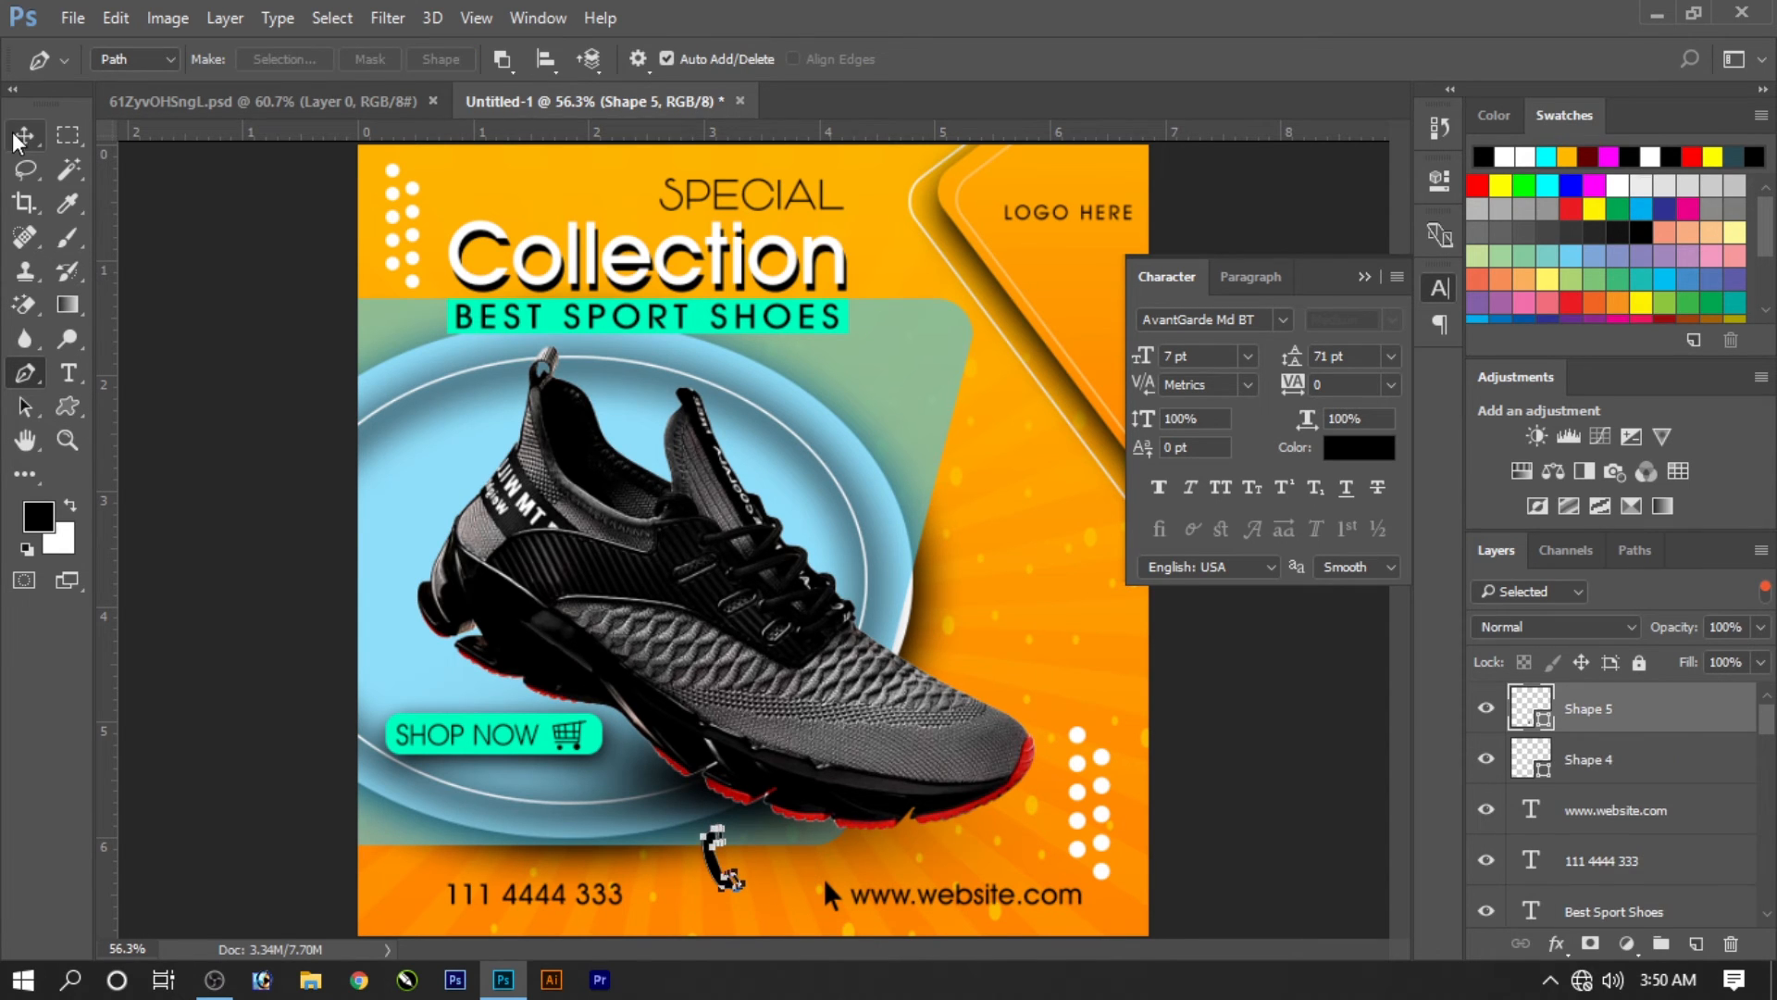
Step: Scale the handset shape down and place it over the arrow-cursor icon, level with the contact line
{"action": "left_click_drag", "start_coordinate": [720, 872], "coordinate": [816, 883]}
{"action": "key", "text": "ctrl+t"}
{"action": "key", "text": "Return"}
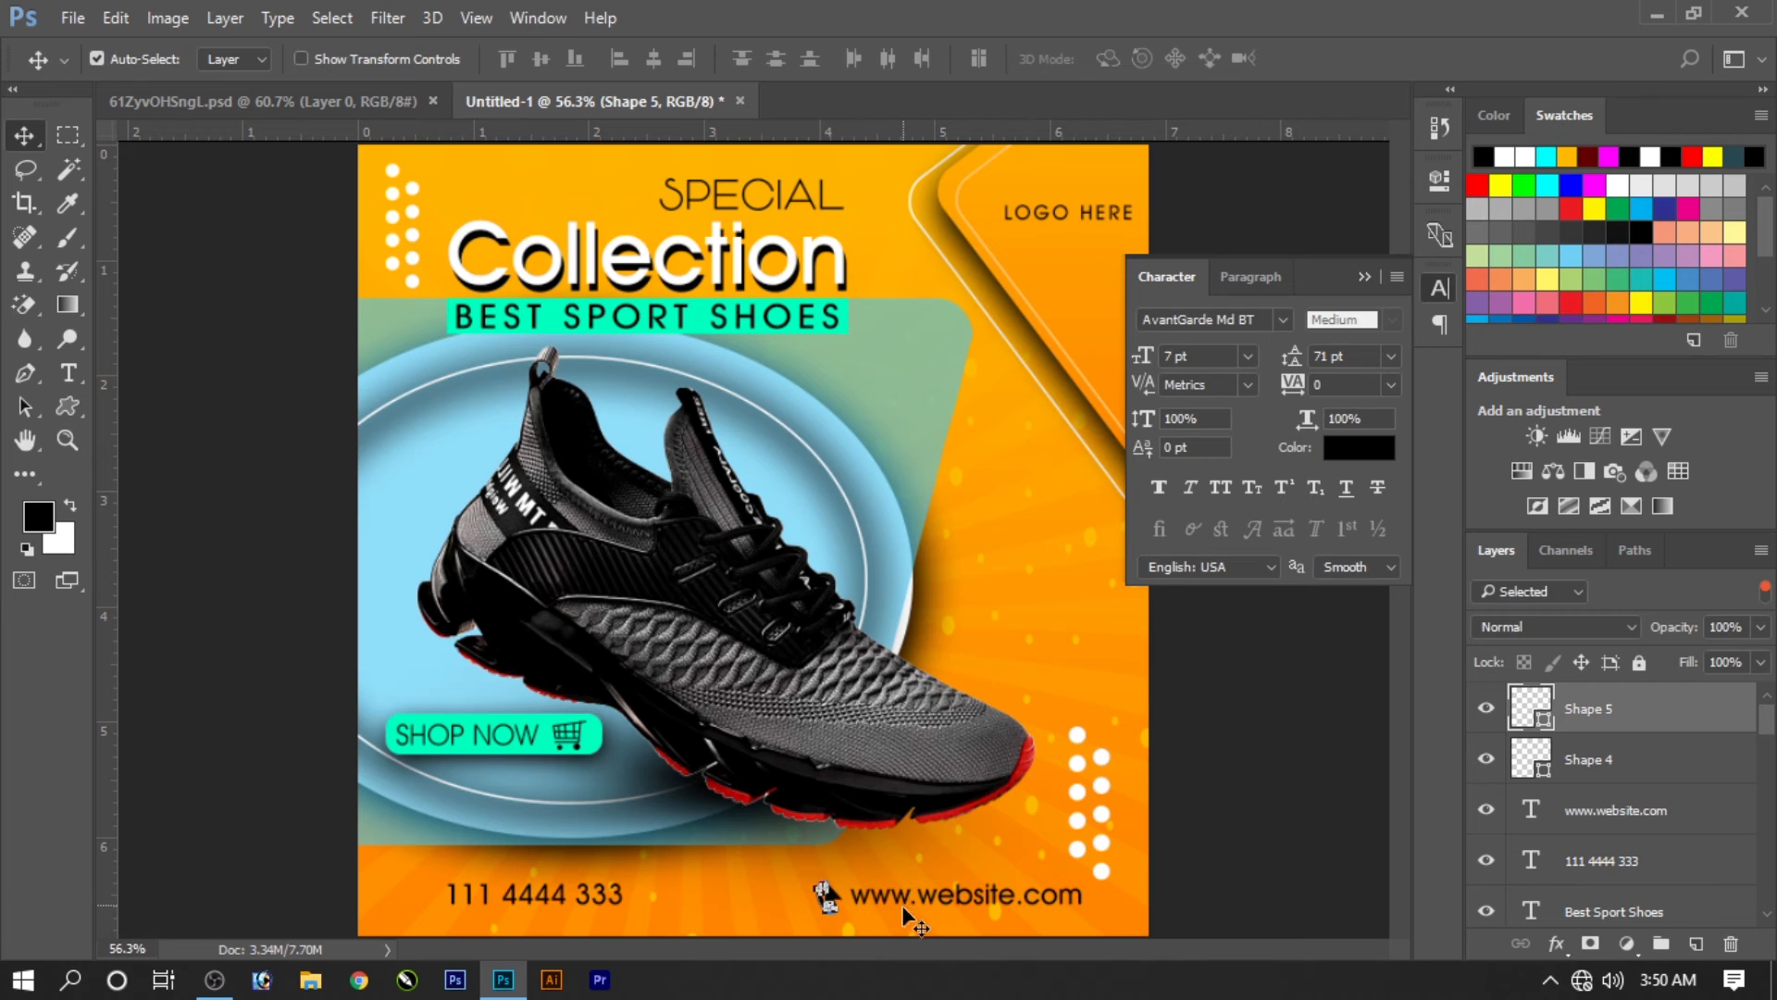
Step: Move the handset icon left along the contact line so it sits directly before the phone number
{"action": "key", "text": "shift+Left"}
{"action": "key", "text": "shift+Left"}
{"action": "key", "text": "shift+Left"}
{"action": "key", "text": "shift+Left"}
{"action": "key", "text": "shift+Left"}
{"action": "key", "text": "shift+Left"}
{"action": "key", "text": "shift+Left"}
{"action": "key", "text": "shift+Left"}
{"action": "key", "text": "shift+Left"}
{"action": "key", "text": "shift+Left"}
{"action": "key", "text": "shift+Left"}
{"action": "key", "text": "shift+Left"}
{"action": "key", "text": "shift+Left"}
{"action": "key", "text": "shift+Left"}
{"action": "key", "text": "shift+Left"}
{"action": "key", "text": "shift+Left"}
{"action": "key", "text": "shift+Left"}
{"action": "key", "text": "shift+Left"}
{"action": "key", "text": "shift+Left"}
{"action": "key", "text": "shift+Left"}
{"action": "key", "text": "shift+Left"}
{"action": "key", "text": "shift+Left"}
{"action": "key", "text": "shift+Left"}
{"action": "key", "text": "shift+Left"}
{"action": "key", "text": "shift+Left"}
{"action": "key", "text": "shift+Left"}
{"action": "key", "text": "shift+Left"}
{"action": "key", "text": "shift+Left"}
{"action": "key", "text": "shift+Left"}
{"action": "key", "text": "shift+Left"}
{"action": "right_click", "coordinate": [919, 746]}
{"action": "key", "text": "Escape"}
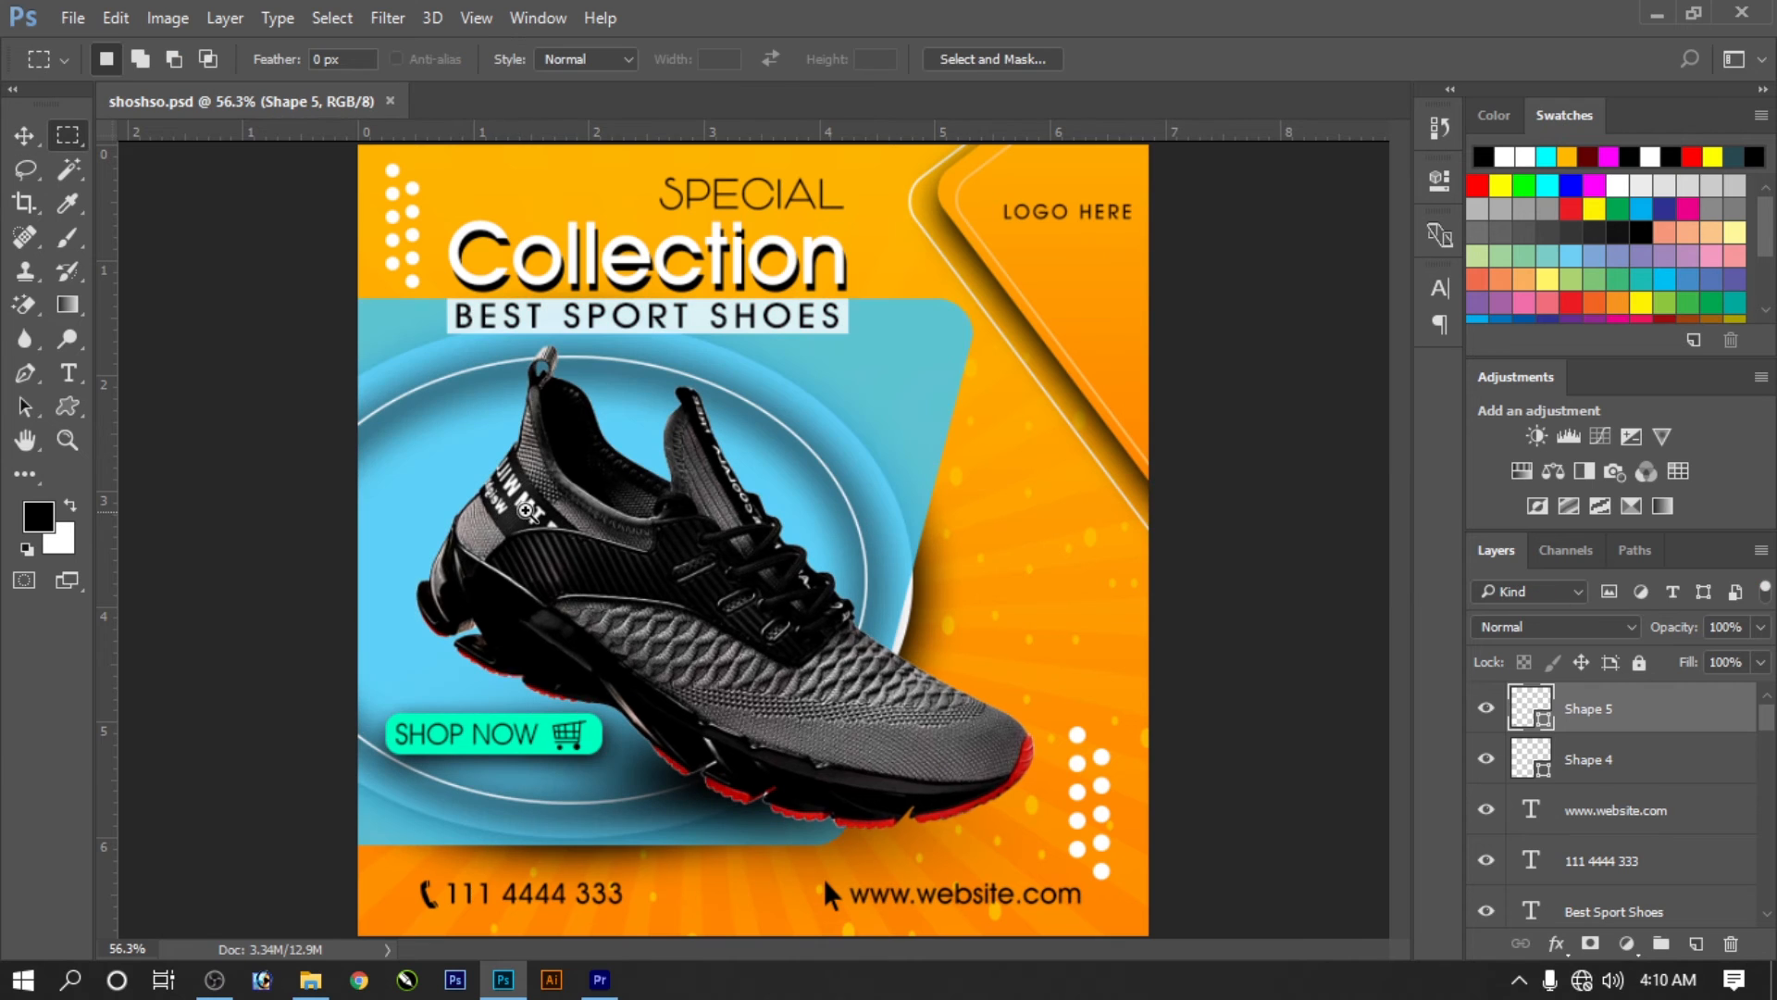
Step: Make a circular selection over the shoe's heel side and fill it with black on a new layer
{"action": "left_click_drag", "start_coordinate": [524, 510], "coordinate": [590, 540]}
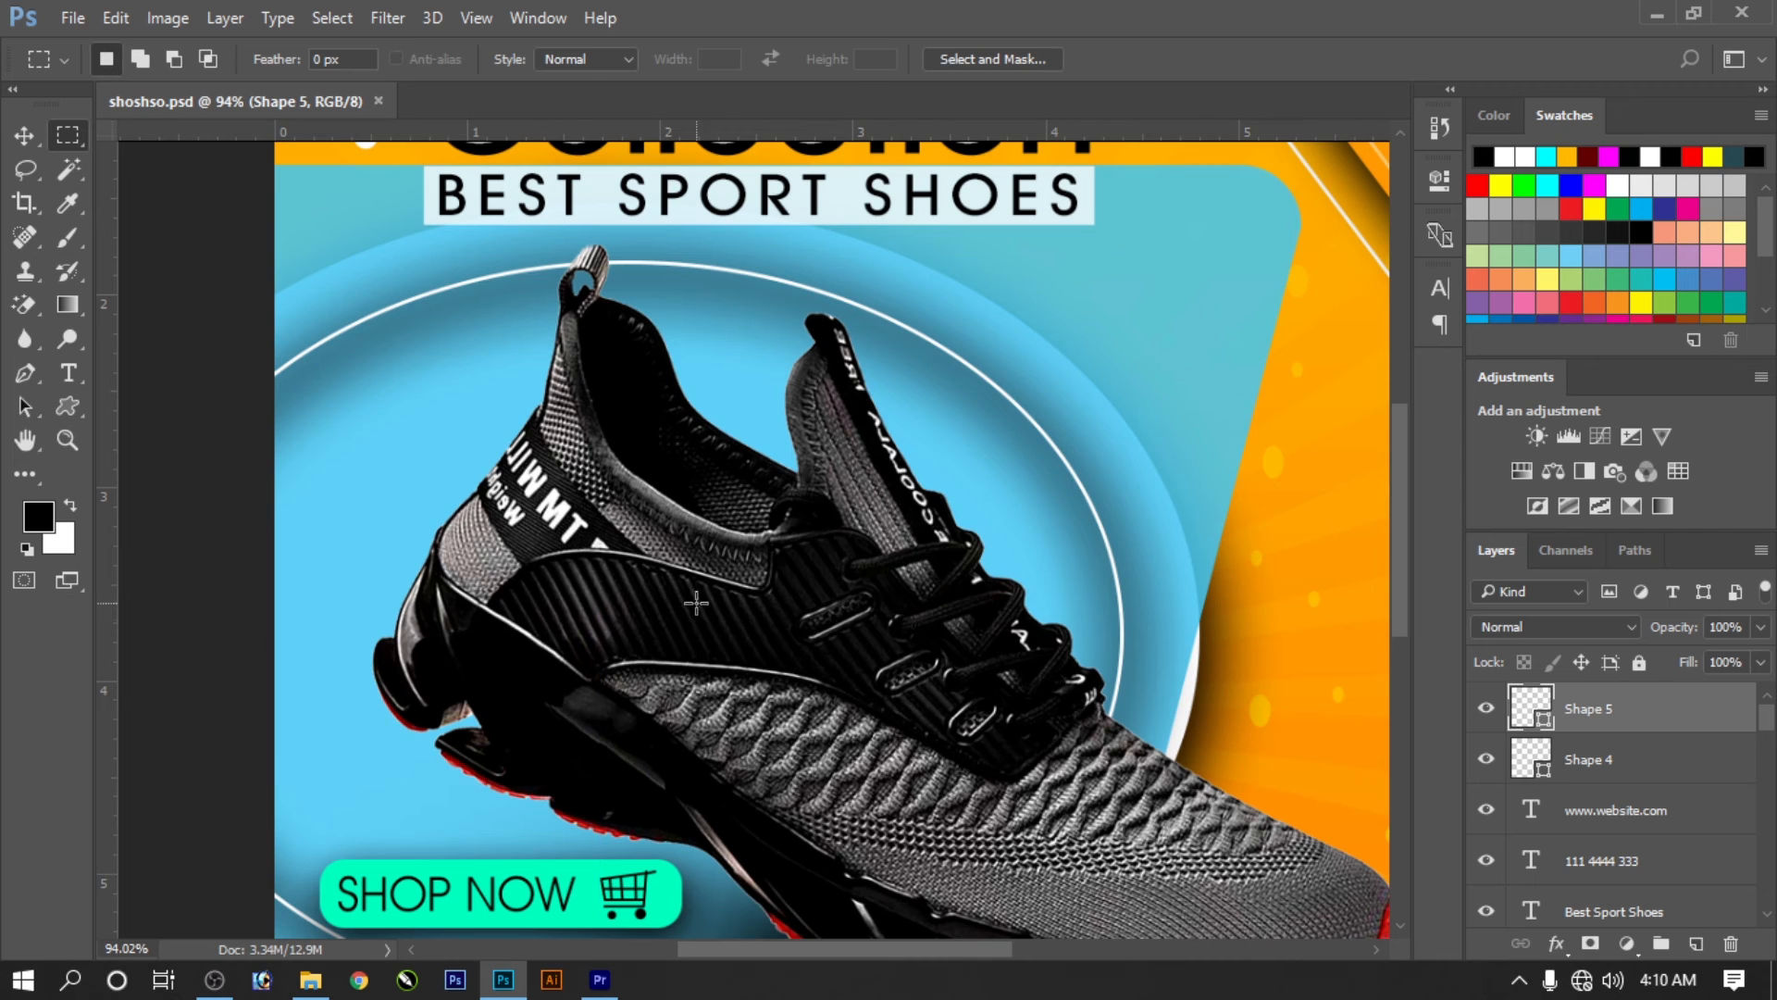
{"action": "key", "text": "shift+m"}
{"action": "left_click_drag", "start_coordinate": [503, 508], "coordinate": [691, 711]}
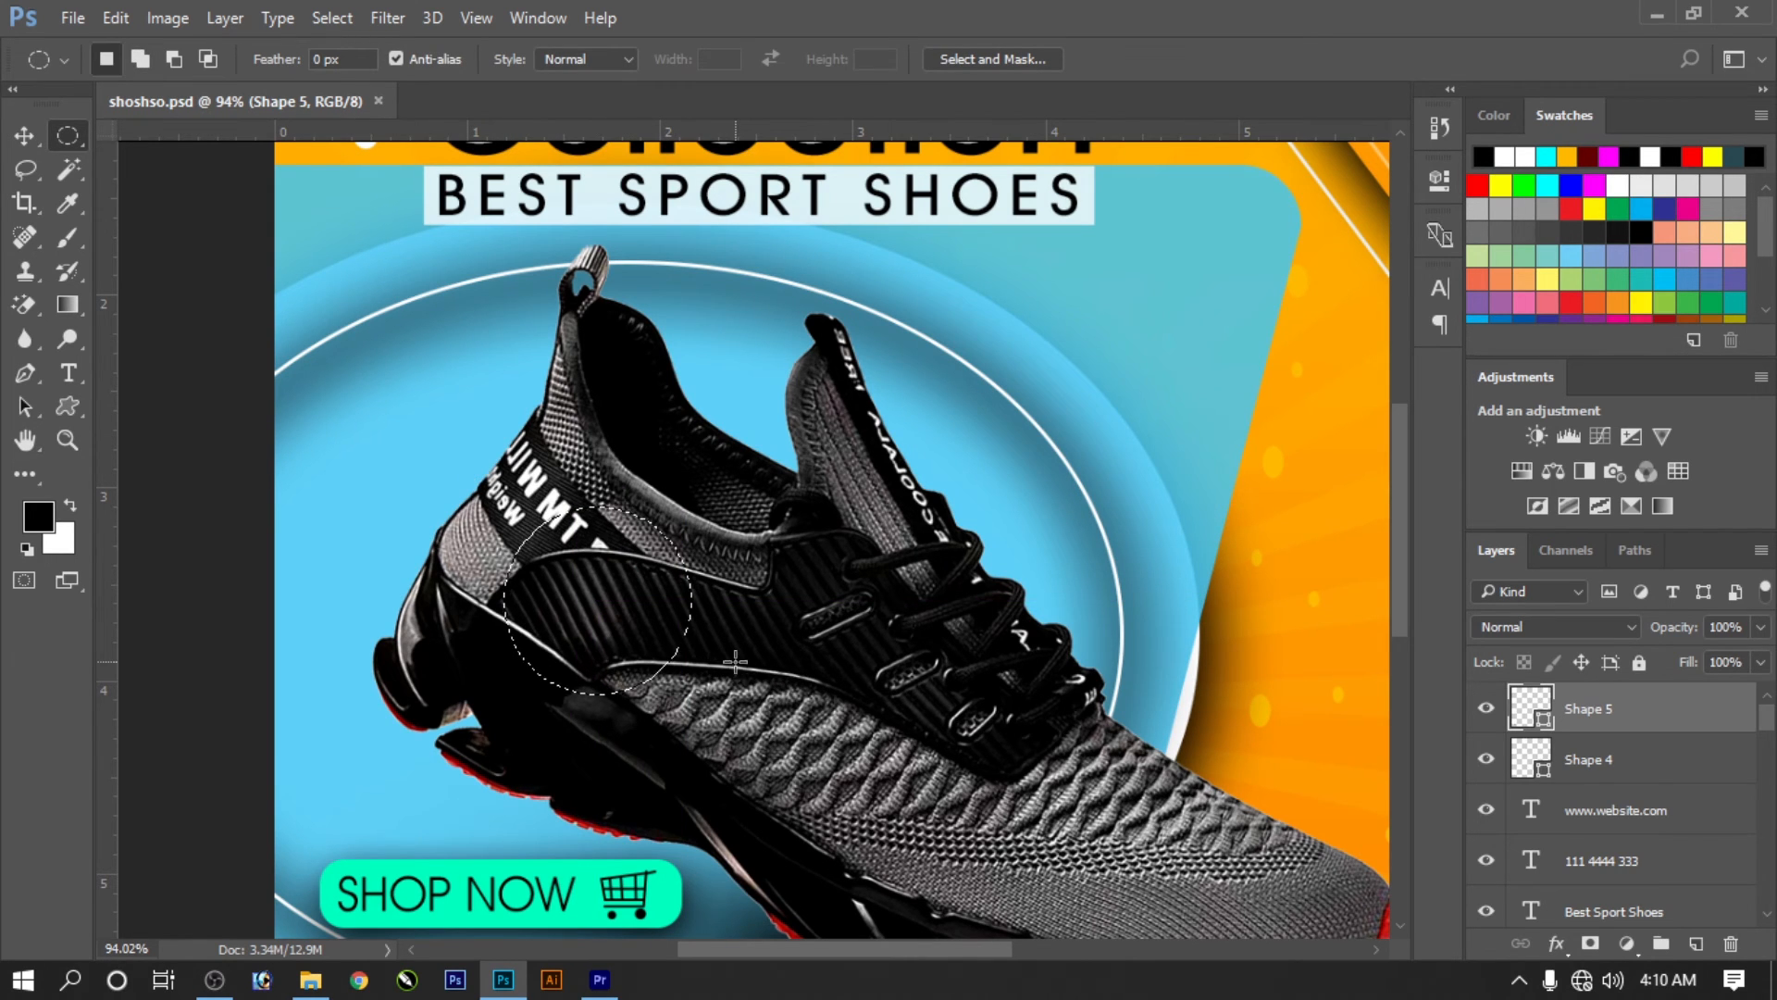
{"action": "key", "text": "ctrl+shift+n"}
{"action": "key", "text": "Return"}
{"action": "key", "text": "alt+BackSpace"}
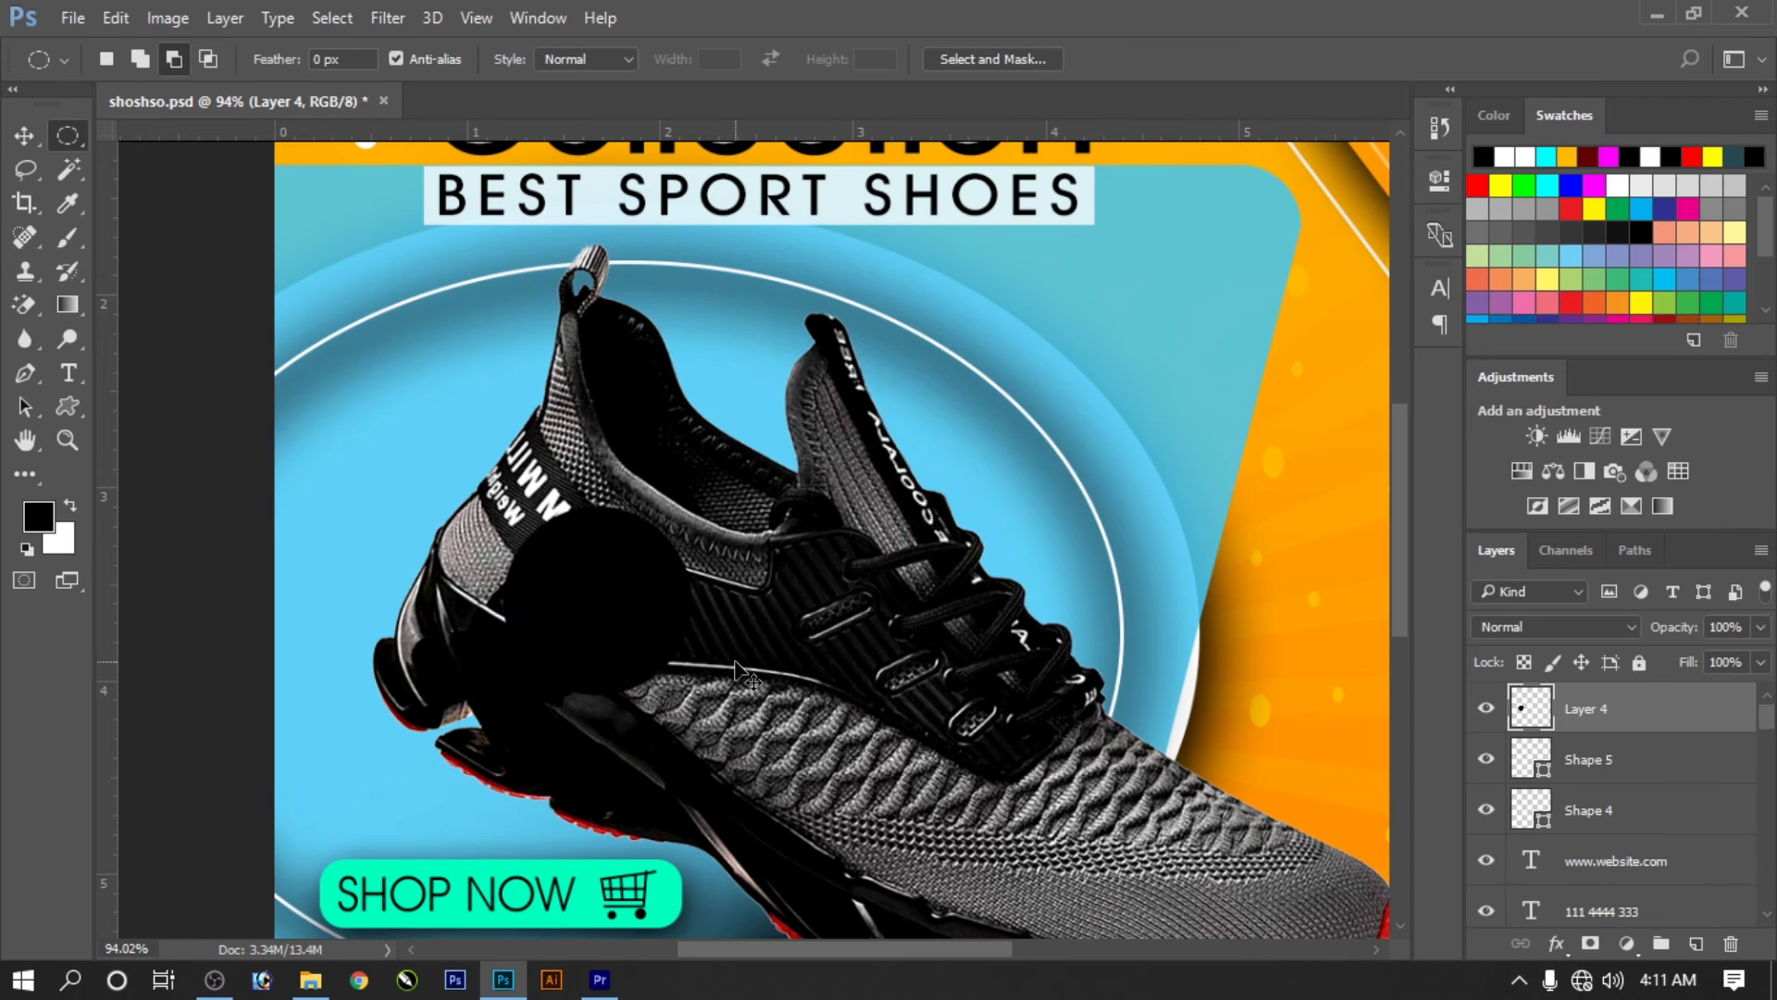
Step: Apply a Color Overlay in red #dc0b0b to the black circle's layer
{"action": "key", "text": "alt+l"}
{"action": "key", "text": "Escape"}
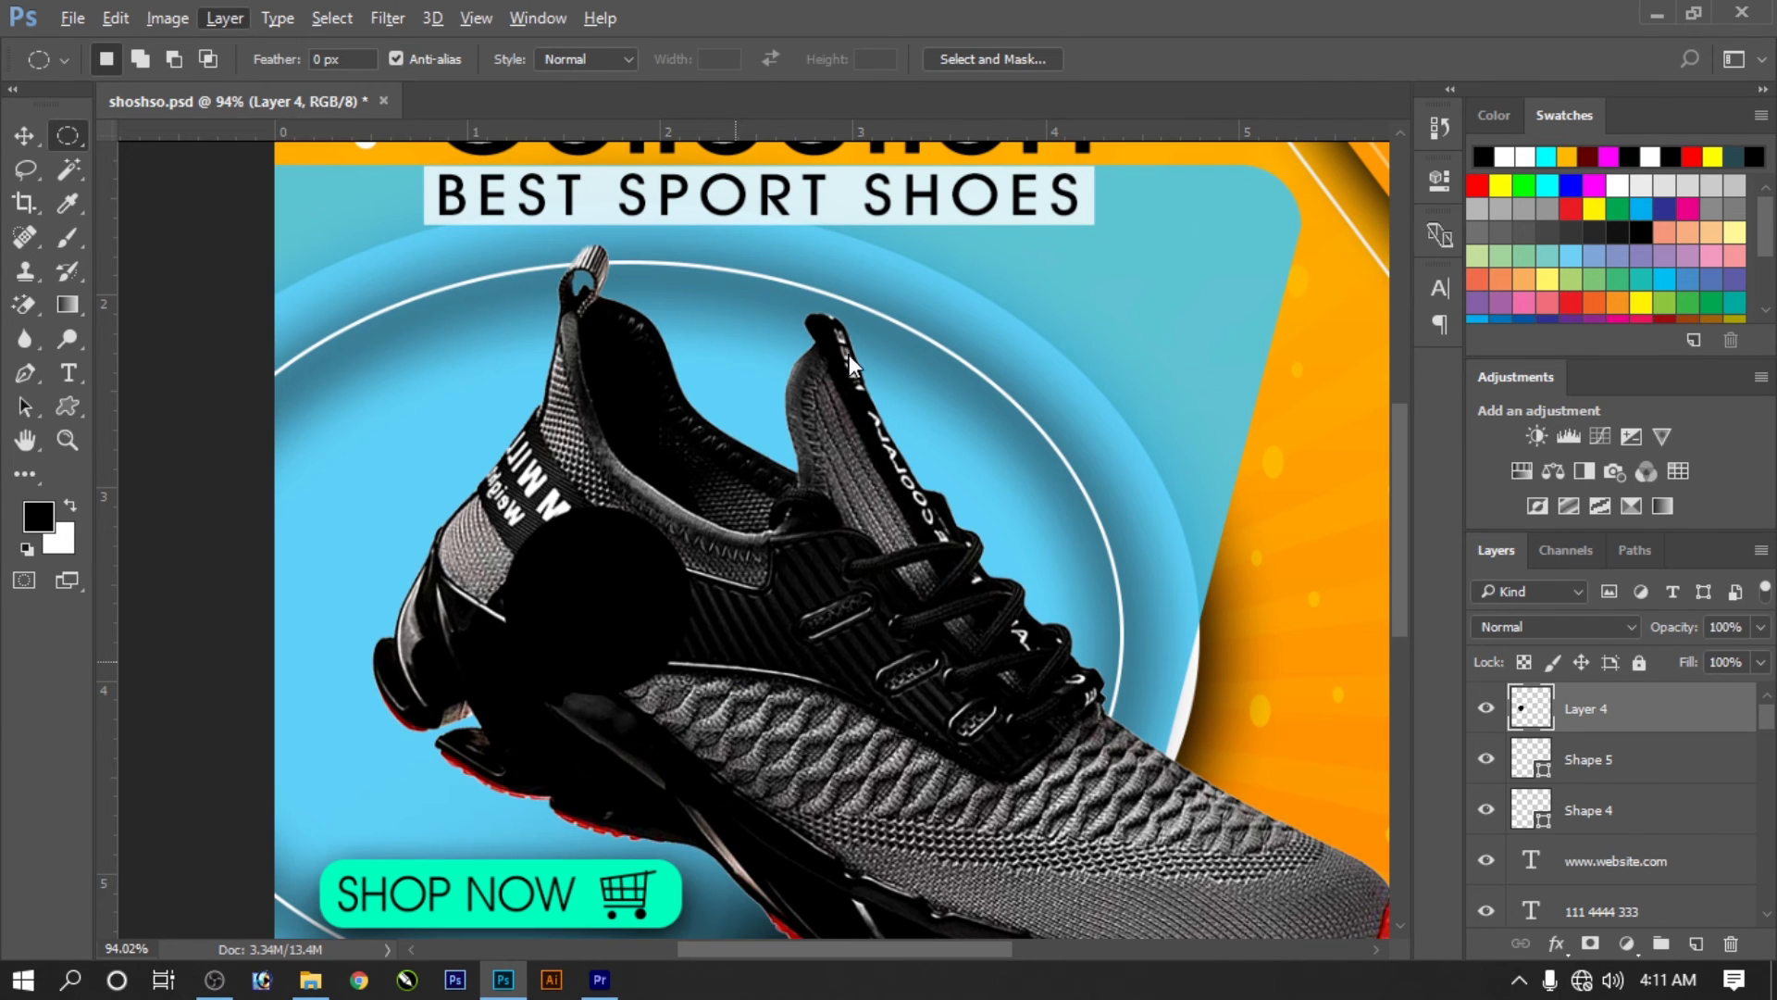
{"action": "key", "text": "alt+l"}
{"action": "key", "text": "y"}
{"action": "key", "text": "v"}
{"action": "left_click", "coordinate": [1018, 215]}
{"action": "left_click", "coordinate": [1272, 597]}
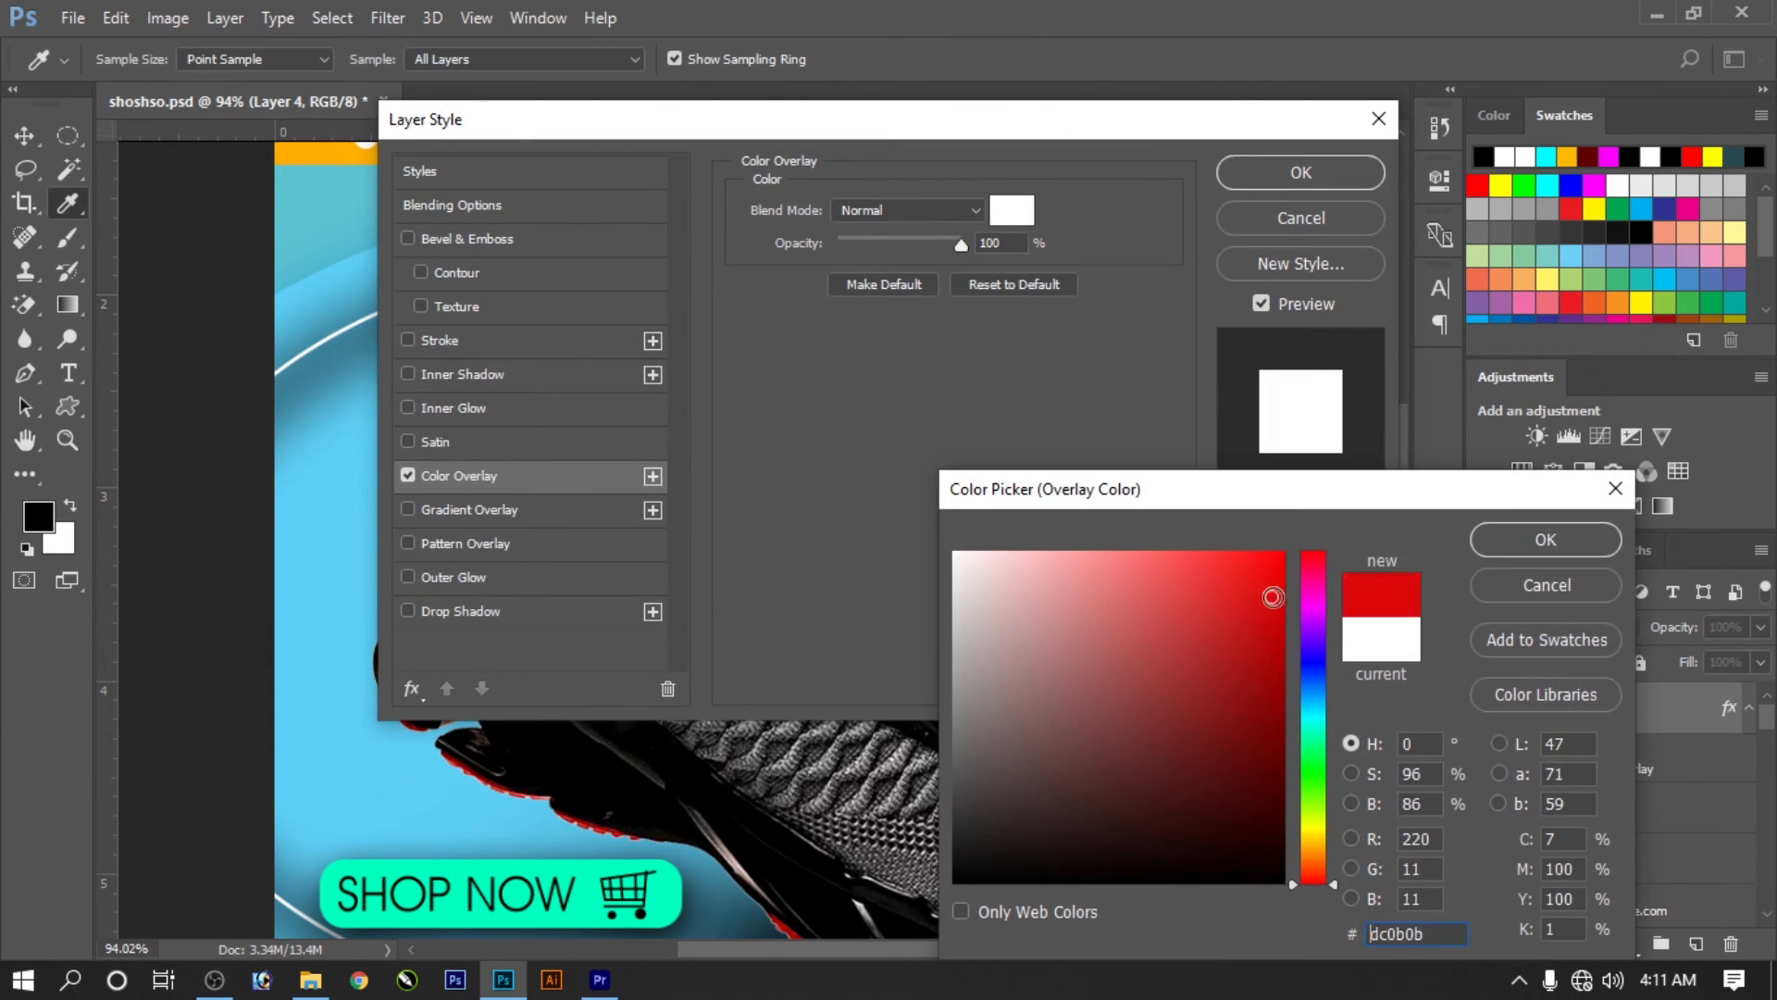
{"action": "key", "text": "Return"}
{"action": "key", "text": "Return"}
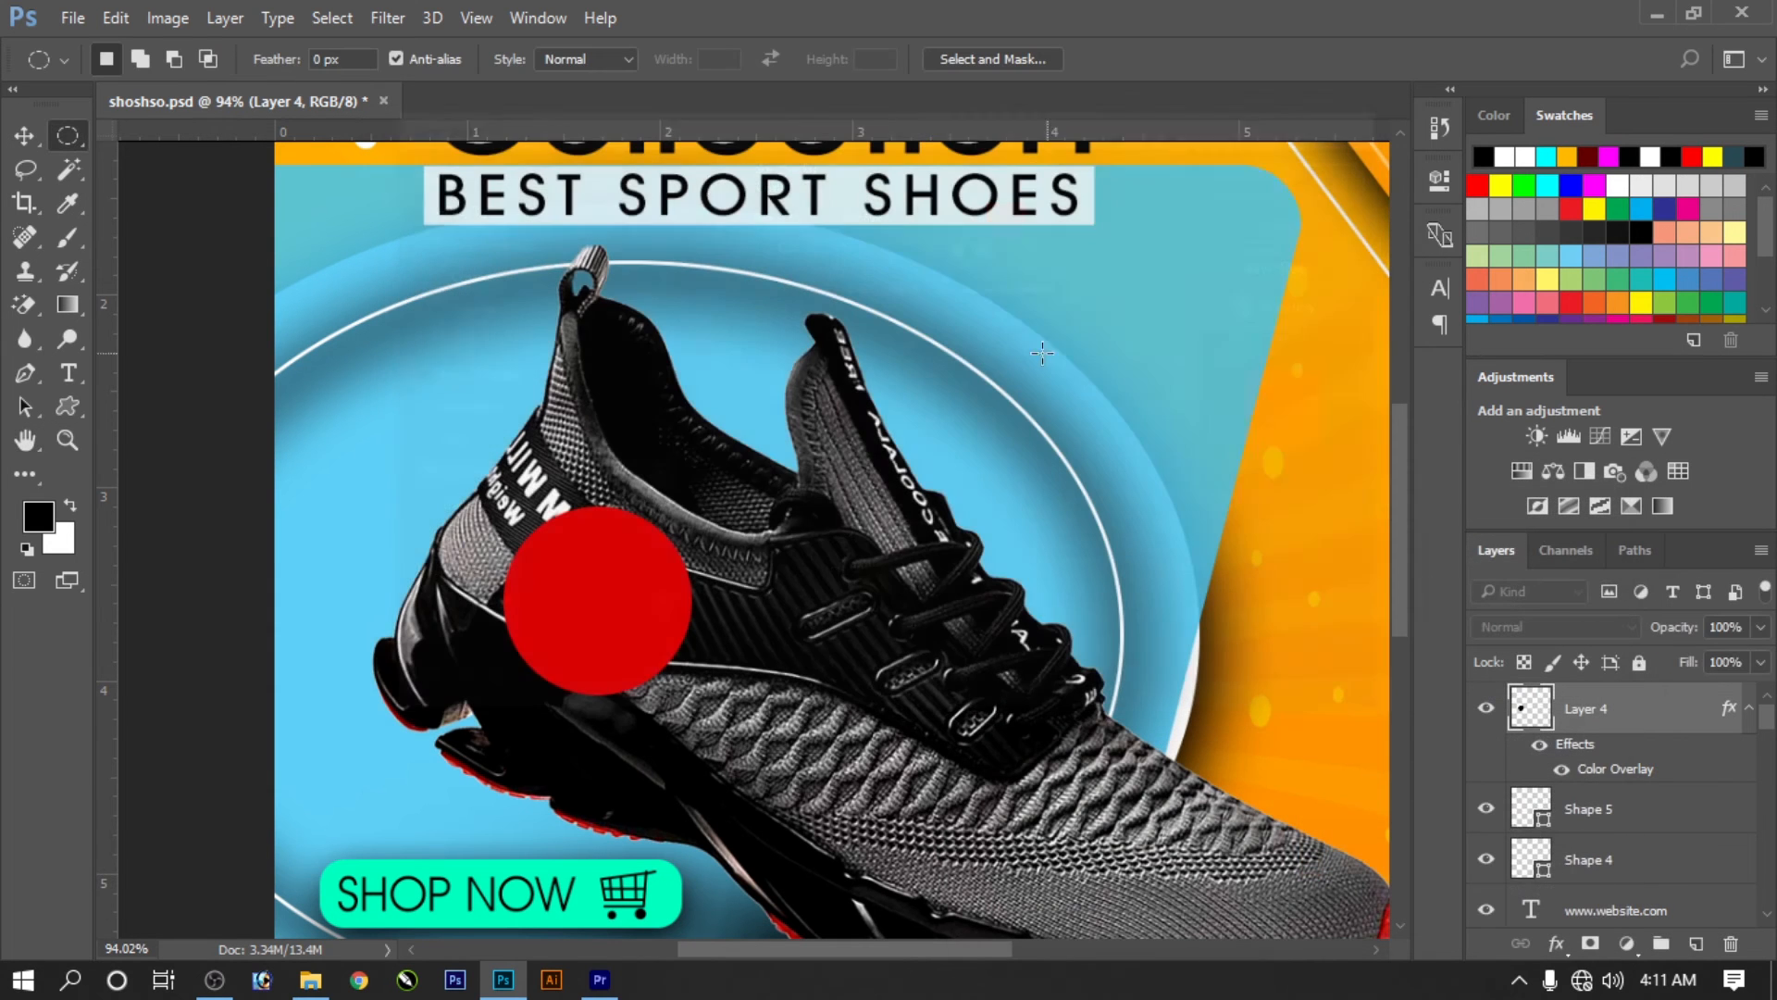
Step: Load the red circle as a selection and scale the selection to about 85% around its center
{"action": "left_click", "coordinate": [1530, 708], "text": "ctrl"}
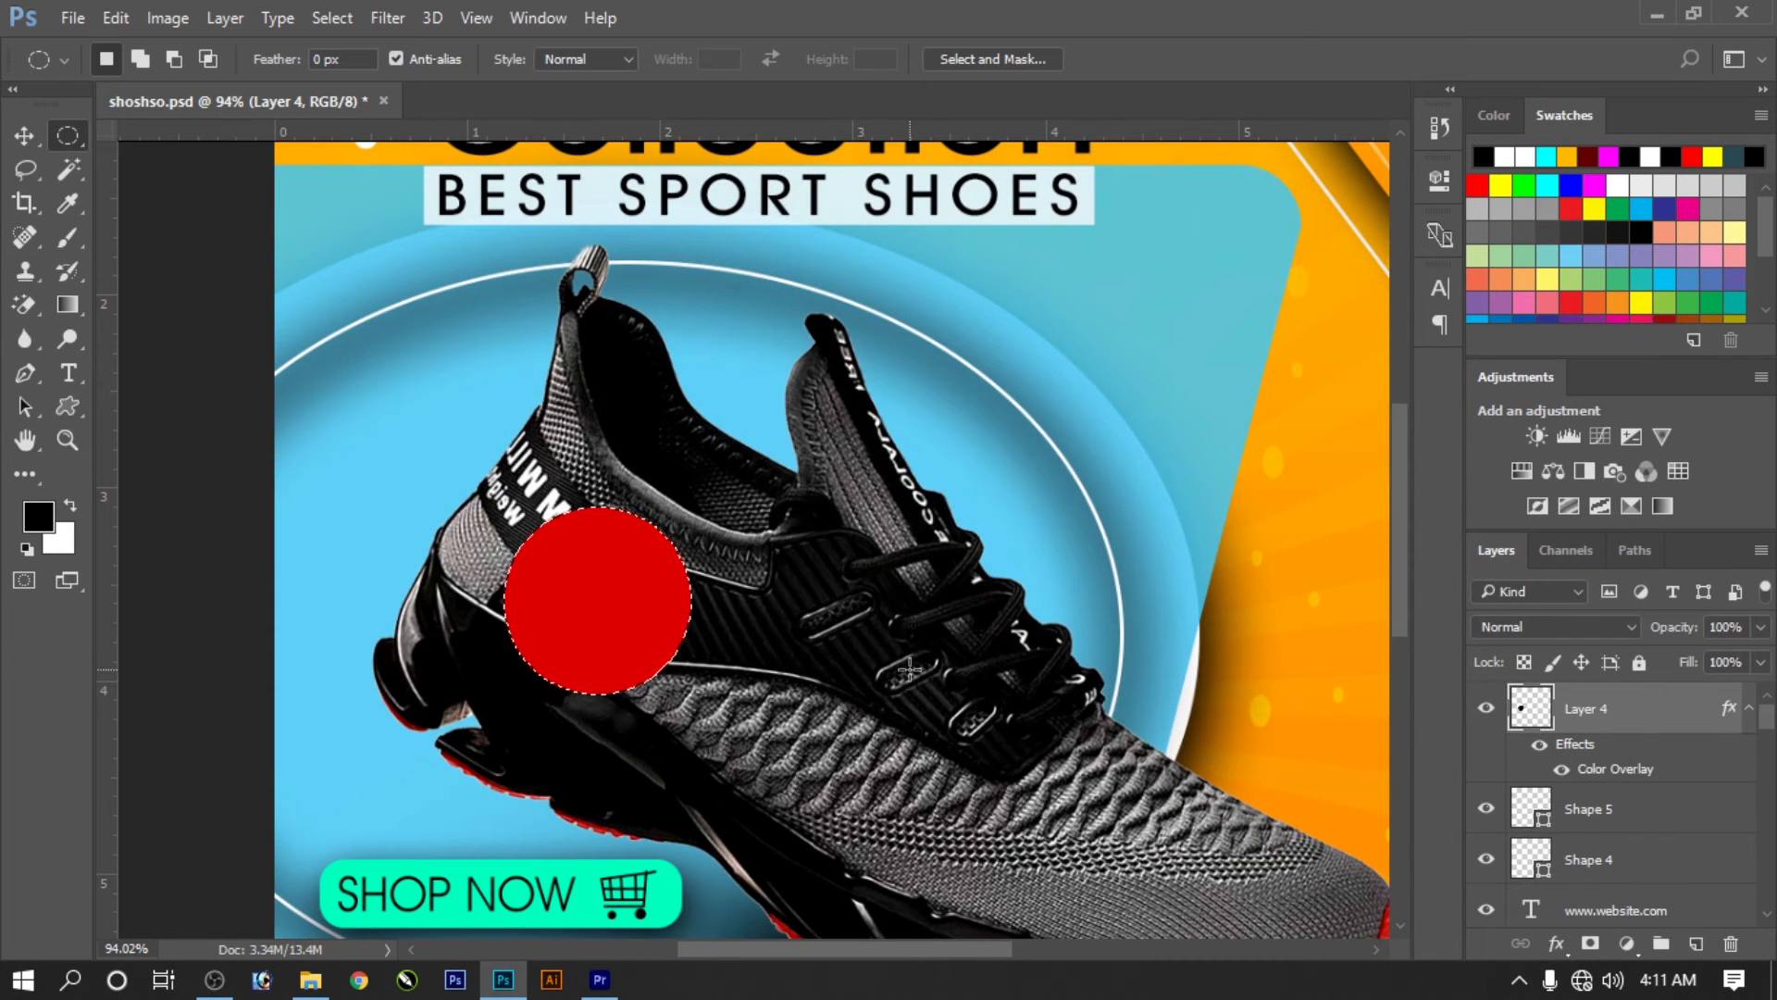
{"action": "right_click", "coordinate": [652, 554]}
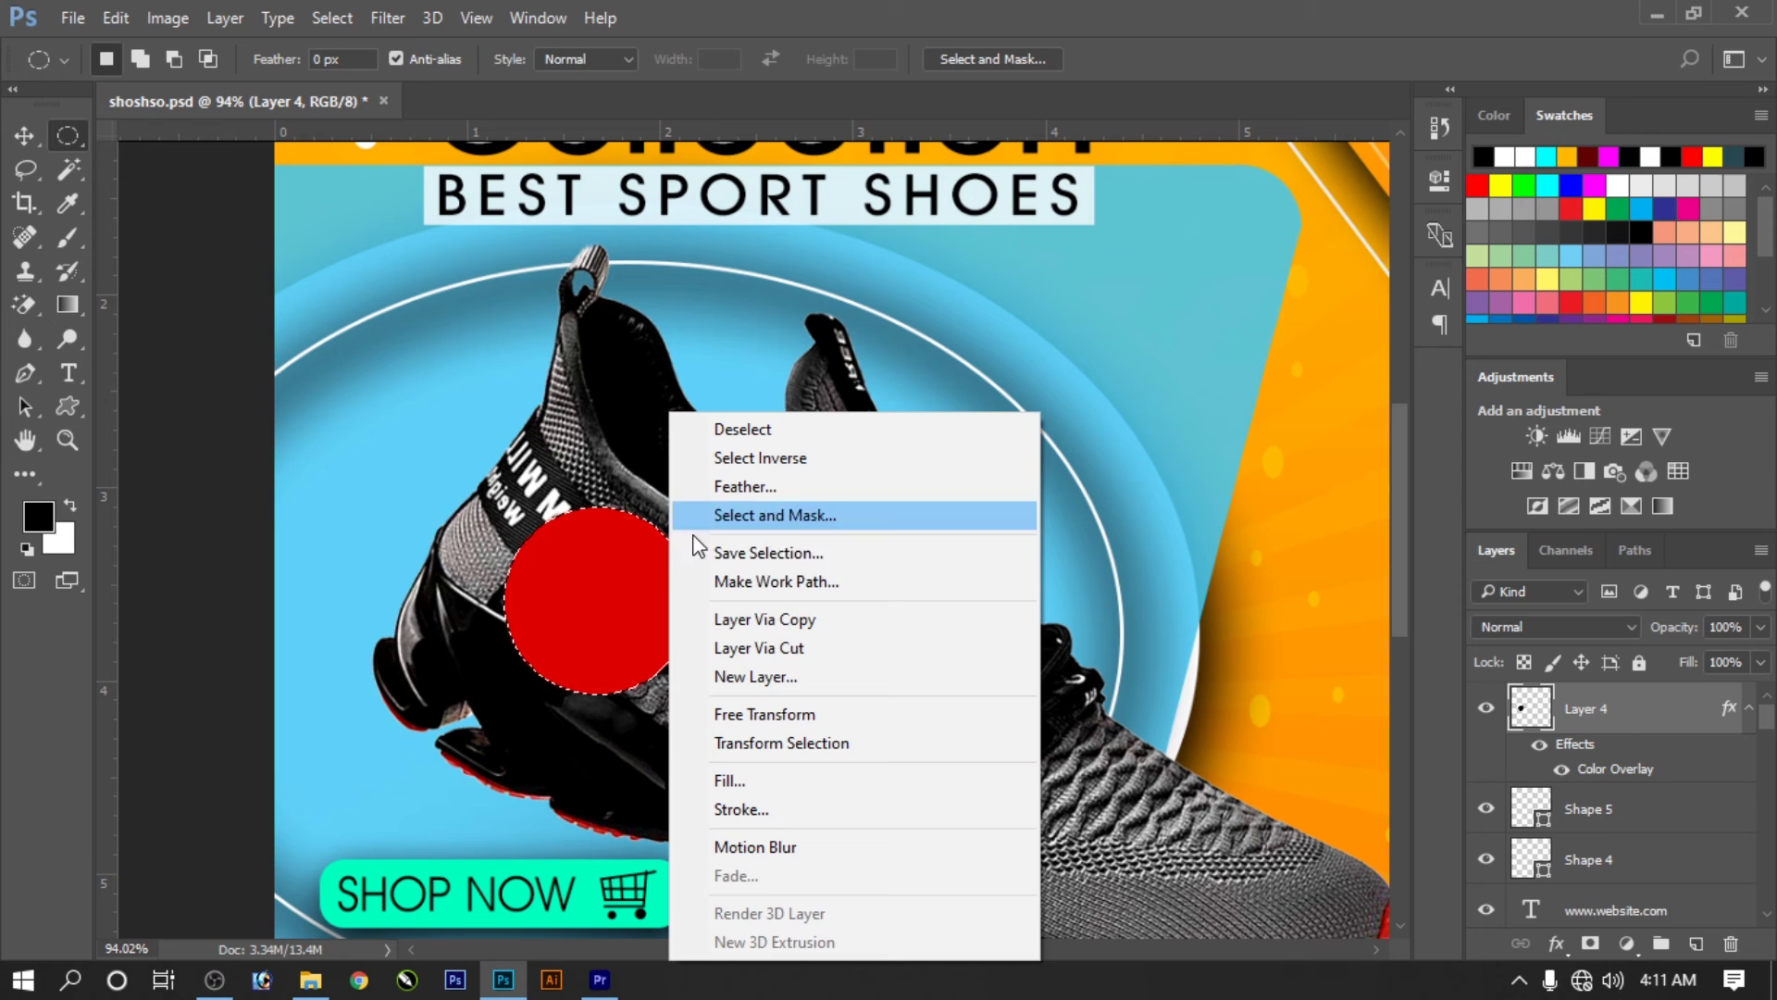
{"action": "left_click", "coordinate": [753, 738]}
{"action": "left_click_drag", "start_coordinate": [685, 512], "coordinate": [674, 525]}
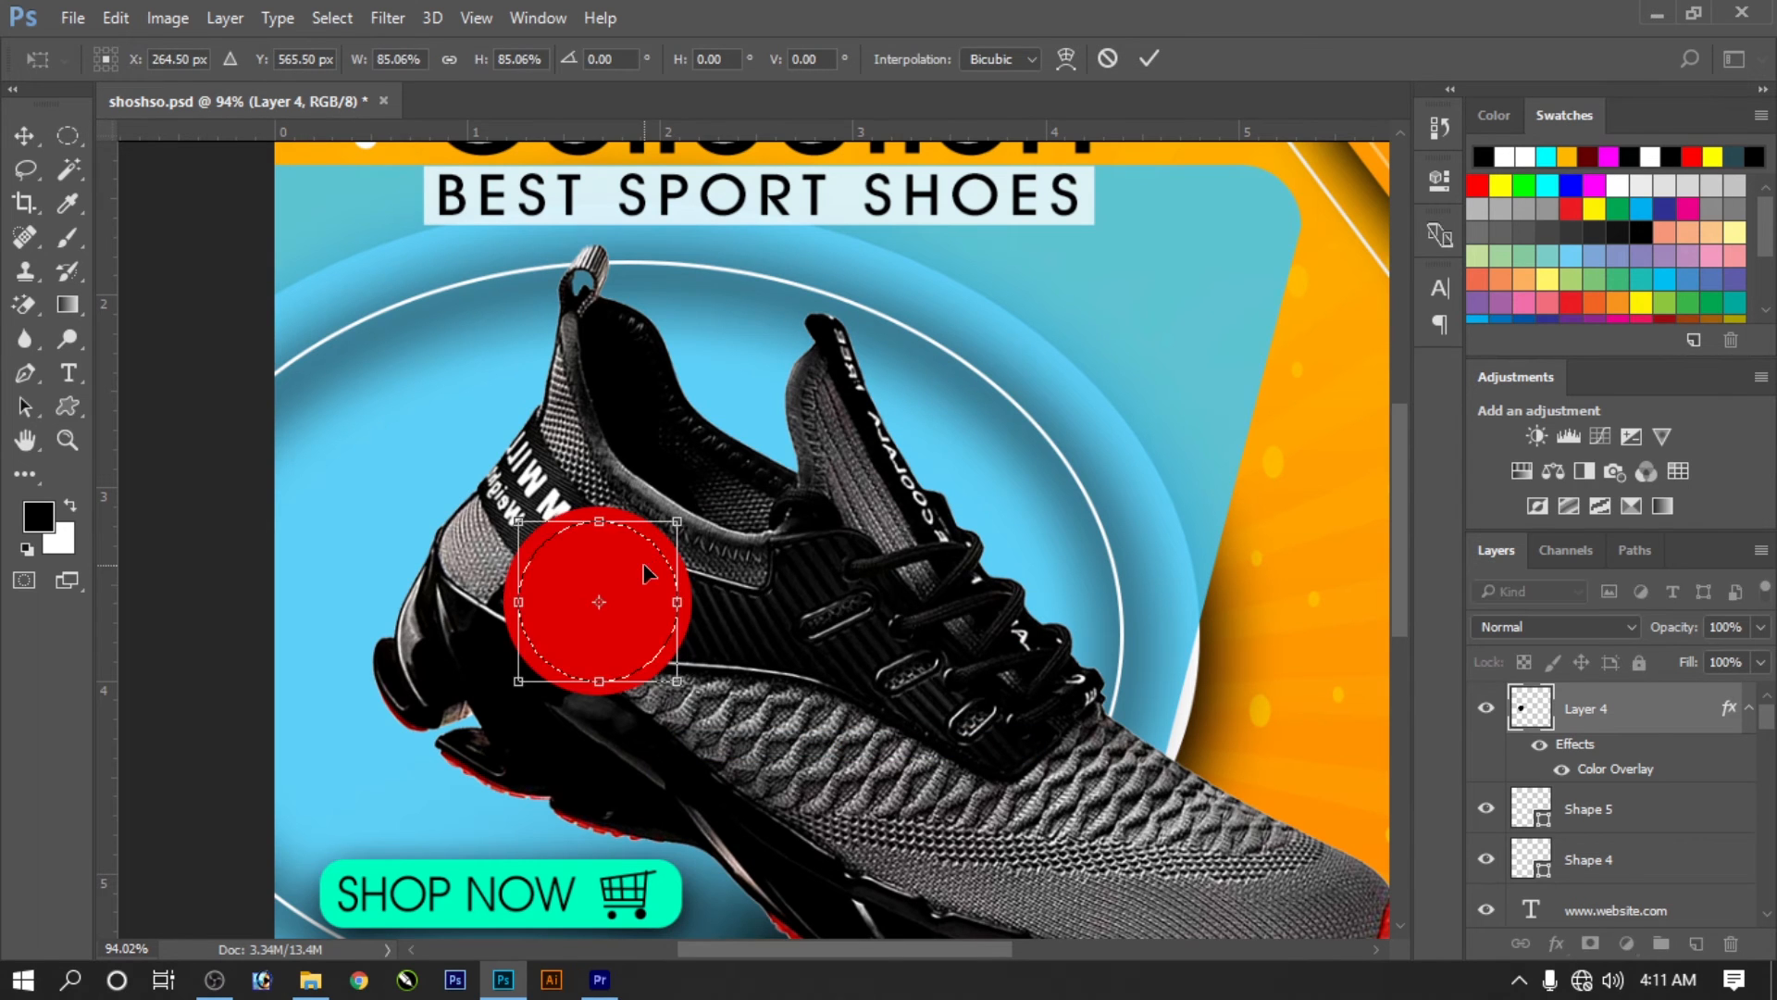
{"action": "key", "text": "Return"}
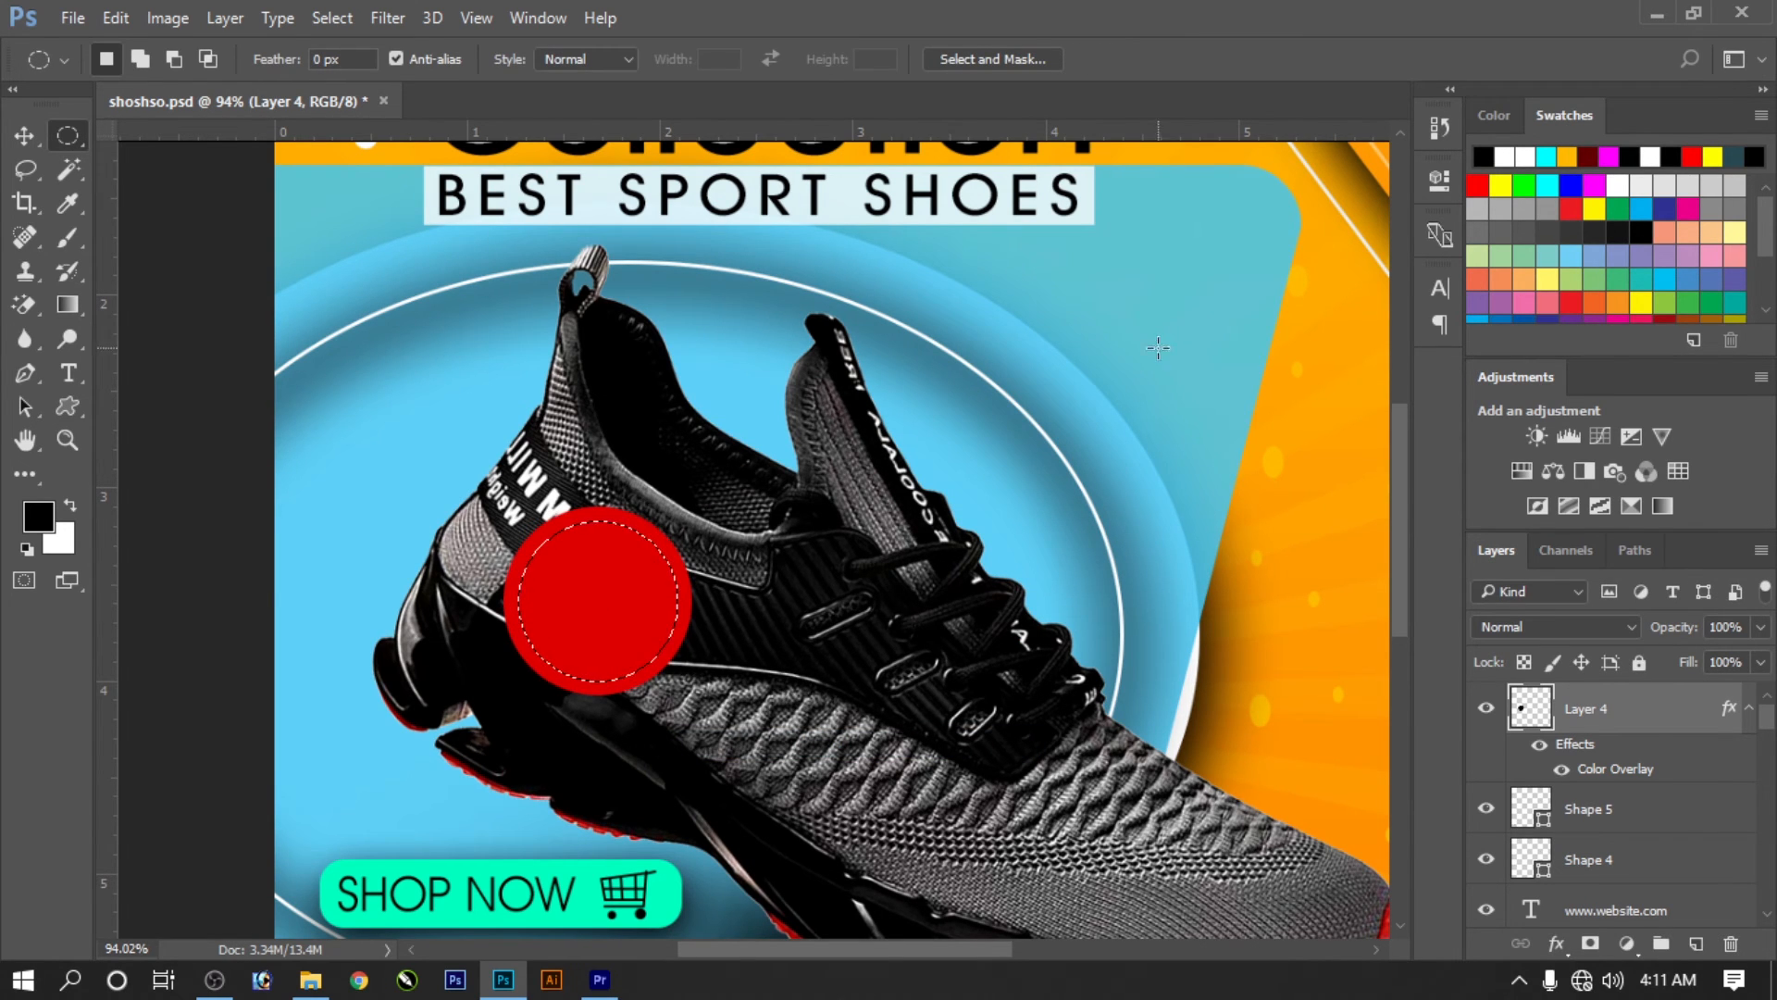
Step: Stroke the reduced selection on a new layer with a 3 px inside line in the background's orange, and deselect
{"action": "left_click", "coordinate": [1696, 943]}
{"action": "right_click", "coordinate": [558, 509]}
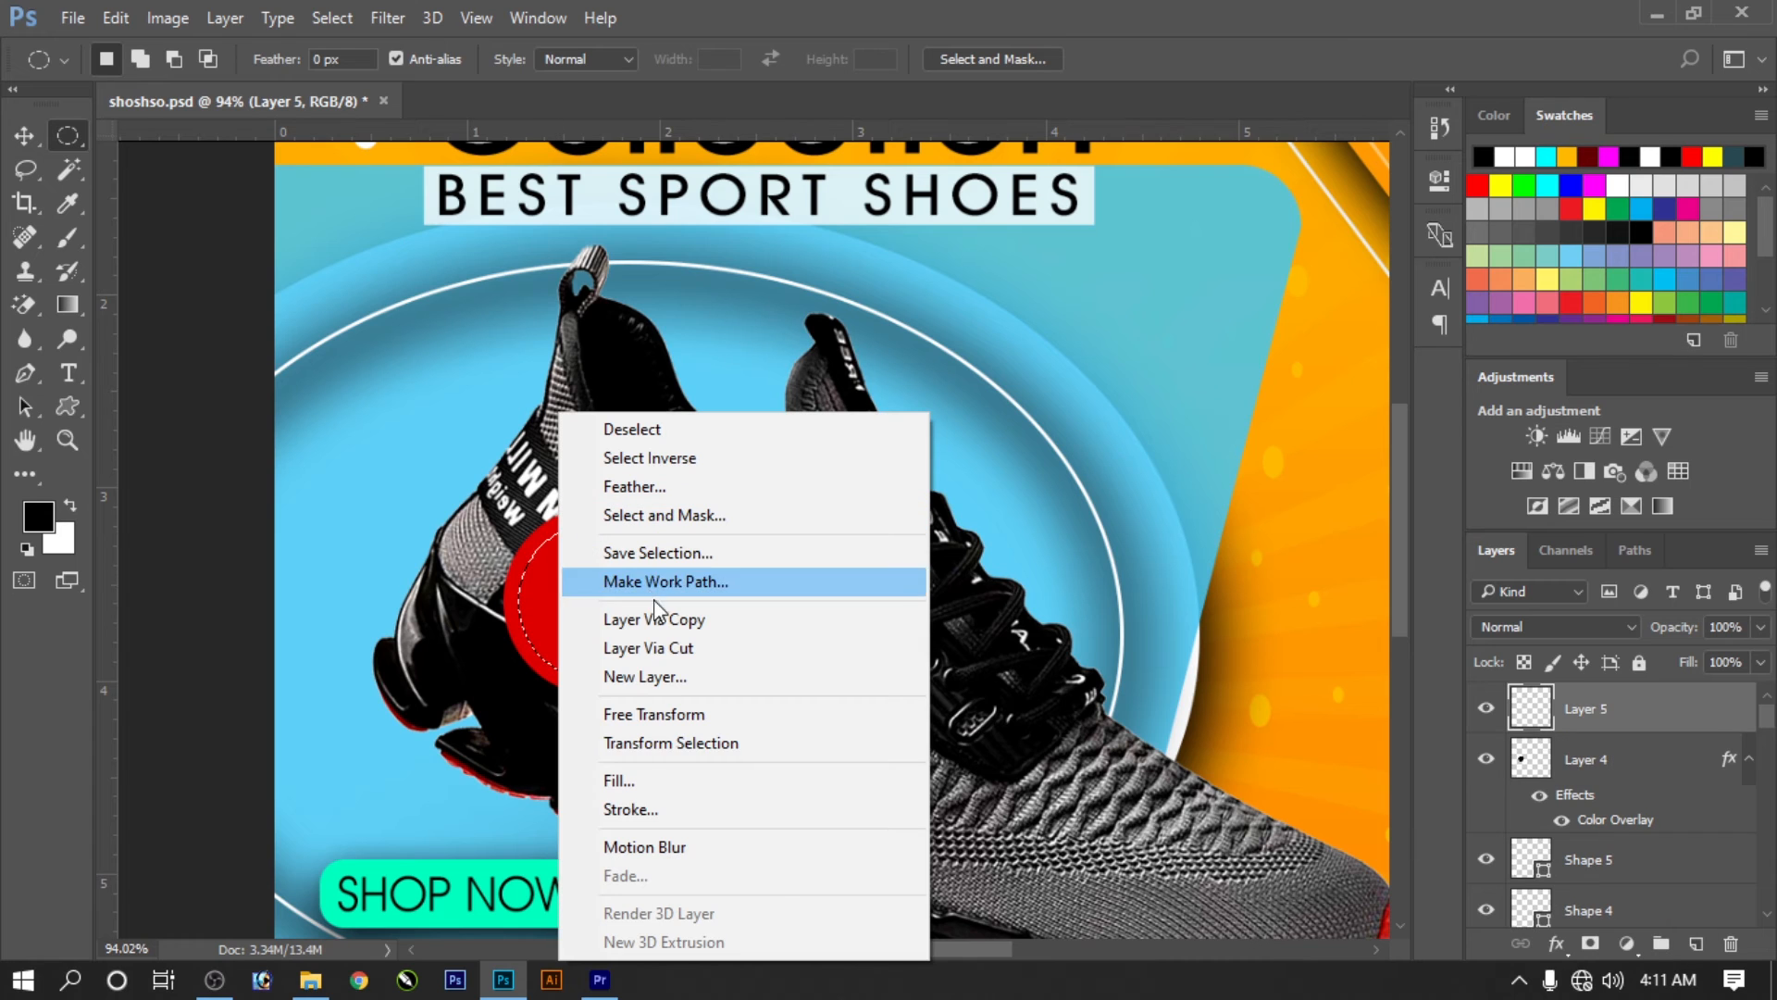
{"action": "left_click", "coordinate": [635, 804]}
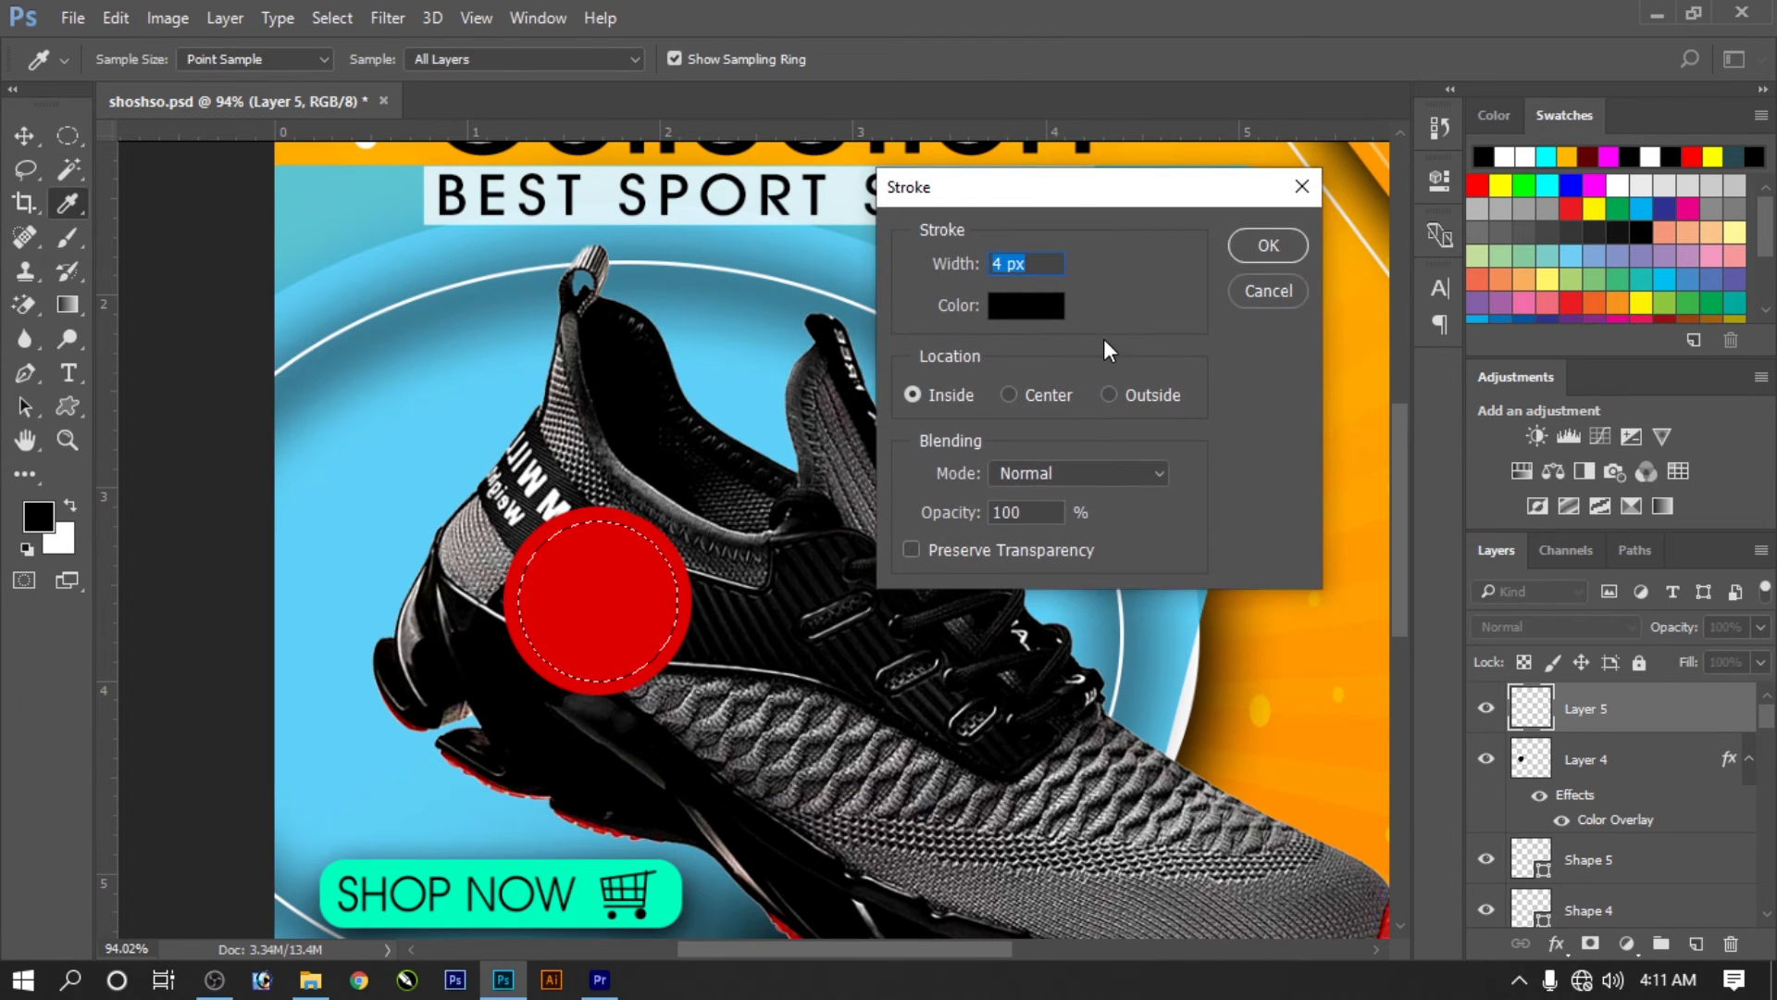
{"action": "type", "text": "3"}
{"action": "left_click", "coordinate": [1059, 308]}
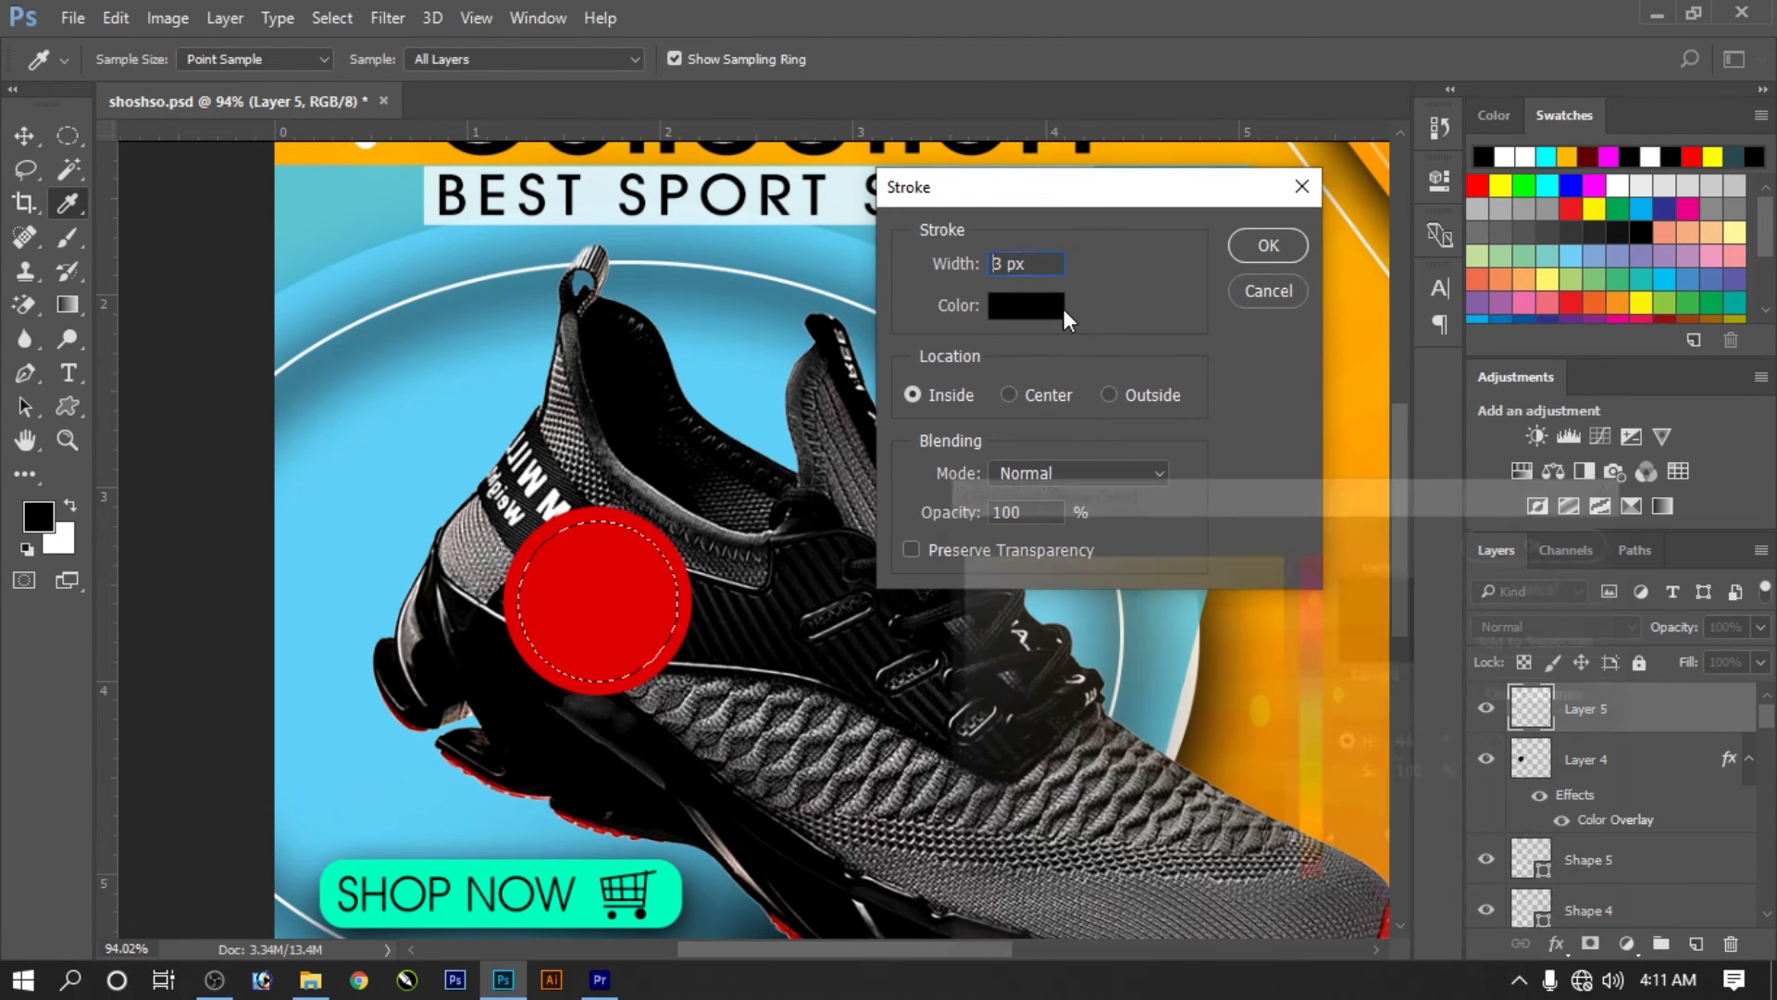
{"action": "left_click", "coordinate": [1368, 421]}
{"action": "key", "text": "Return"}
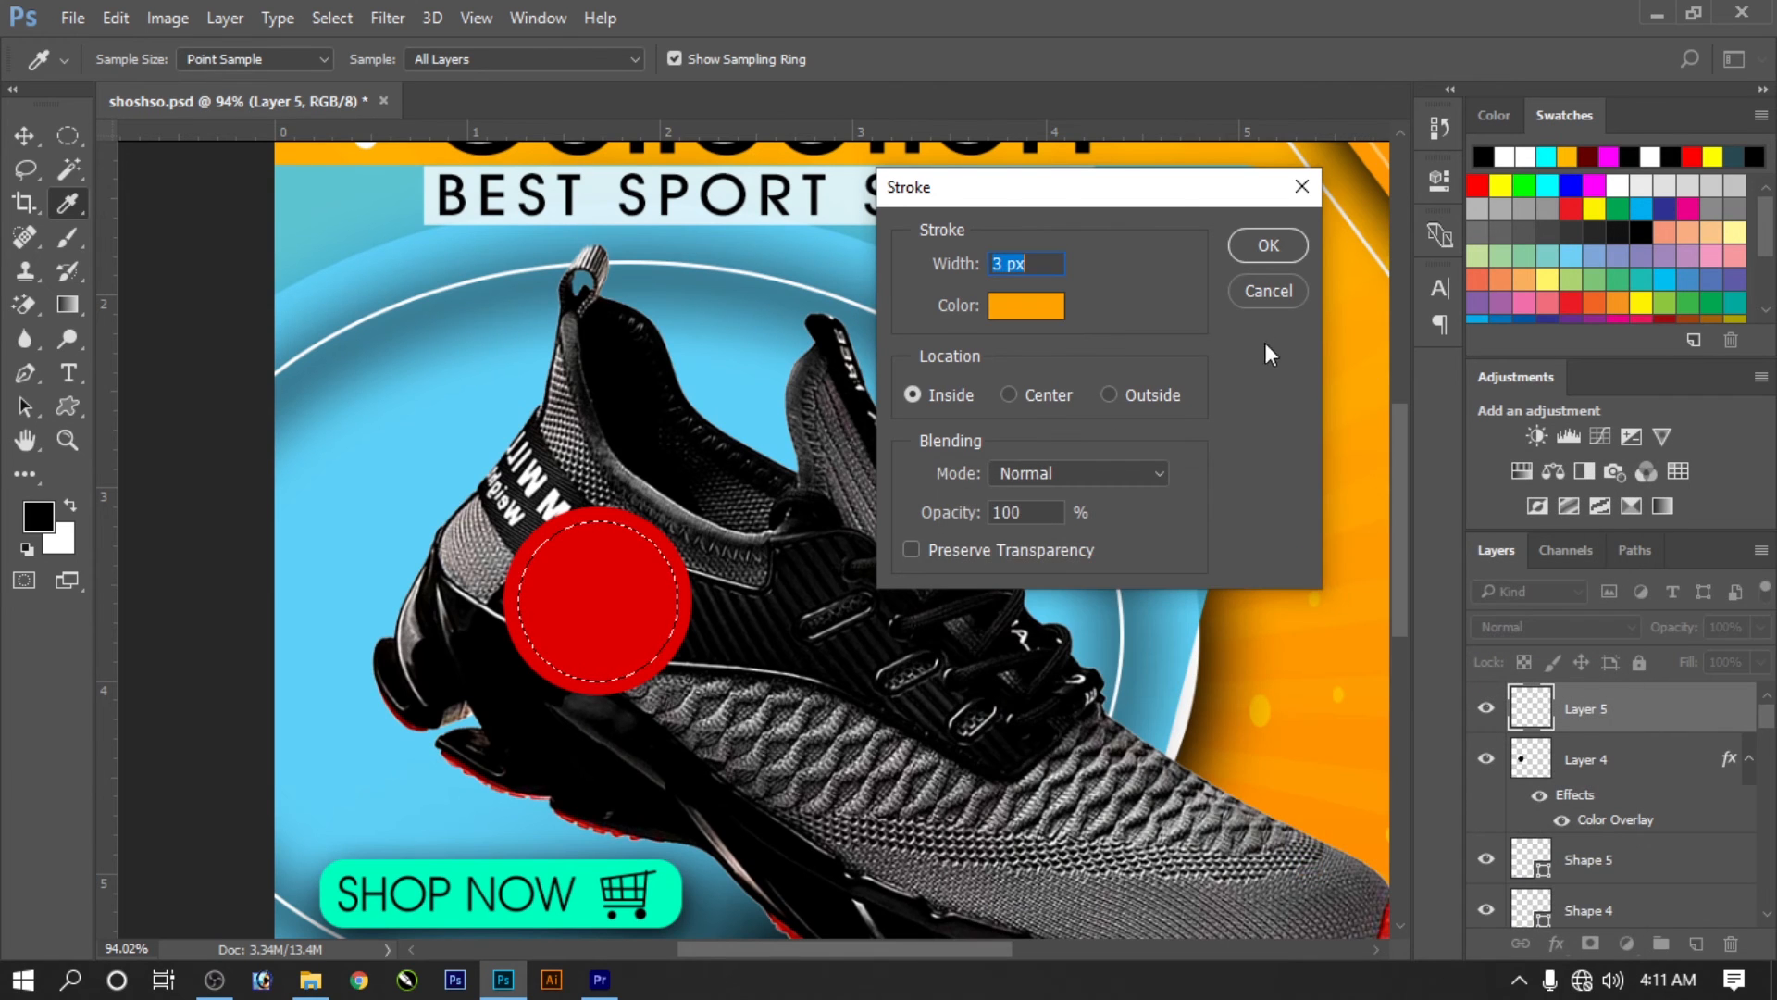
{"action": "left_click", "coordinate": [1268, 245]}
{"action": "key", "text": "m"}
{"action": "key", "text": "ctrl+d"}
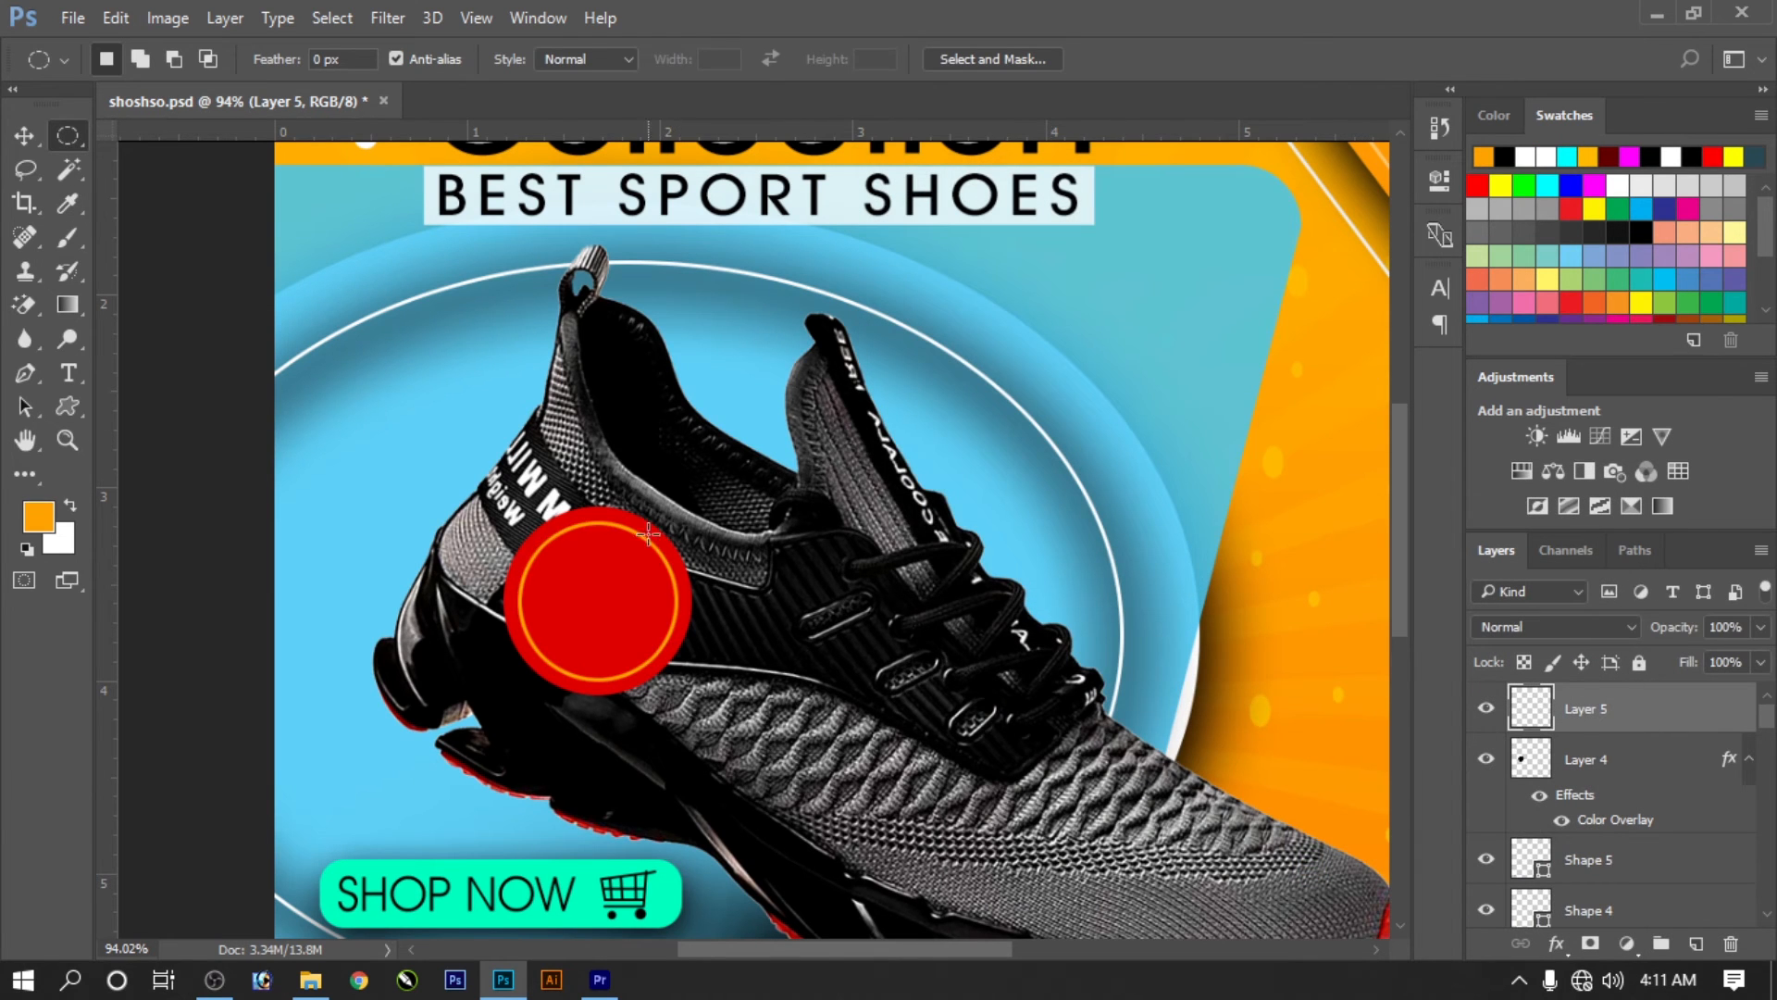
Step: Cut a small round hole through the top edge of the red circle and its orange ring
{"action": "left_click_drag", "start_coordinate": [579, 529], "coordinate": [593, 554]}
{"action": "key", "text": "v"}
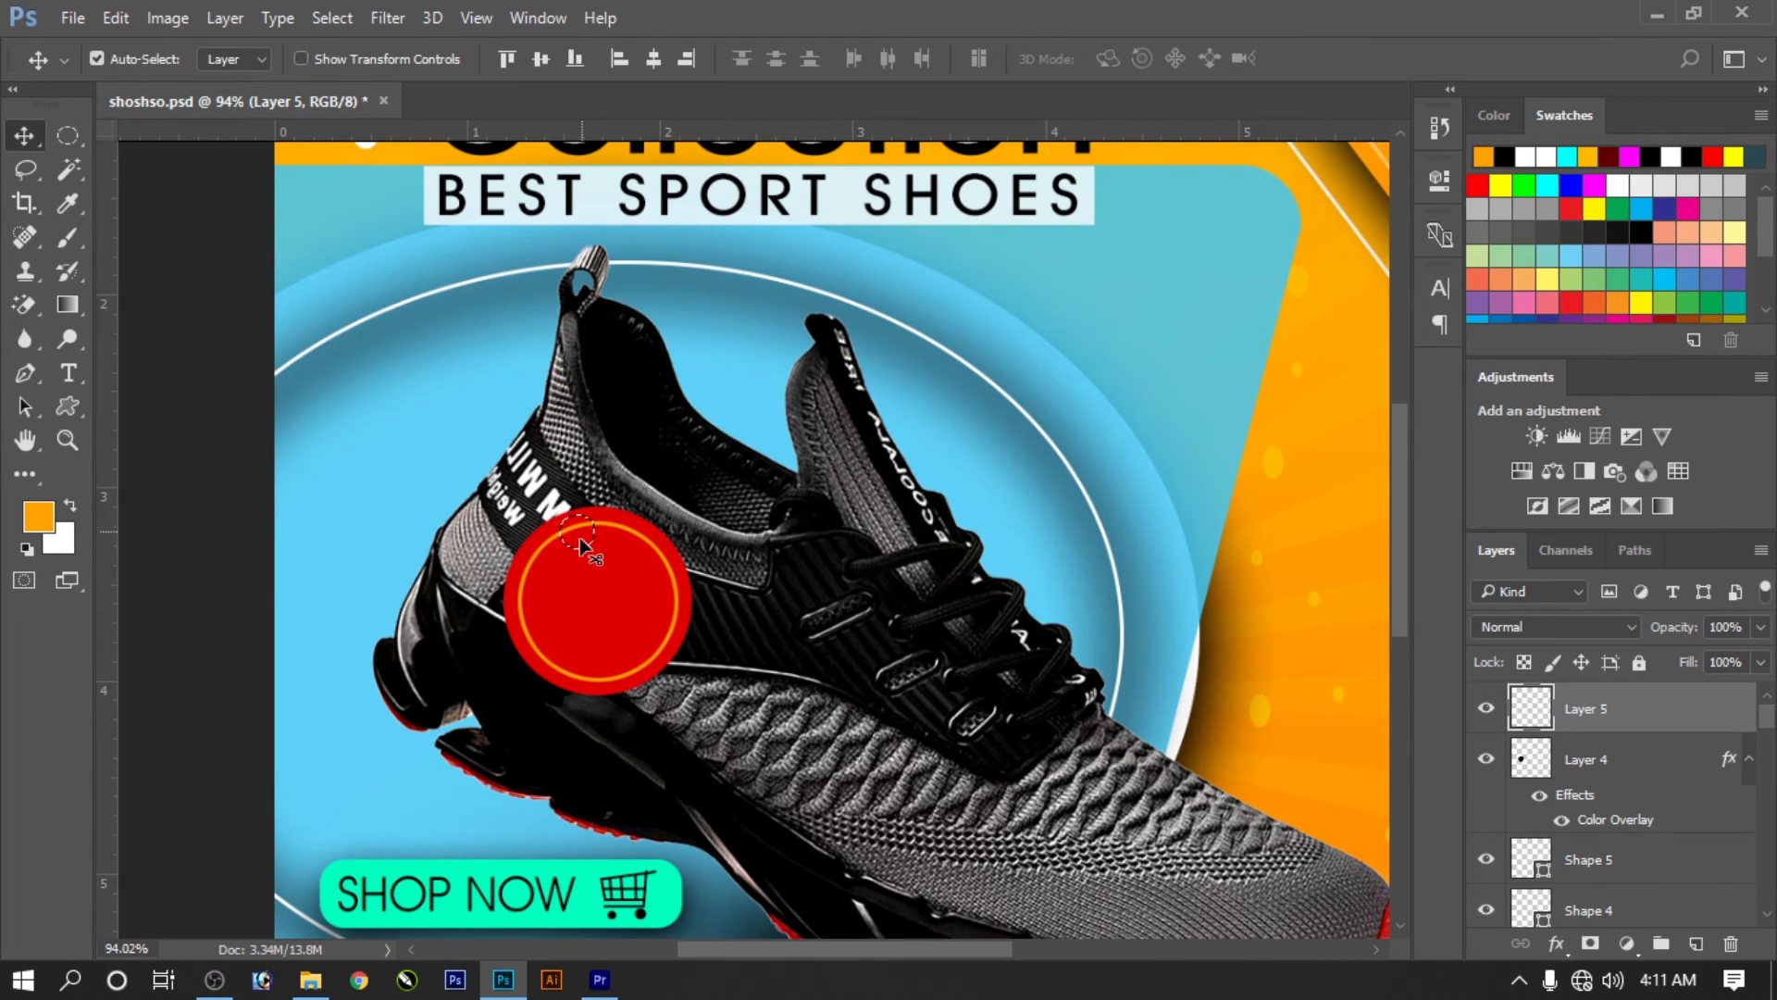
{"action": "key", "text": "shift+m"}
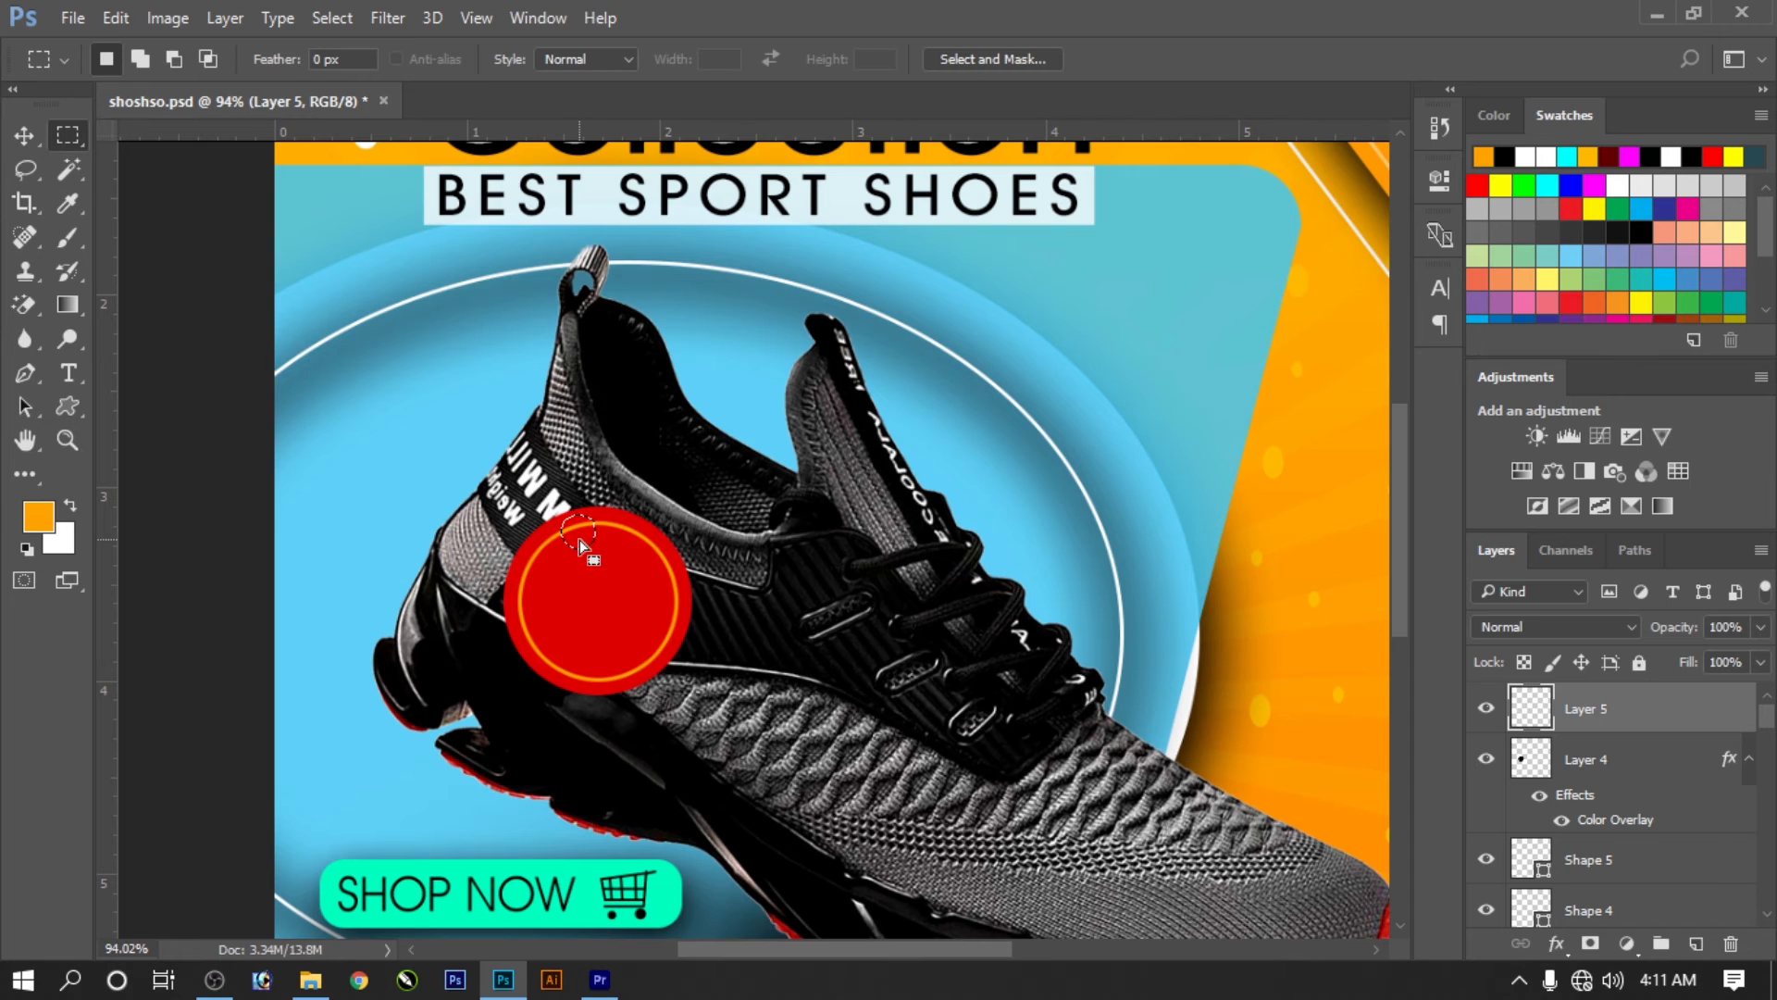
{"action": "left_click_drag", "start_coordinate": [581, 546], "coordinate": [584, 550]}
{"action": "key", "text": "c"}
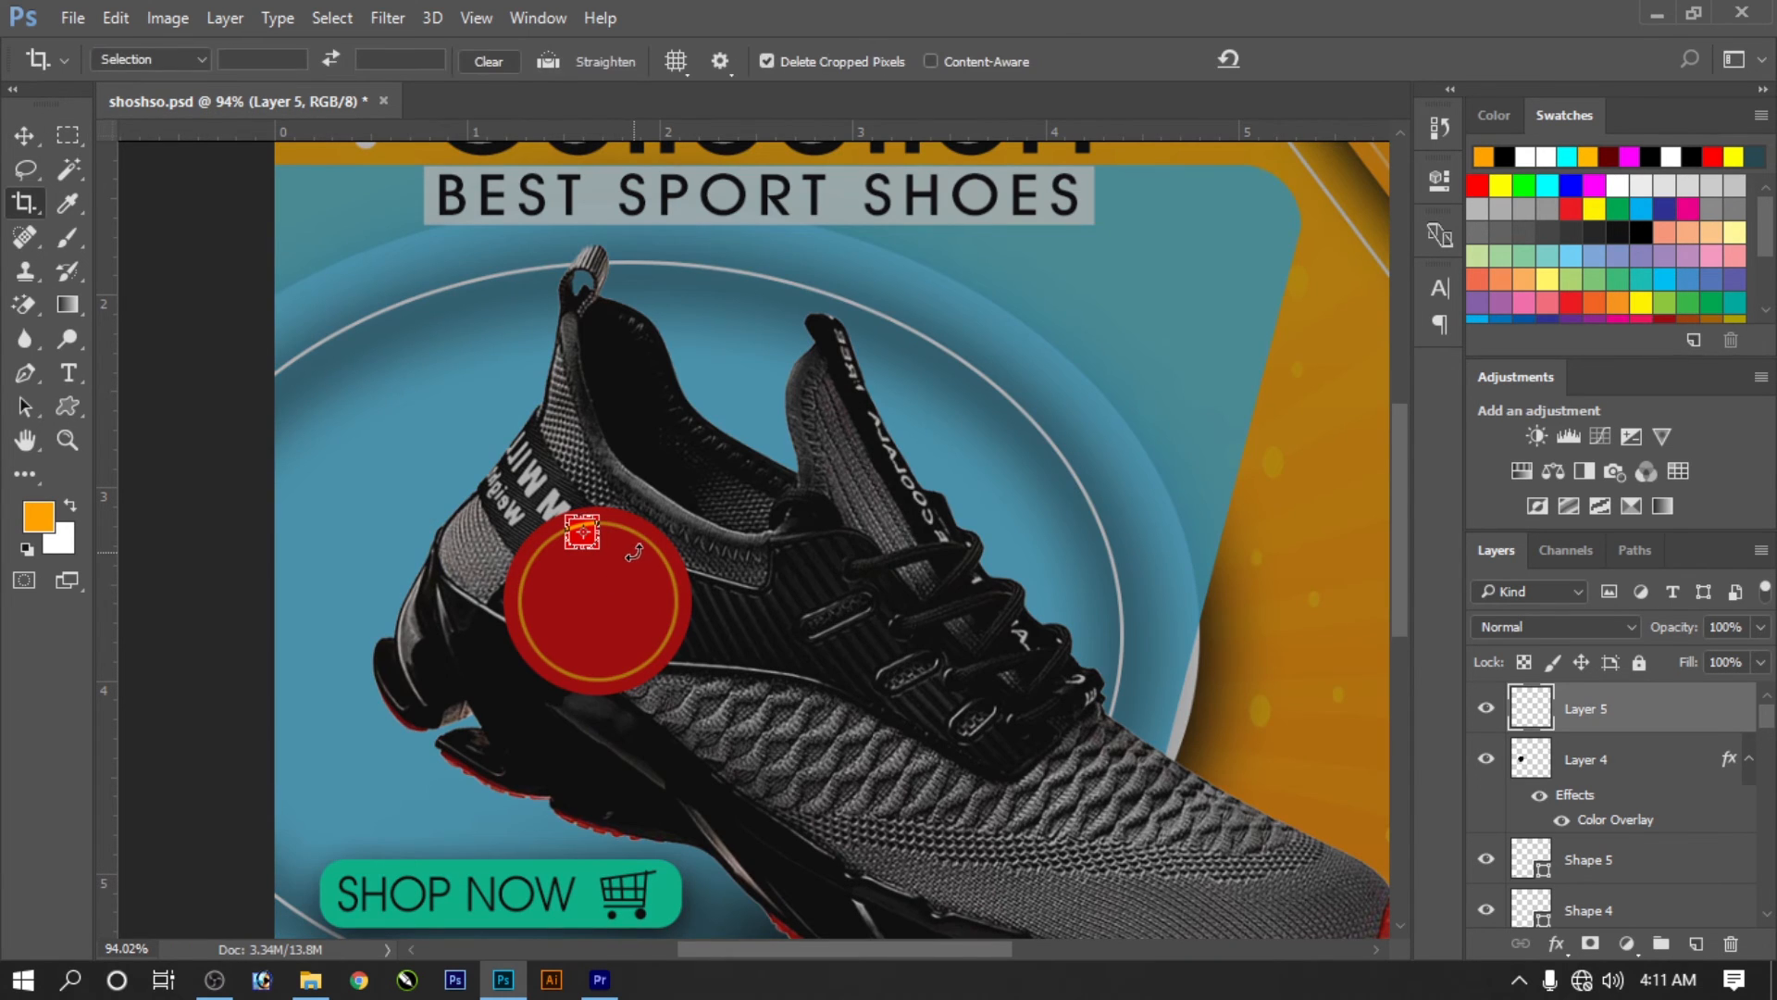
{"action": "key", "text": "Escape"}
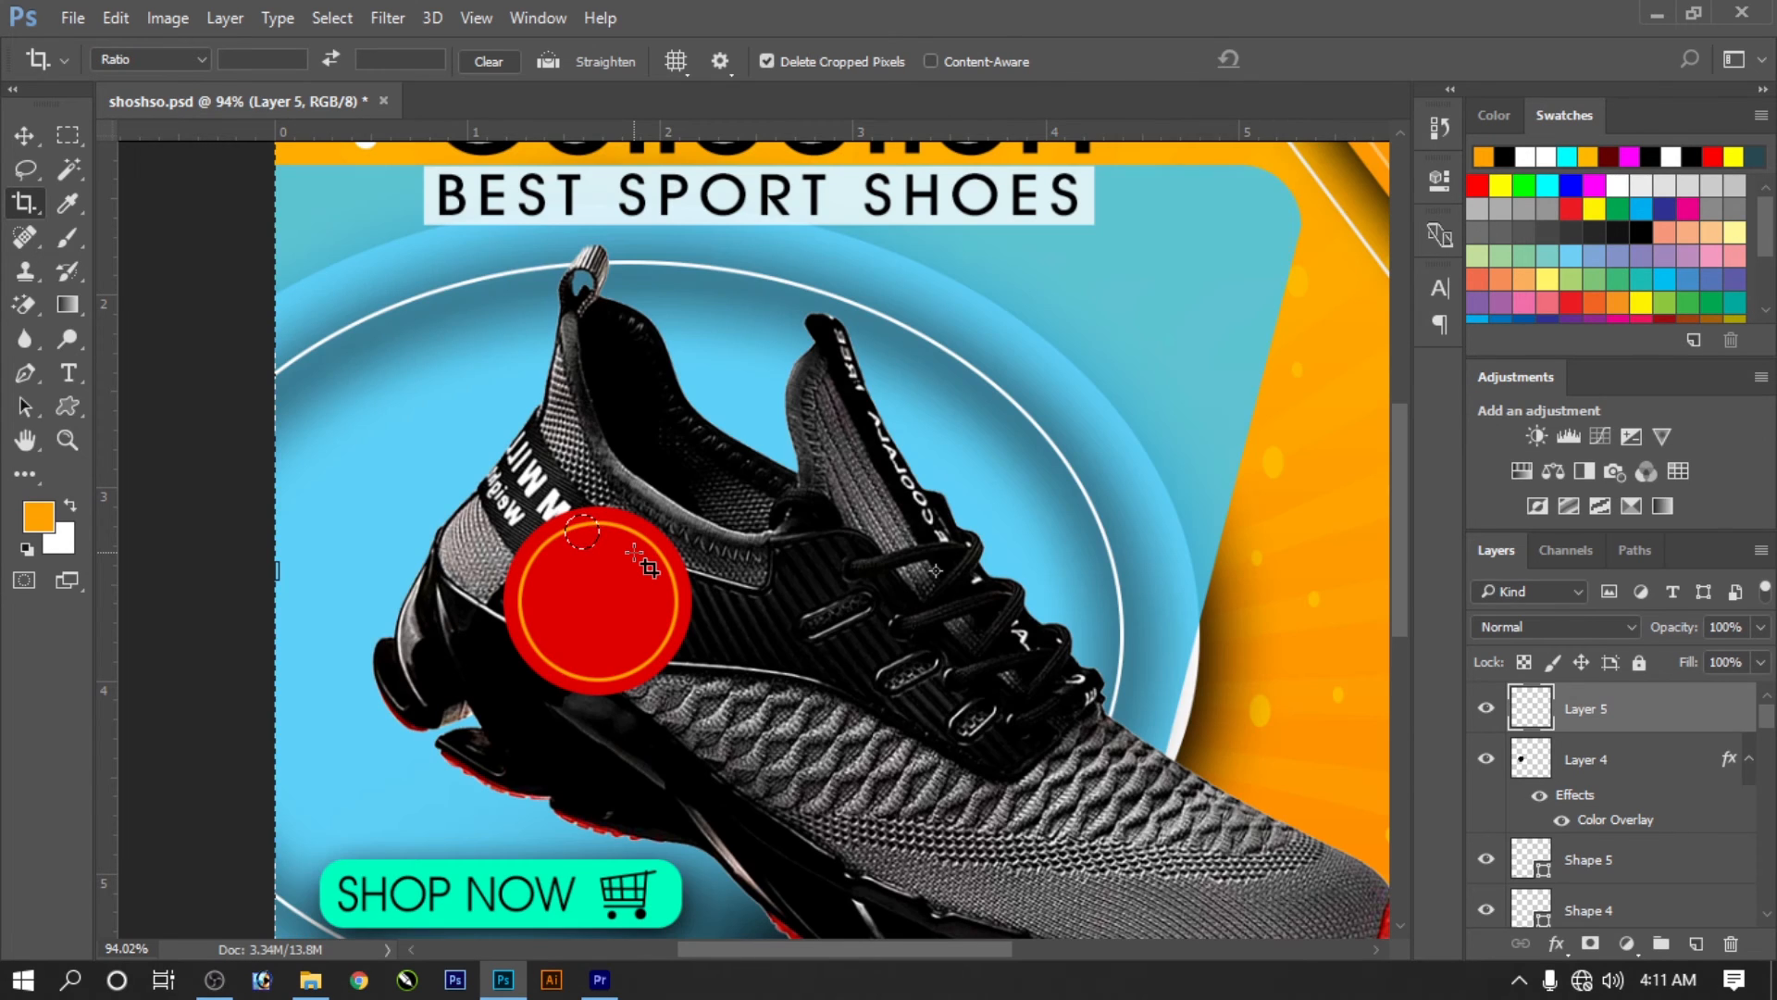
{"action": "key", "text": "v"}
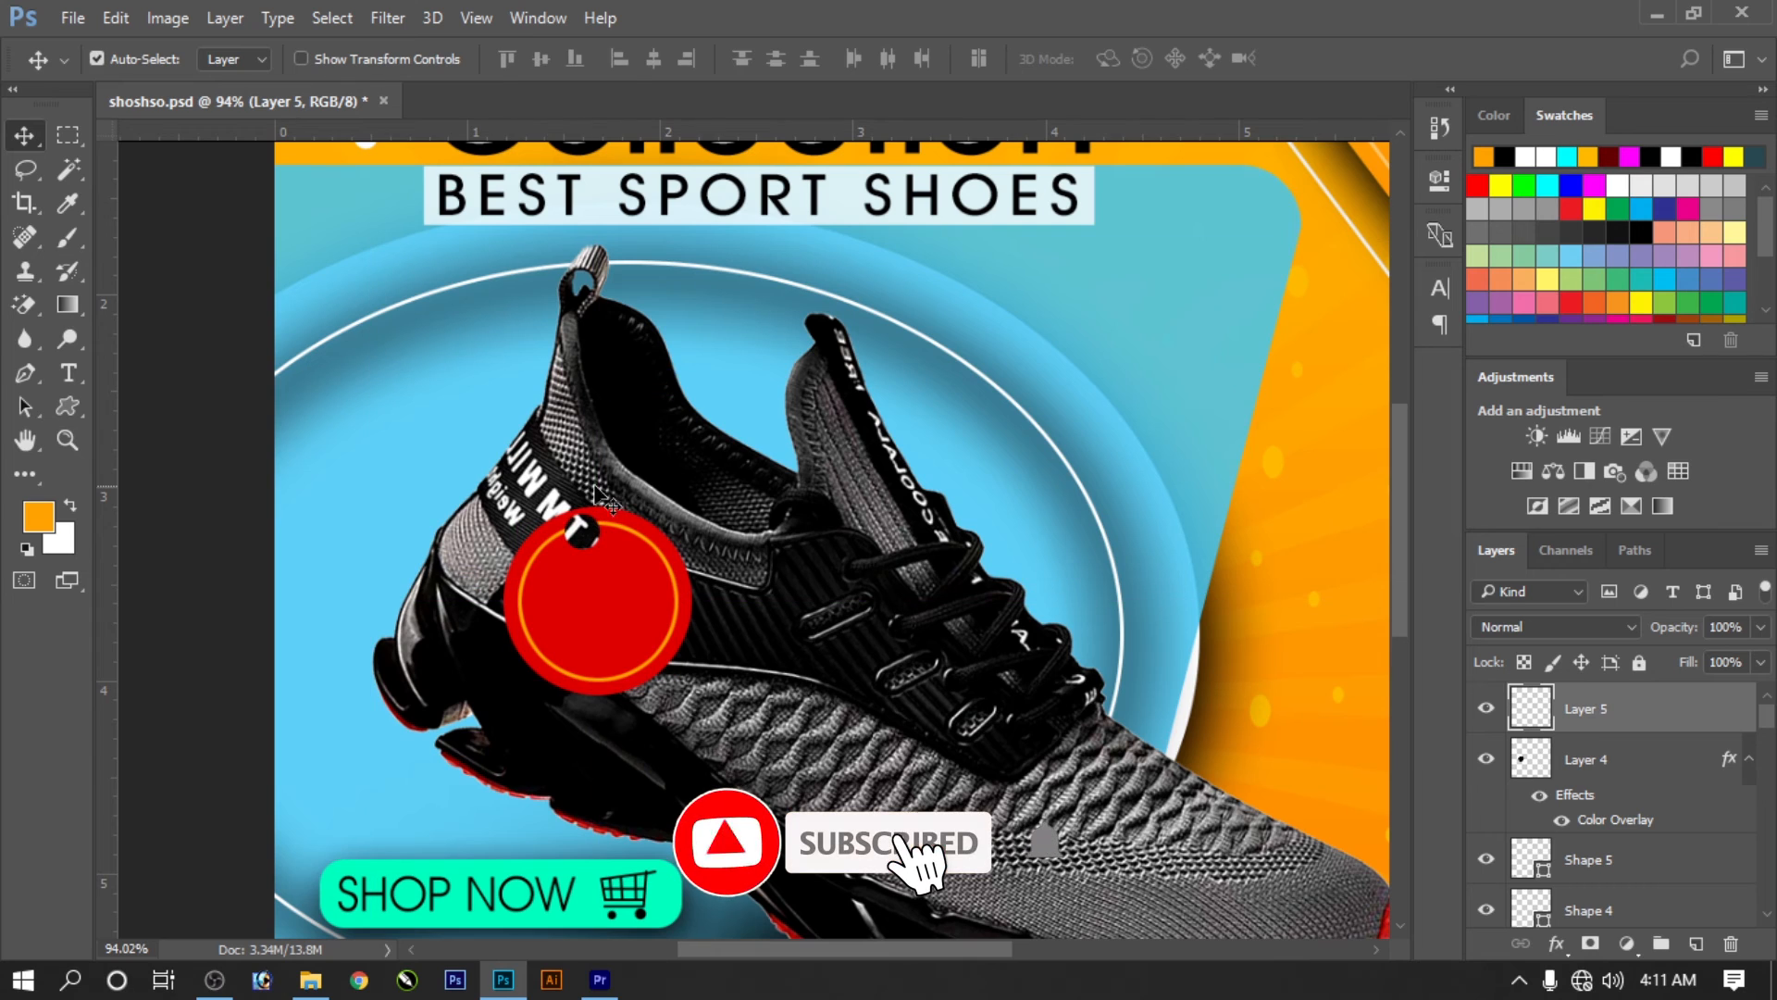
Step: Draw a looped string path with the Pen tool from the tag's hole through the shoe's heel loop and back
{"action": "key", "text": "p"}
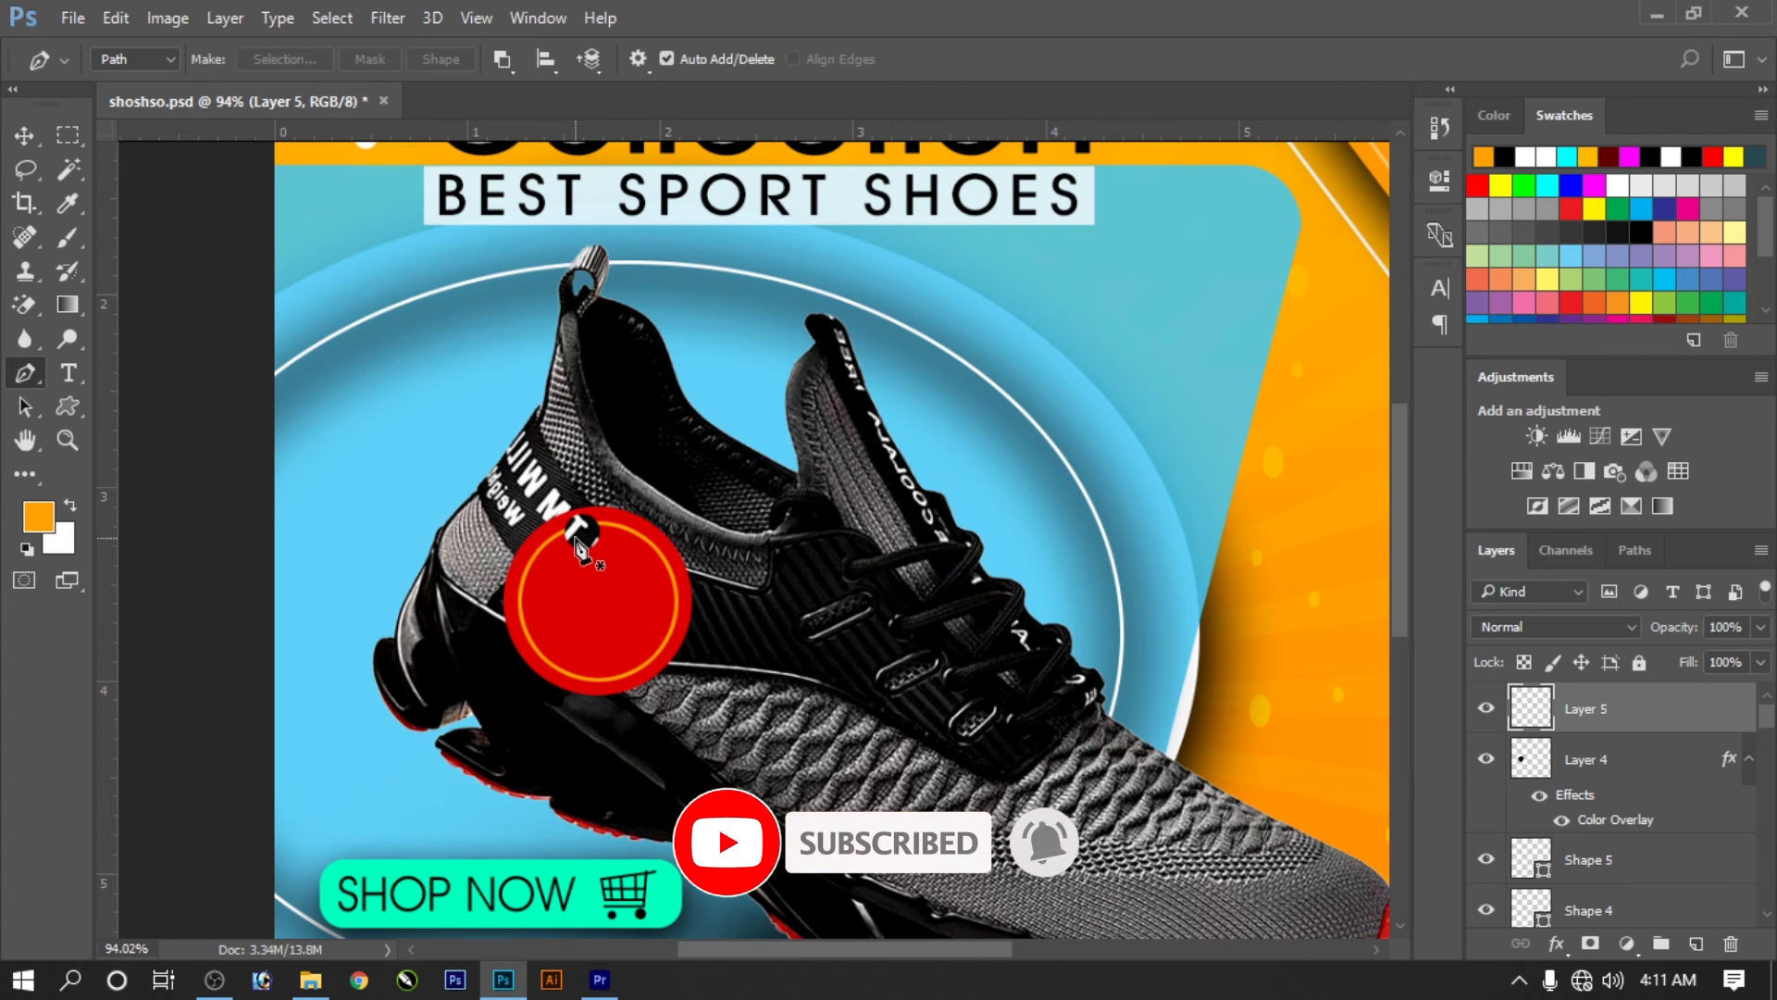
{"action": "left_click", "coordinate": [578, 543]}
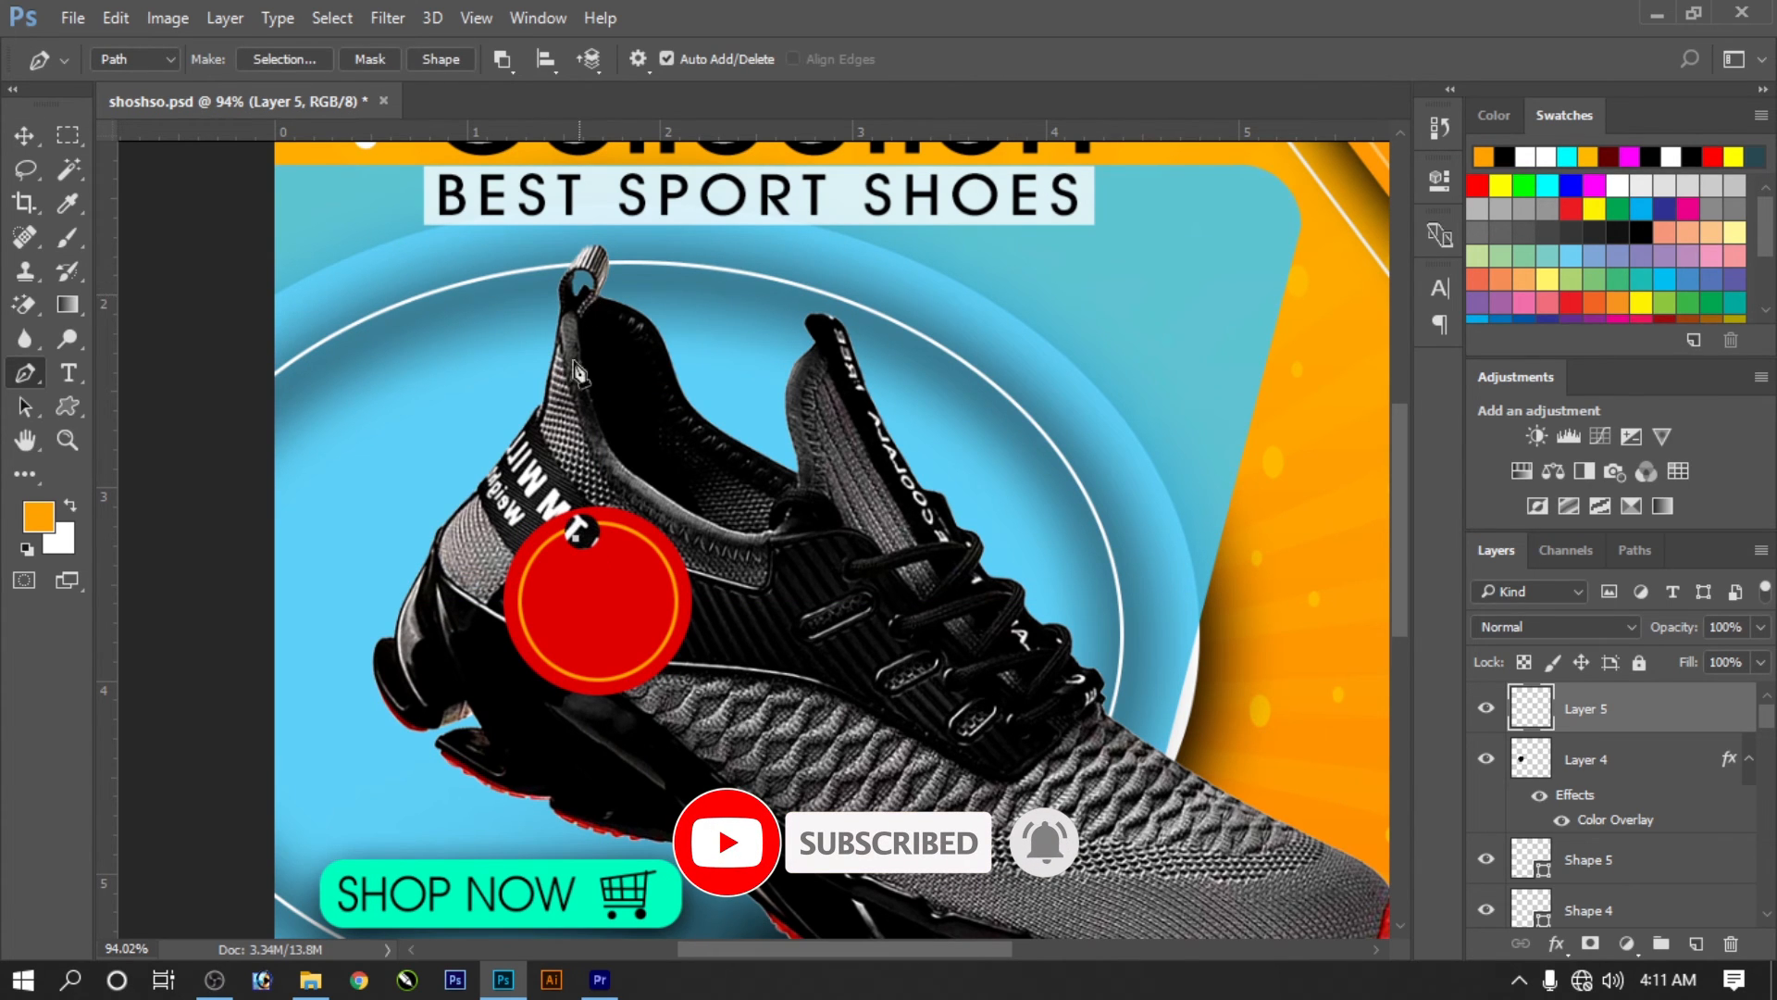
{"action": "left_click", "coordinate": [554, 449]}
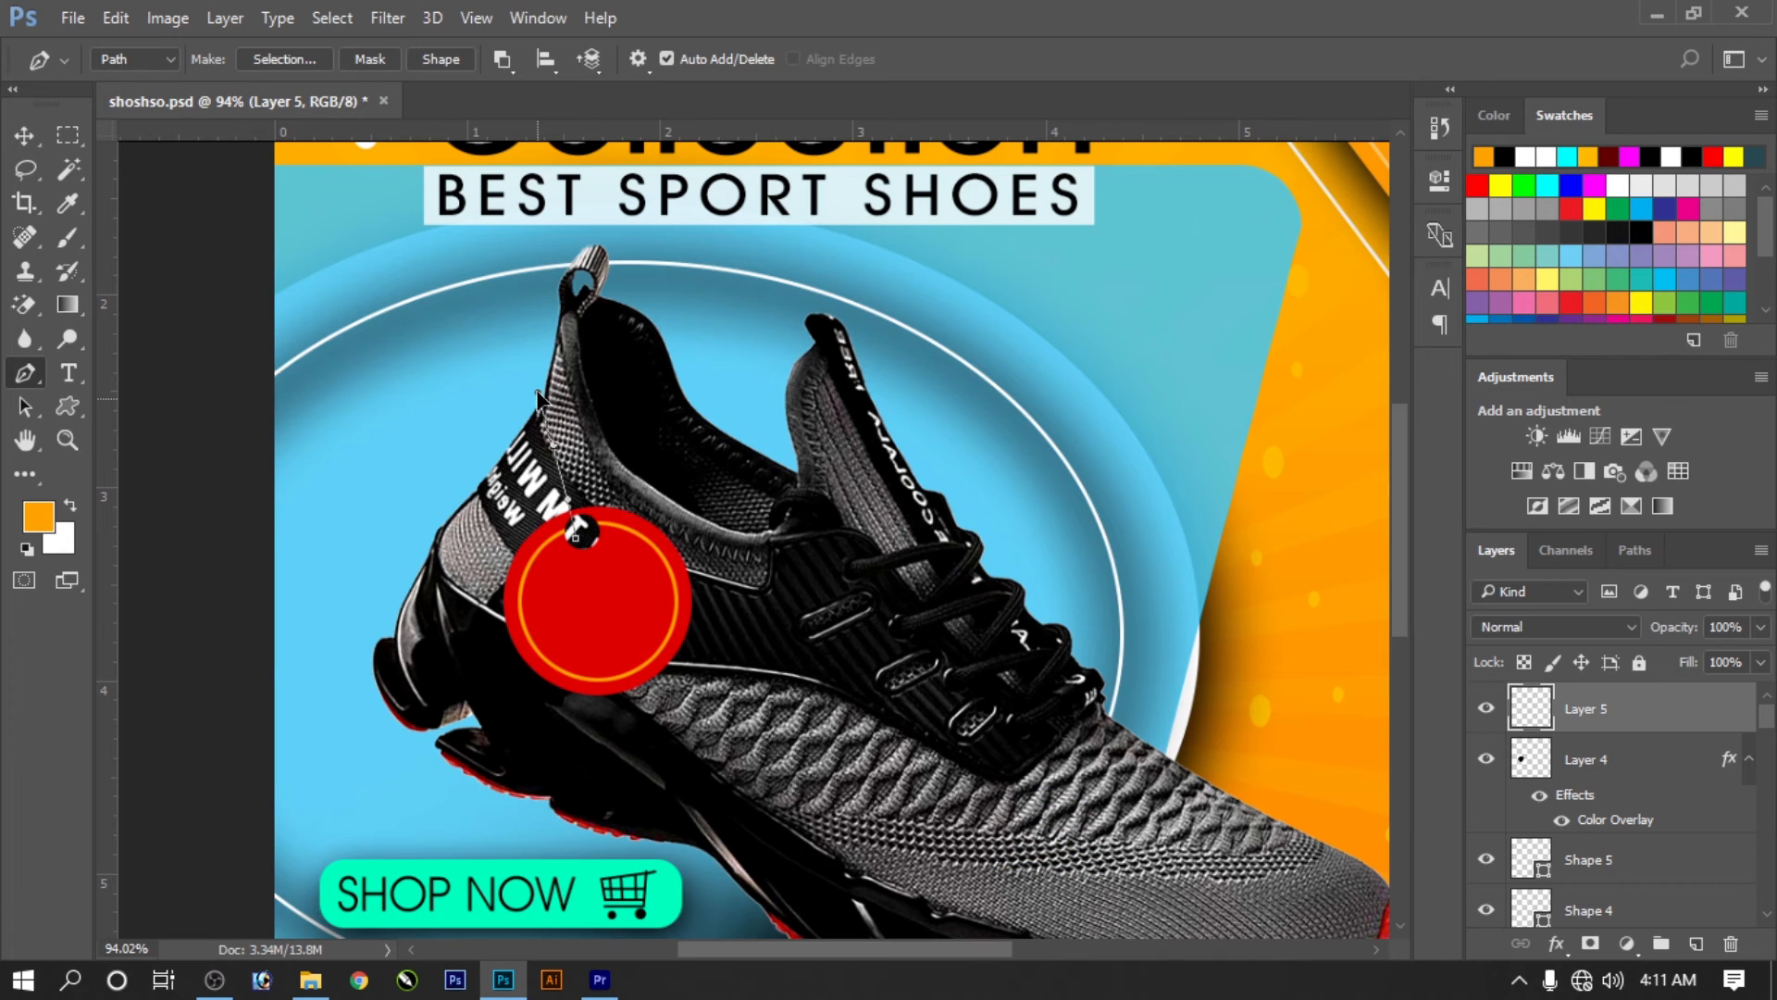
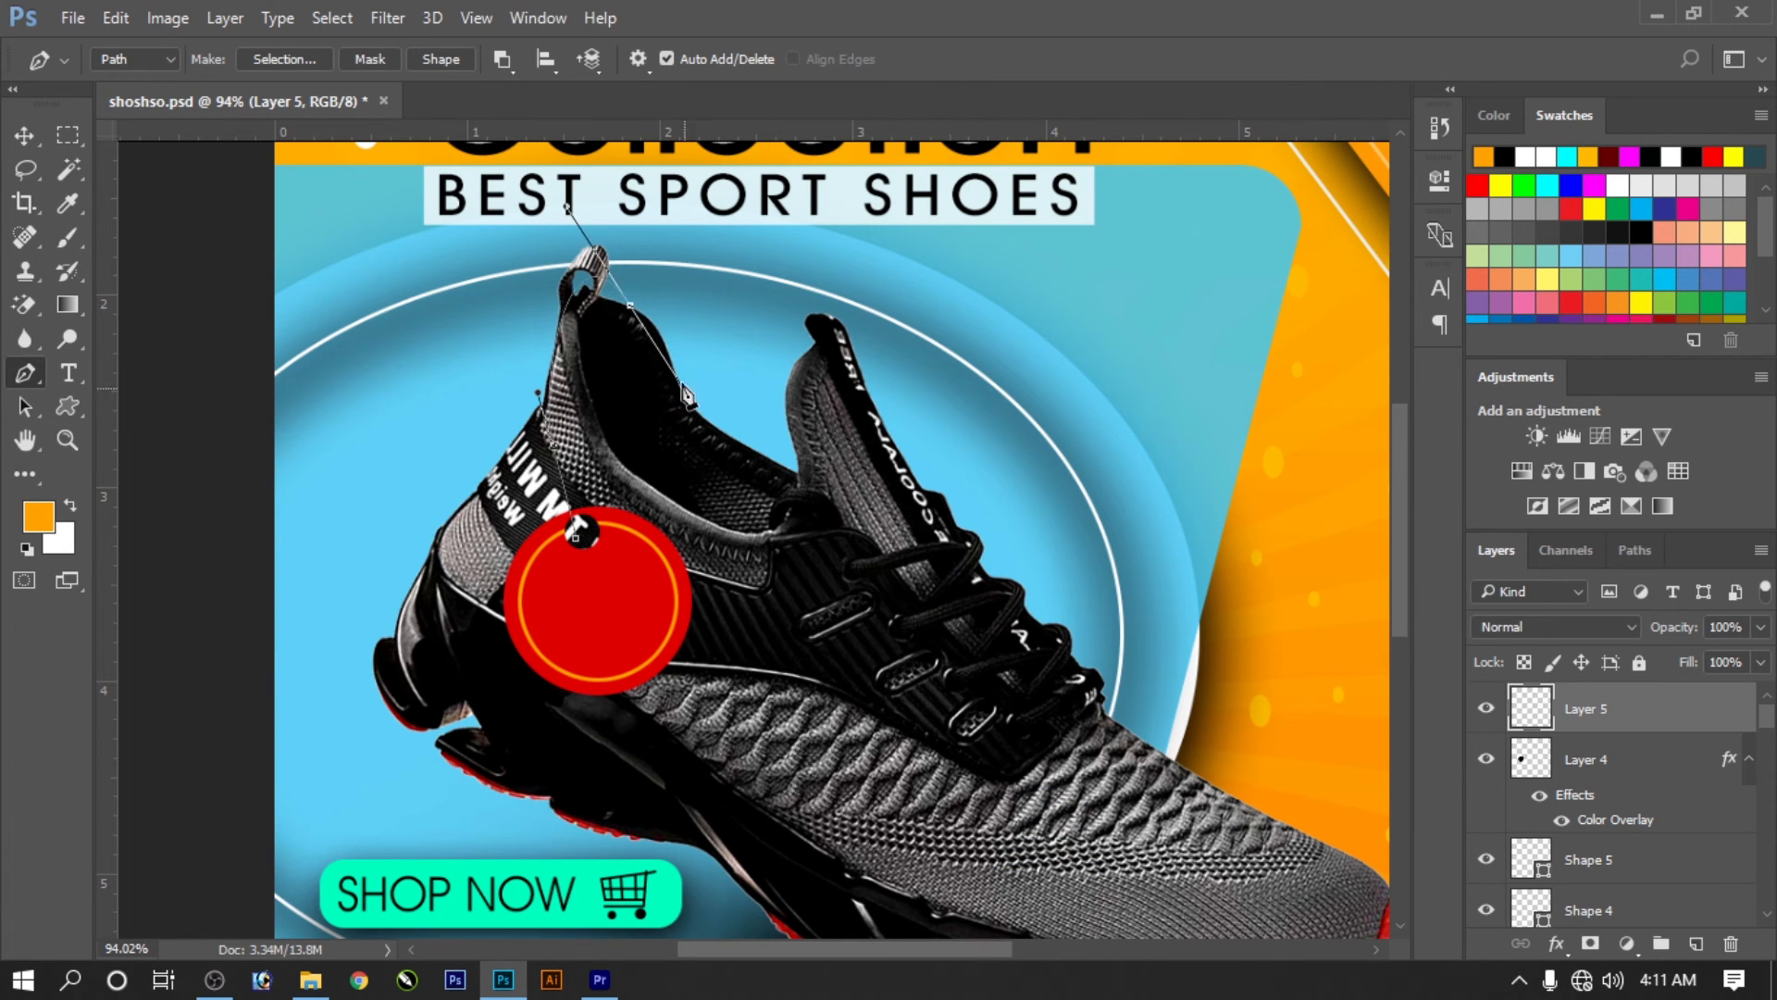
{"action": "left_click_drag", "start_coordinate": [639, 335], "coordinate": [708, 476]}
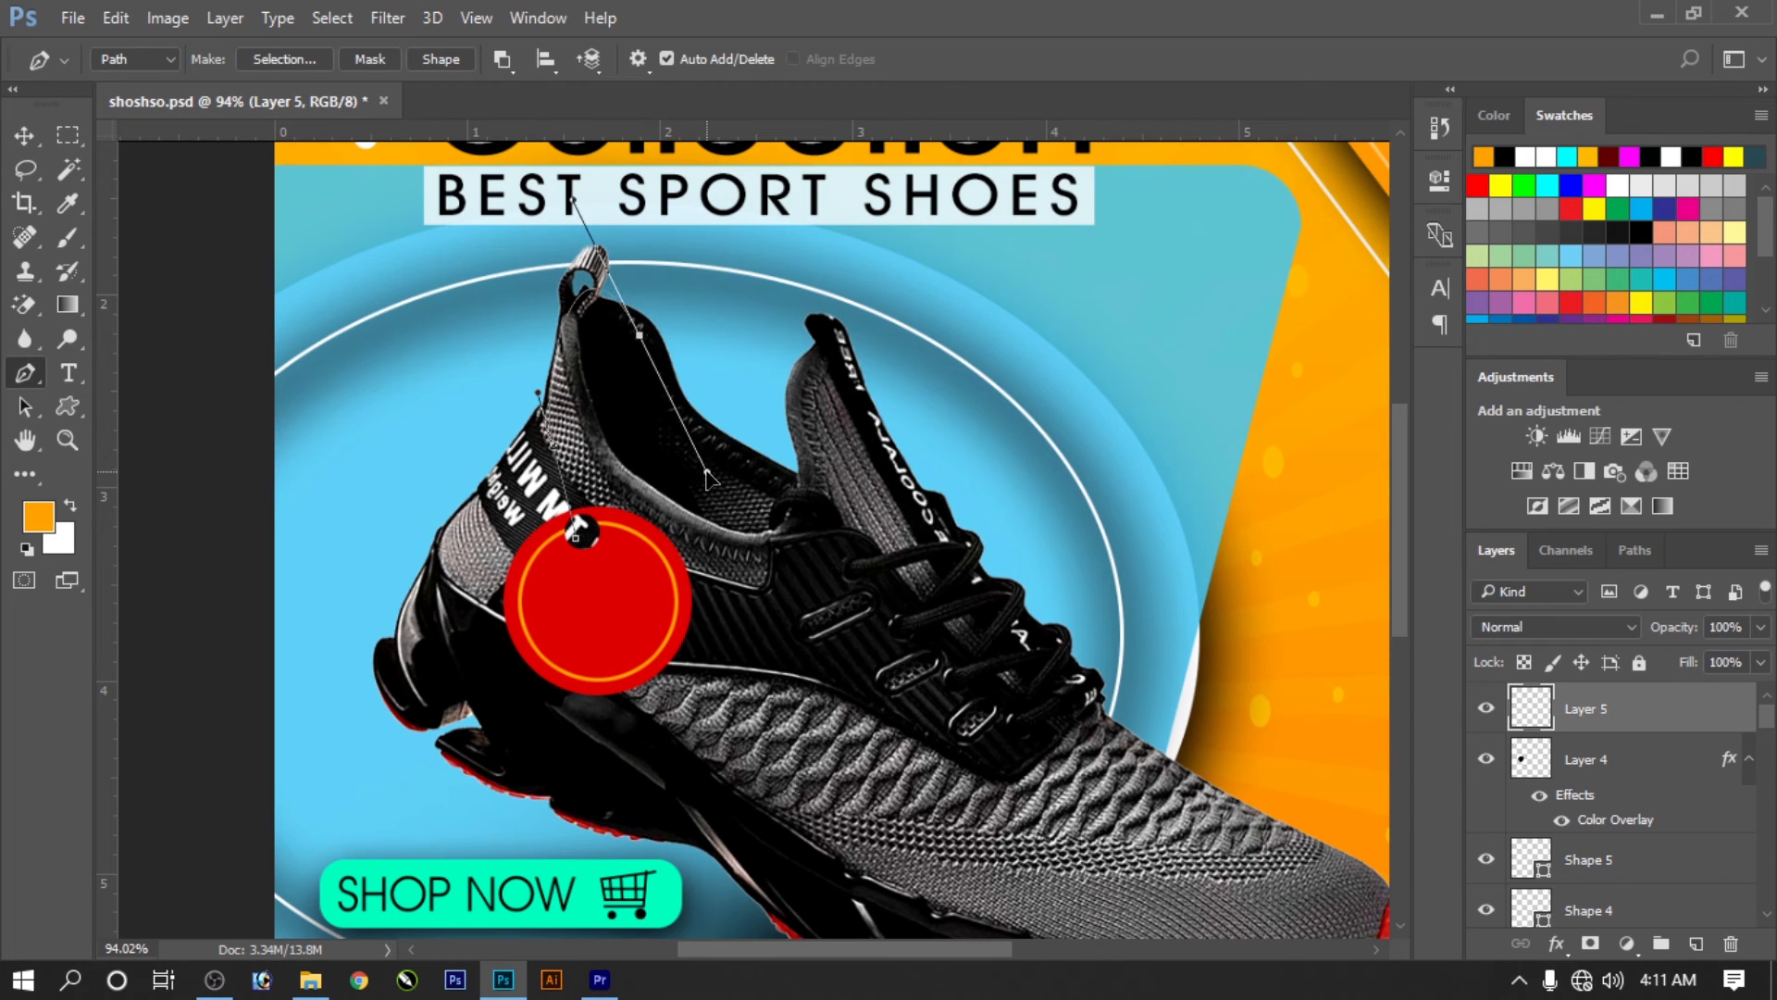
{"action": "key", "text": "ctrl+z"}
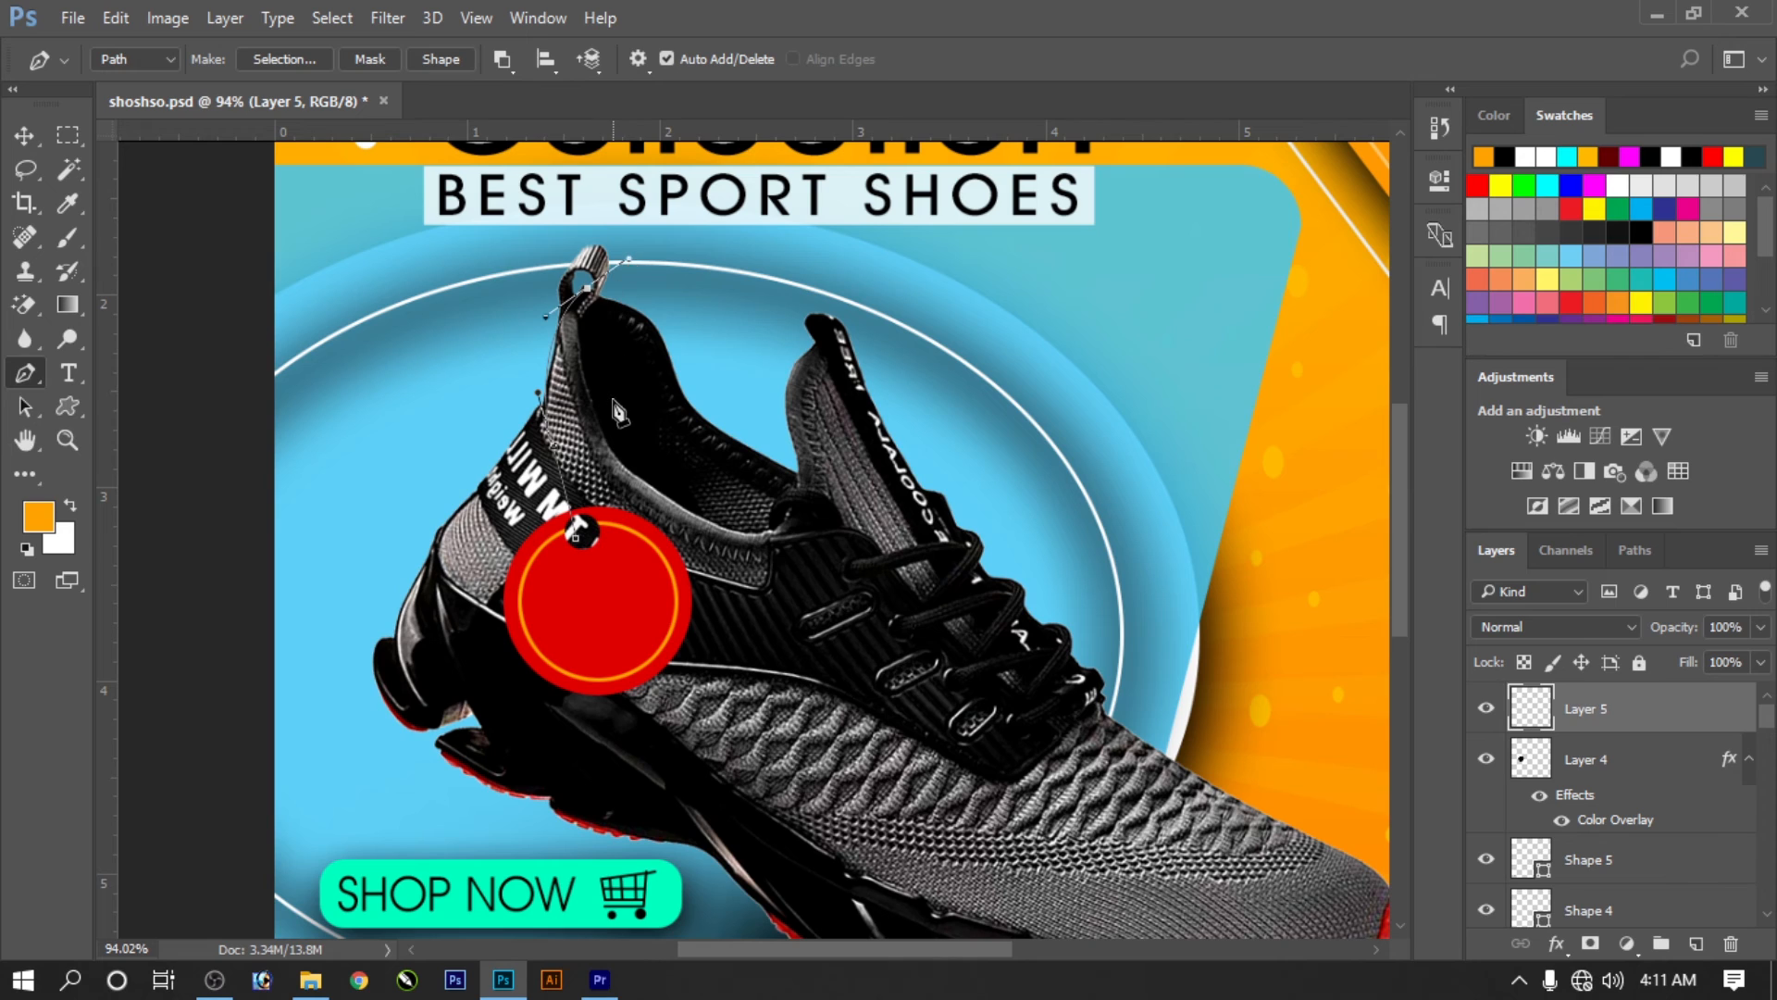
{"action": "left_click_drag", "start_coordinate": [592, 424], "coordinate": [562, 497]}
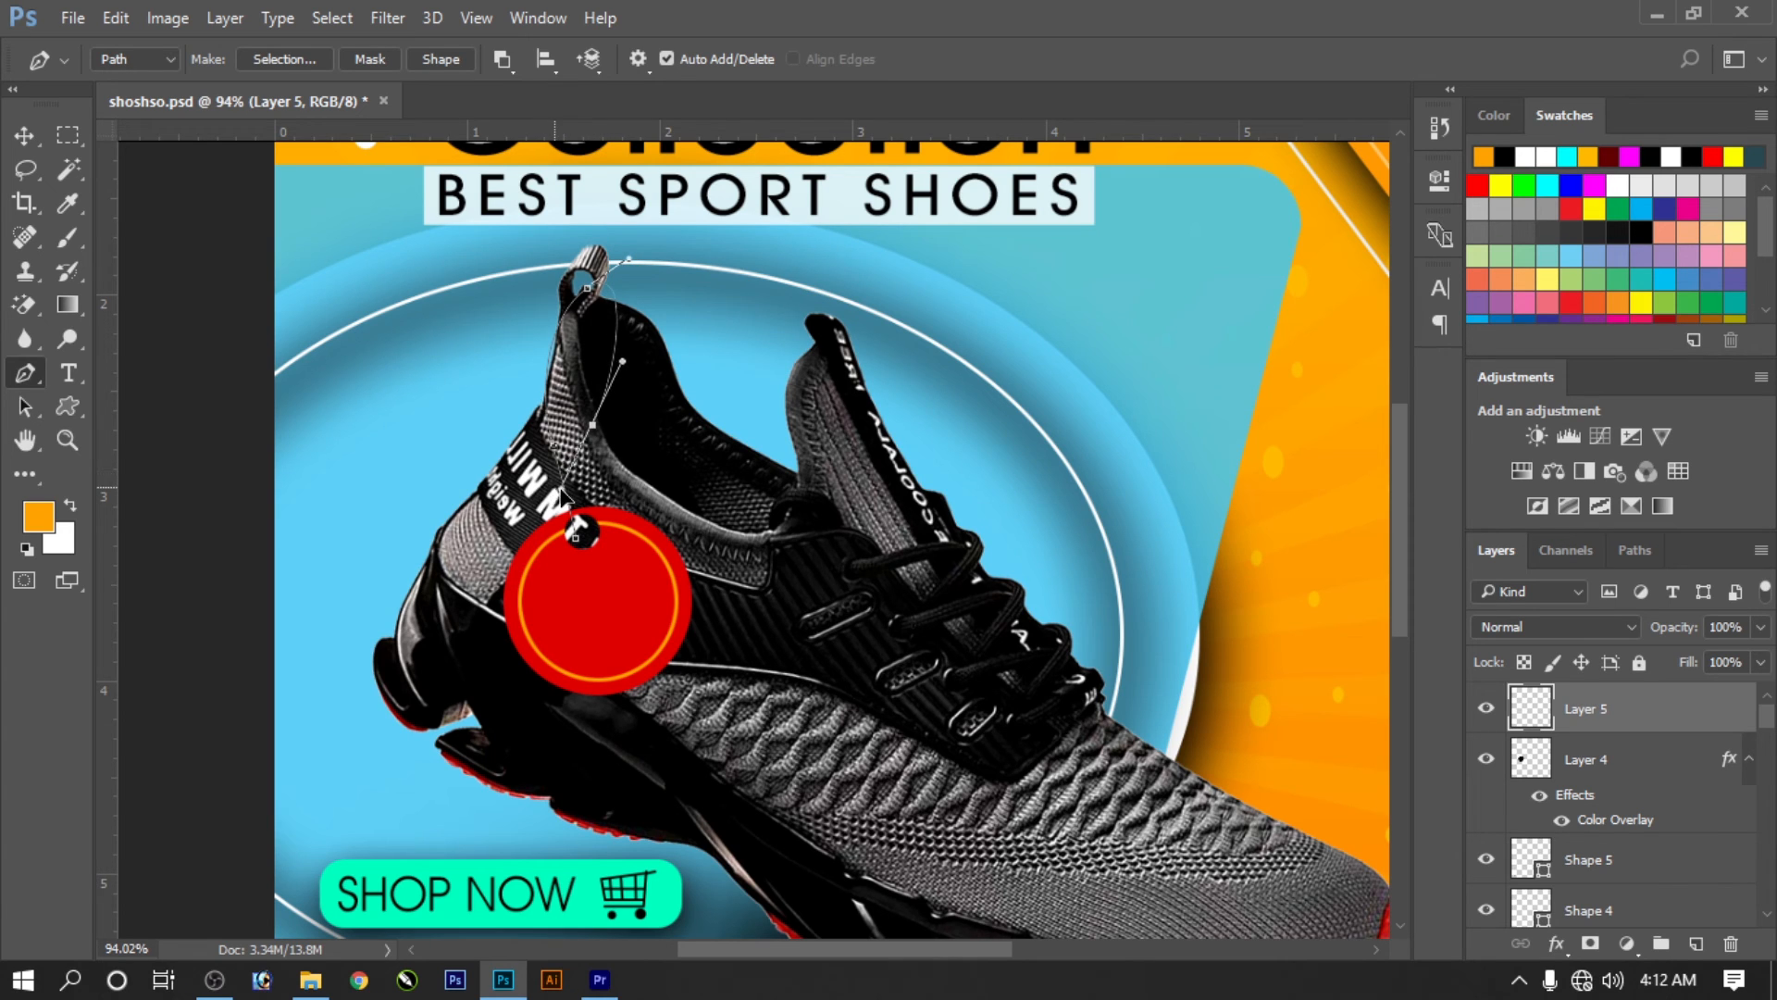
{"action": "left_click", "coordinate": [580, 537]}
{"action": "left_click", "coordinate": [627, 476], "text": "ctrl"}
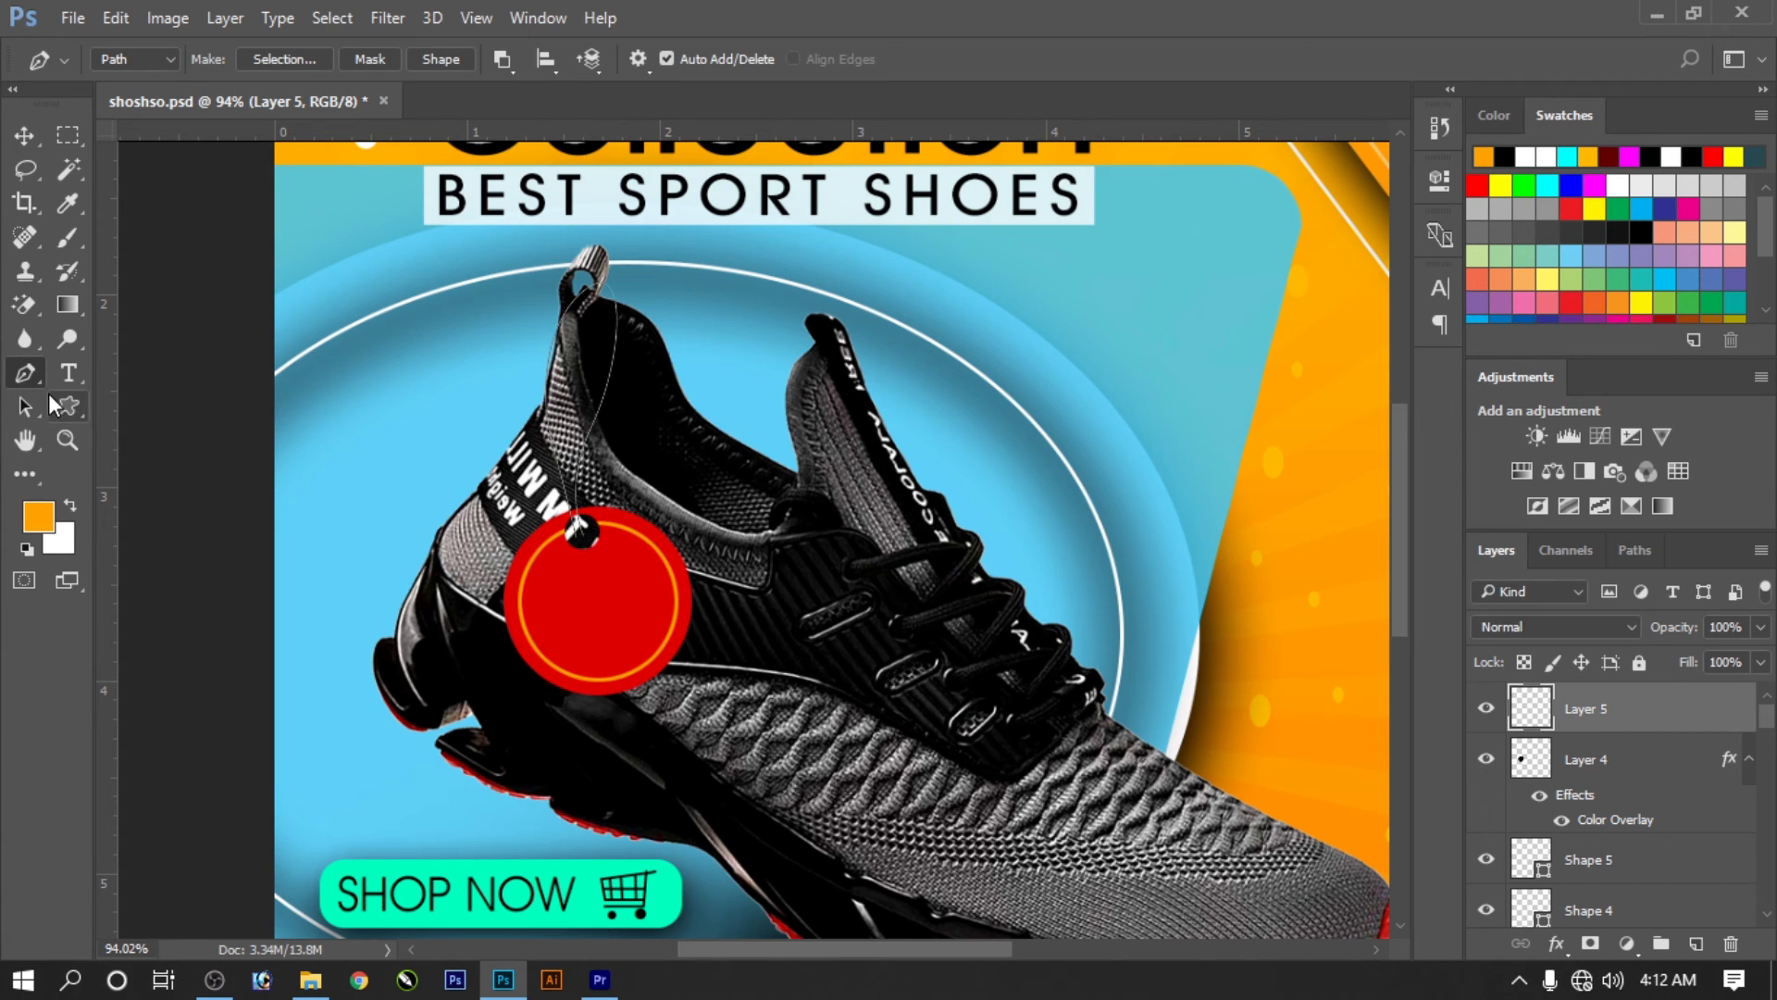
Step: Set the Brush to a hard round tip with a size of 3 px
{"action": "left_click", "coordinate": [55, 246]}
{"action": "right_click", "coordinate": [542, 385]}
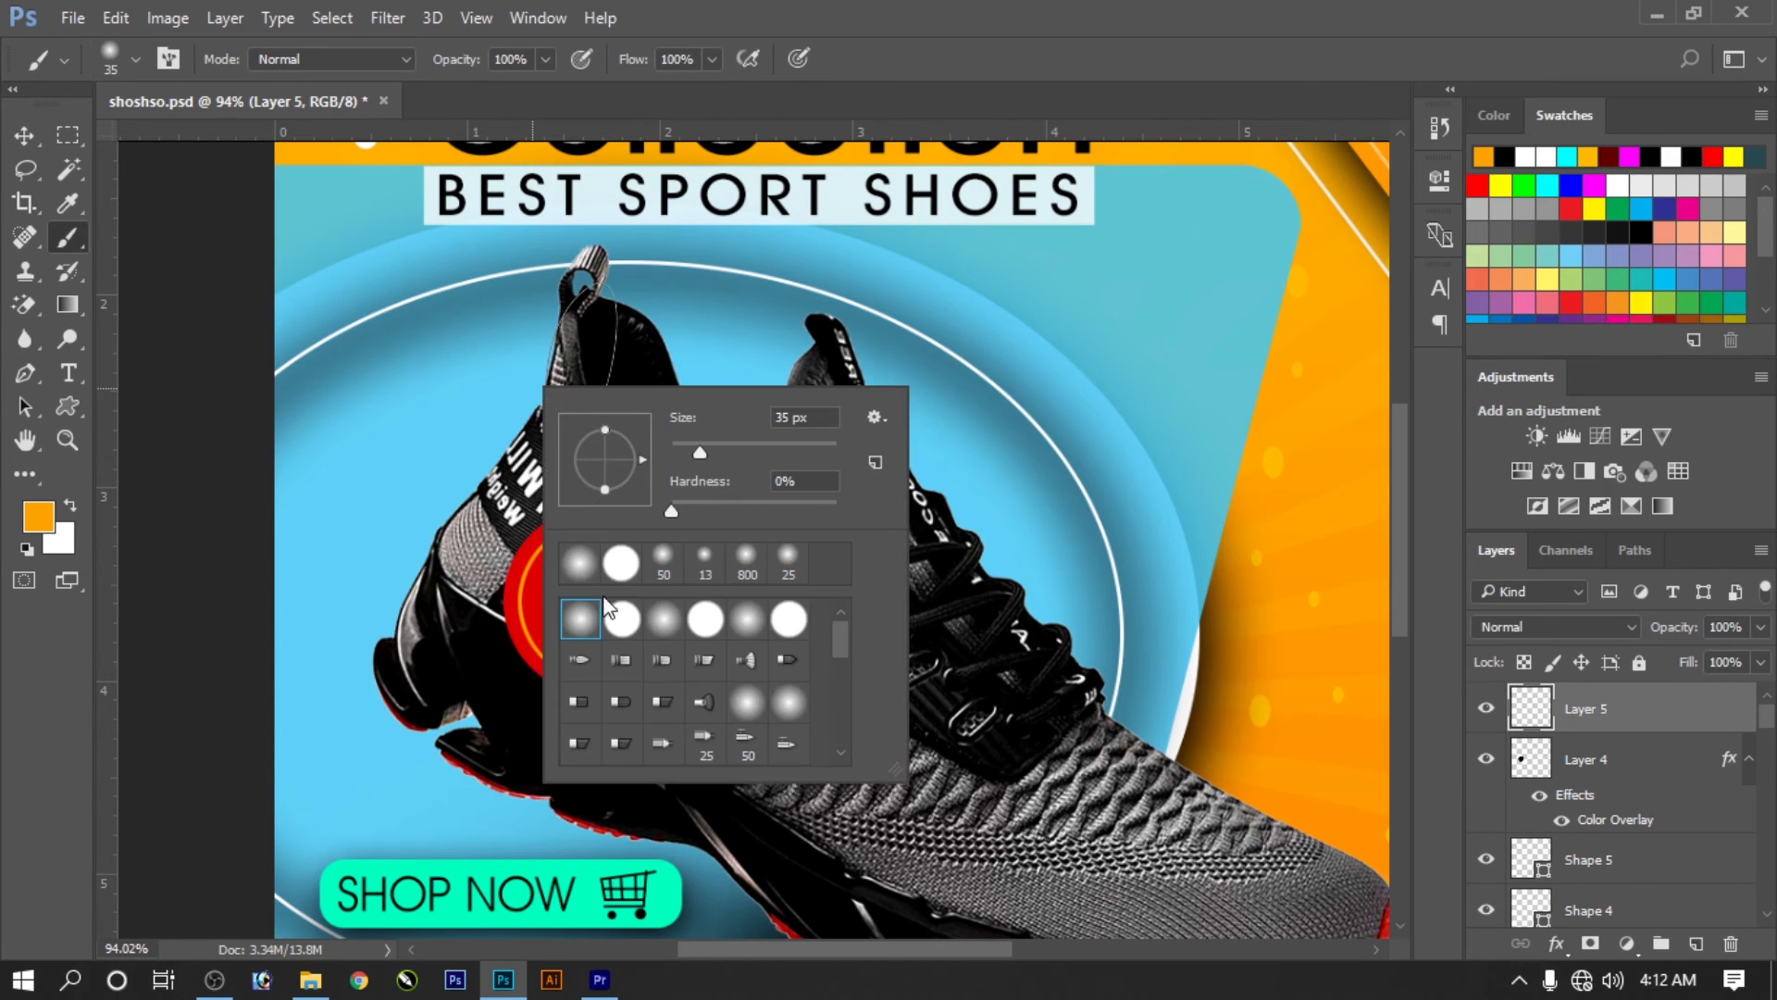
{"action": "left_click", "coordinate": [615, 570]}
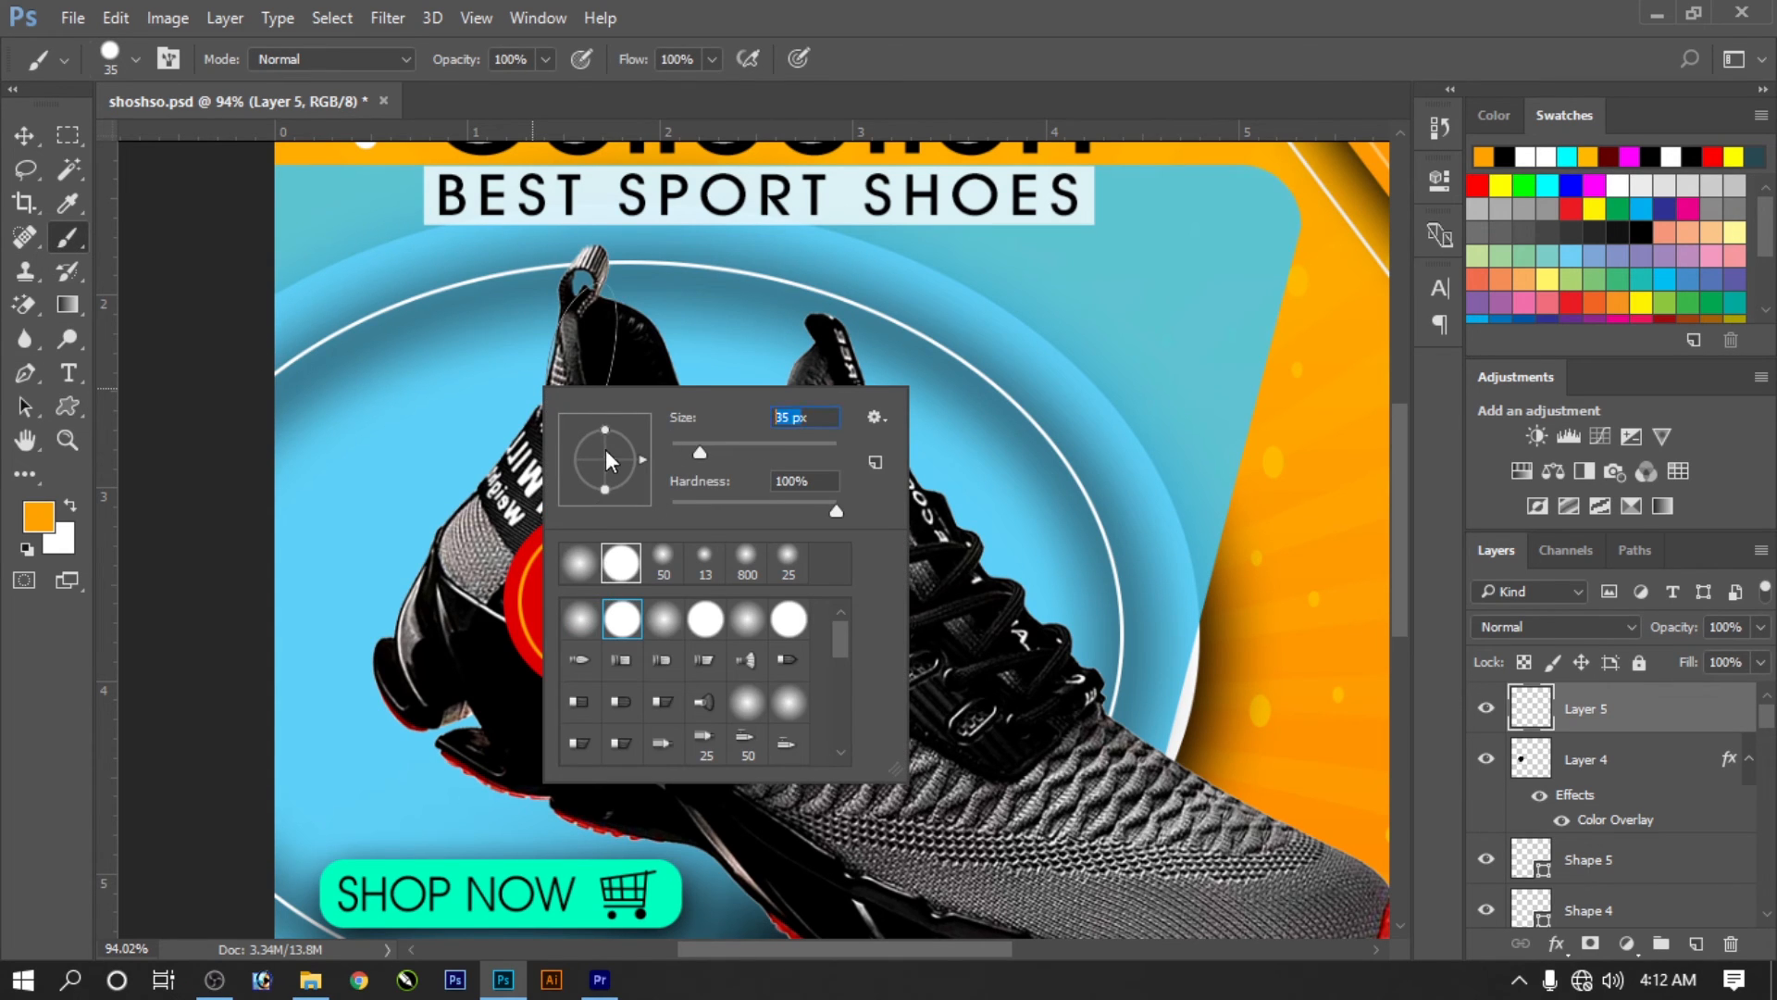
{"action": "type", "text": "3"}
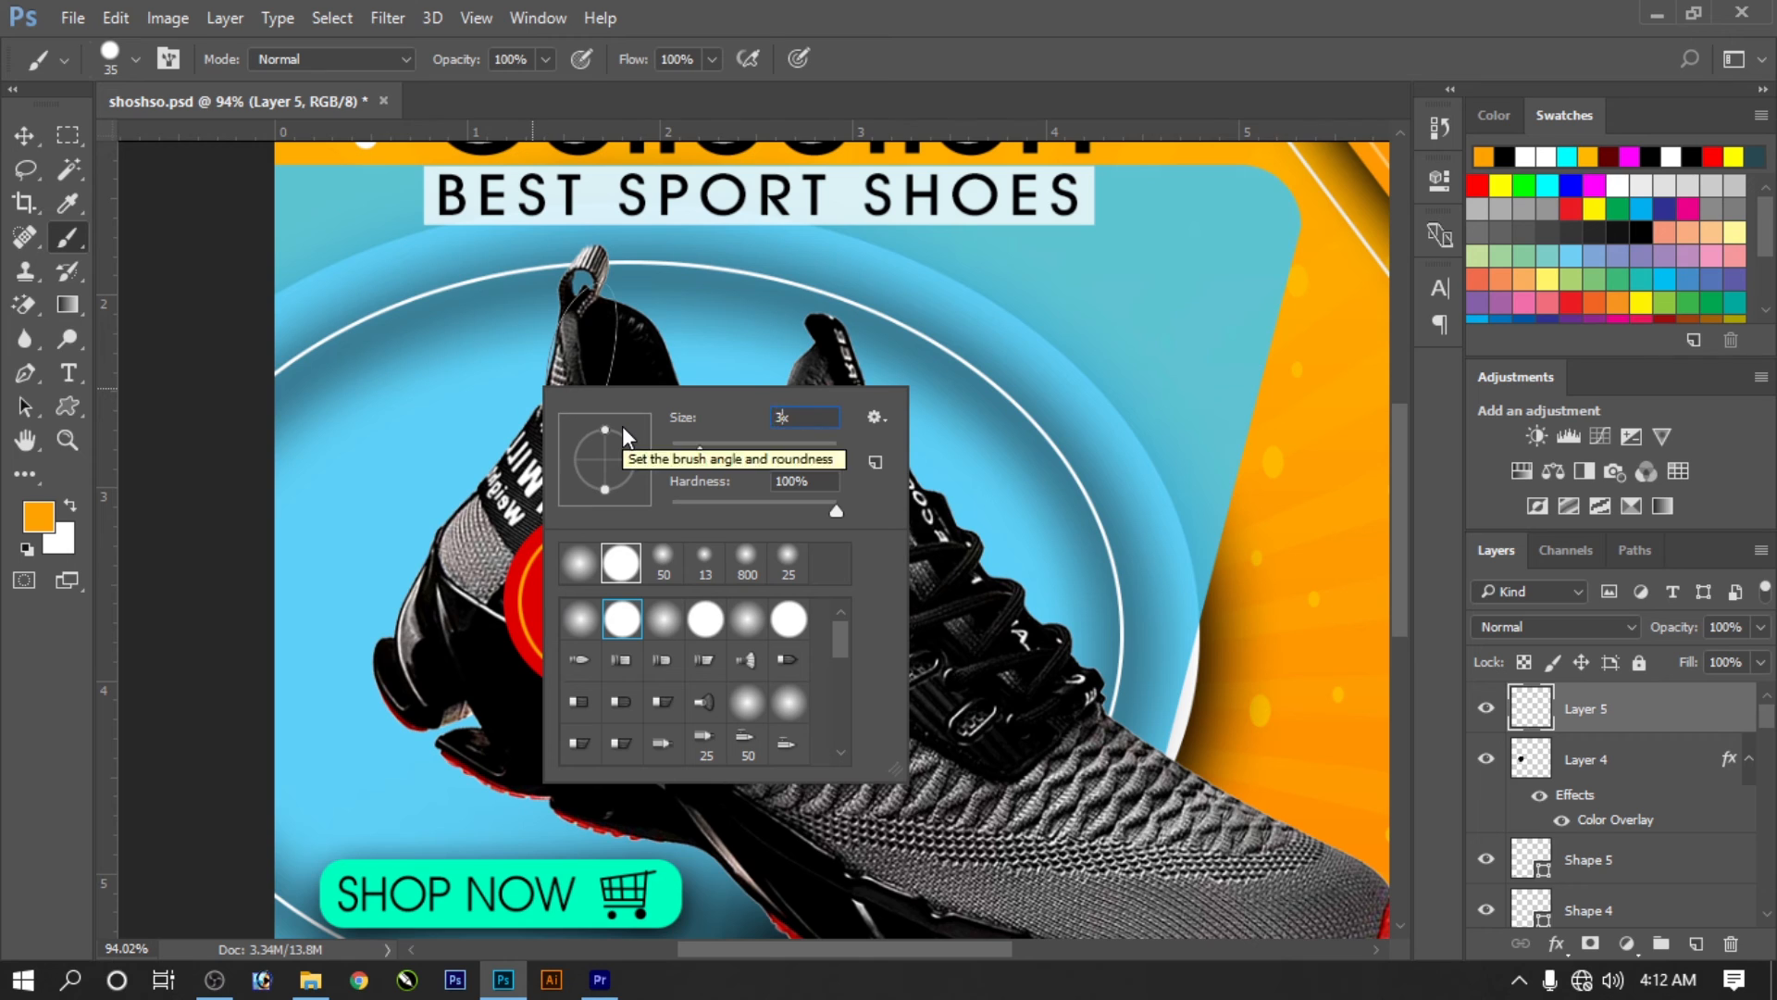
{"action": "key", "text": "Return"}
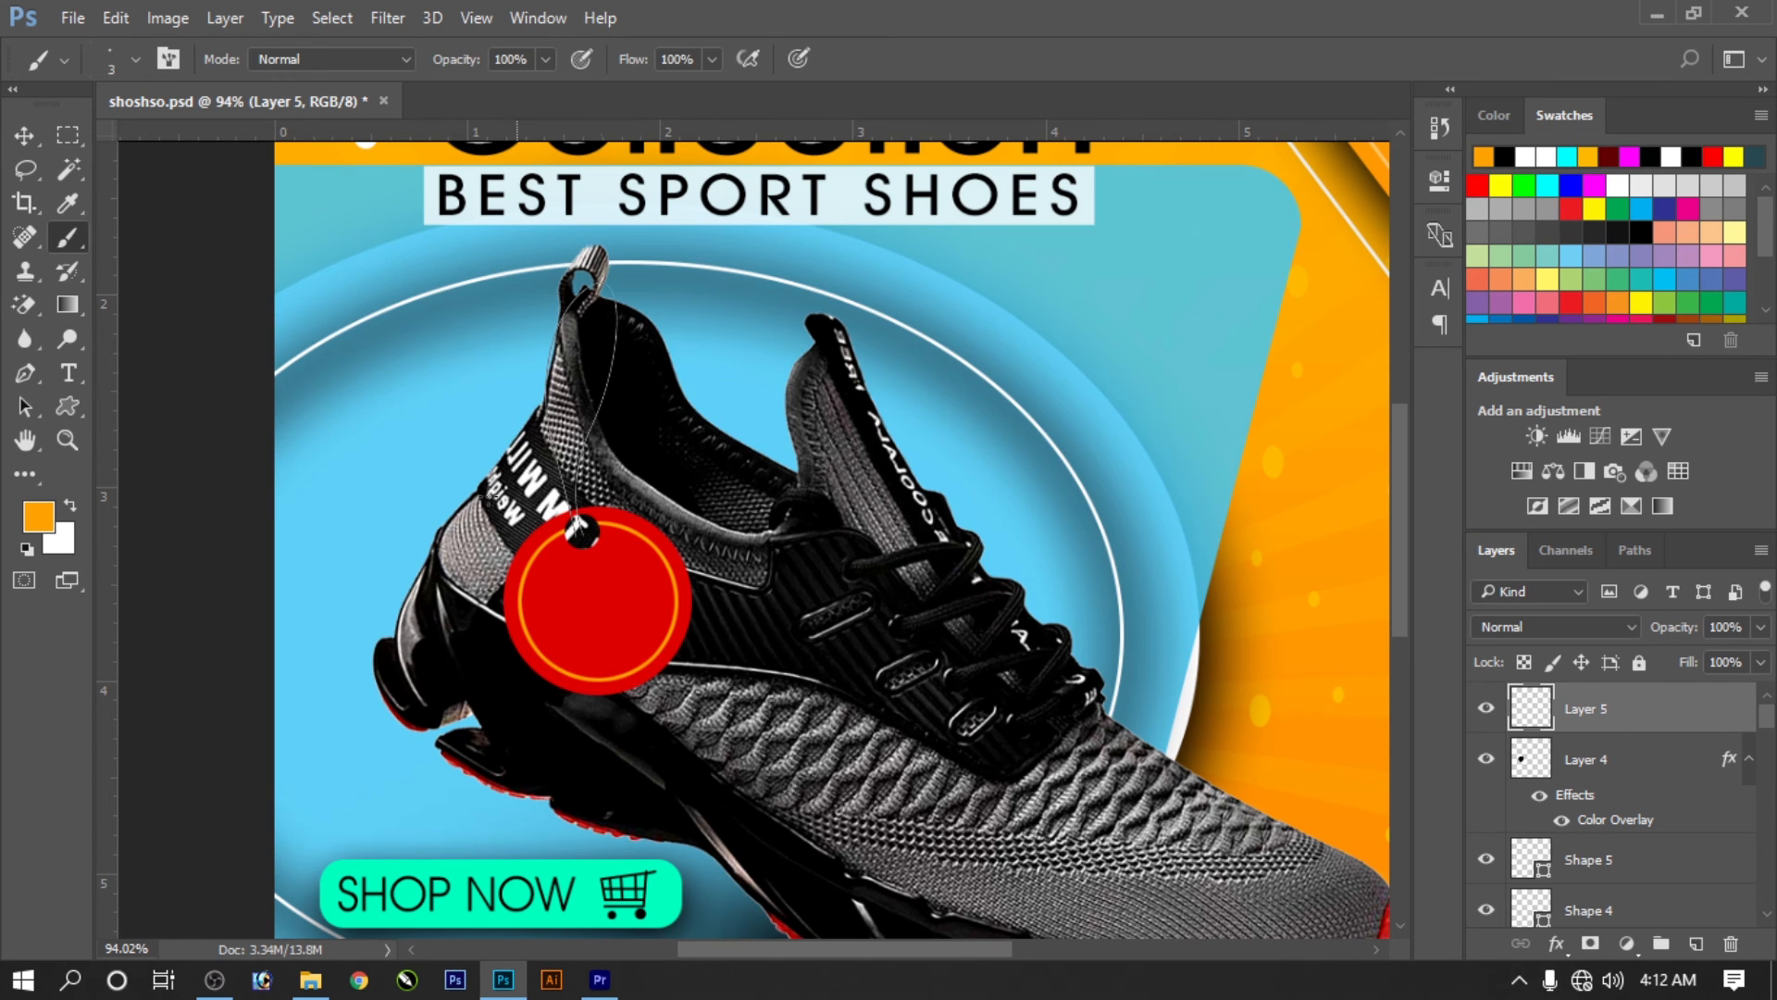
Step: Stroke the string path on a new layer using the Brush, without simulated pressure
{"action": "left_click", "coordinate": [25, 406]}
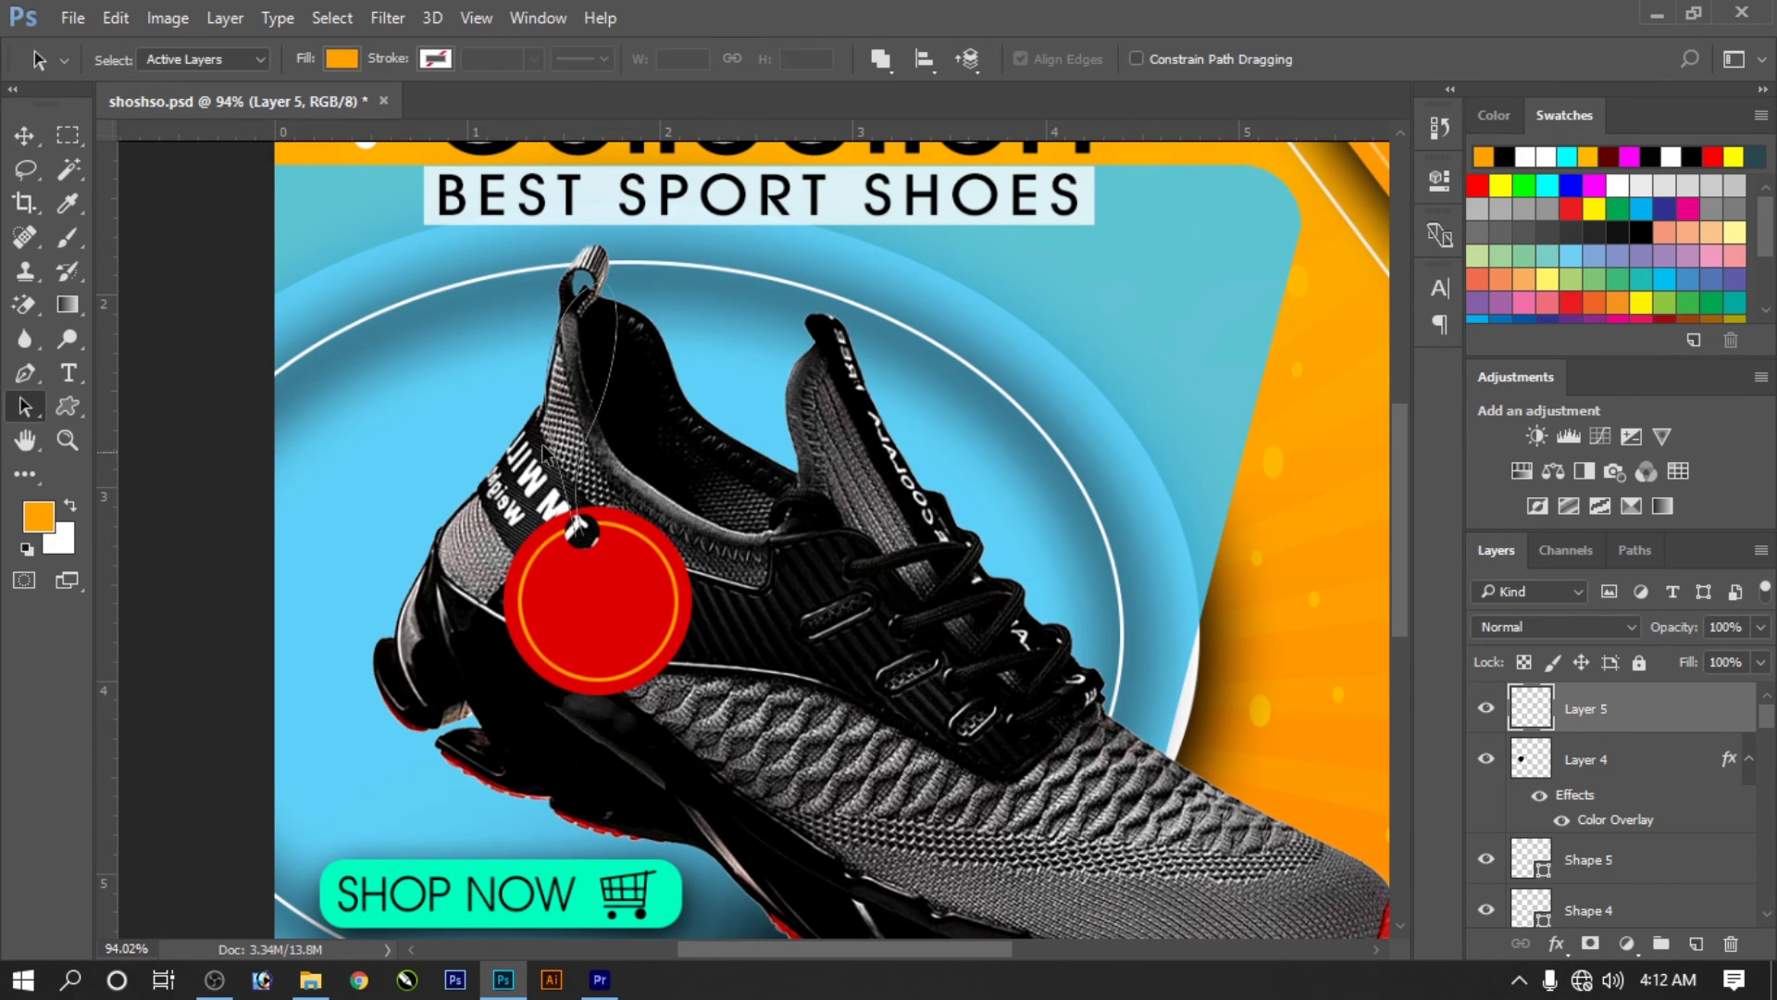
{"action": "left_click", "coordinate": [582, 387]}
{"action": "right_click", "coordinate": [578, 379]}
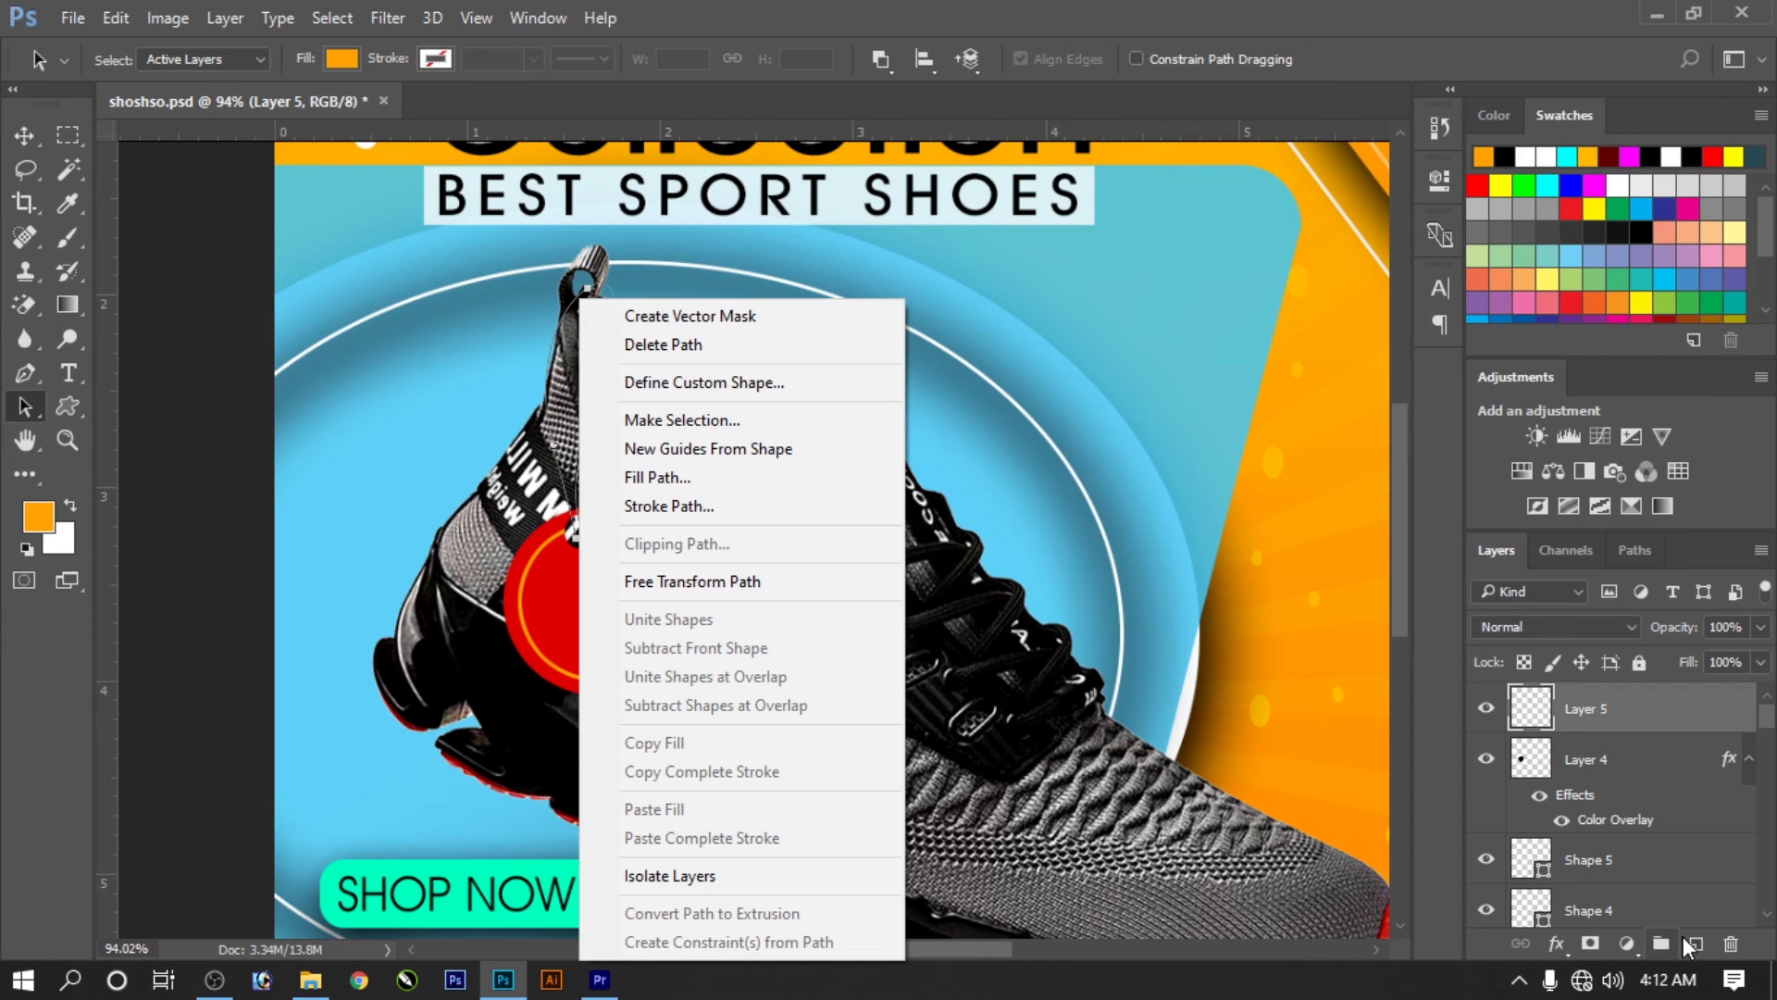
{"action": "left_click", "coordinate": [1488, 710]}
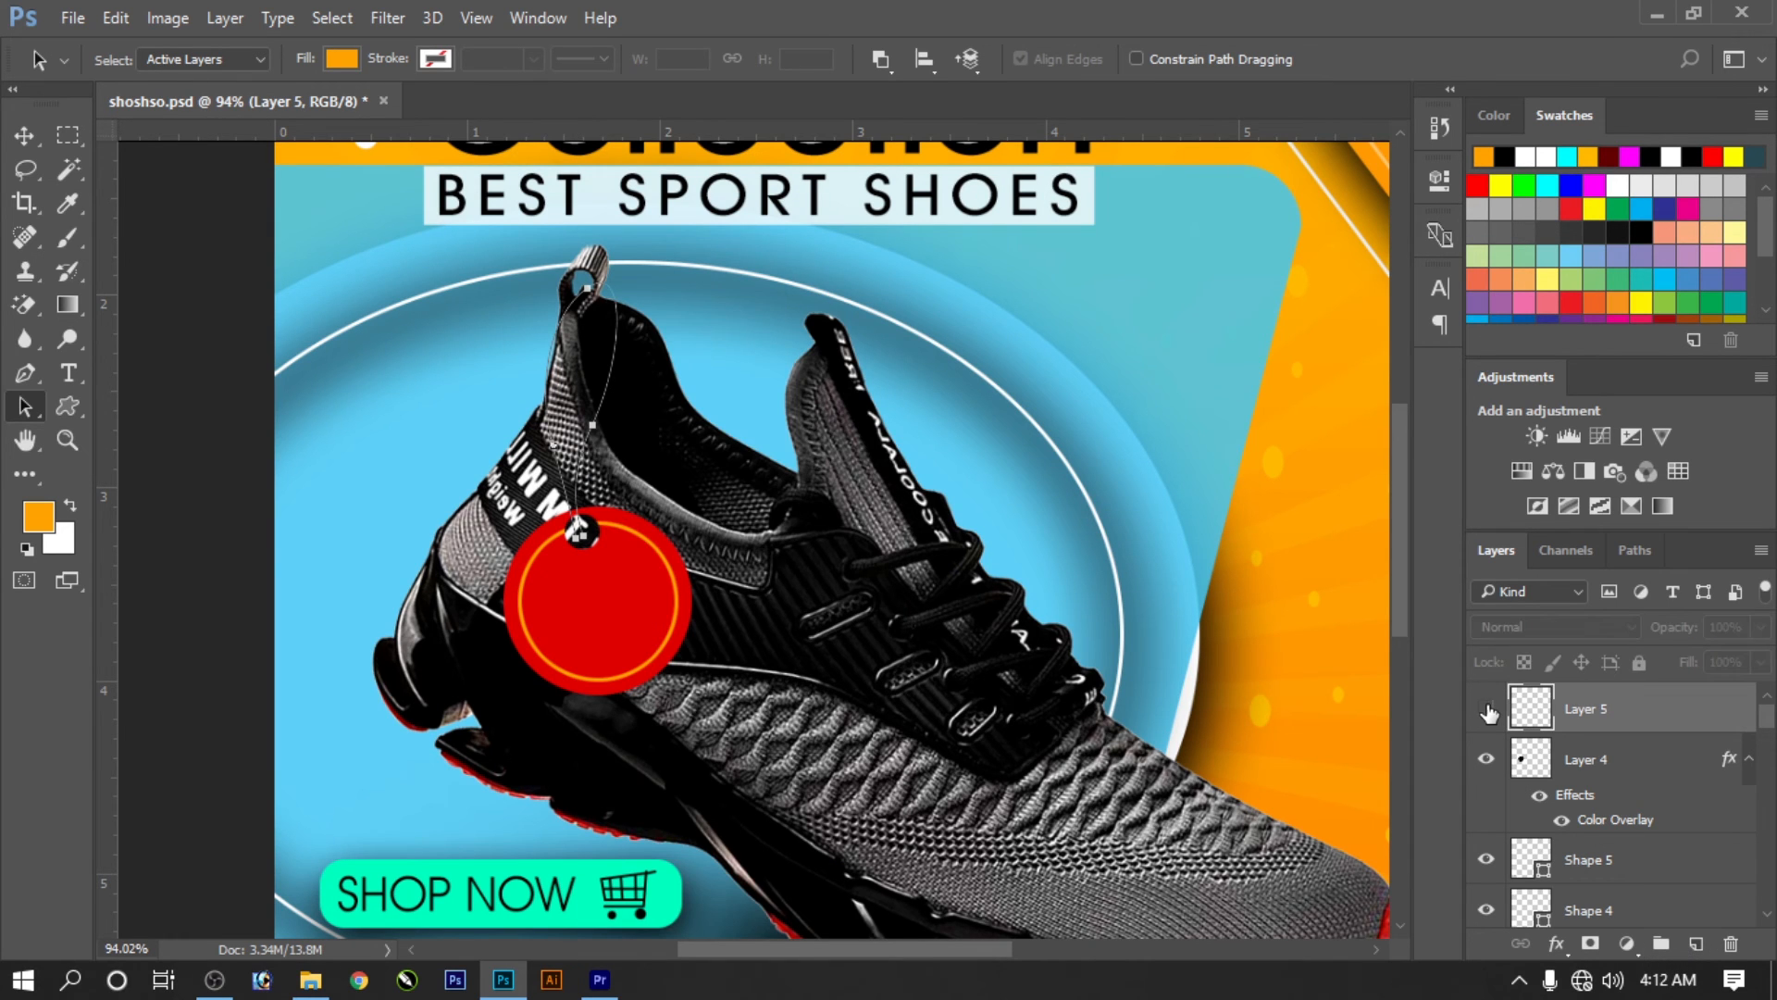
{"action": "right_click", "coordinate": [682, 550]}
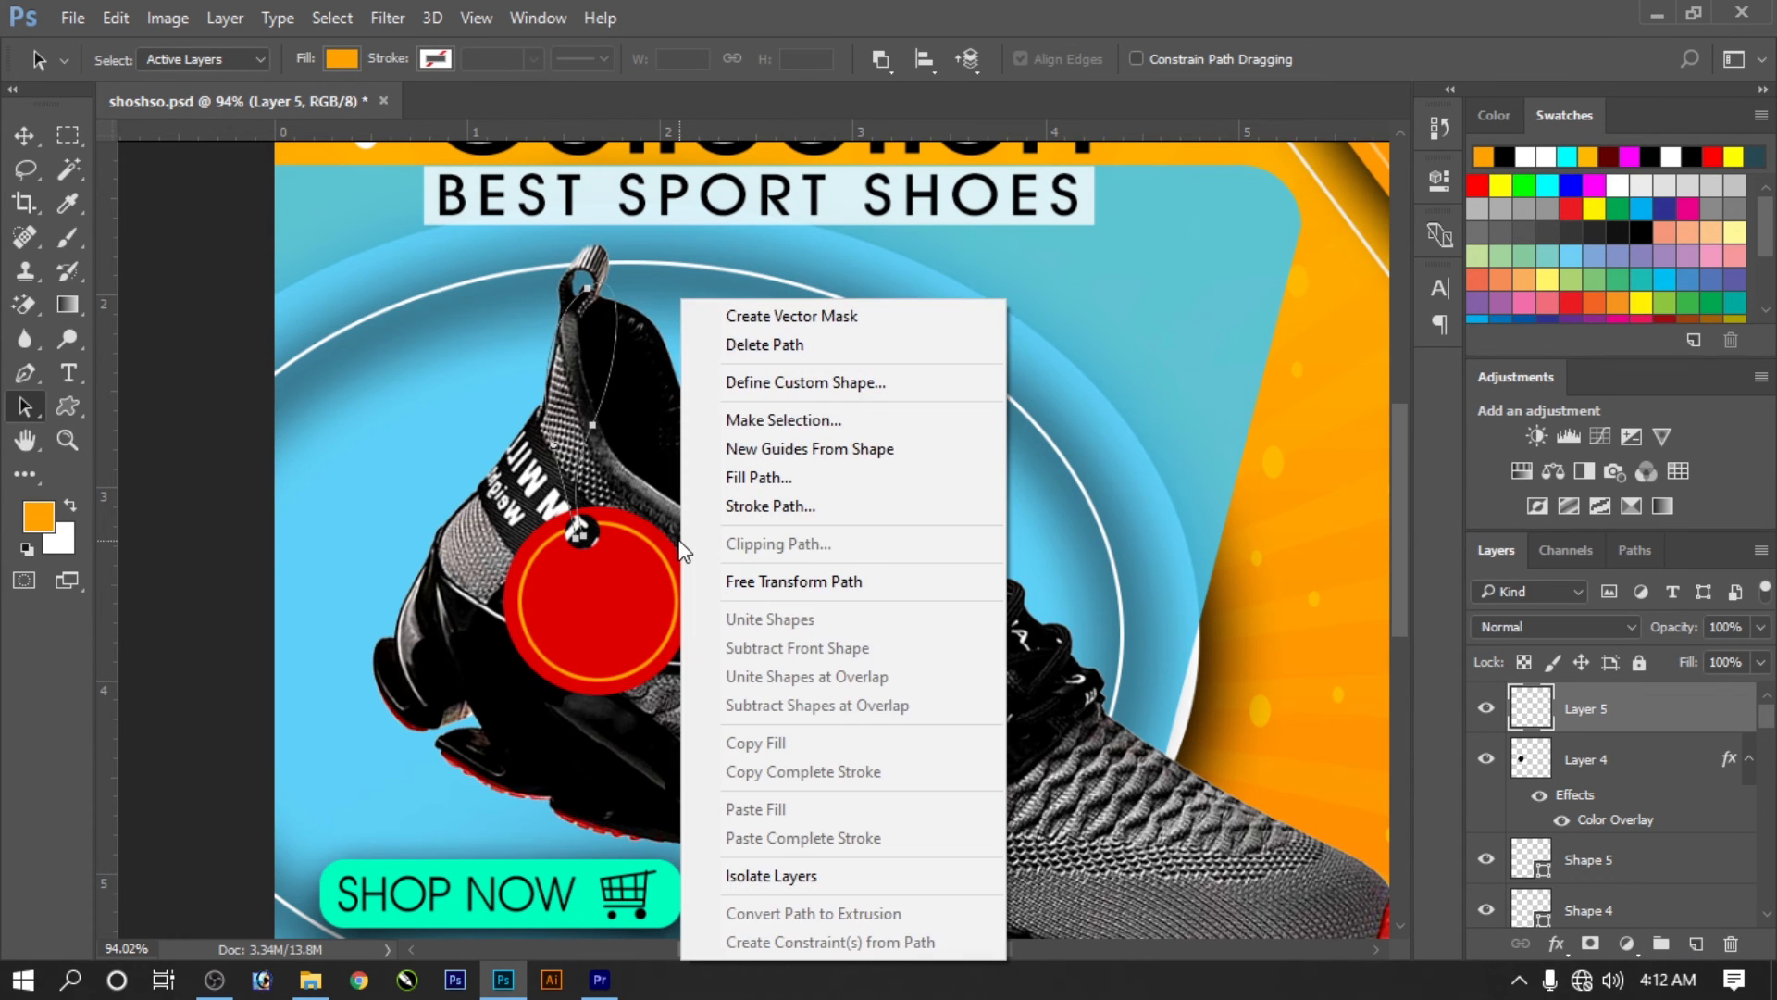
{"action": "left_click", "coordinate": [1406, 747]}
{"action": "left_click", "coordinate": [1697, 944]}
{"action": "right_click", "coordinate": [700, 500]}
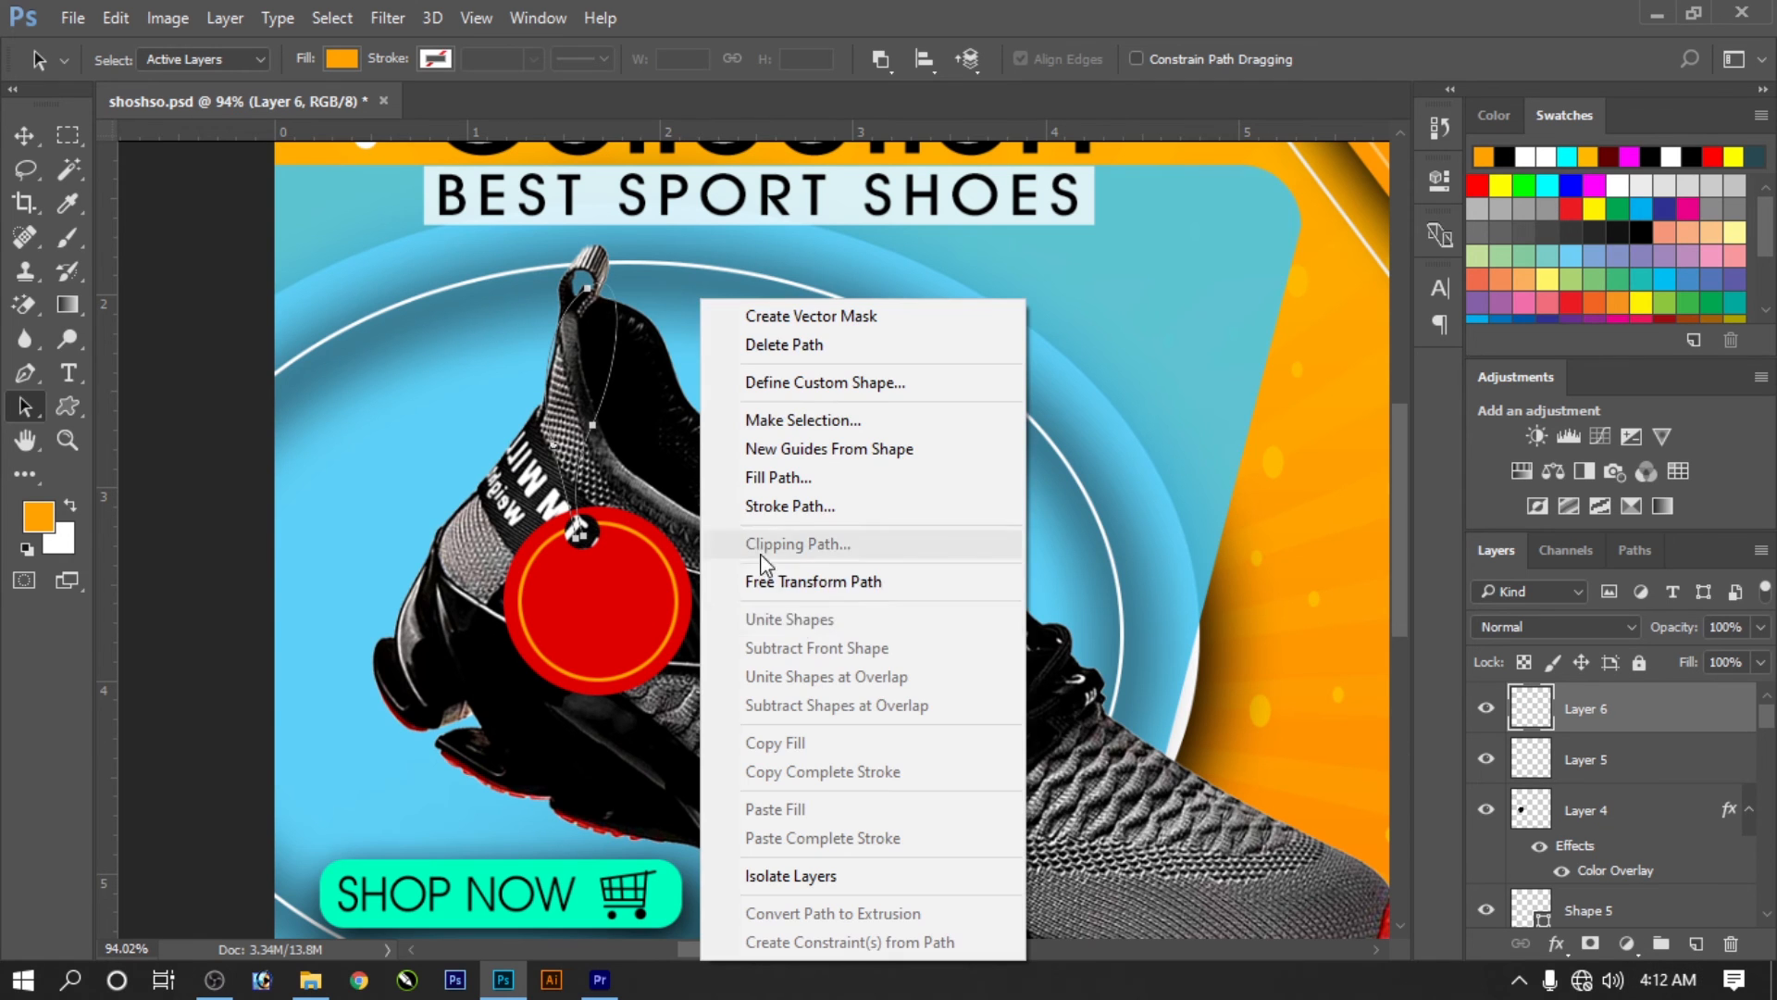
{"action": "left_click", "coordinate": [790, 505]}
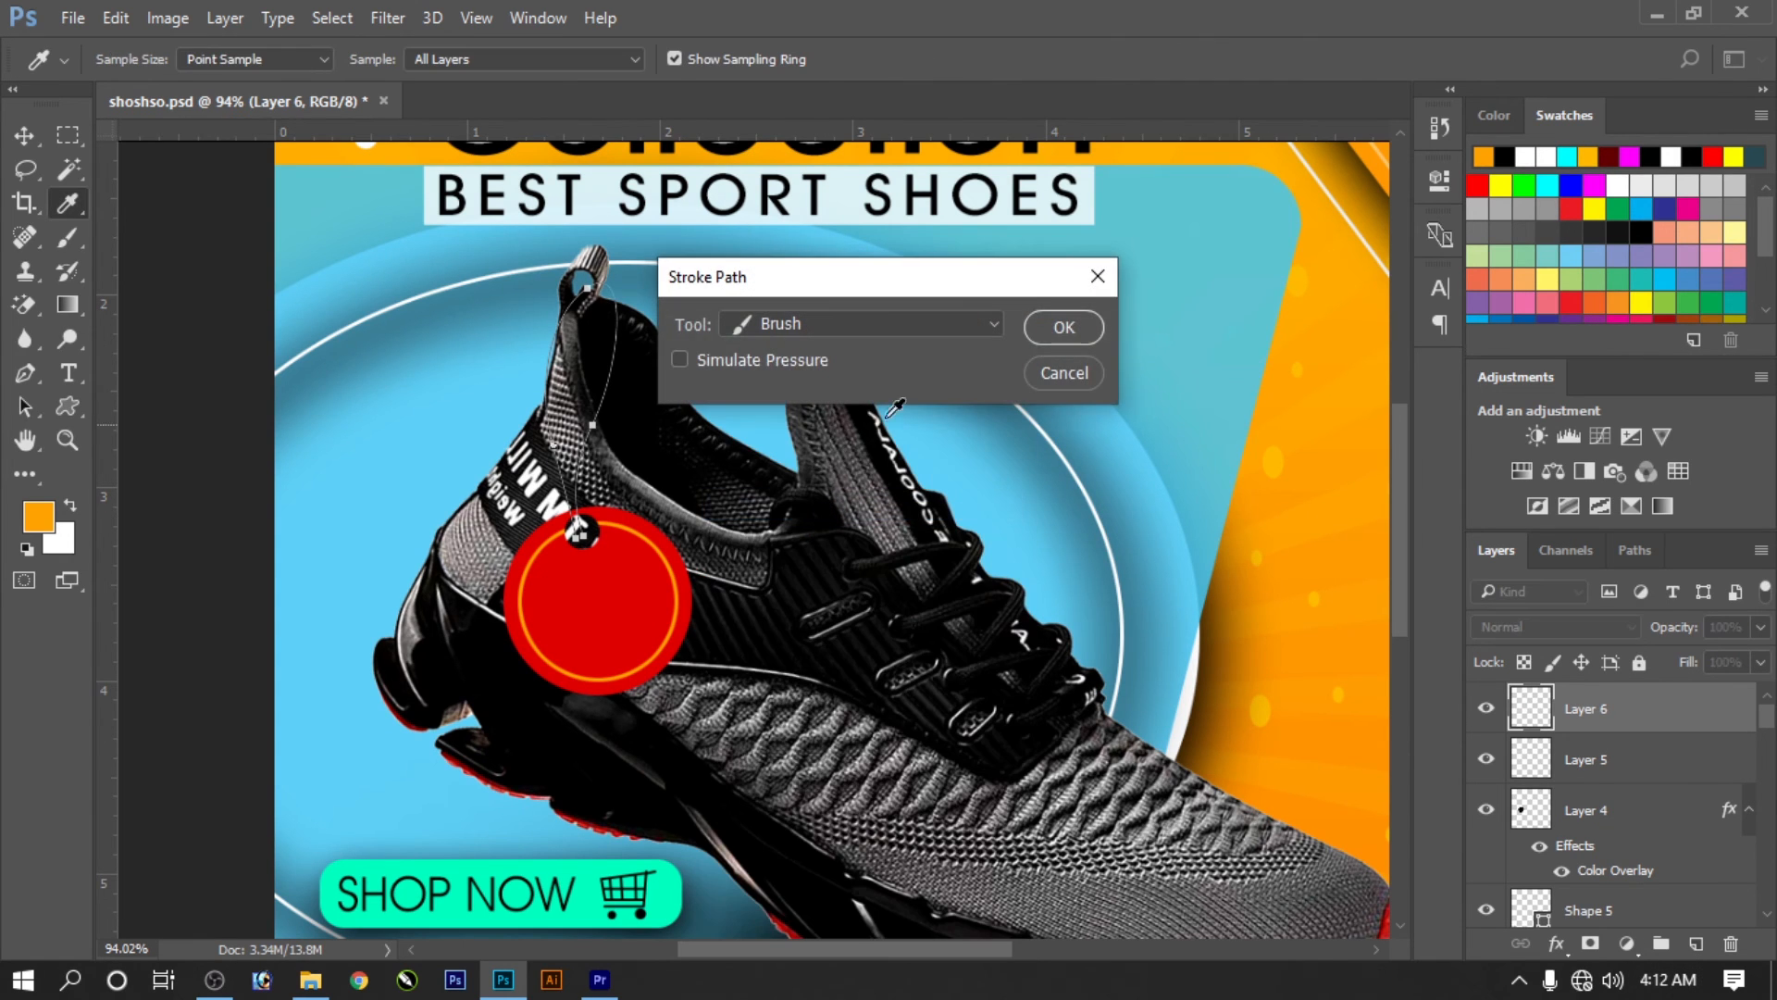
{"action": "left_click", "coordinate": [1062, 327]}
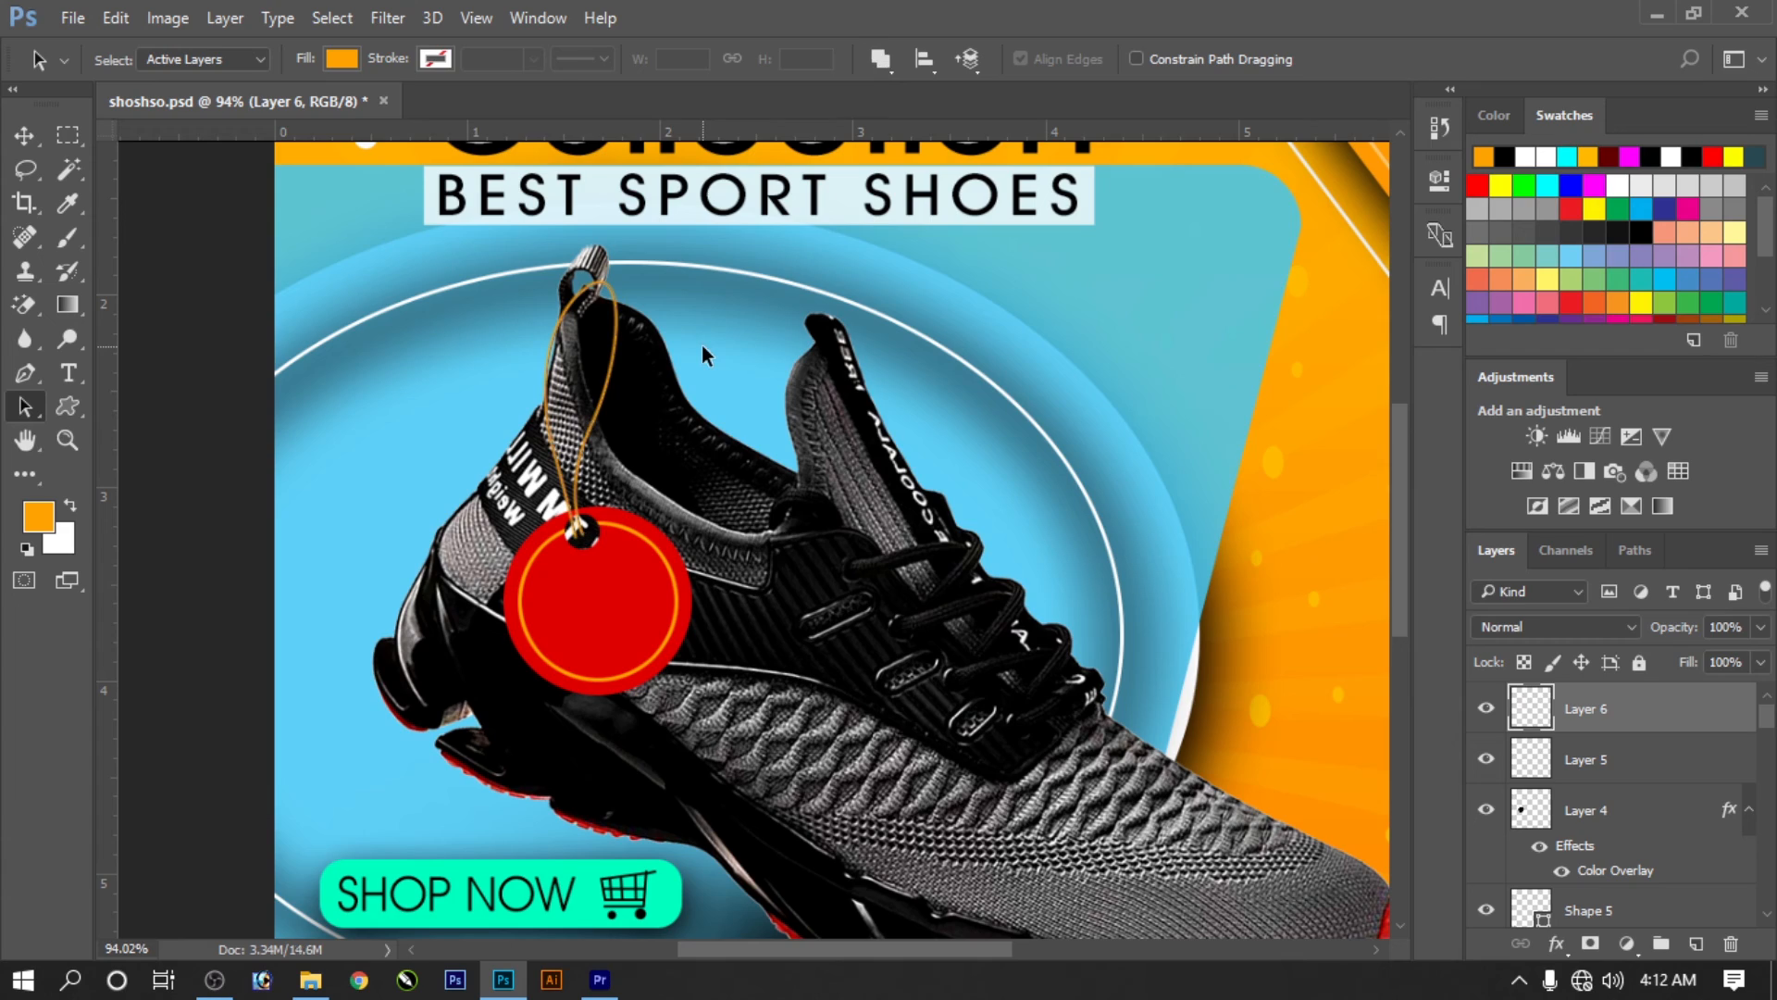
Step: Select the tag's hole from the red circle's layer and delete the string ends inside it on the string's layer
{"action": "scroll", "coordinate": [573, 546], "scroll_direction": "up", "scroll_amount": 6}
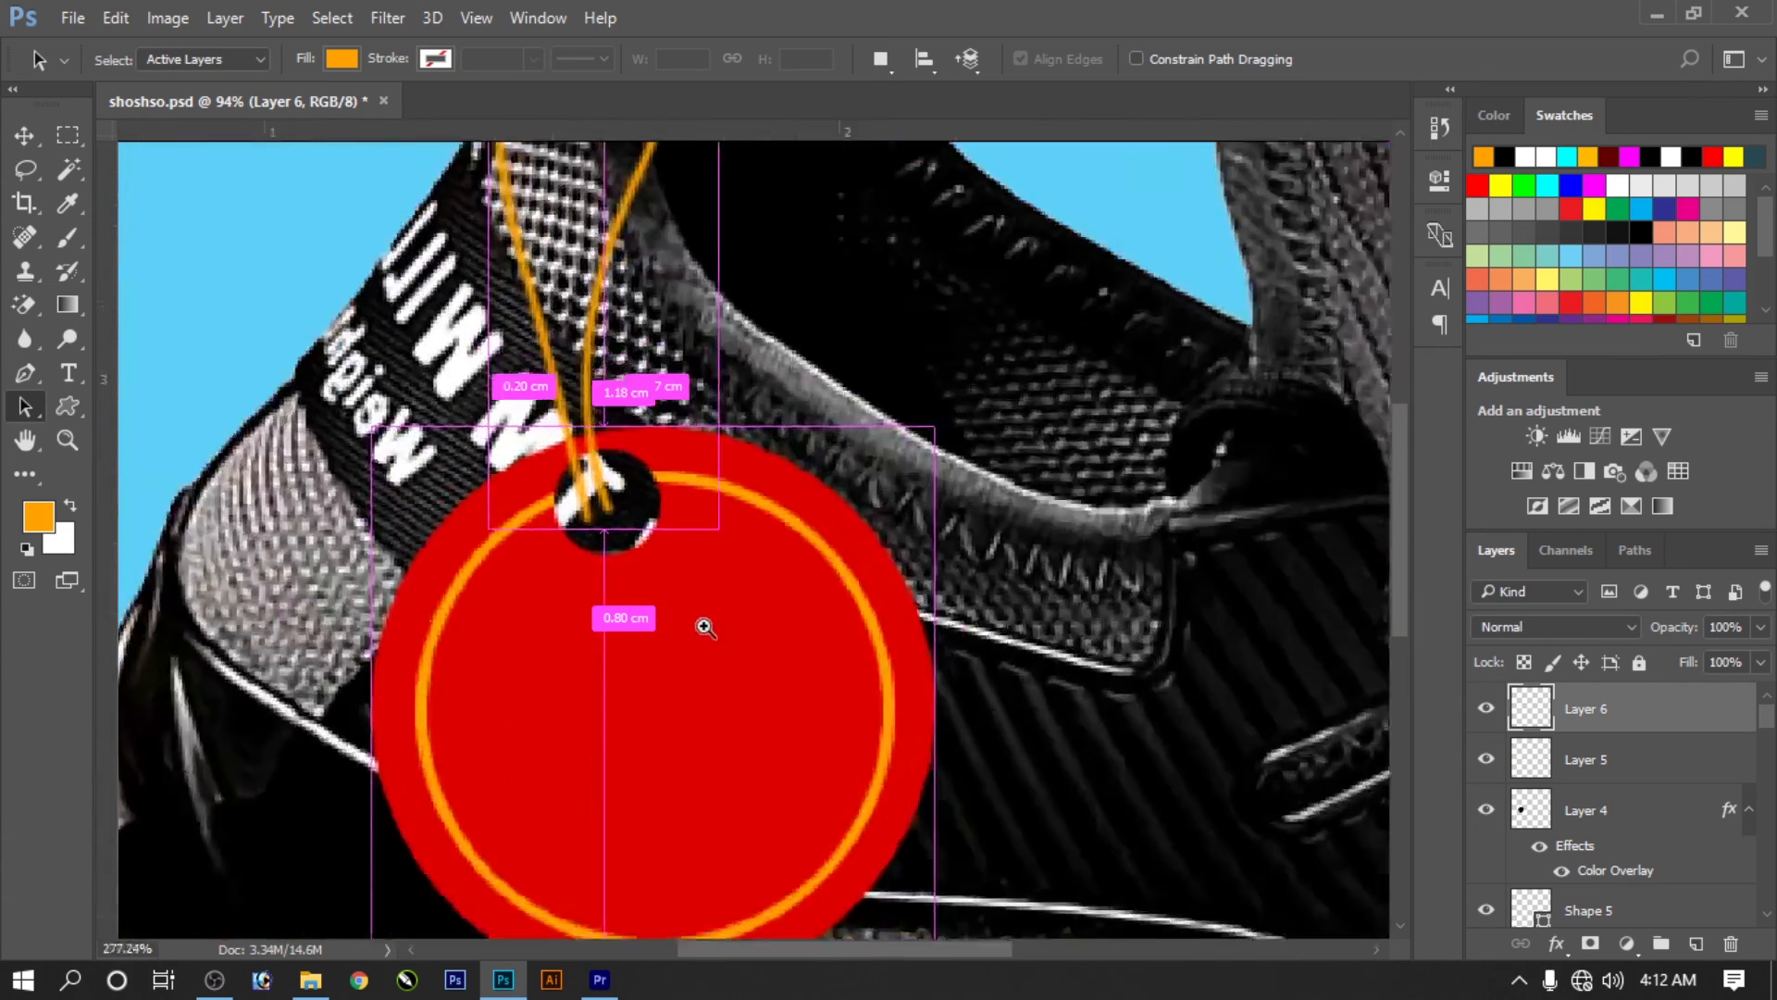
{"action": "scroll", "coordinate": [680, 495], "scroll_direction": "down", "scroll_amount": 6}
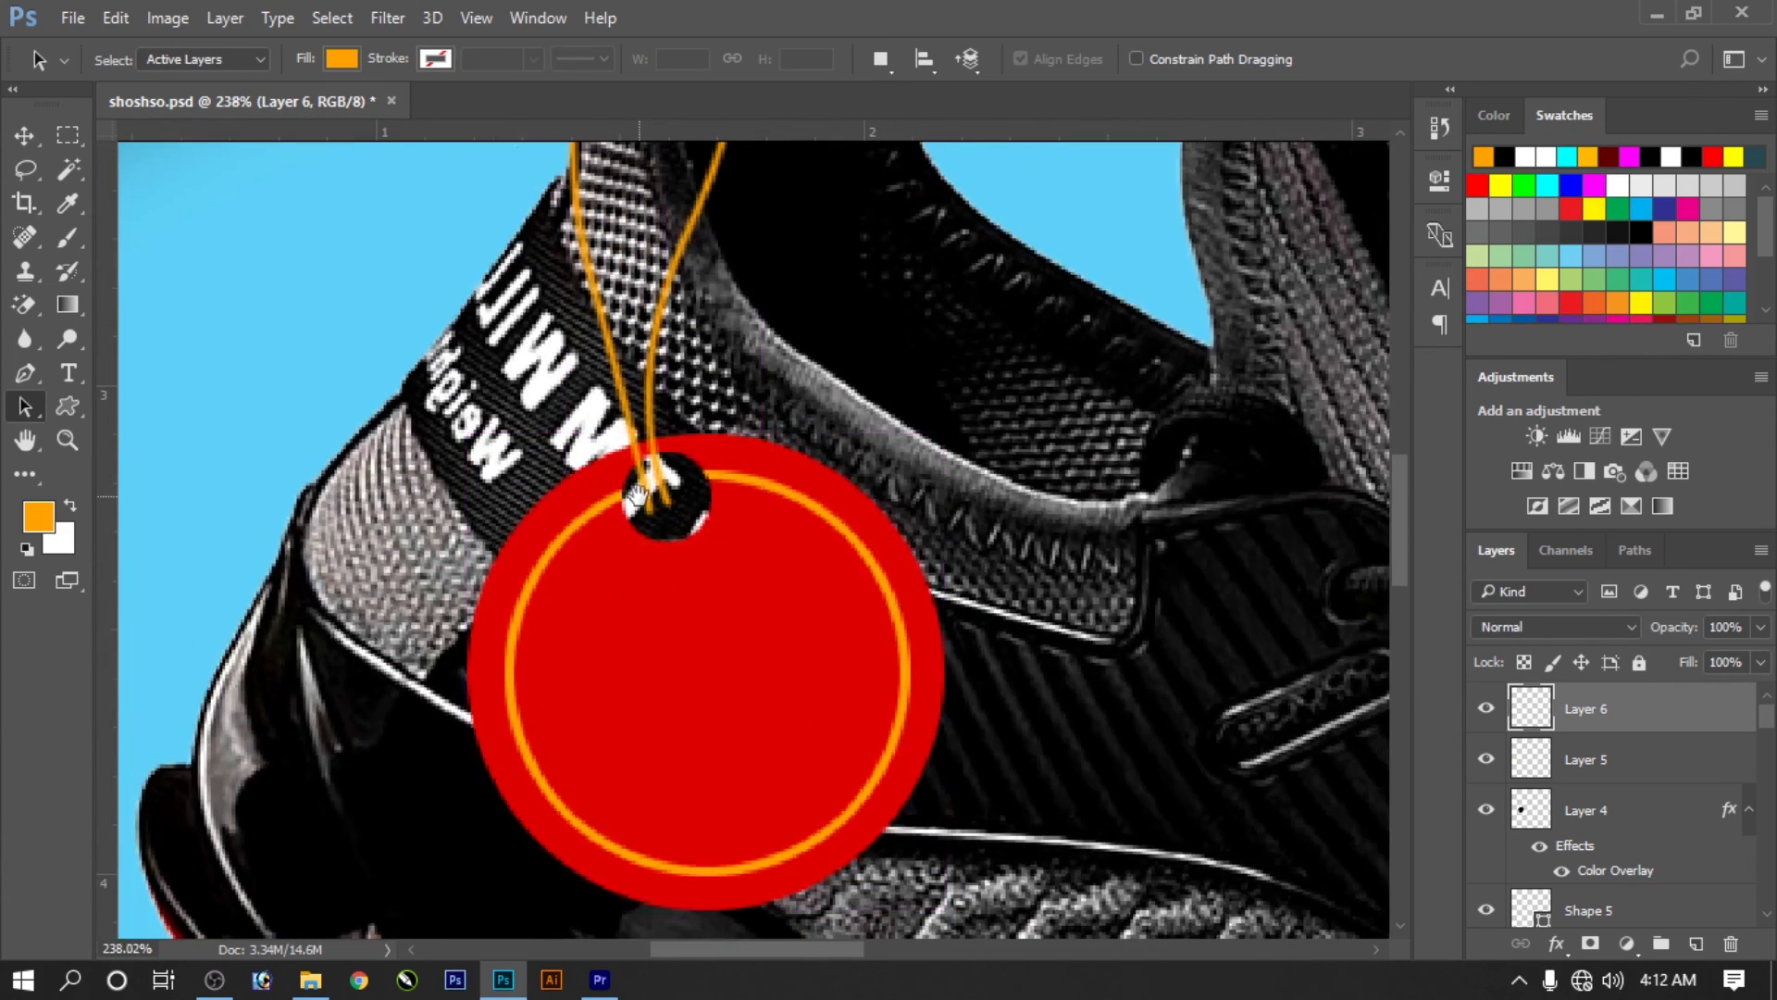
{"action": "scroll", "coordinate": [703, 567], "scroll_direction": "up", "scroll_amount": 2}
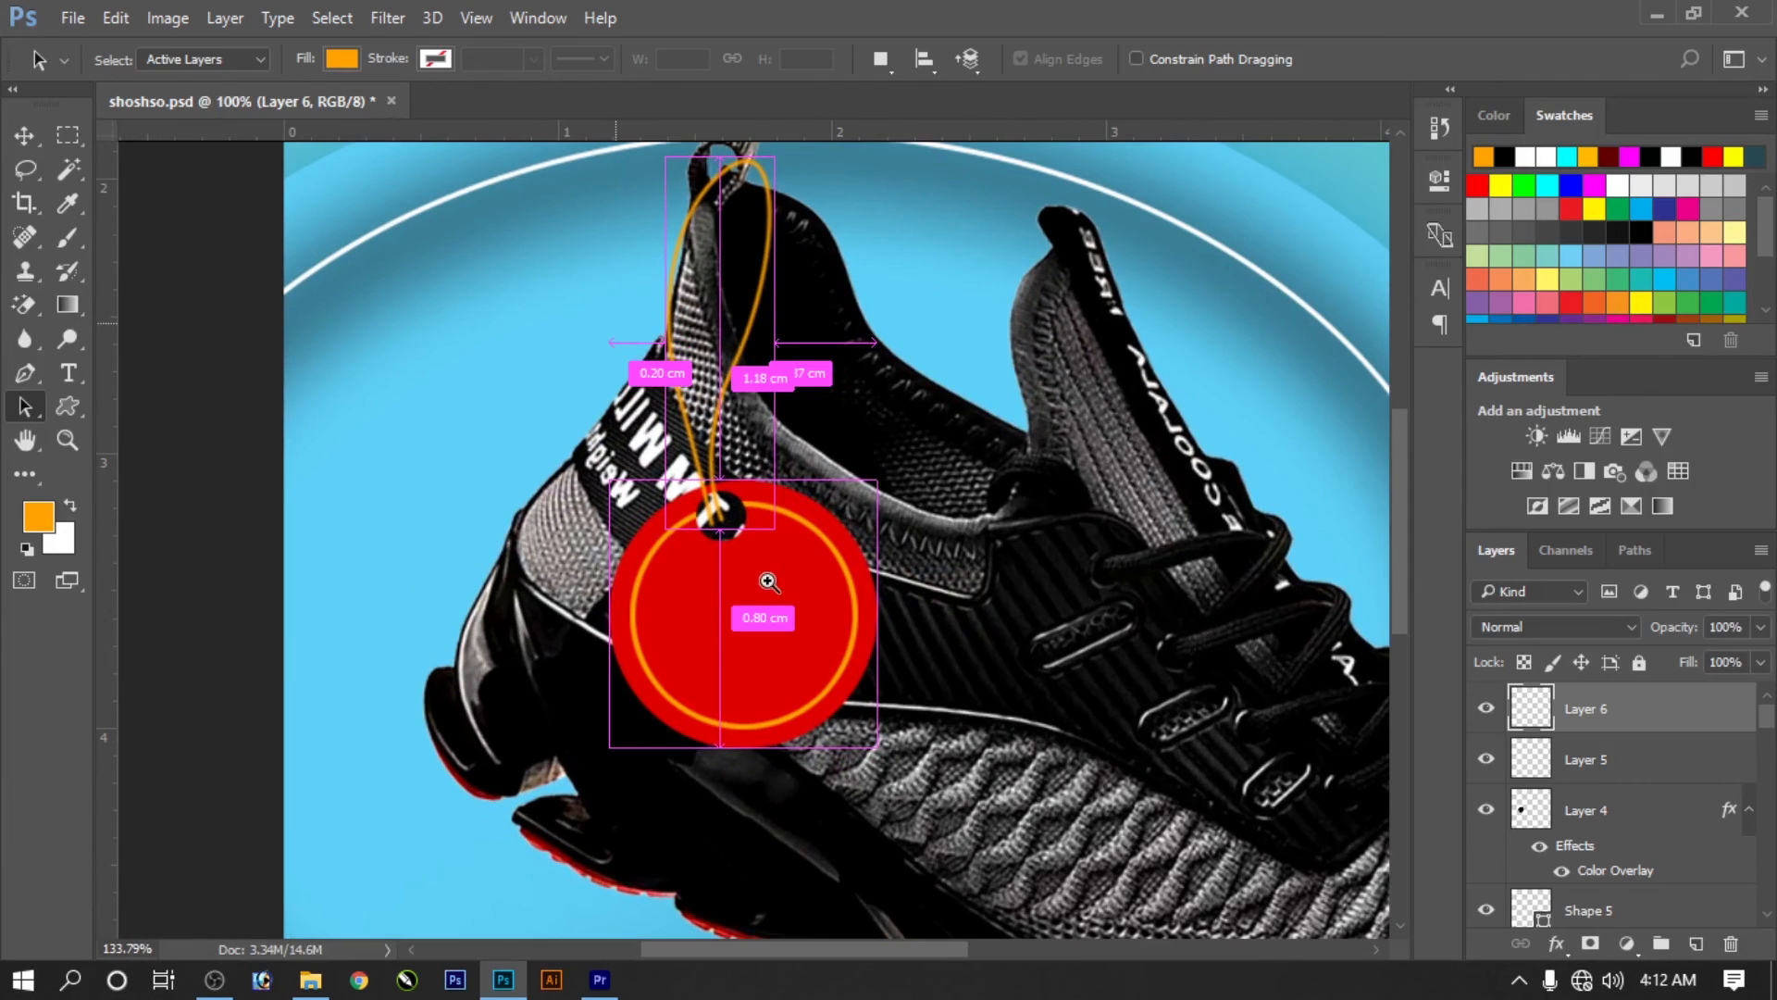
{"action": "key", "text": "w"}
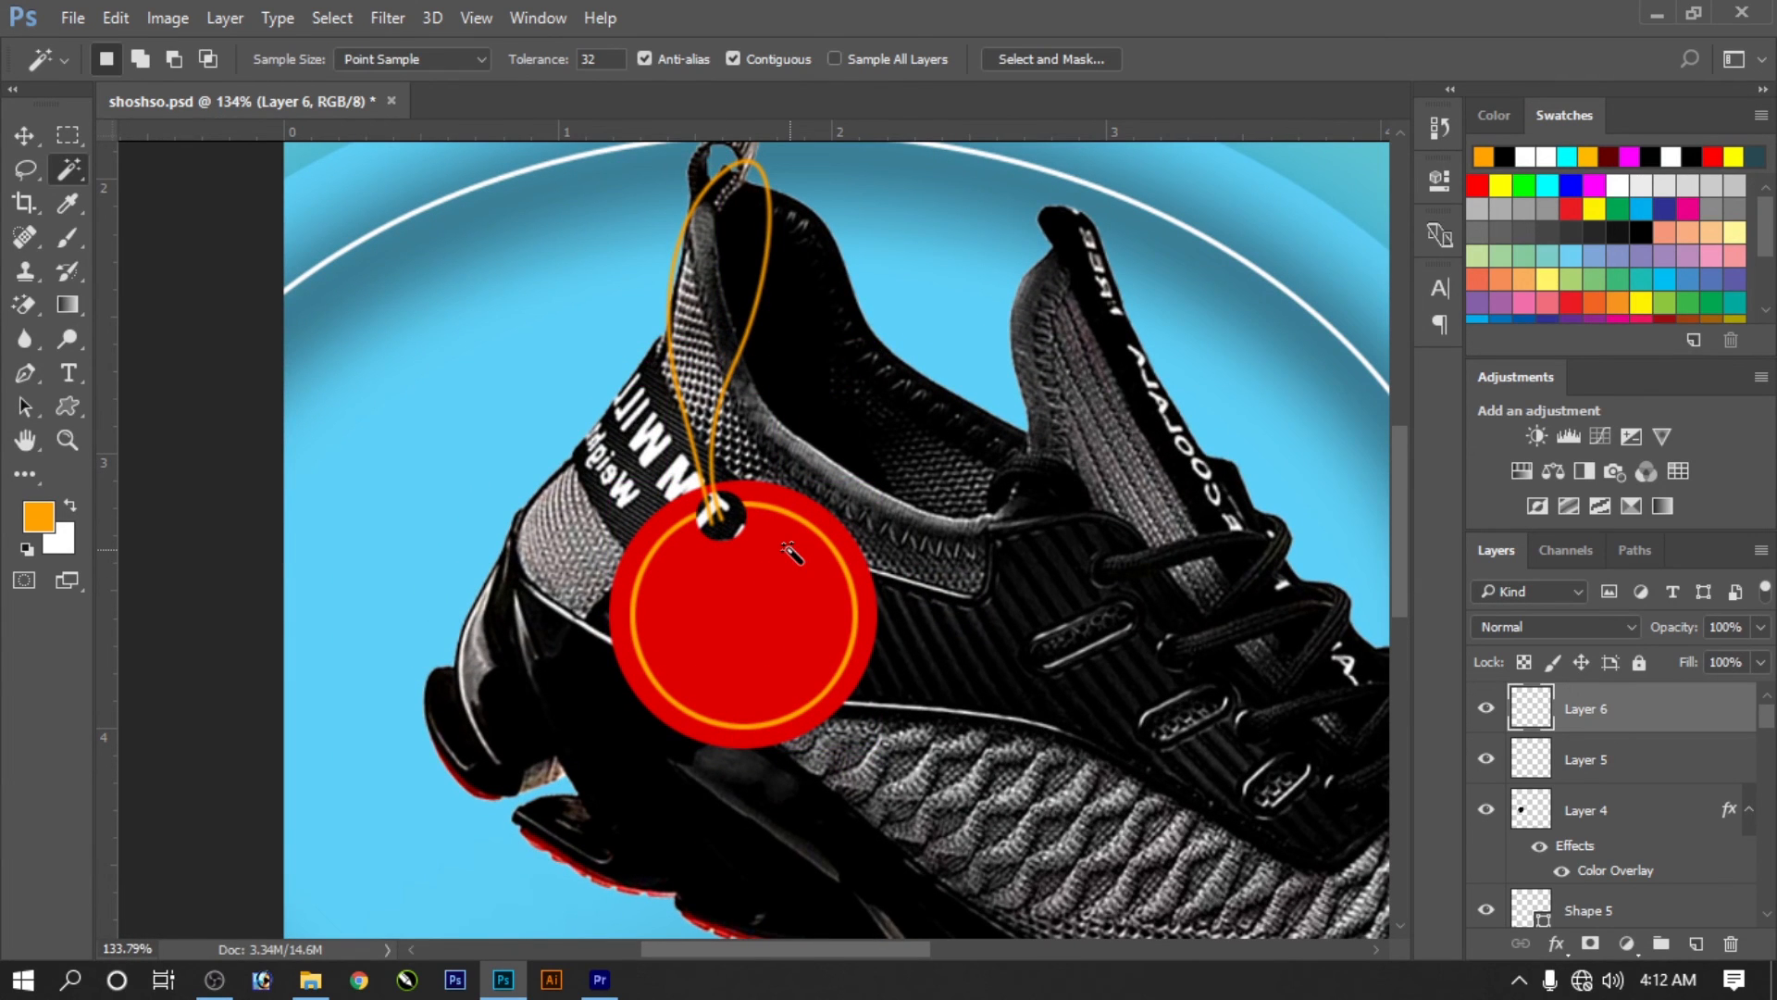
{"action": "left_click", "coordinate": [791, 553], "text": "ctrl"}
{"action": "left_click", "coordinate": [727, 511]}
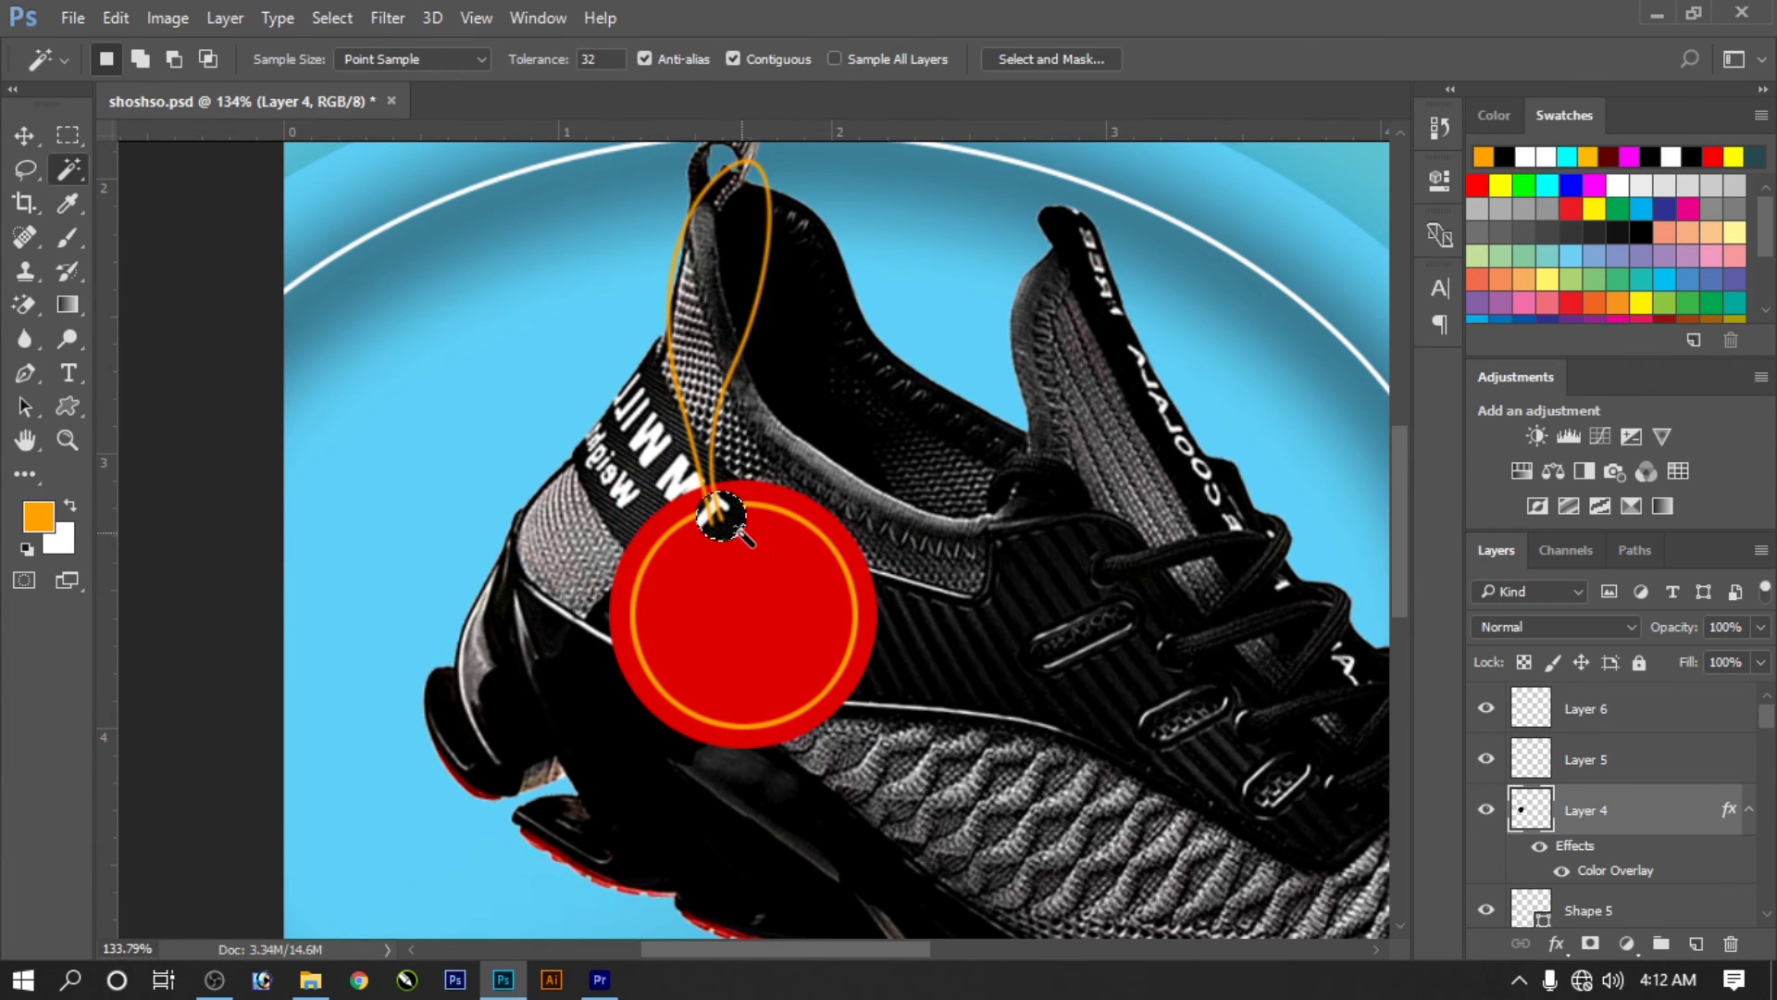
{"action": "key", "text": "v"}
{"action": "left_click", "coordinate": [753, 322]}
{"action": "left_click_drag", "start_coordinate": [754, 322], "coordinate": [760, 512]}
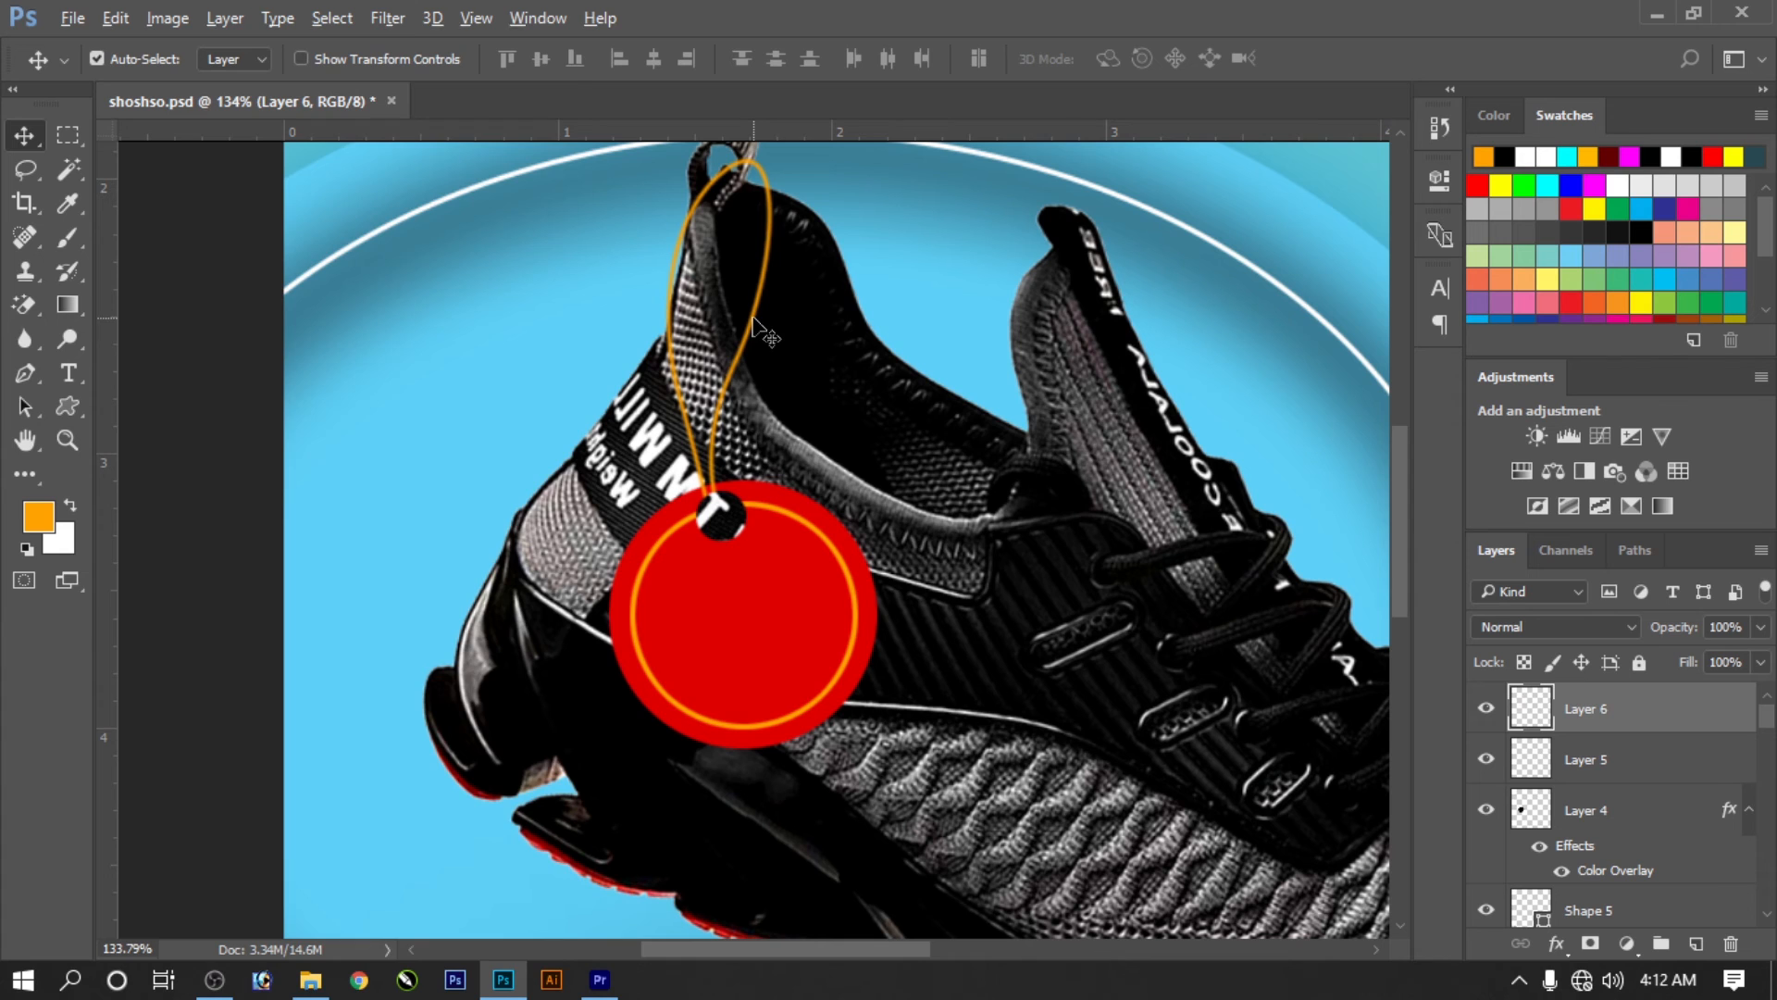
Step: Apply a white Color Overlay to the string's layer
{"action": "key", "text": "alt+l"}
{"action": "key", "text": "y"}
{"action": "key", "text": "Escape"}
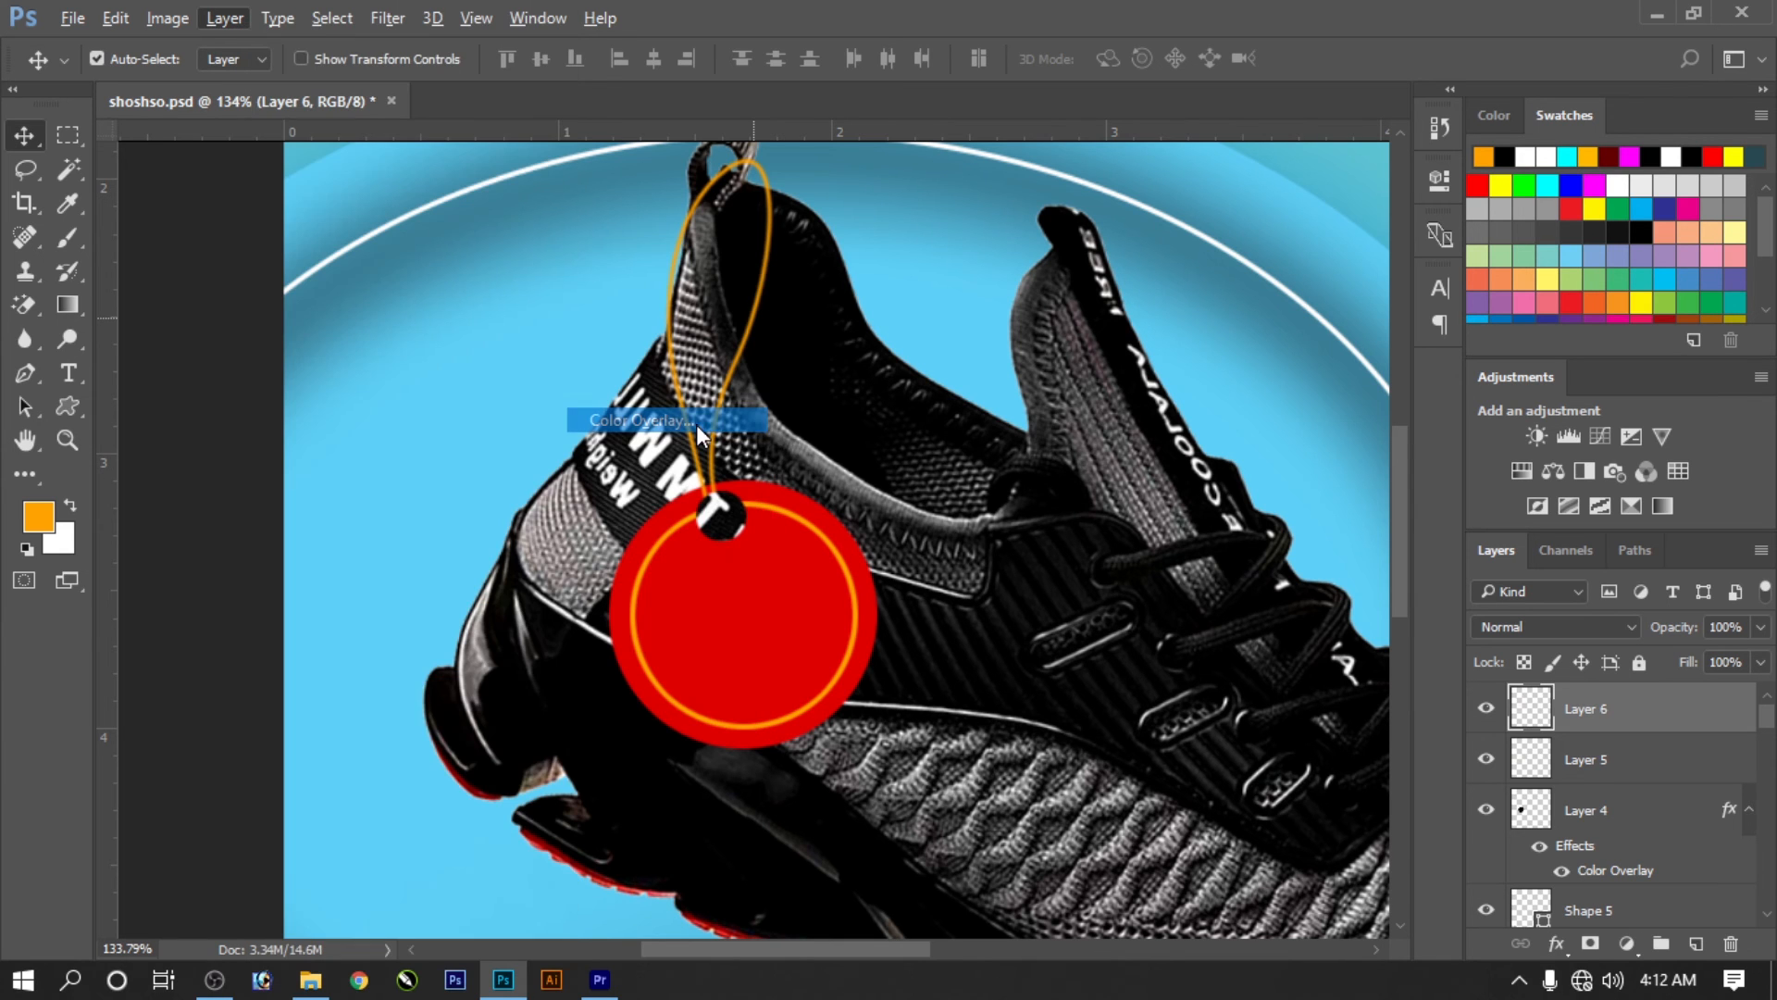
{"action": "key", "text": "h"}
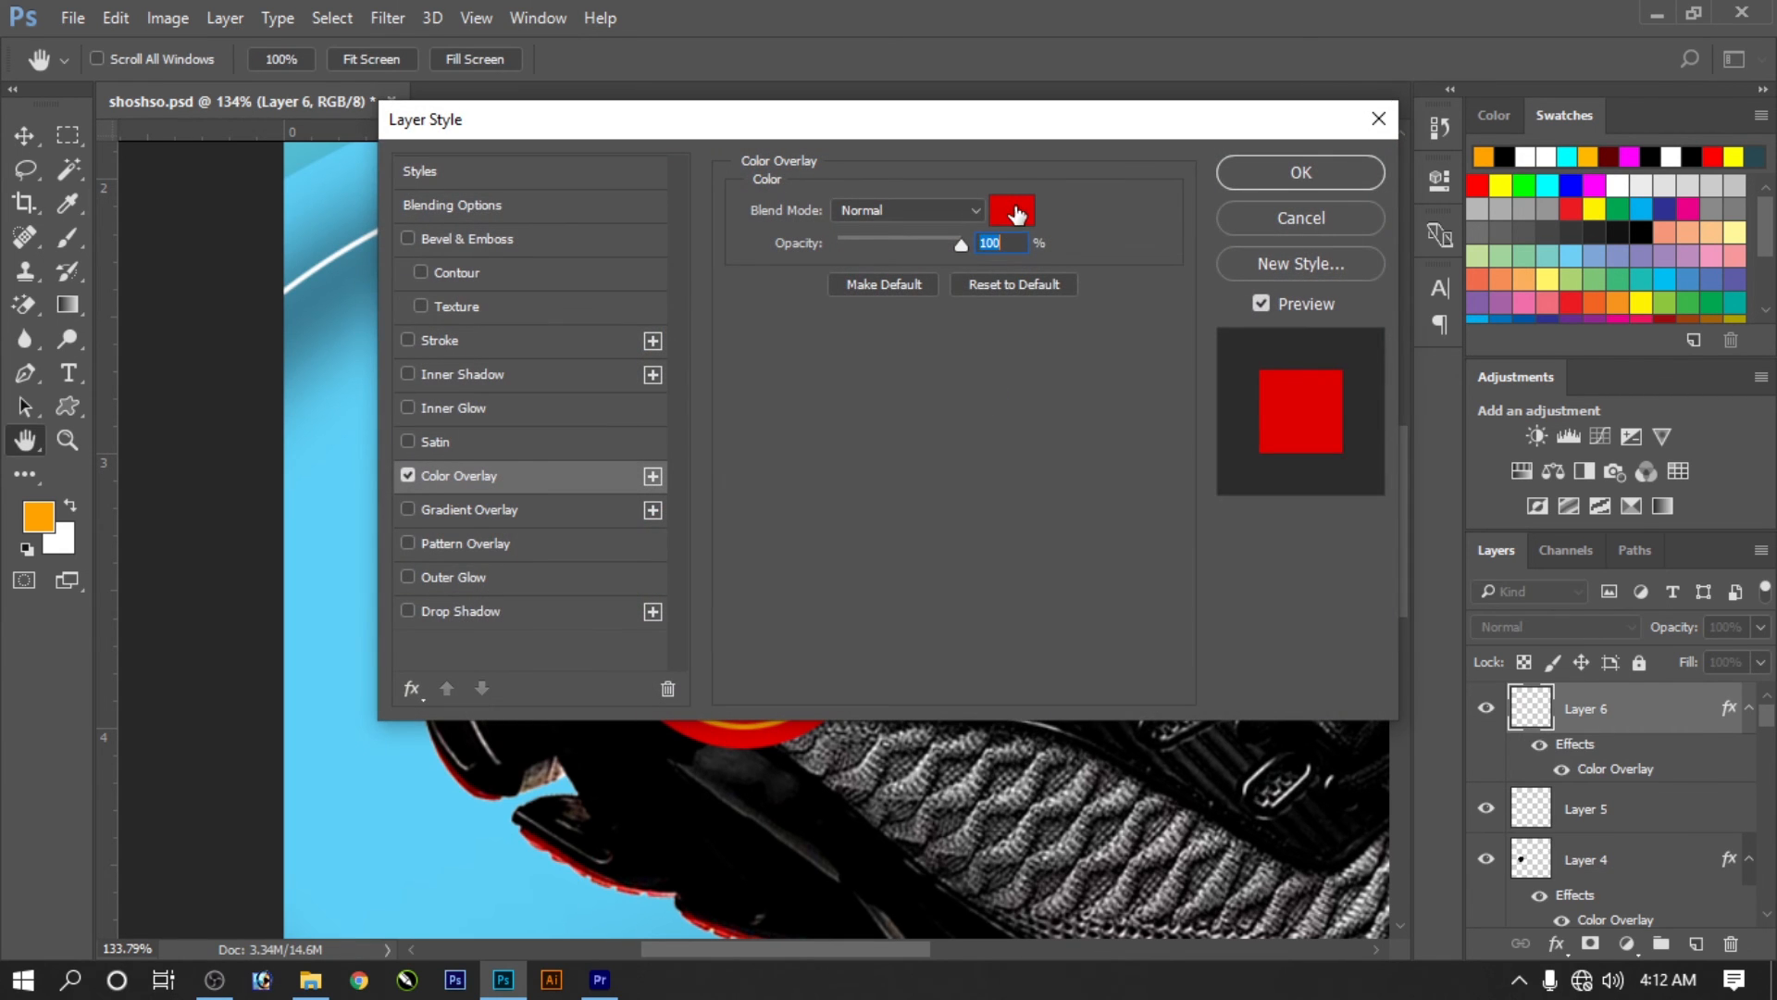
{"action": "left_click", "coordinate": [1011, 209]}
{"action": "left_click_drag", "start_coordinate": [1060, 555], "coordinate": [723, 333]}
{"action": "key", "text": "Escape"}
{"action": "key", "text": "Escape"}
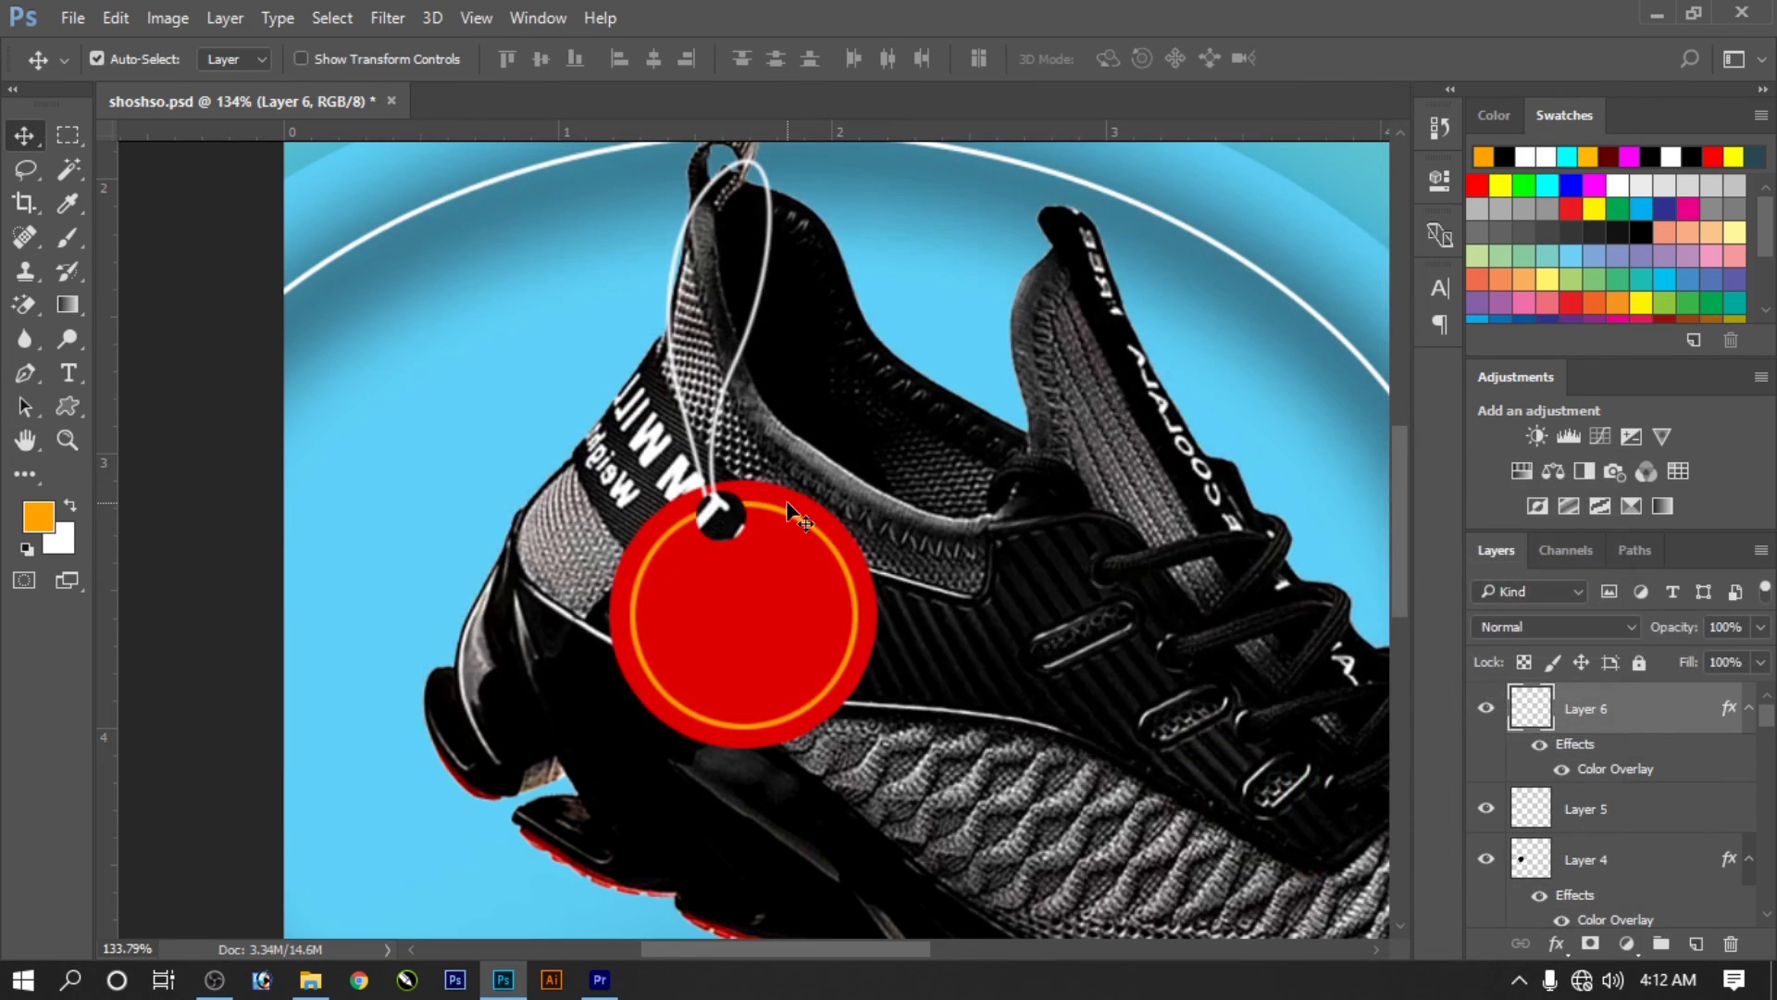
Step: Stroke a small elliptical selection over the hole's upper edge on a new layer with a 3 px inside orange line, and deselect
{"action": "key", "text": "m"}
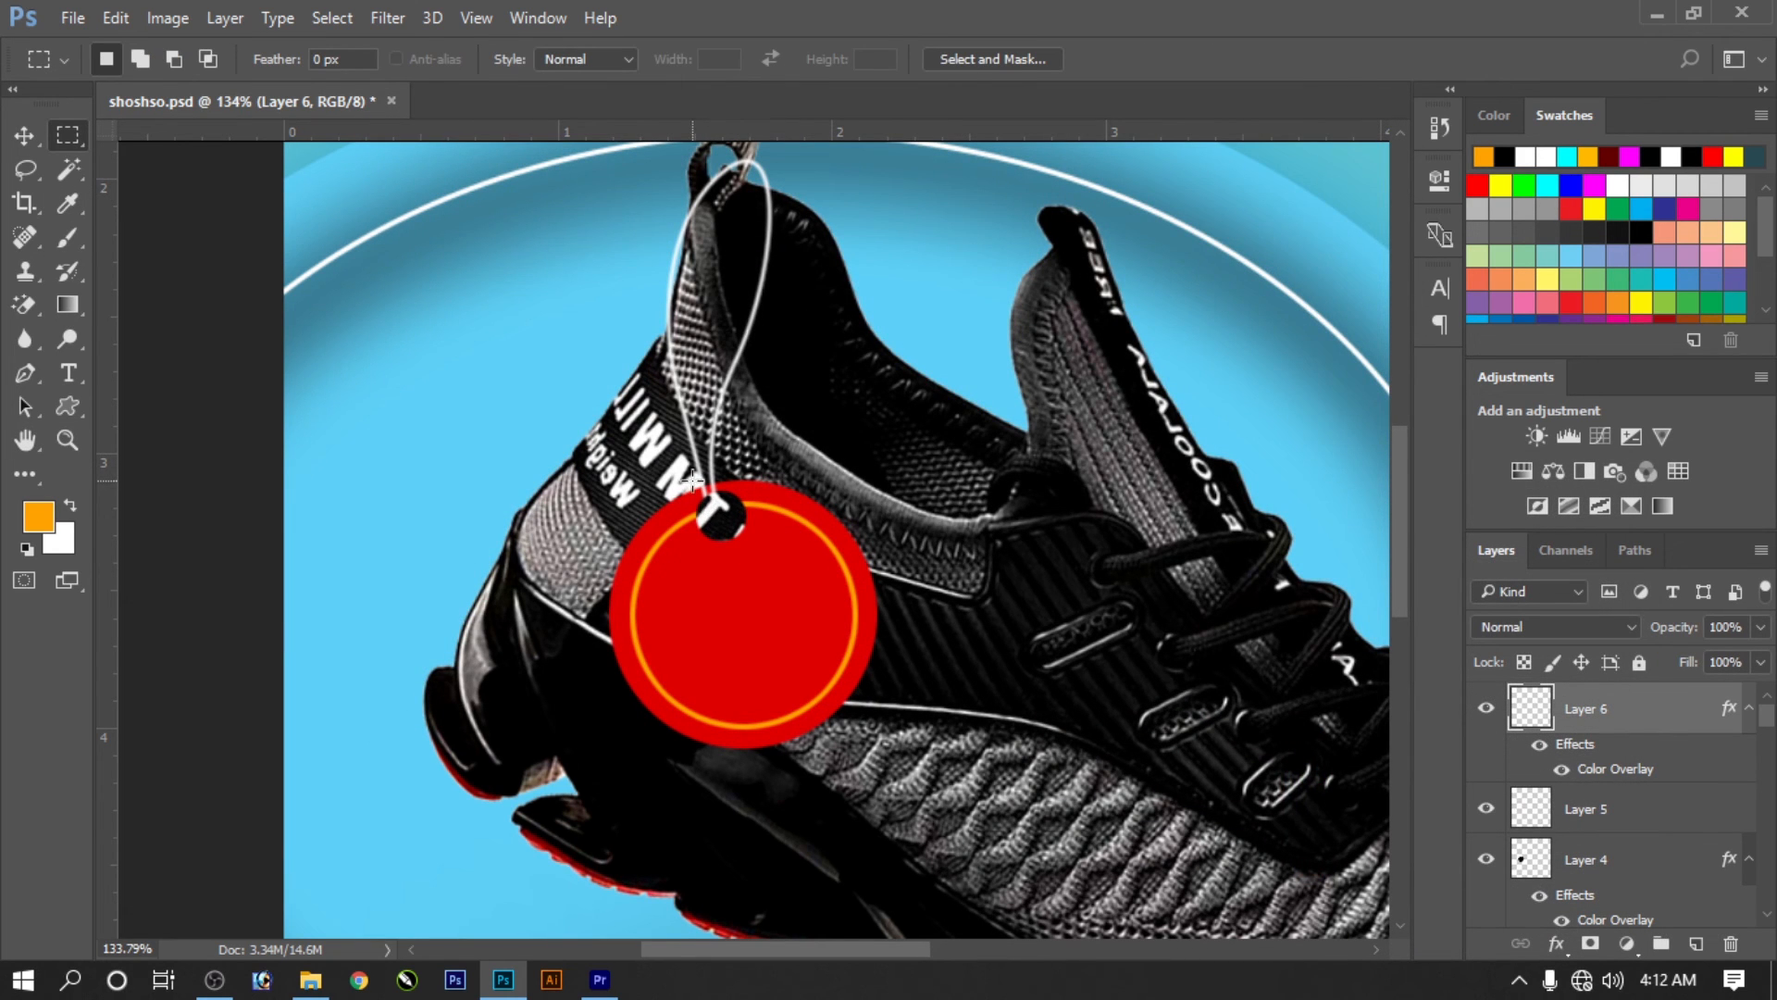
{"action": "mouse_move", "coordinate": [696, 480]}
{"action": "left_mouse_down"}
{"action": "mouse_move", "coordinate": [736, 462]}
{"action": "mouse_move", "coordinate": [770, 485]}
{"action": "mouse_move", "coordinate": [738, 524]}
{"action": "mouse_move", "coordinate": [718, 505]}
{"action": "left_mouse_up"}
{"action": "key", "text": "shift+m"}
{"action": "key", "text": "ctrl+shift+n"}
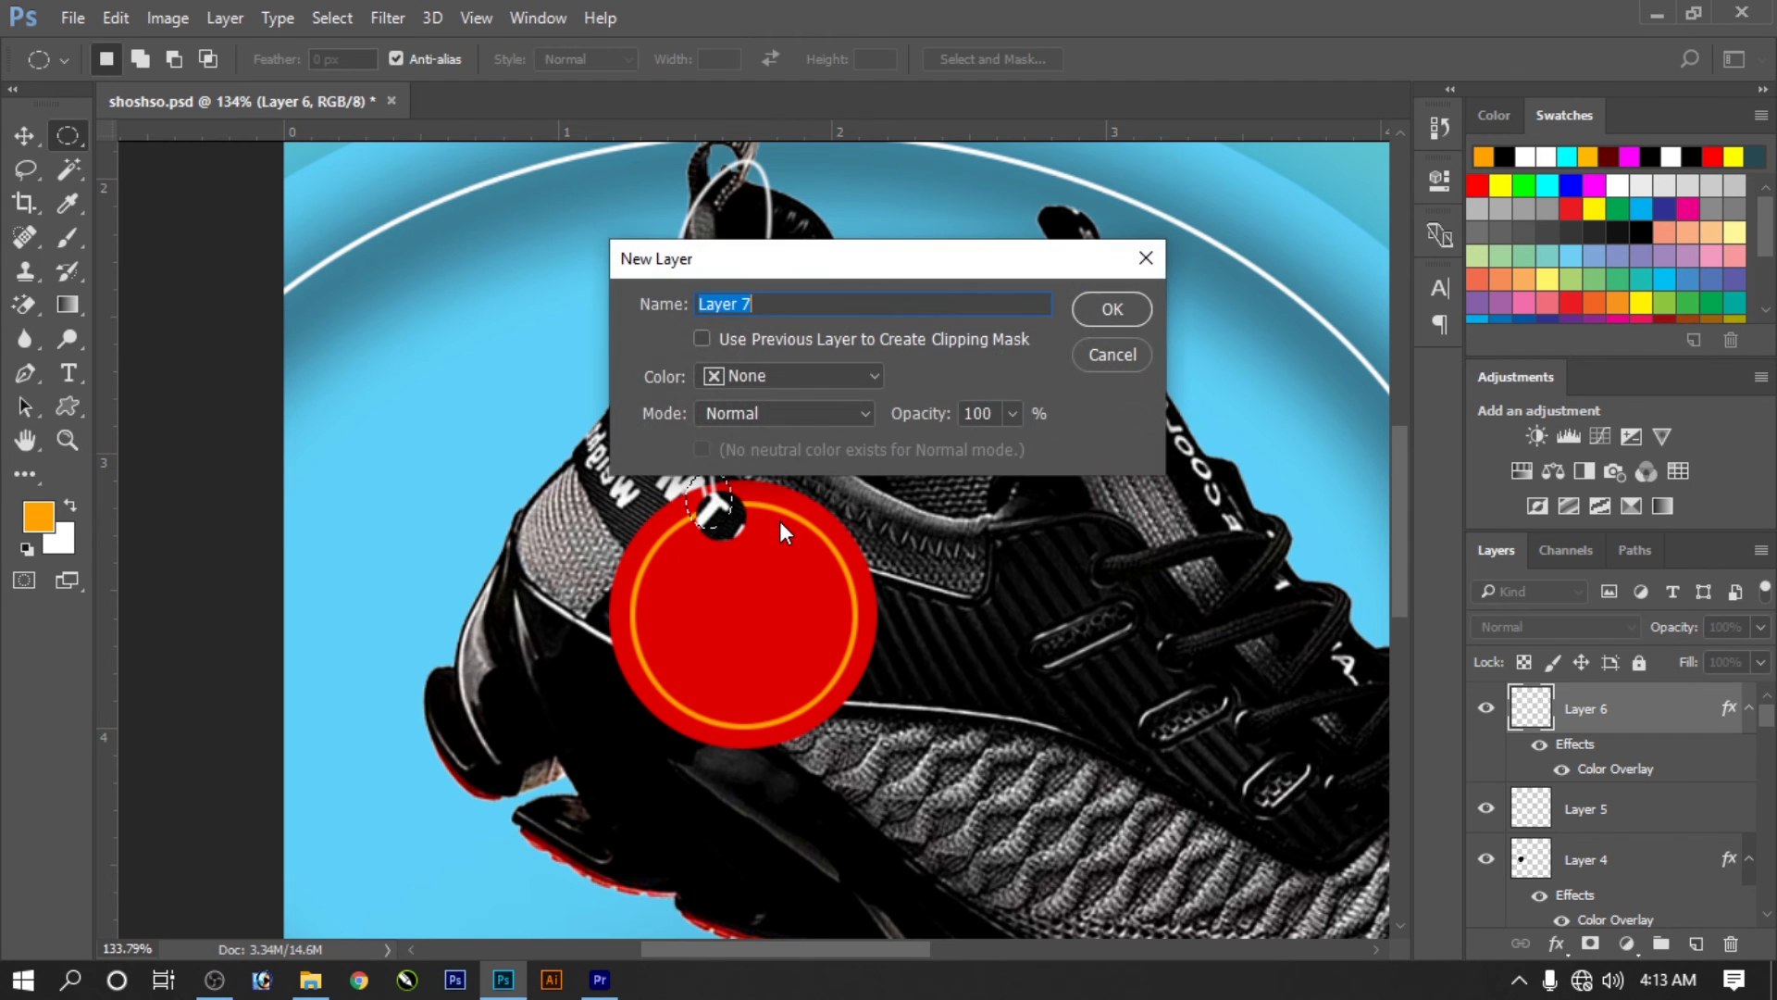
{"action": "key", "text": "Return"}
{"action": "key", "text": "alt+e"}
{"action": "key", "text": "s"}
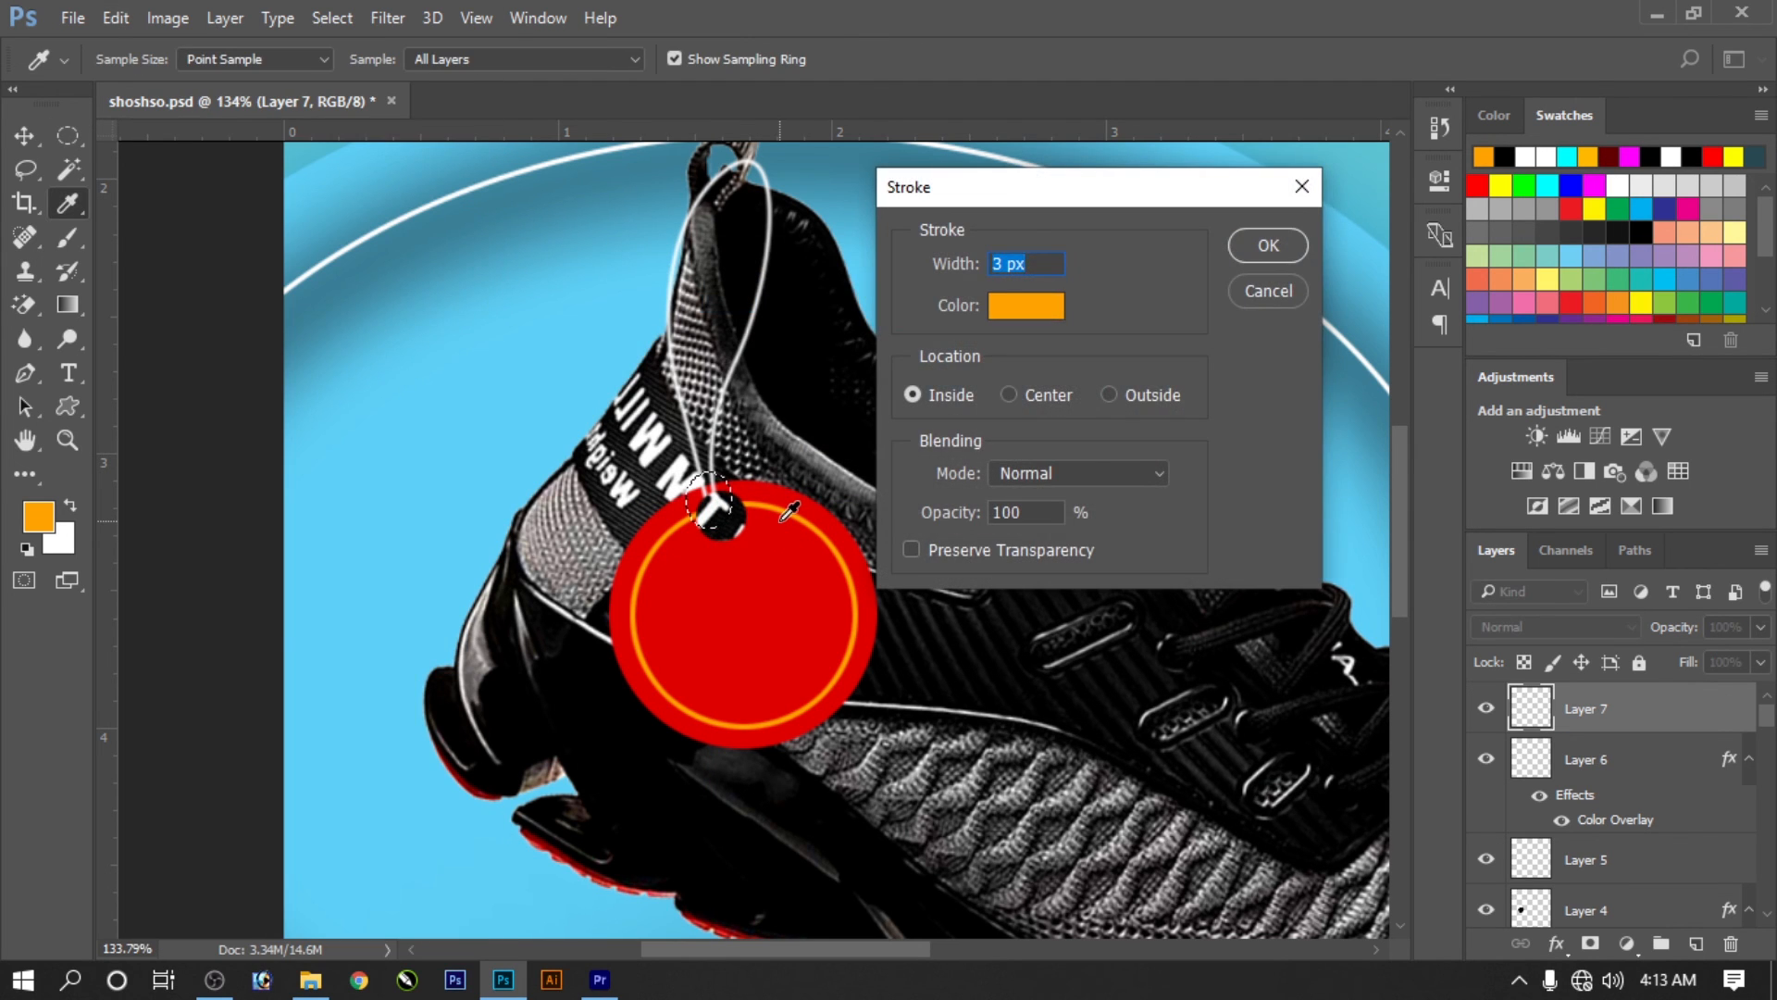
{"action": "key", "text": "Return"}
{"action": "key", "text": "ctrl+d"}
Step: Apply a white Color Overlay to the small ring's layer
{"action": "key", "text": "alt+l"}
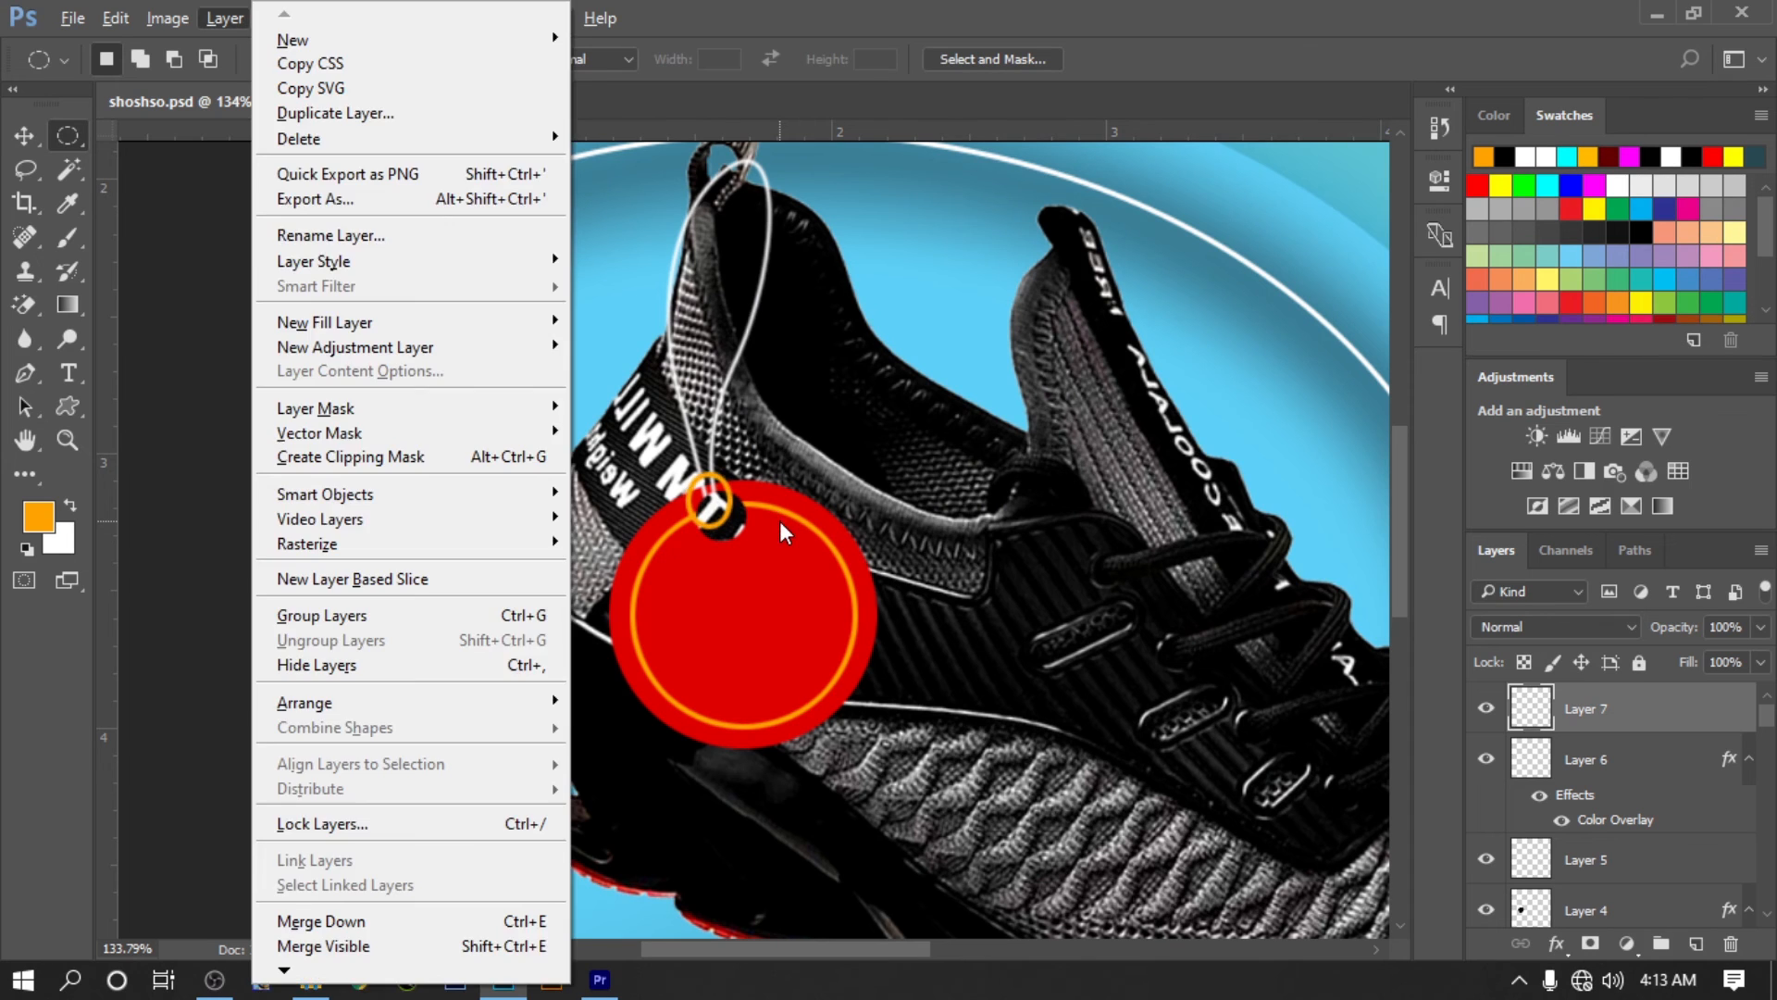
{"action": "key", "text": "Escape"}
{"action": "key", "text": "alt+l"}
{"action": "key", "text": "y"}
{"action": "key", "text": "v"}
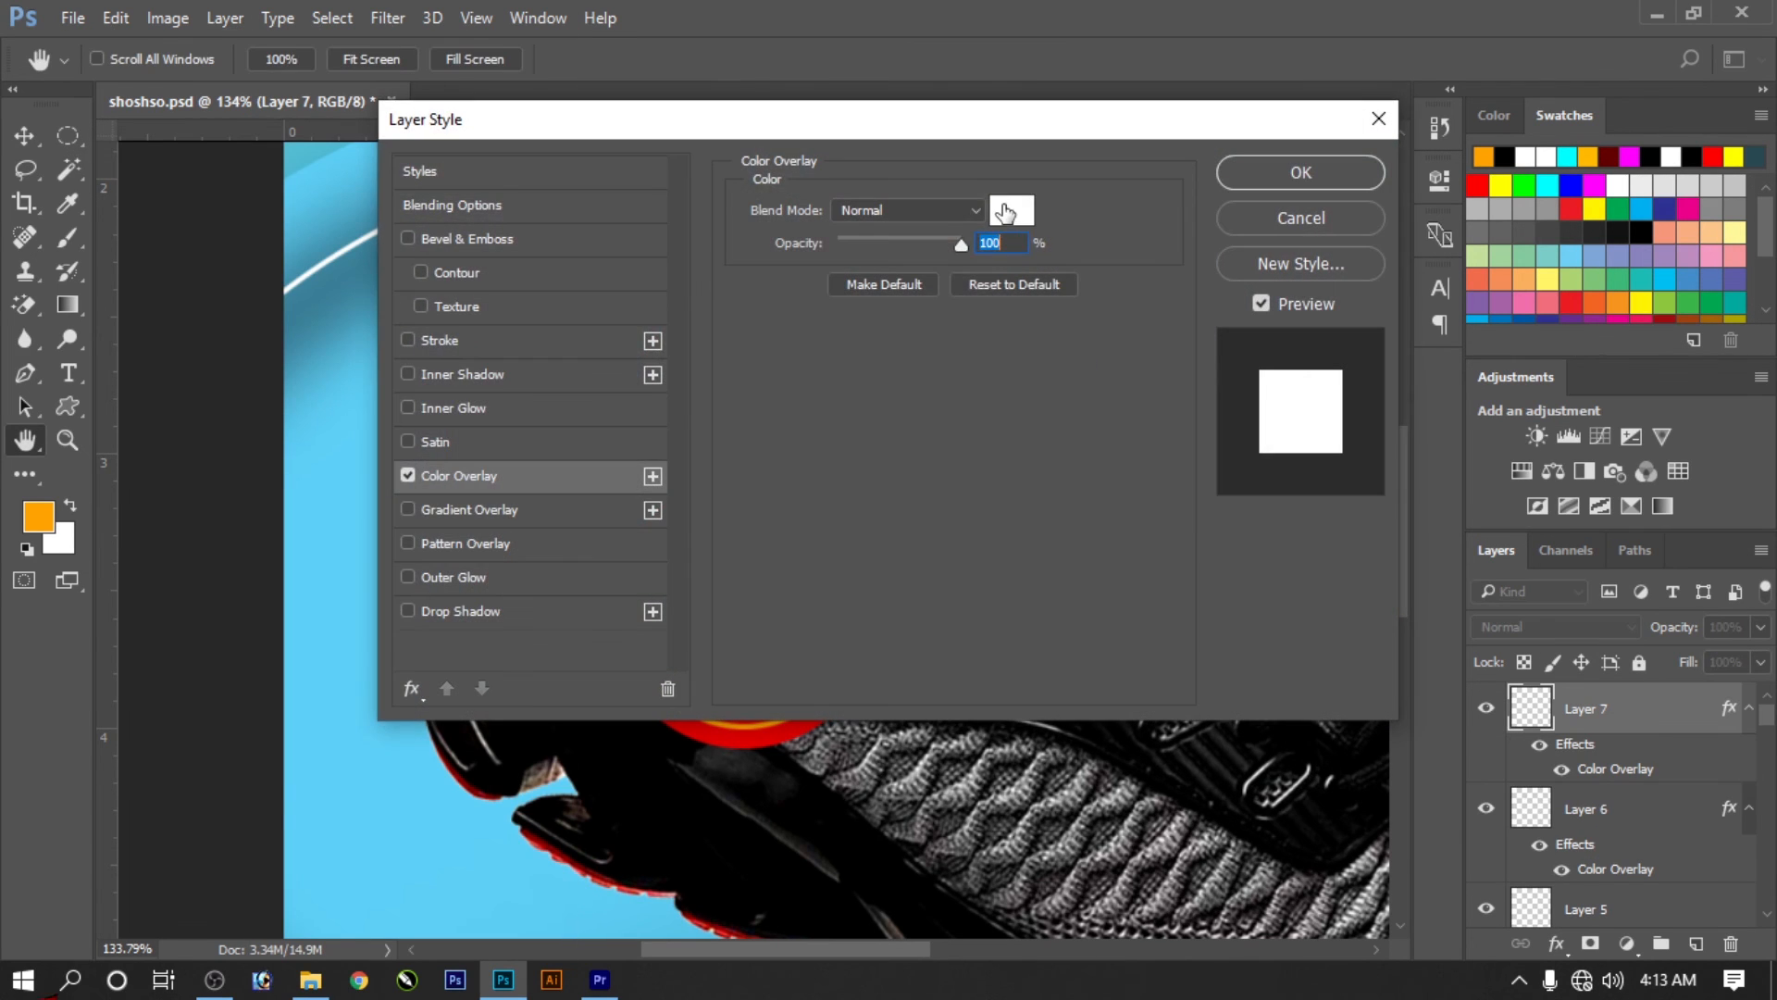
{"action": "key", "text": "Return"}
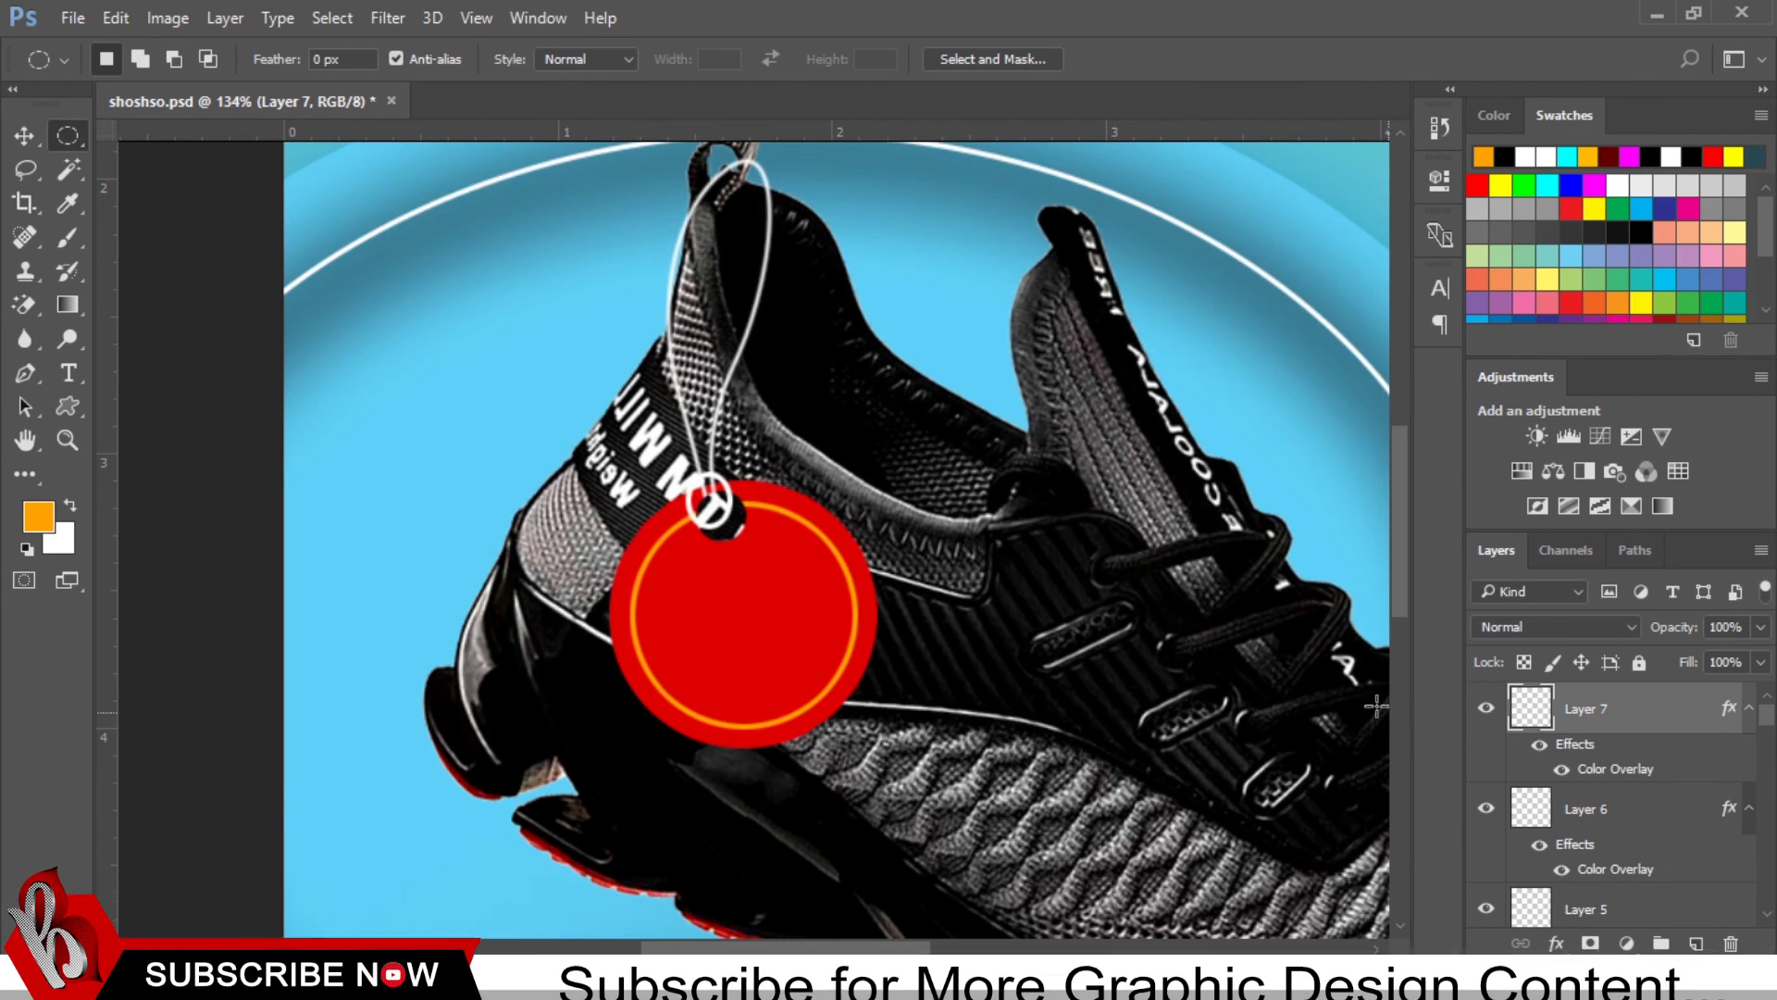
{"action": "left_click", "coordinate": [832, 635], "text": "ctrl"}
{"action": "key", "text": "w"}
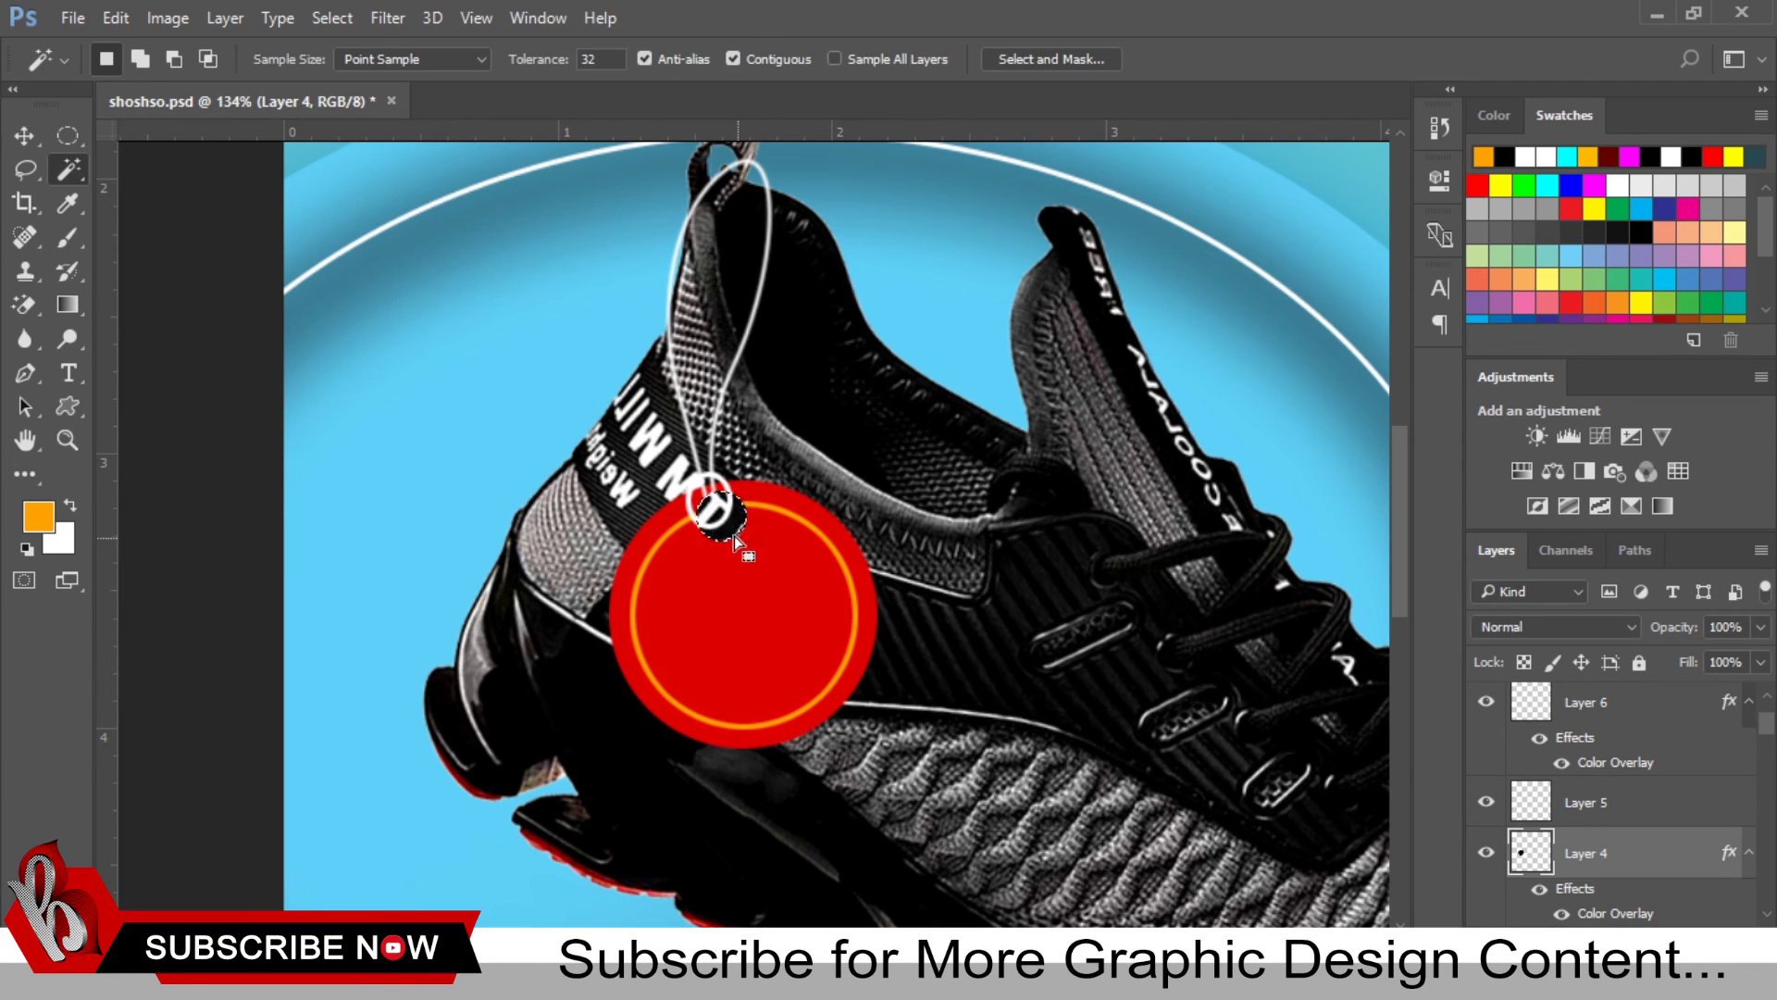
{"action": "left_click", "coordinate": [719, 504]}
{"action": "left_click", "coordinate": [726, 499], "text": "ctrl"}
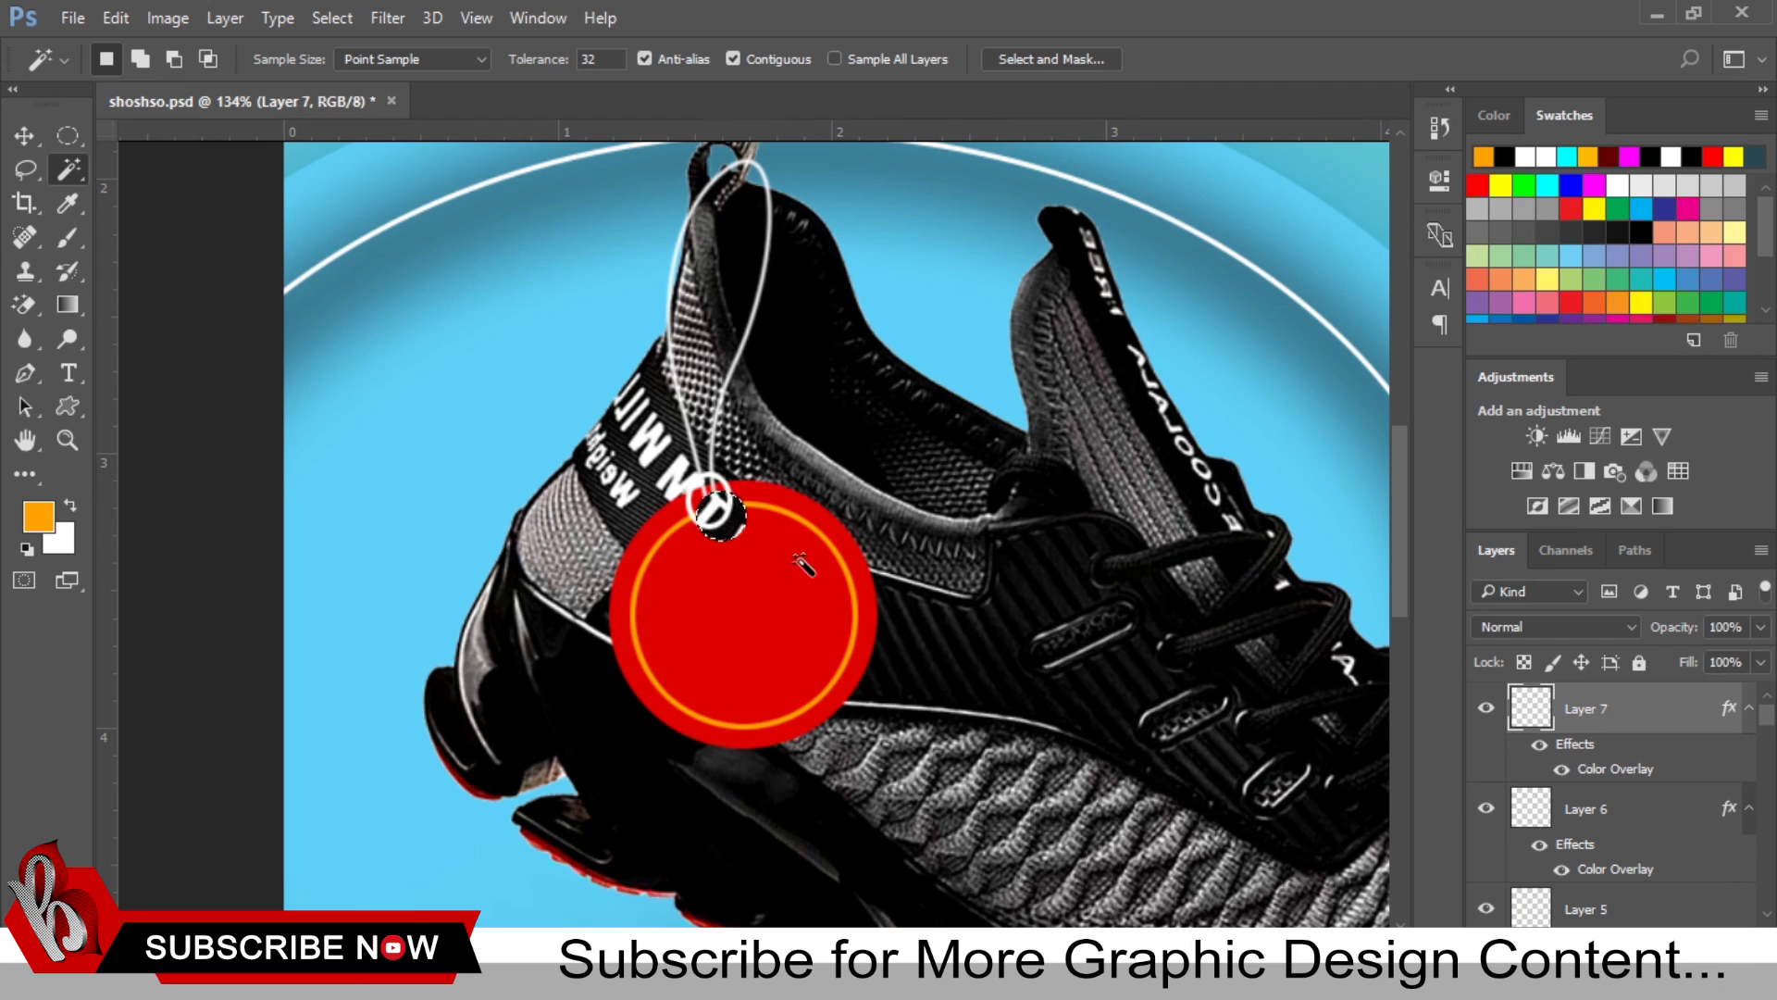
{"action": "key", "text": "ctrl+d"}
Step: Move the small white ring's layer down the stack so that it sits behind the red tag
{"action": "key", "text": "v"}
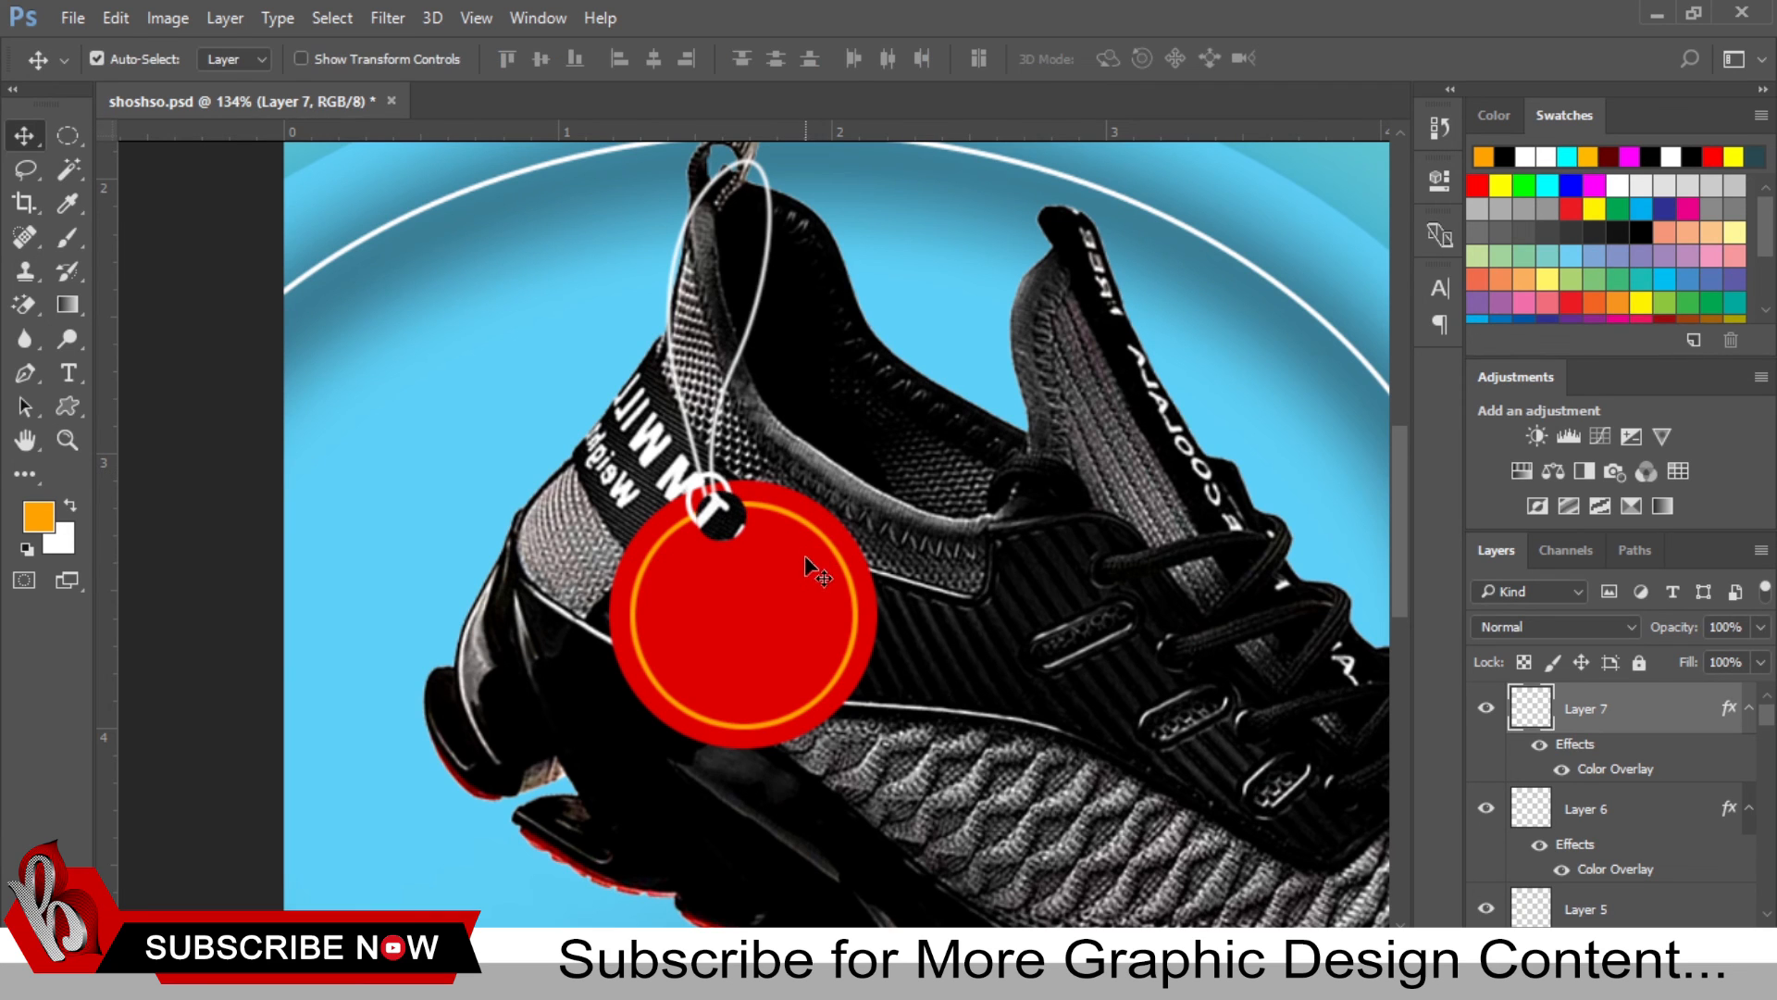
{"action": "key", "text": "ctrl+bracketleft"}
{"action": "key", "text": "ctrl+bracketleft"}
{"action": "key", "text": "ctrl+bracketleft"}
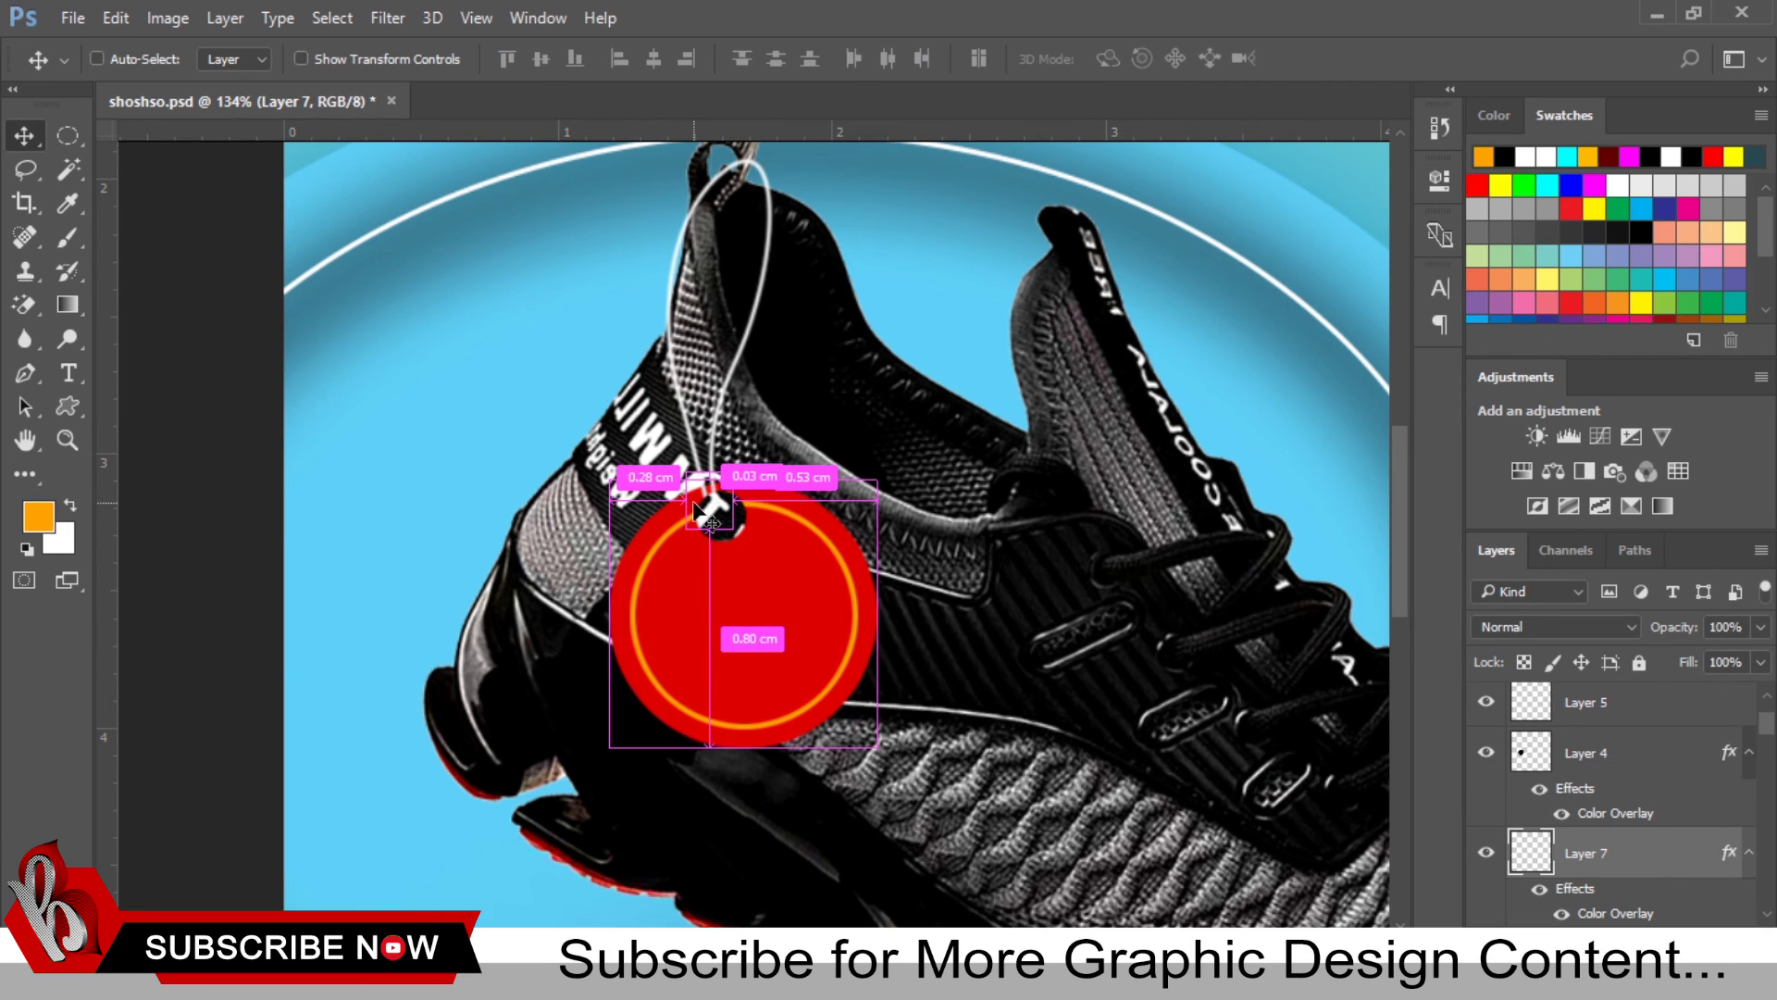
{"action": "key", "text": "ctrl+bracketleft"}
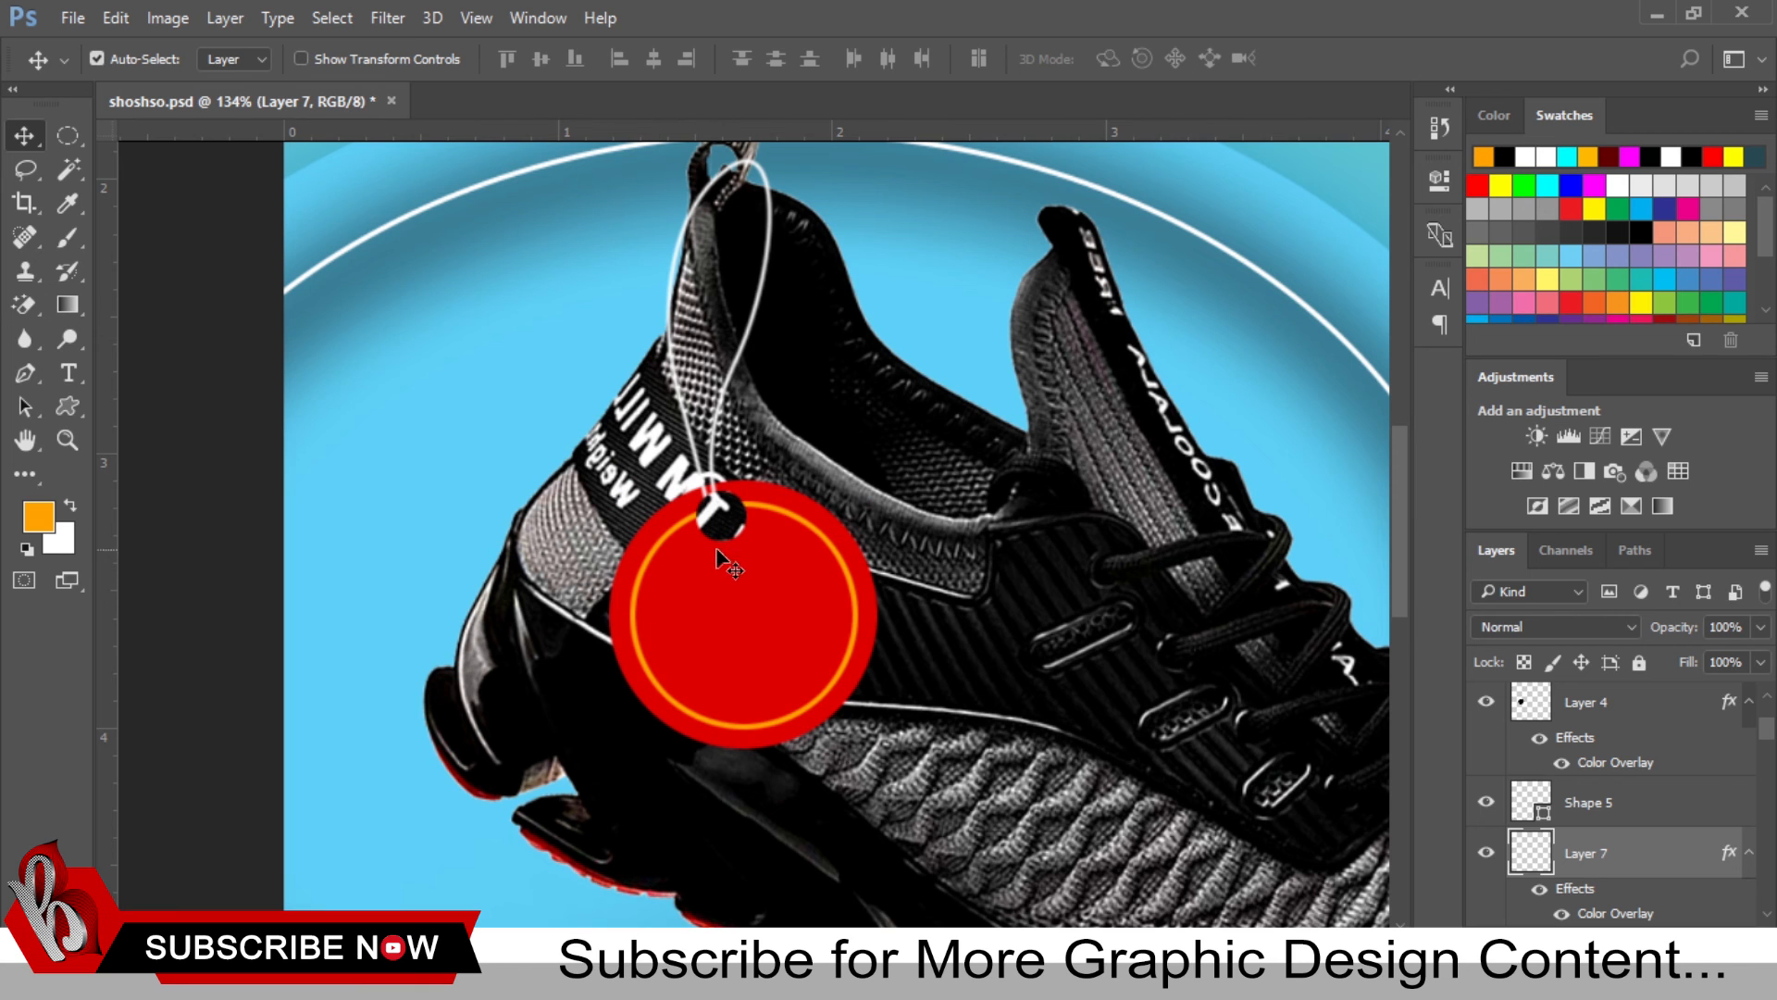
Step: Select the red tag, its string and ring together, rotate them by -12.5° and shift them to the right along the shoe
{"action": "key", "text": "ctrl+space"}
{"action": "left_click_drag", "start_coordinate": [755, 537], "coordinate": [816, 444]}
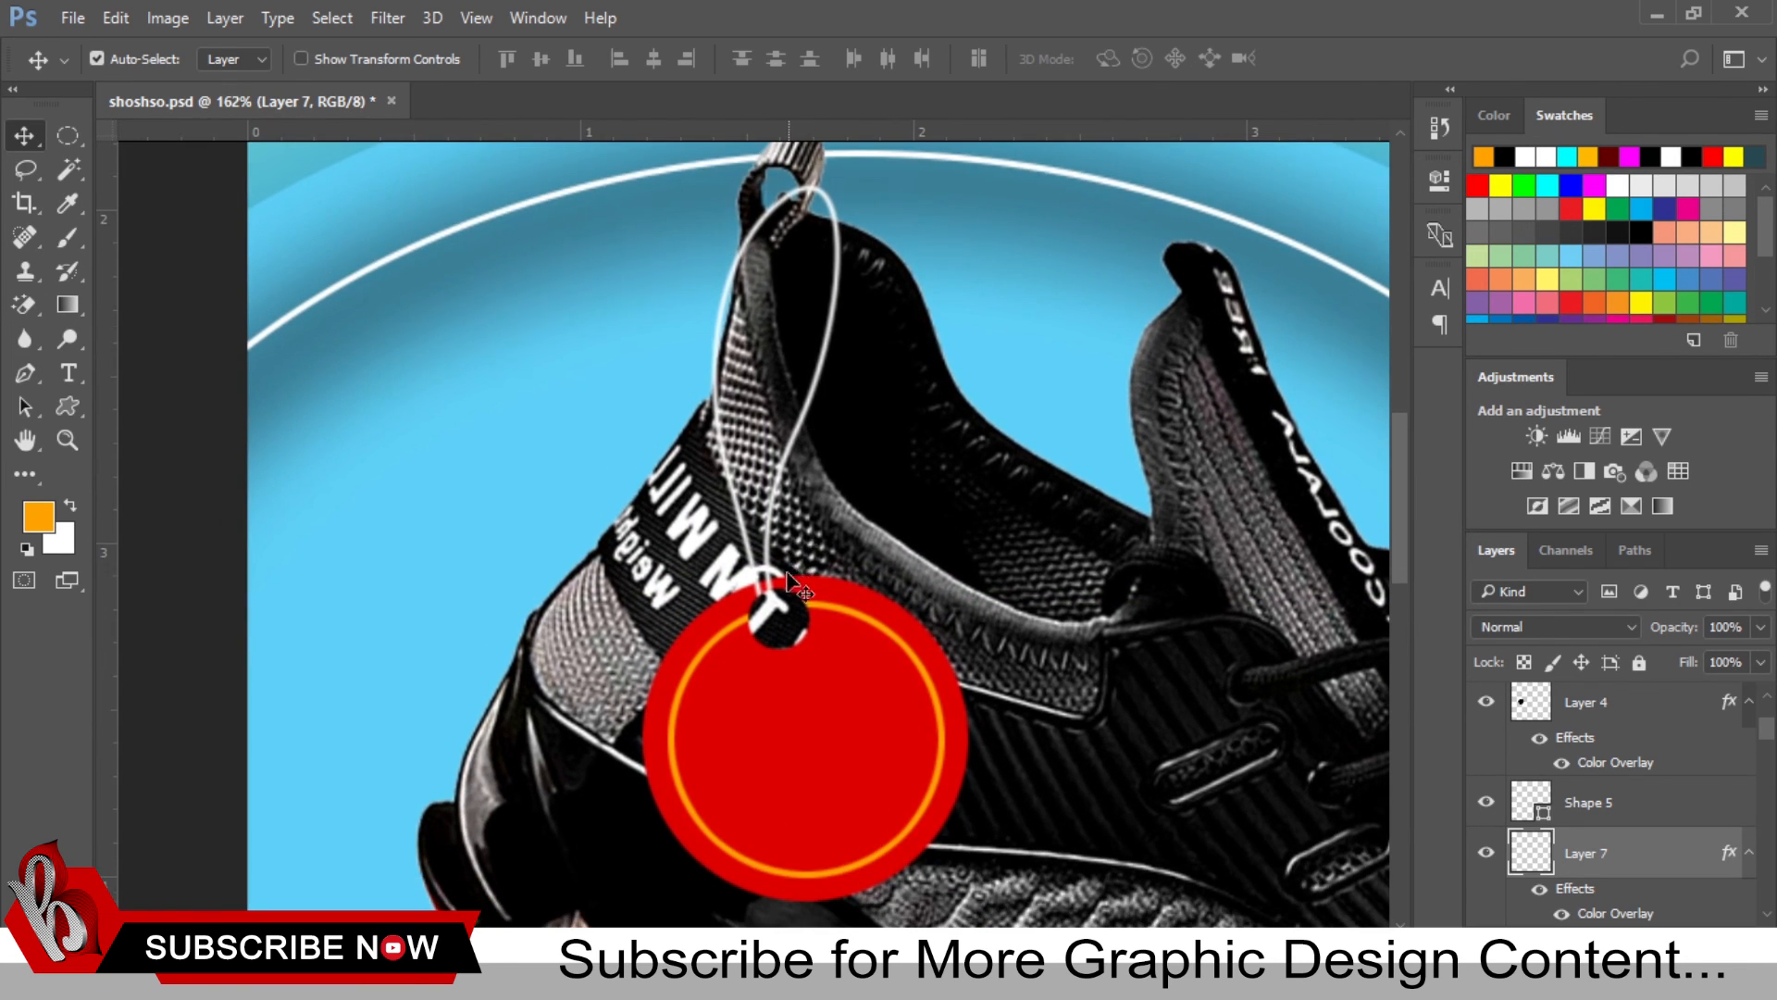
{"action": "left_click", "coordinate": [860, 634], "text": "shift"}
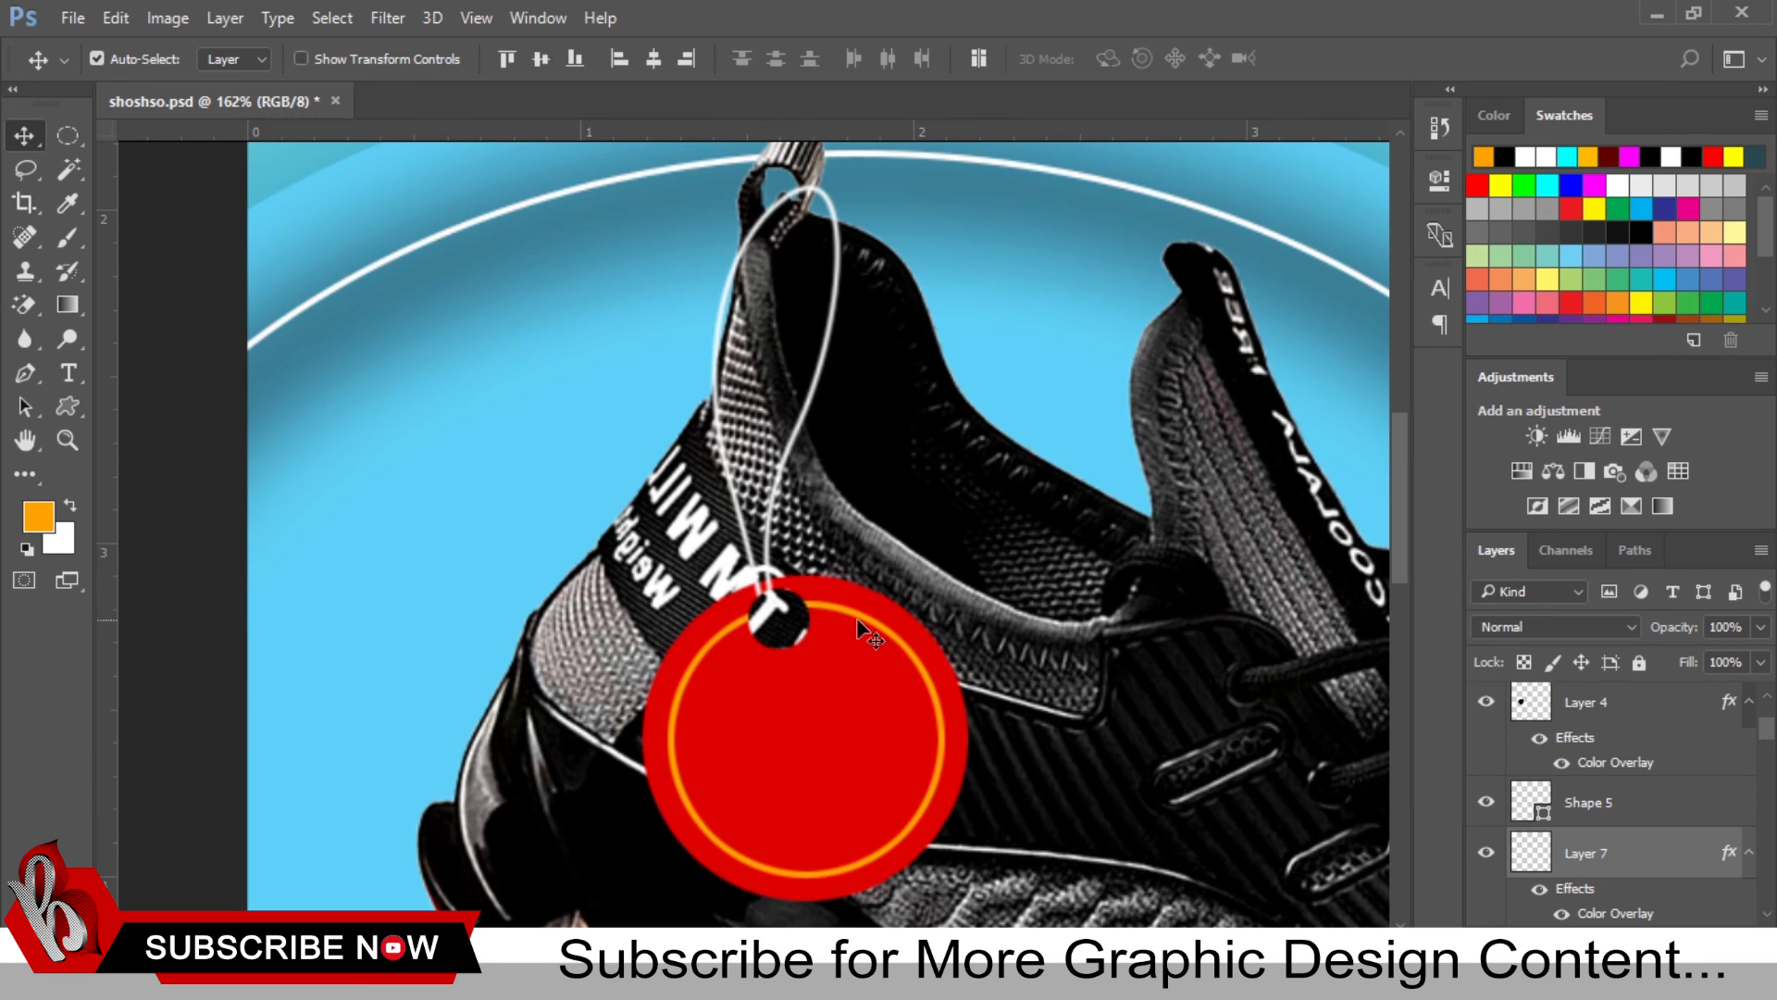
{"action": "key", "text": "ctrl+t"}
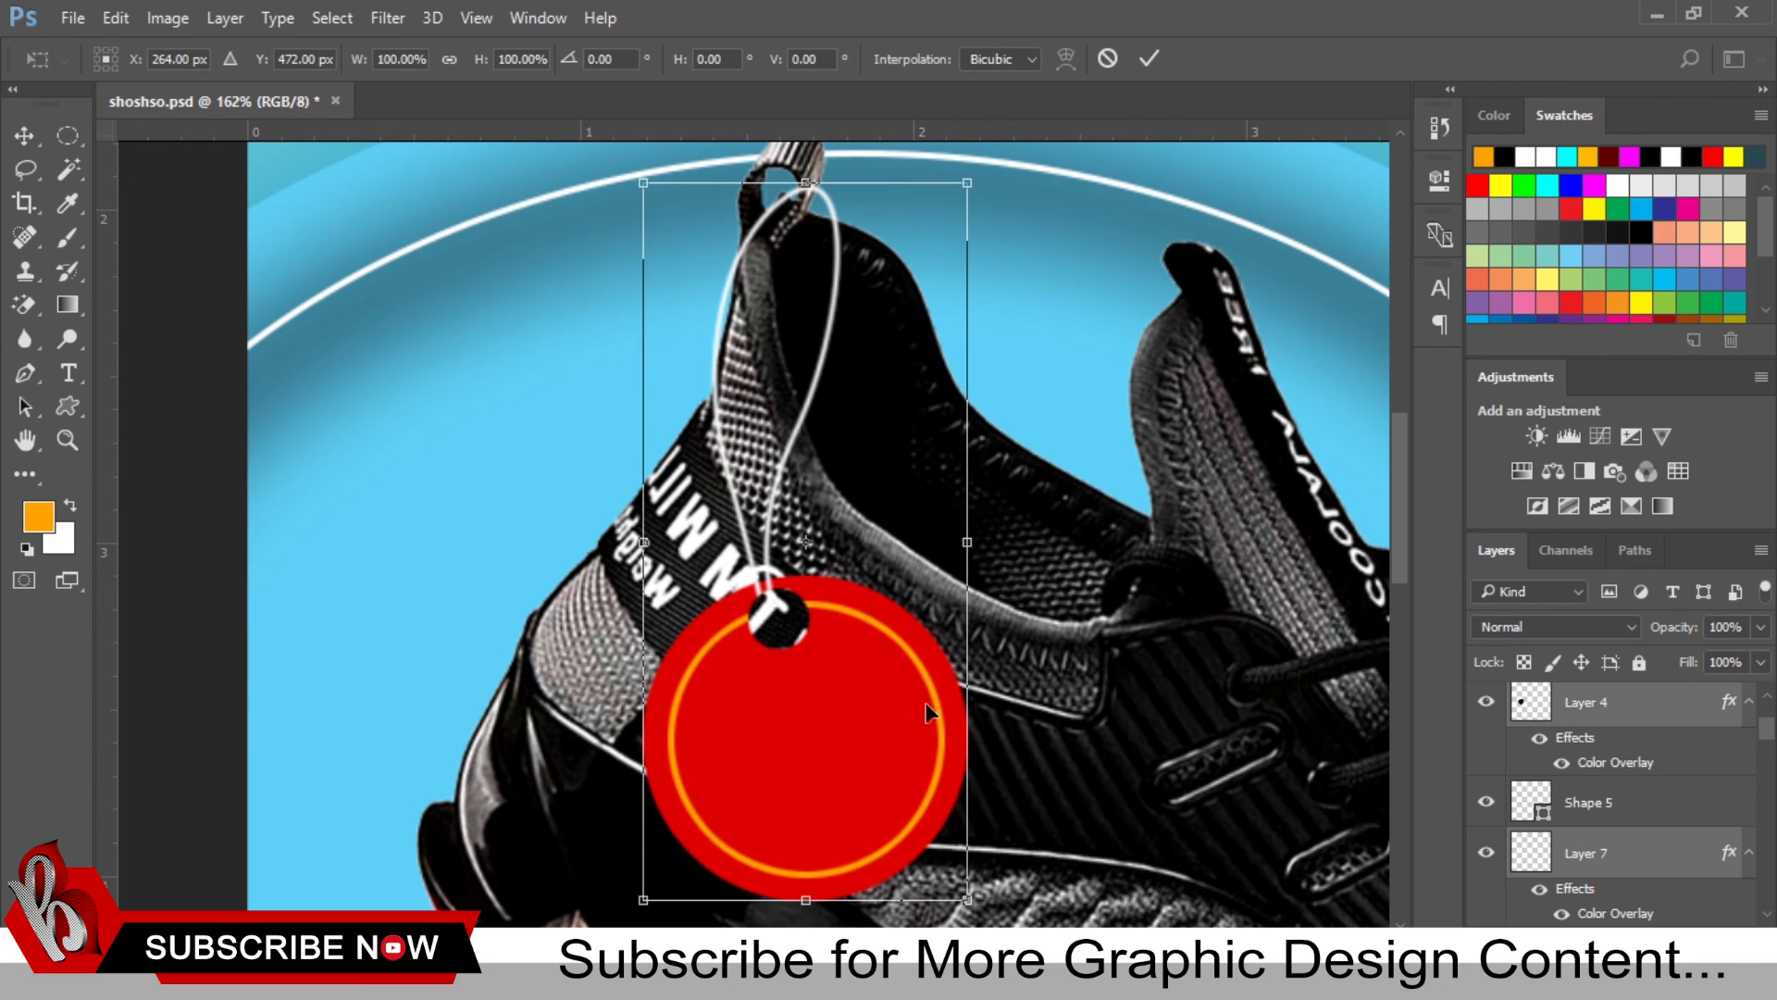
{"action": "left_click_drag", "start_coordinate": [1074, 685], "coordinate": [1098, 621]}
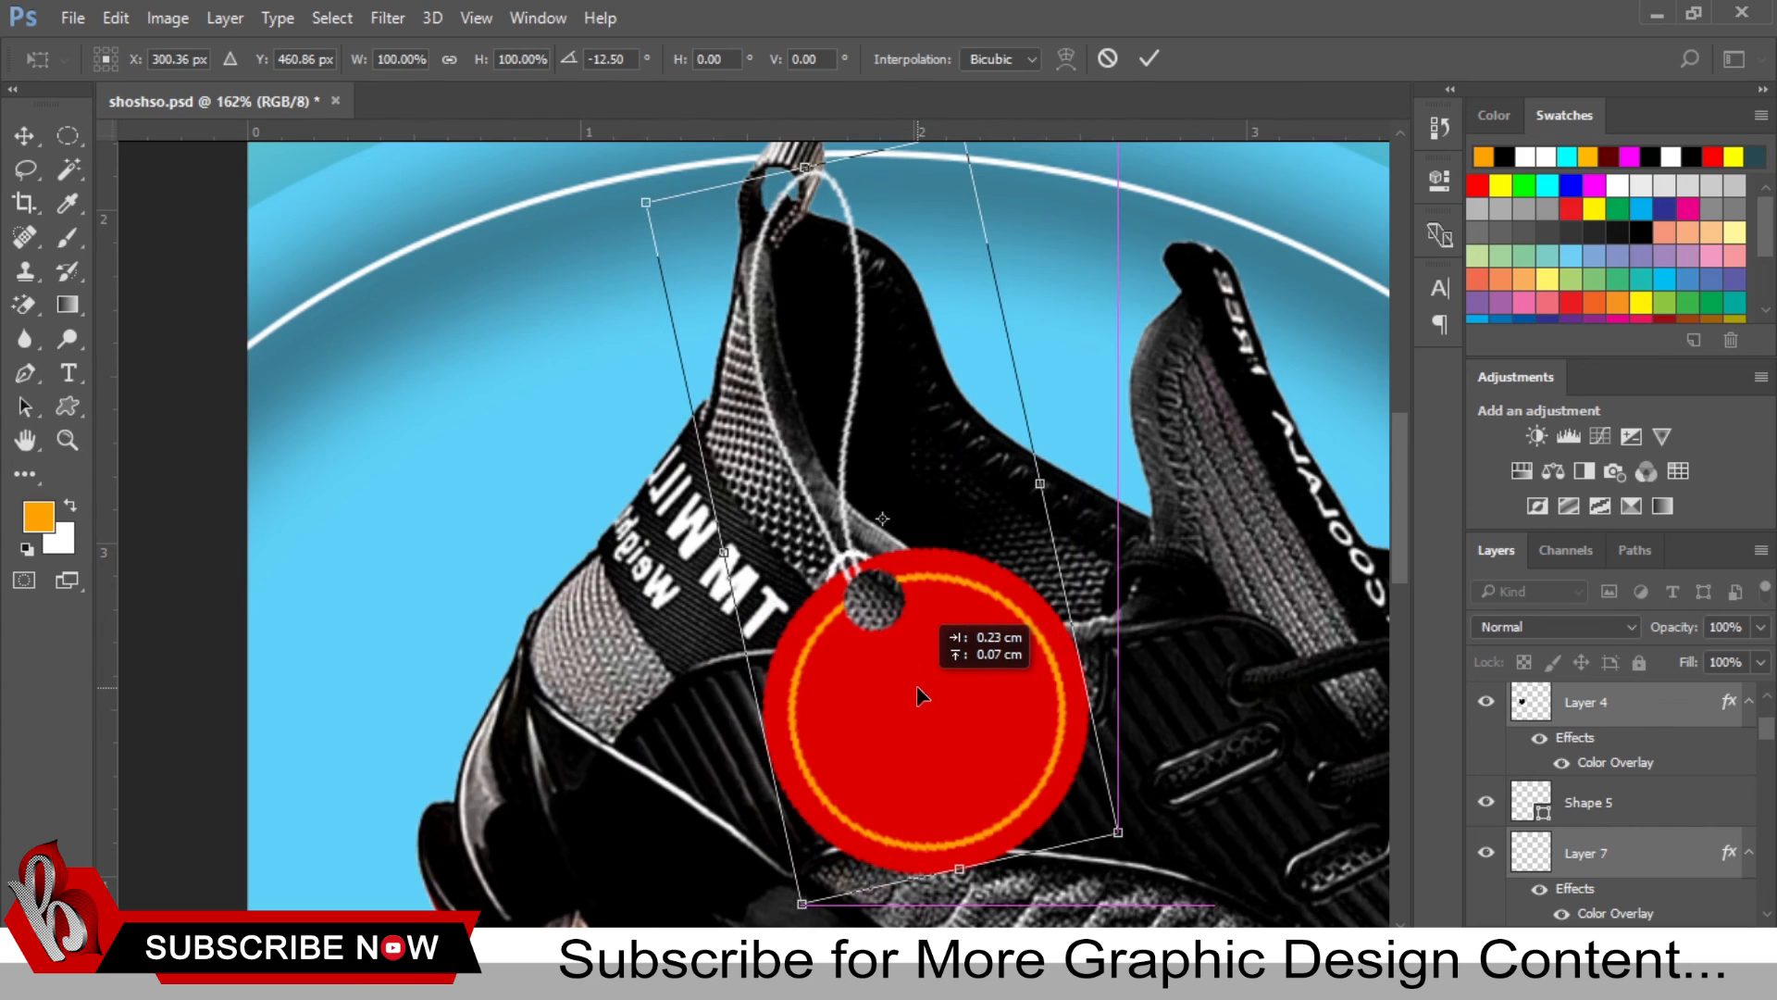